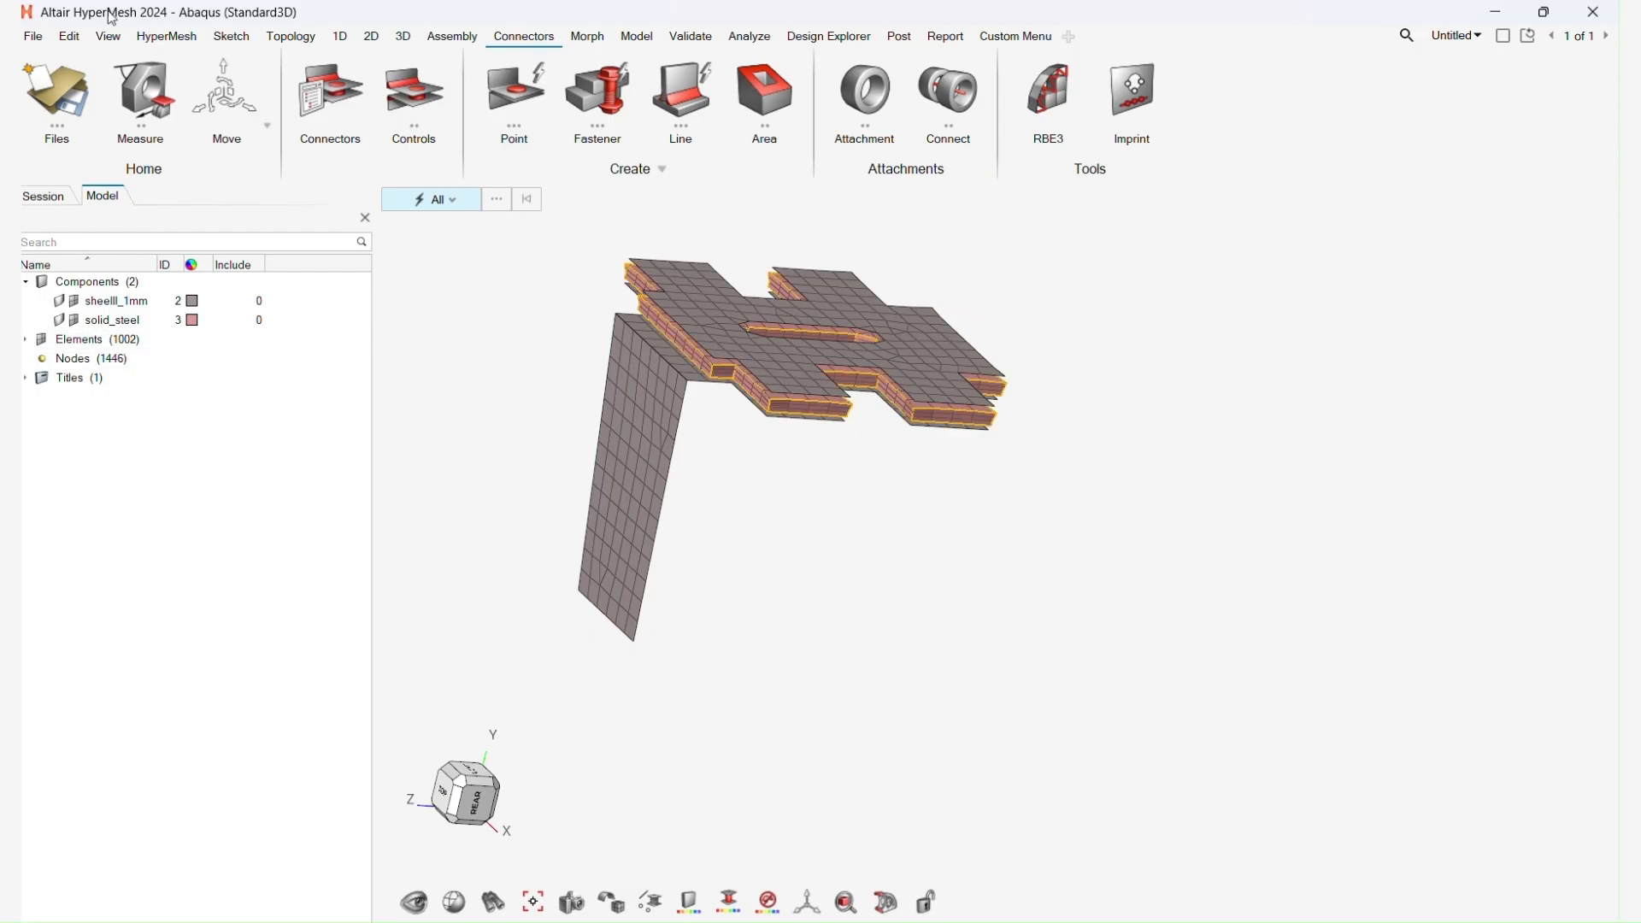
Set the solver interface to Abaqus with the Standard3D profile.
left_click(35, 39)
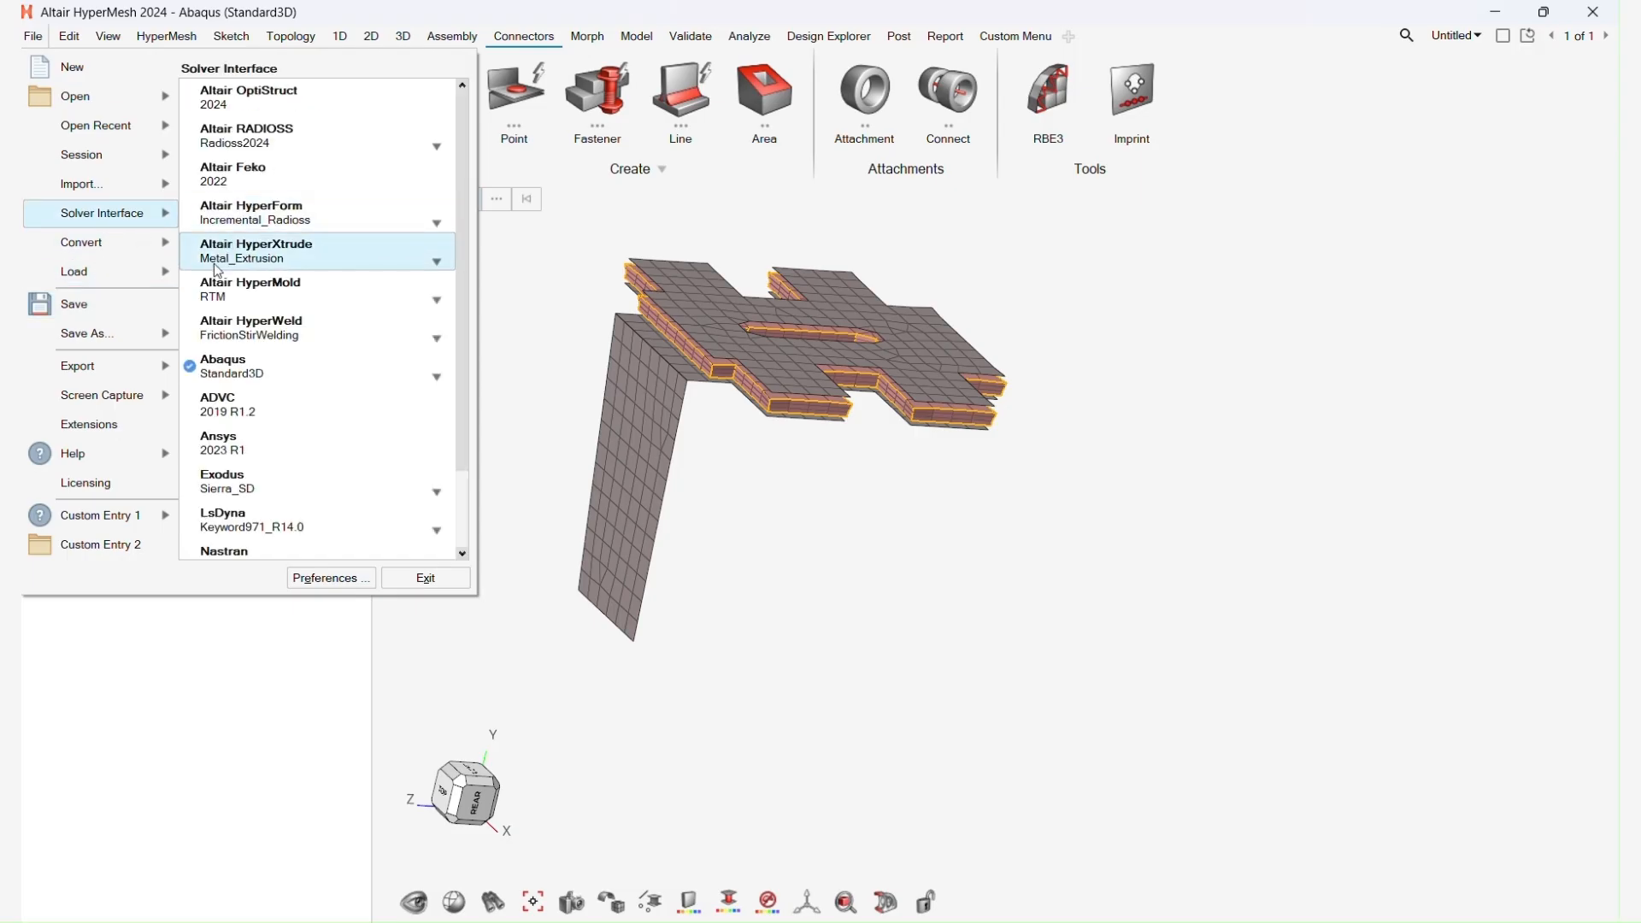
left_click(254, 375)
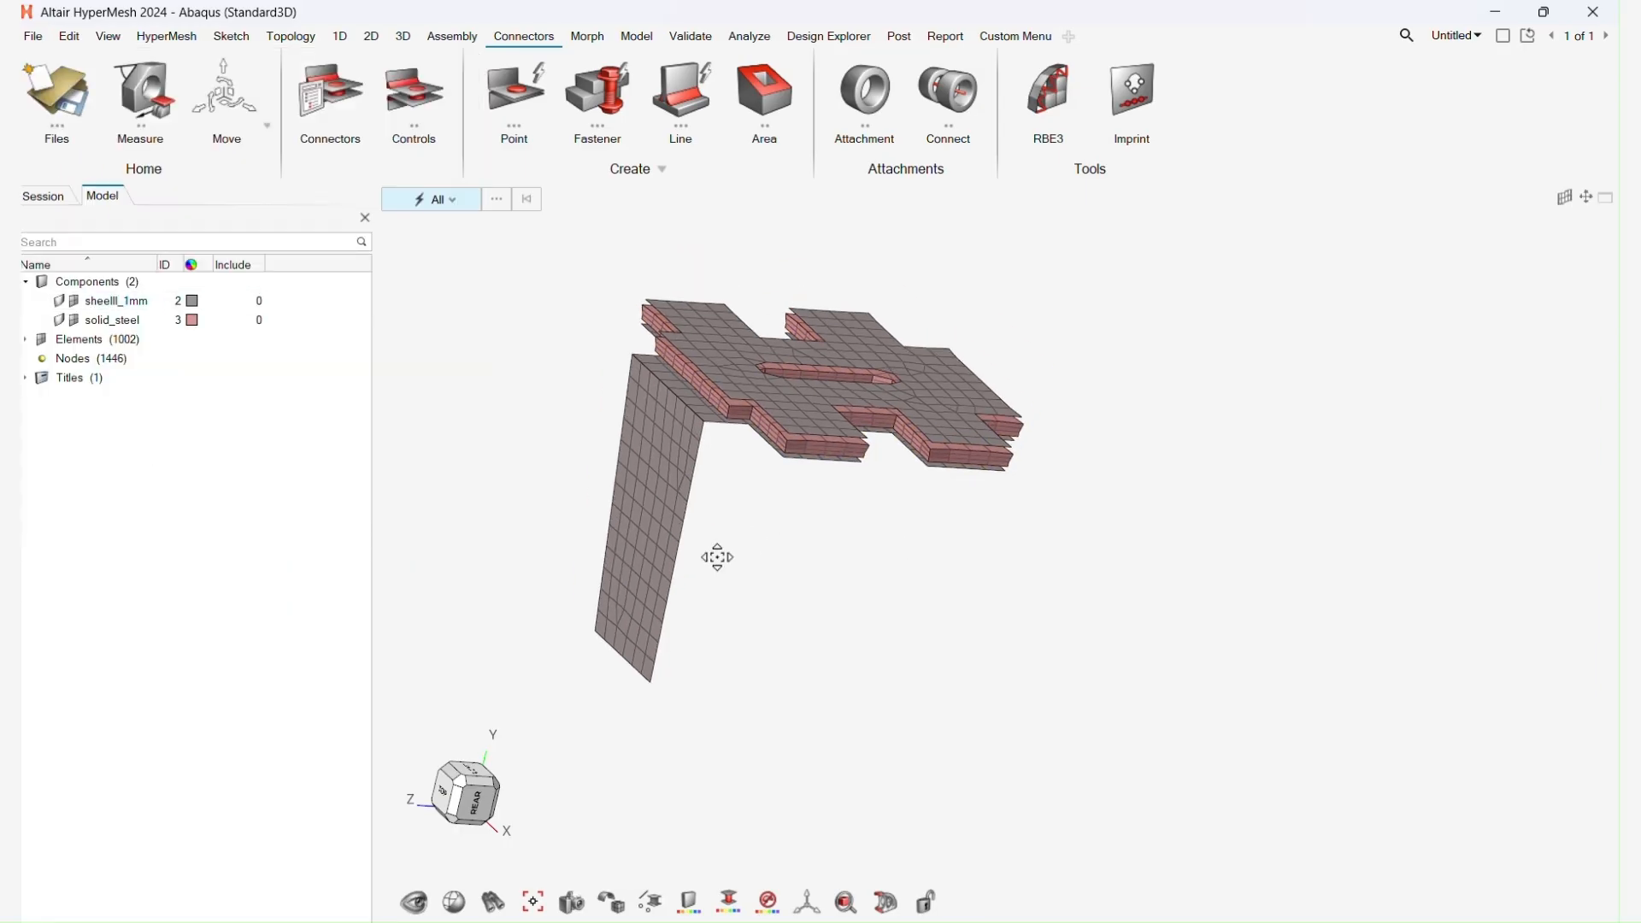
Examine the meshed bent shell sheet, the upper sheet and the solid core between them from several distances and angles.
right_click_drag(718, 557, 665, 564)
scroll(562, 472, "up", 4)
scroll(595, 463, "down", 3)
right_click_drag(631, 458, 621, 477)
scroll(621, 478, "up", 3)
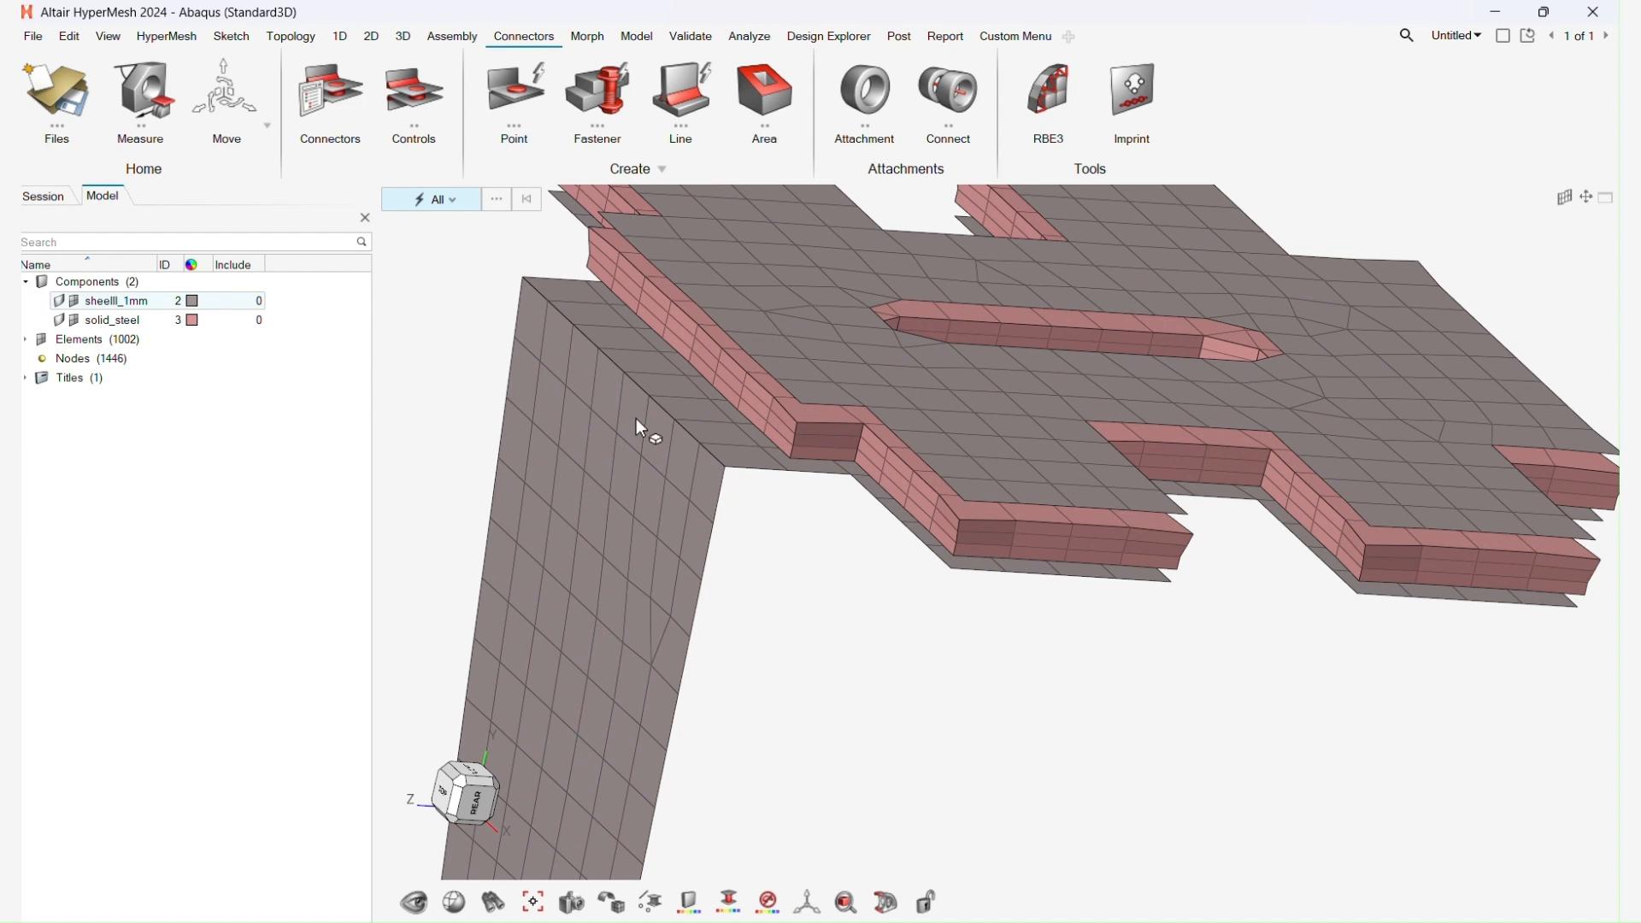
scroll(799, 432, "down", 3)
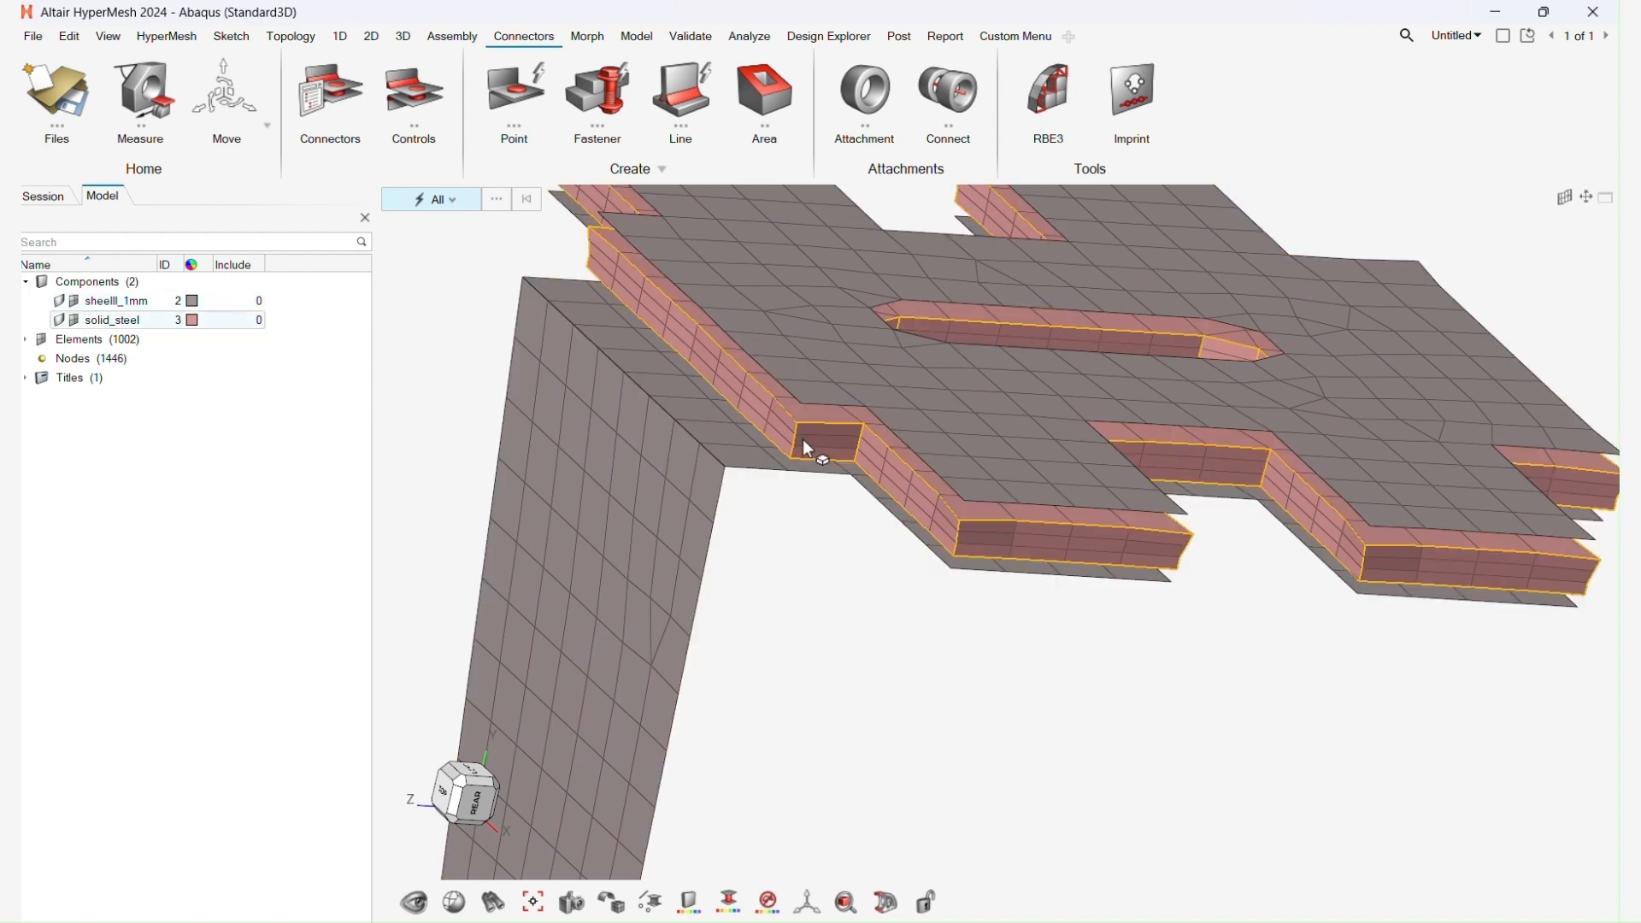
scroll(795, 431, "down", 3)
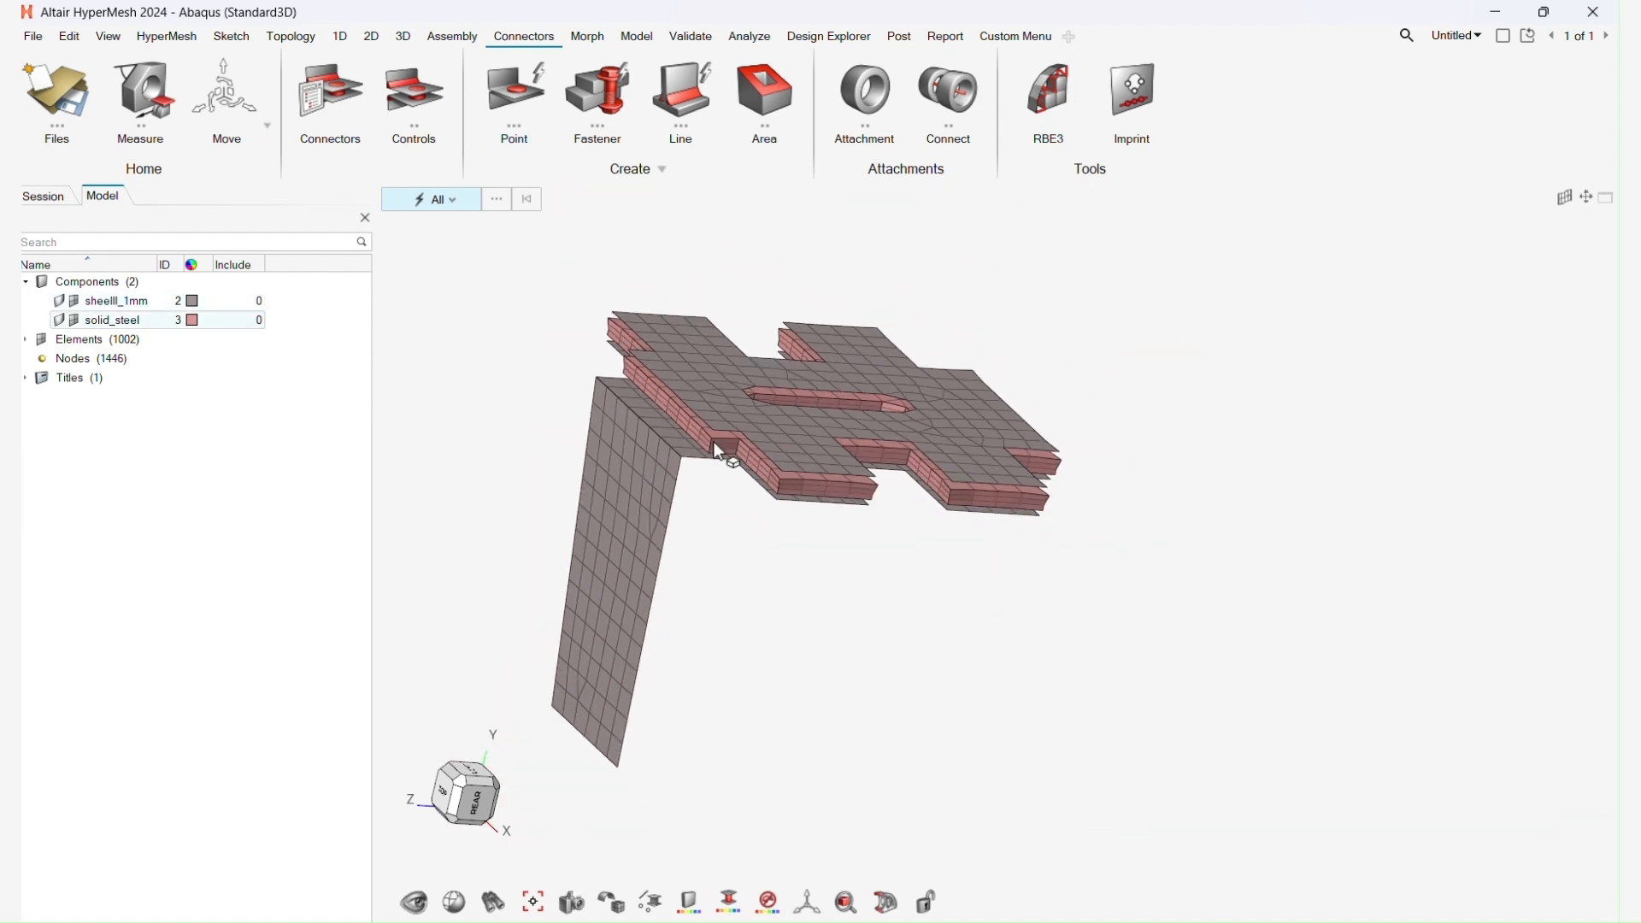
scroll(718, 453, "up", 4)
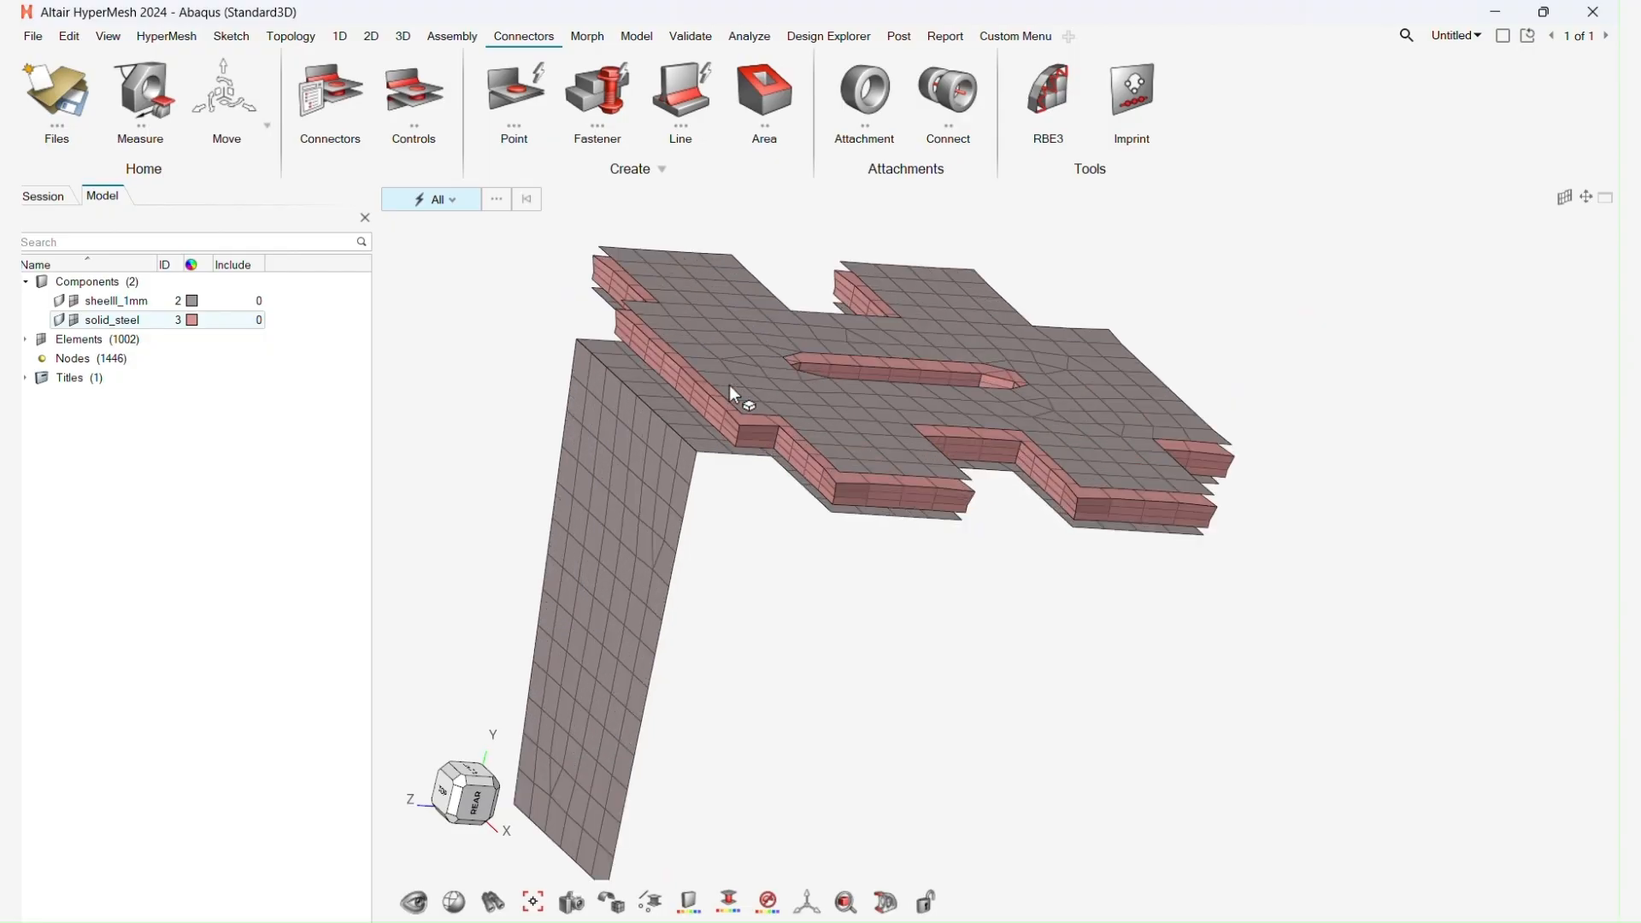
scroll(759, 388, "down", 3)
right_click_drag(757, 390, 755, 366)
middle_click_drag(780, 376, 807, 359)
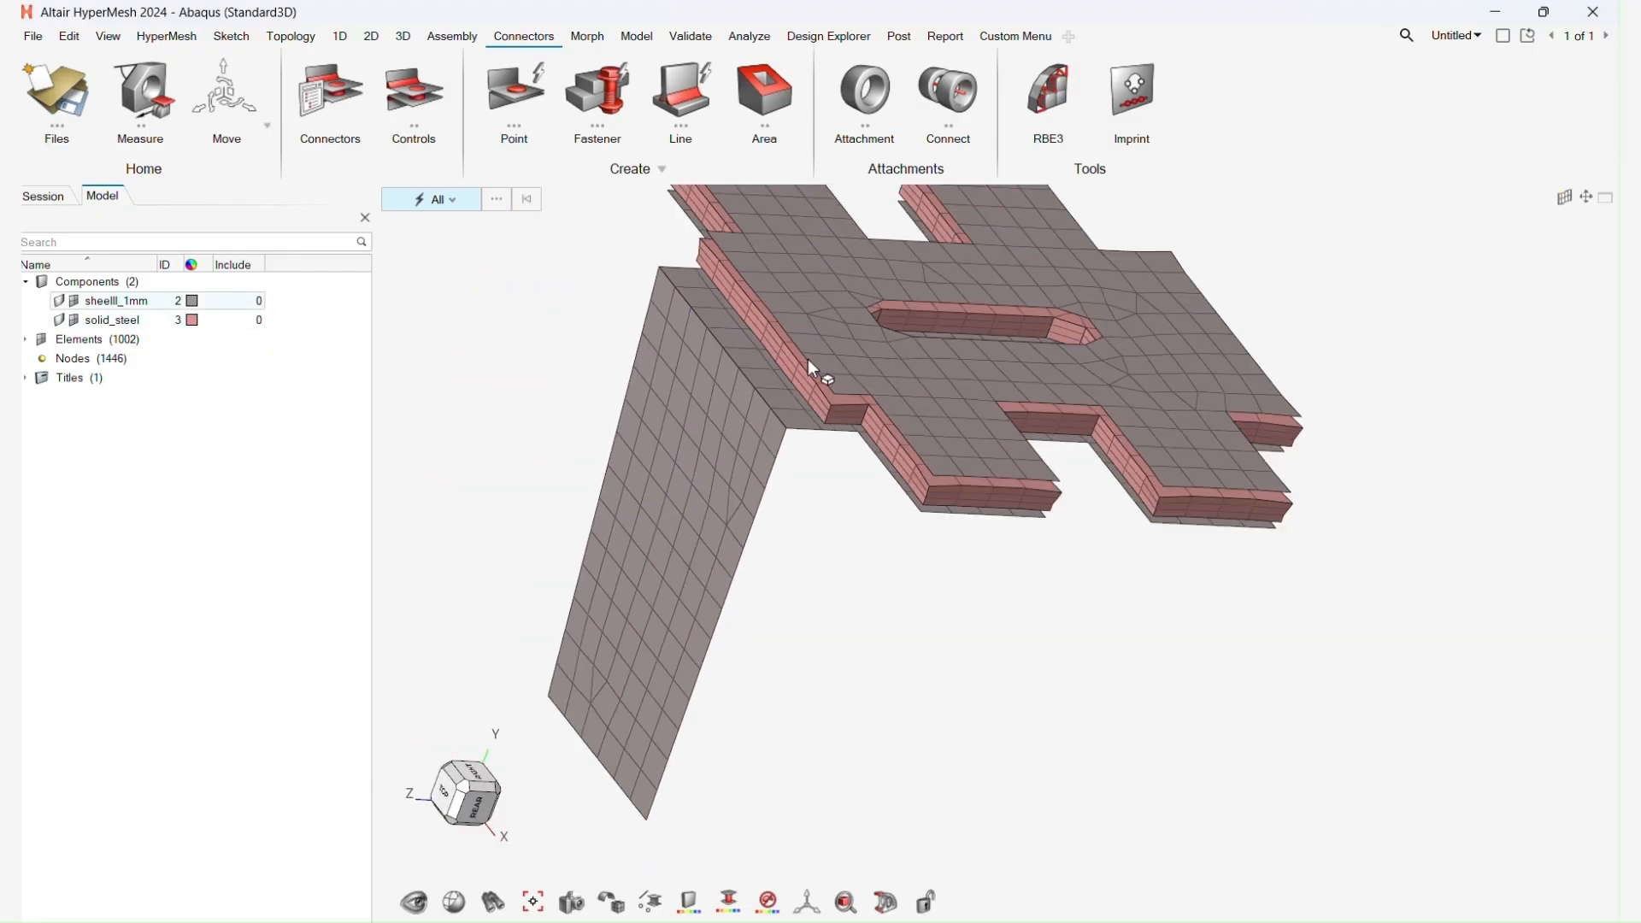
scroll(787, 384, "up", 3)
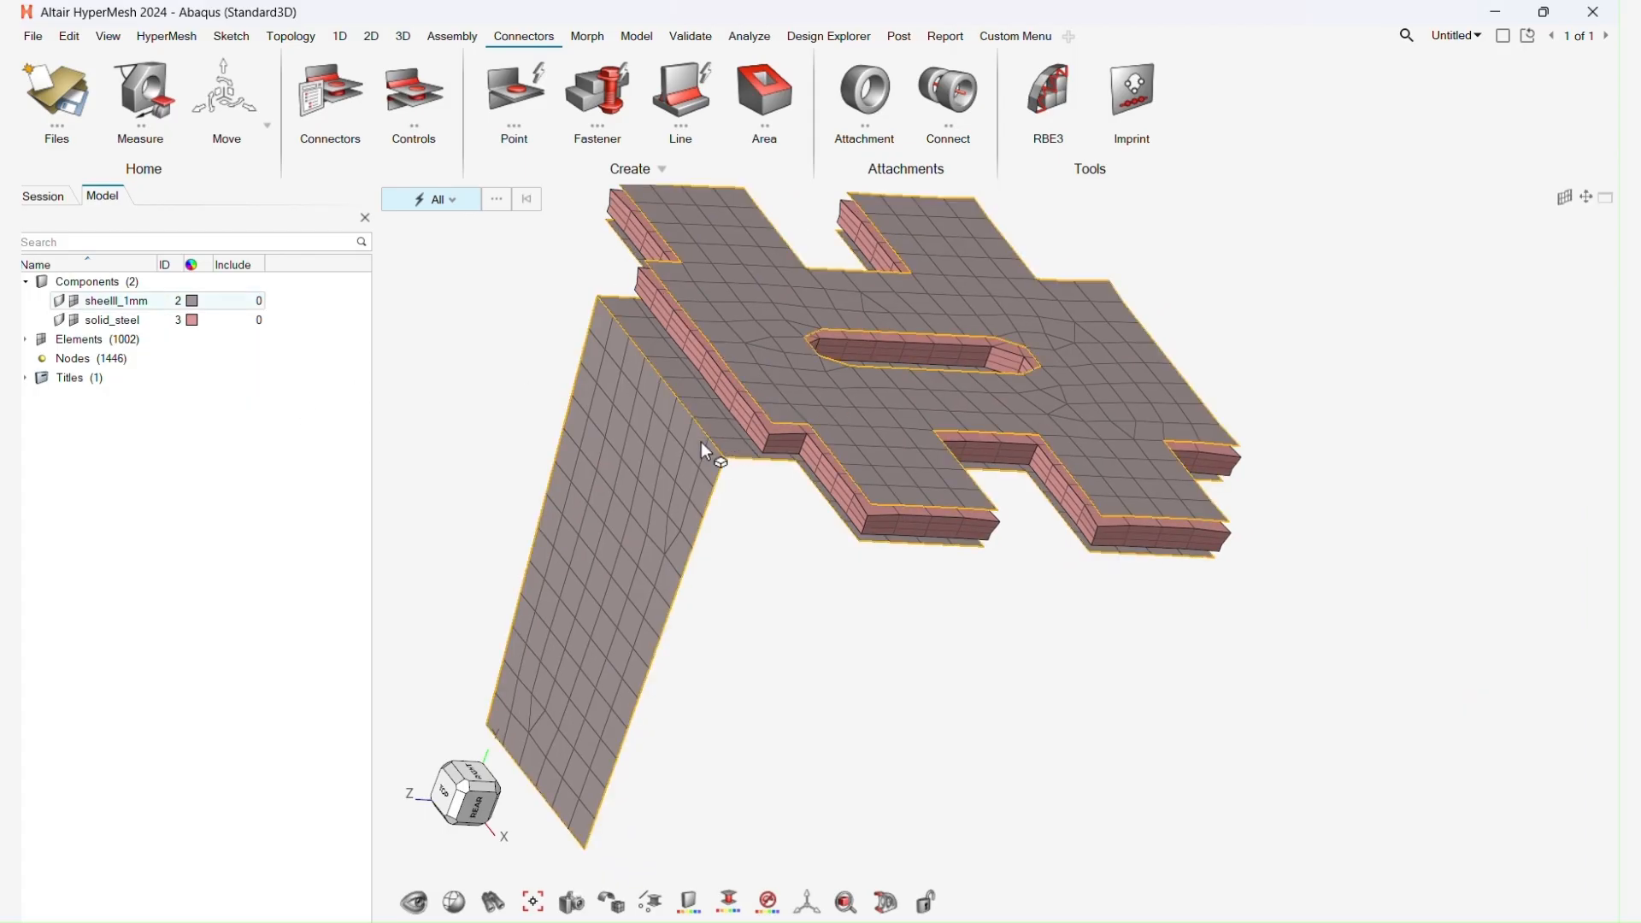
Create a shell section property named shell_1mm.
right_click(181, 436)
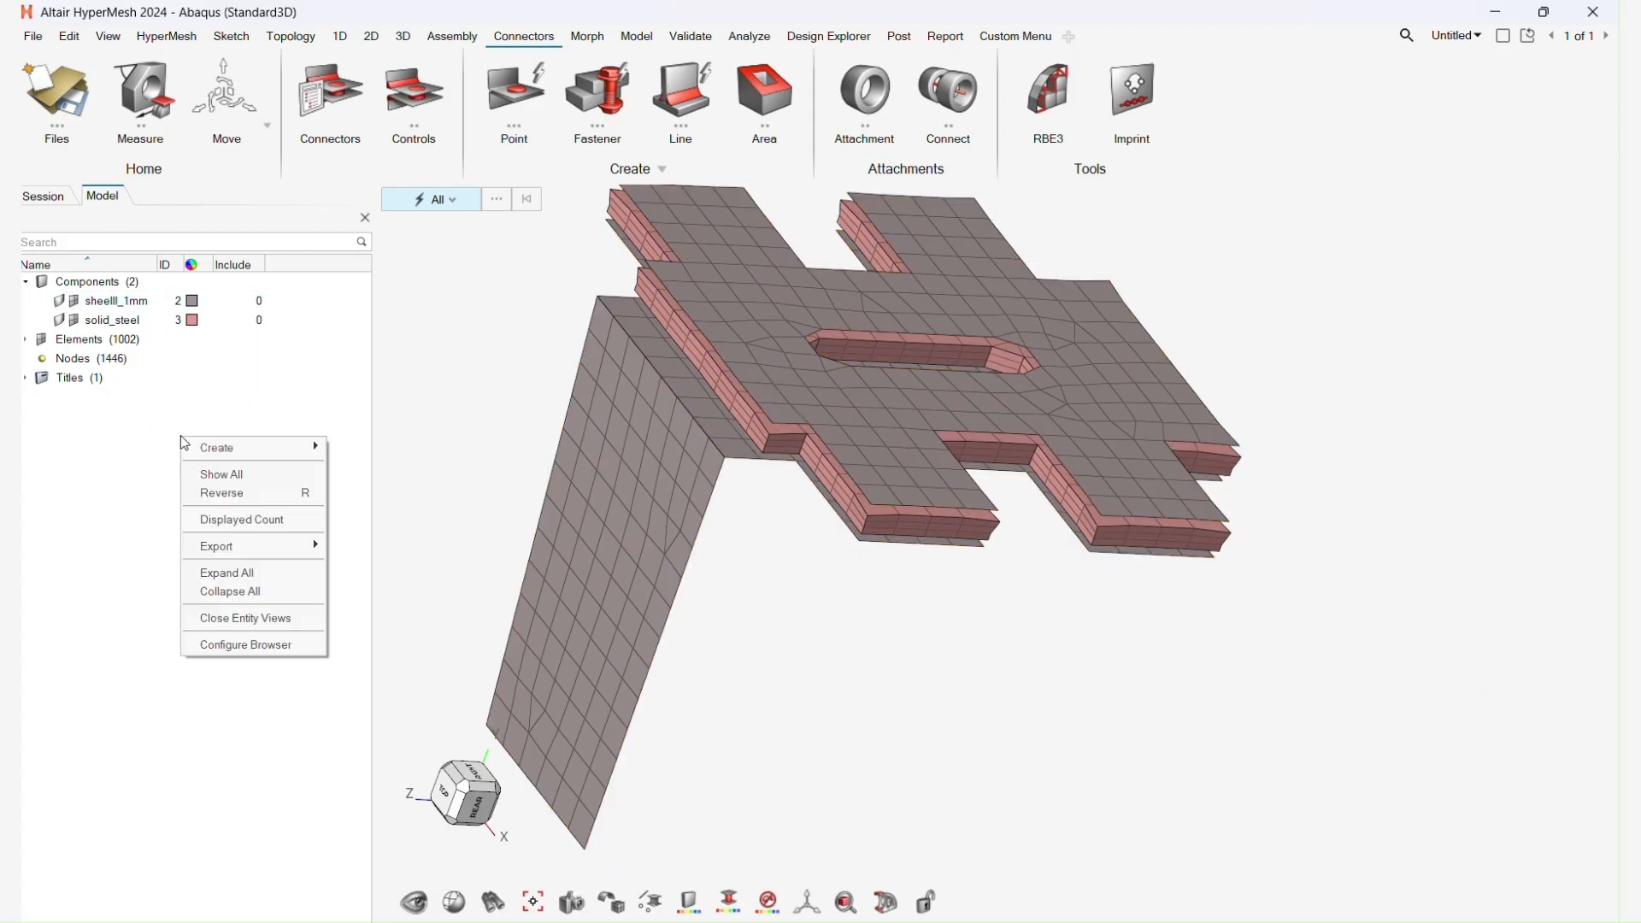
mouse_move(253, 453)
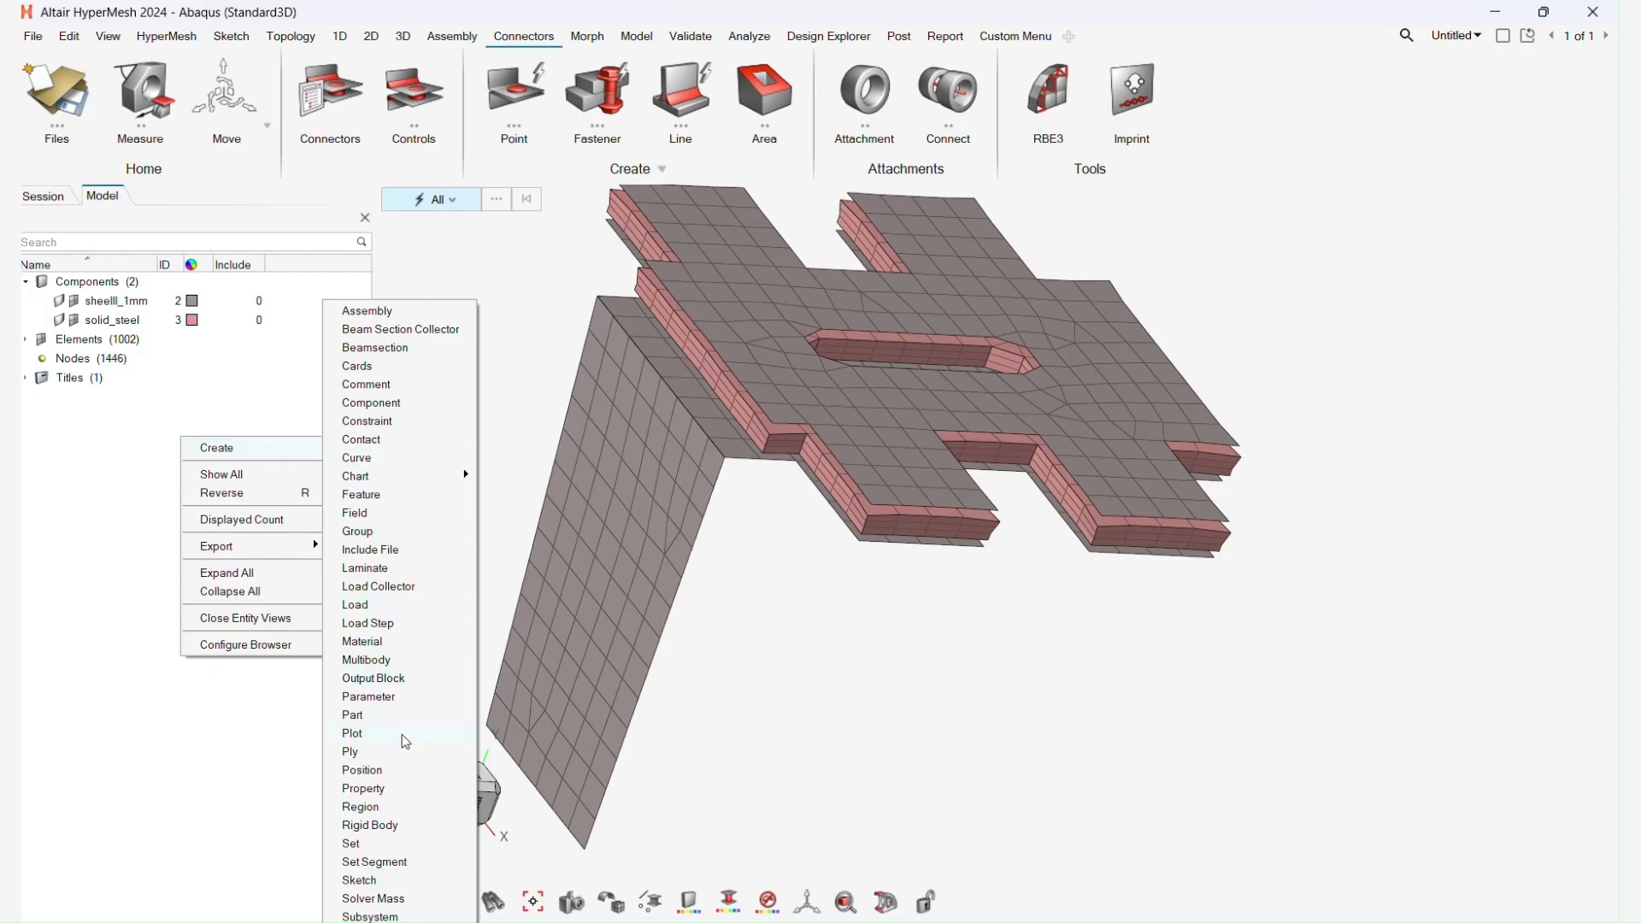
left_click(382, 791)
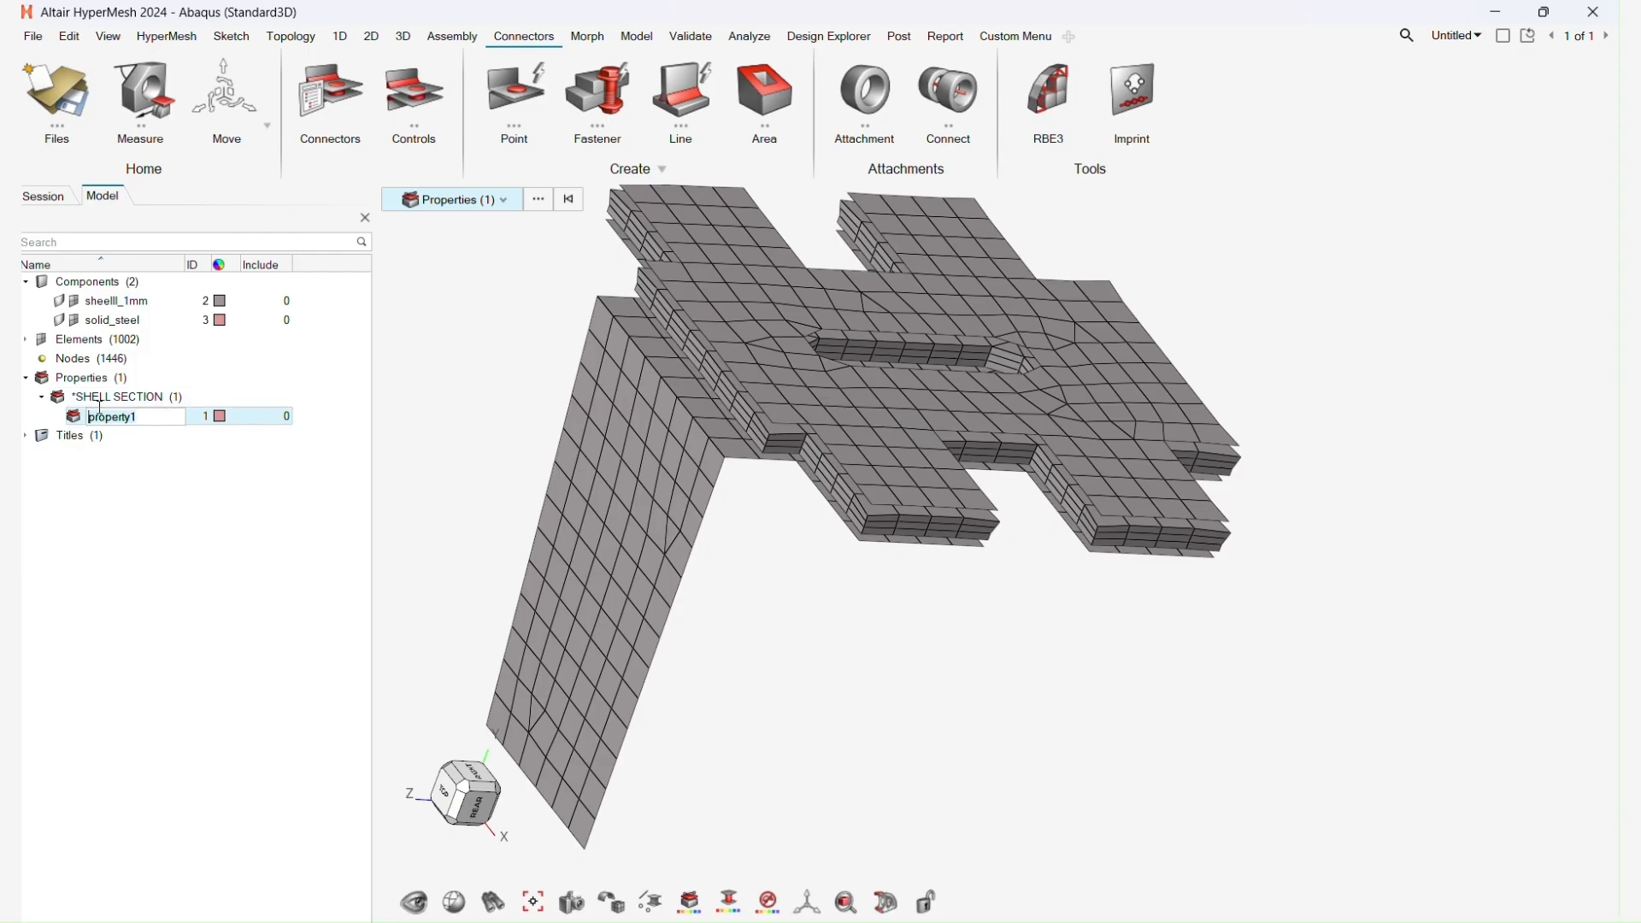
type("shell_1mm")
key("Return")
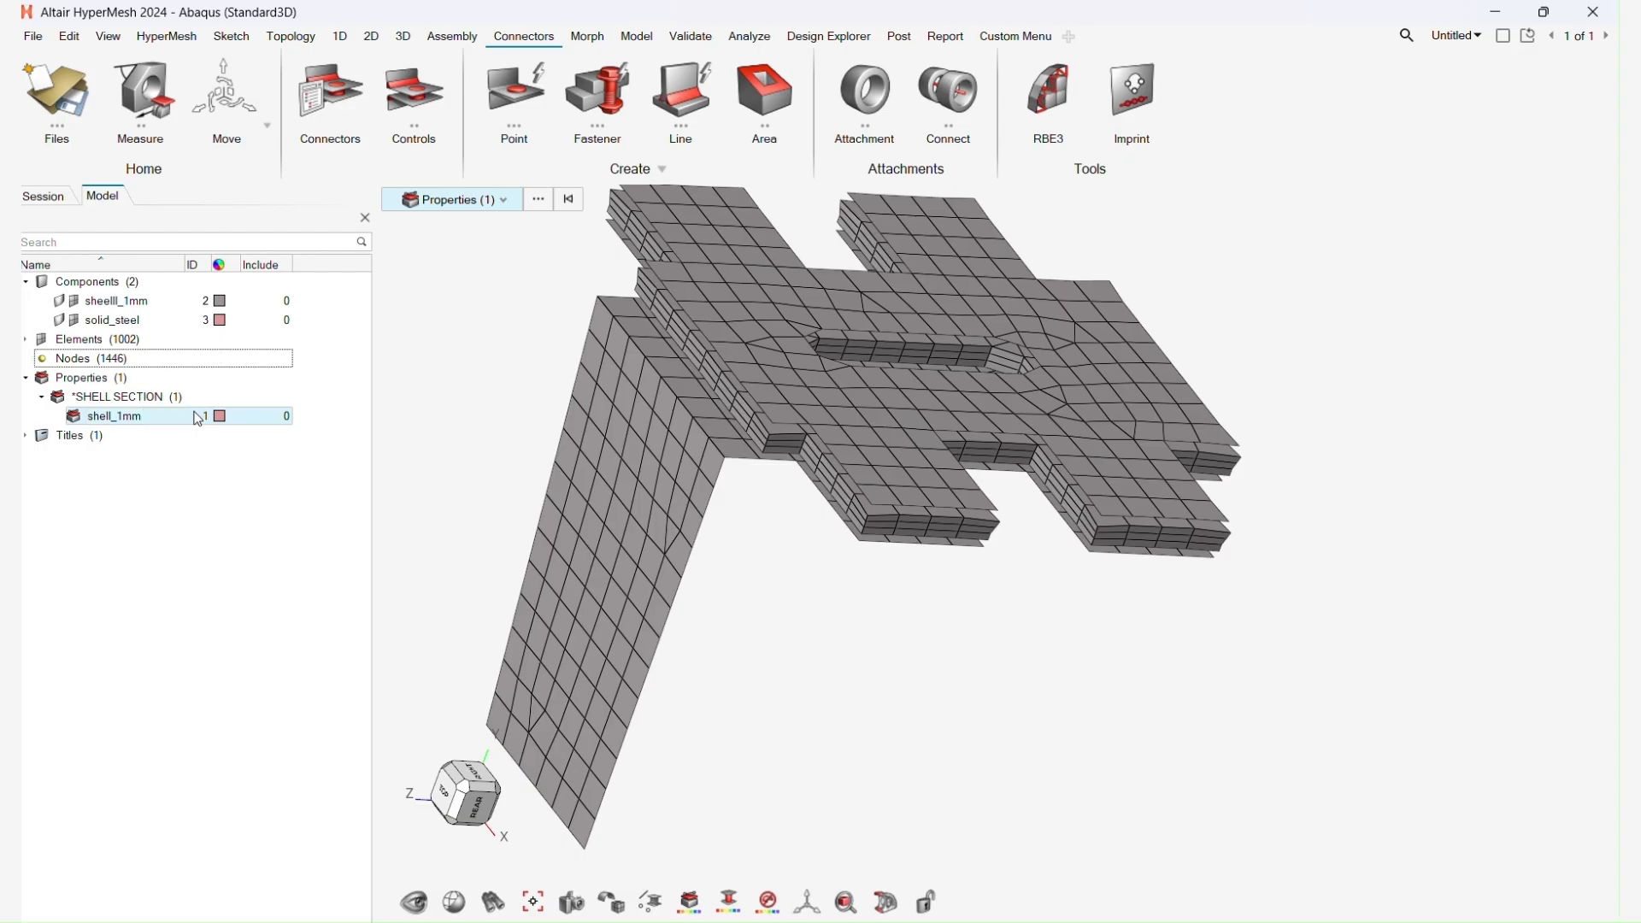
Open the shell_1mm property for editing, enlarge its attribute area and fill in the shell thickness.
double_click(128, 416)
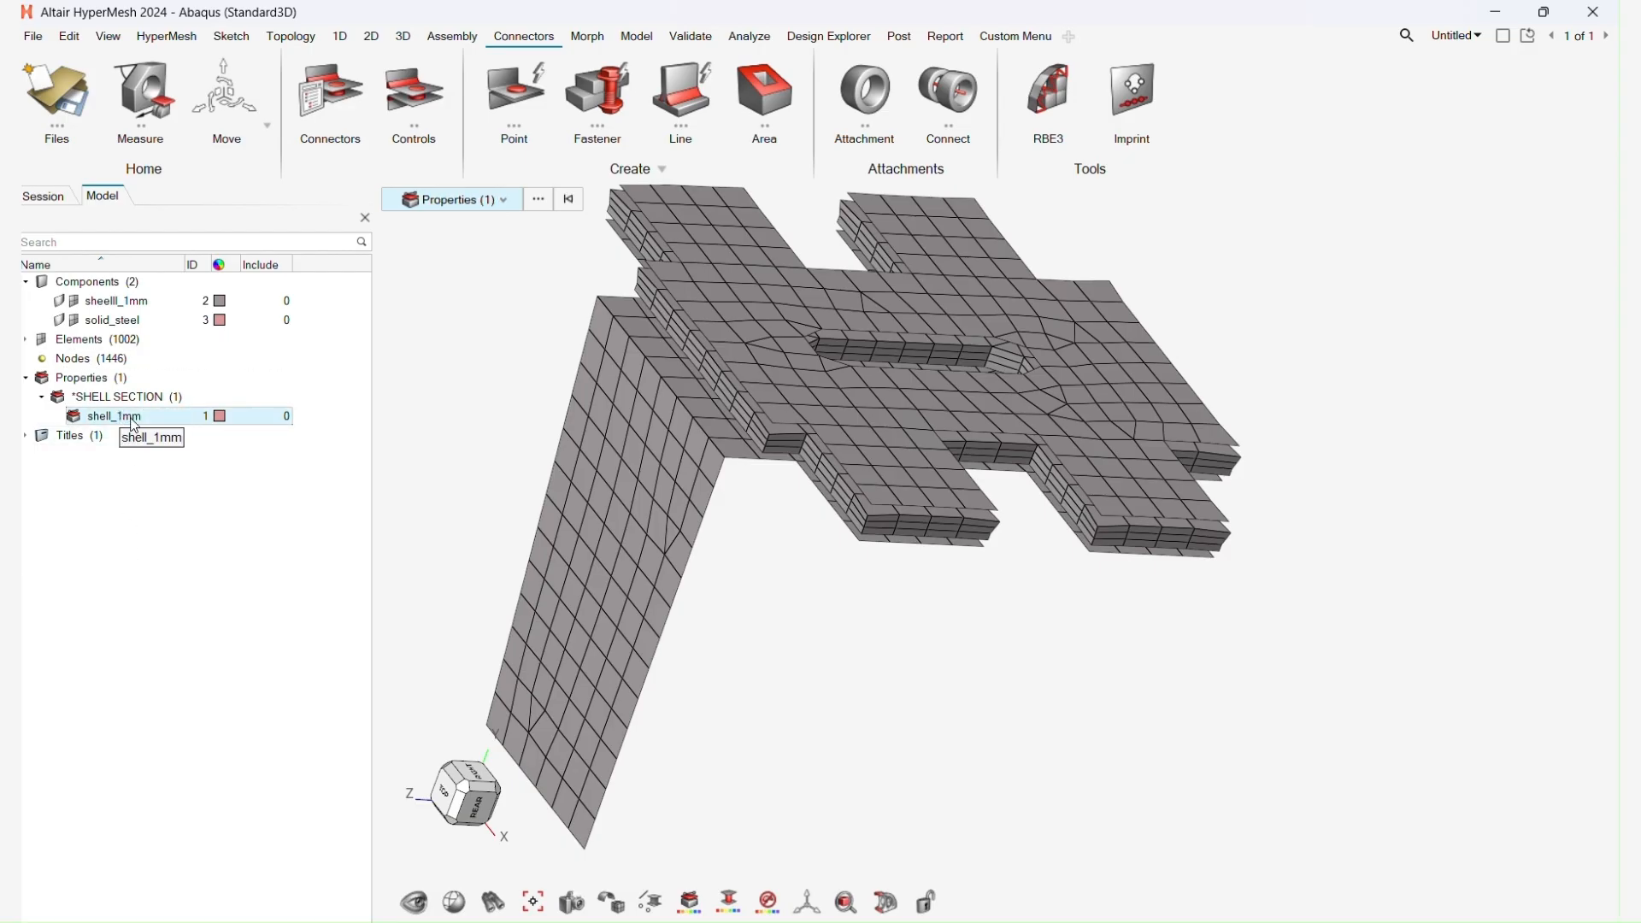
left_click(118, 554)
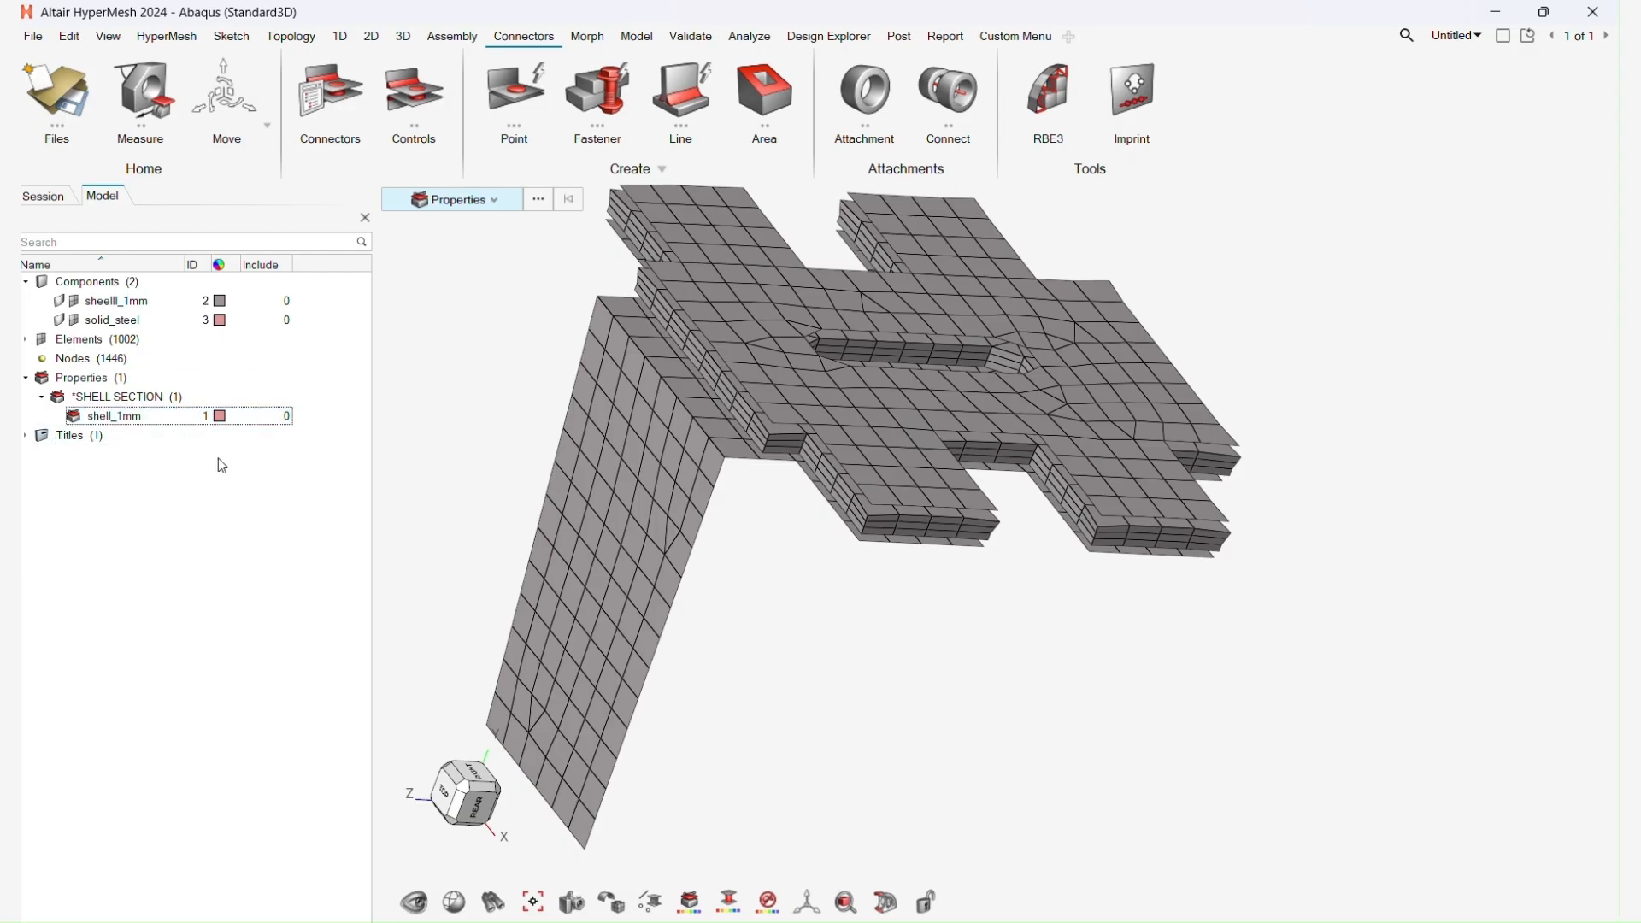
left_click(94, 416)
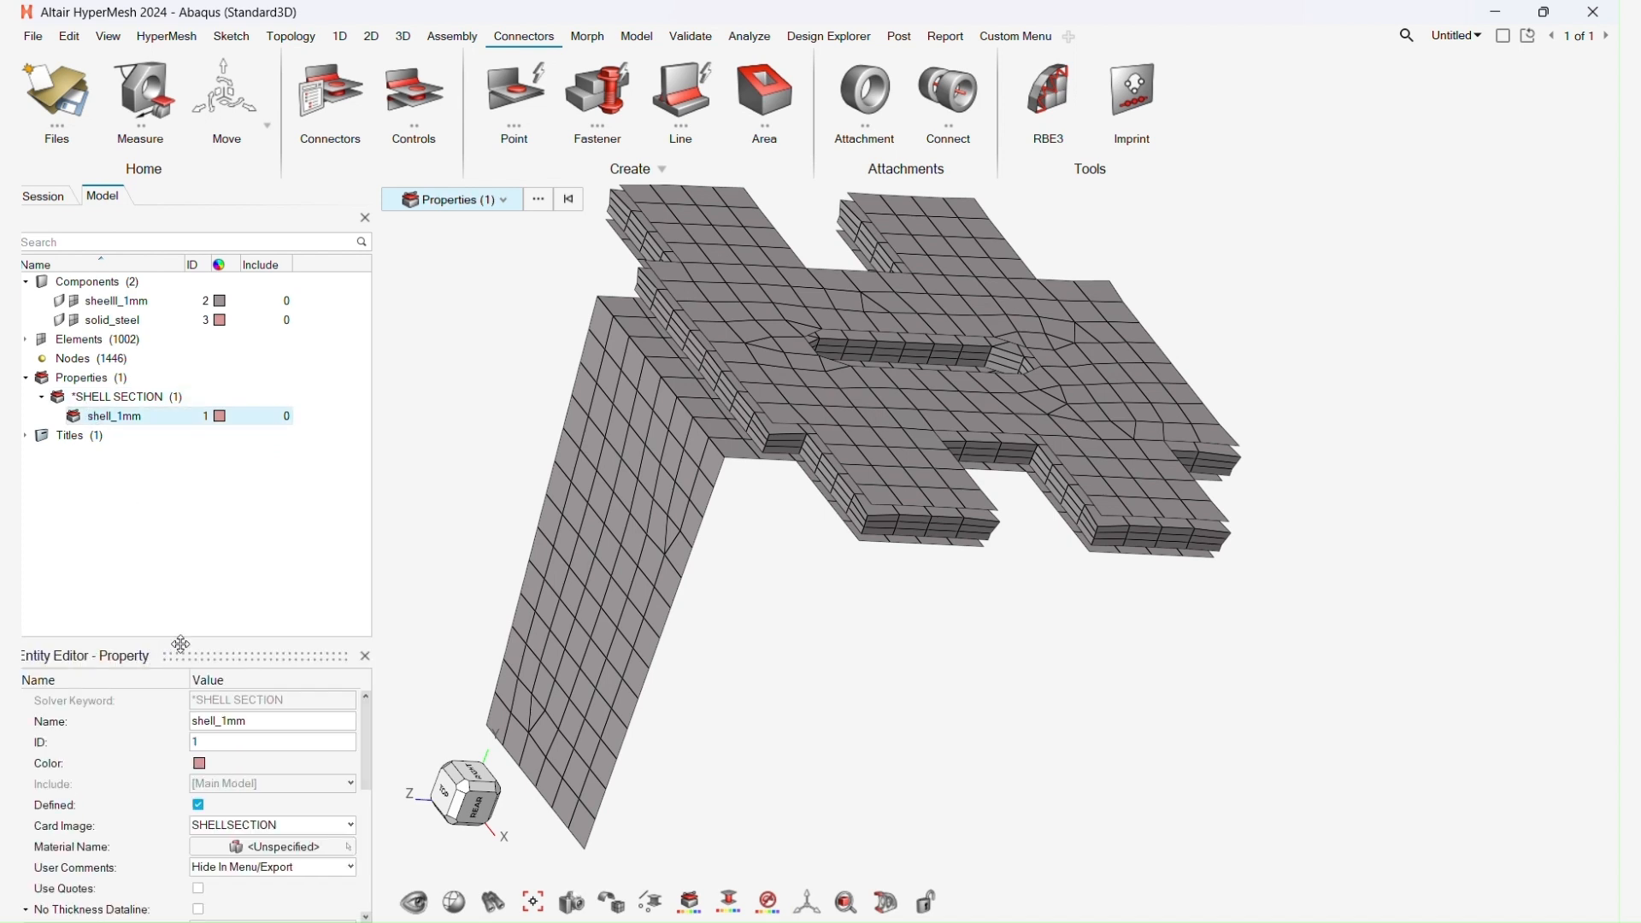
left_click_drag(180, 637, 190, 484)
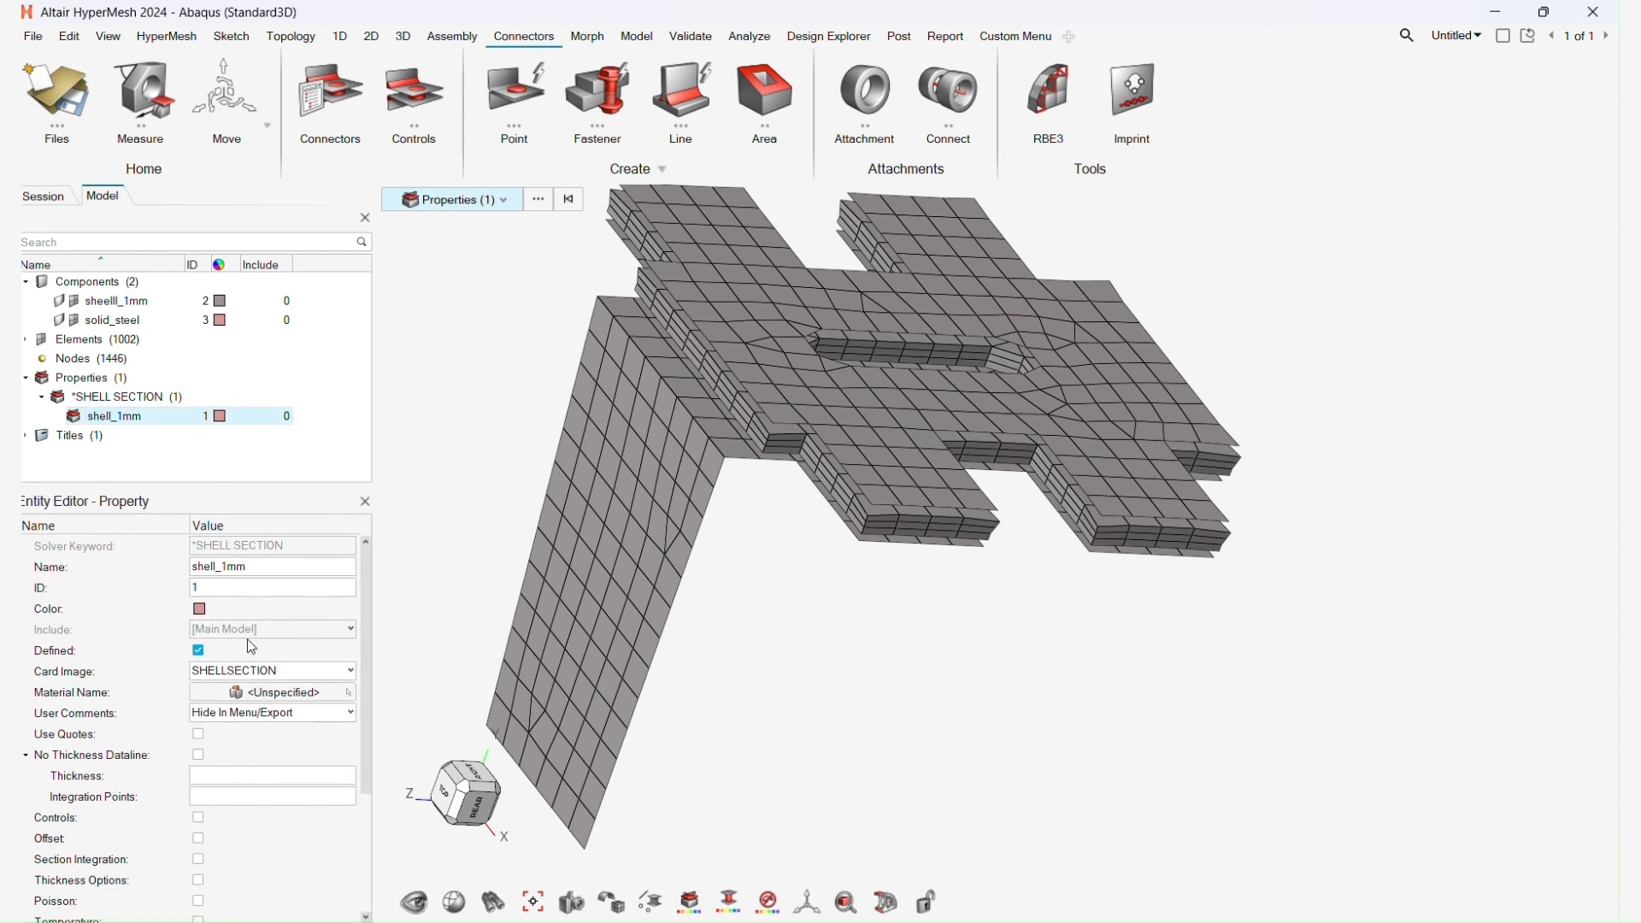
left_click(226, 774)
Assign the shell_1mm property to the 1 mm shell component.
left_click(113, 302)
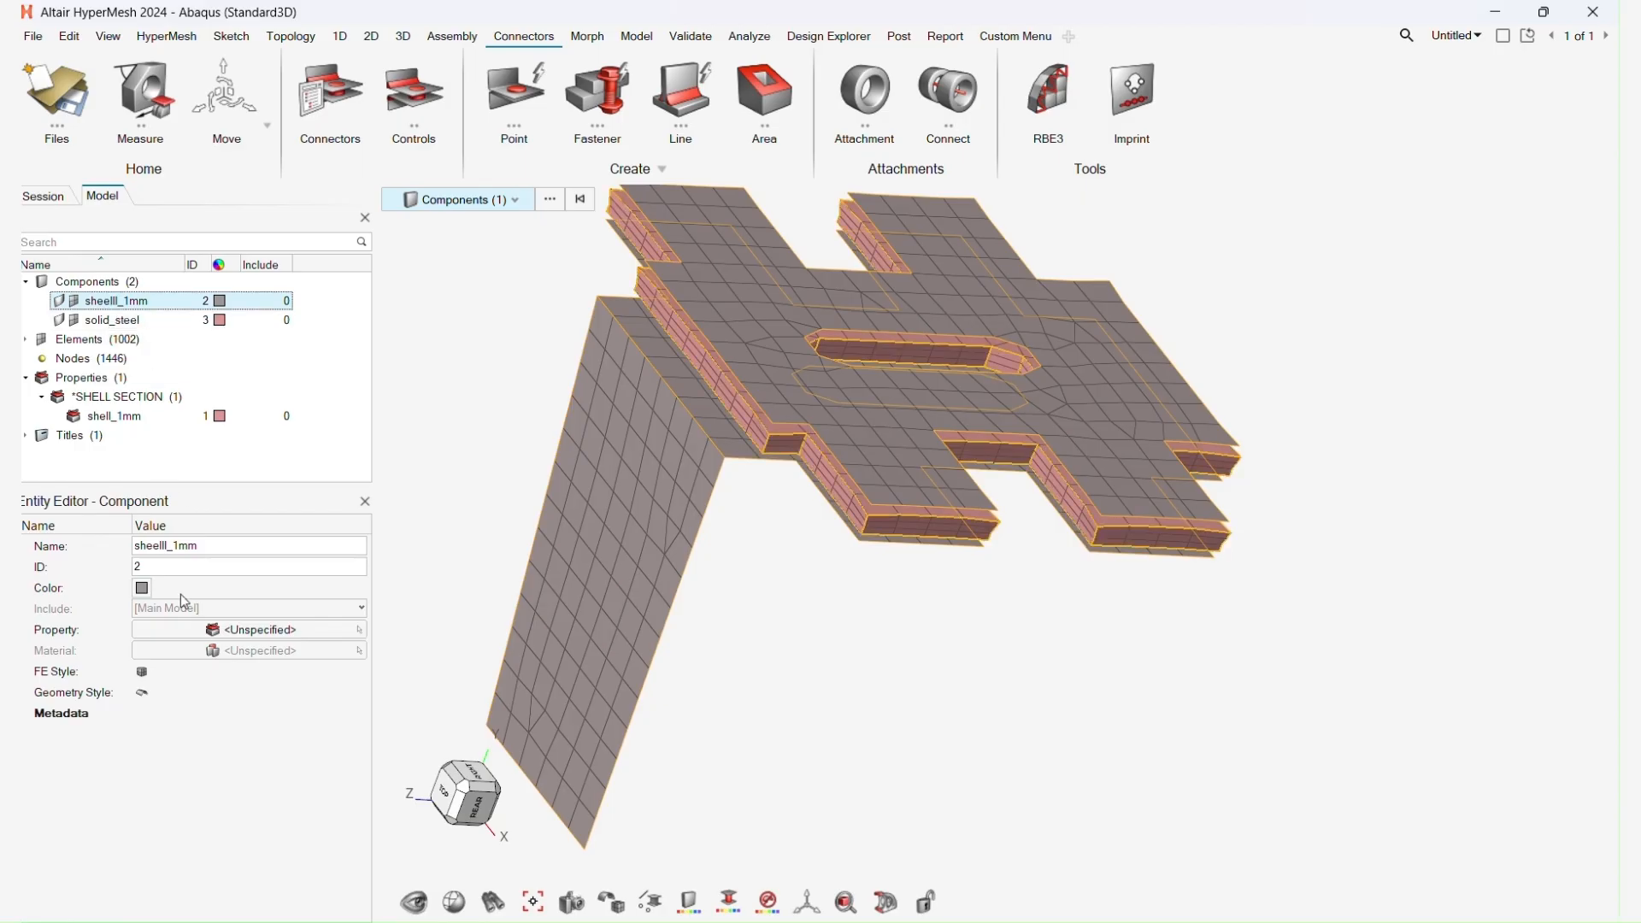
left_click(248, 633)
left_click(301, 652)
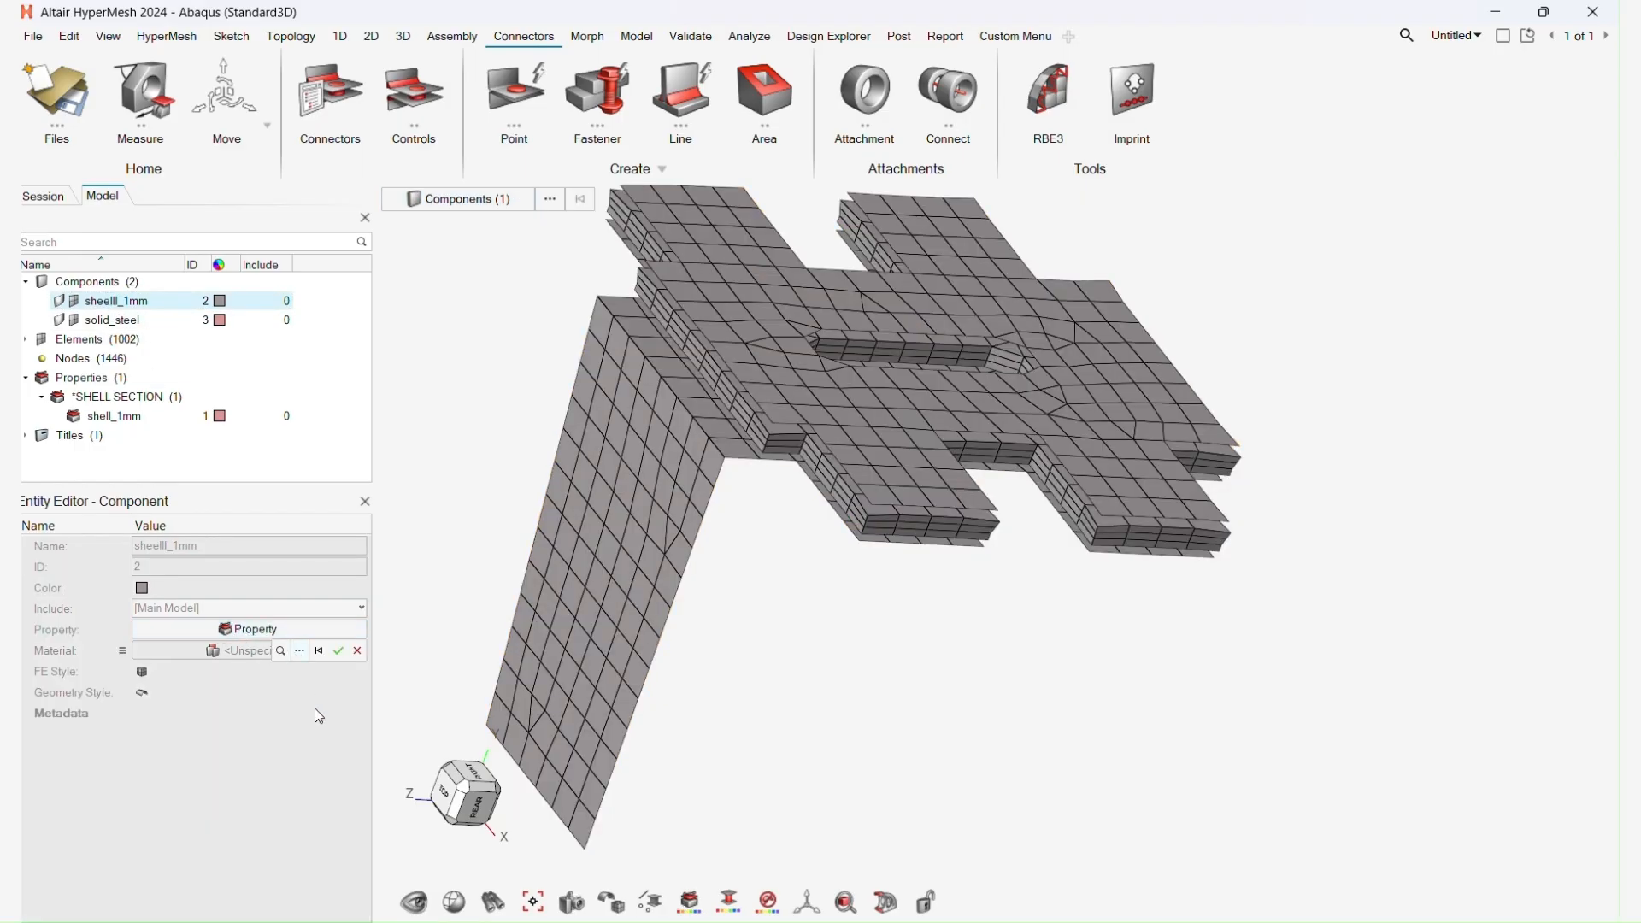
double_click(216, 730)
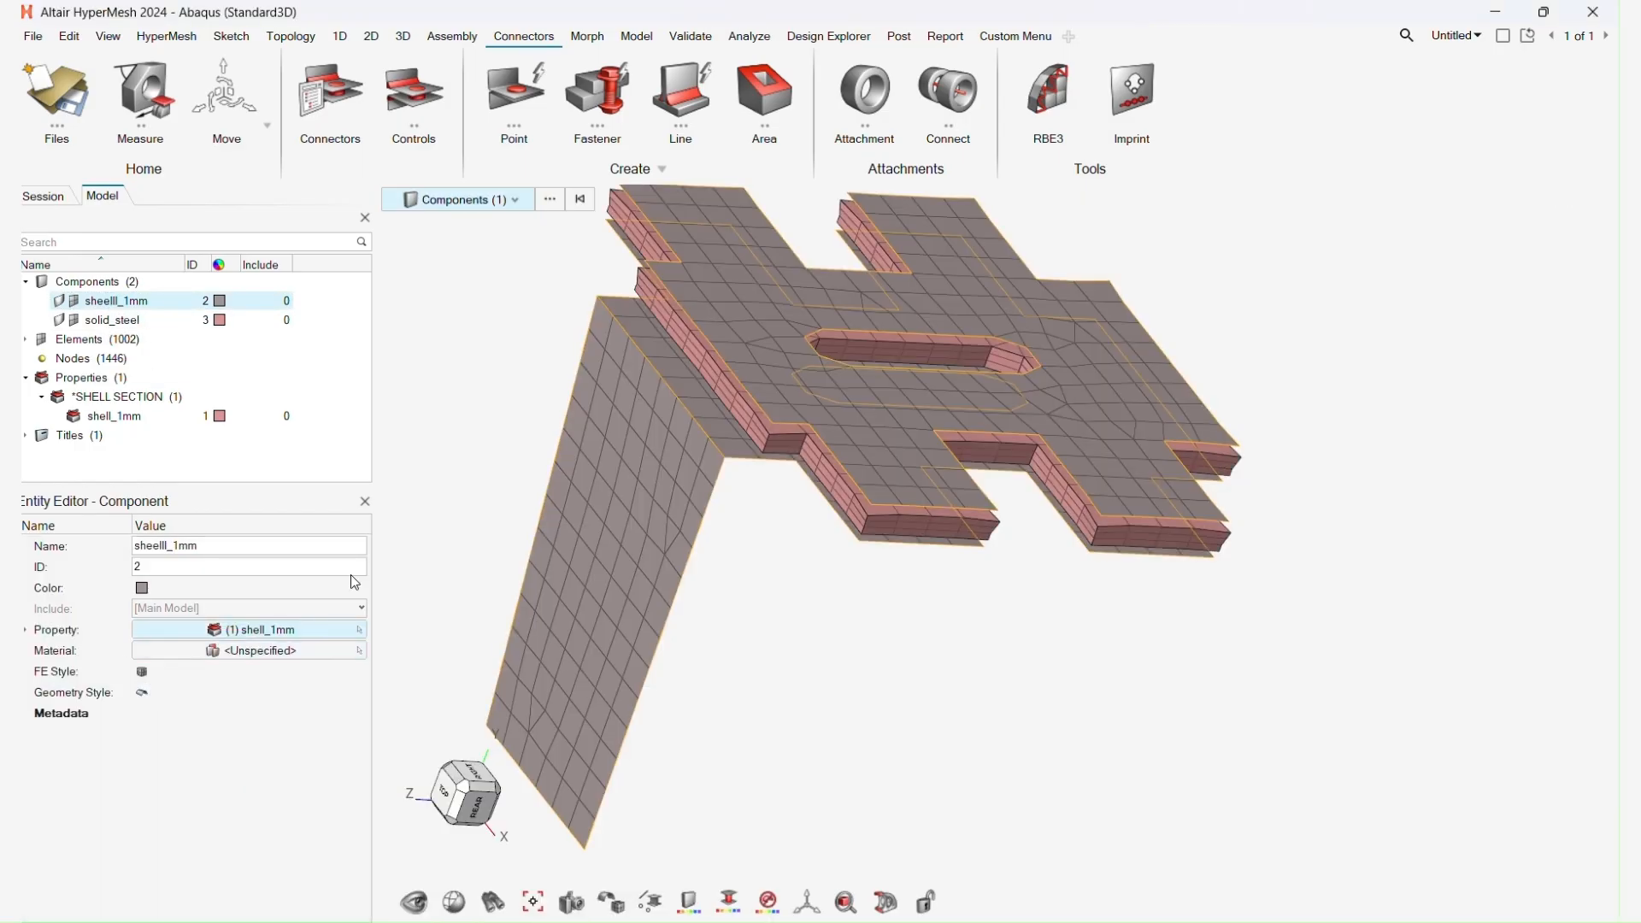
Display the shell elements with their thickness, inspect the sheet's bent corner, and restore the plain element display.
scroll(751, 391, "down", 3)
scroll(726, 430, "up", 5)
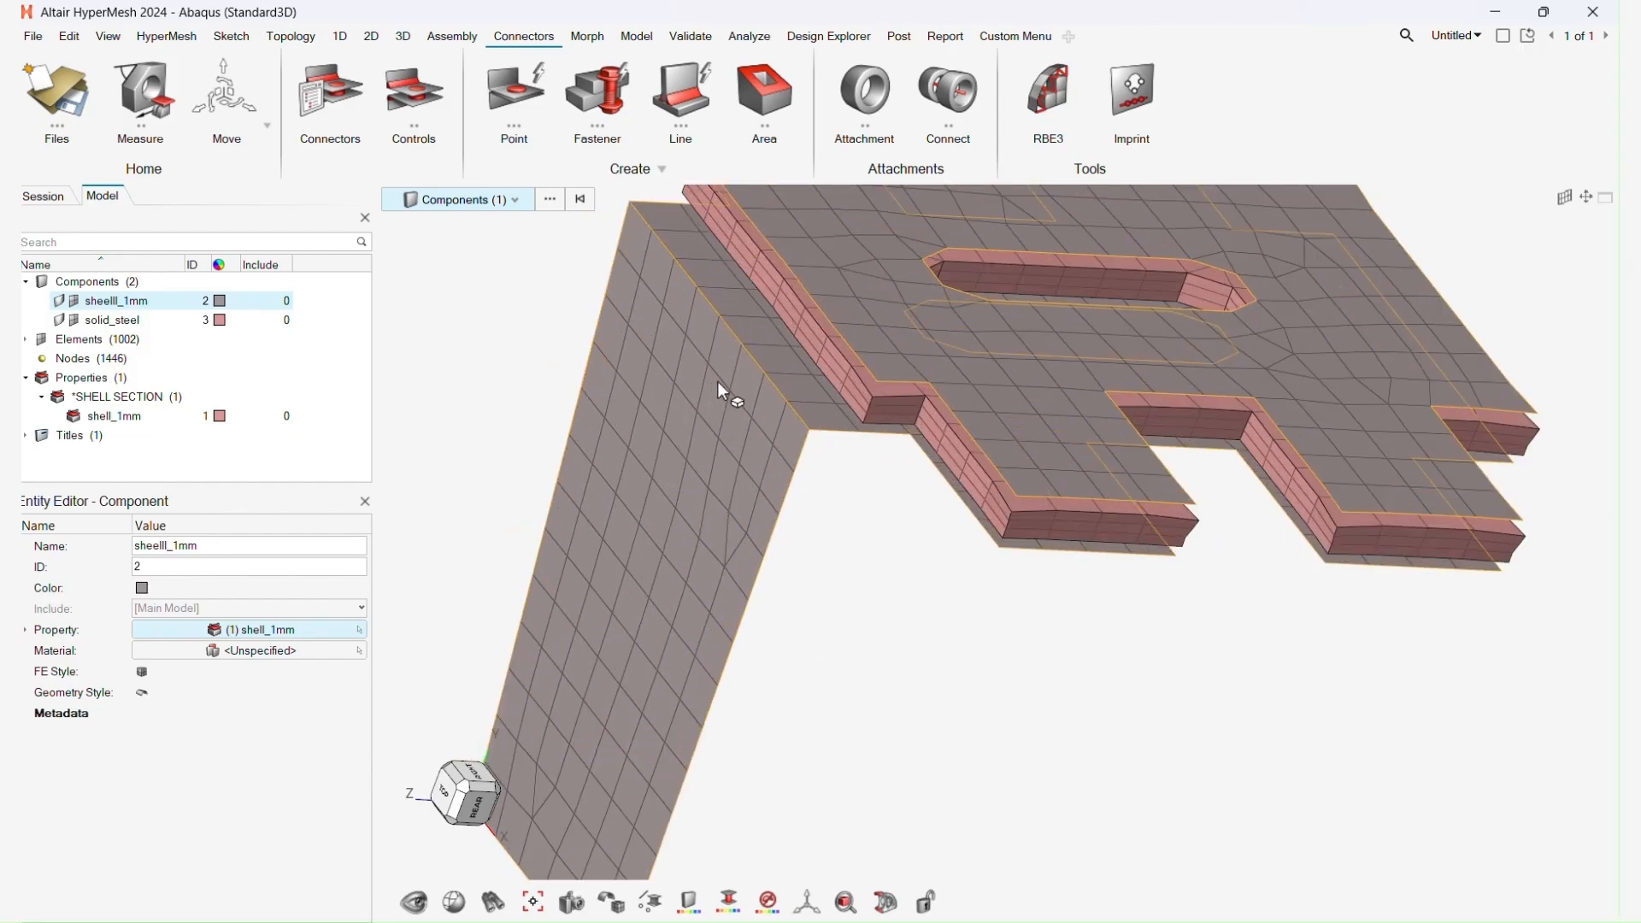
left_click(653, 904)
left_click(699, 872)
scroll(817, 618, "up", 8)
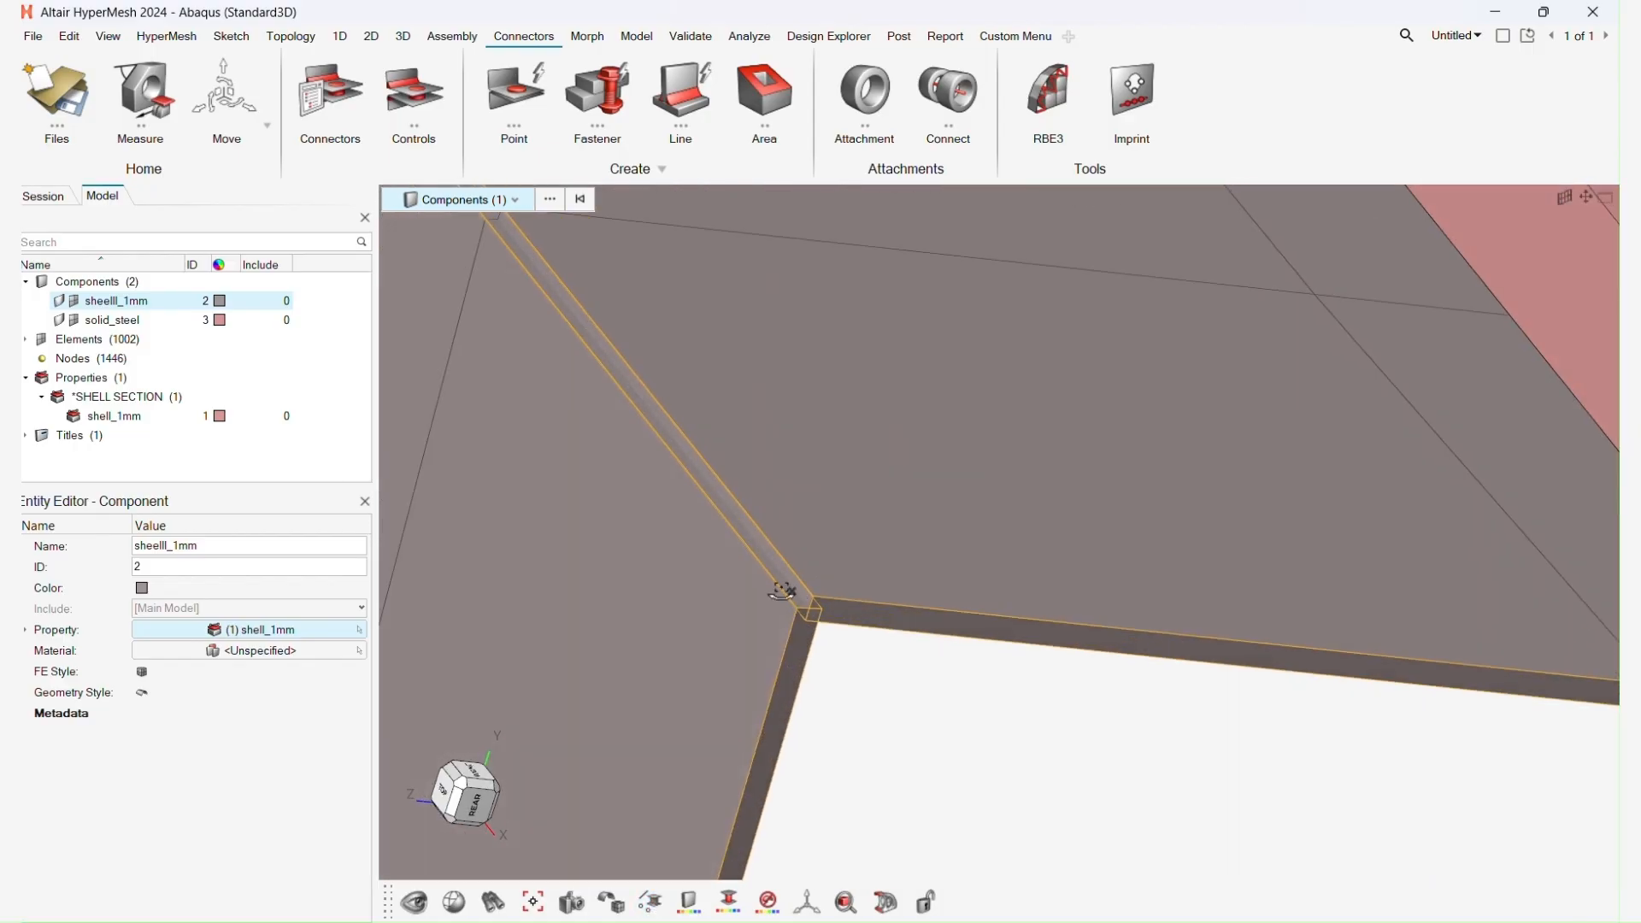
scroll(891, 523, "down", 8)
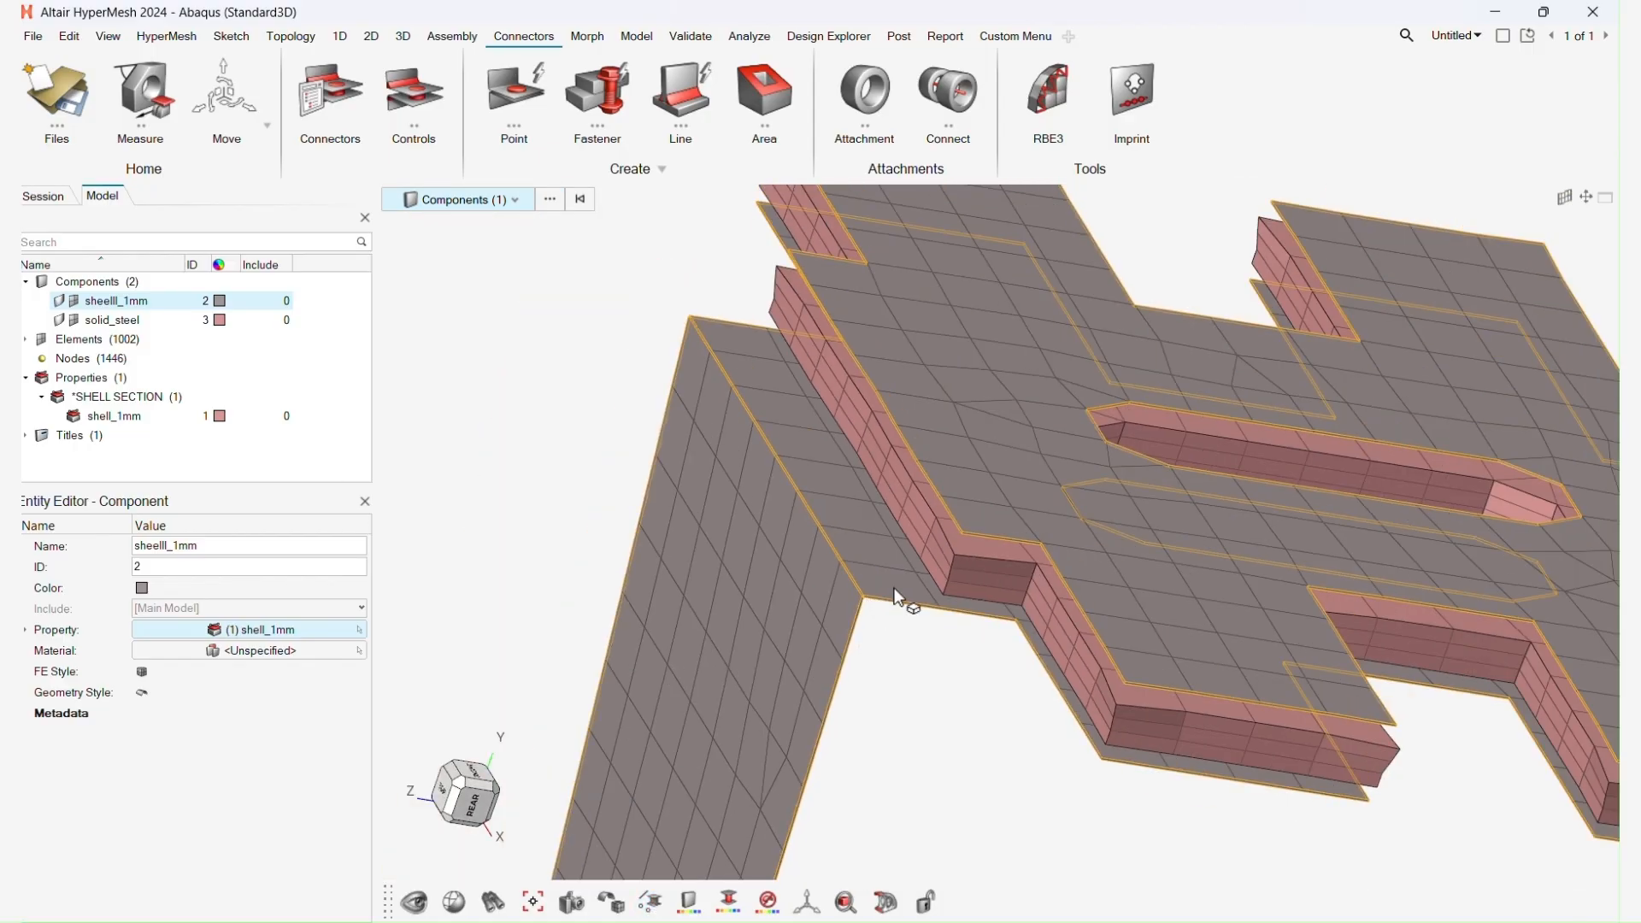
left_click(651, 902)
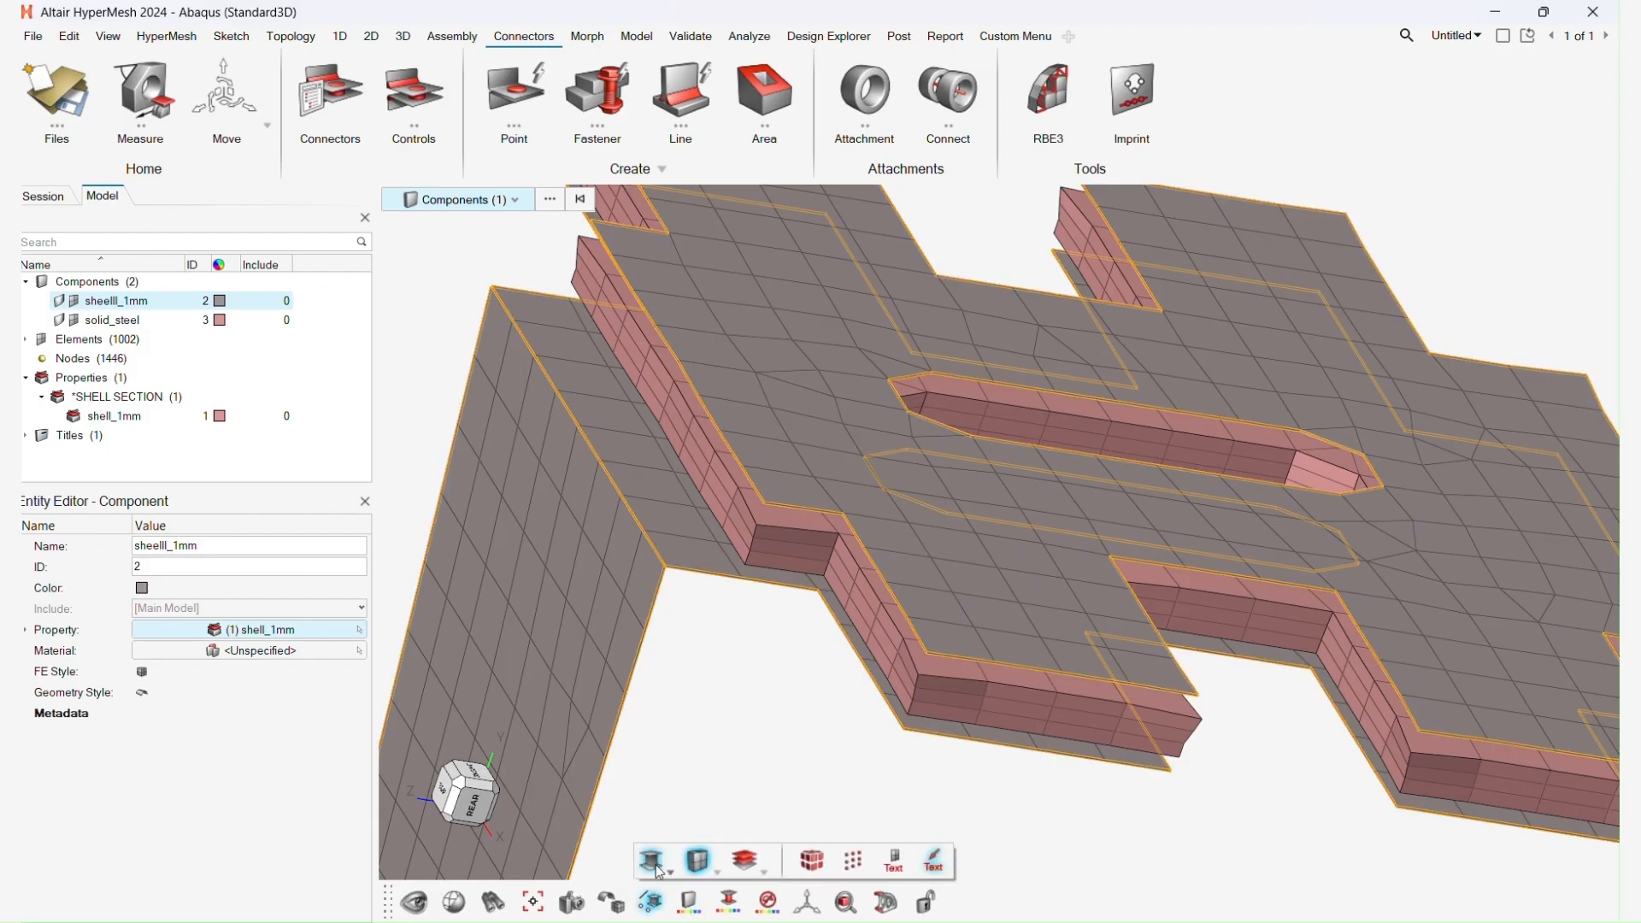
left_click(667, 872)
scroll(777, 575, "down", 4)
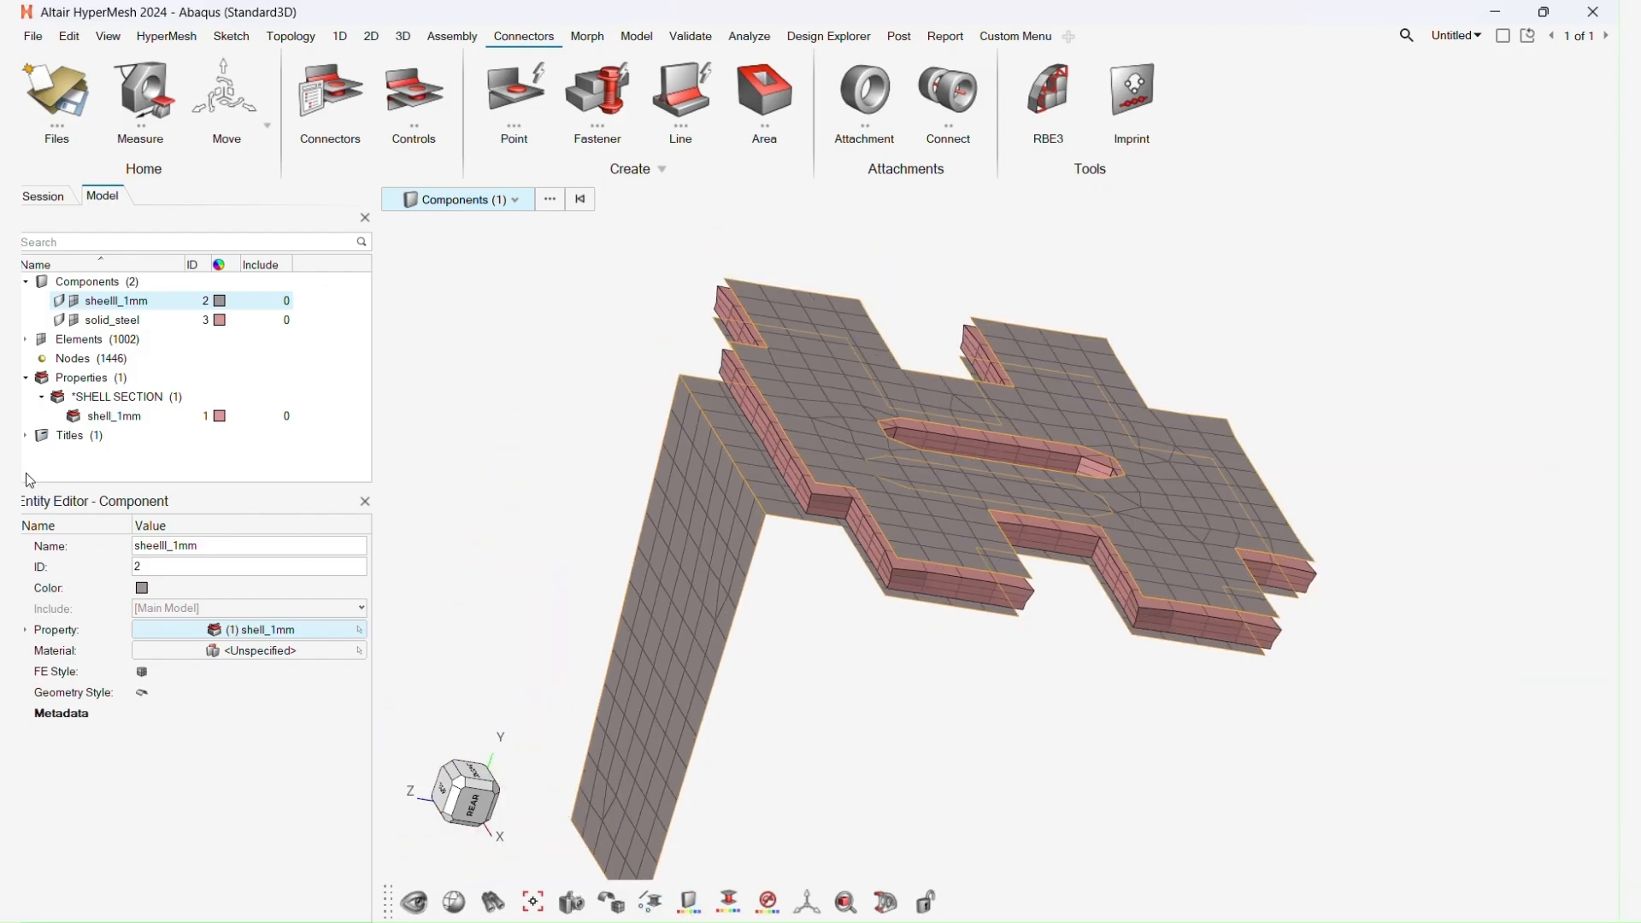
right_click(89, 377)
mouse_move(137, 390)
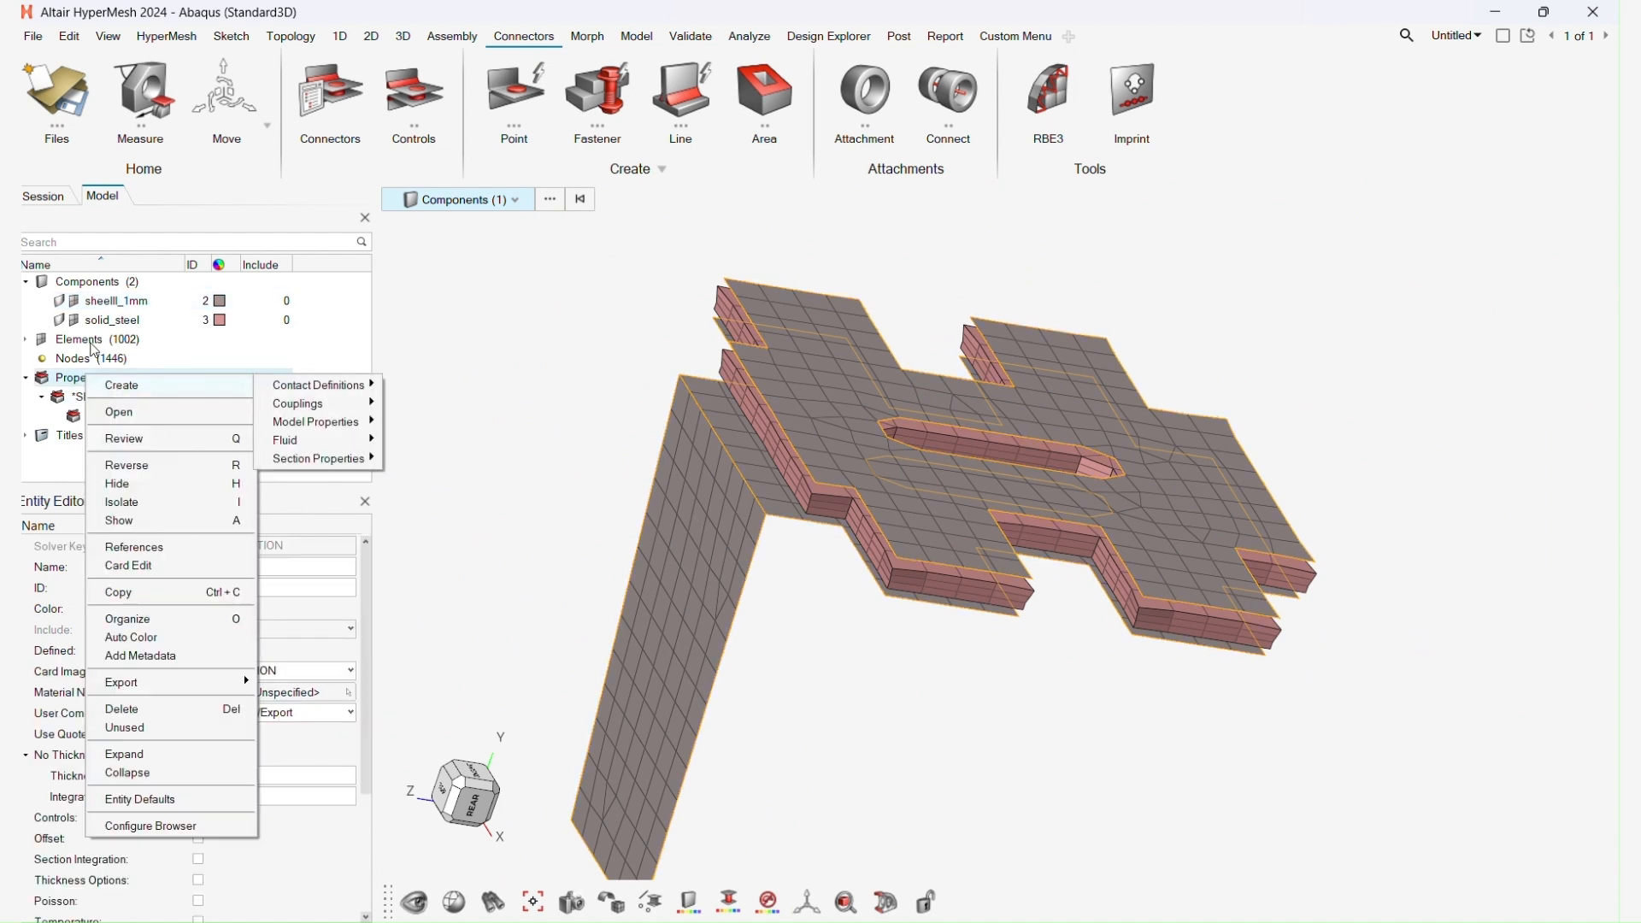
left_click(451, 392)
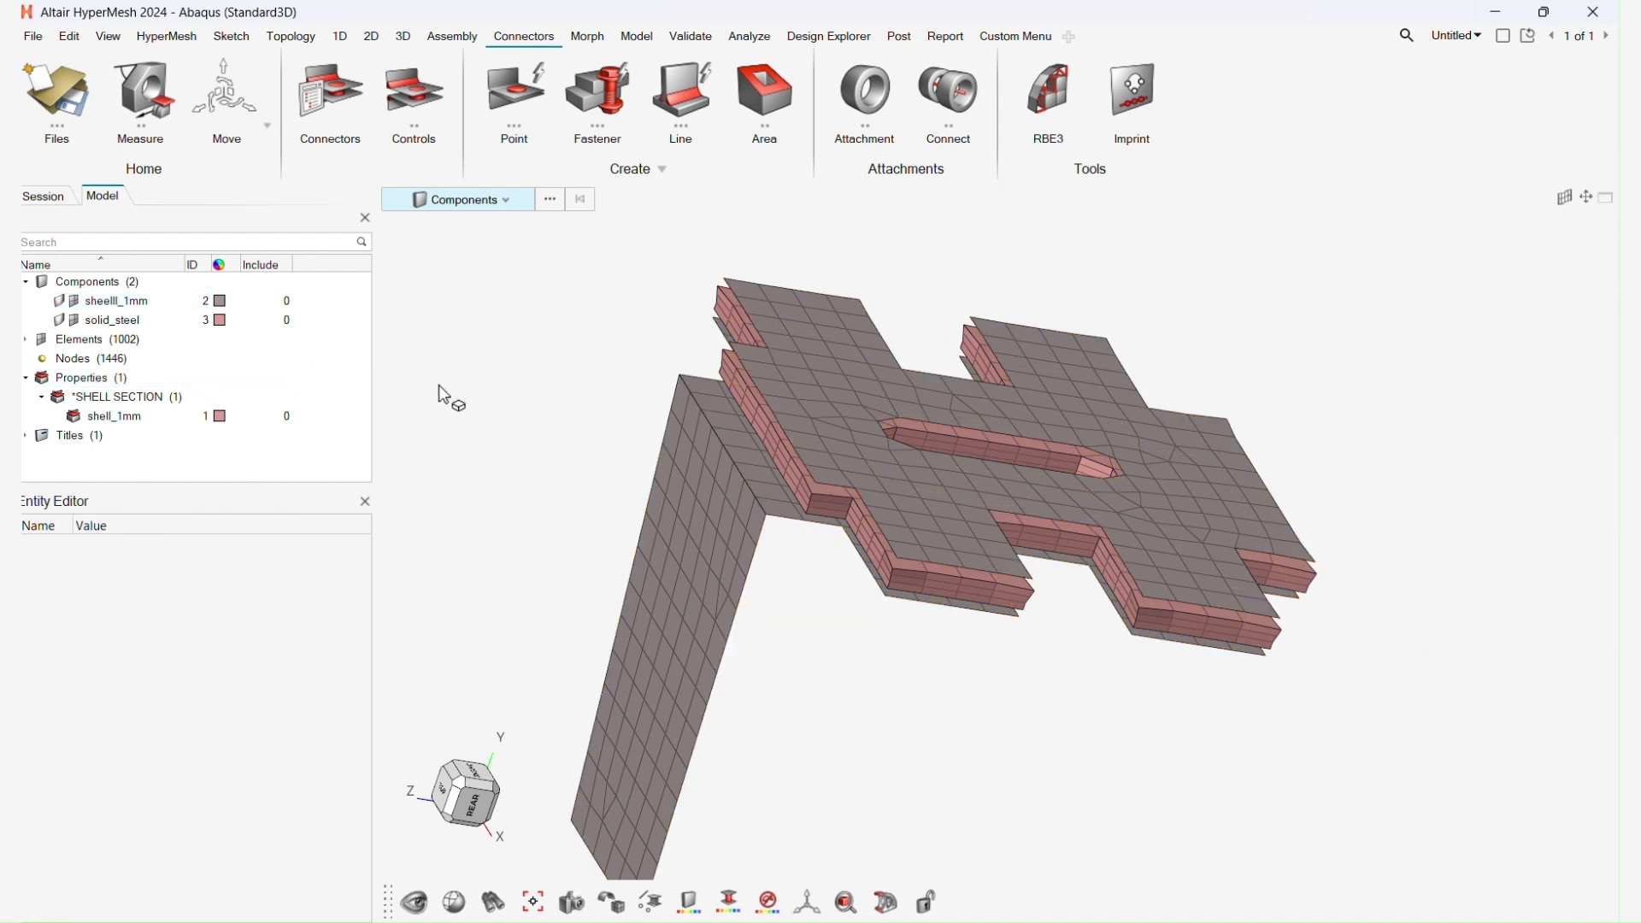
Create a second property with the default name and set its card image to SOLIDSECTION.
right_click(167, 398)
left_click(201, 417)
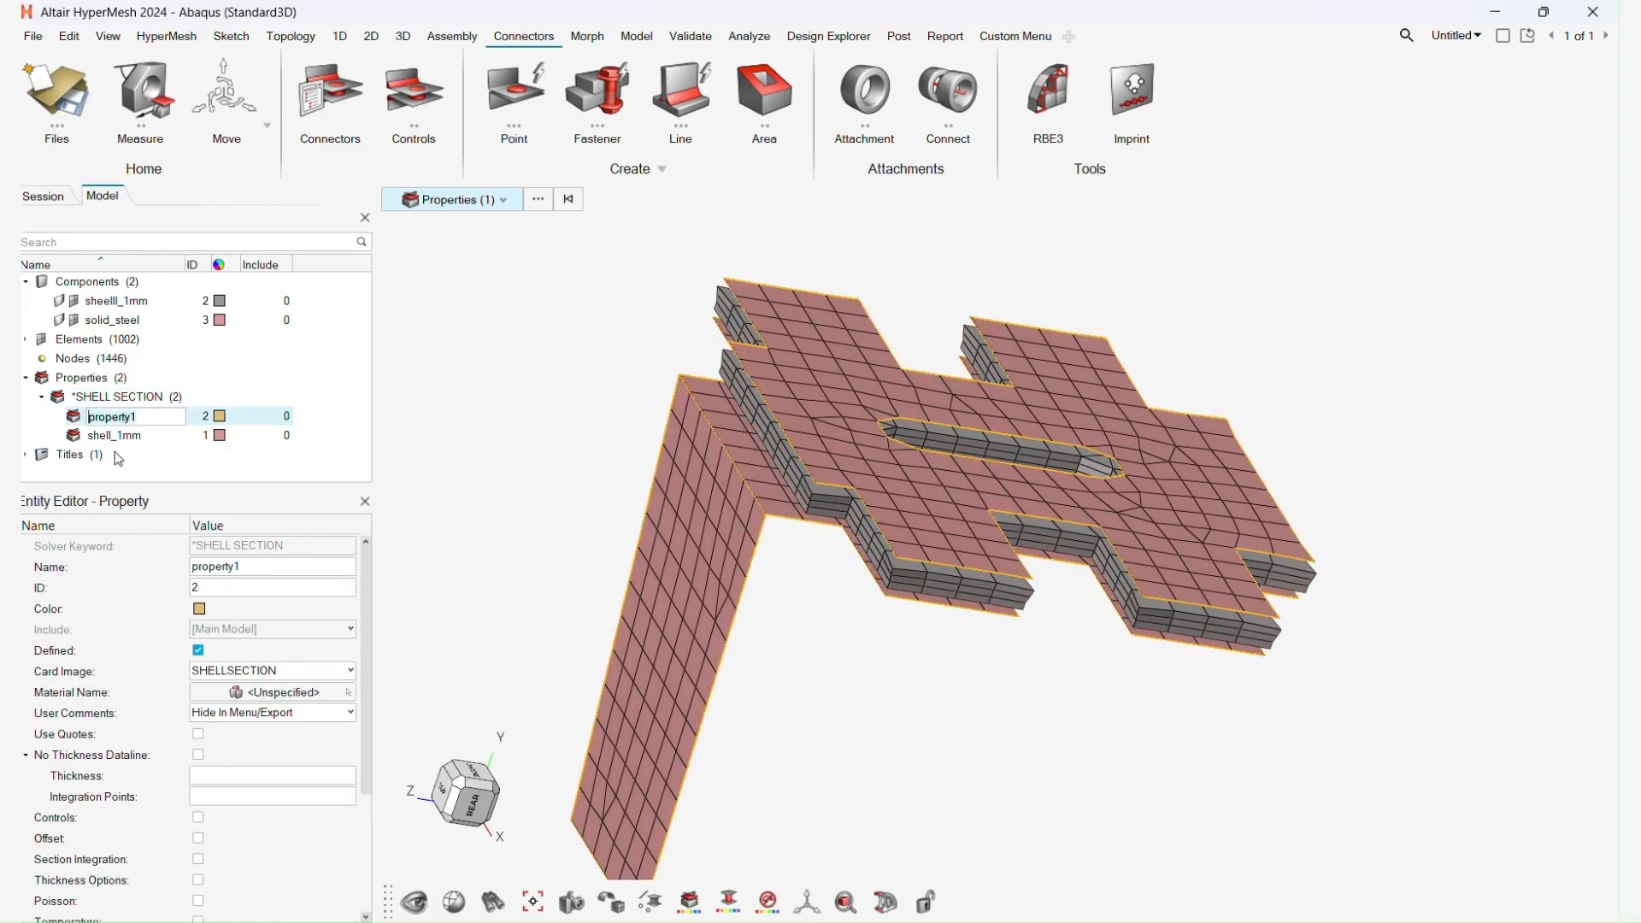
left_click(261, 670)
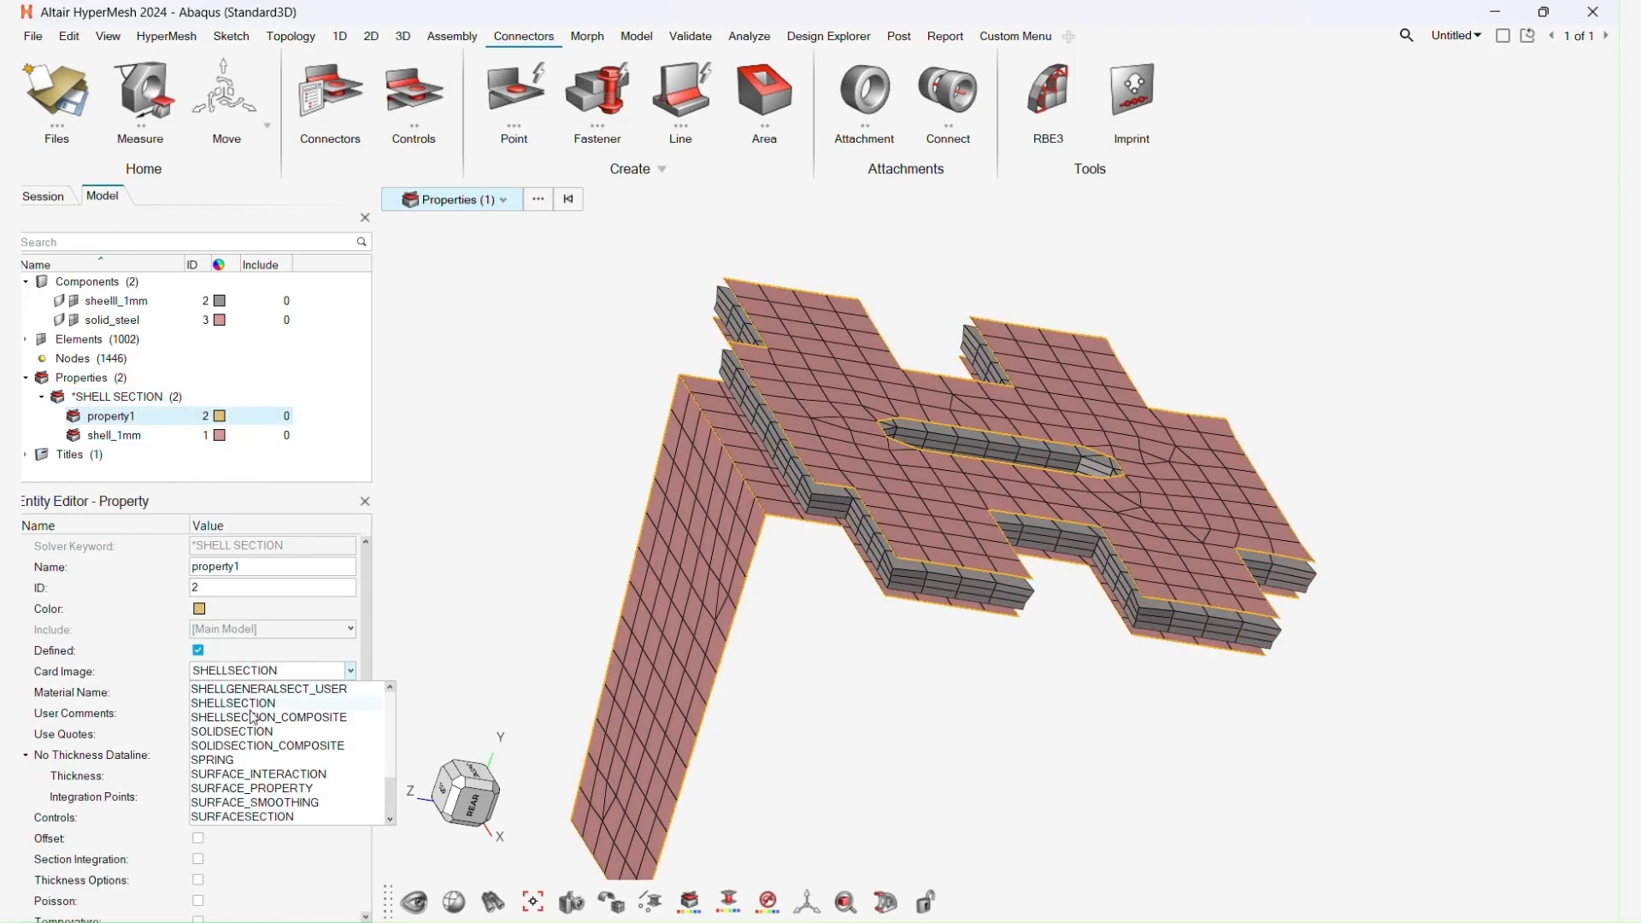
left_click(232, 732)
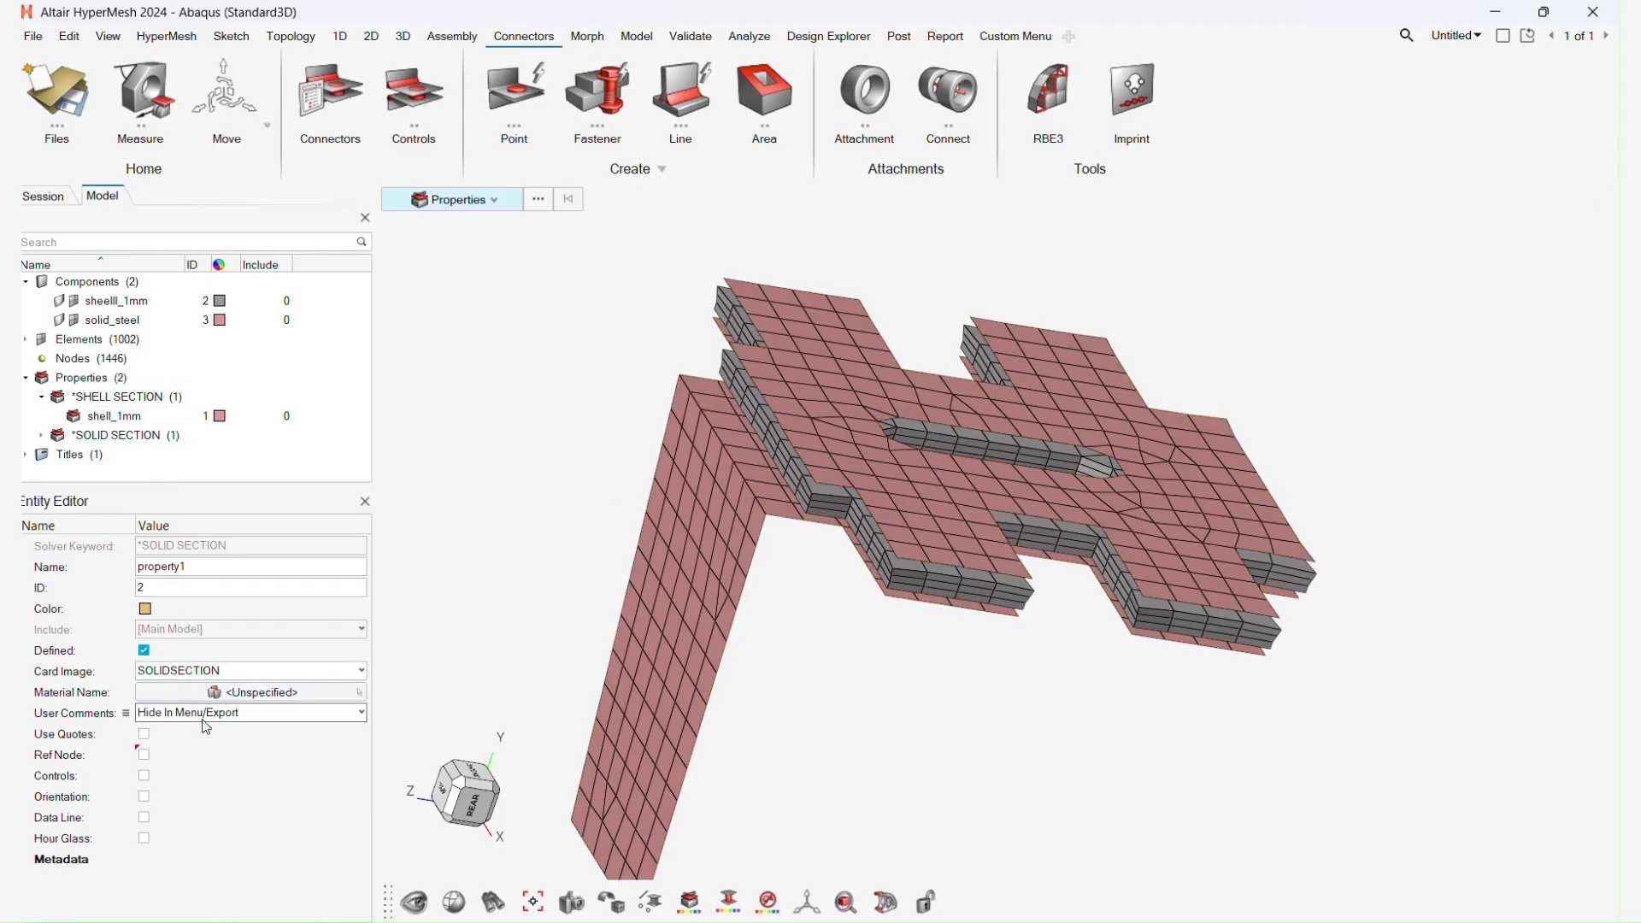
Assign the solid section property, property1, to the solid_steel component.
left_click(113, 320)
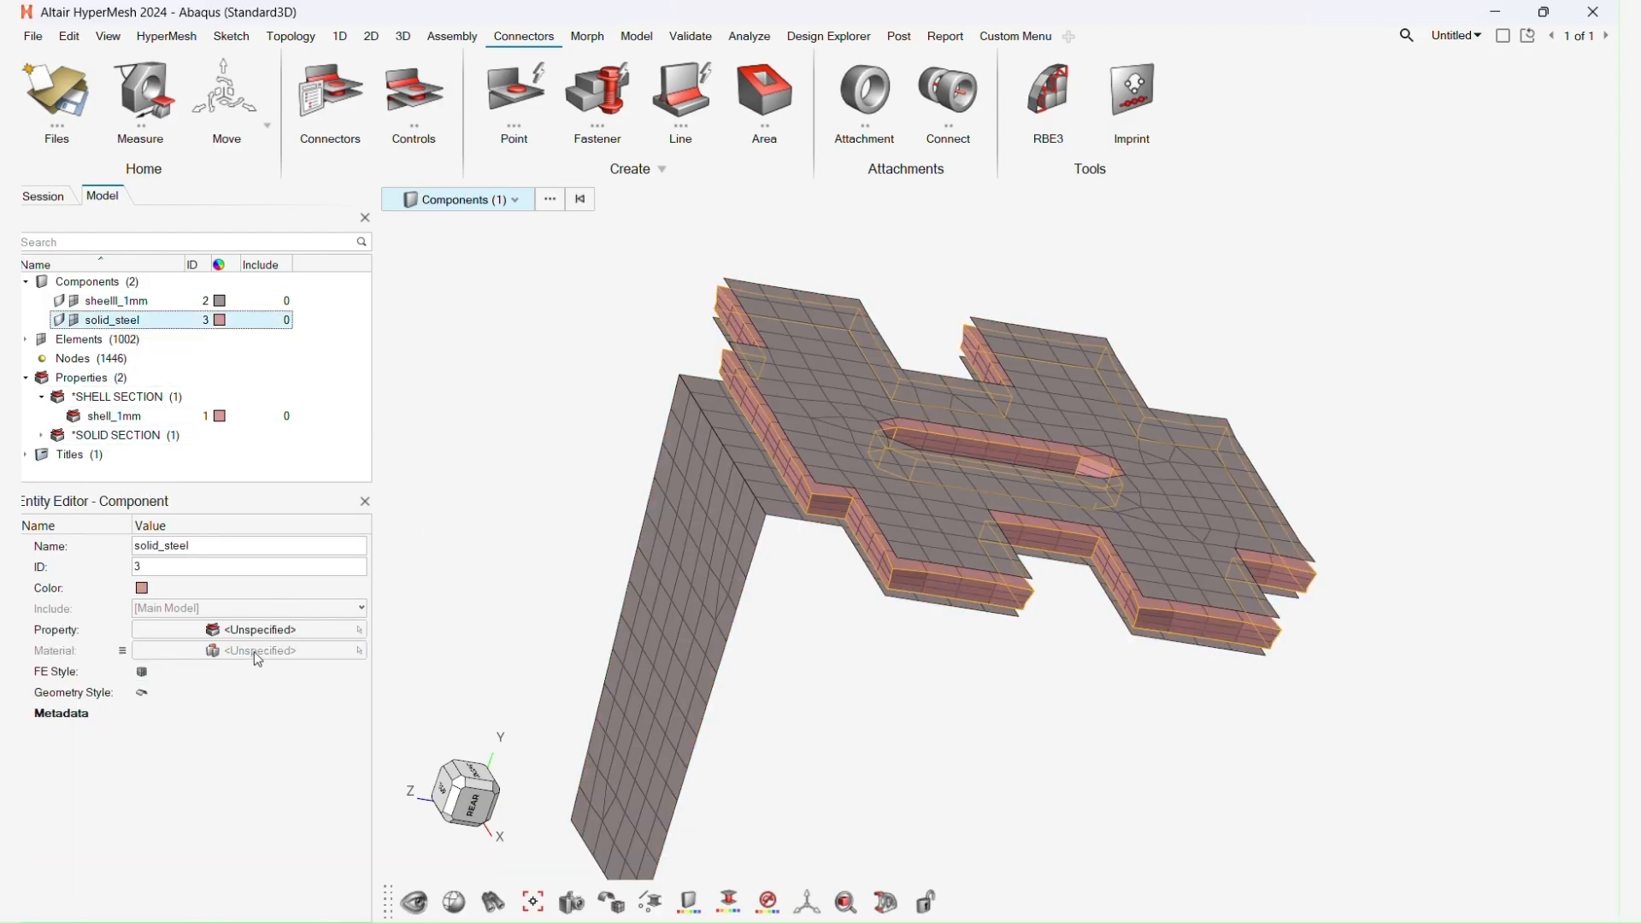
left_click(262, 648)
left_click(299, 651)
left_click(217, 749)
double_click(215, 746)
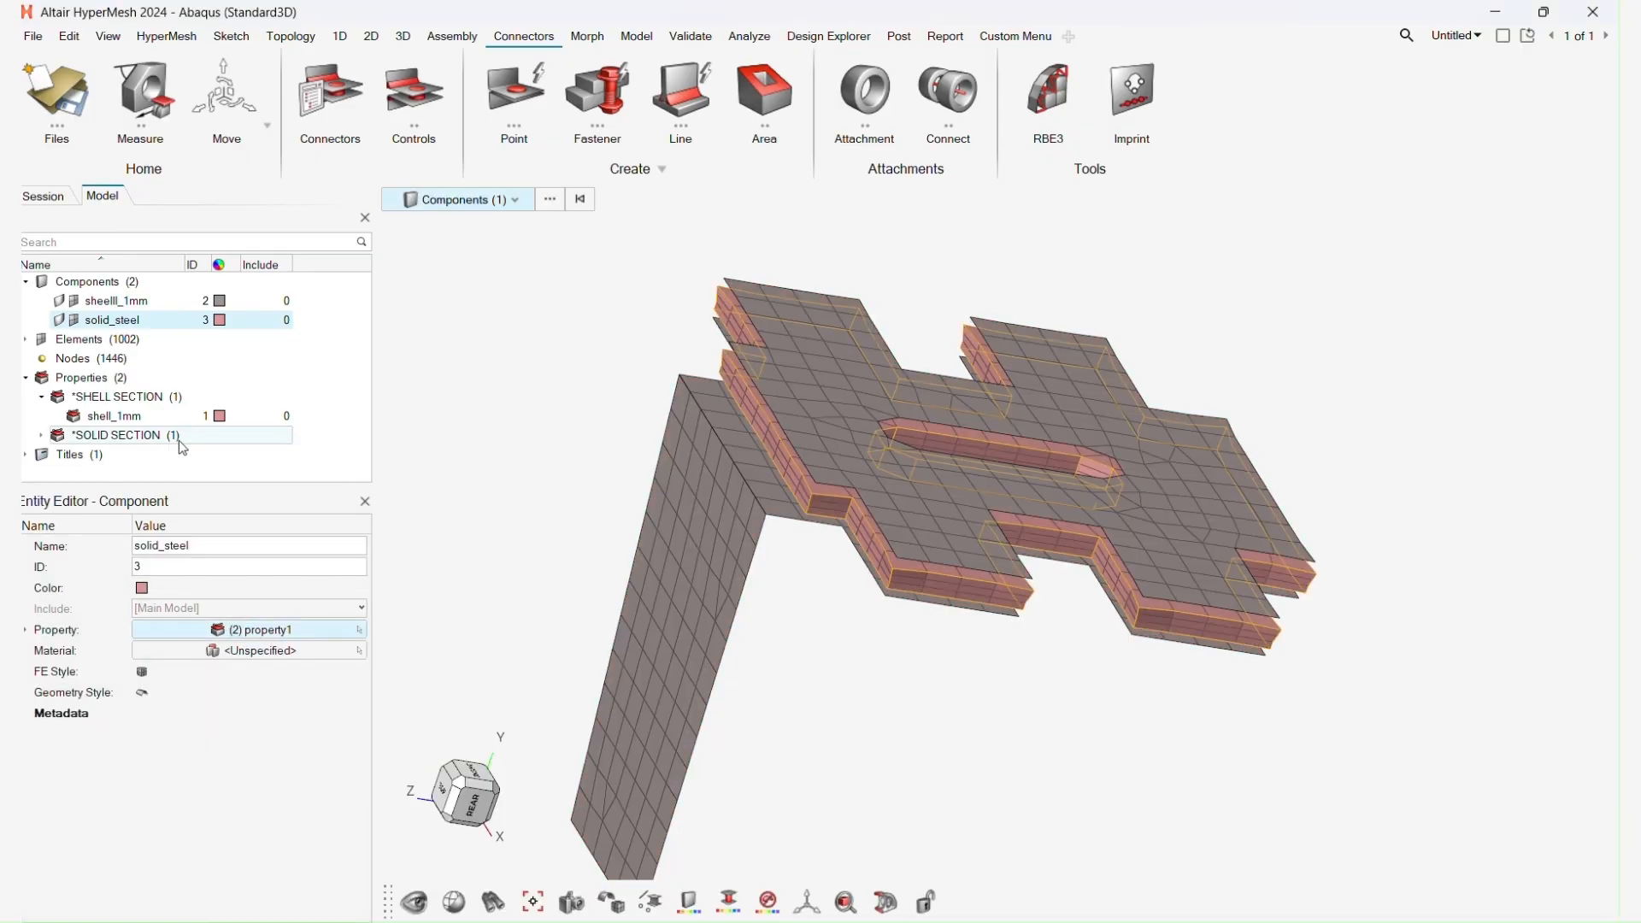
Expand the solid section properties and rename the solid_steel component as solid_aluminium.
left_click(41, 436)
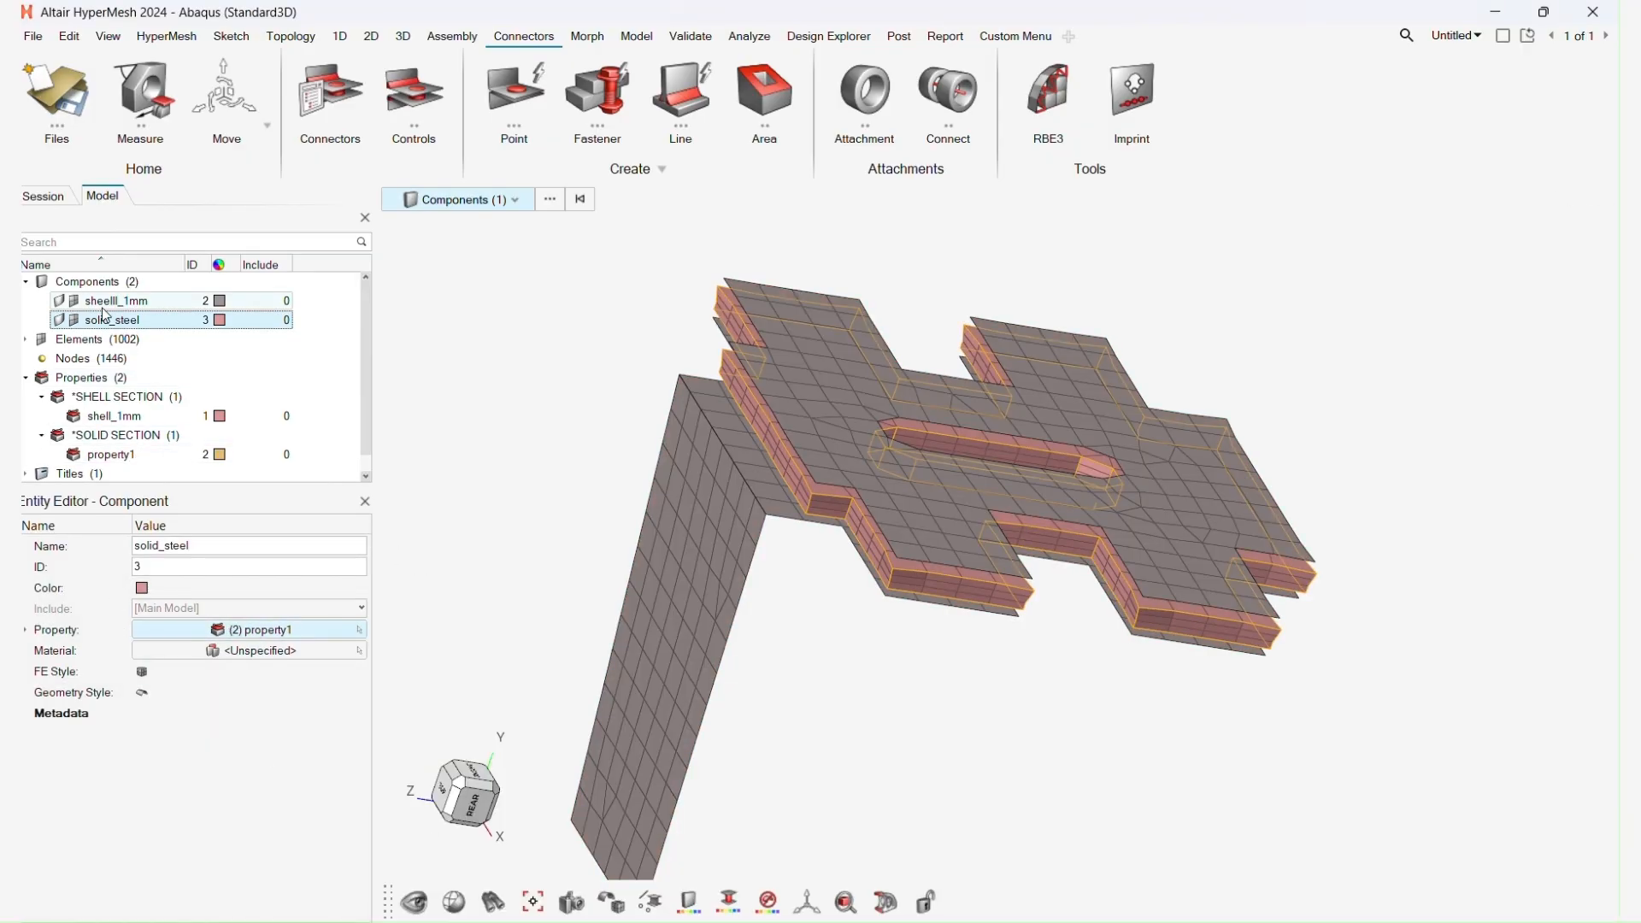
right_click_drag(780, 484, 679, 470)
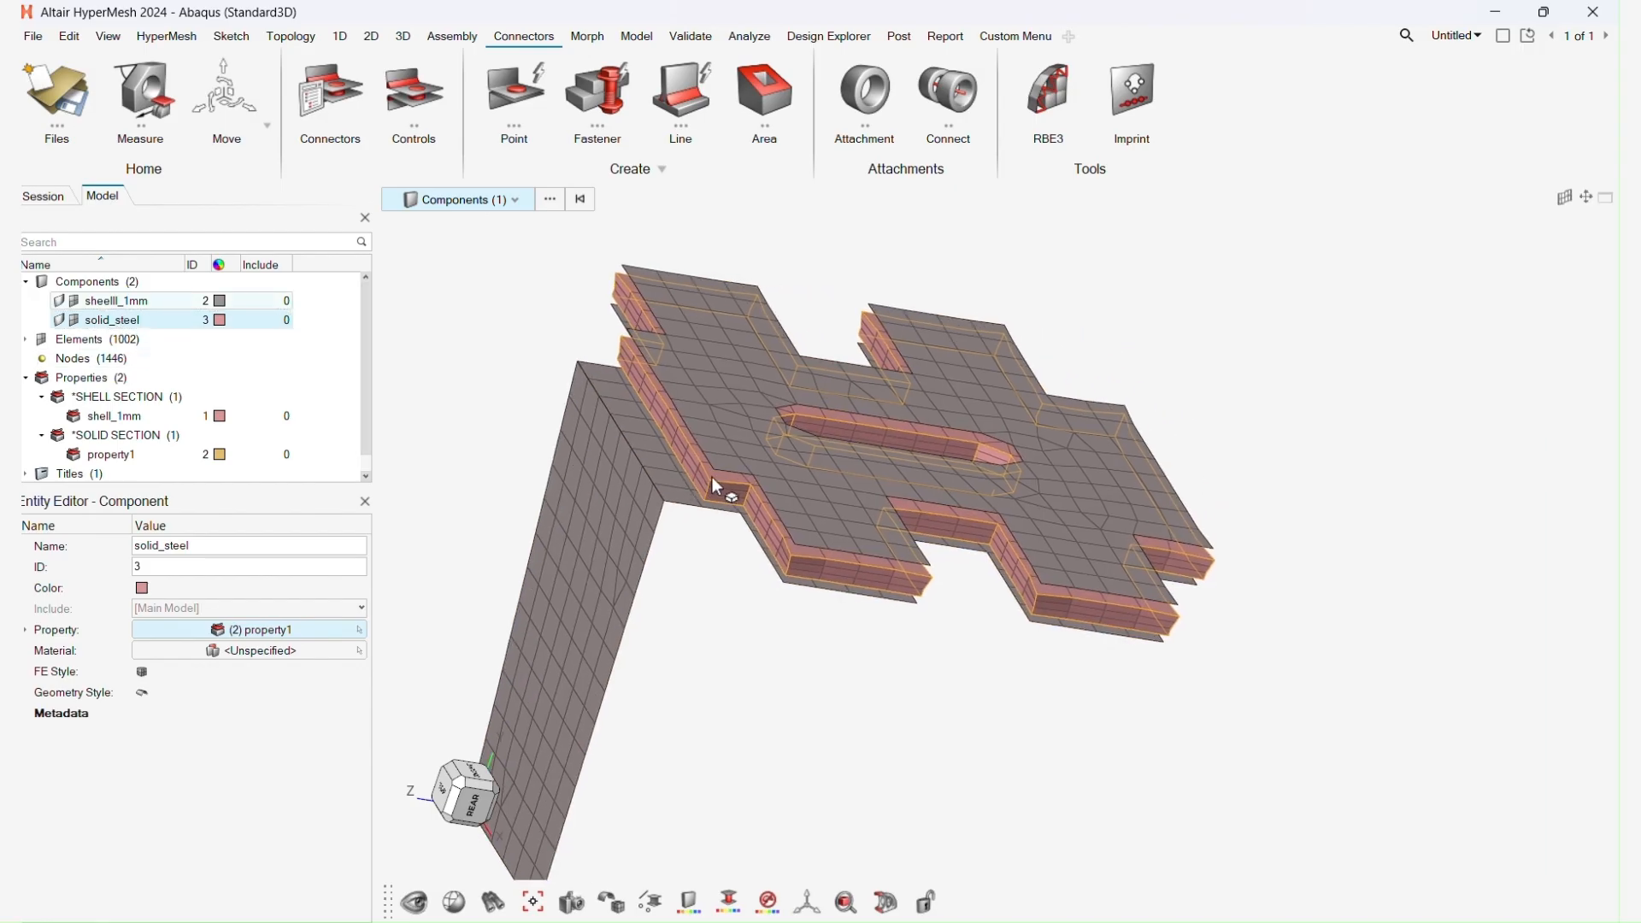
double_click(152, 322)
left_click(152, 324)
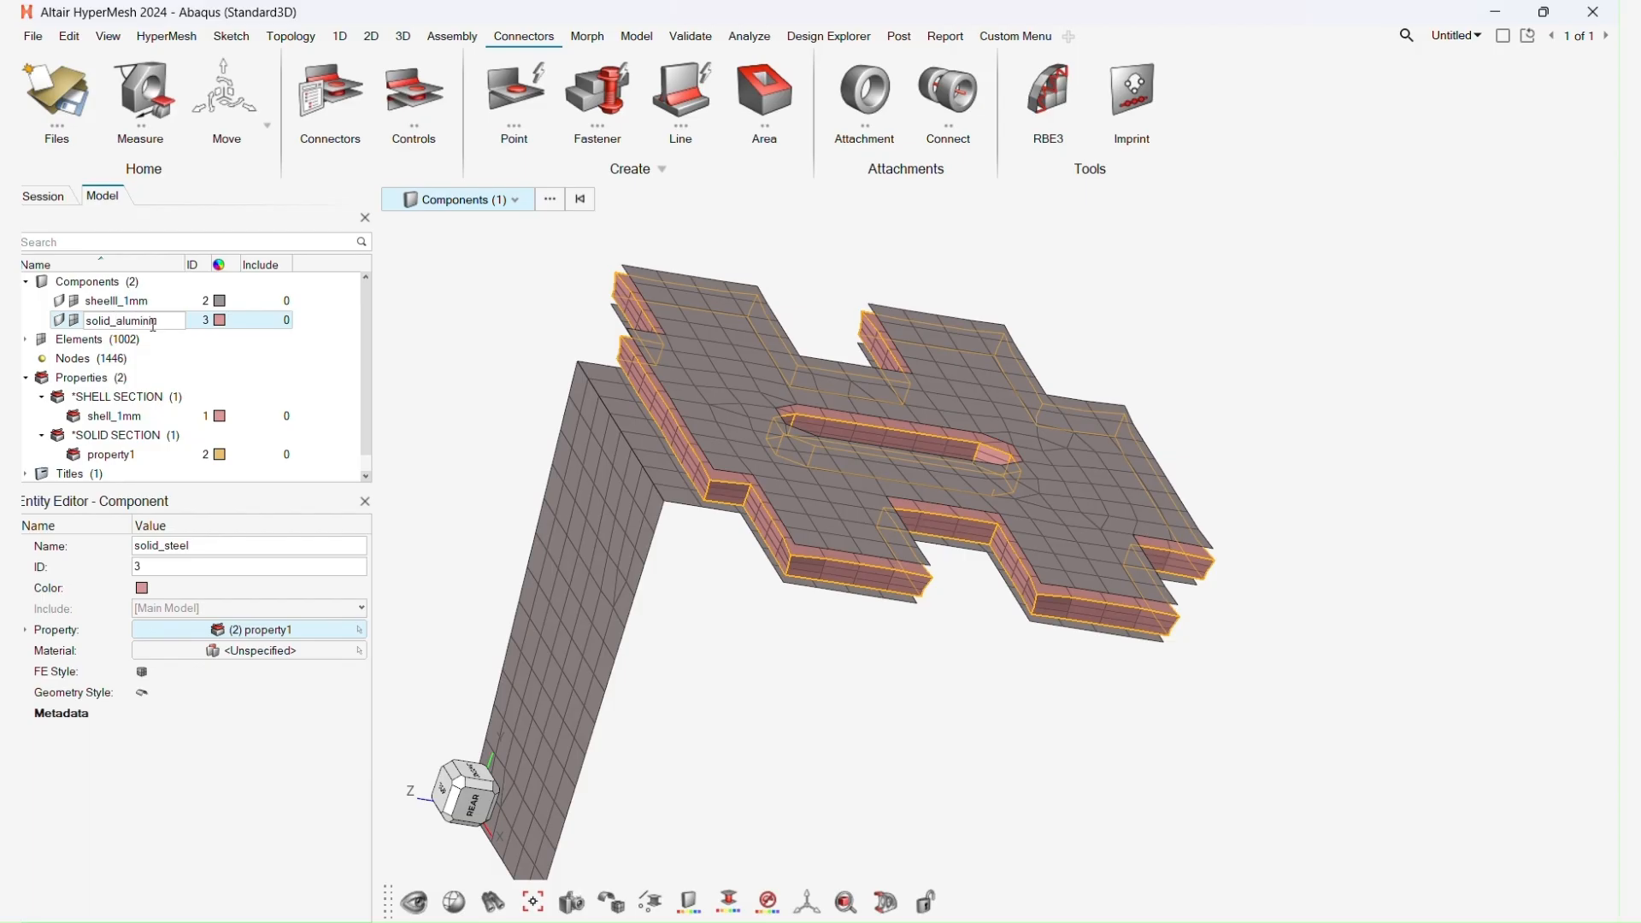
key("Return")
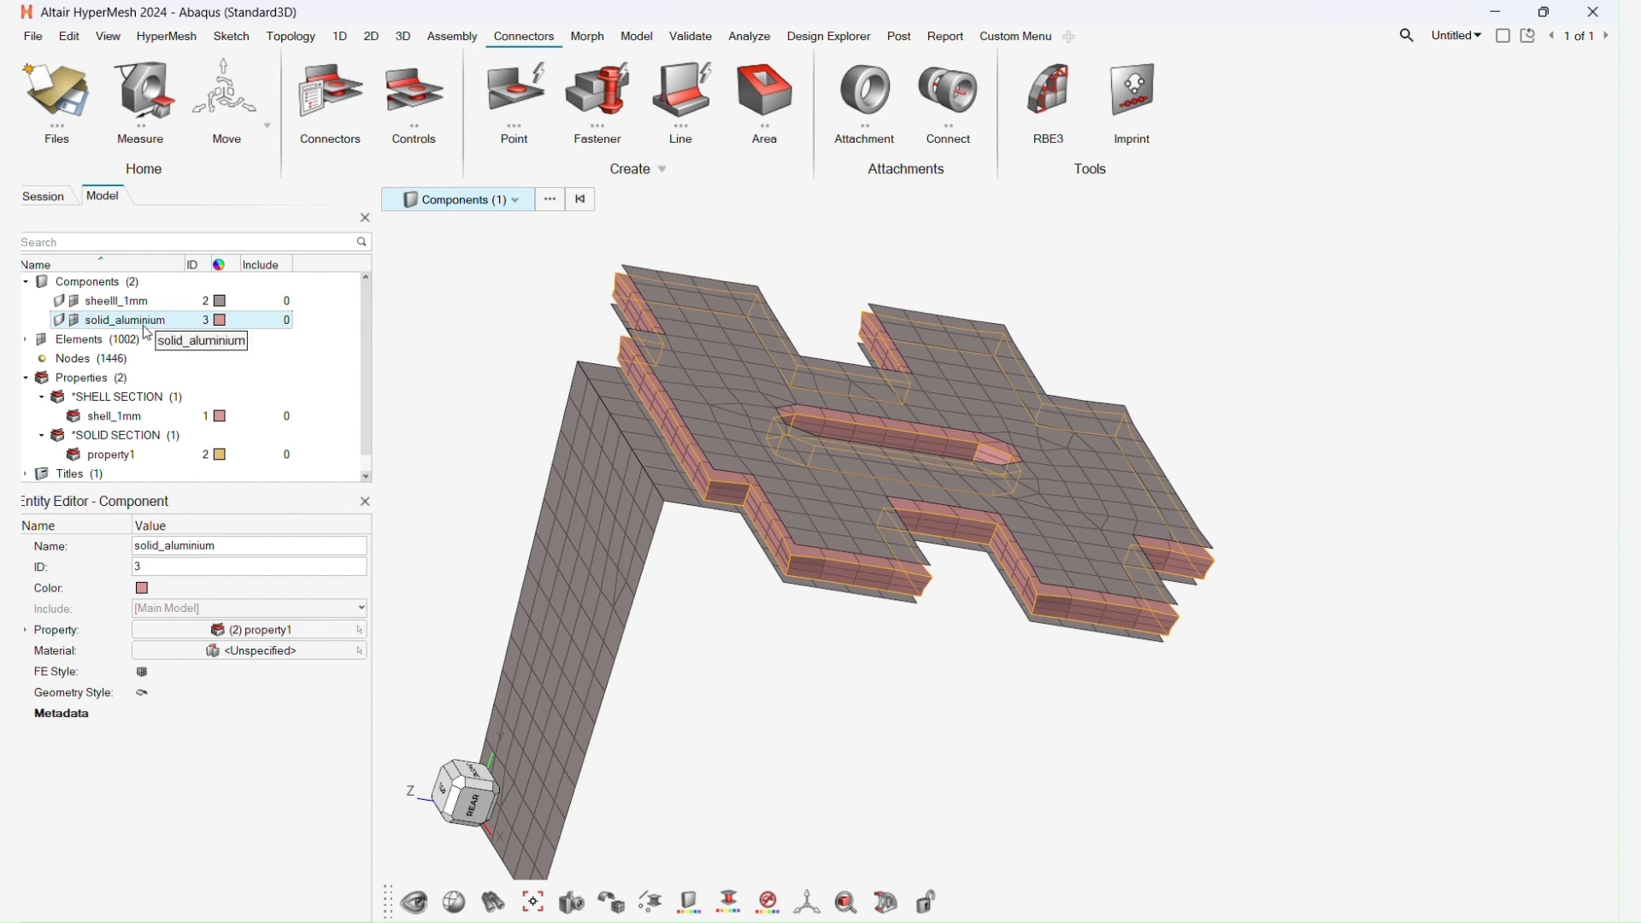
Select the shell component and inspect its property and material assignment and its elements in the model.
left_click(147, 302)
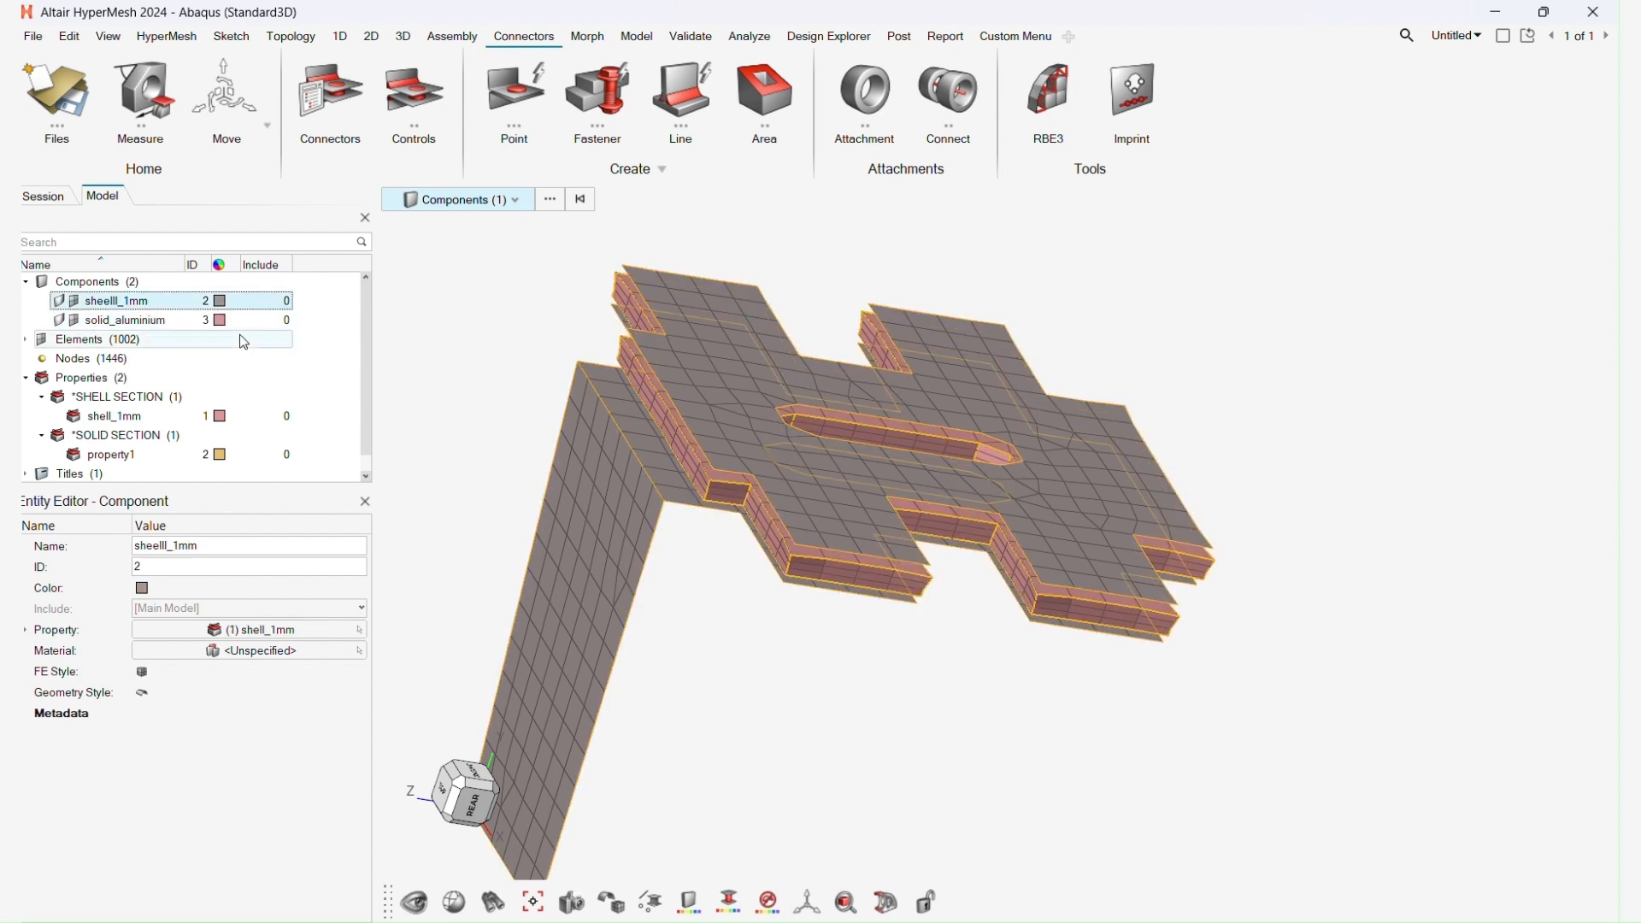
scroll(740, 479, "down", 3)
scroll(740, 479, "up", 5)
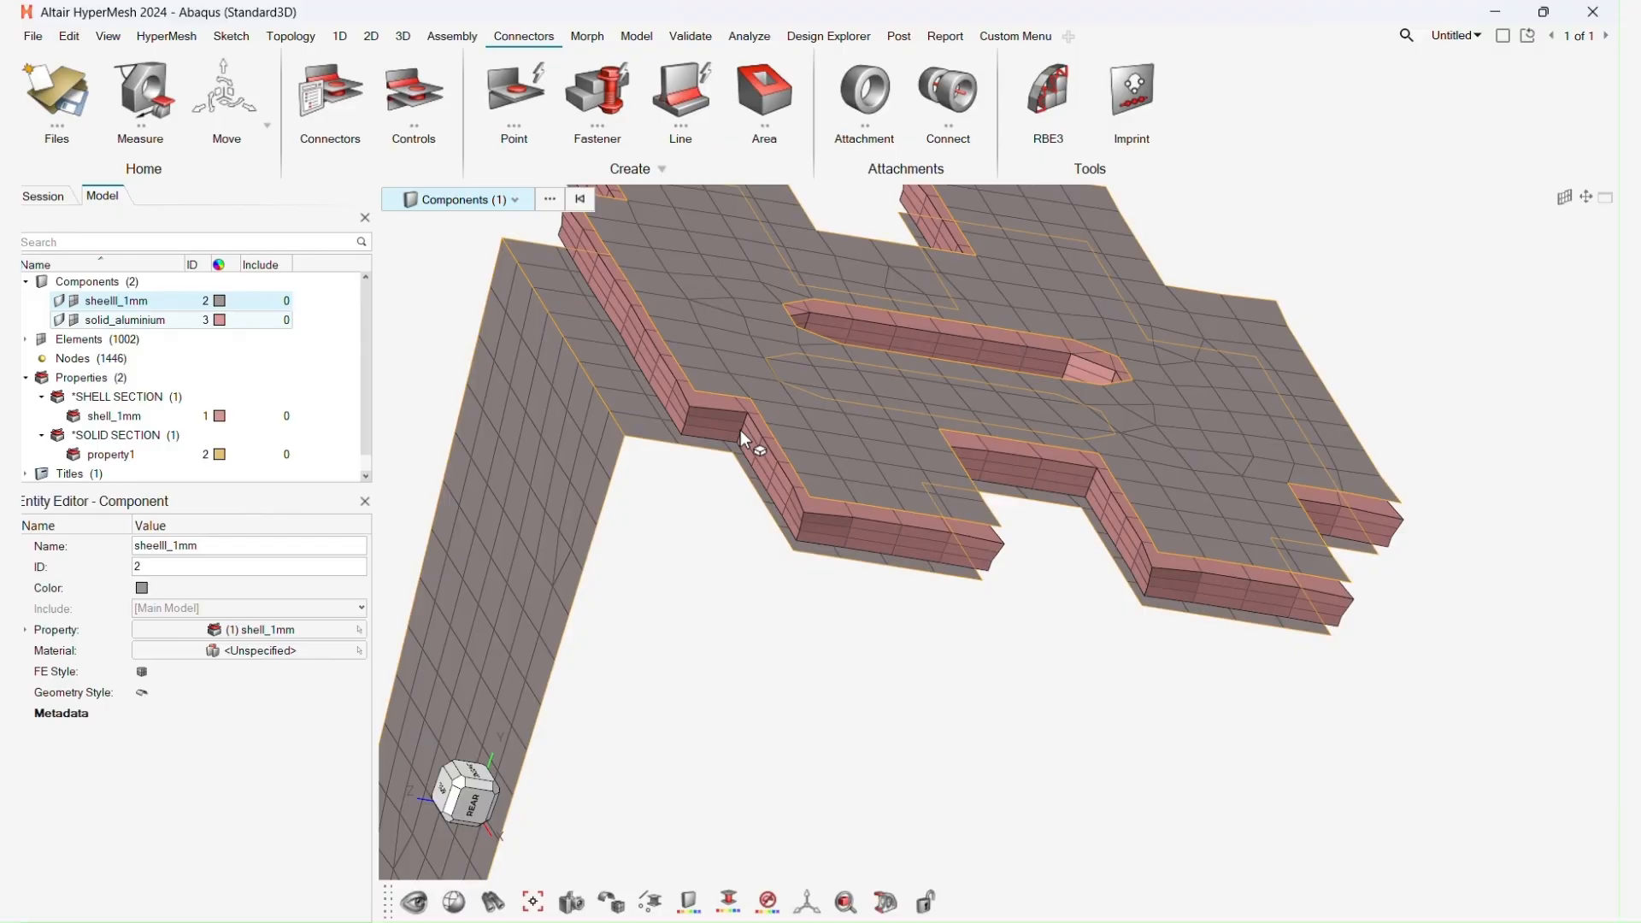
scroll(744, 470, "down", 3)
right_click_drag(752, 465, 754, 497, "ctrl")
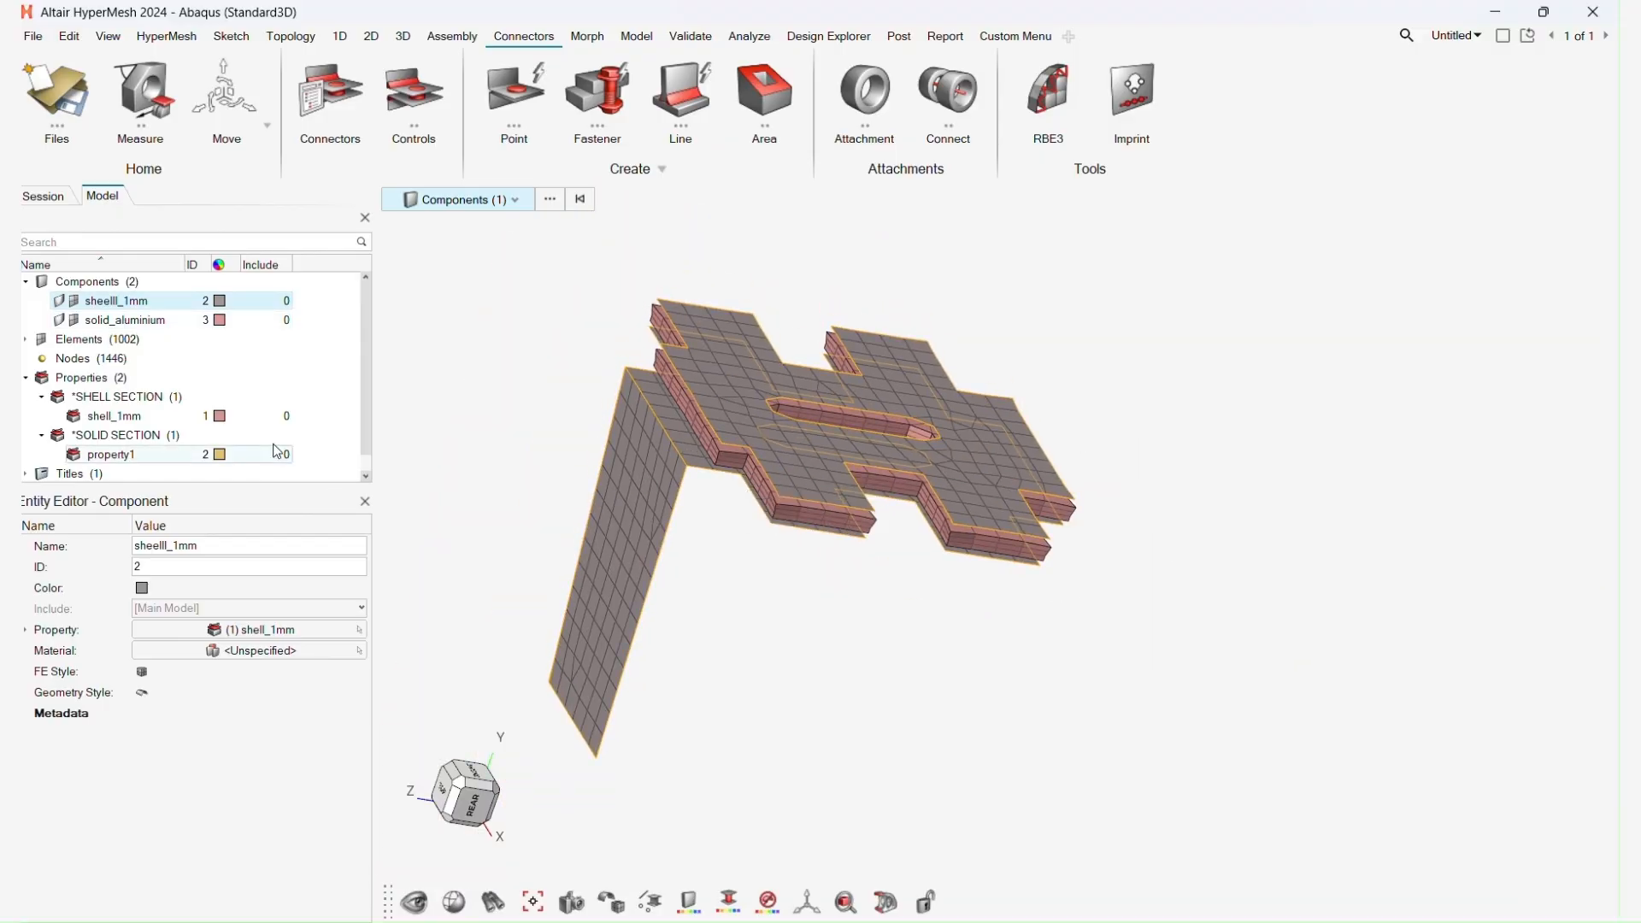
right_click_drag(585, 489, 599, 505)
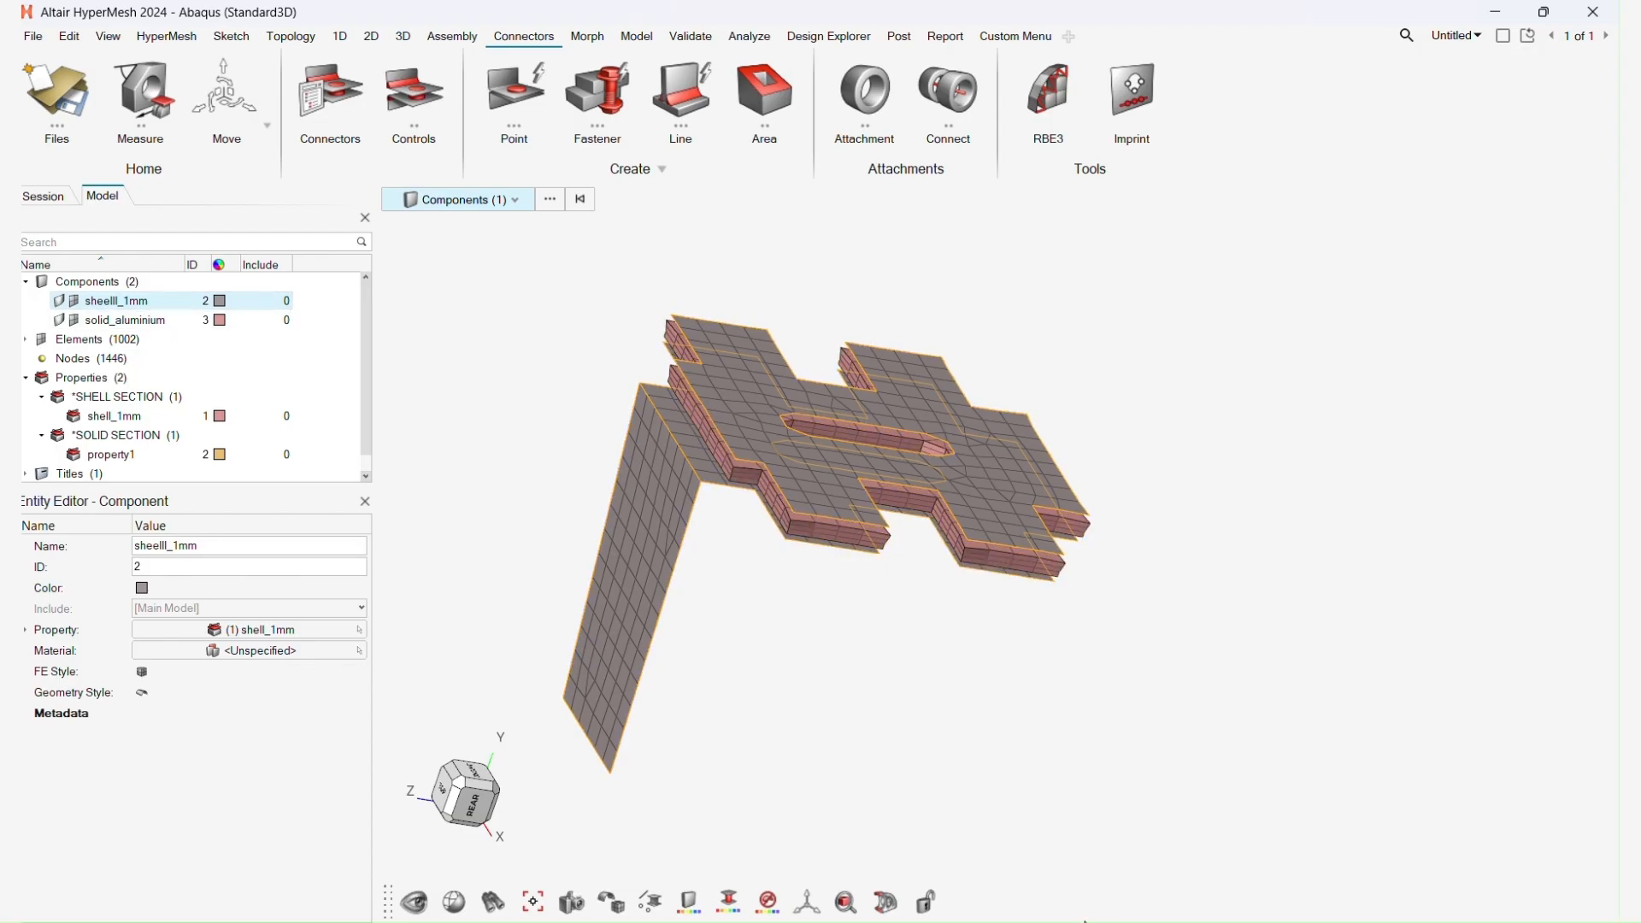
Switch to the browser's LS-DYNA consistent units page, examine the ton, mm, s, N, MPa row, and return to HyperMesh.
left_click(1051, 885)
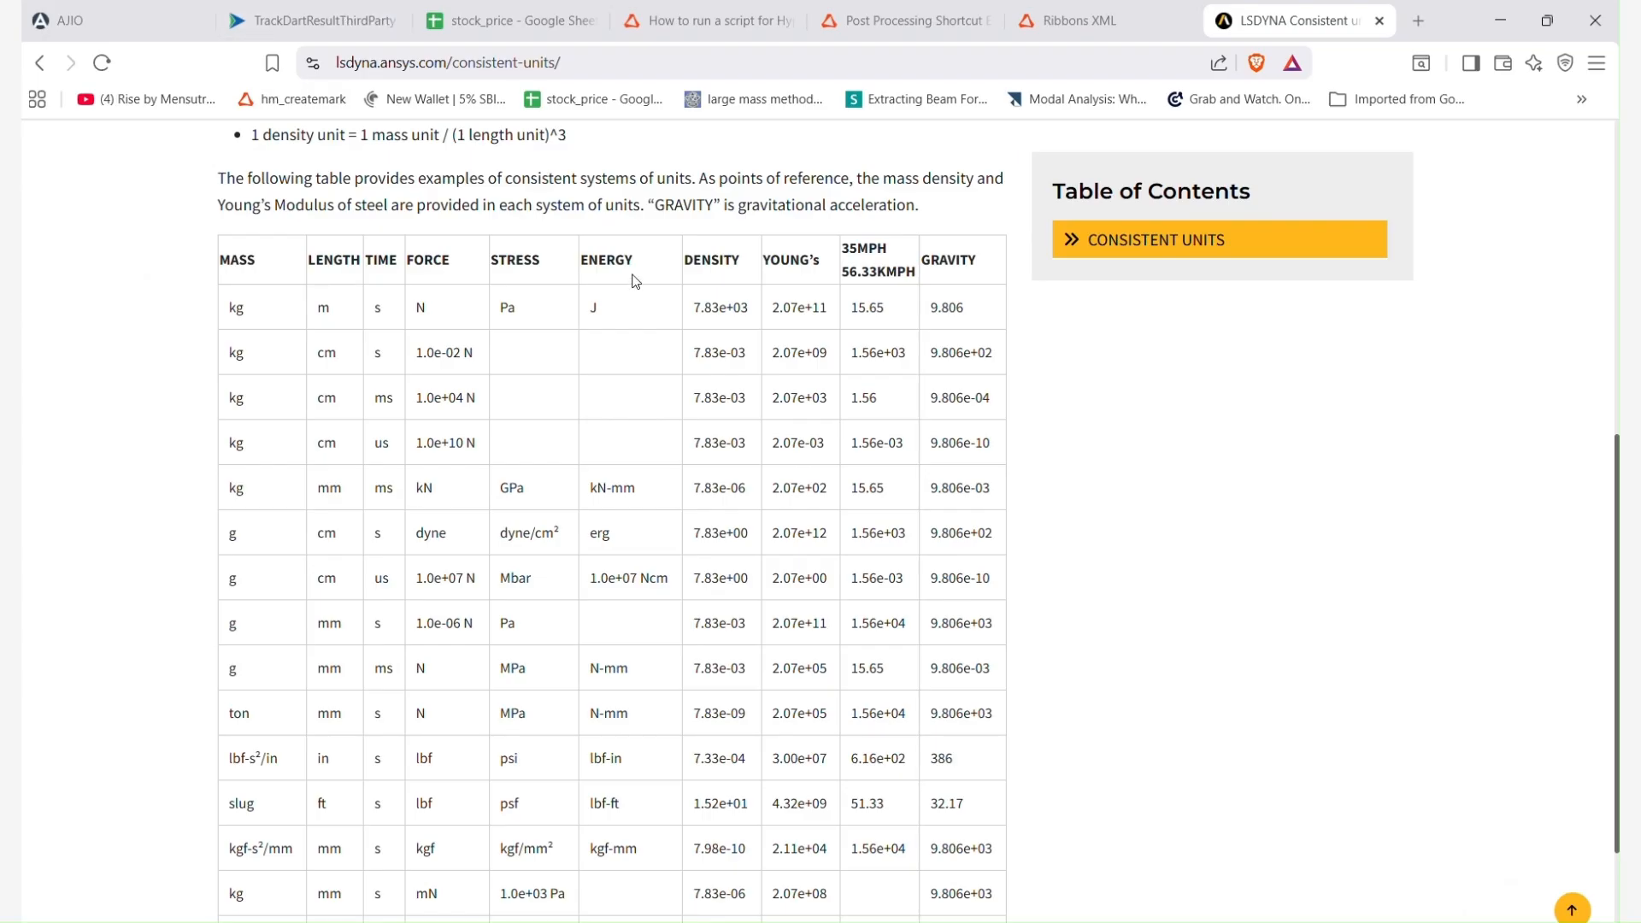
scroll(635, 282, "up", 2)
scroll(632, 273, "up", 4)
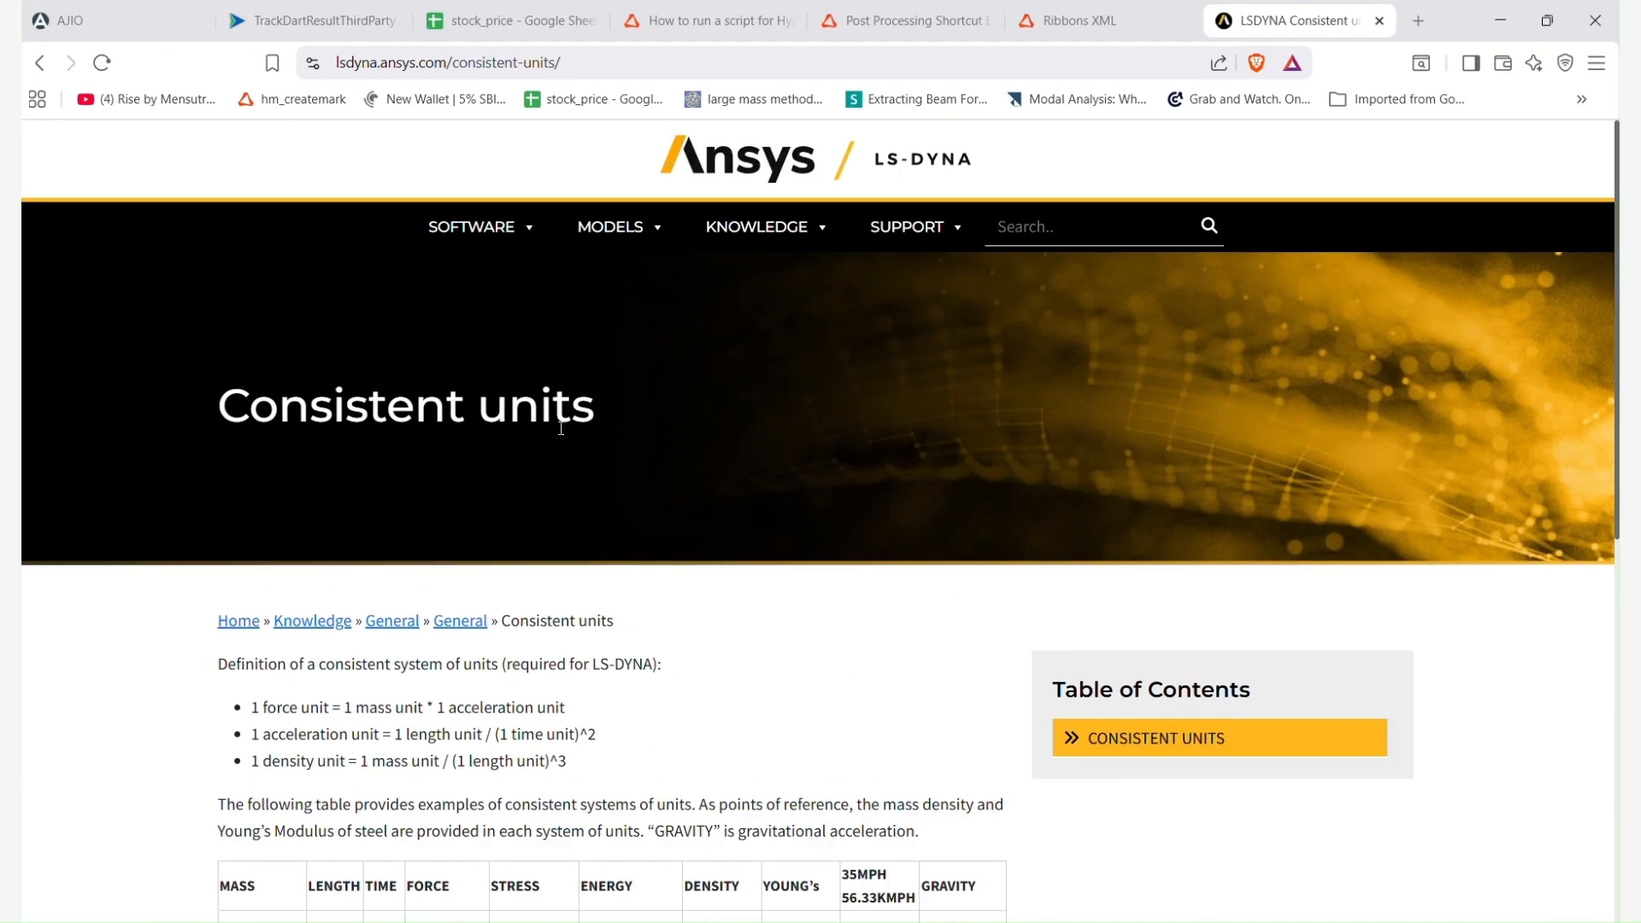
scroll(564, 434, "down", 2)
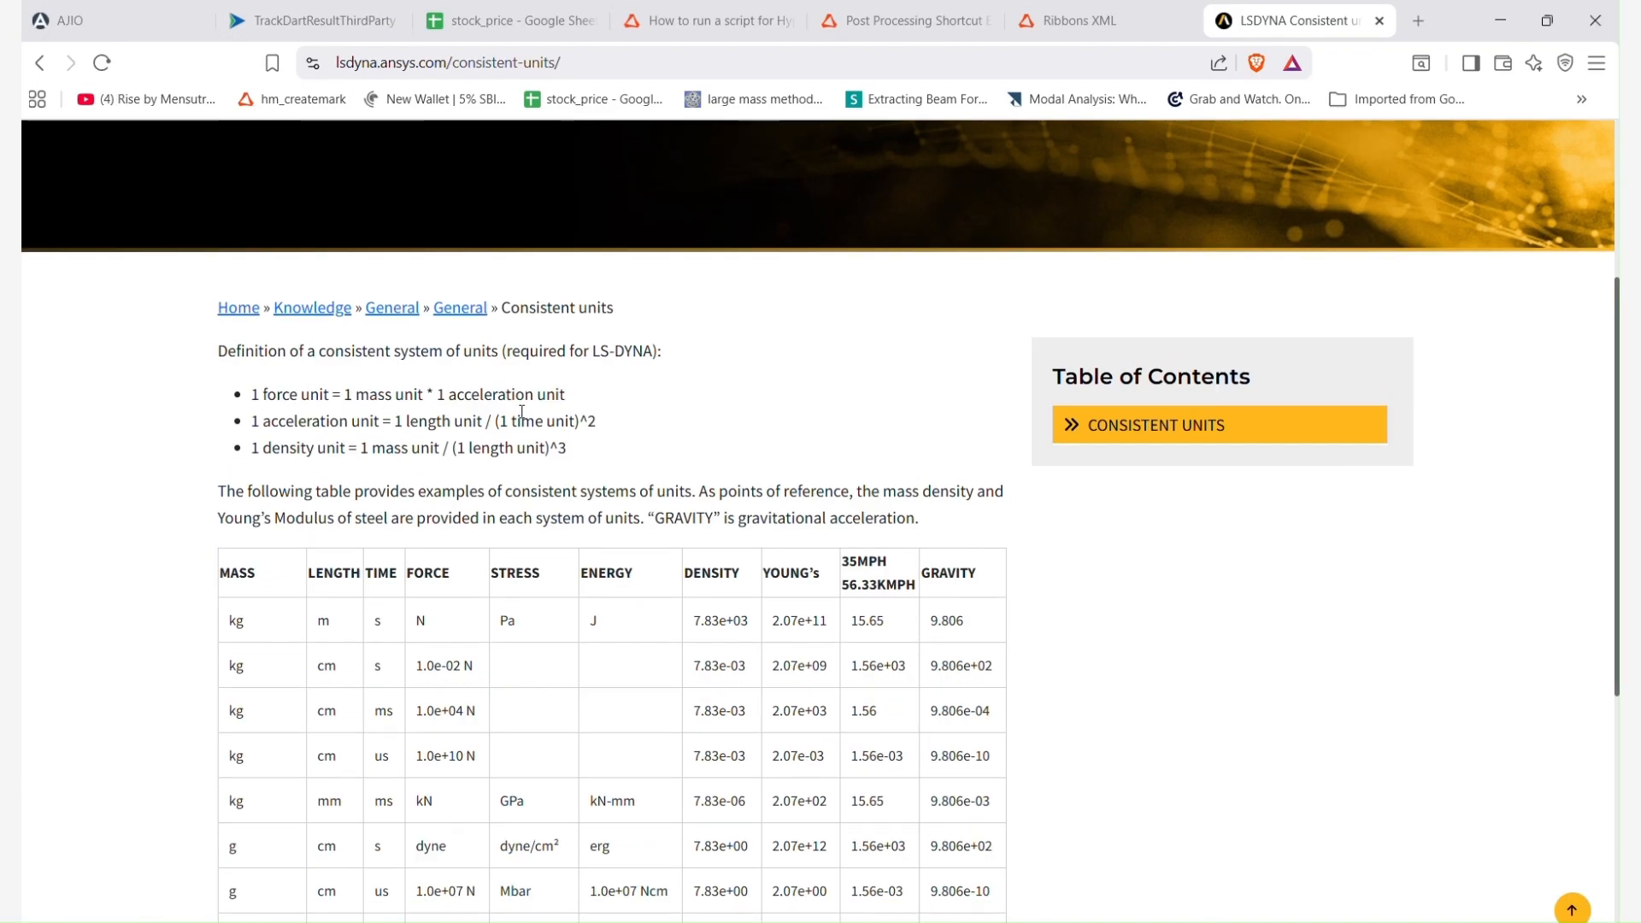
scroll(522, 410, "down", 3)
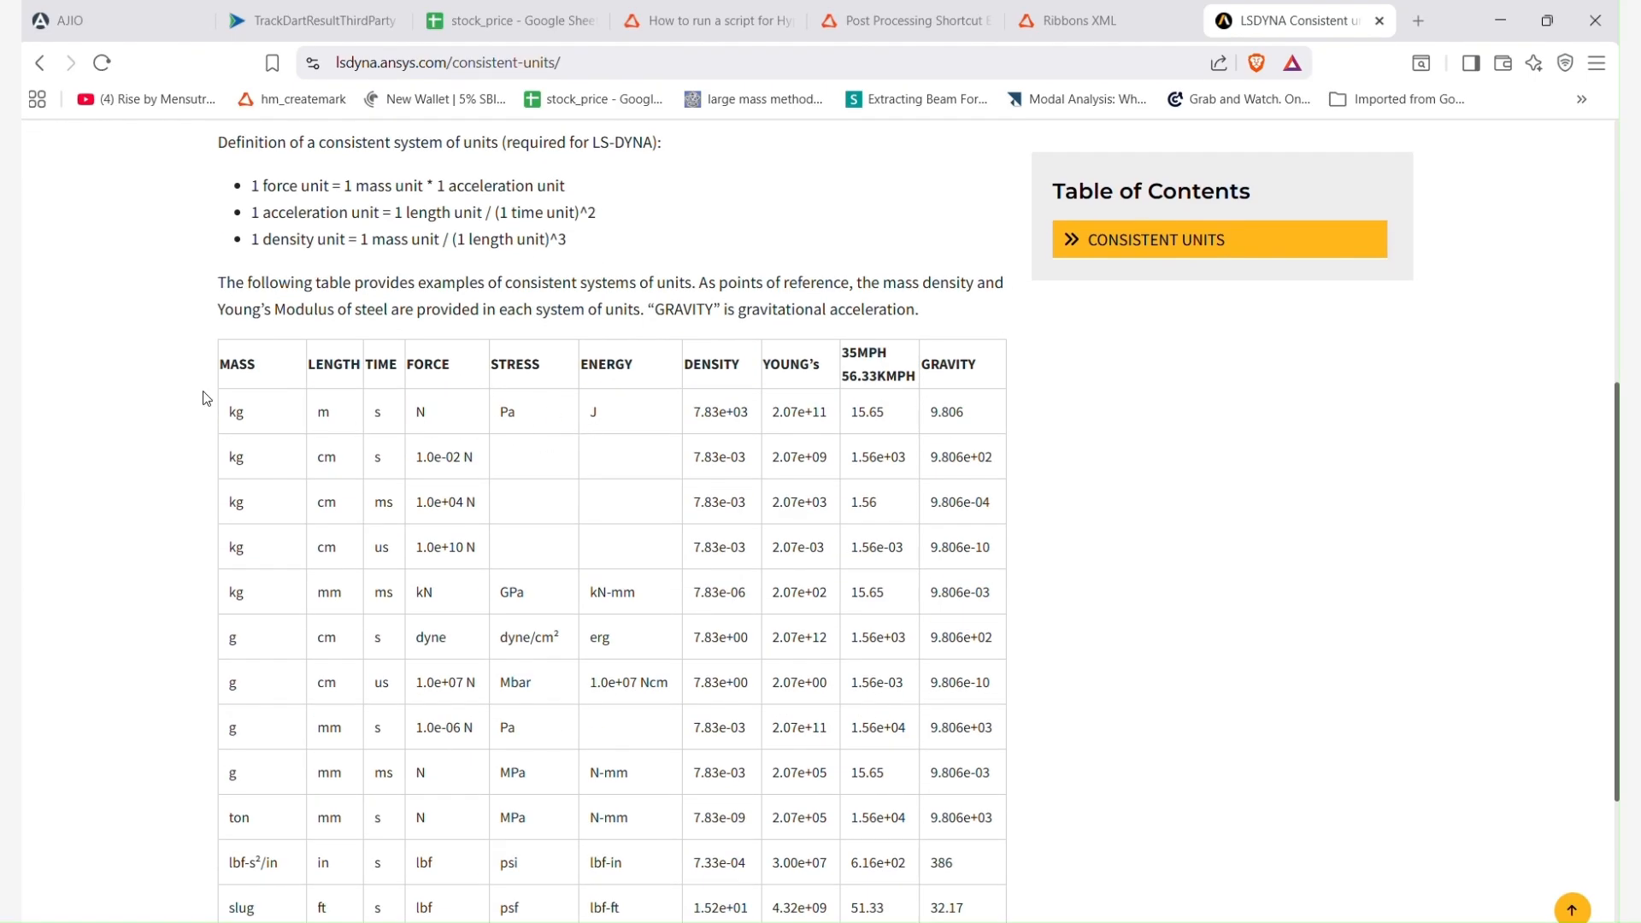
scroll(342, 444, "down", 1)
scroll(422, 347, "up", 2)
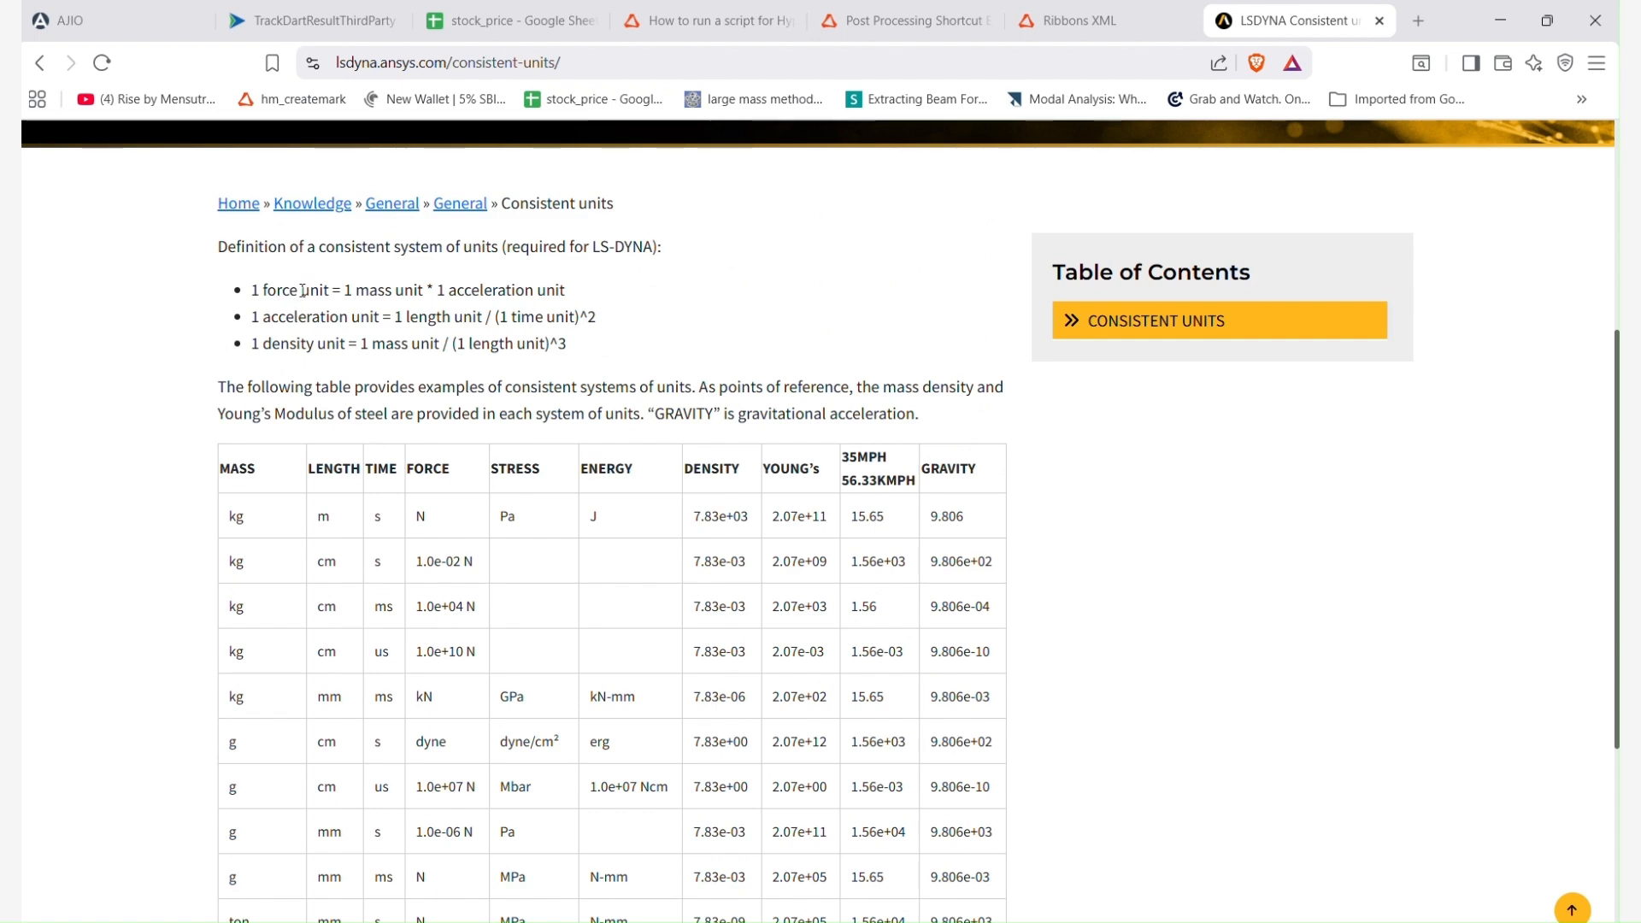
scroll(291, 573, "down", 3)
left_click_drag(229, 610, 422, 611)
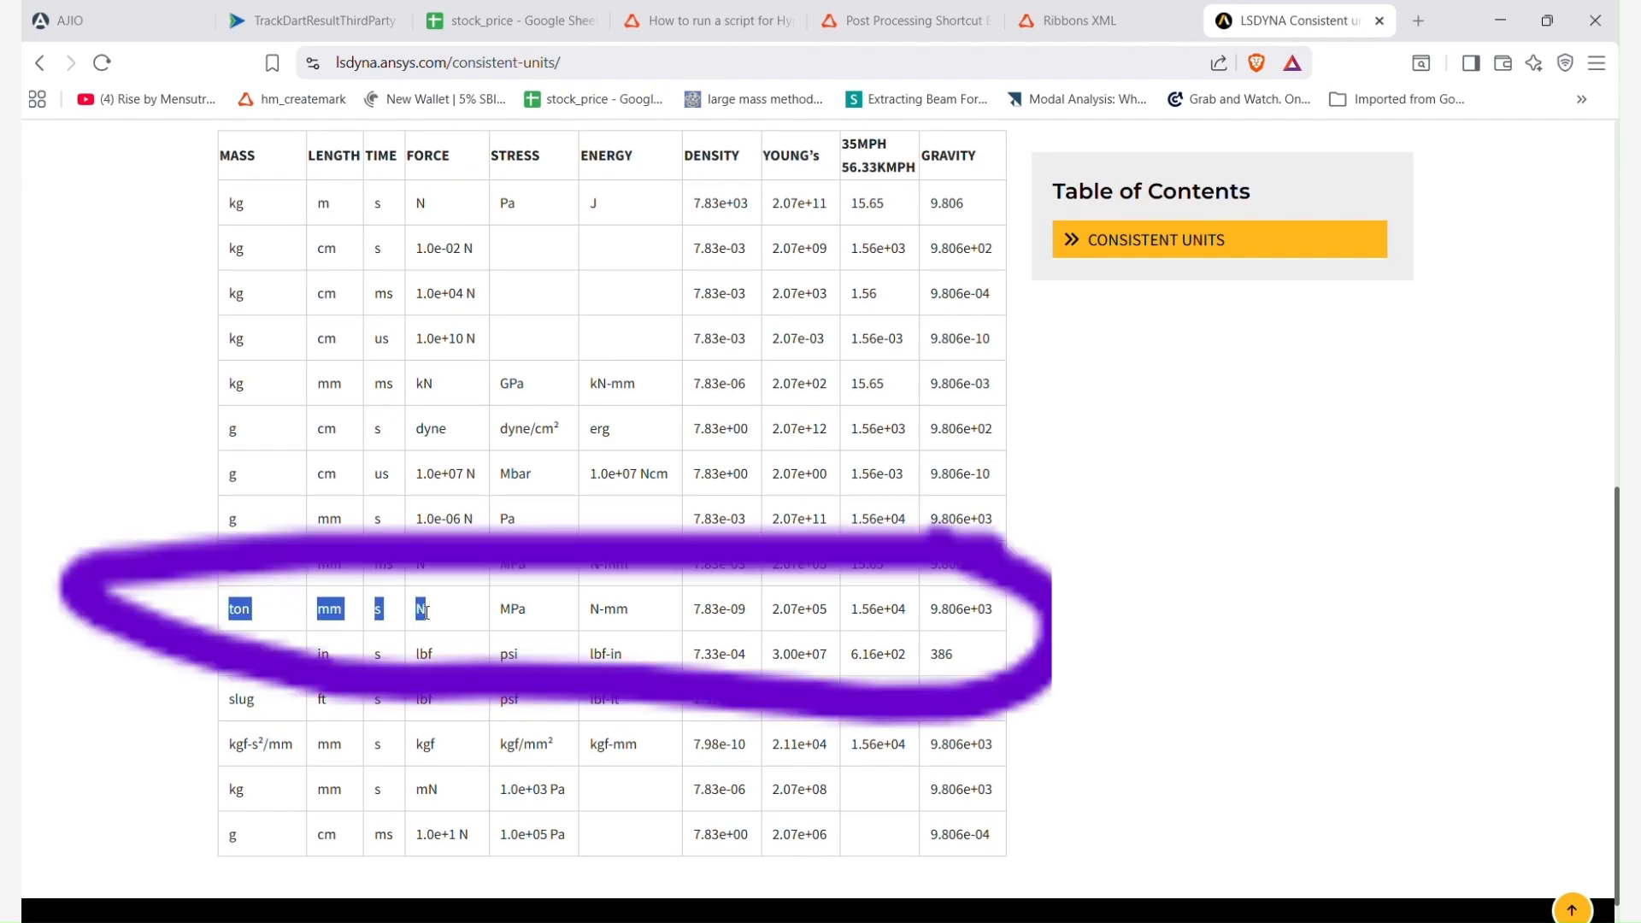
left_click_drag(525, 604, 644, 612)
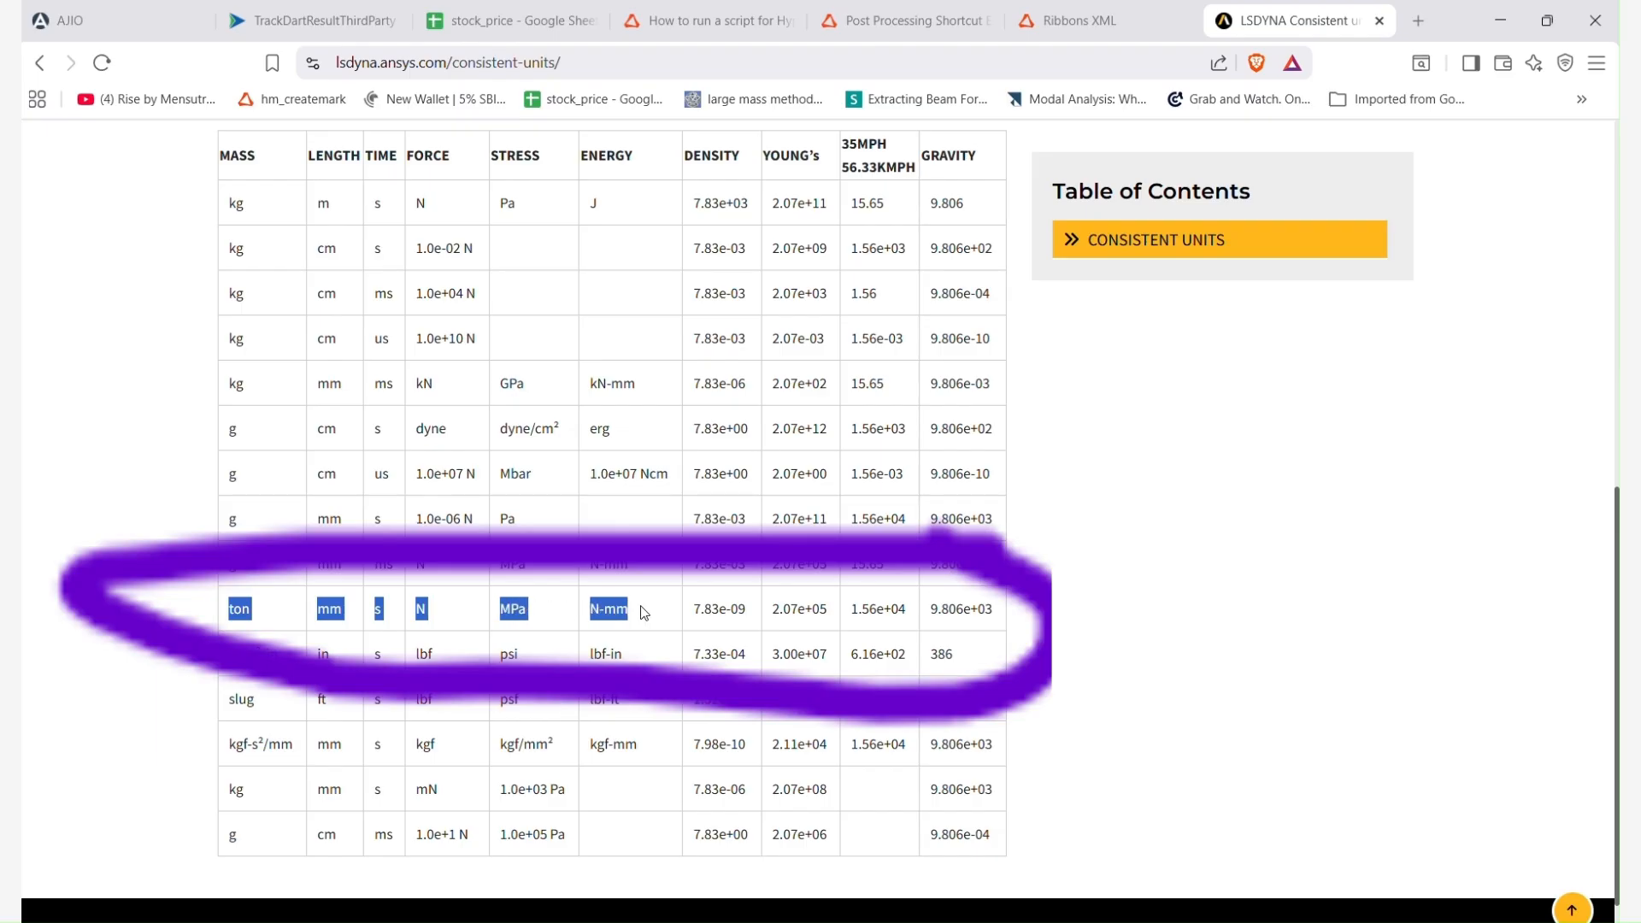
left_click(1500, 20)
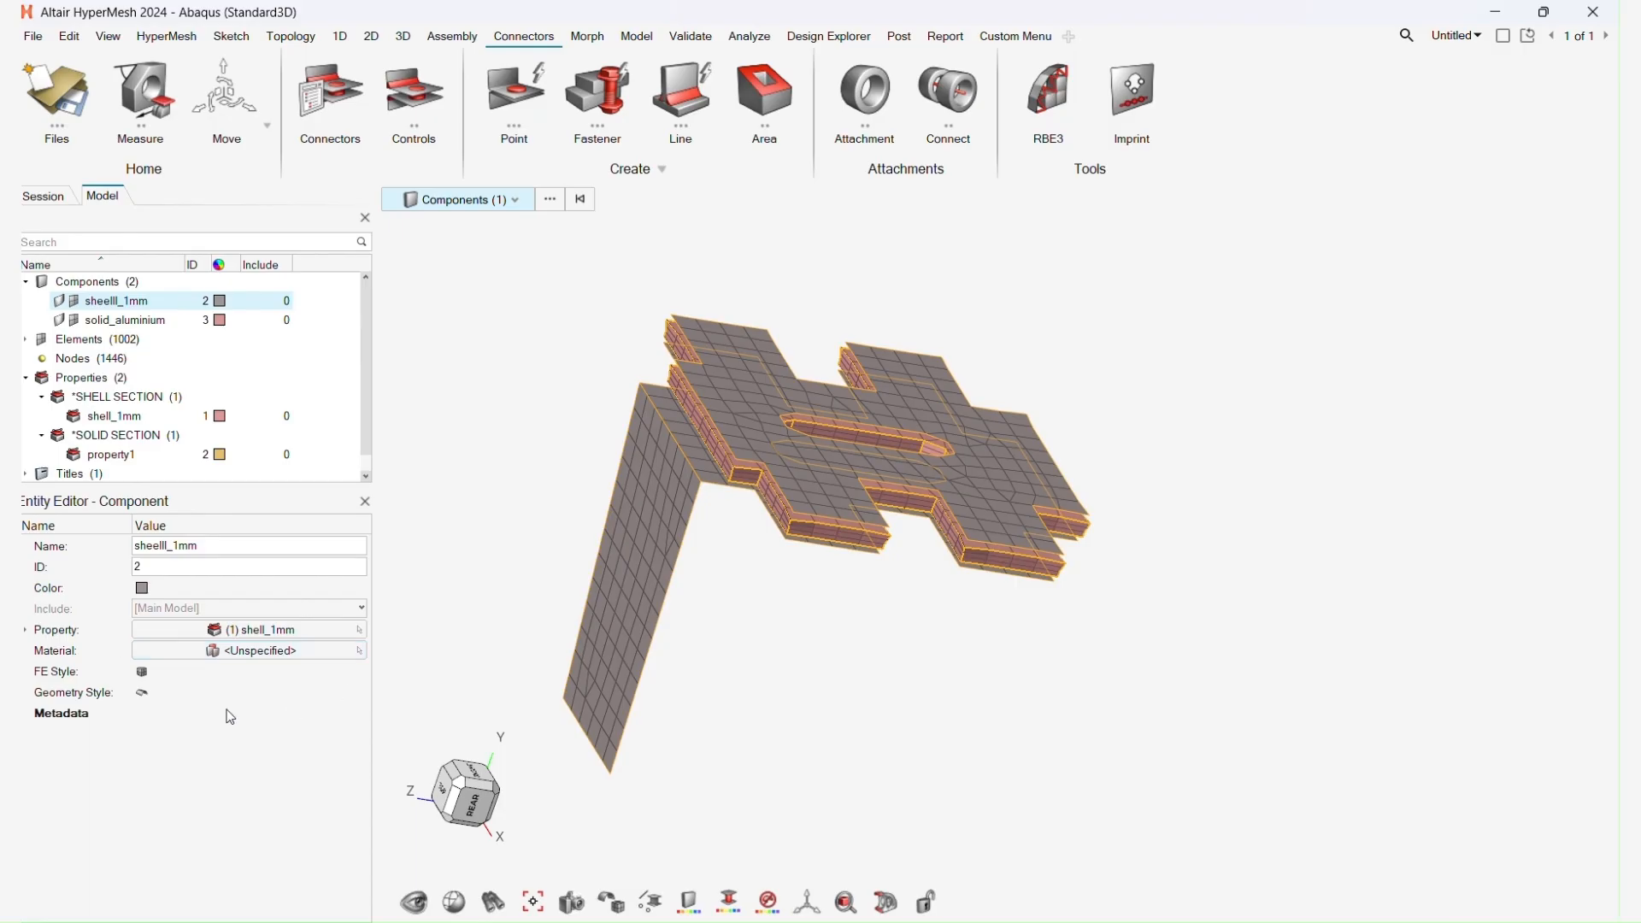
Create a new material and name it steel.
right_click(332, 392)
mouse_move(398, 397)
left_click(517, 643)
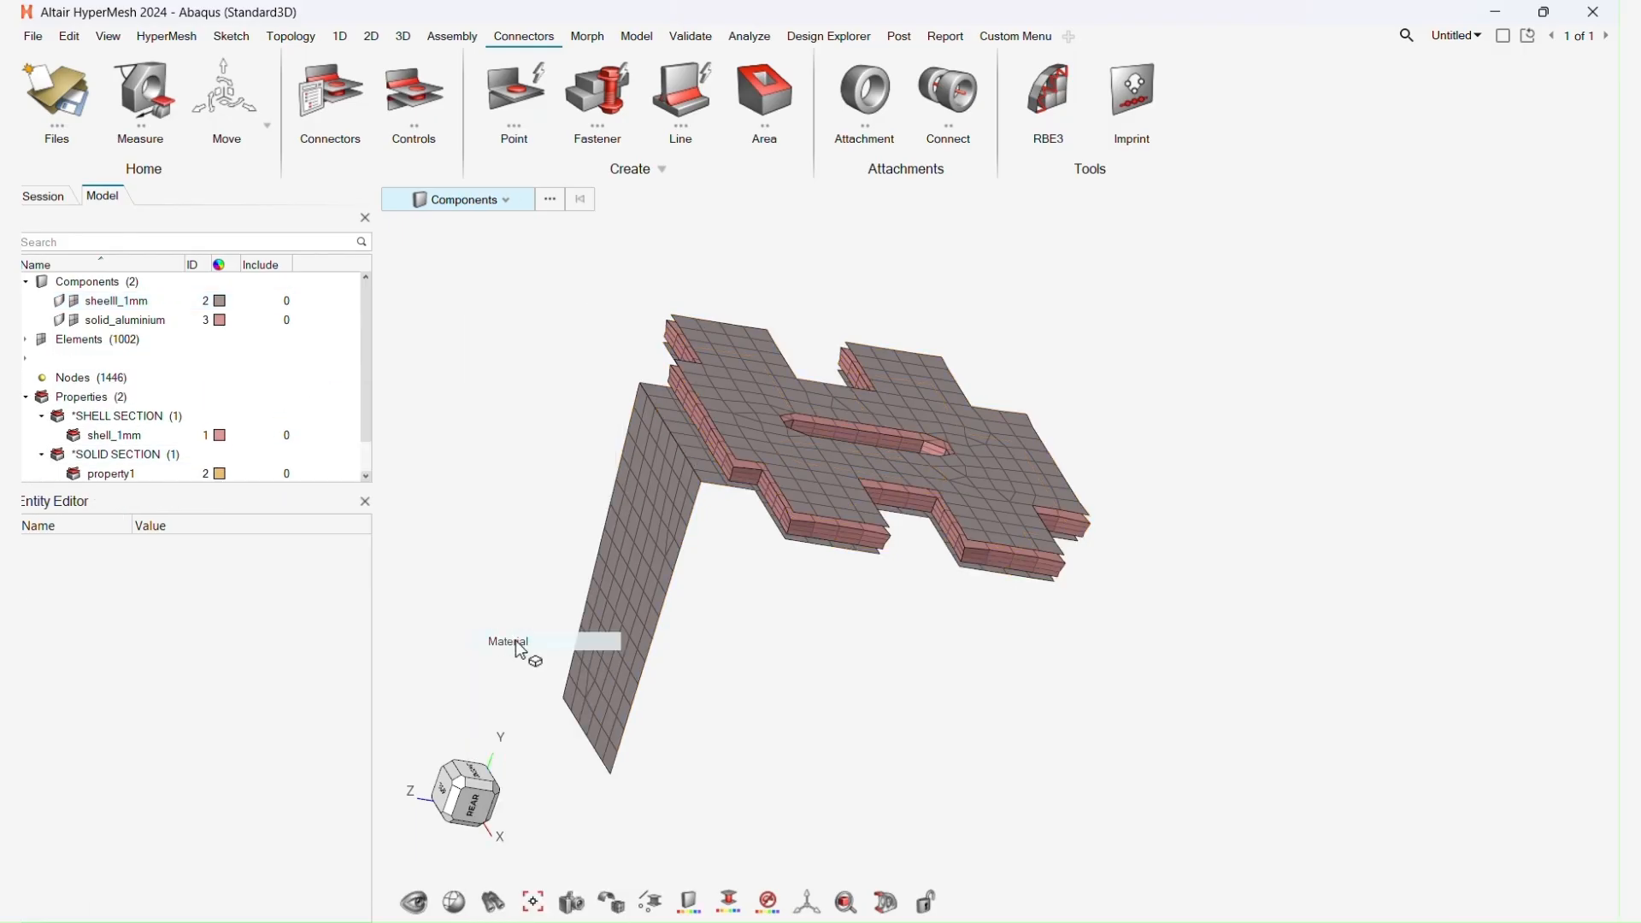
type("steel")
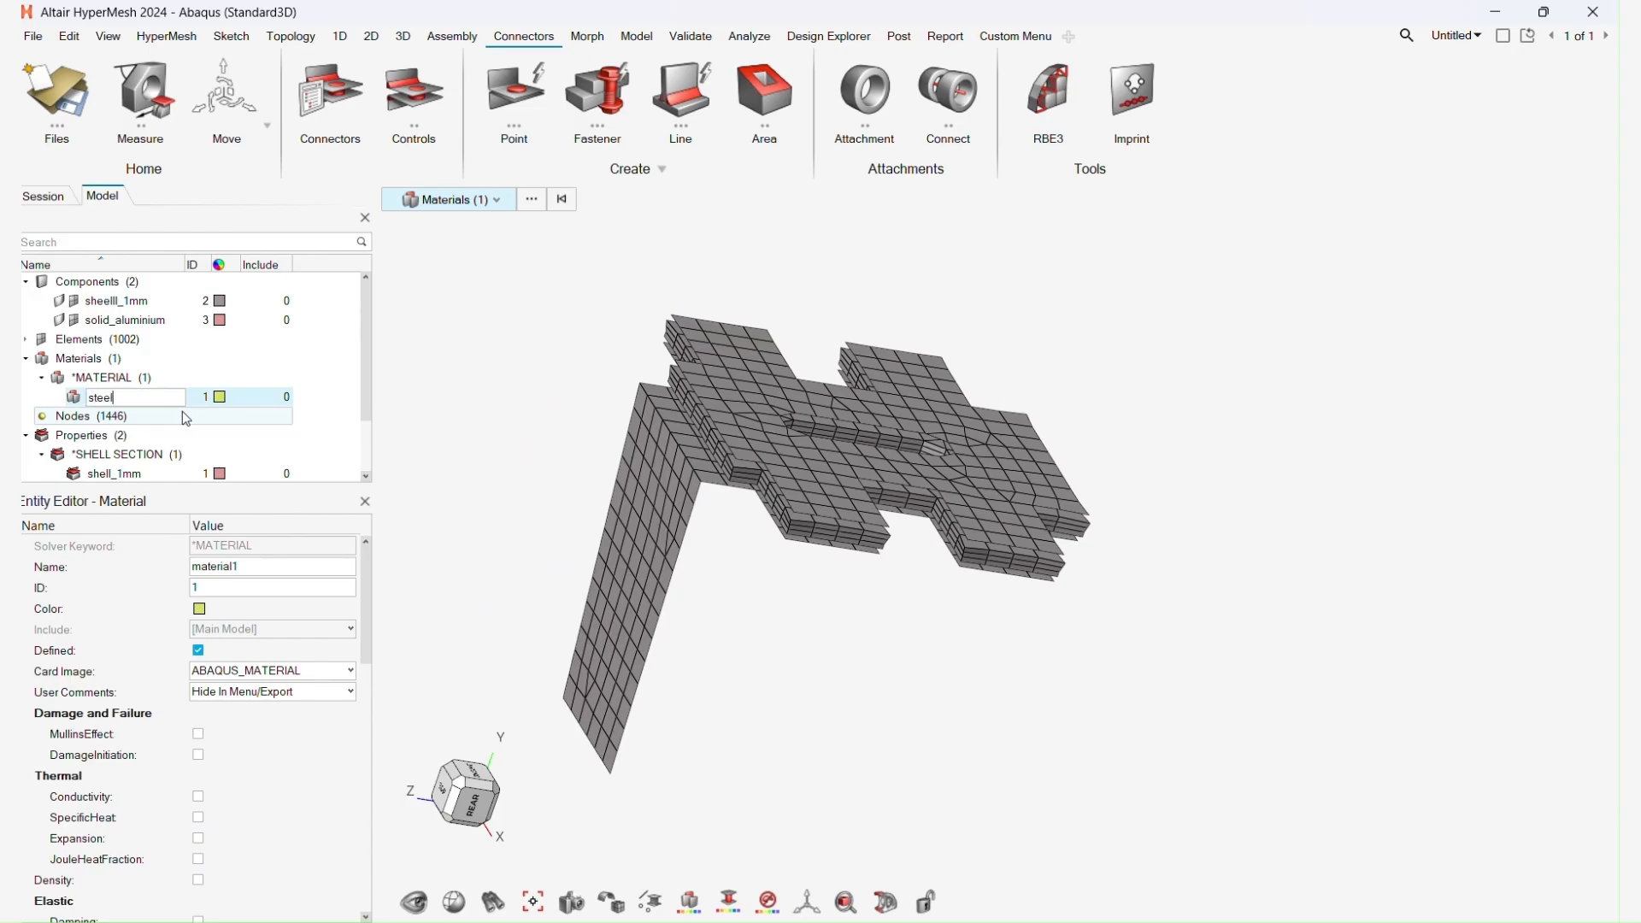
key("Return")
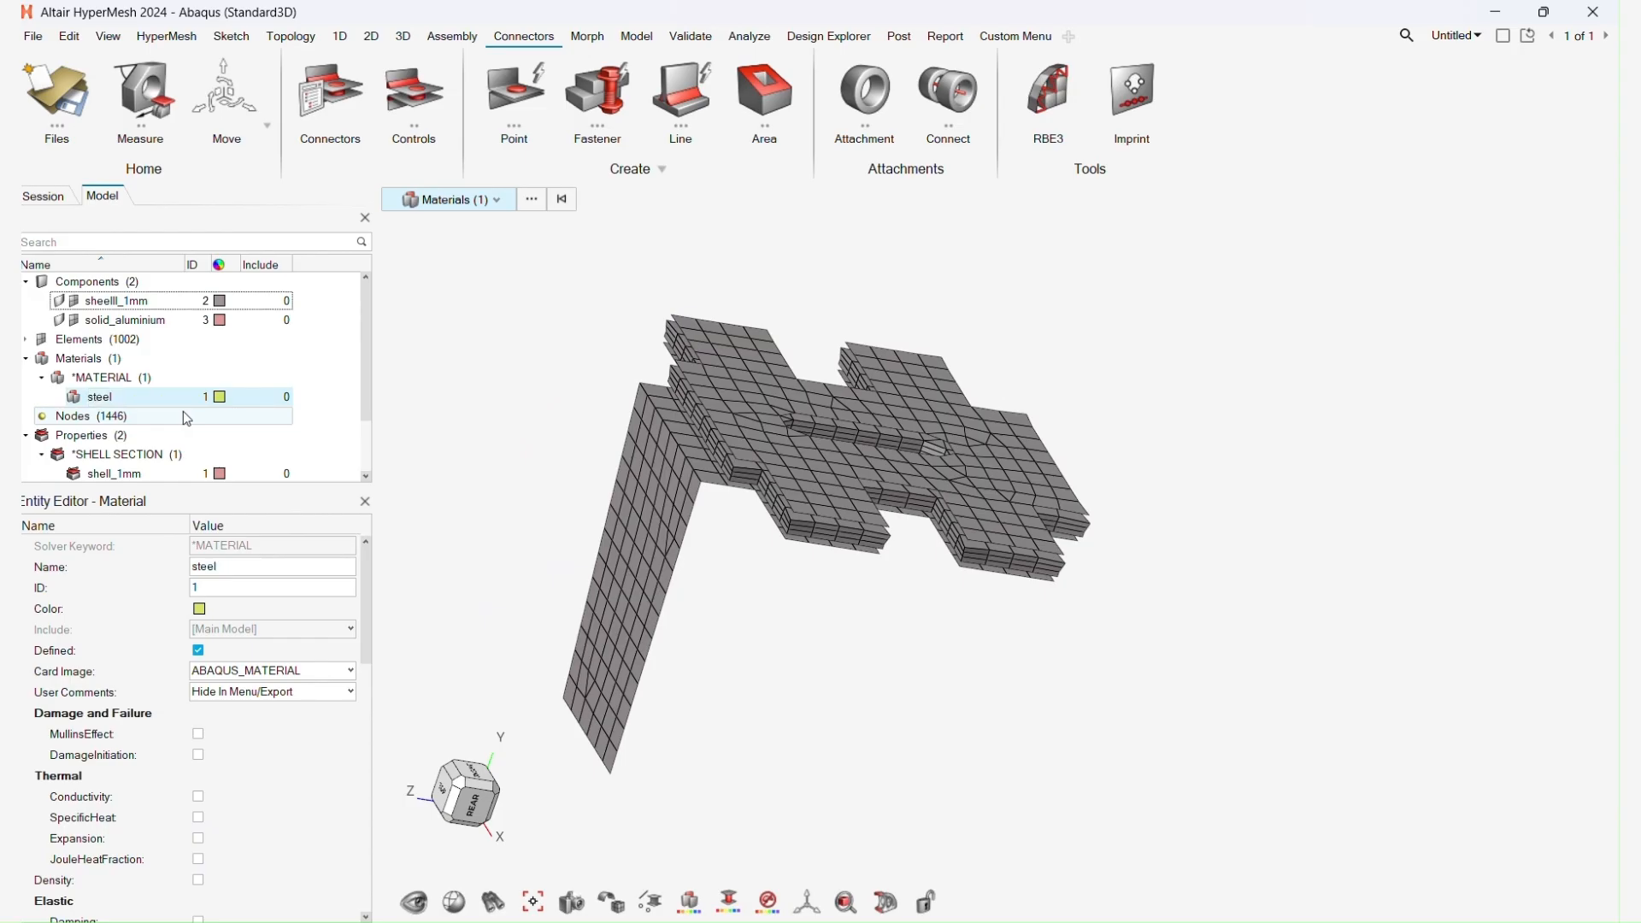
Give the steel material a density of 7.9e-09 and isotropic elasticity with E 210e3 and NU 0.3.
scroll(225, 732, "down", 3)
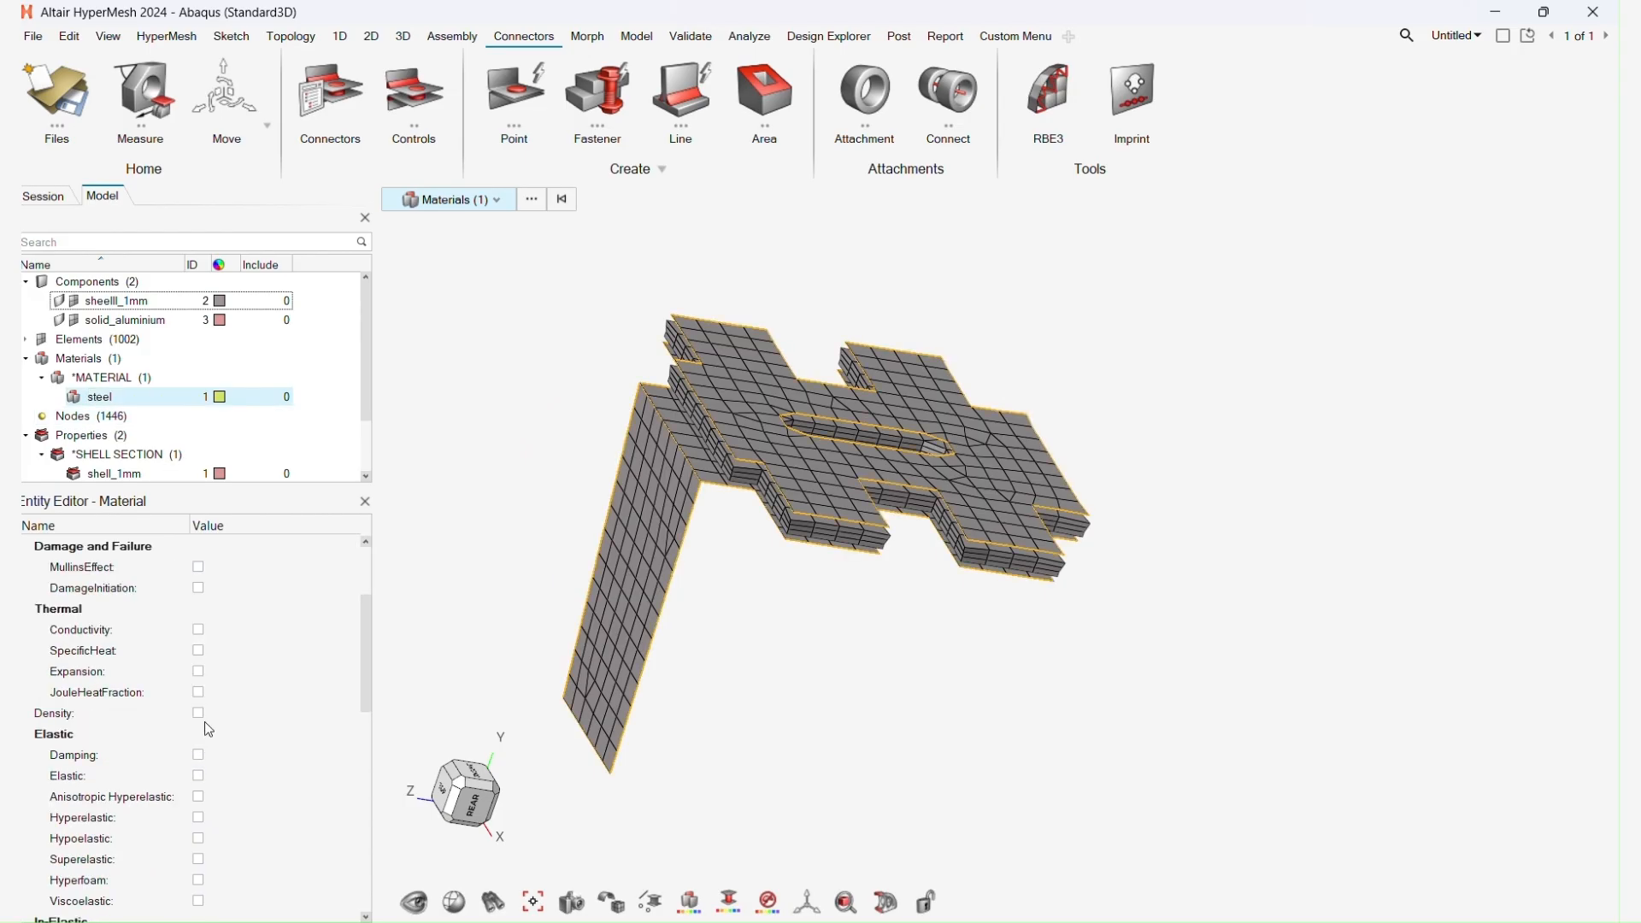
left_click(198, 712)
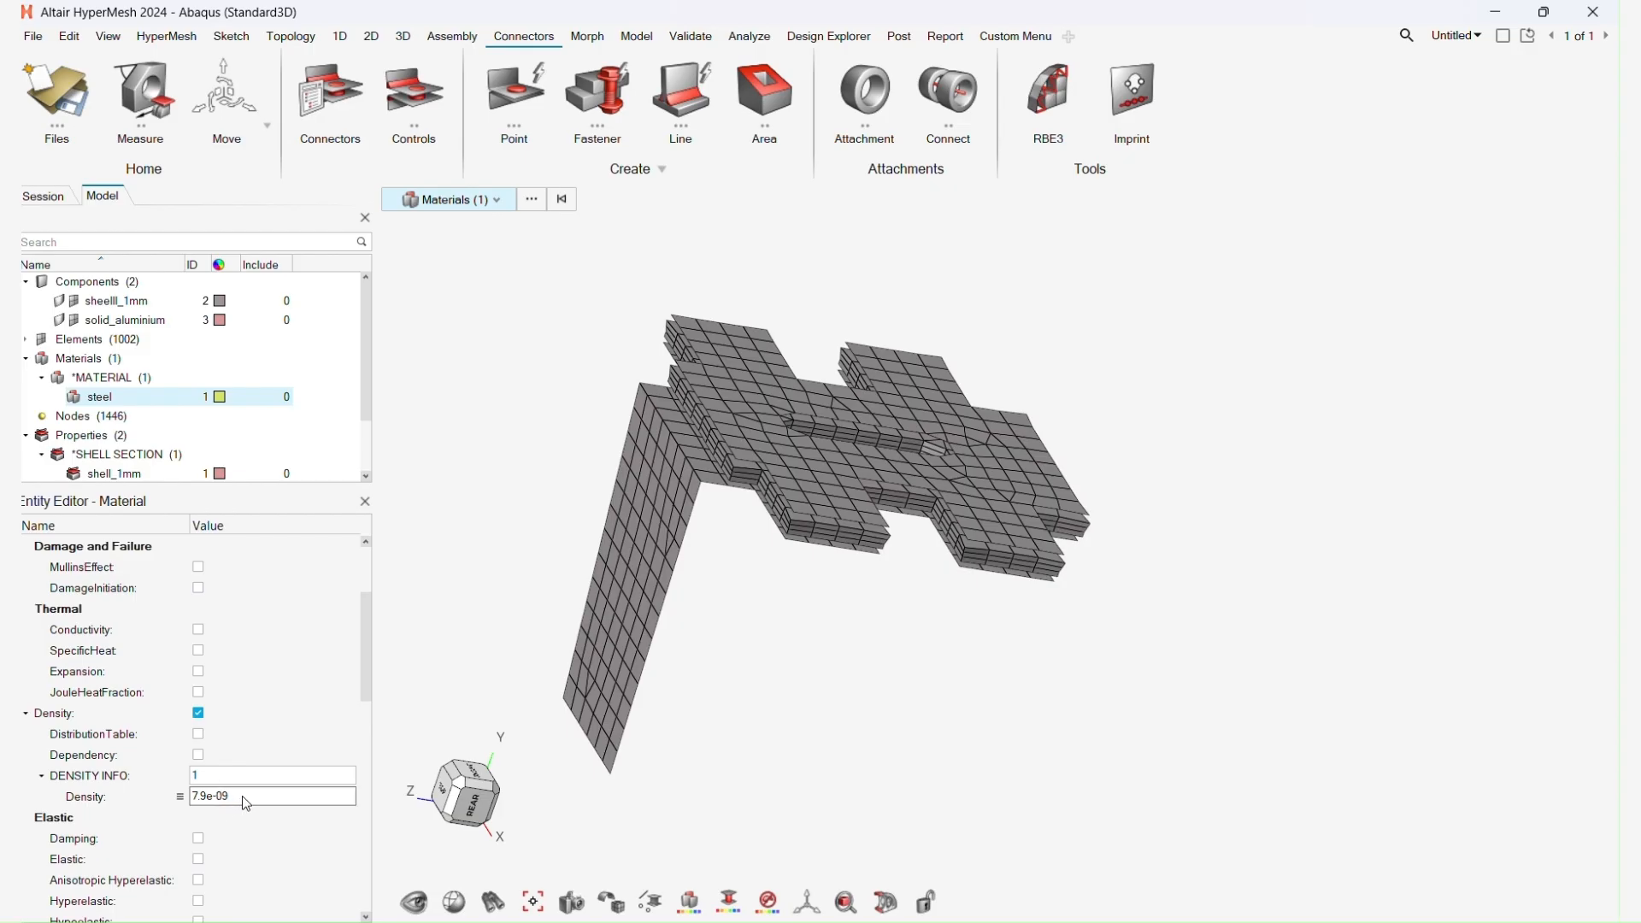
left_click(198, 859)
scroll(209, 842, "down", 2)
left_click(219, 822)
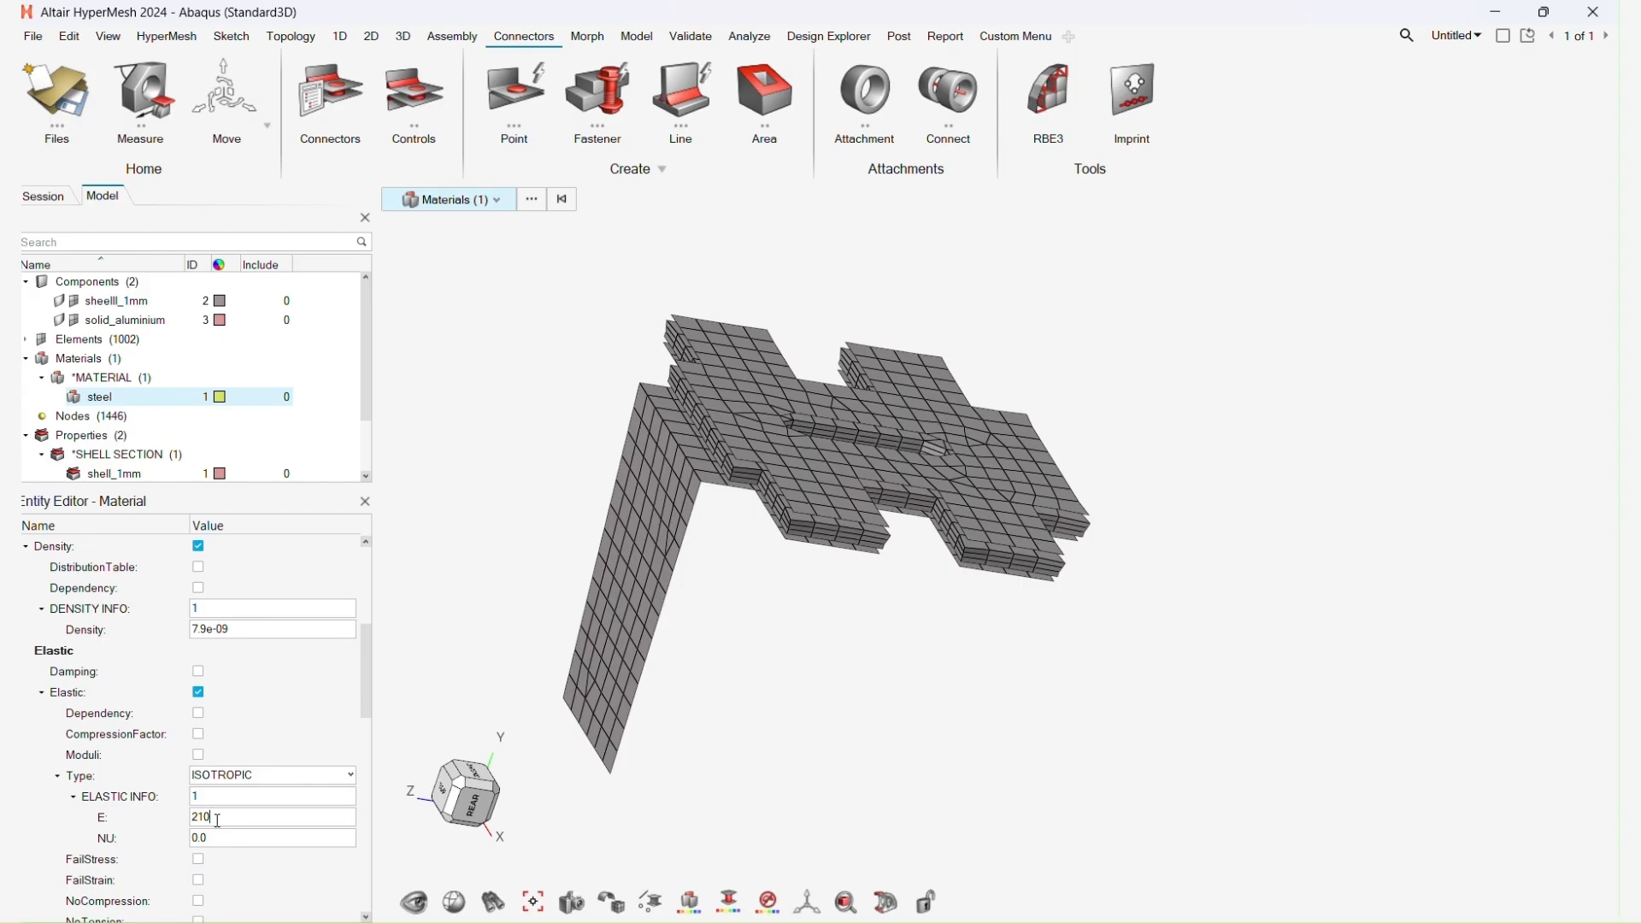
type("210e3")
key("Return")
left_click(221, 840)
Duplicate the steel material and name the copy ALUMINM.
right_click(109, 403)
left_click(156, 424)
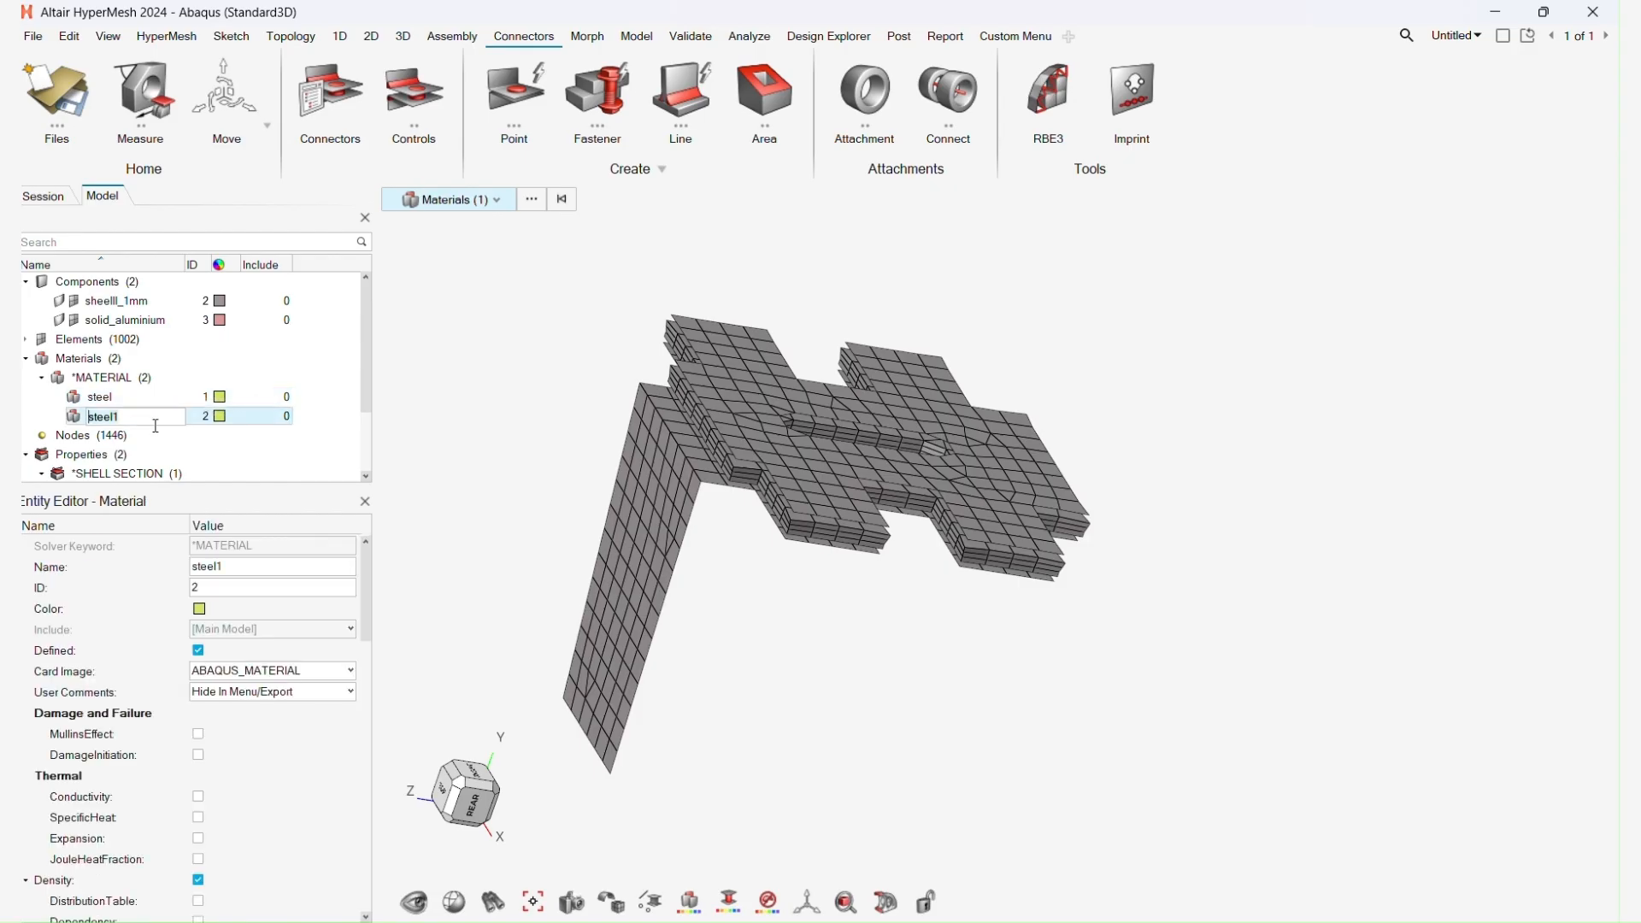
type("ALUMINM")
key("Return")
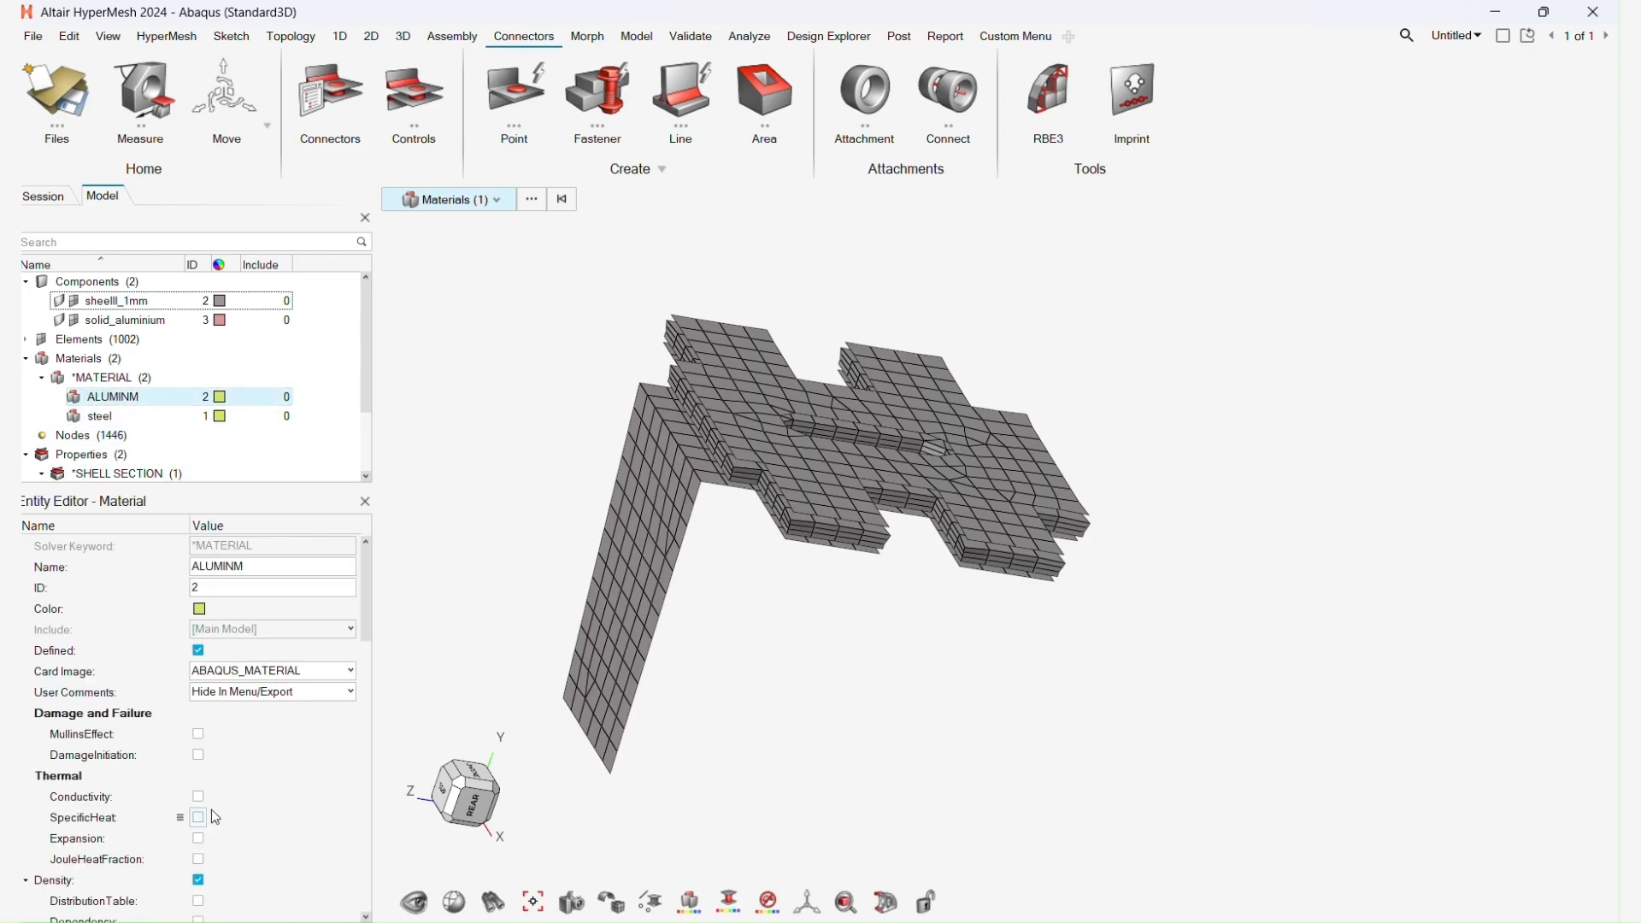
Set the ALUMINM material's density to 2.7e-09 and its elastic modulus E to 70e3.
scroll(209, 741, "down", 3)
left_click(227, 713)
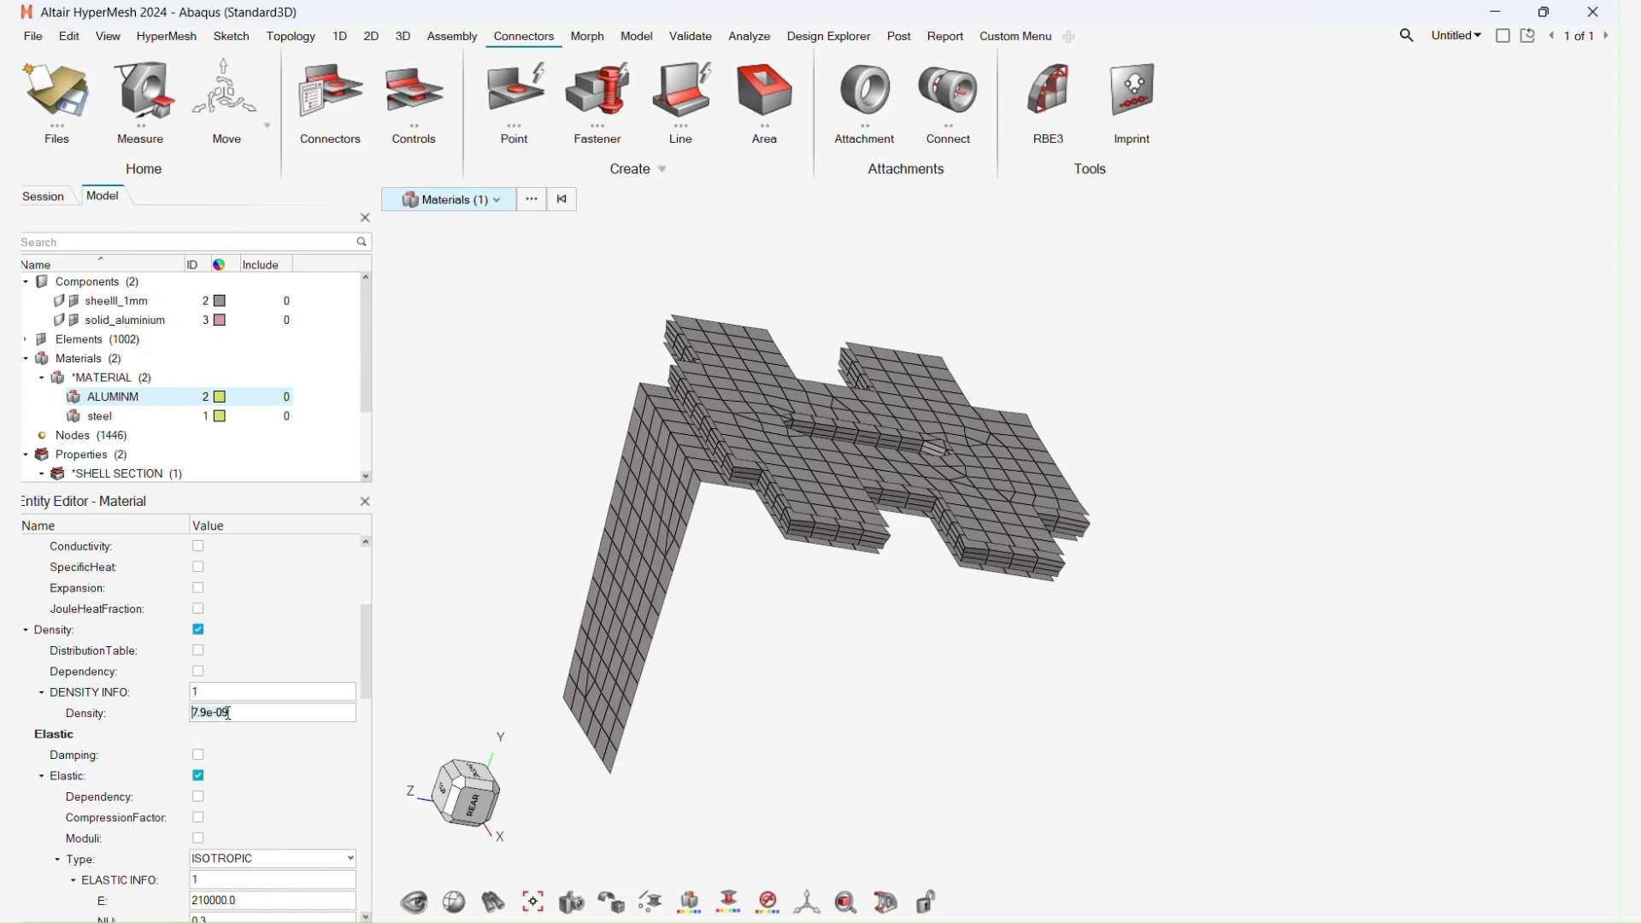
type("2.7")
key("Return")
scroll(248, 828, "down", 2)
left_click(260, 818)
type("7")
type("0e3")
key("Return")
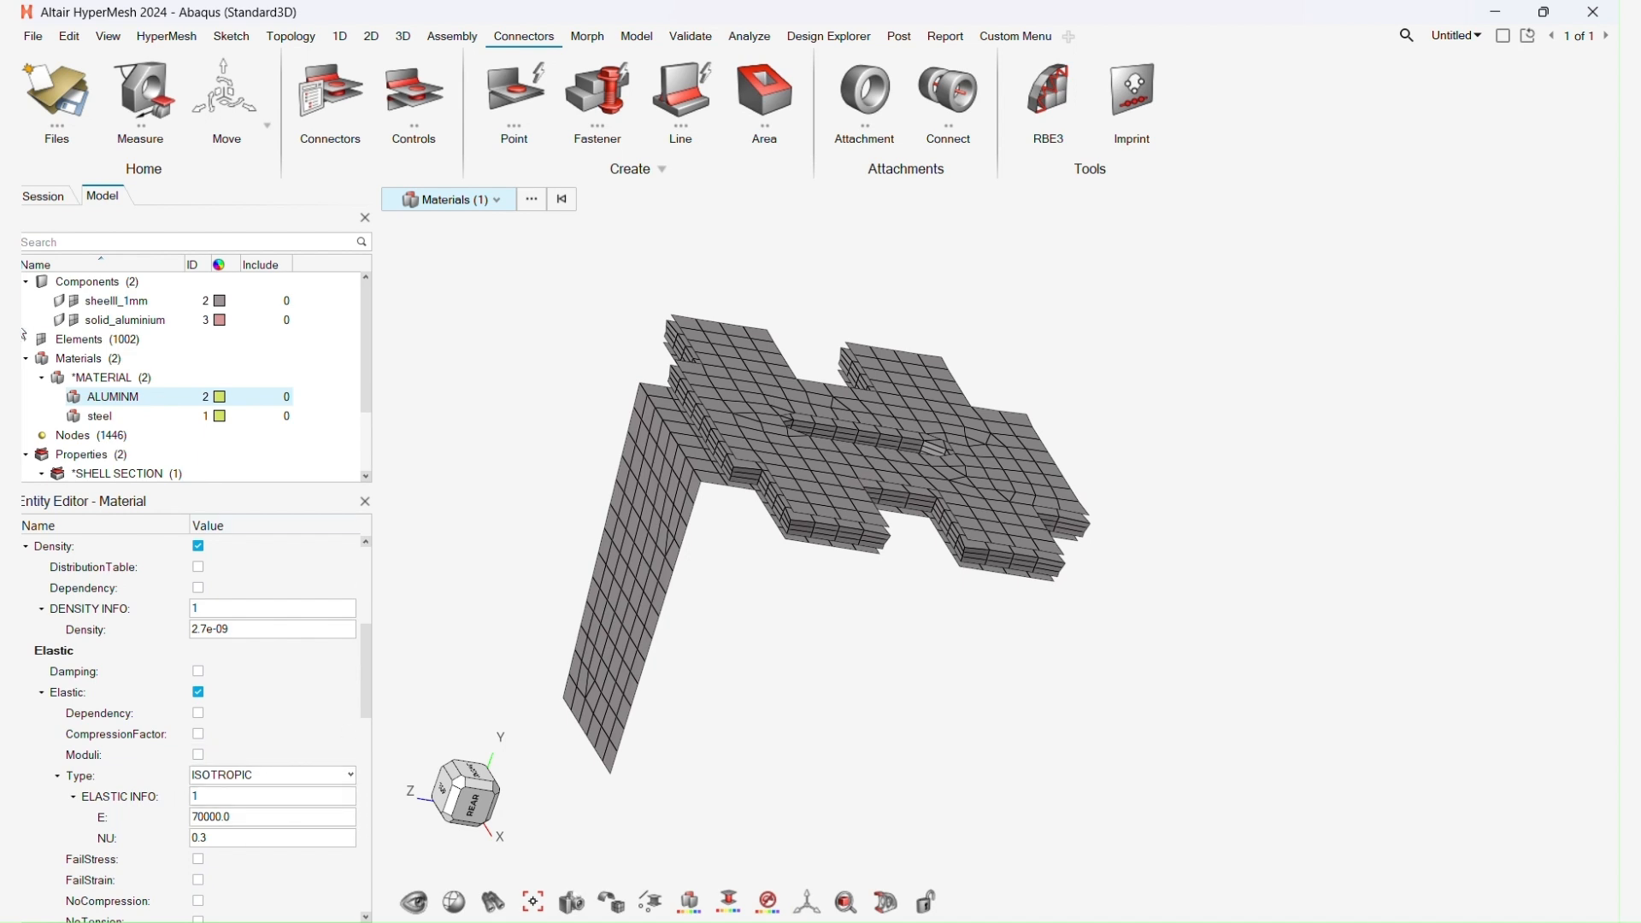
Assign the steel material to the shell_1mm property.
scroll(120, 432, "down", 2)
left_click(114, 417)
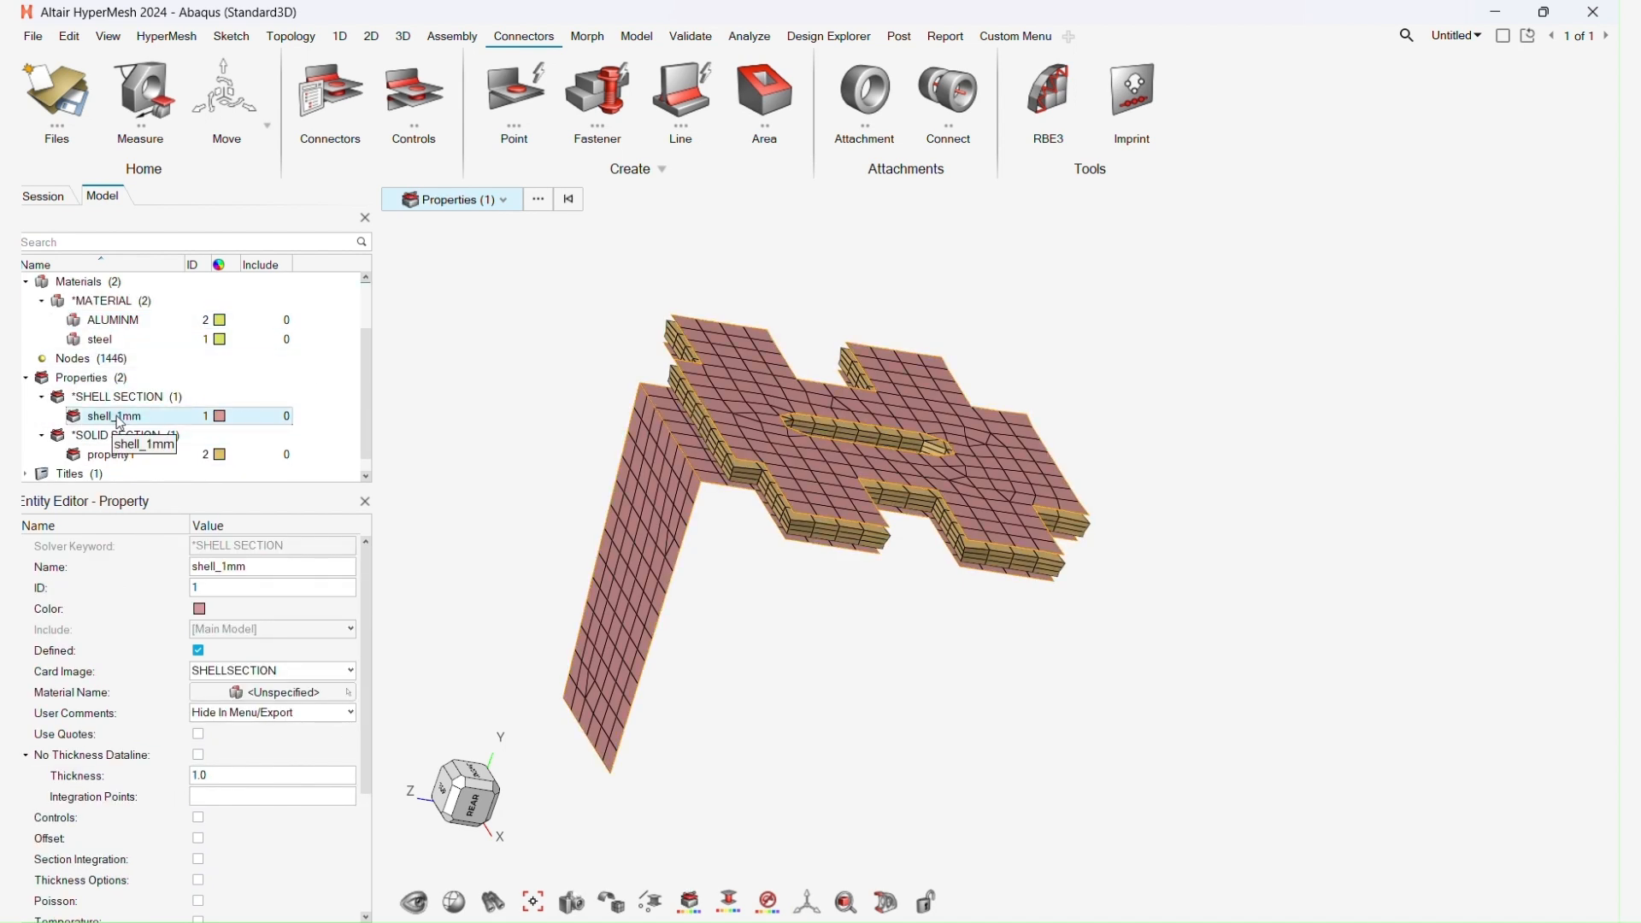
left_click(304, 694)
left_click(291, 715)
double_click(258, 720)
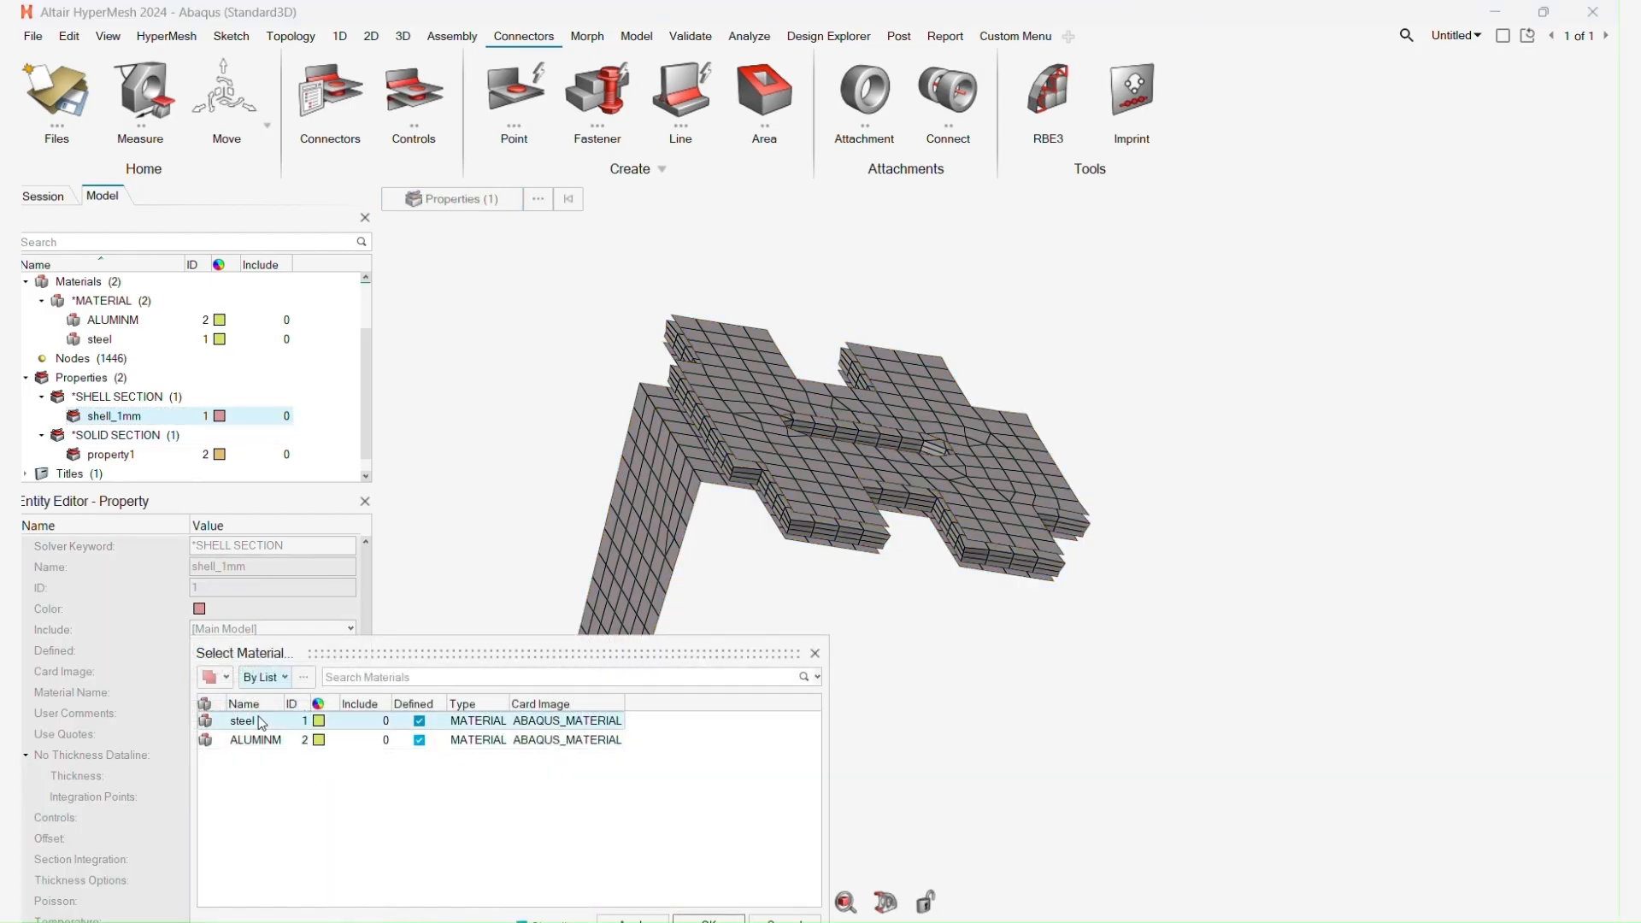
Assign the ALUMINM material to the solid section property, property1.
left_click(107, 455)
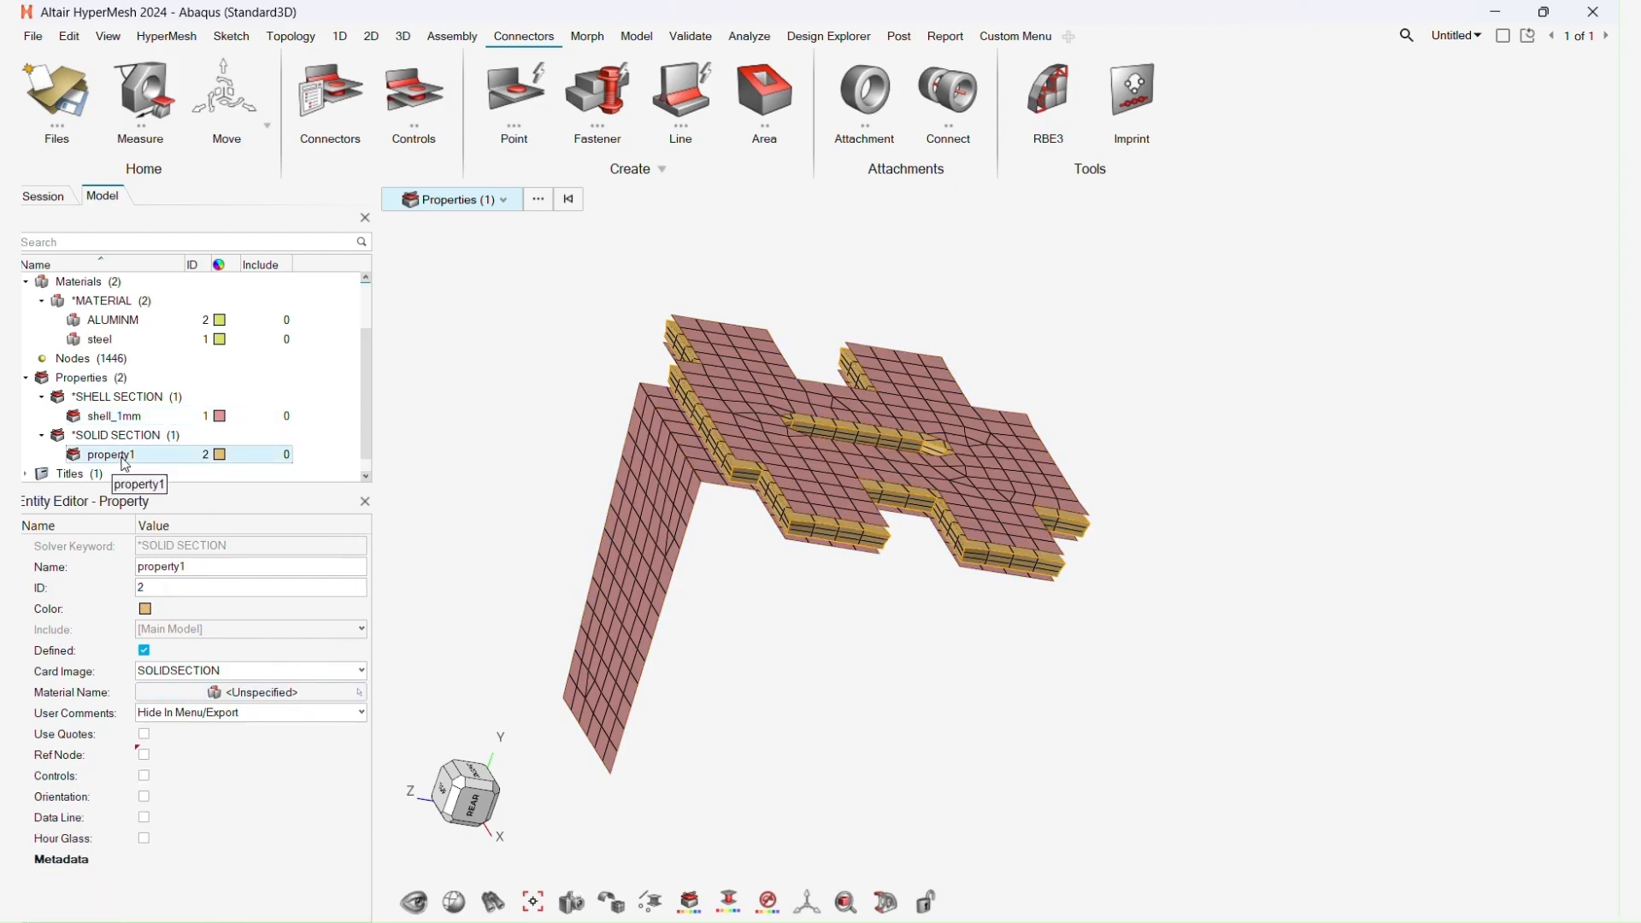
left_click(220, 694)
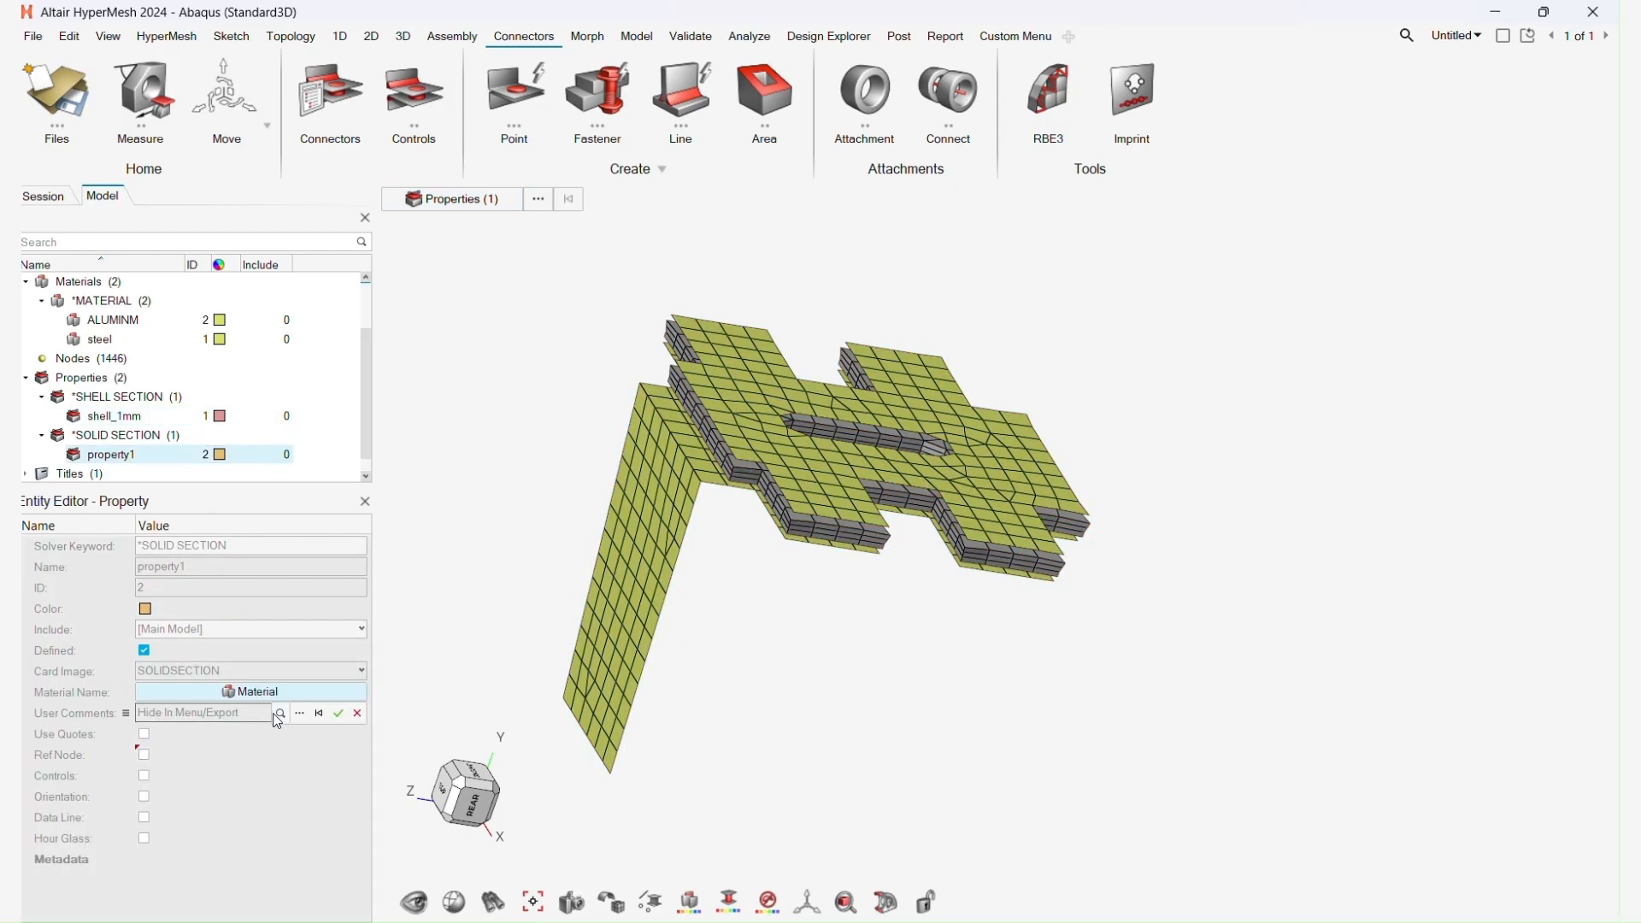
left_click(302, 715)
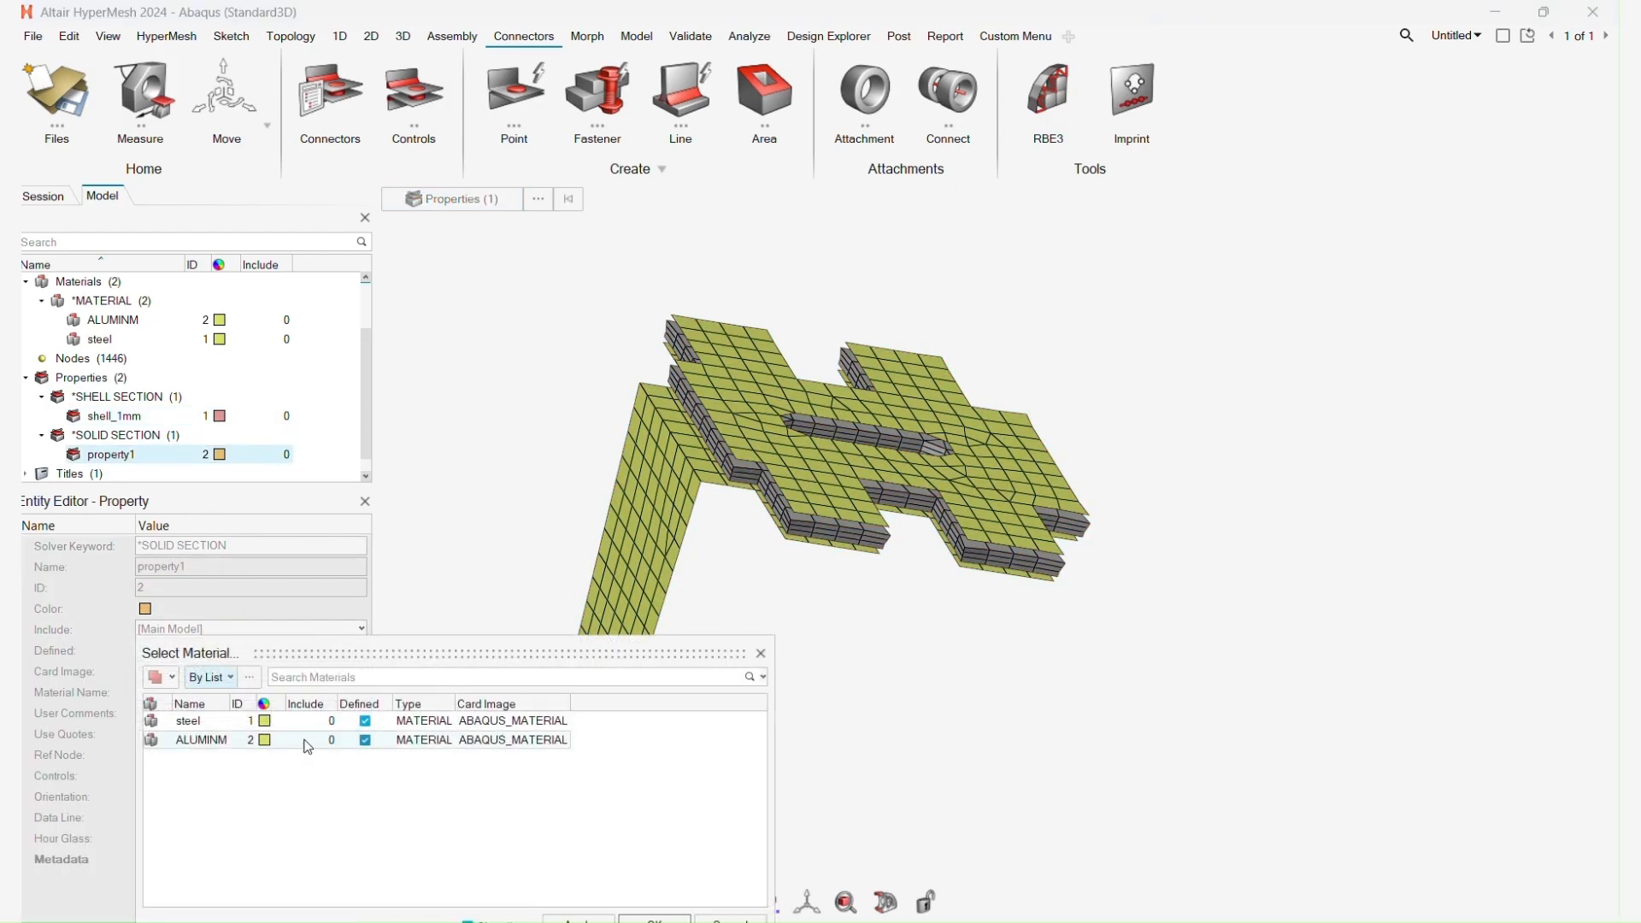
double_click(220, 741)
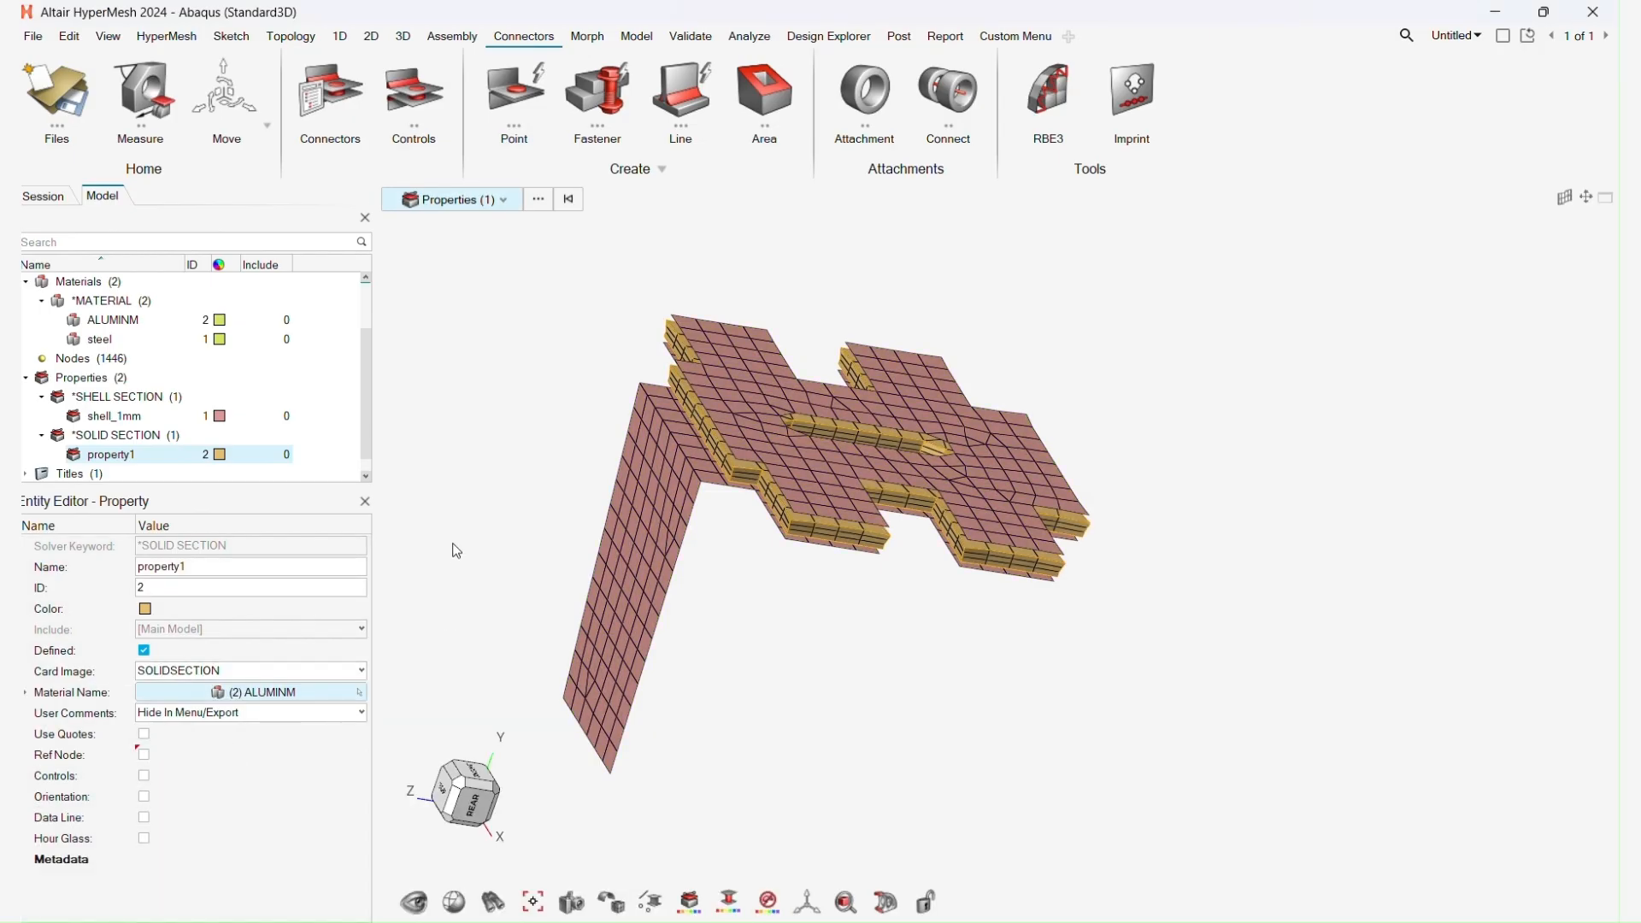
Change the steel material's display colour to pale lavender and clear the selection.
left_click(221, 340)
left_click(220, 340)
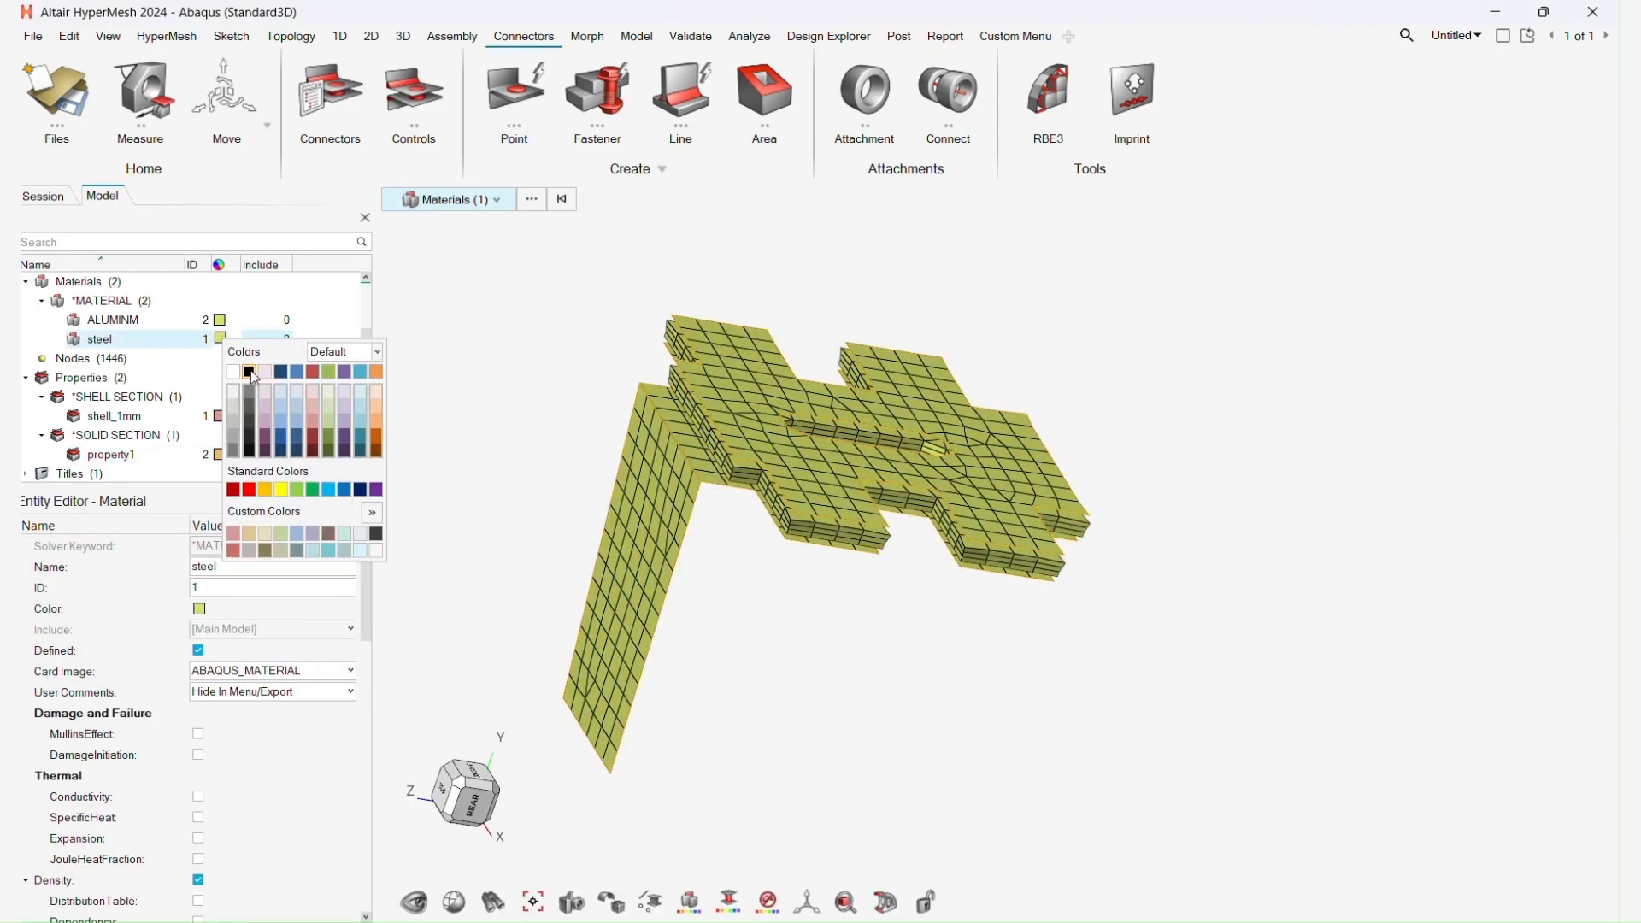
left_click(265, 373)
scroll(562, 399, "down", 3)
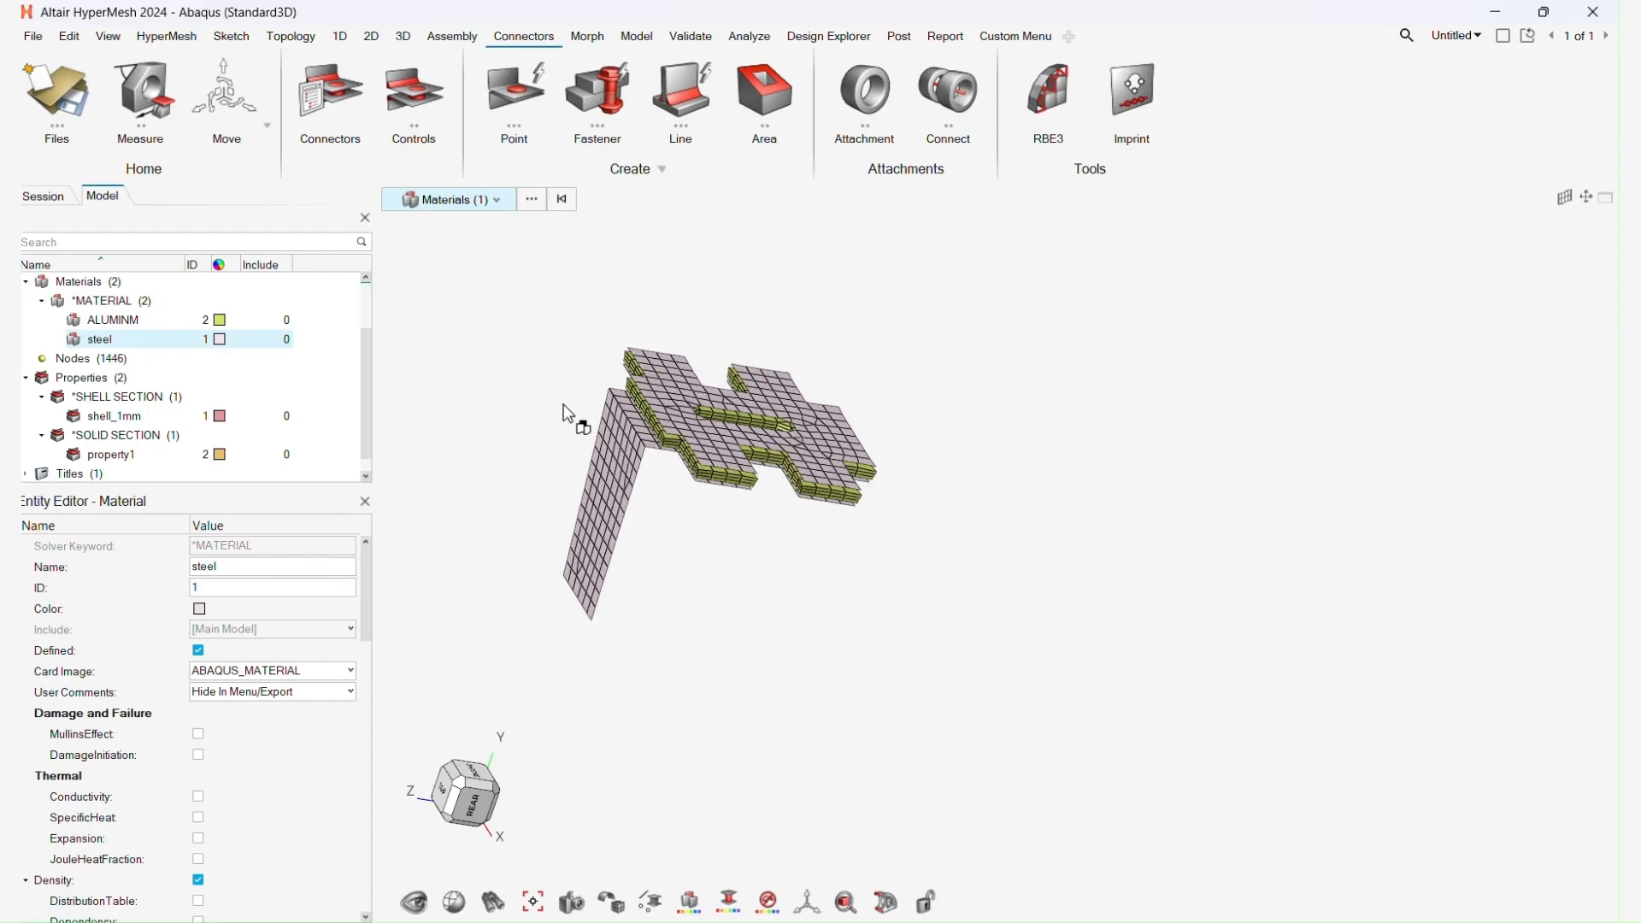
left_click(878, 405)
Inspect the model coloured by material, checking the steel sheets against the aluminium solid from different angles.
scroll(678, 442, "up", 4)
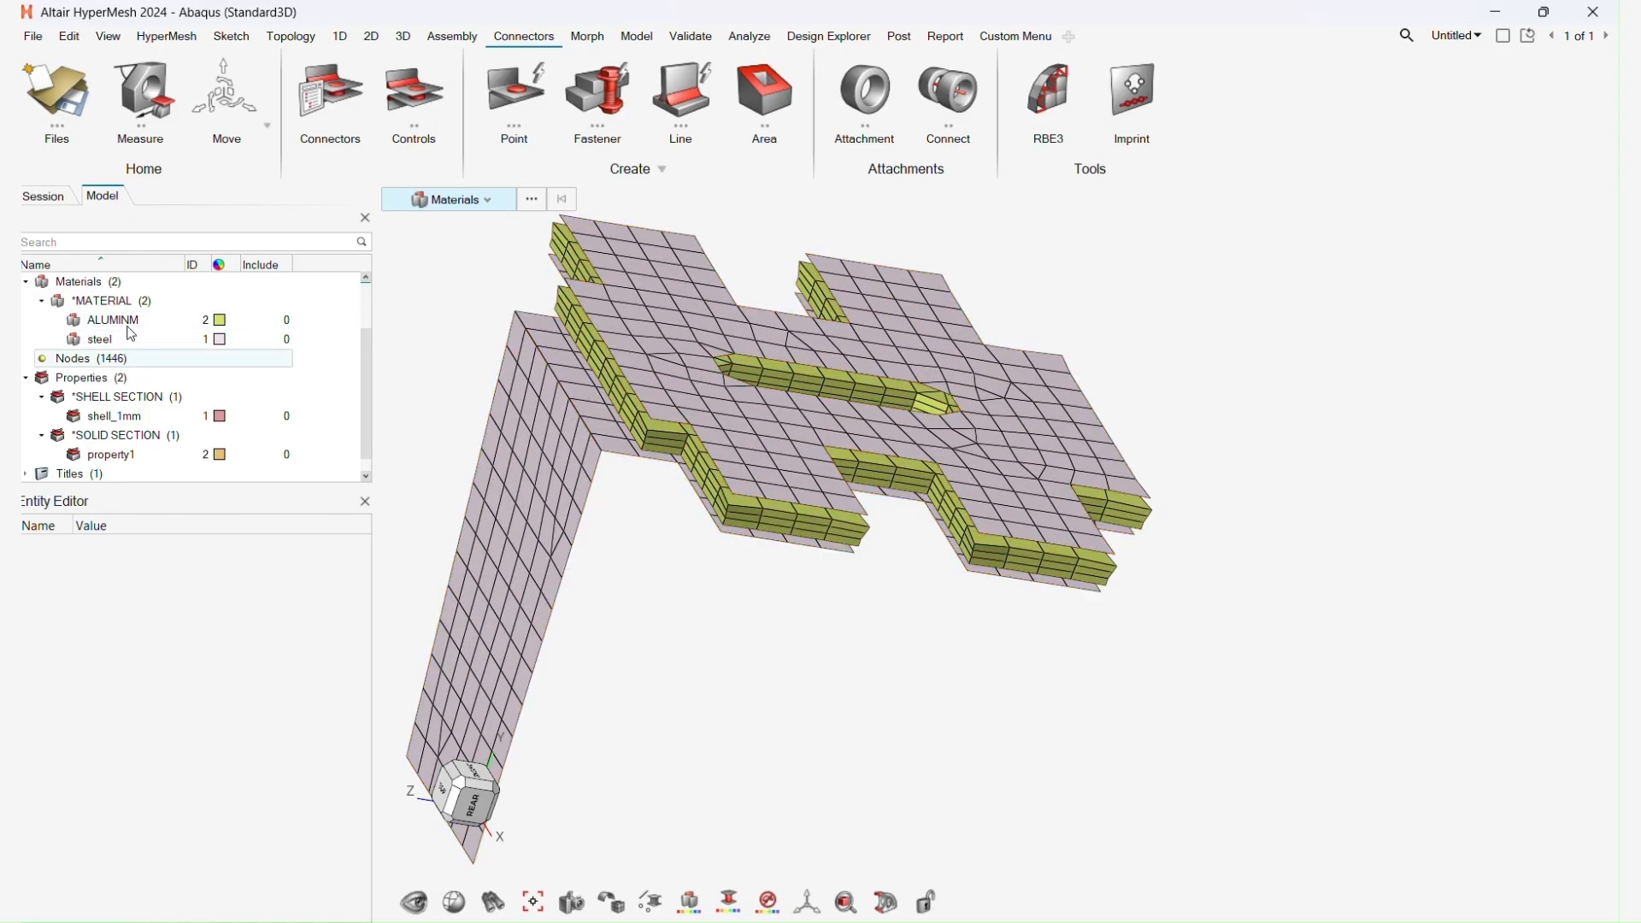
scroll(604, 513, "down", 5)
scroll(649, 470, "up", 3)
right_click_drag(640, 446, 610, 481, "ctrl")
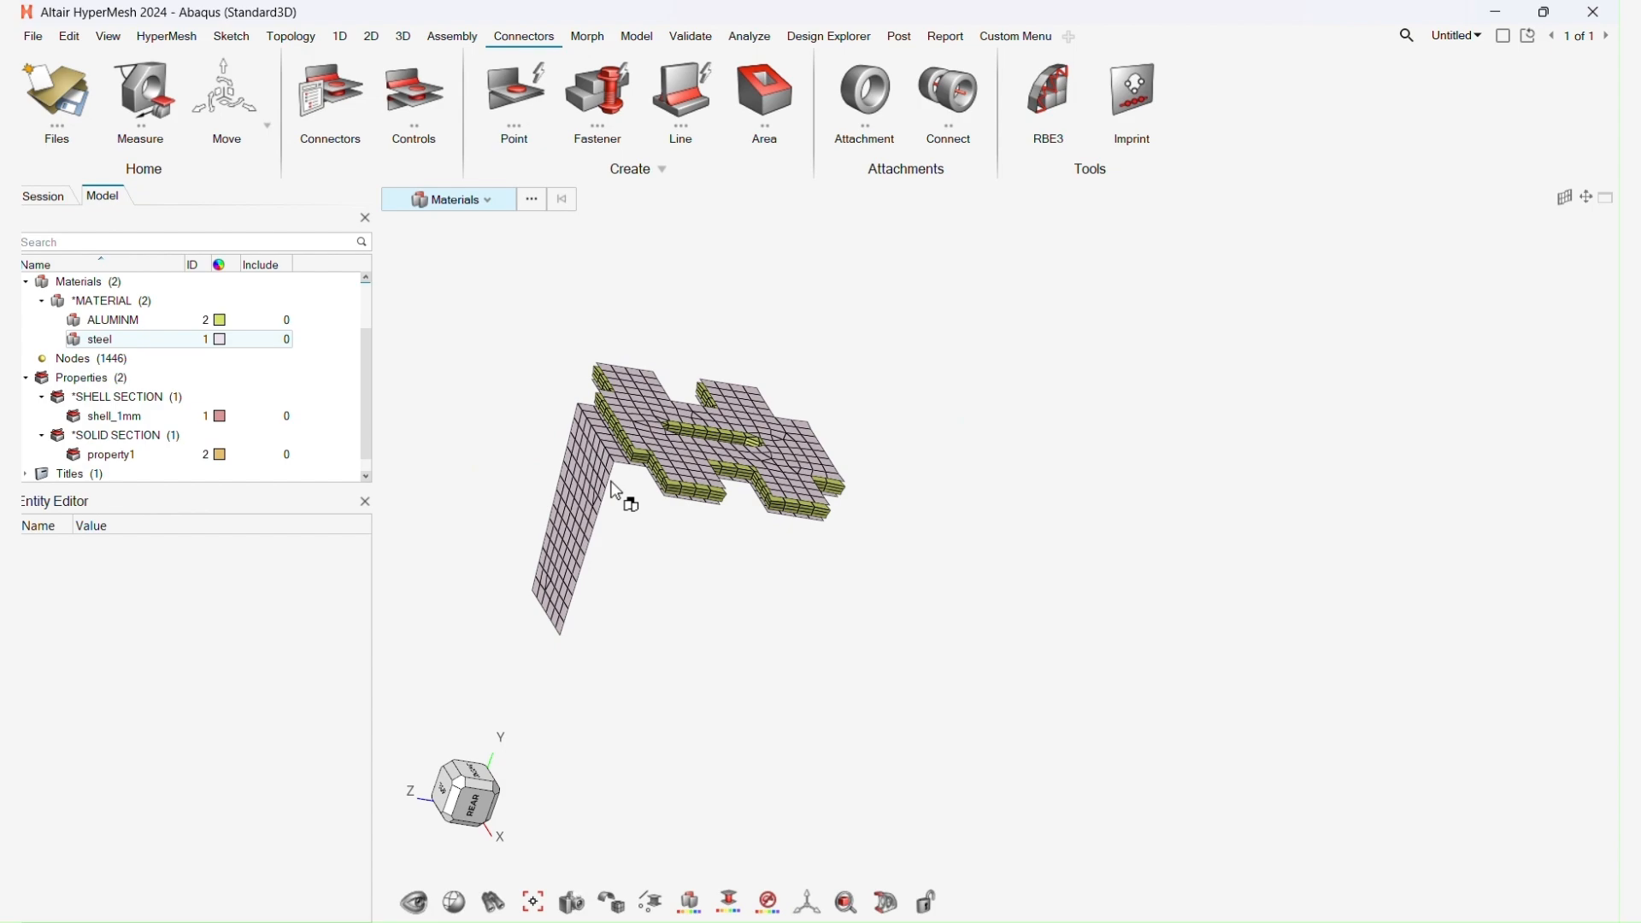
scroll(610, 481, "down", 2)
scroll(611, 481, "up", 5)
right_click_drag(610, 481, 649, 510)
middle_click_drag(640, 534, 664, 504)
left_click_drag(666, 504, 604, 484, "ctrl")
middle_click_drag(601, 485, 609, 493)
right_click_drag(608, 493, 678, 465)
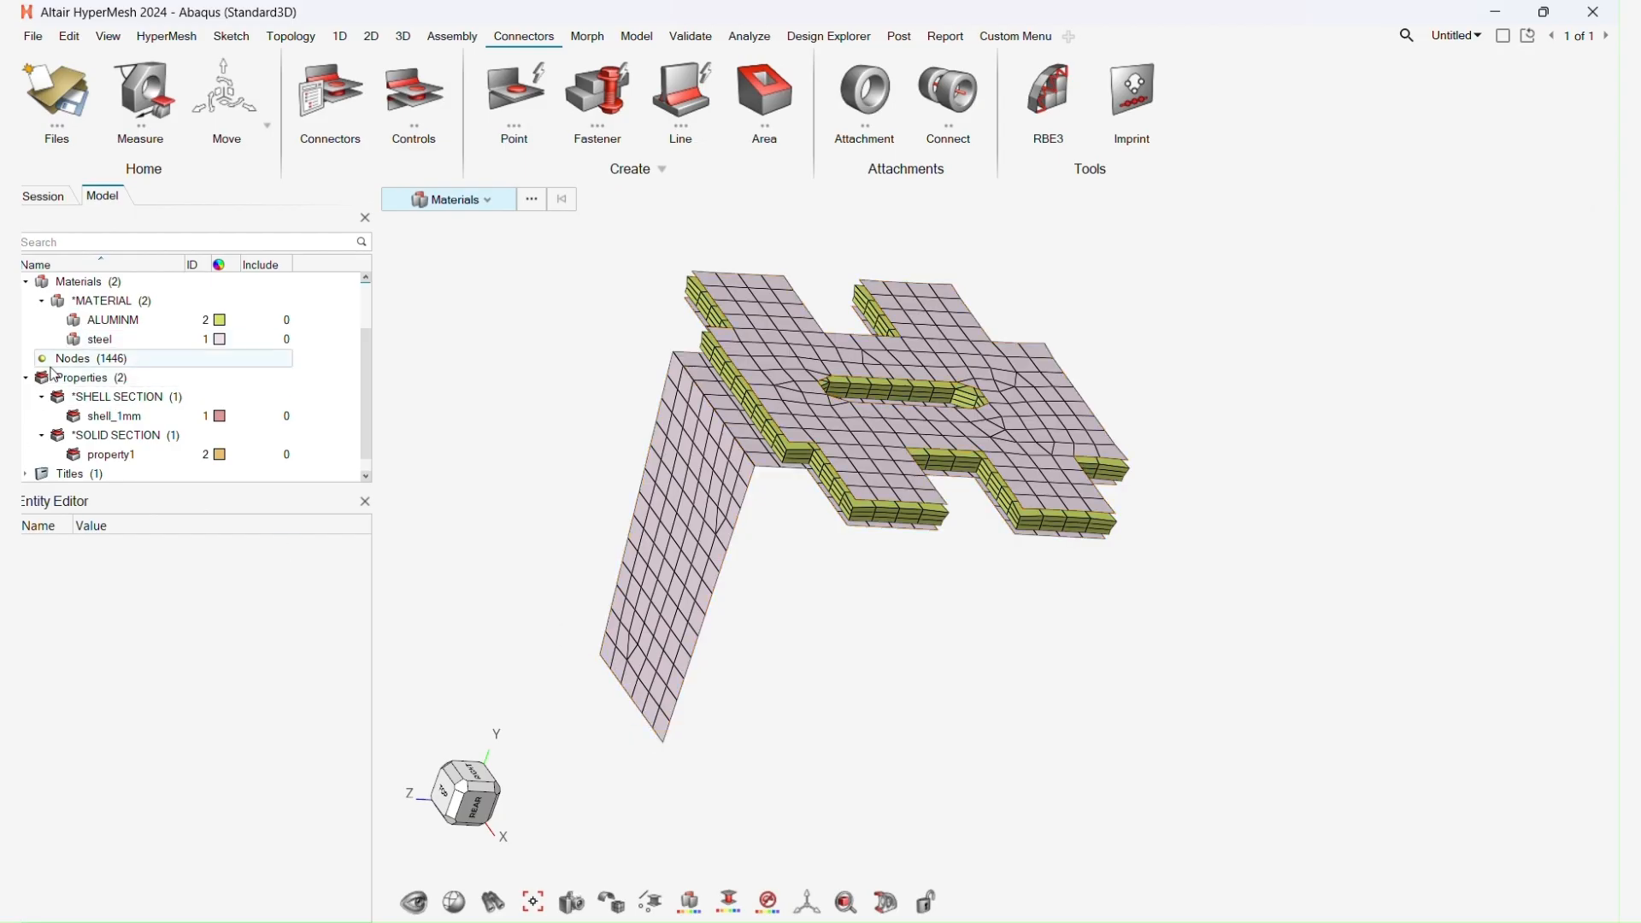
Collapse the materials list and review the property and material assigned to the solid_aluminium component.
left_click(26, 282)
scroll(78, 335, "up", 1)
left_click(82, 324)
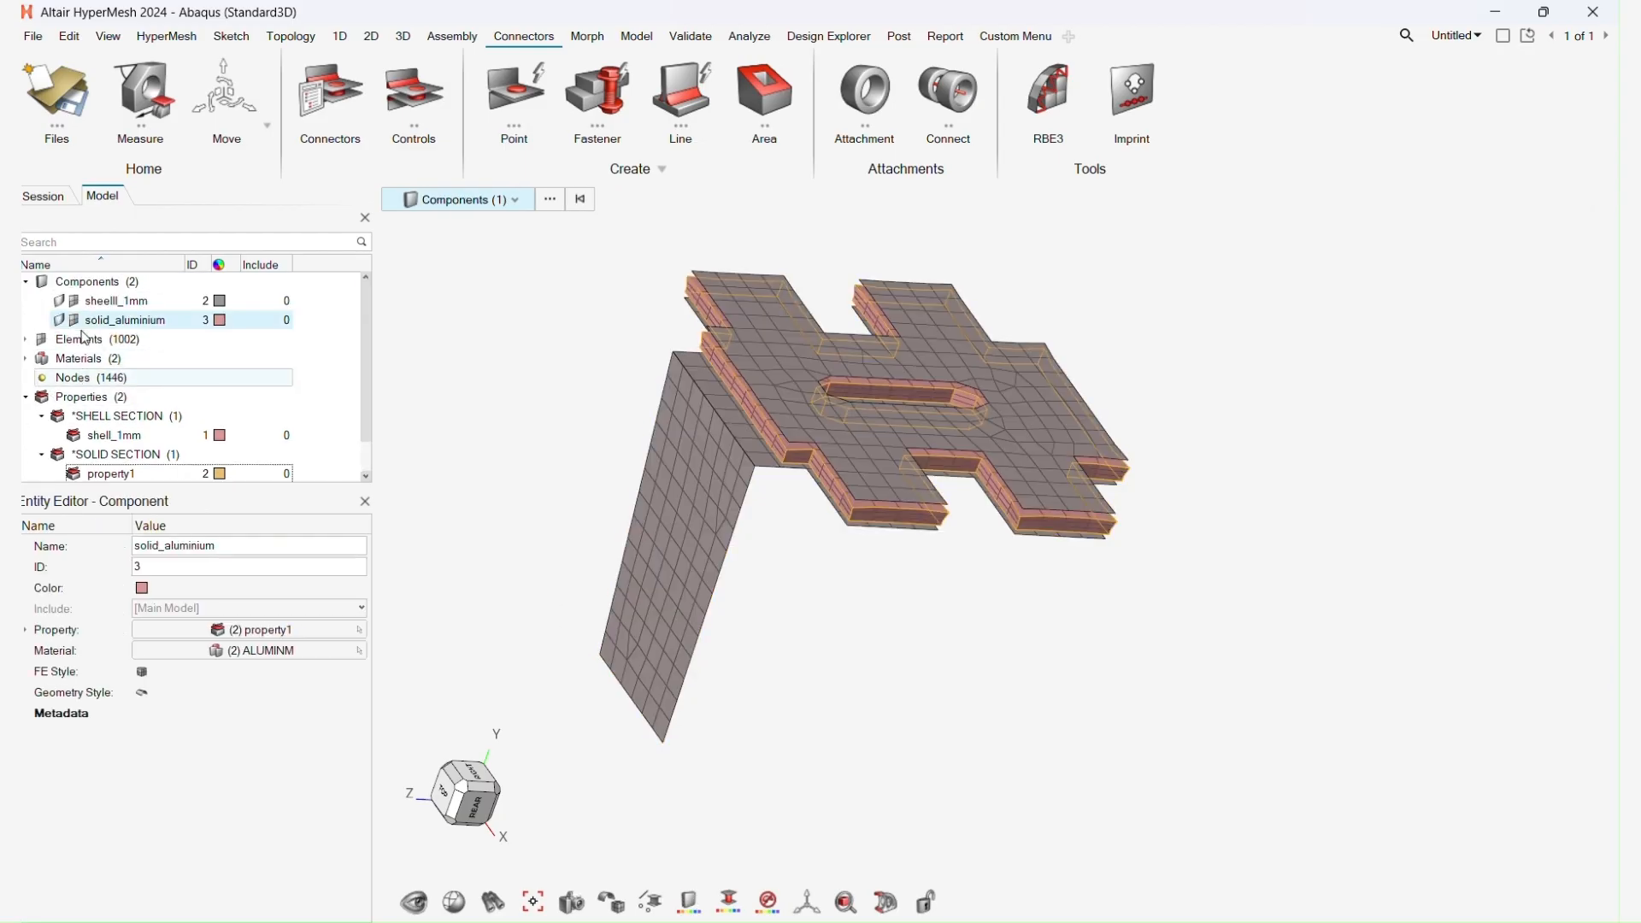
Create a node set (NSET) and name it fix.
left_click(31, 282)
right_click(323, 335)
mouse_move(355, 353)
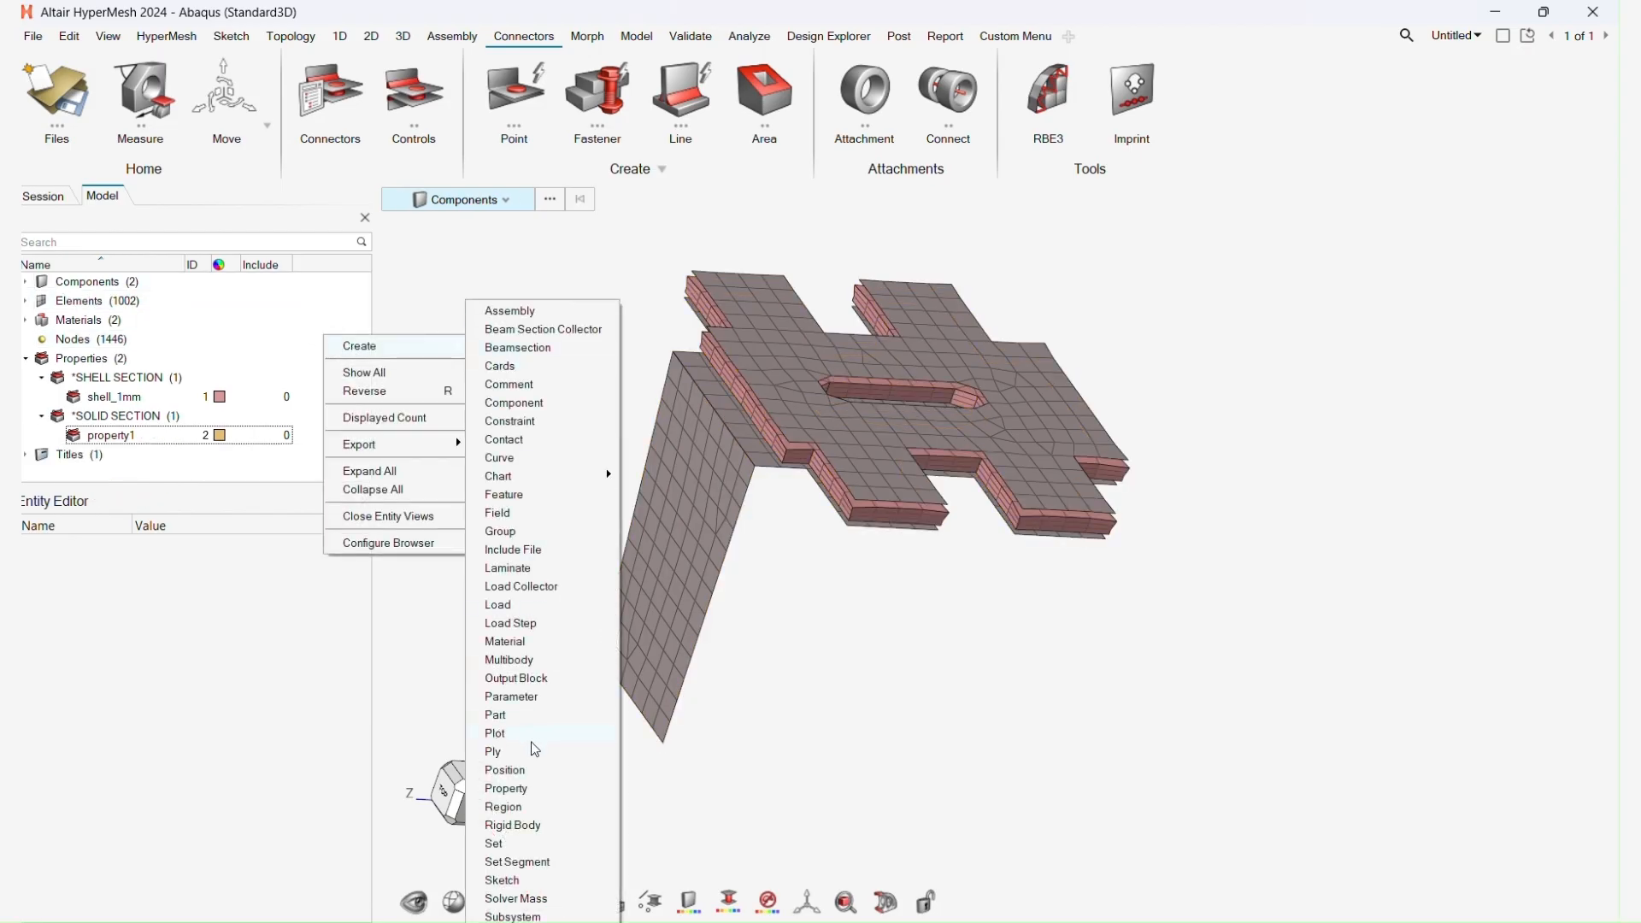
left_click(500, 844)
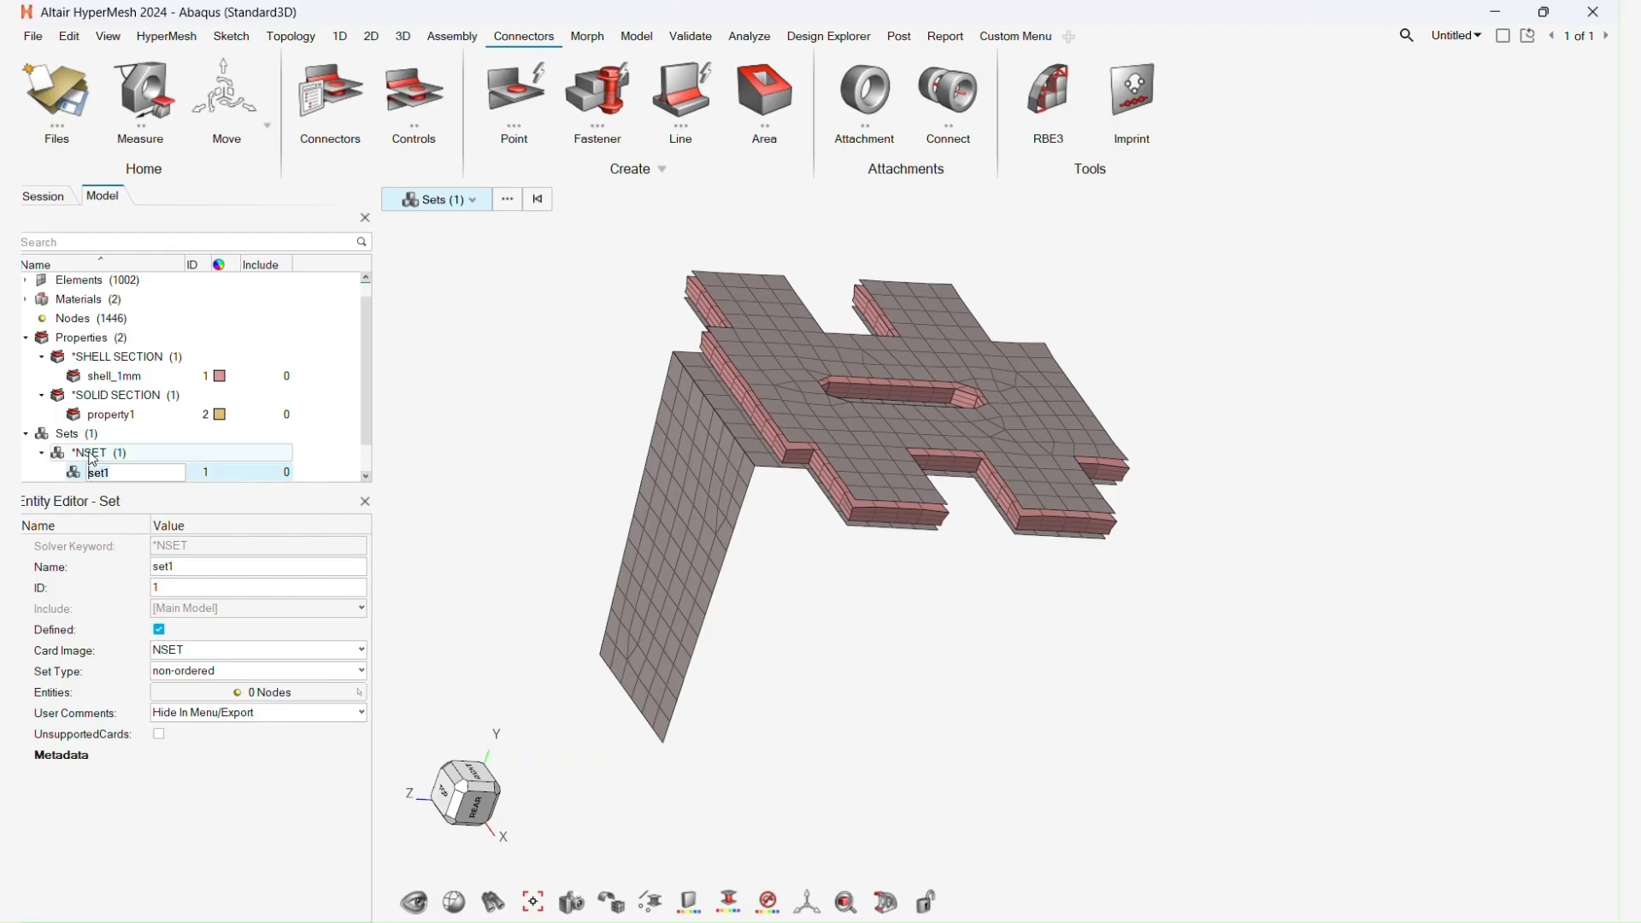
scroll(170, 460, "down", 1)
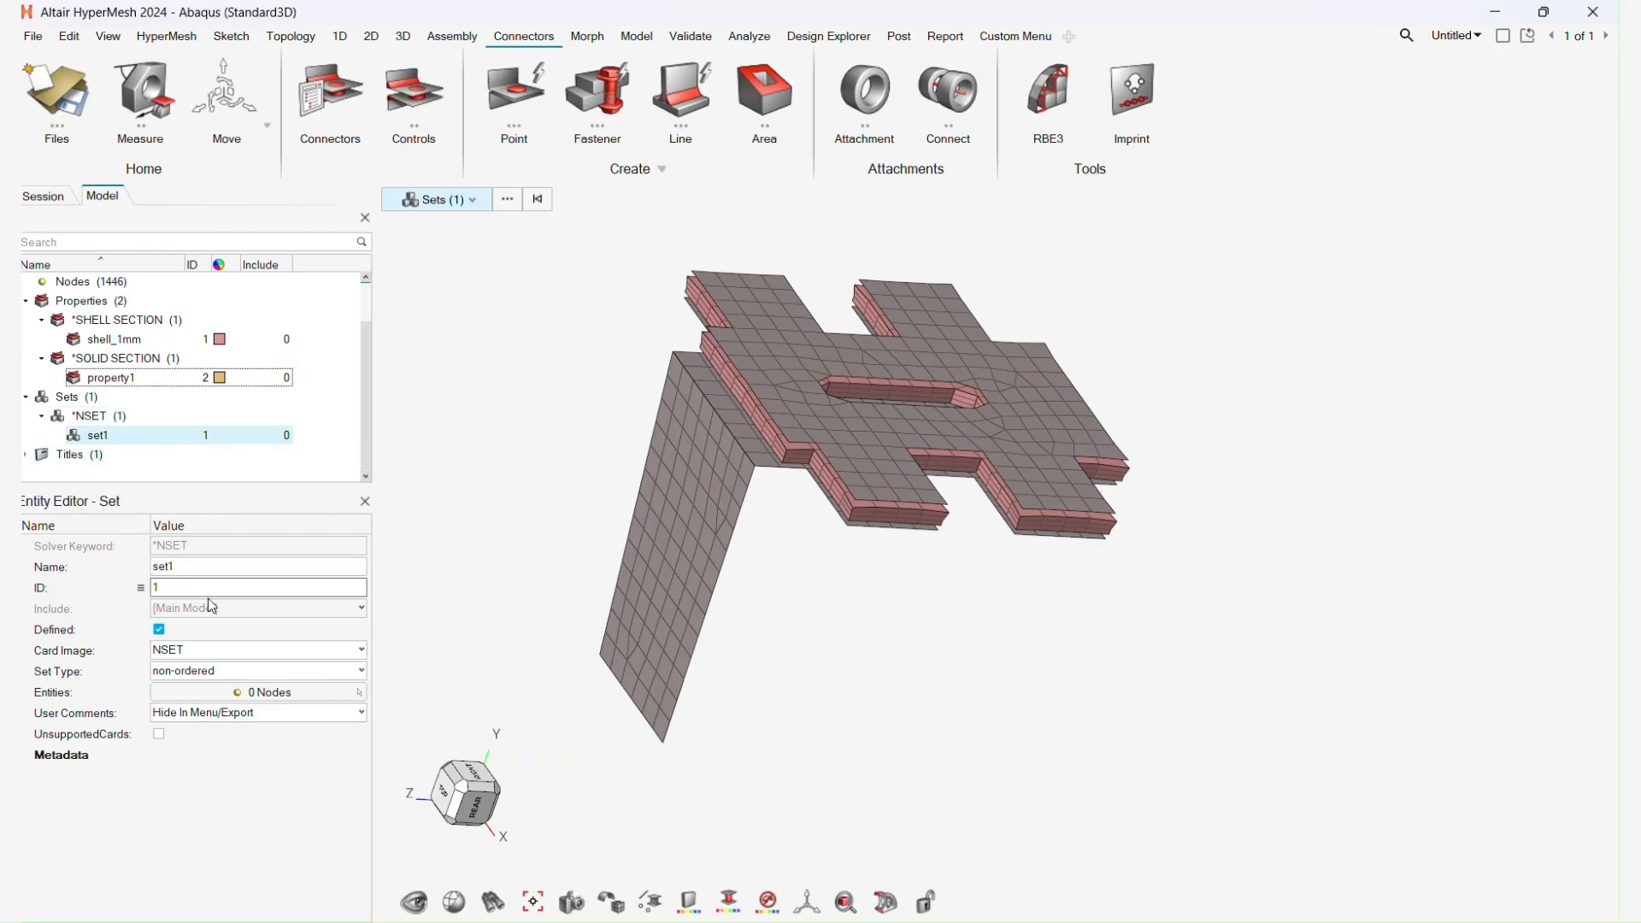
left_click(176, 566)
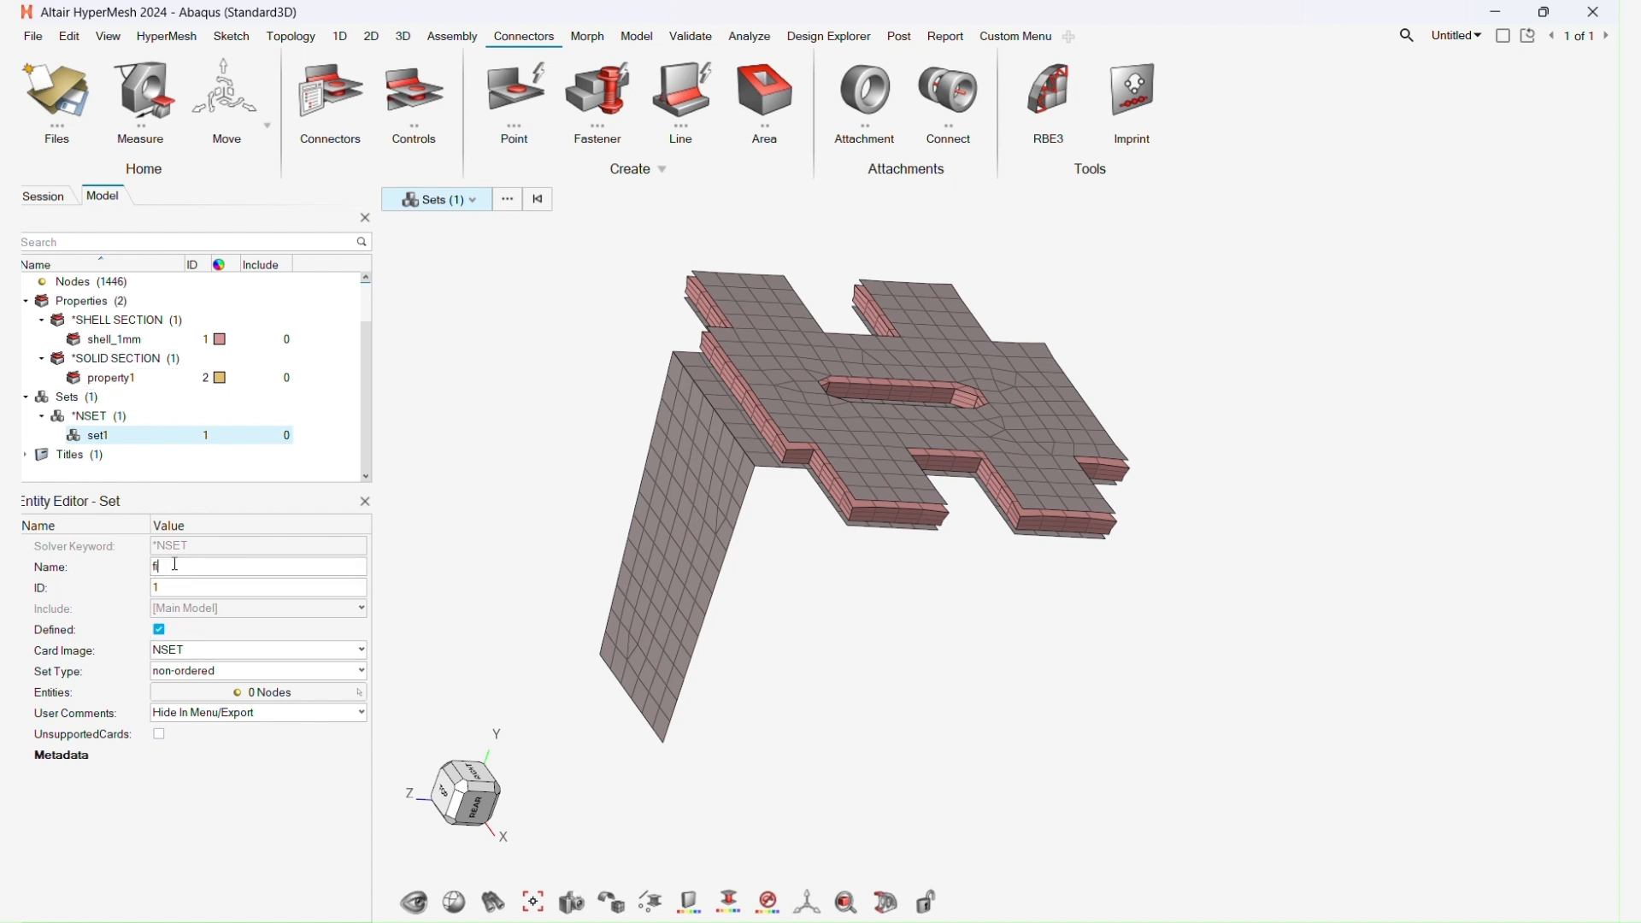
Fill the fix set with the nodes along the vertical leg's lower edge, selecting them by edge, and review the set on the model.
left_click(265, 693)
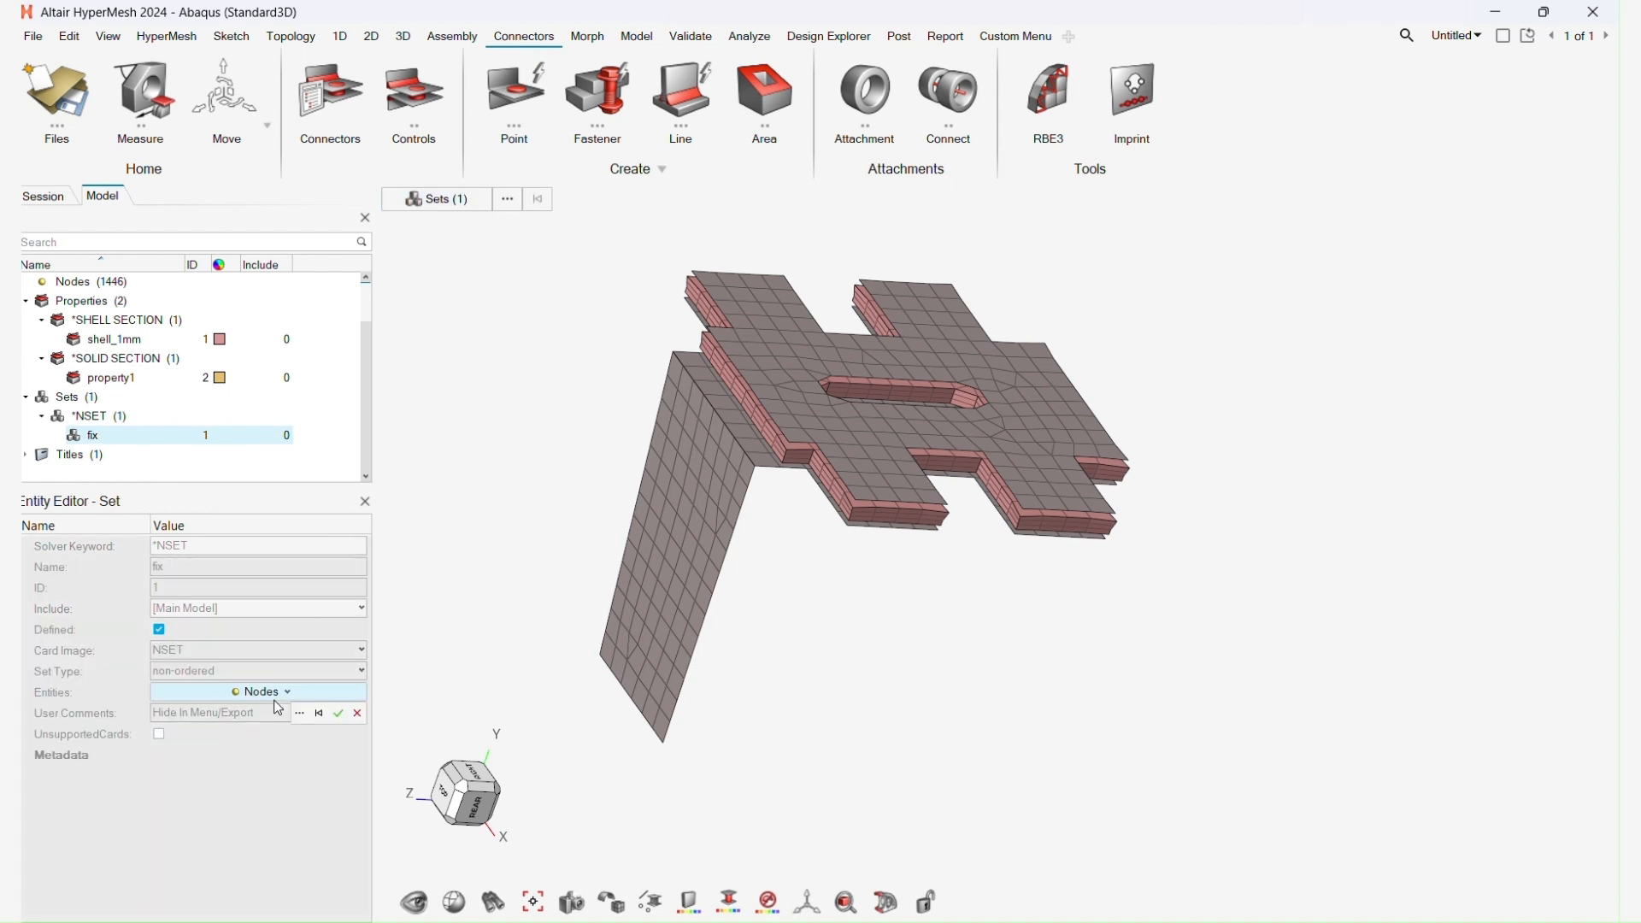
left_click(300, 714)
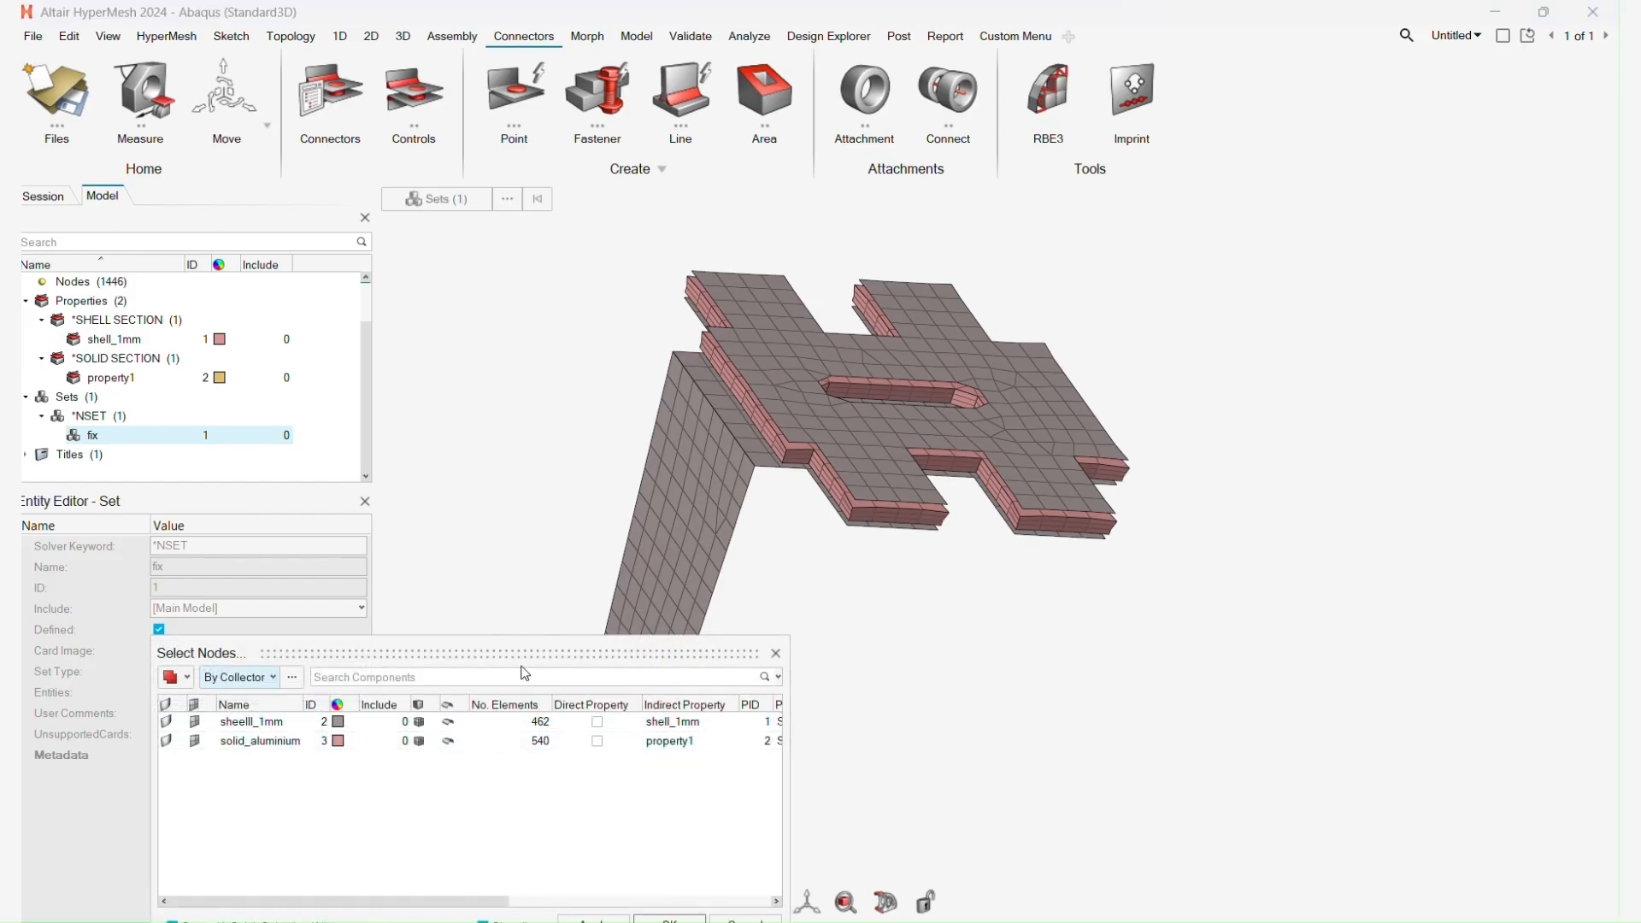
left_click(241, 678)
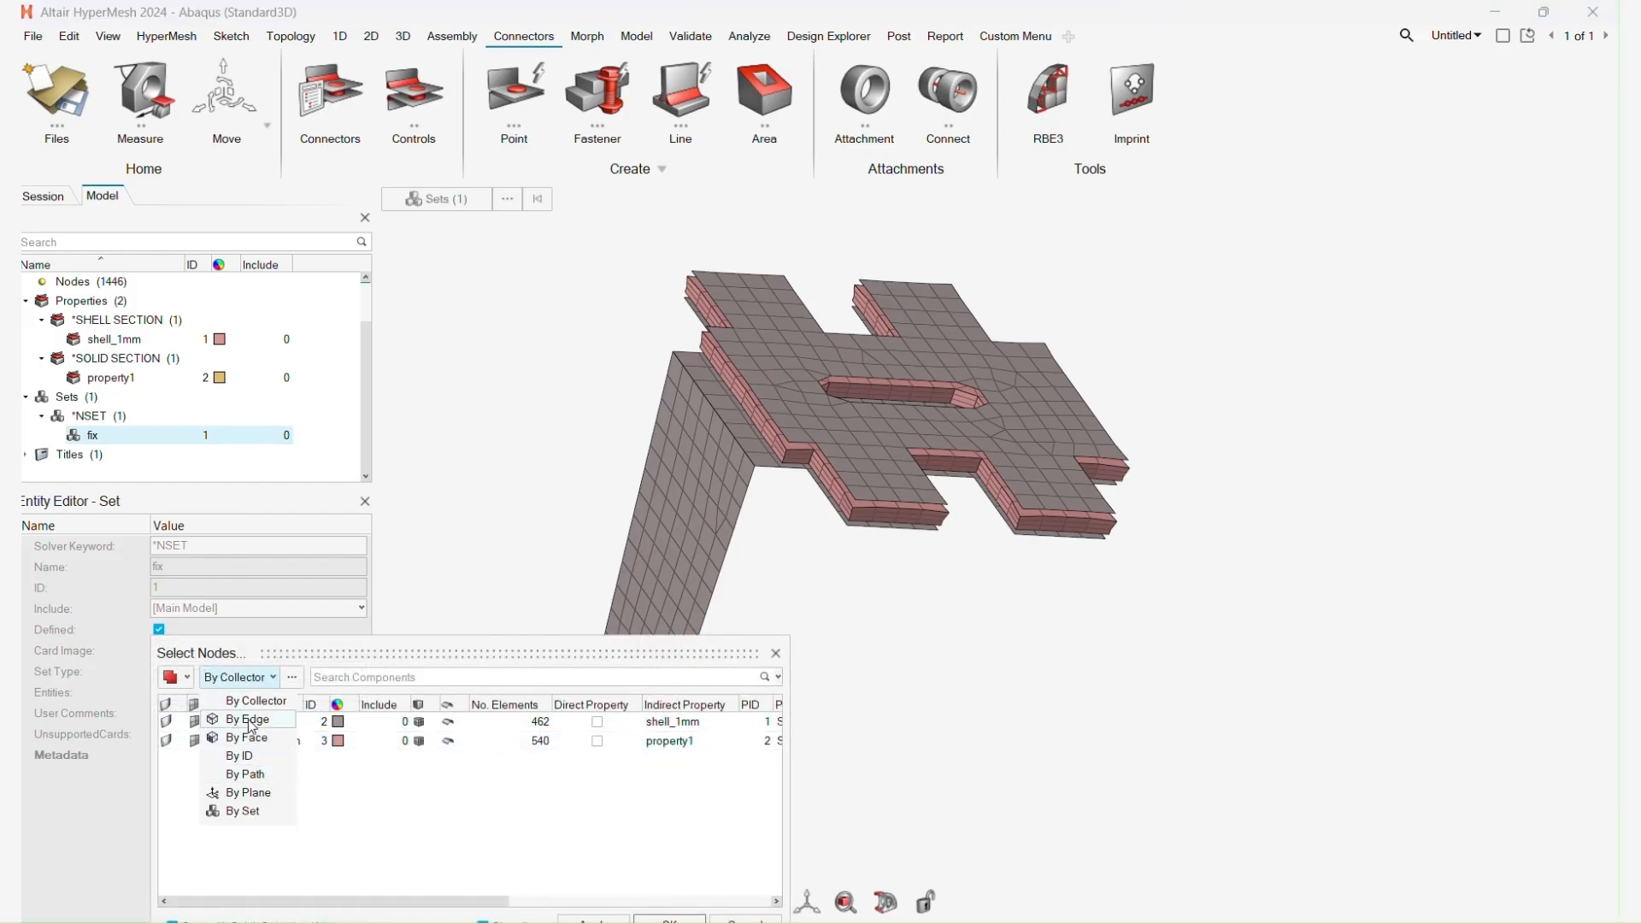
left_click(249, 720)
right_click_drag(687, 563, 840, 426)
scroll(783, 574, "up", 2)
scroll(788, 582, "up", 2)
left_click(794, 554)
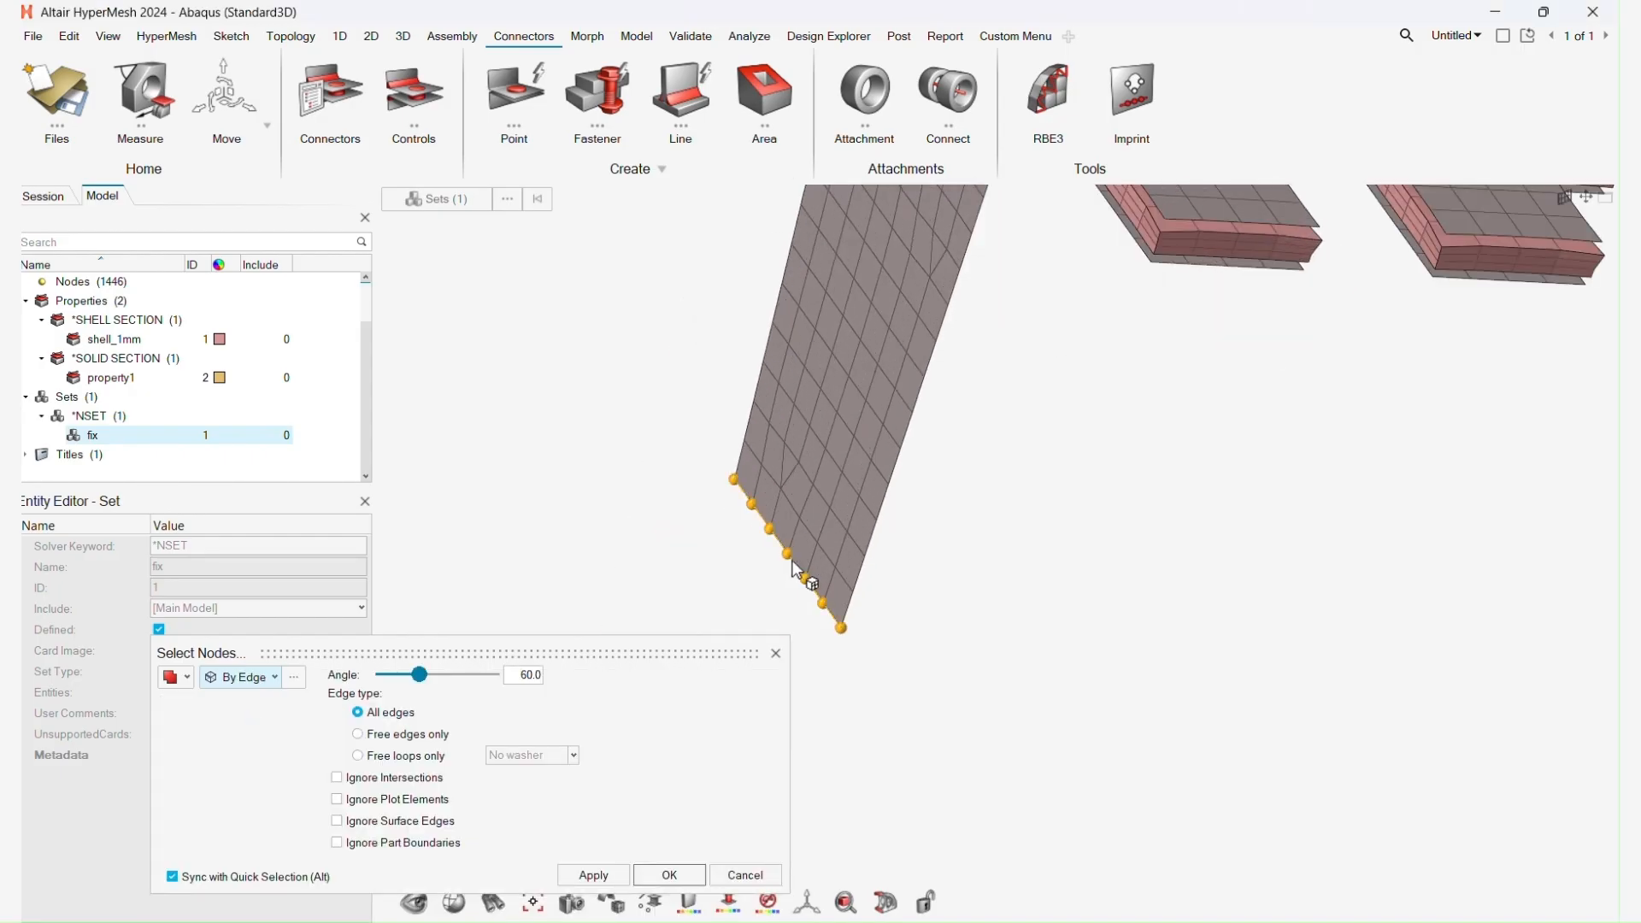
left_click(682, 876)
scroll(652, 586, "down", 4)
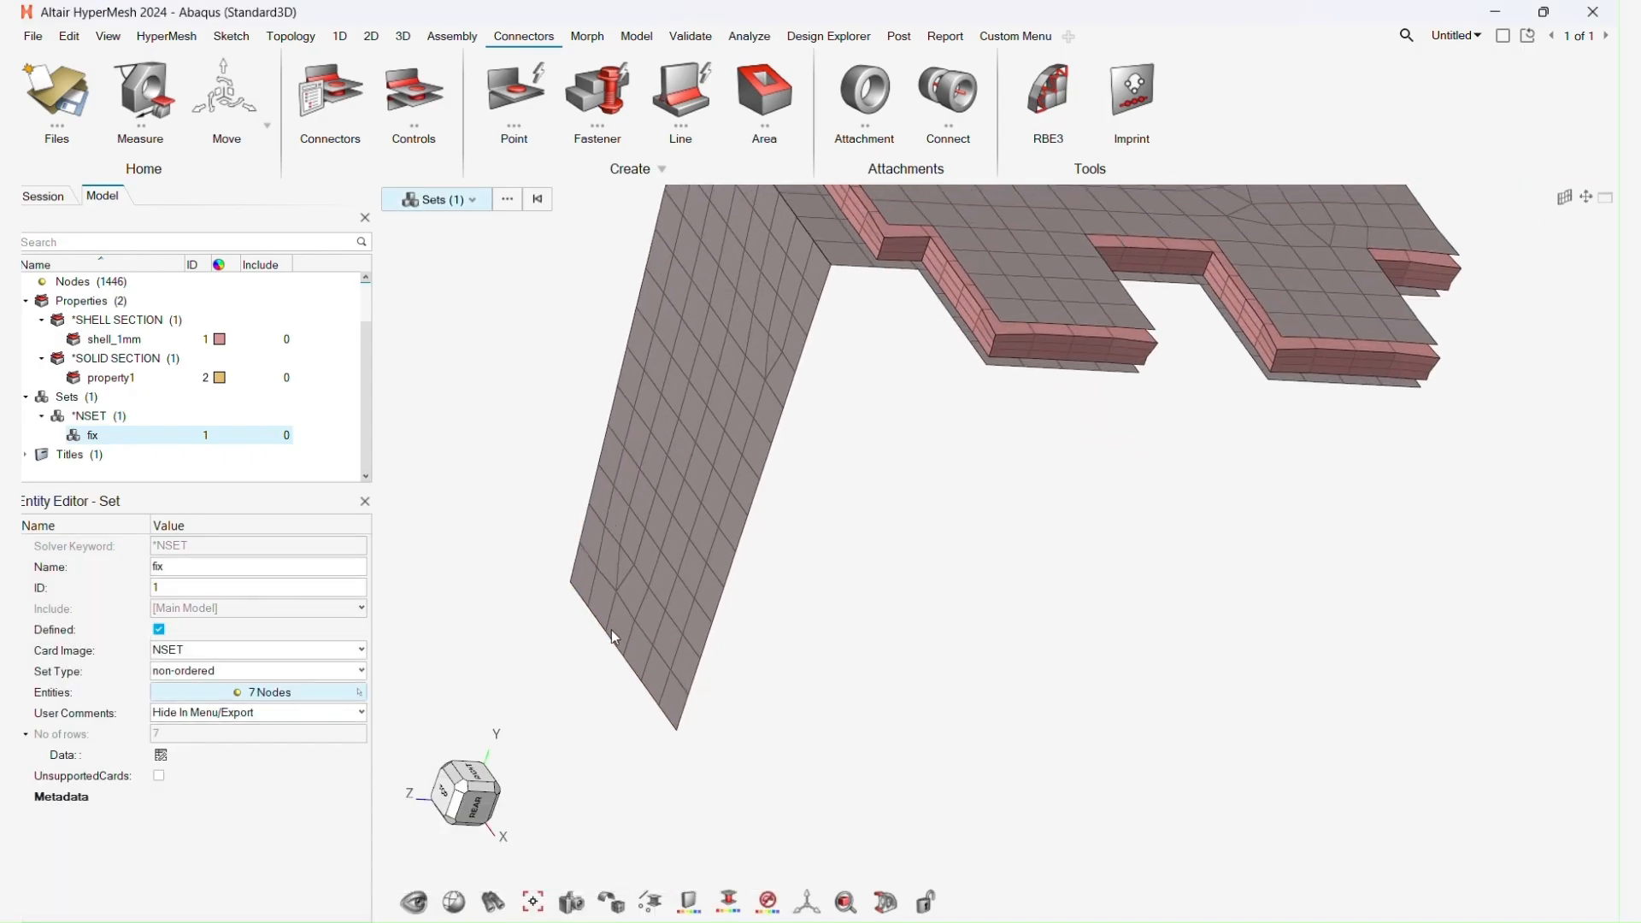
right_click_drag(656, 603, 635, 589)
key("q")
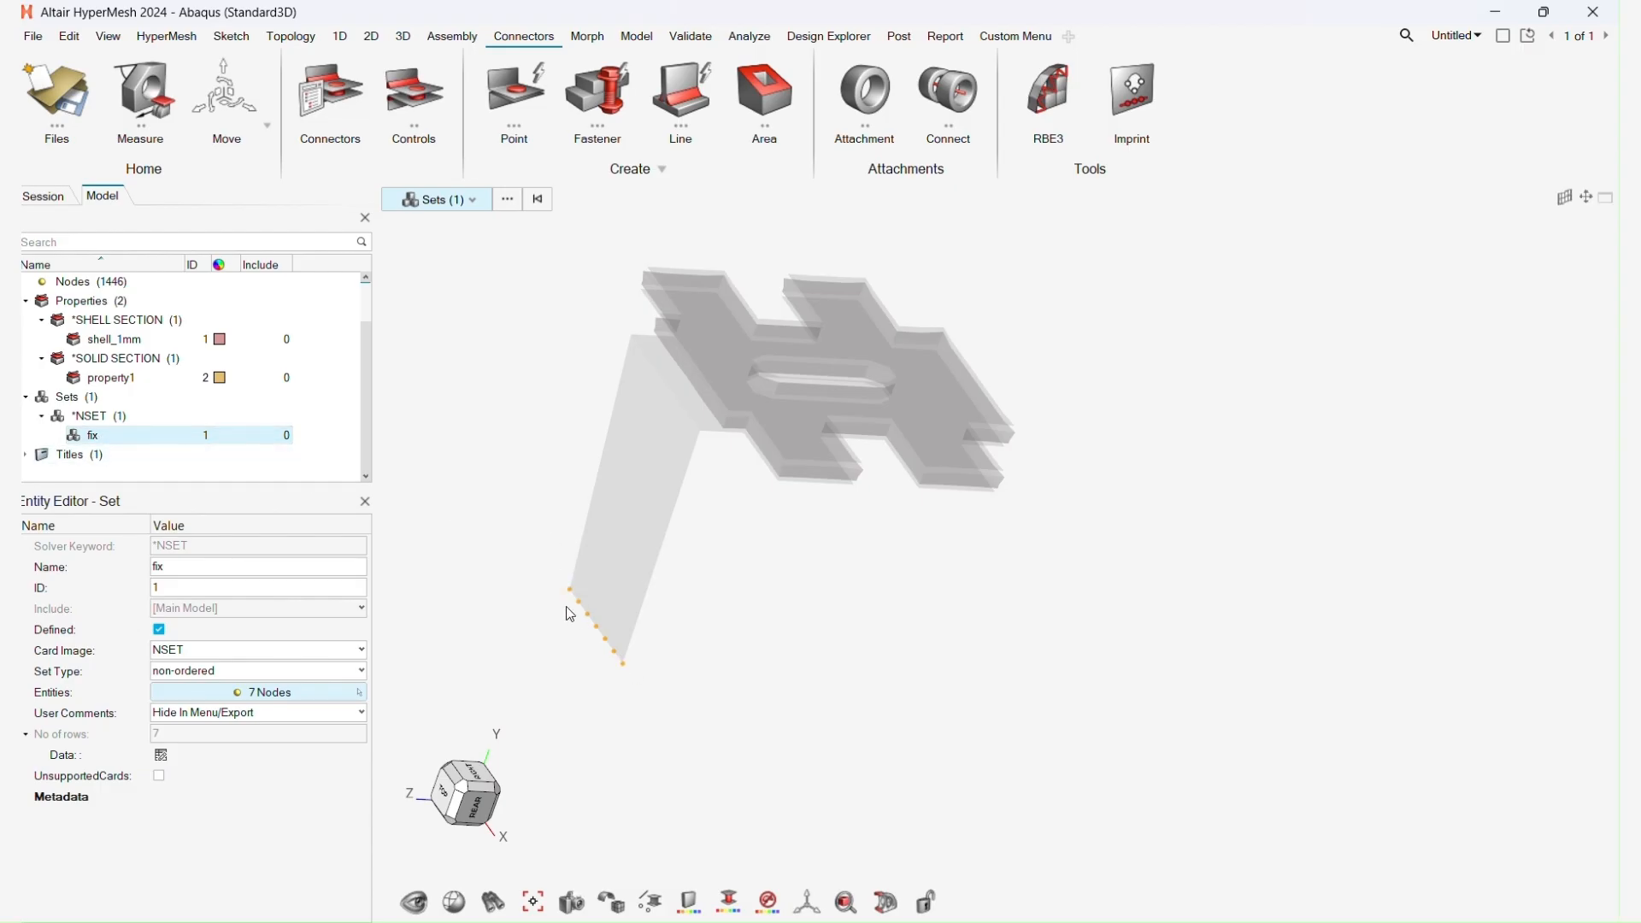
key("q")
right_click_drag(601, 510, 545, 553)
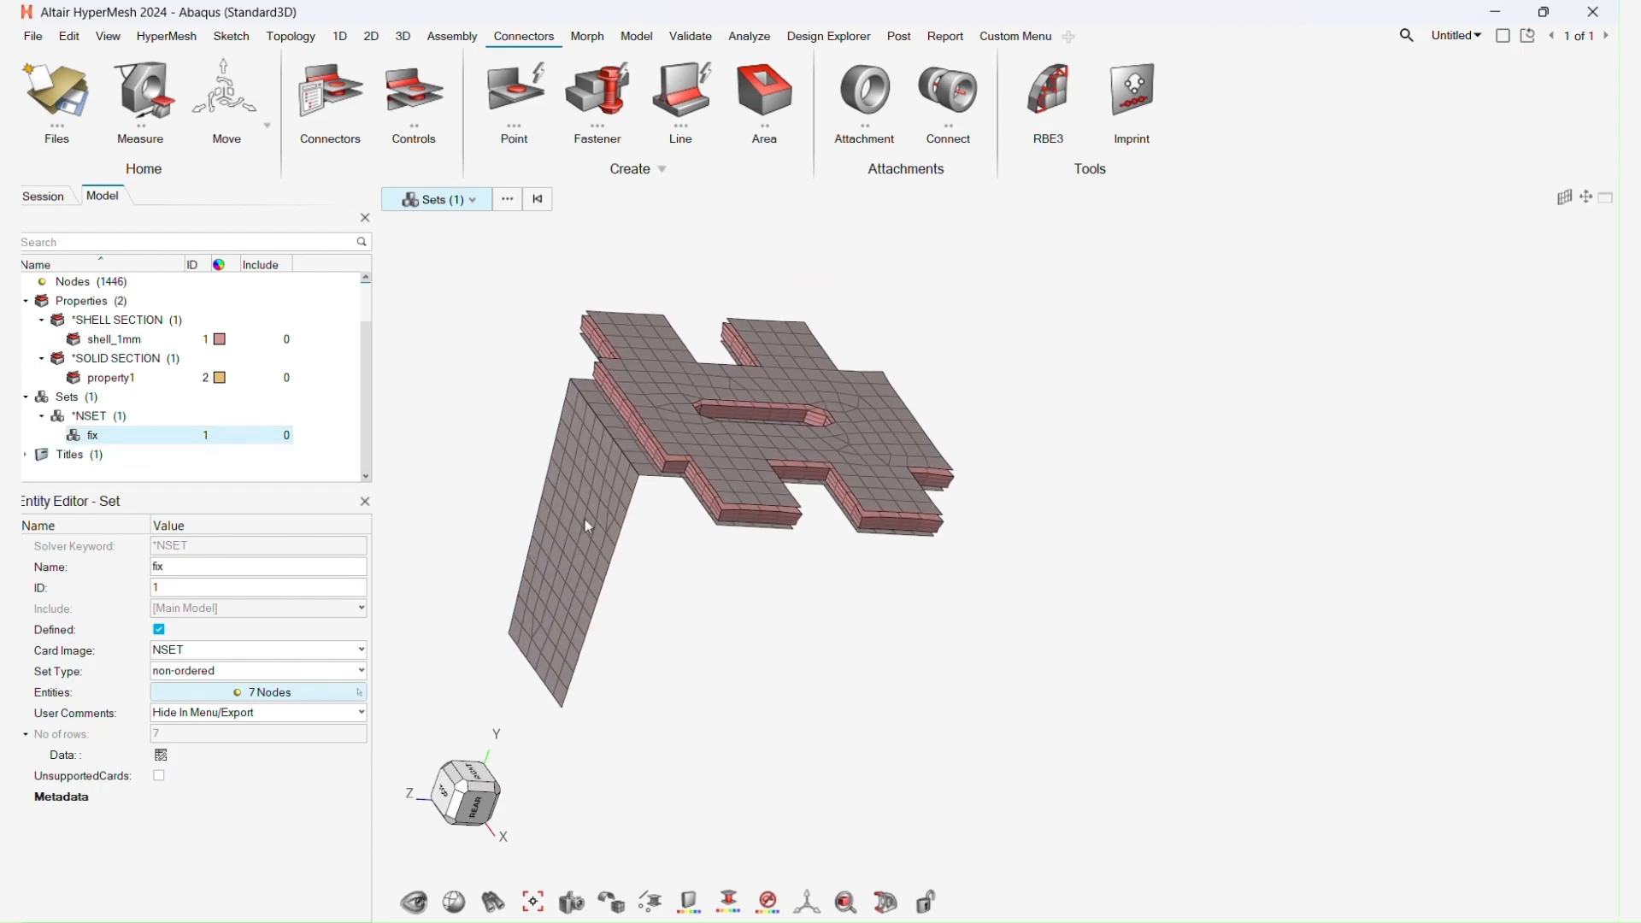
Duplicate the fix node set and name the copy load.
right_click(100, 441)
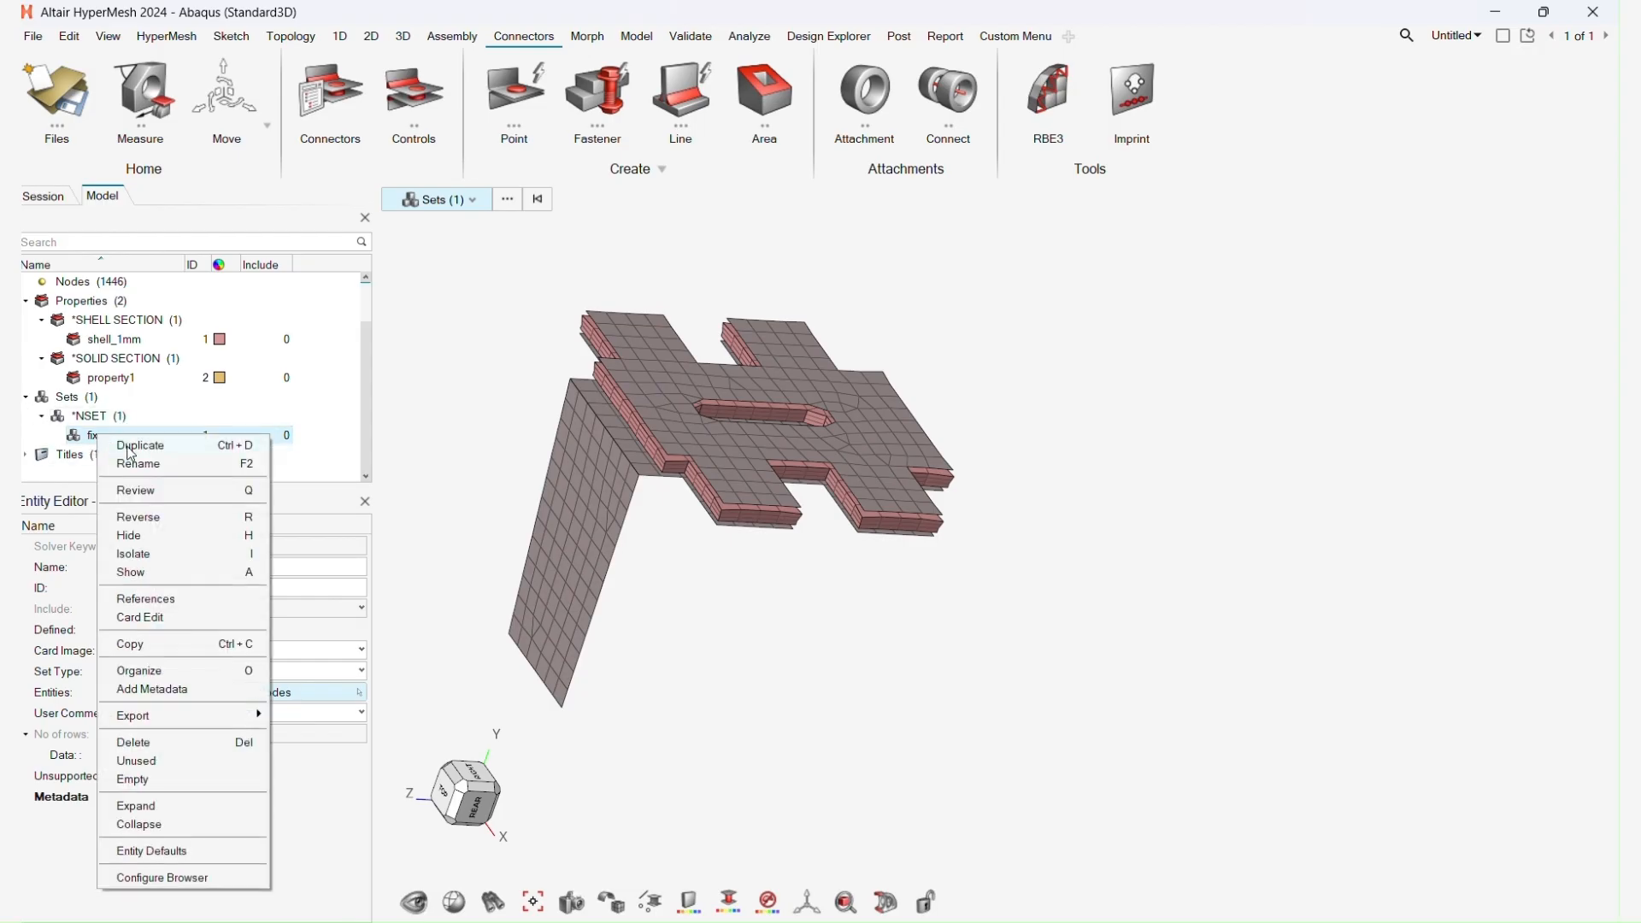
left_click(136, 446)
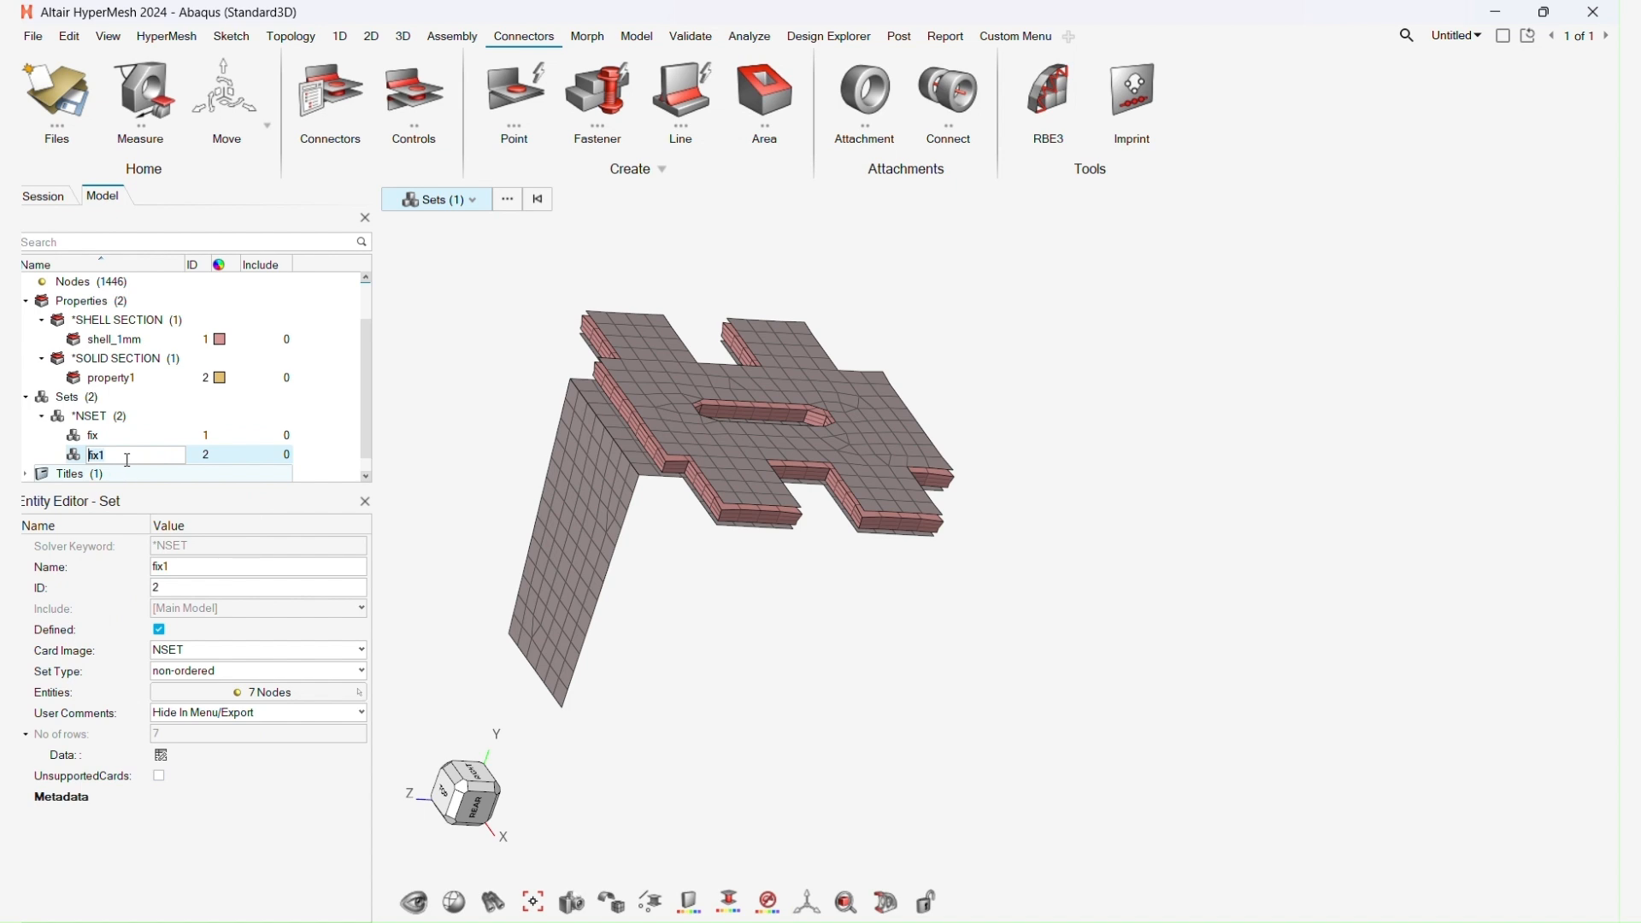
key("Return")
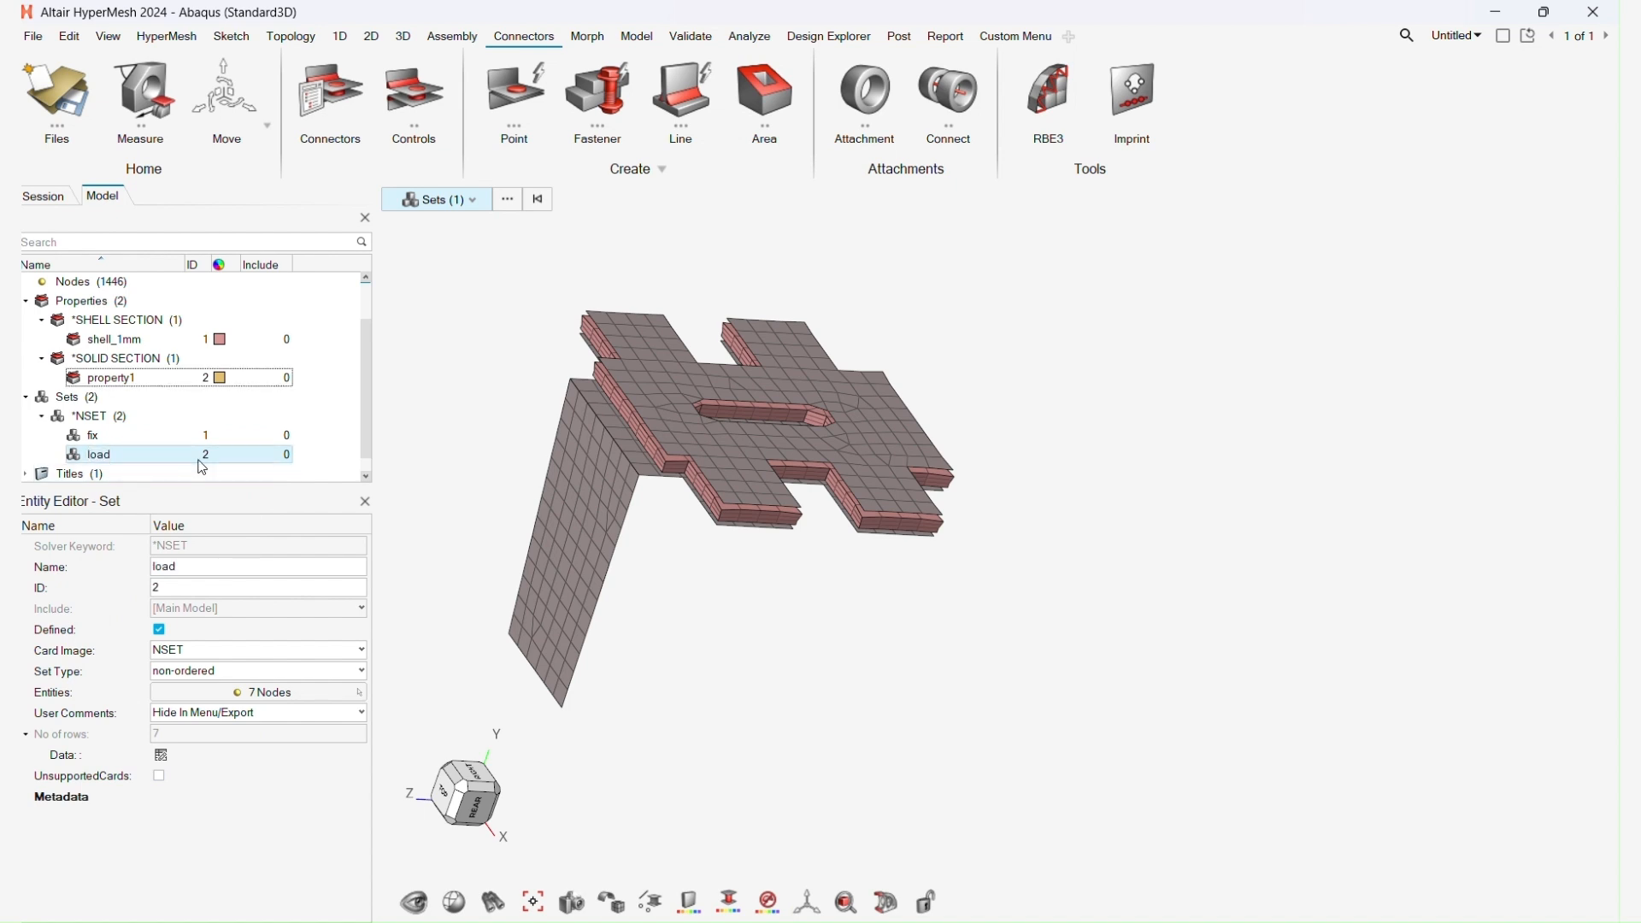
Replace the nodes in the load set with those along the far end edge of the upper sheet.
left_click(322, 695)
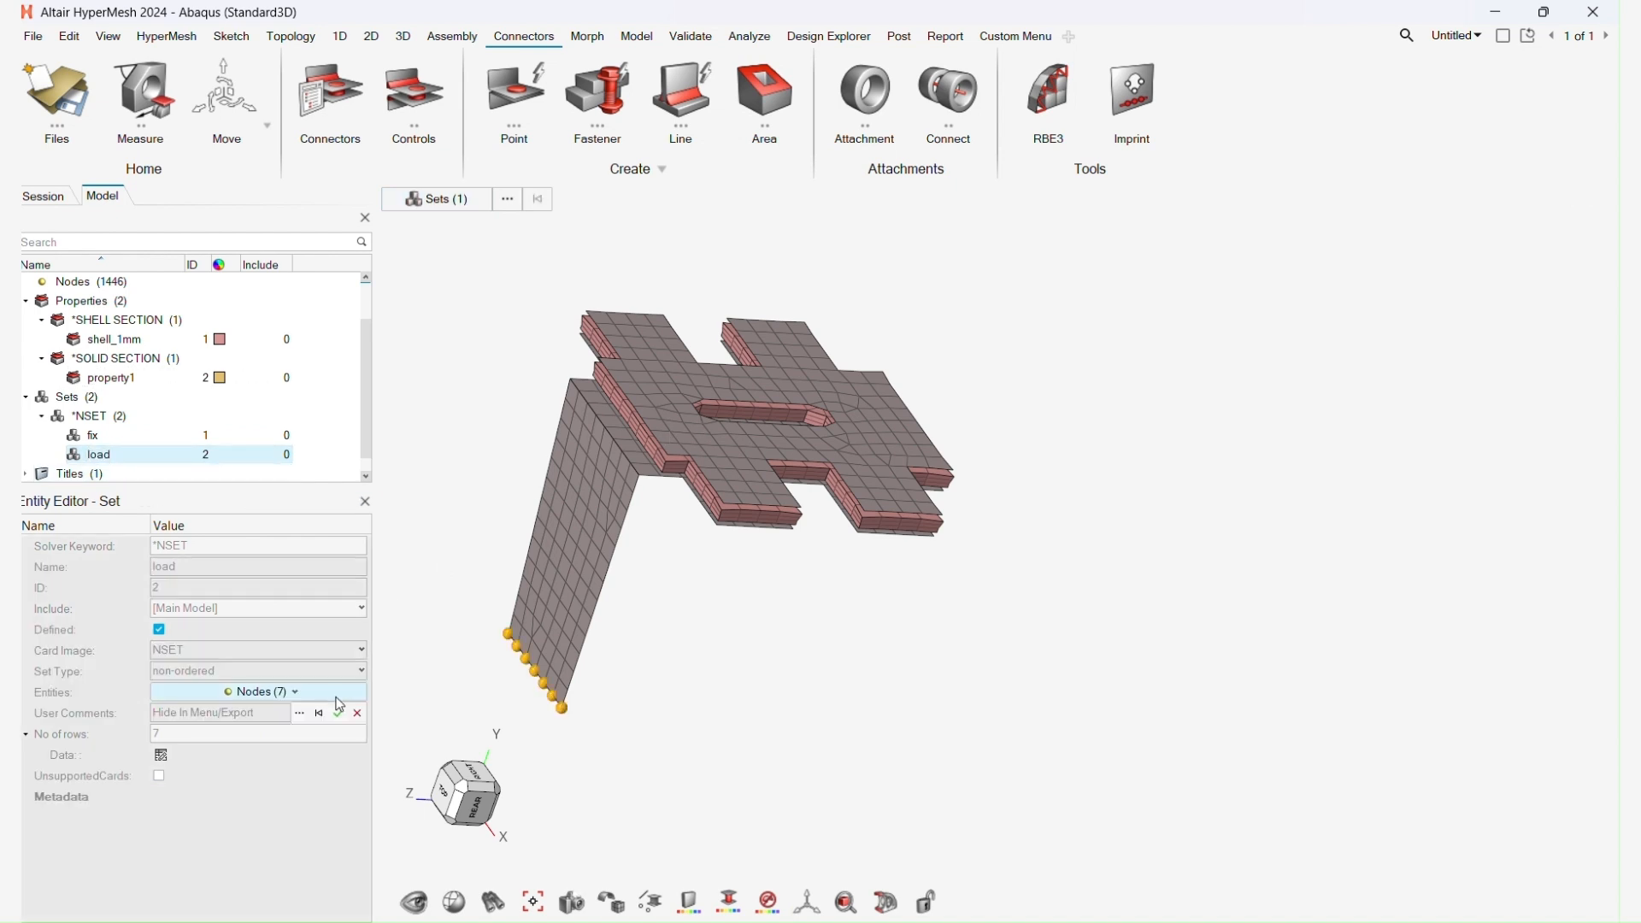
scroll(859, 445, "up", 4)
left_click(774, 382)
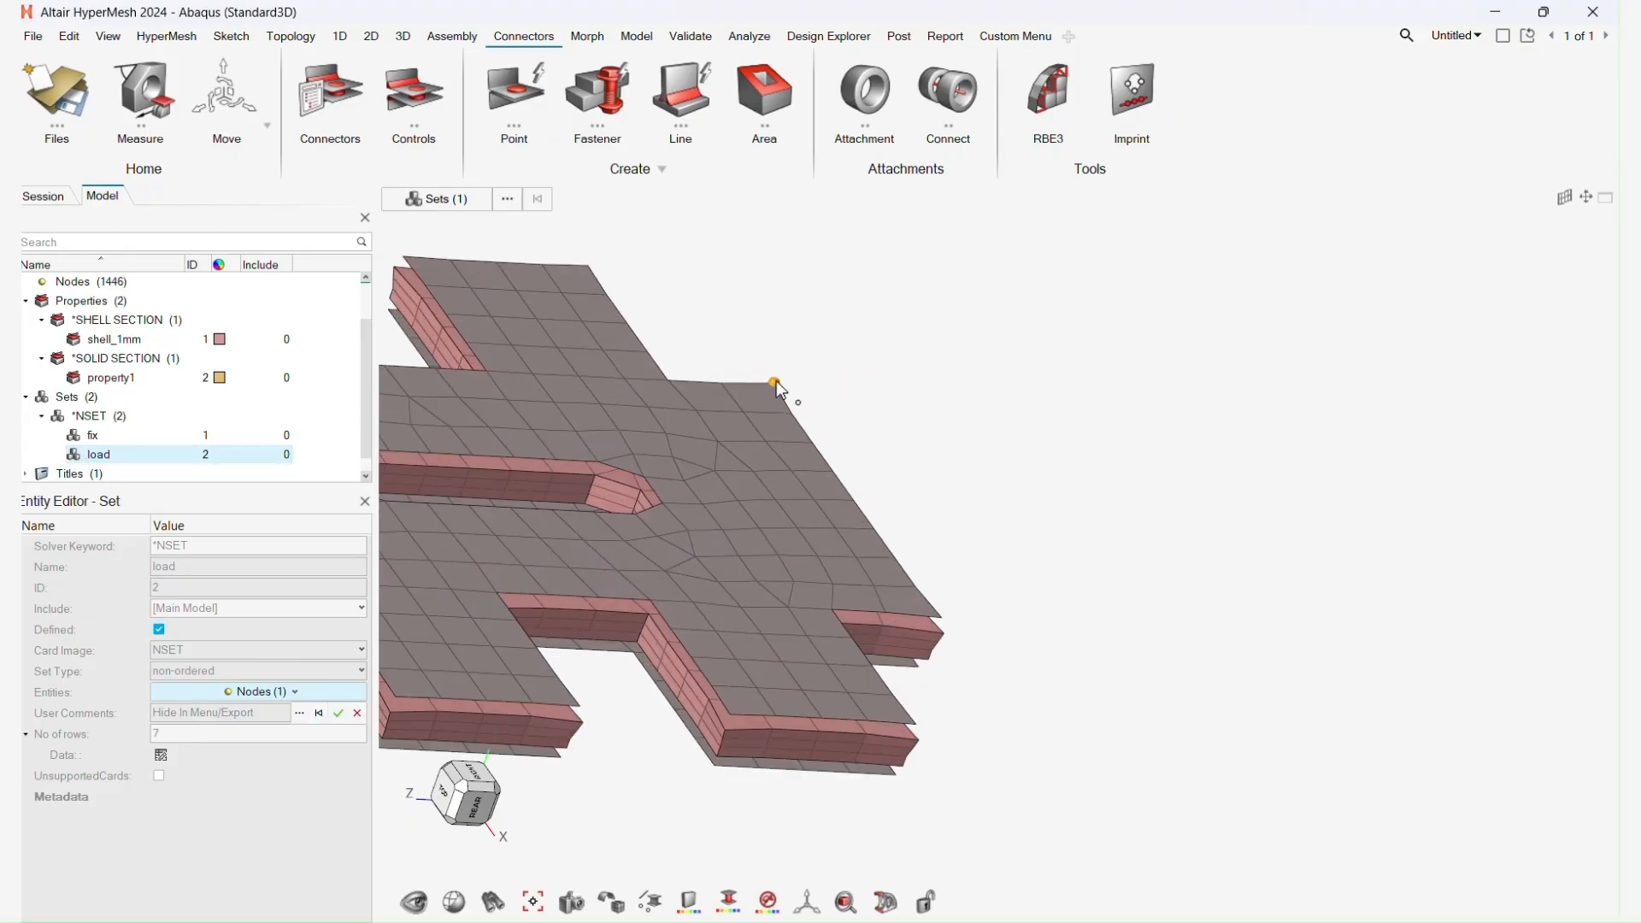
left_click(792, 413)
left_click(916, 593)
left_click(937, 619)
left_click(760, 581)
middle_click(786, 578)
scroll(964, 463, "down", 5)
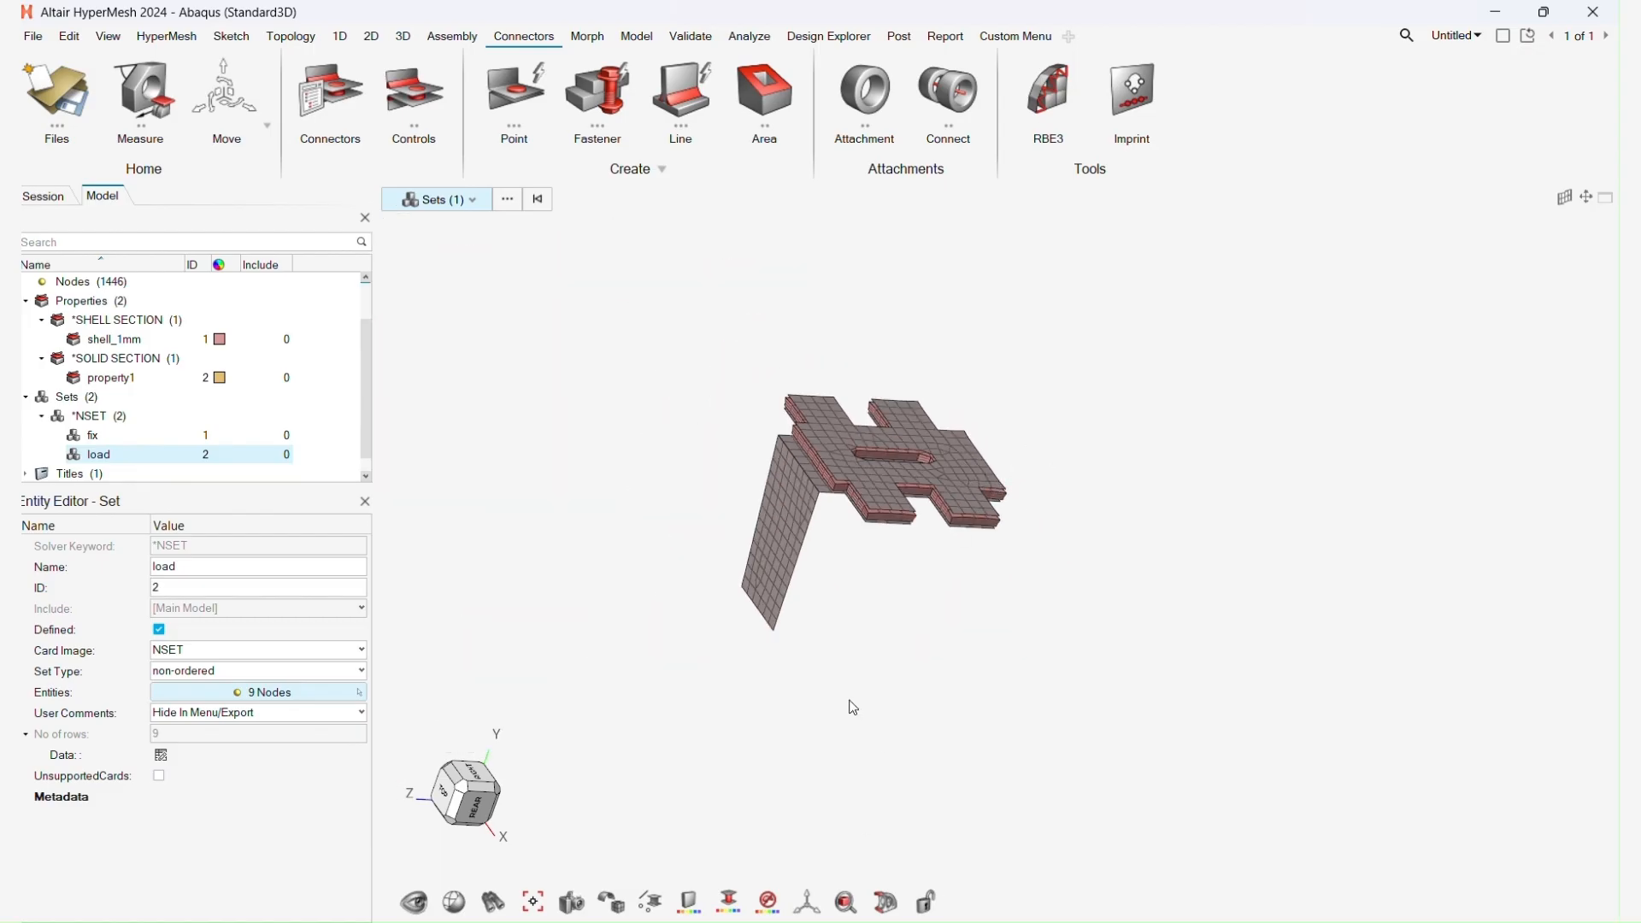
right_click_drag(745, 565, 624, 453)
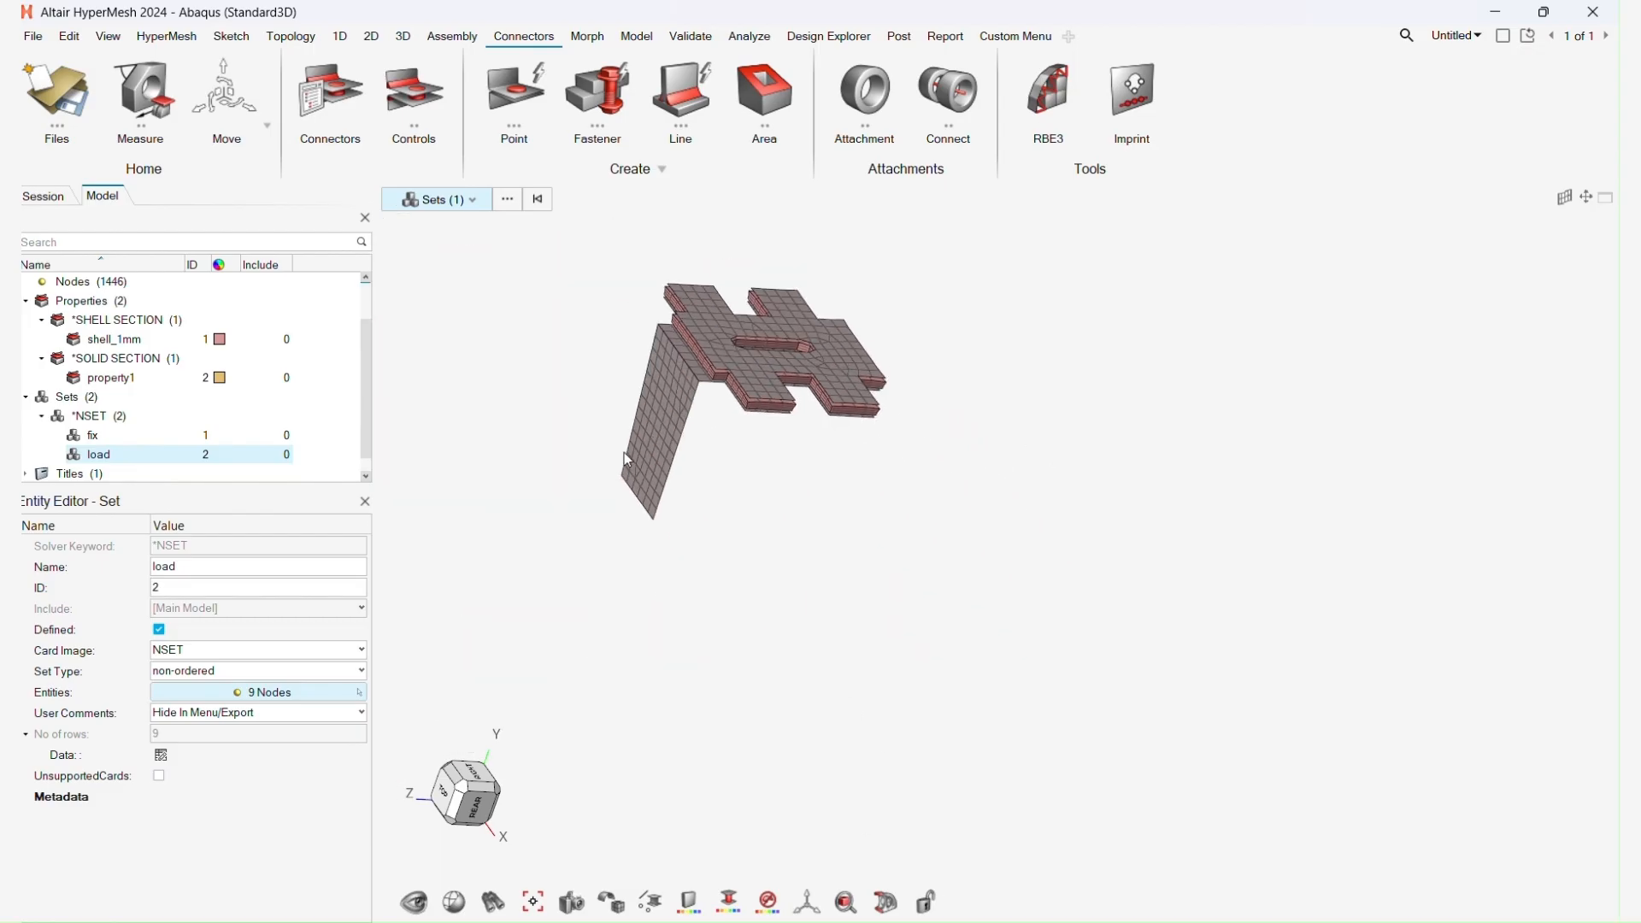
Collapse the property and material lists, and create a load collector with the HISTORY card image.
left_click(26, 397)
left_click(25, 301)
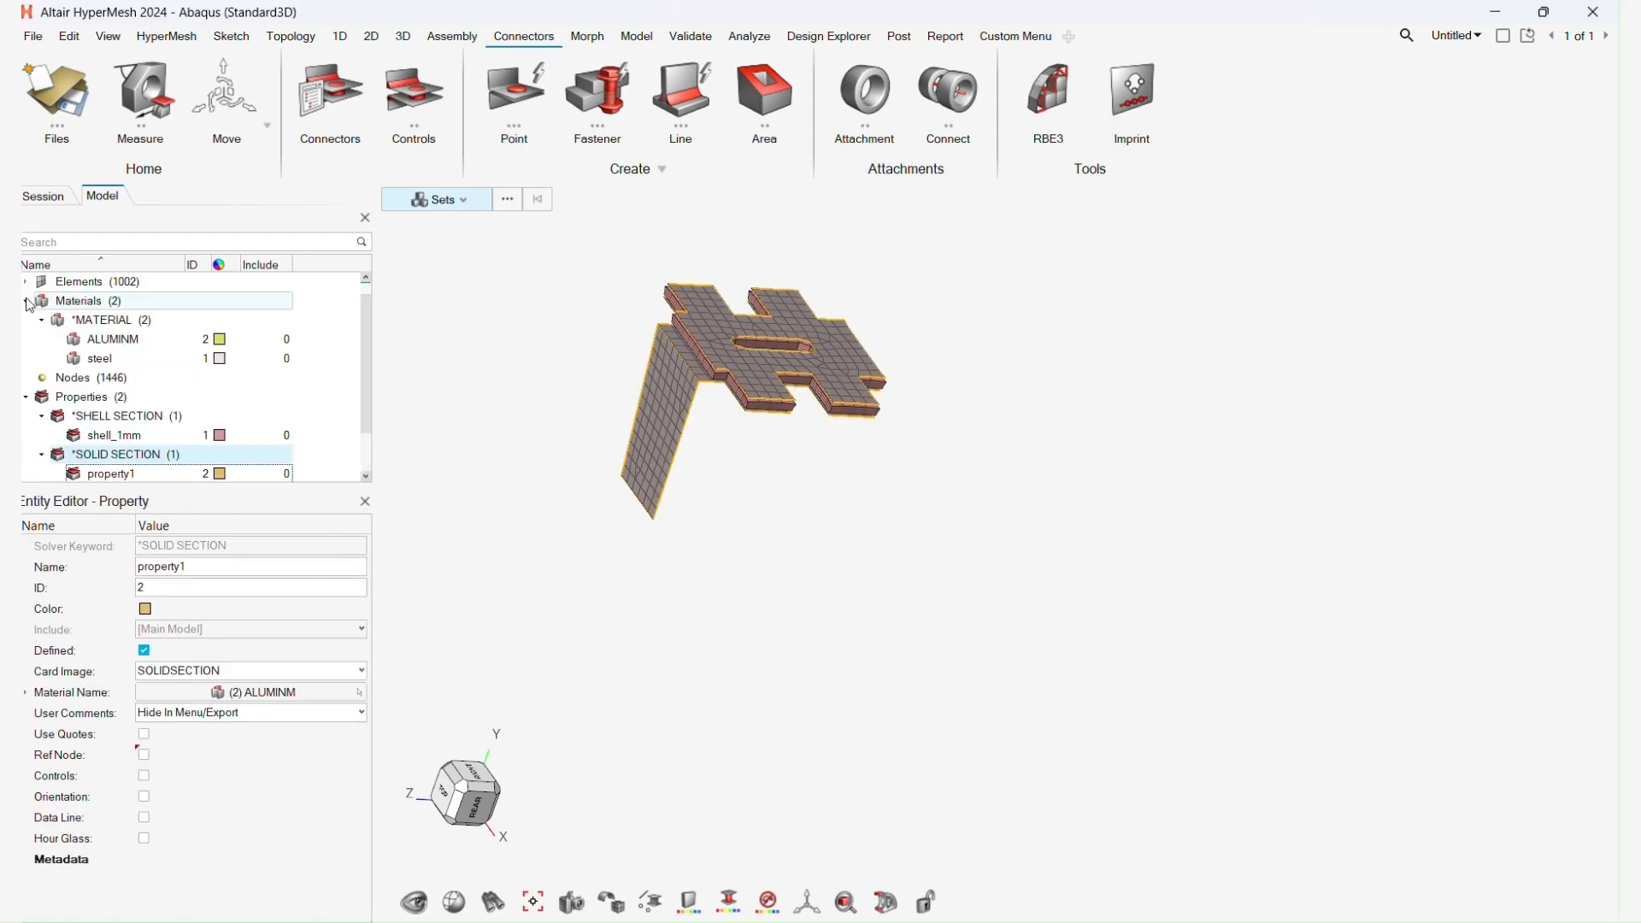
left_click(26, 396)
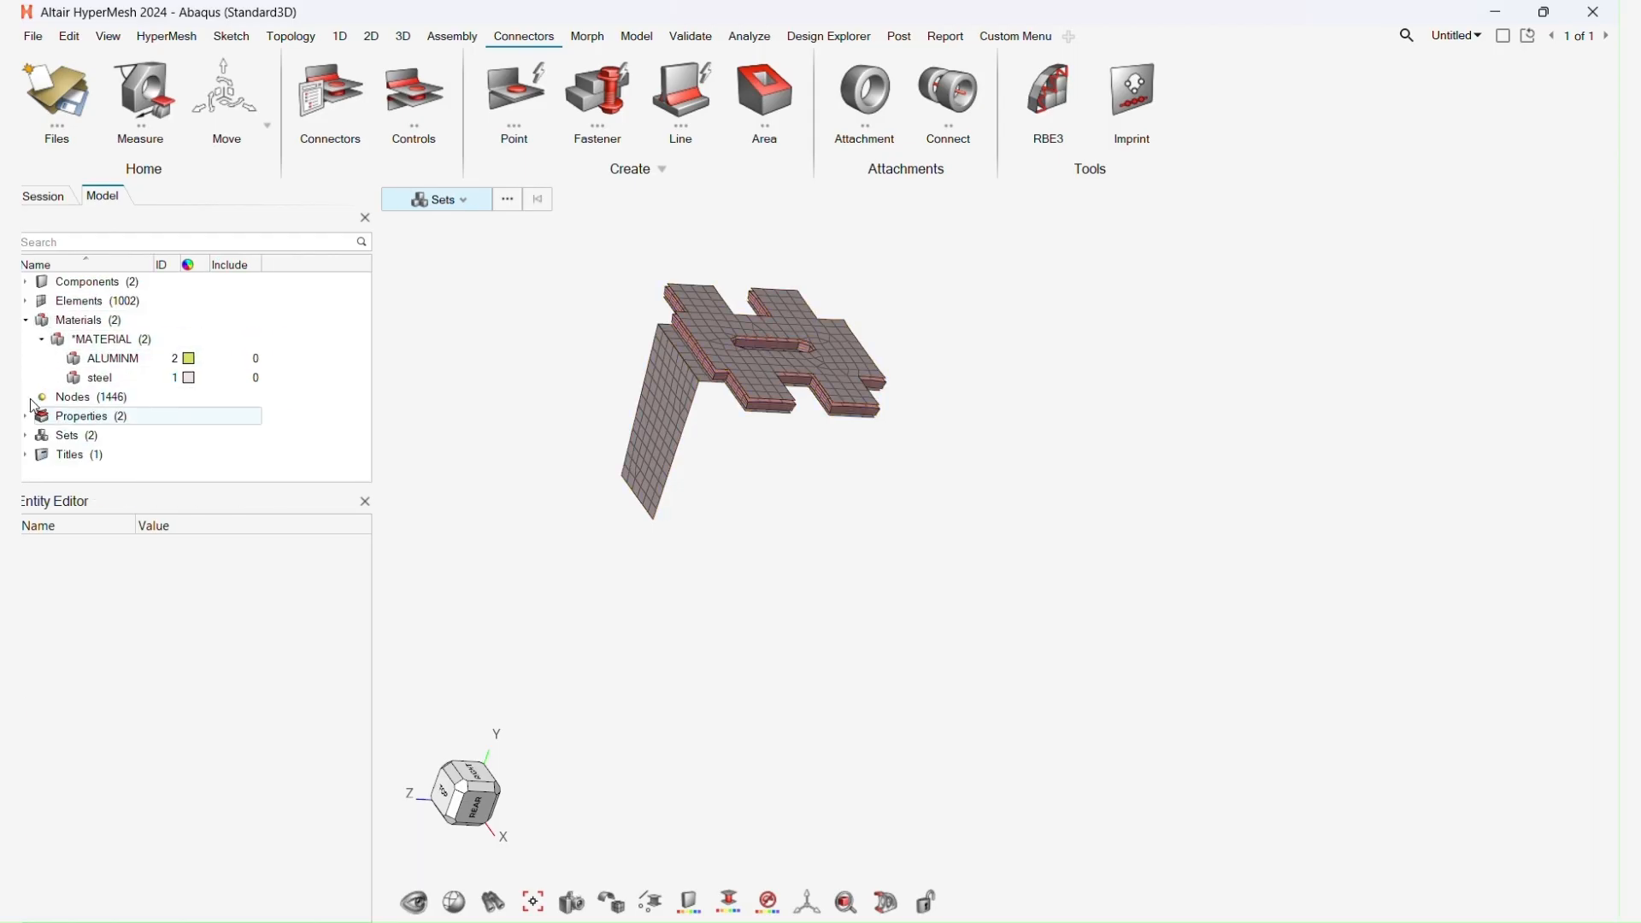
left_click(26, 320)
right_click(326, 383)
mouse_move(376, 351)
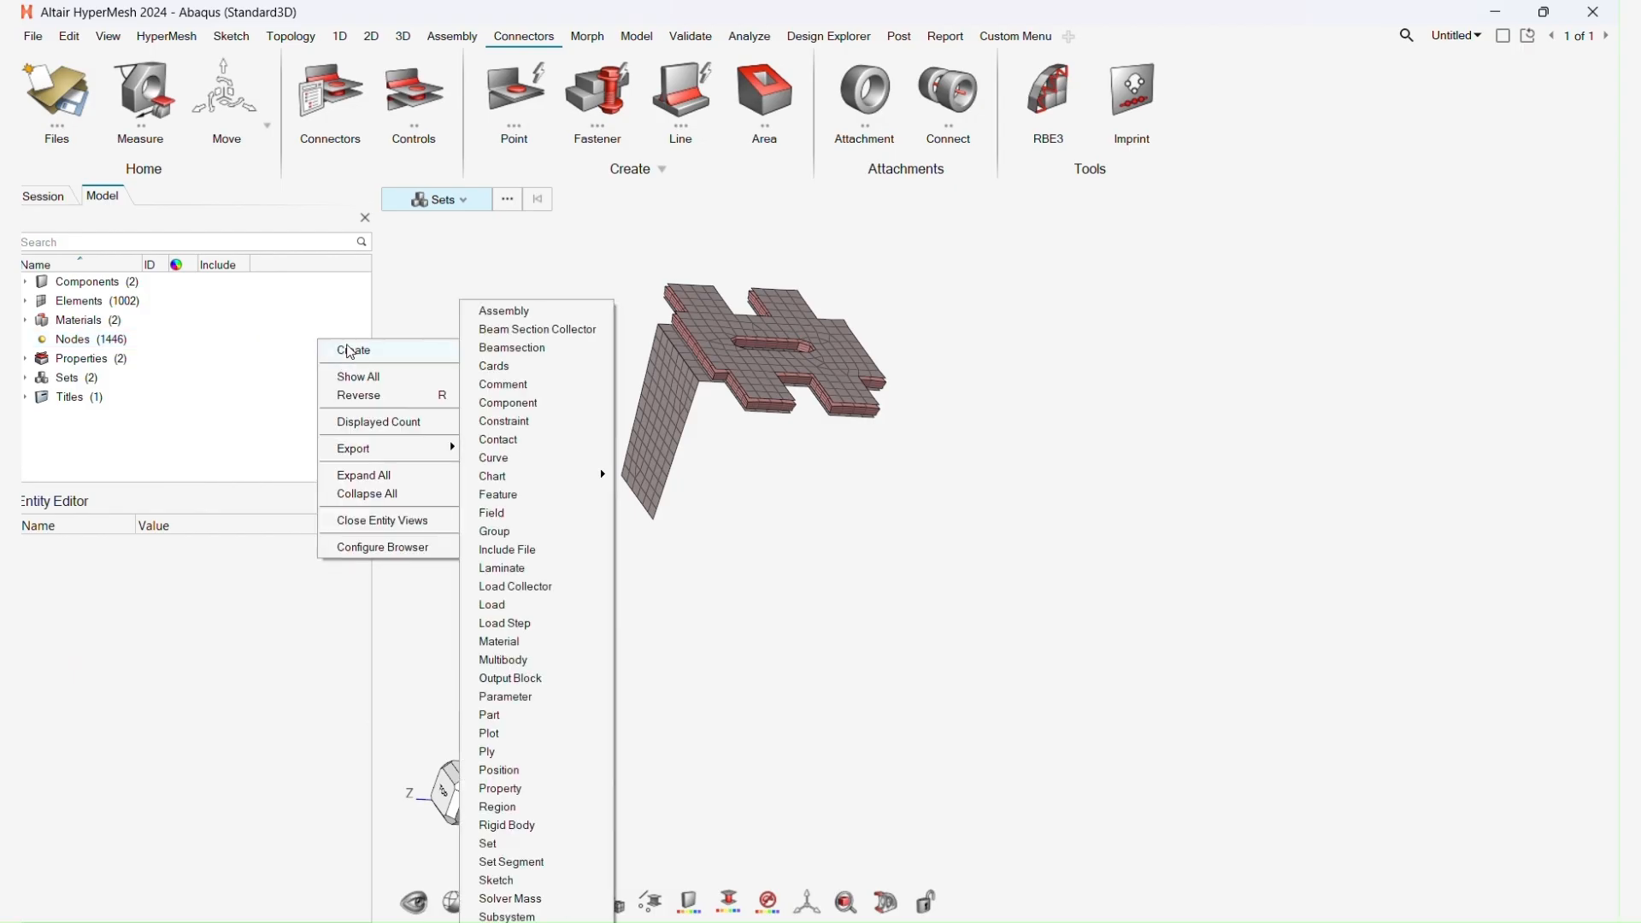
left_click(535, 591)
left_click(284, 637)
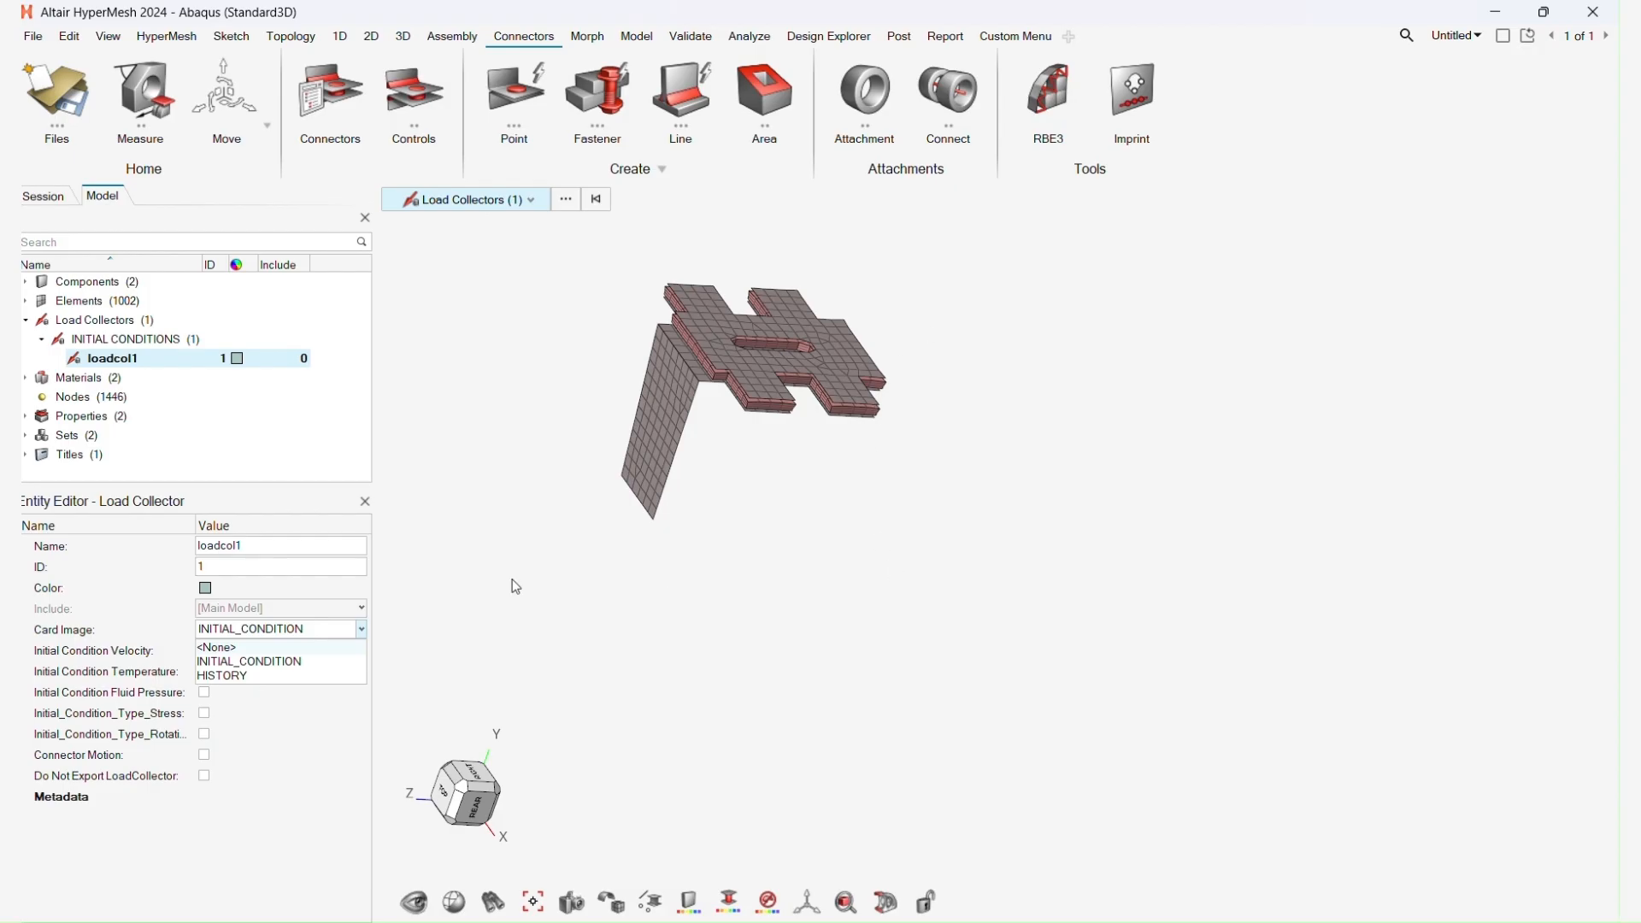
left_click(239, 677)
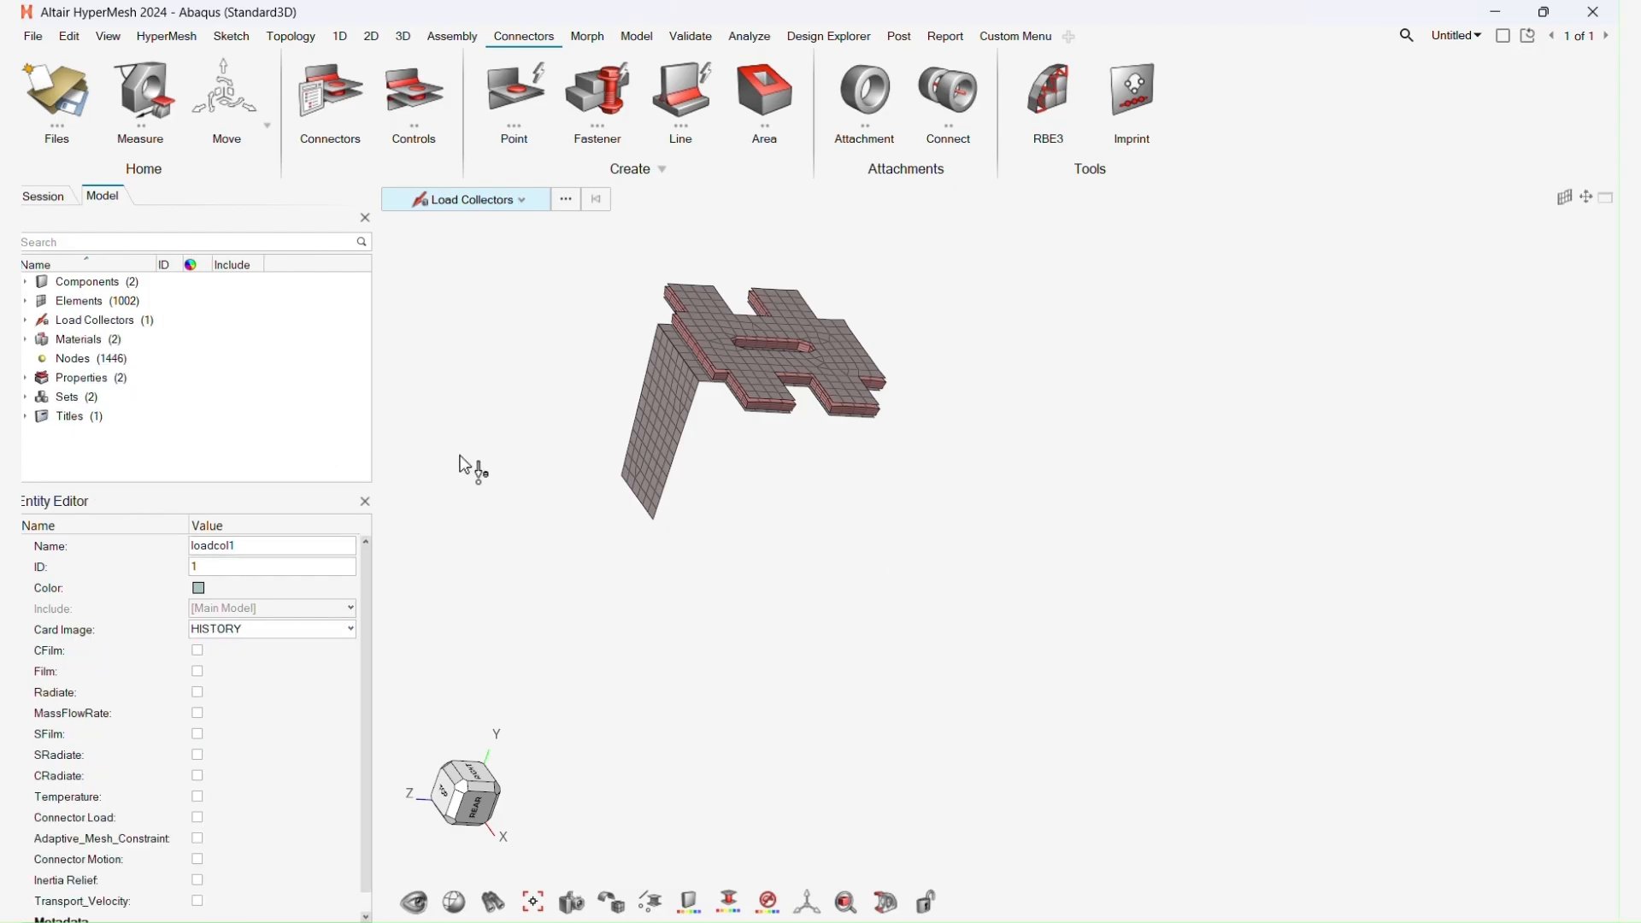
Expand the load collectors down to the entry in the HISTORY group.
right_click_drag(606, 461, 601, 509)
scroll(670, 469, "up", 2)
scroll(670, 469, "down", 3)
right_click_drag(700, 470, 755, 418)
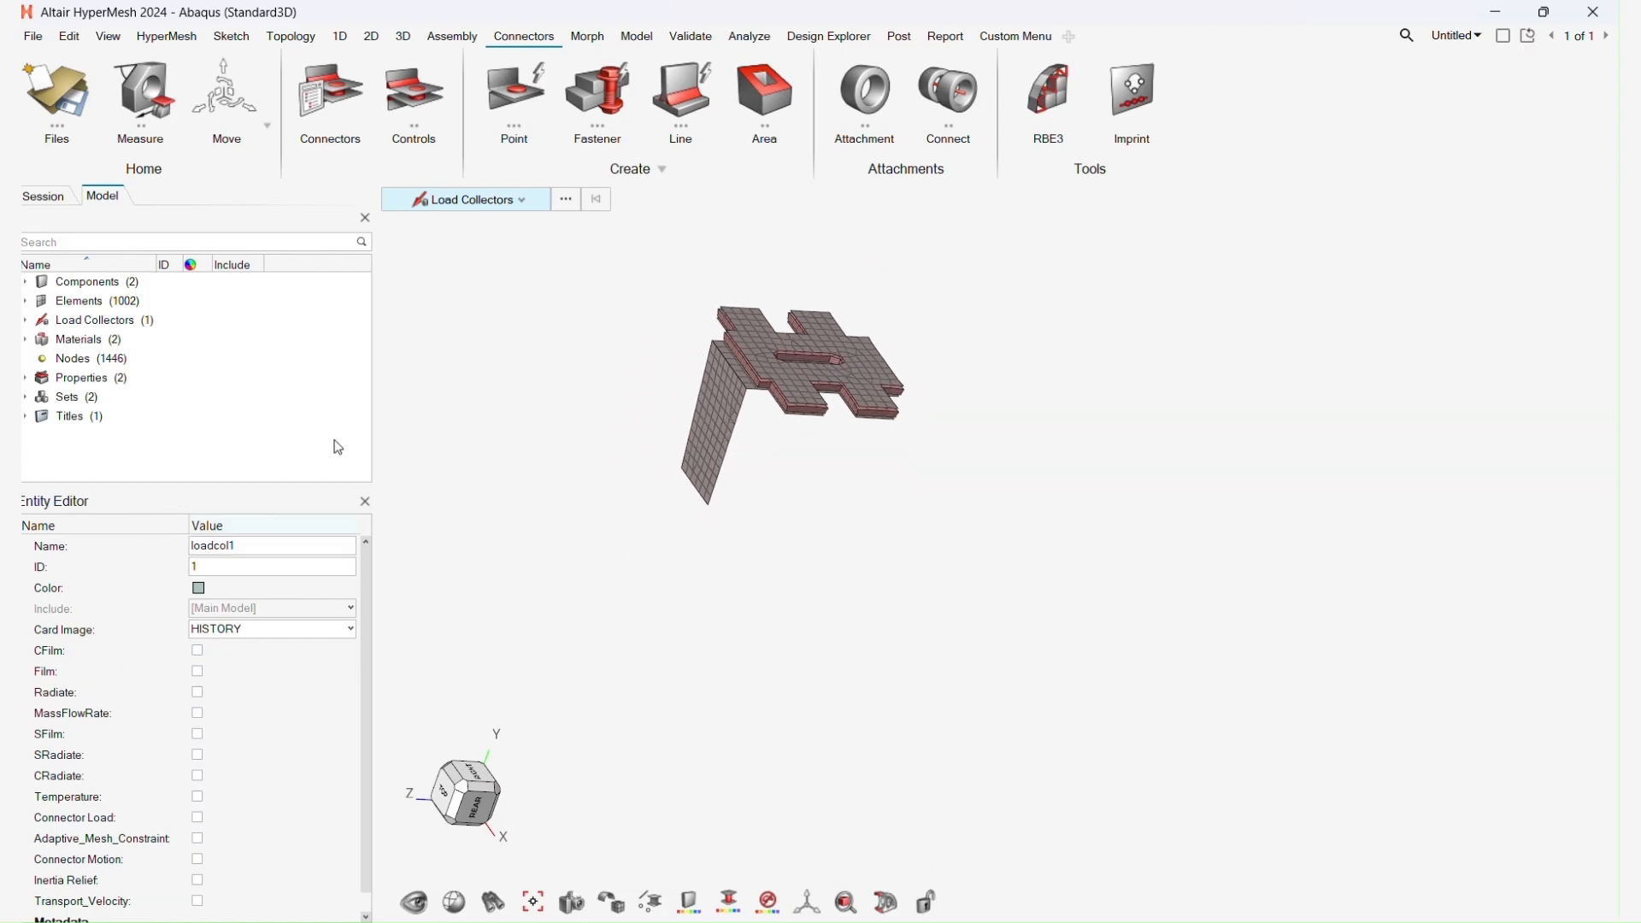
left_click(27, 321)
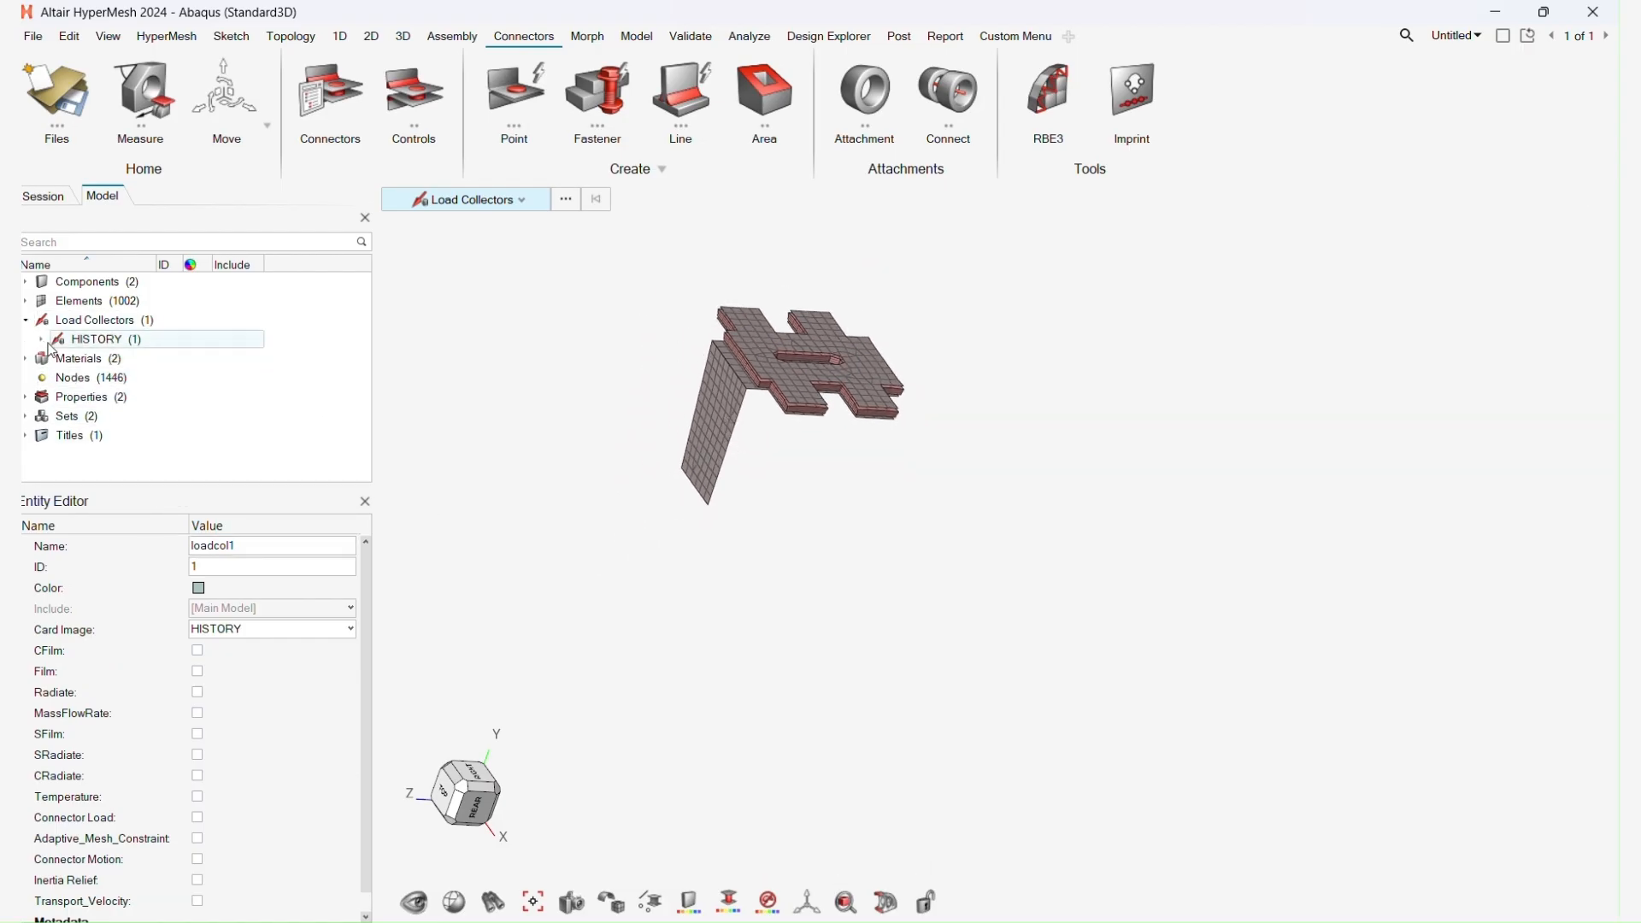
left_click(41, 339)
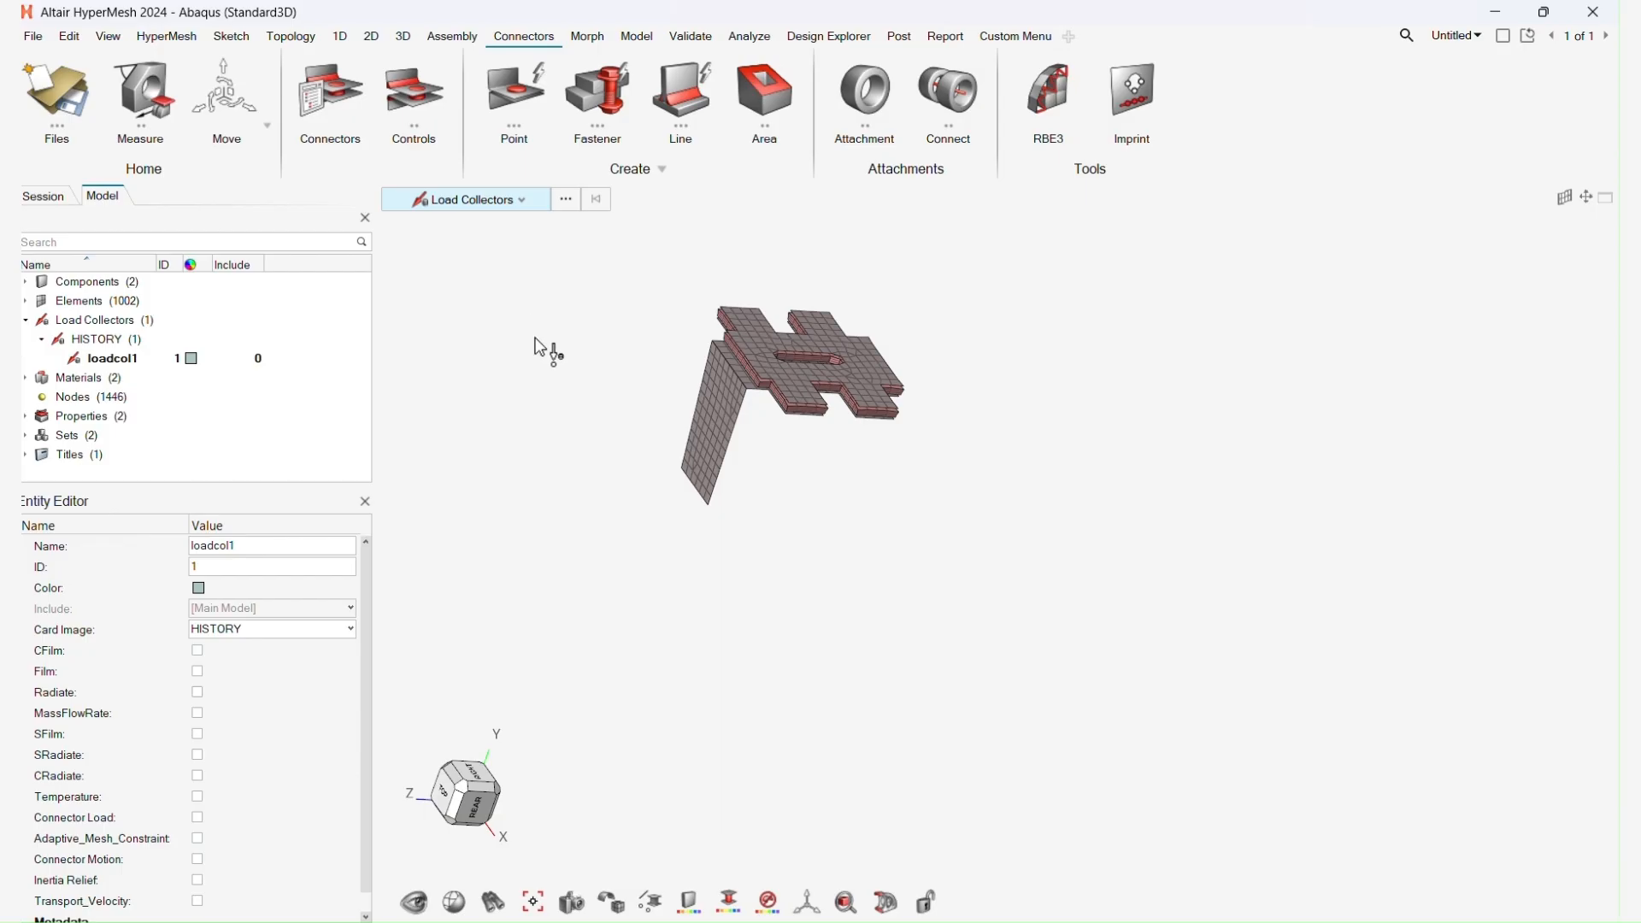
left_click(673, 39)
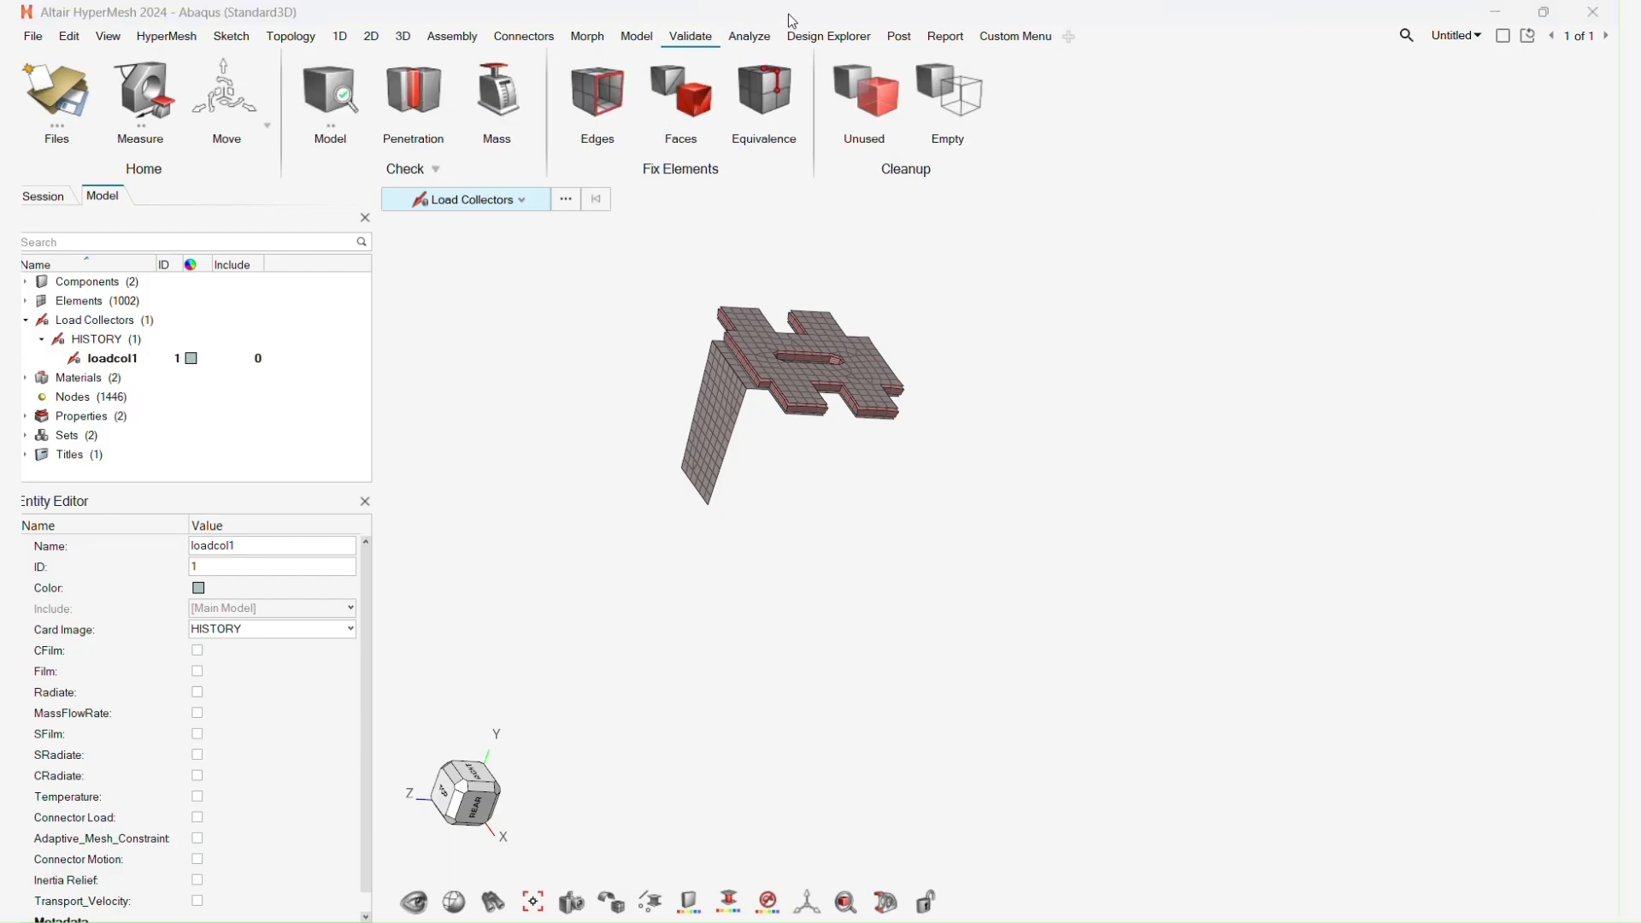
left_click(645, 41)
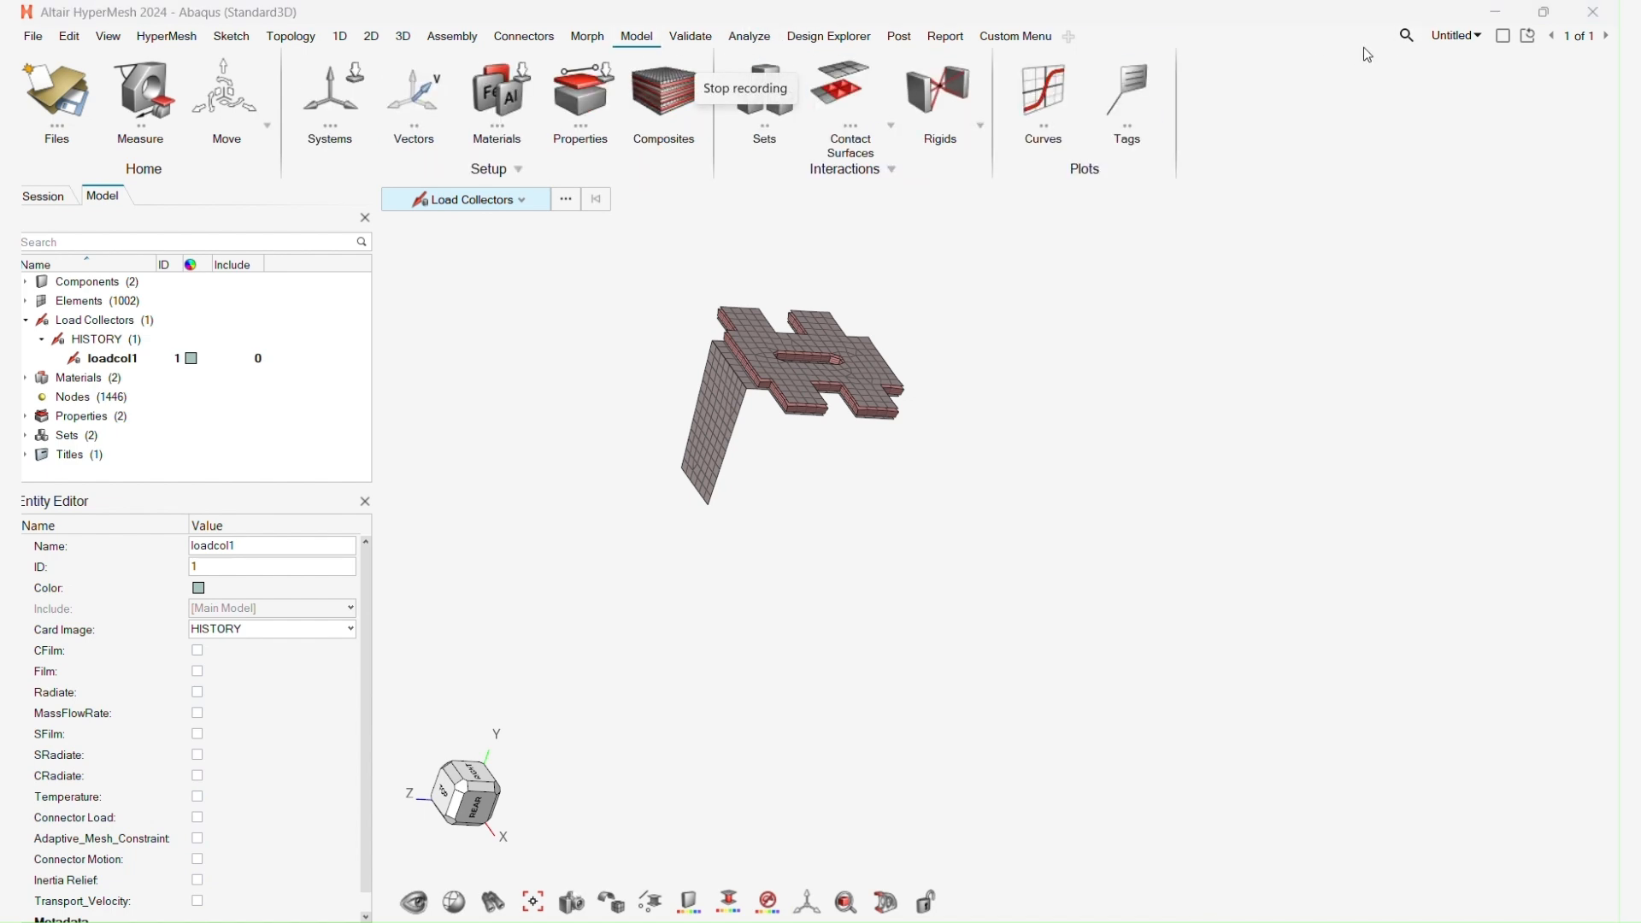
left_click(1496, 12)
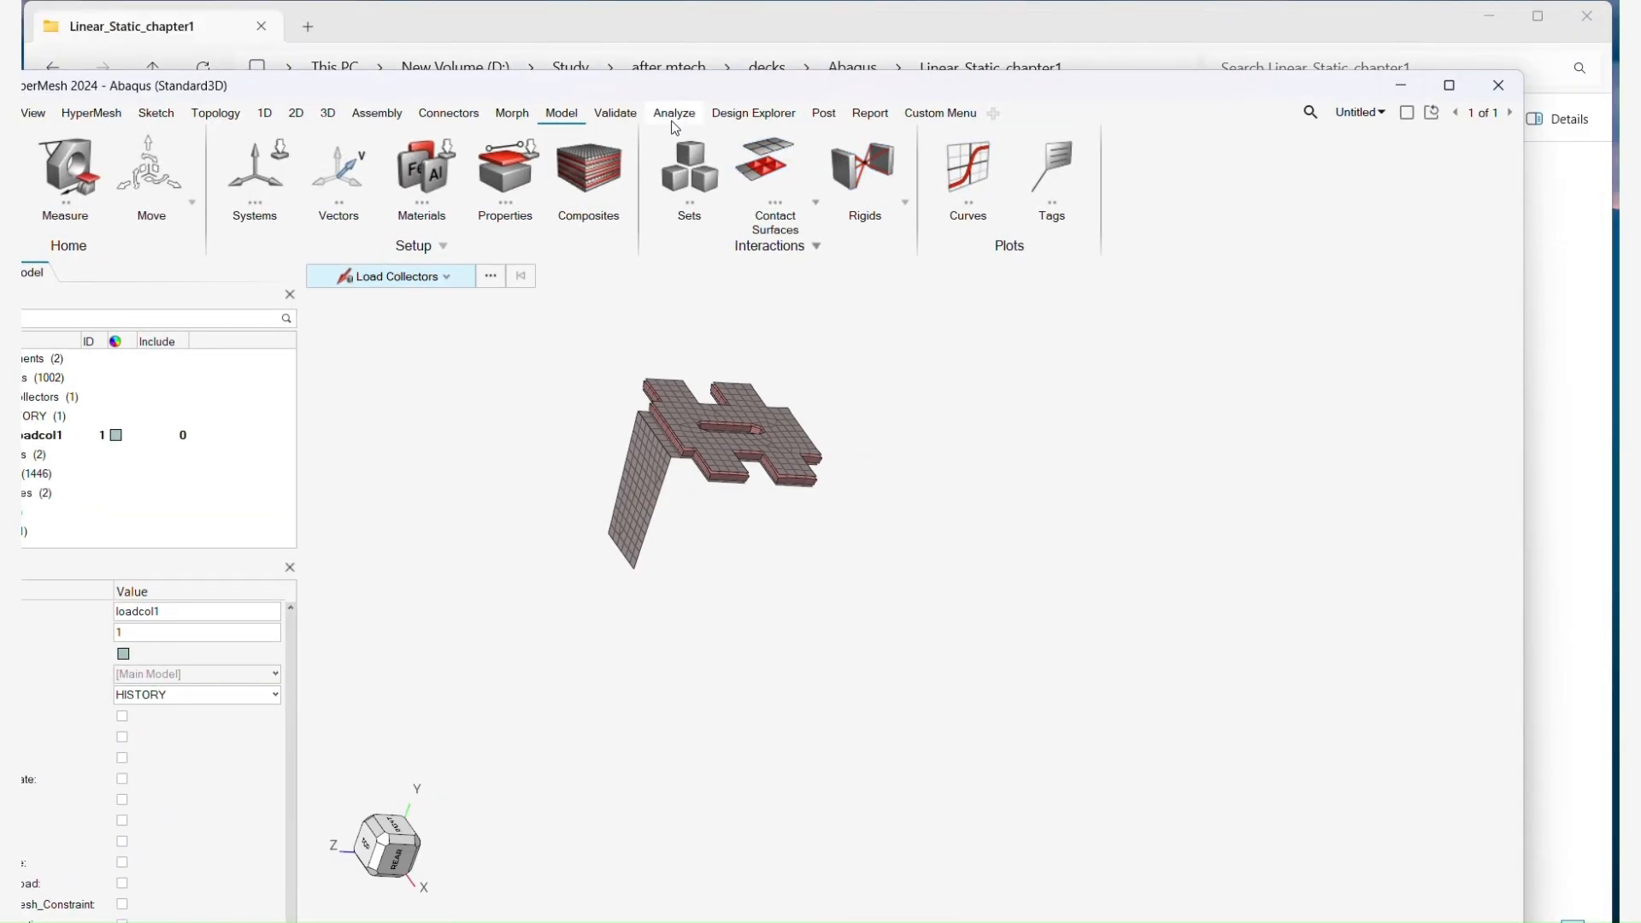
Create a *BOUNDARY constraint with uniform distribution and assign the fix set as its node set.
left_click(675, 116)
left_click(1447, 88)
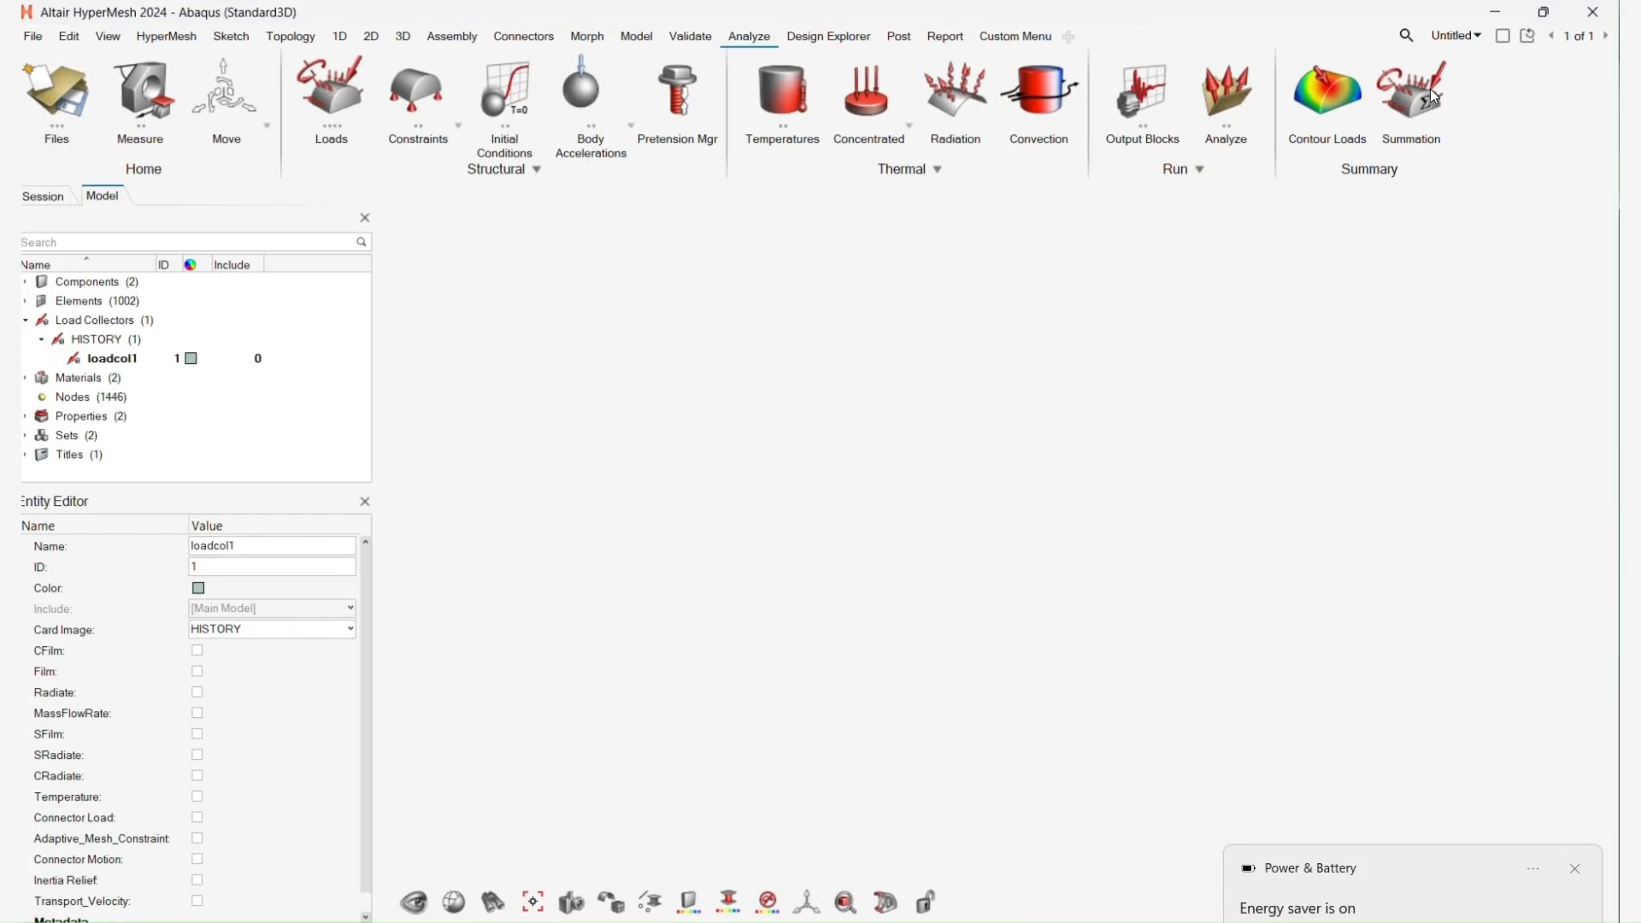
left_click(418, 98)
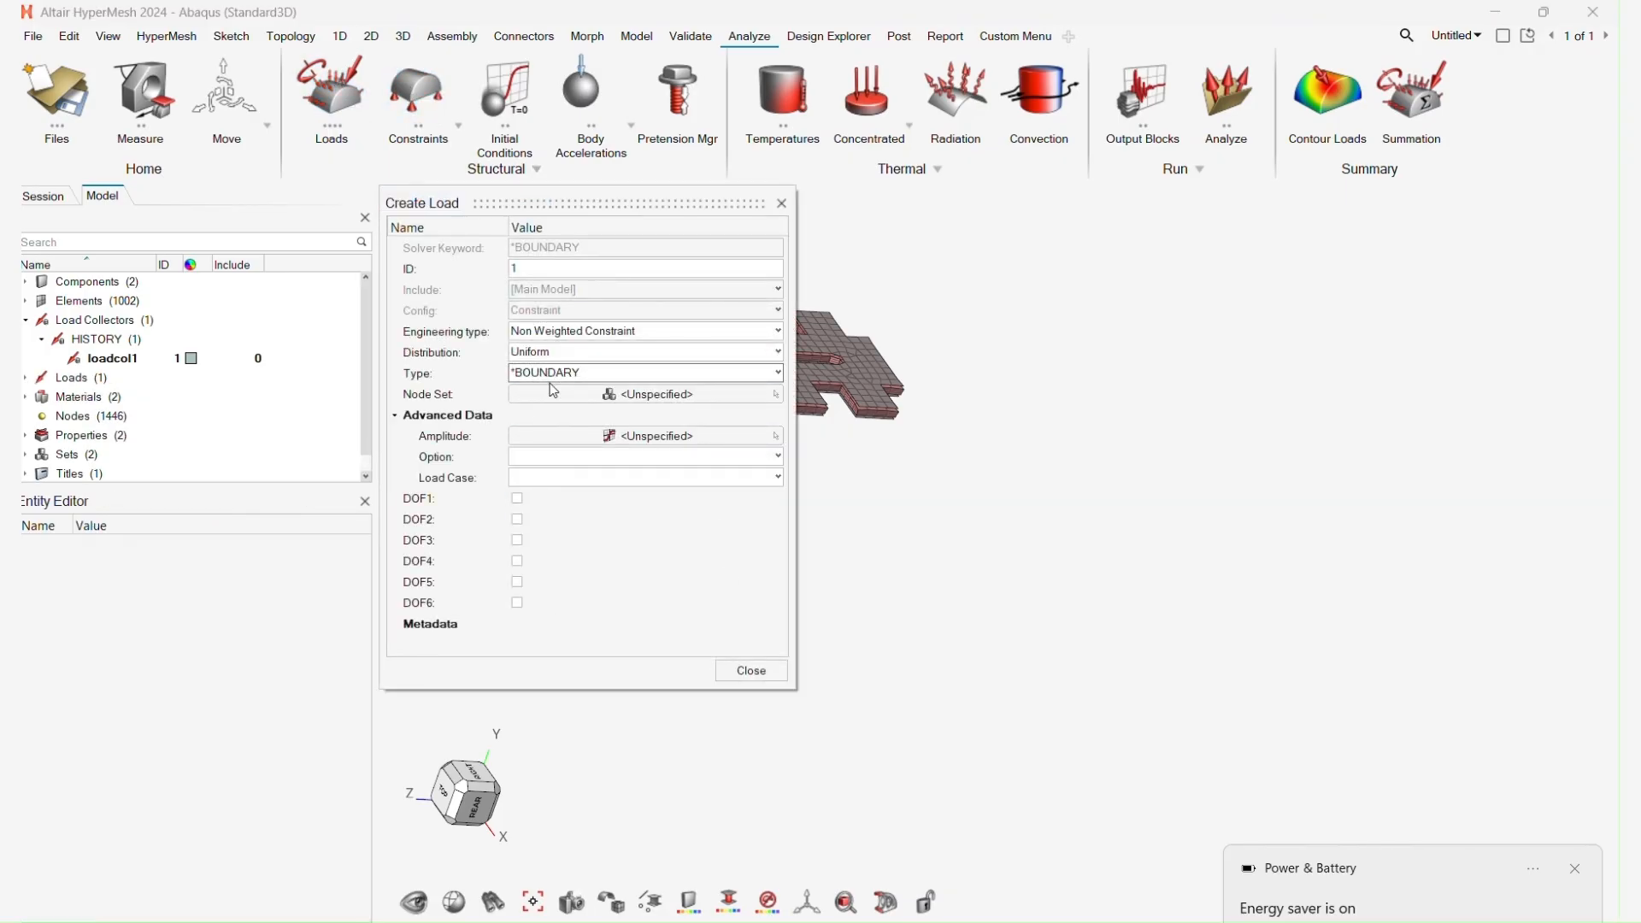
left_click(591, 401)
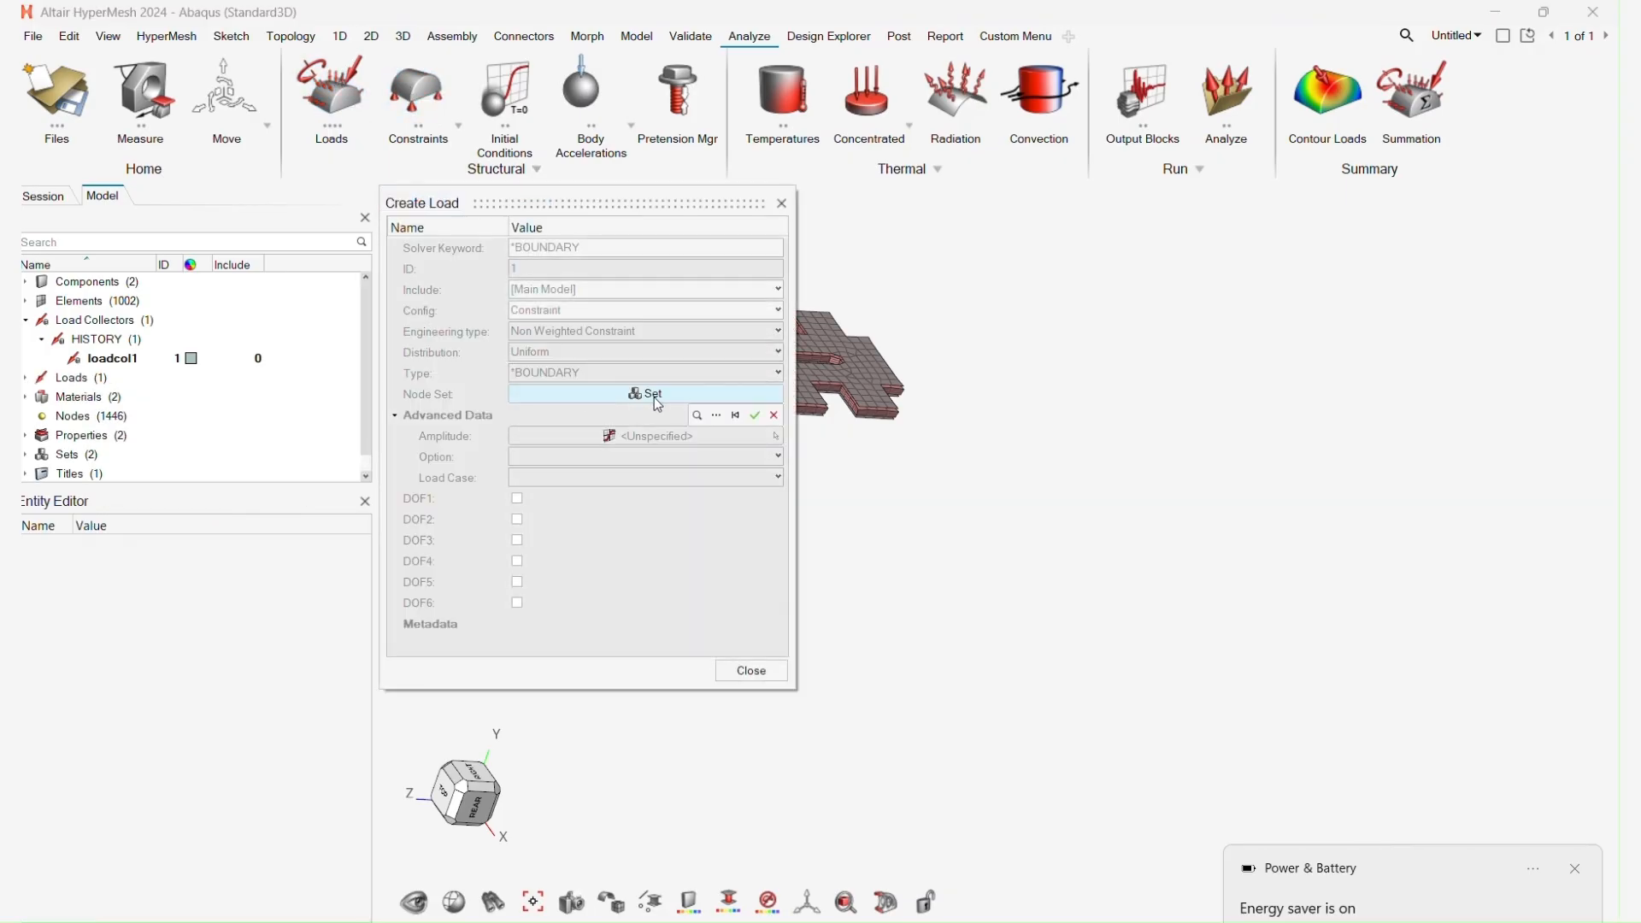
left_click(713, 417)
left_click(565, 494)
left_click(1028, 696)
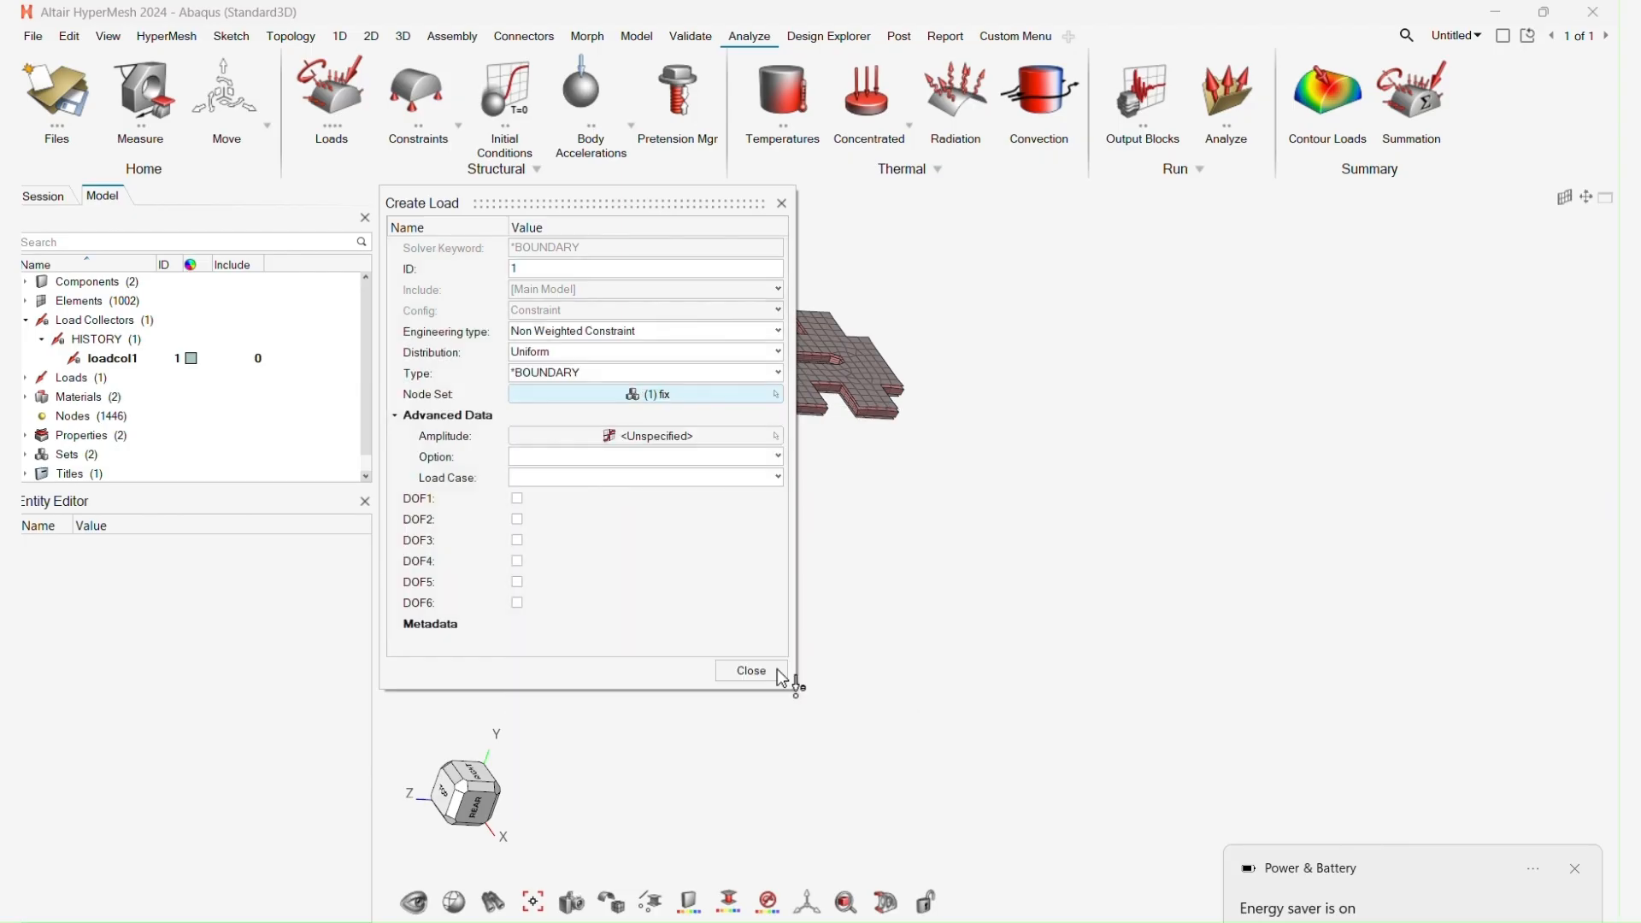
Constrain DOF1 through DOF6 in the boundary load, finish it, and select the loadcol1 load collector.
left_click(517, 520)
left_click(518, 541)
left_click(518, 561)
left_click(518, 583)
left_click(518, 604)
left_click(520, 626)
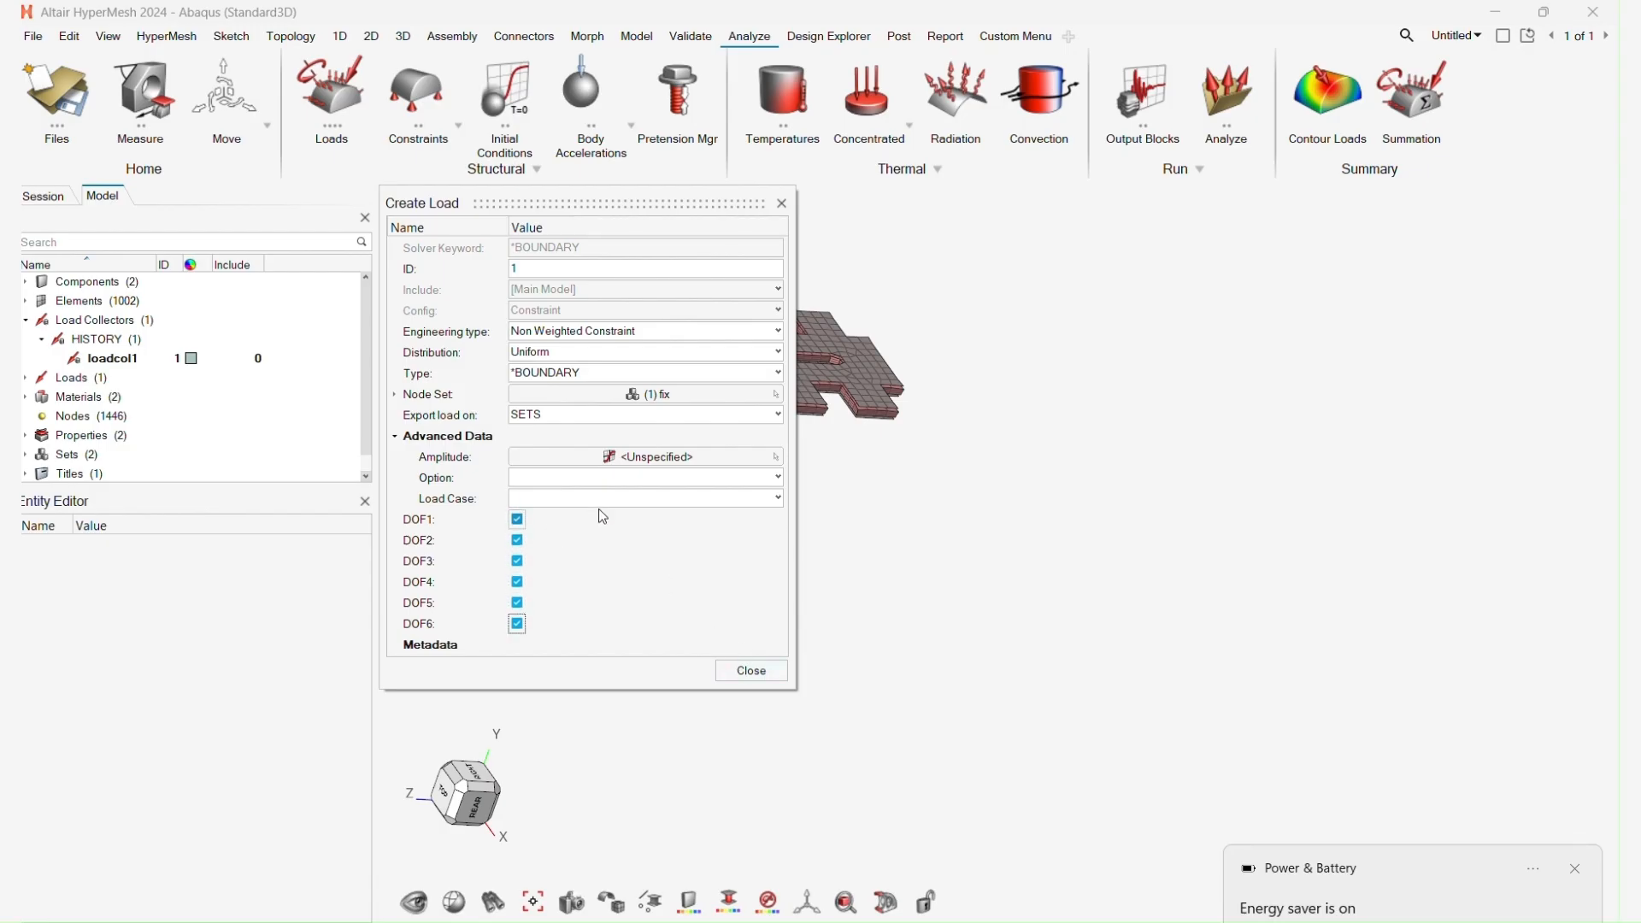
left_click(752, 673)
left_click(103, 363)
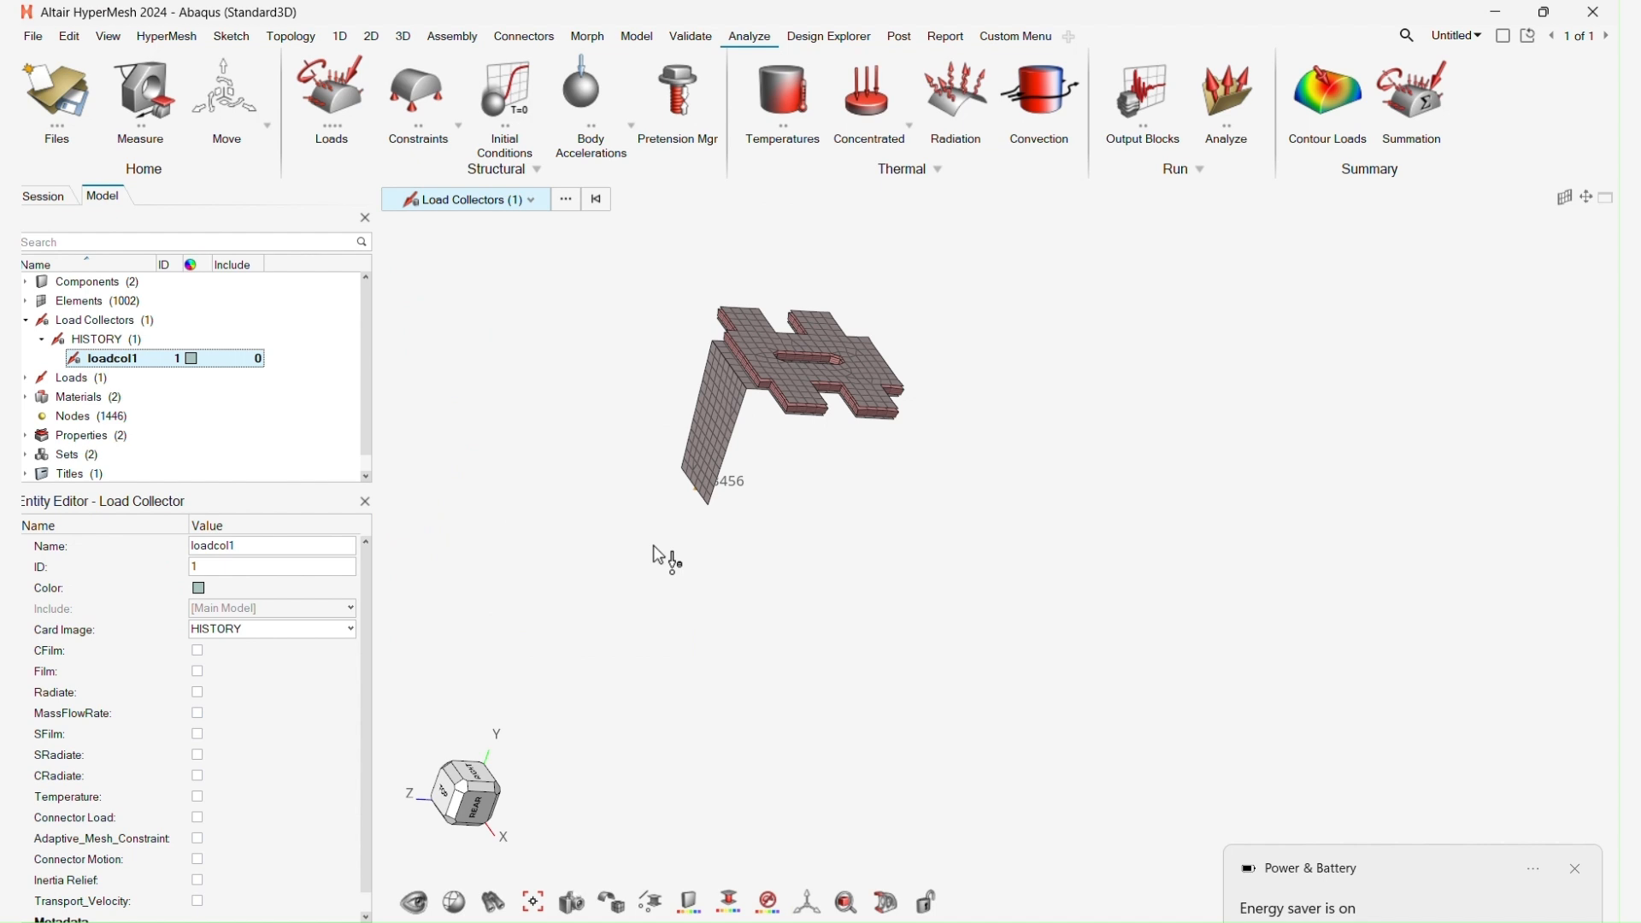
Examine the DOF constraint applied at the lower edge of the bracket's vertical leg.
key("q")
right_click_drag(714, 524, 672, 585)
scroll(667, 564, "up", 5)
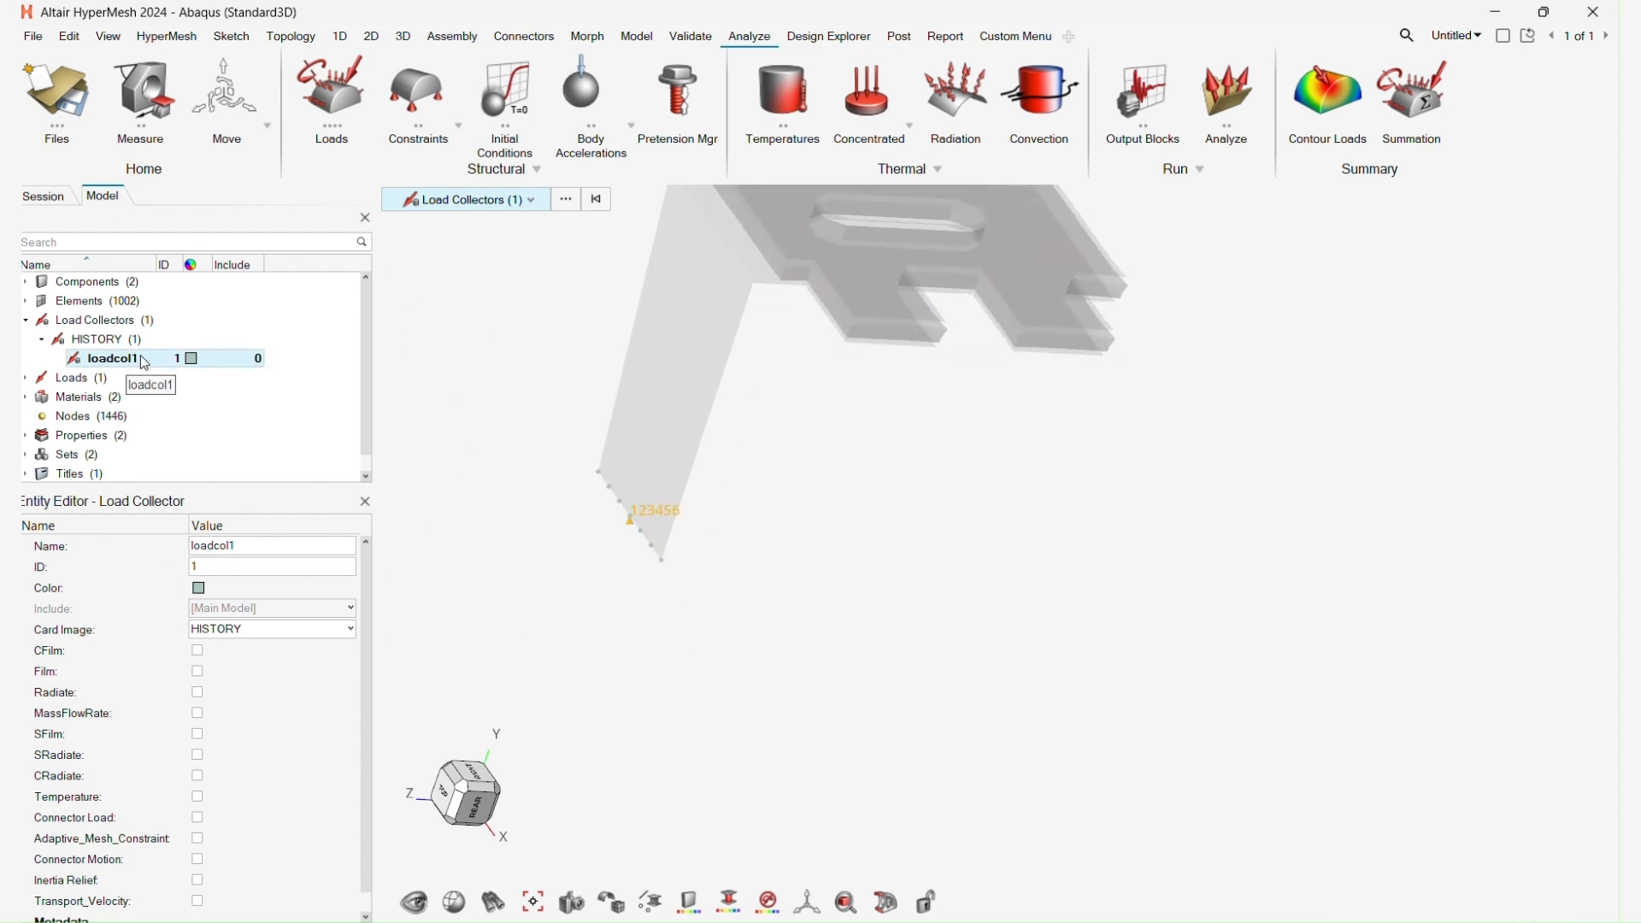
right_click_drag(651, 519, 653, 567)
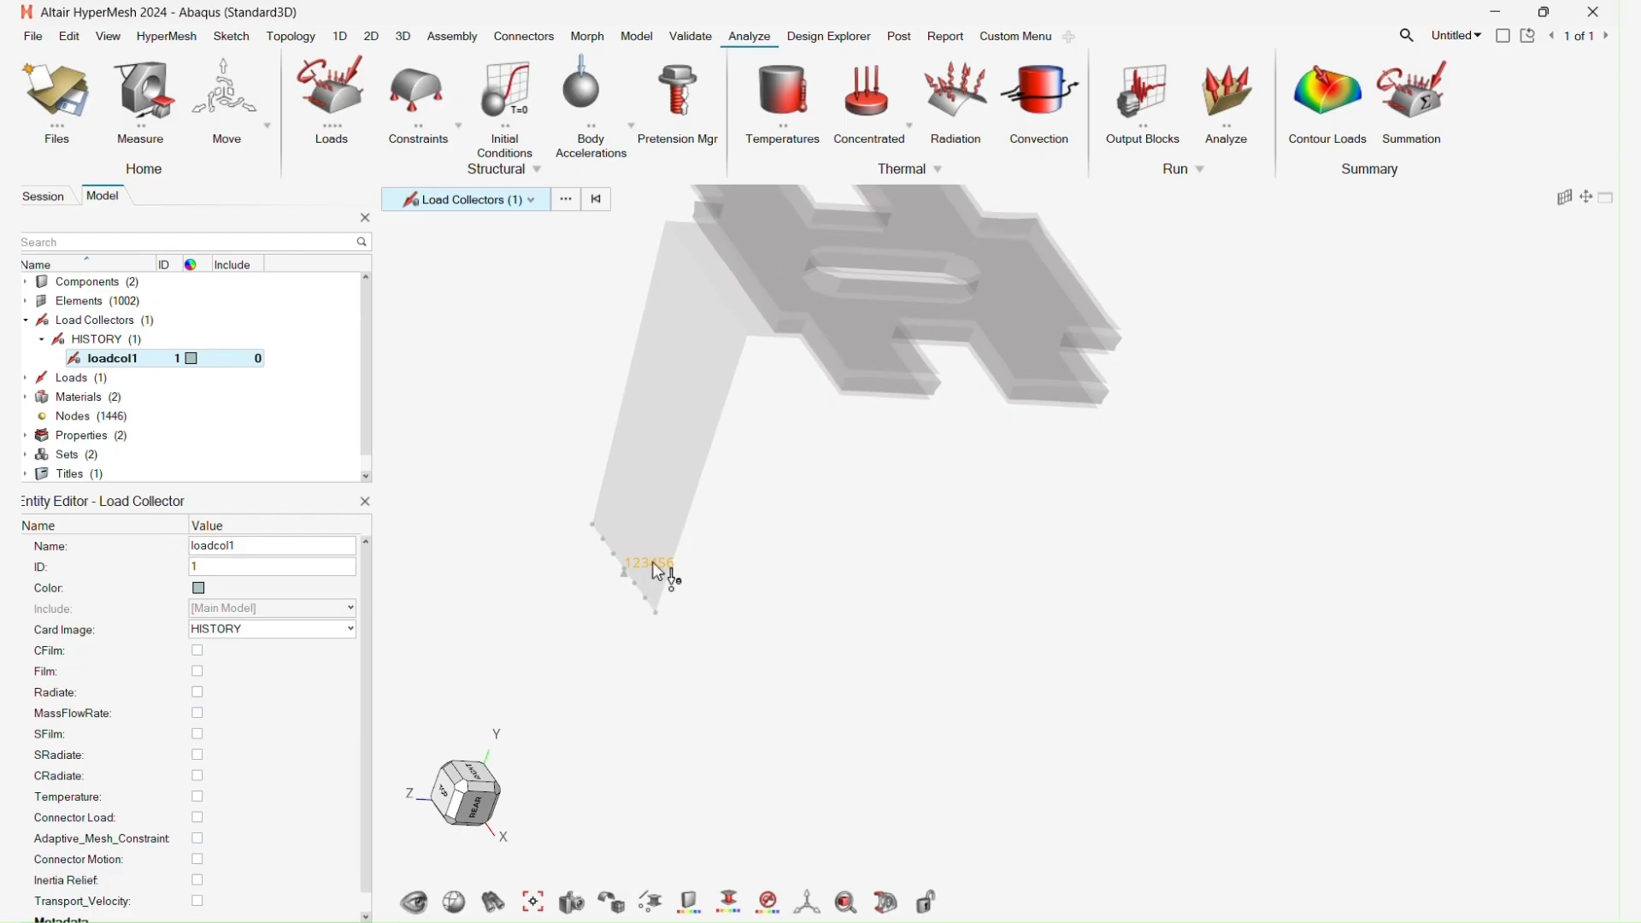
right_click_drag(706, 393, 695, 485)
key("q")
scroll(791, 423, "down", 4)
middle_click_drag(811, 438, 797, 460)
Create a uniform *CLOAD directional force and assign the load set as its node set.
left_click(359, 73)
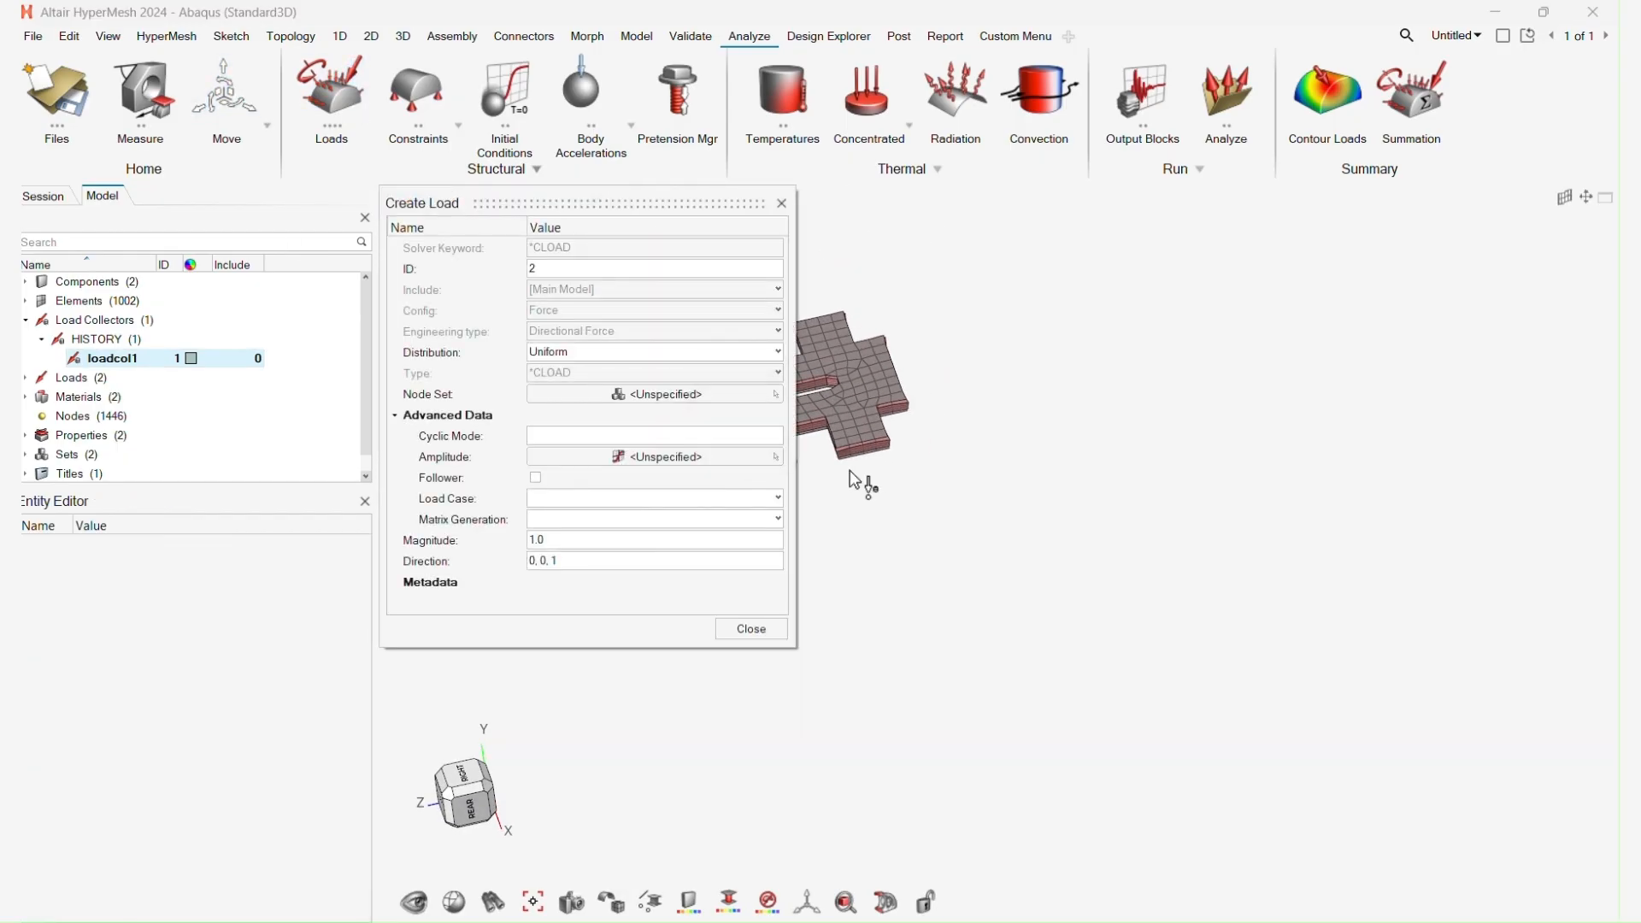
left_click(658, 395)
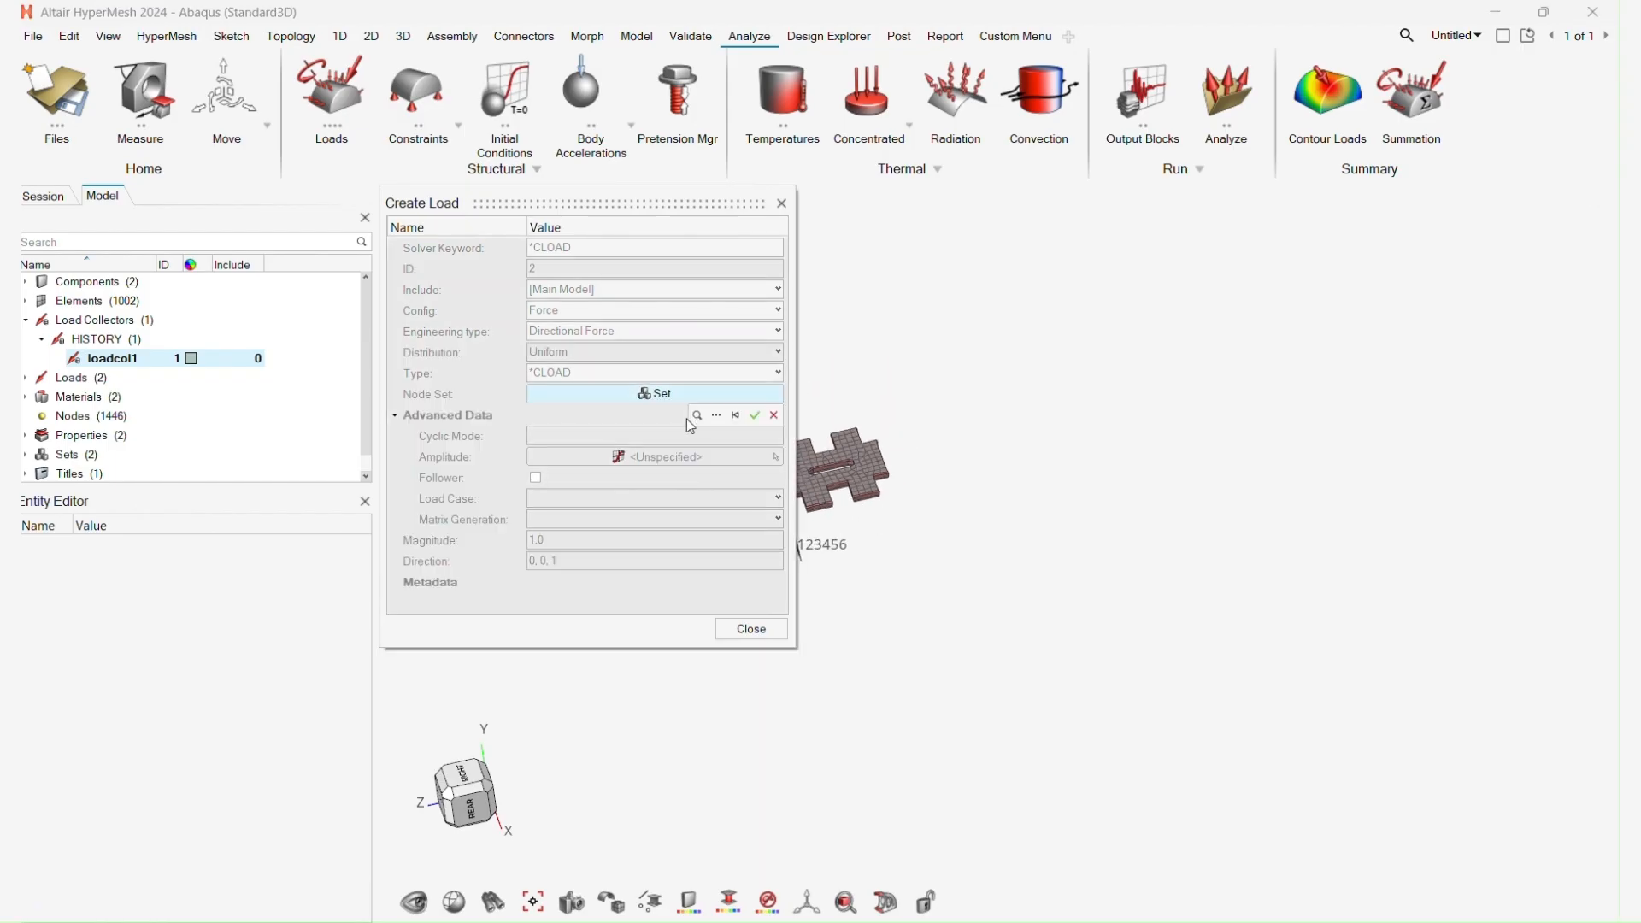
left_click(716, 419)
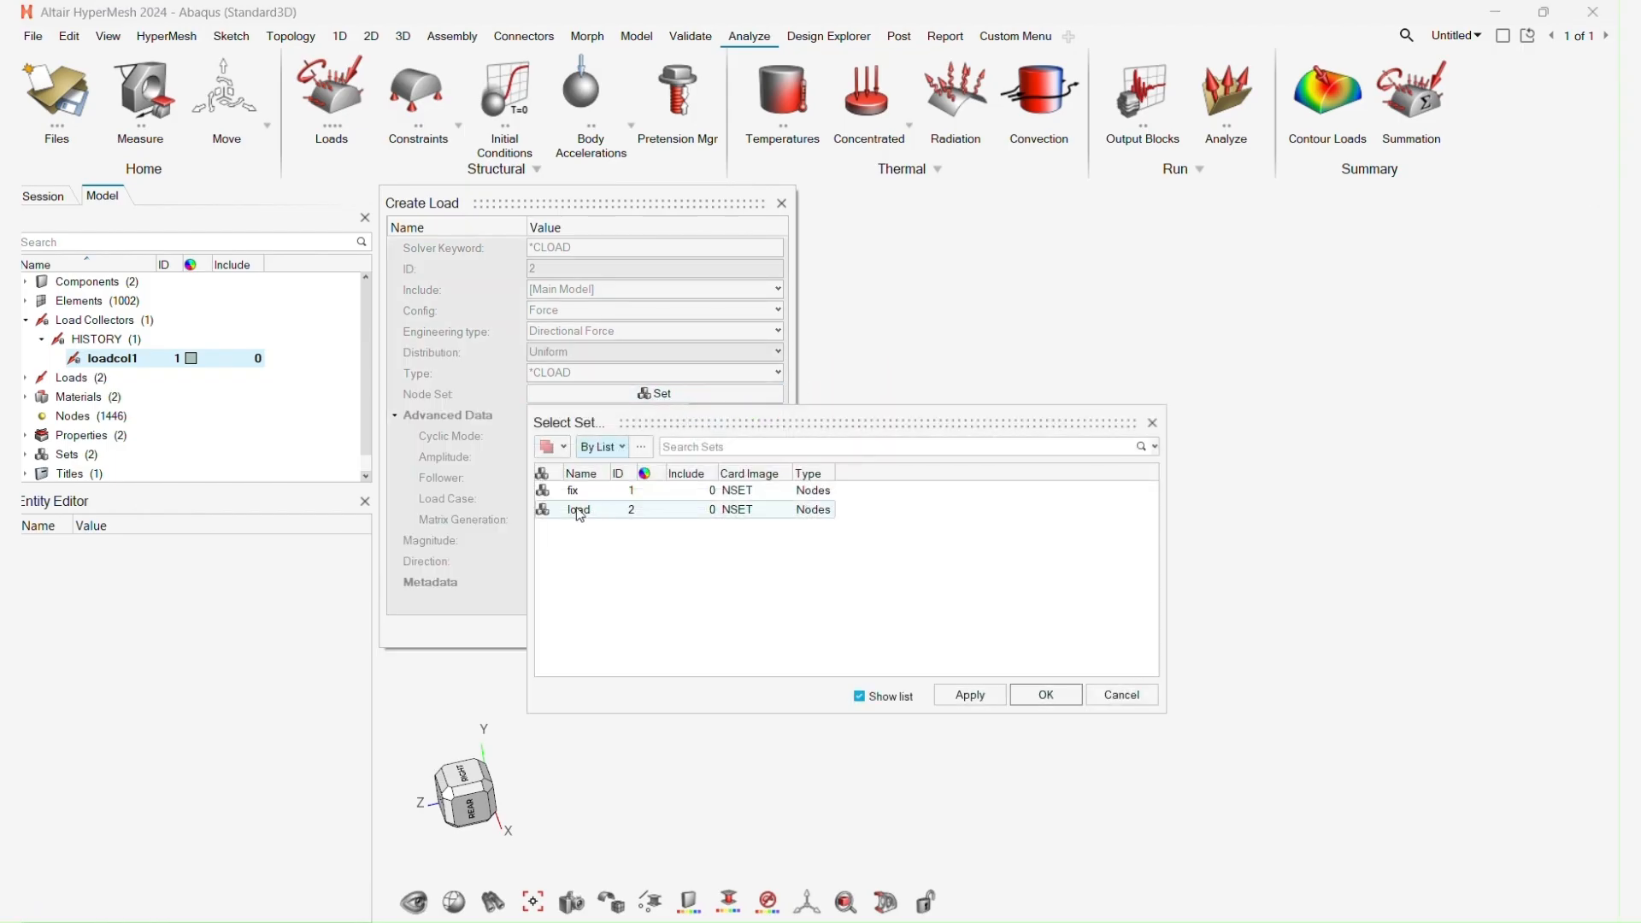
double_click(581, 511)
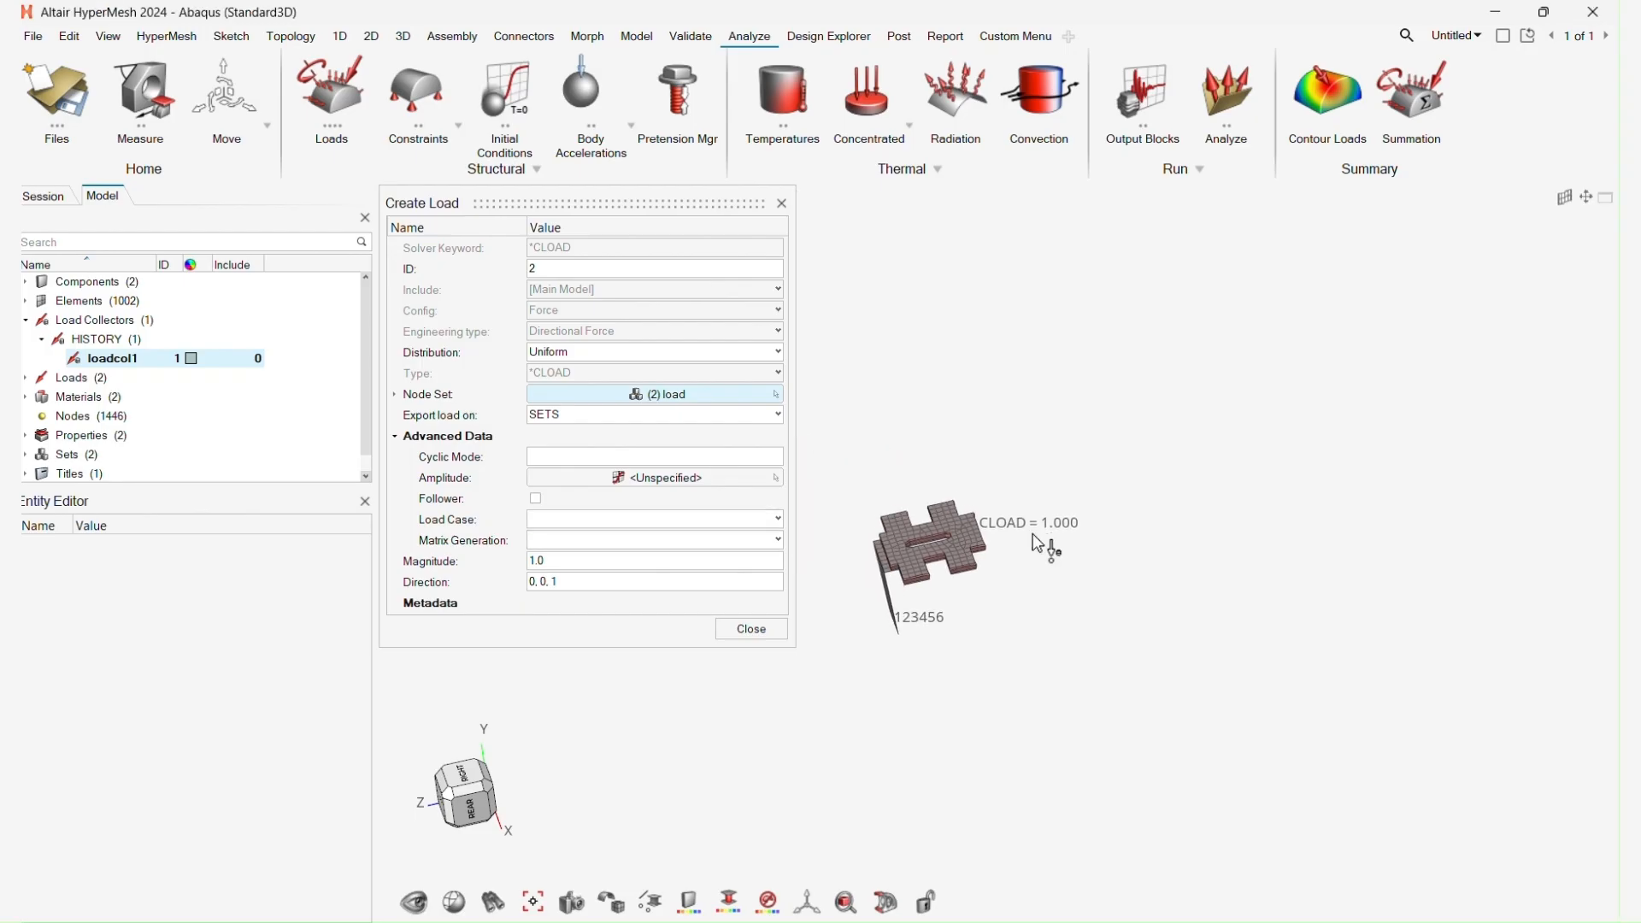
scroll(941, 567, "up", 5)
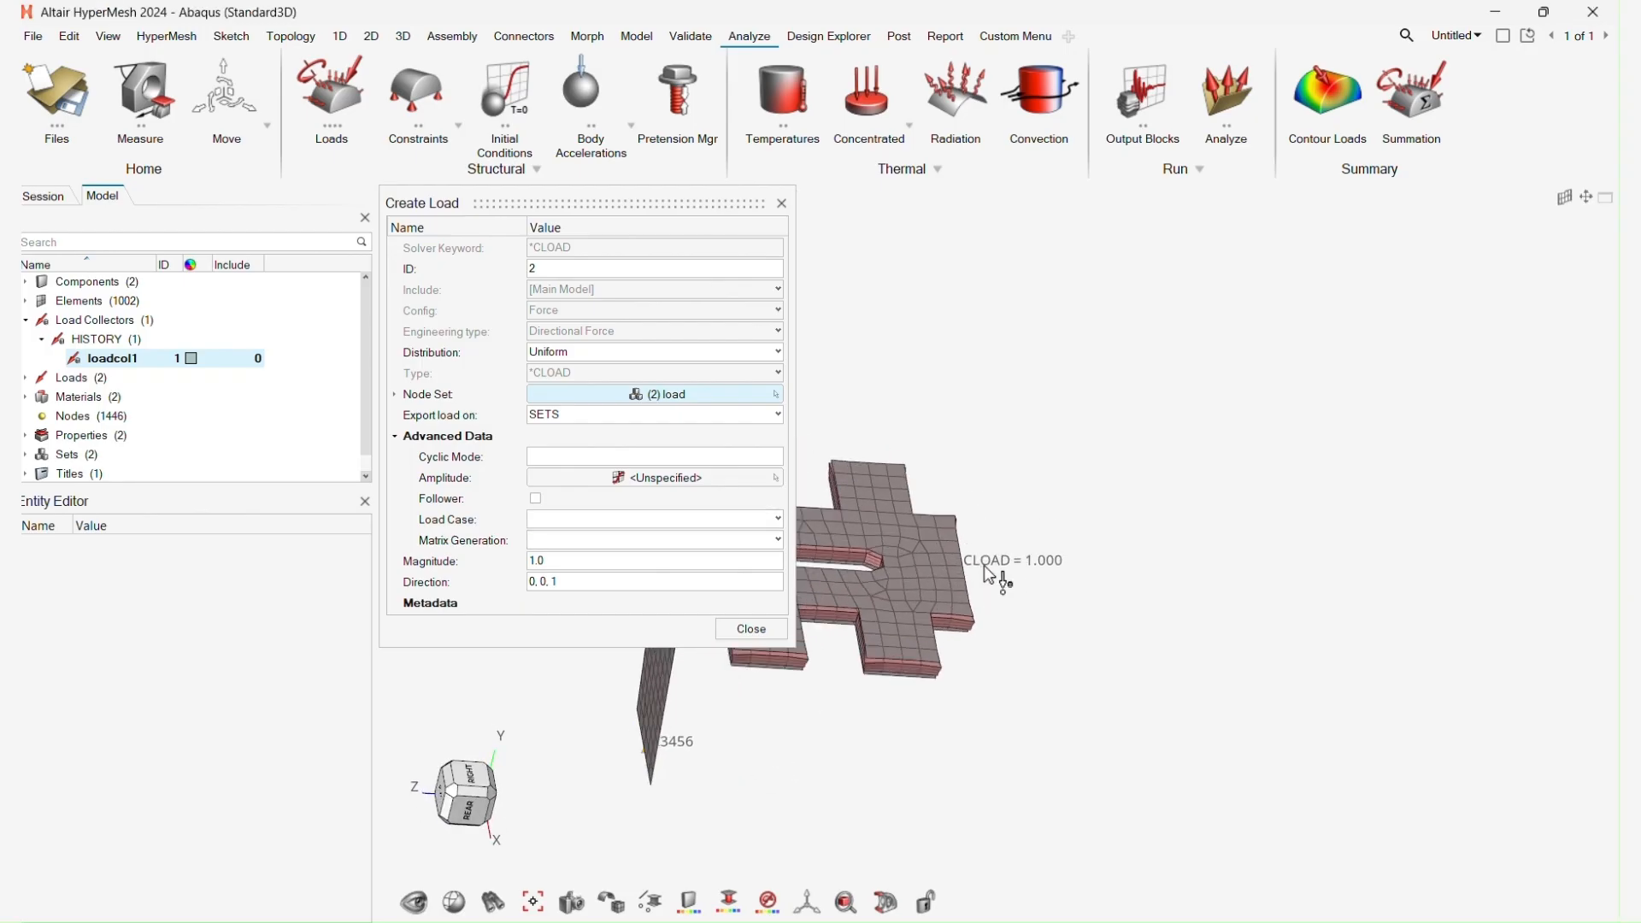
Set the force's direction to 0, 1, 0 and its magnitude to -0.01, and finish the load.
middle_click_drag(952, 574, 658, 712)
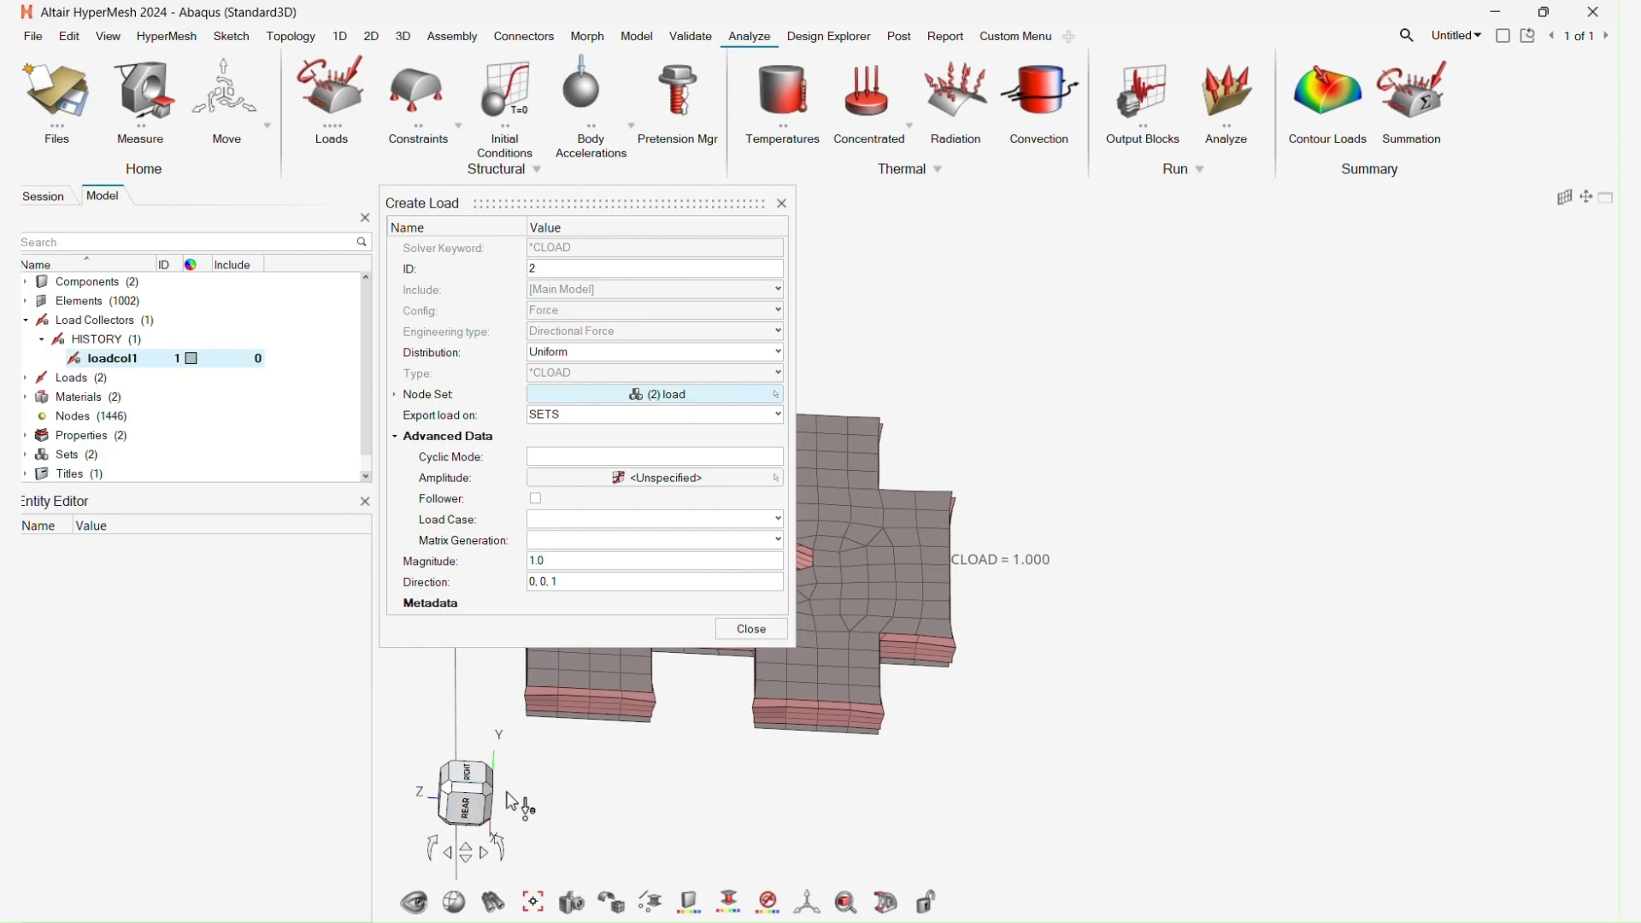
left_click(579, 581)
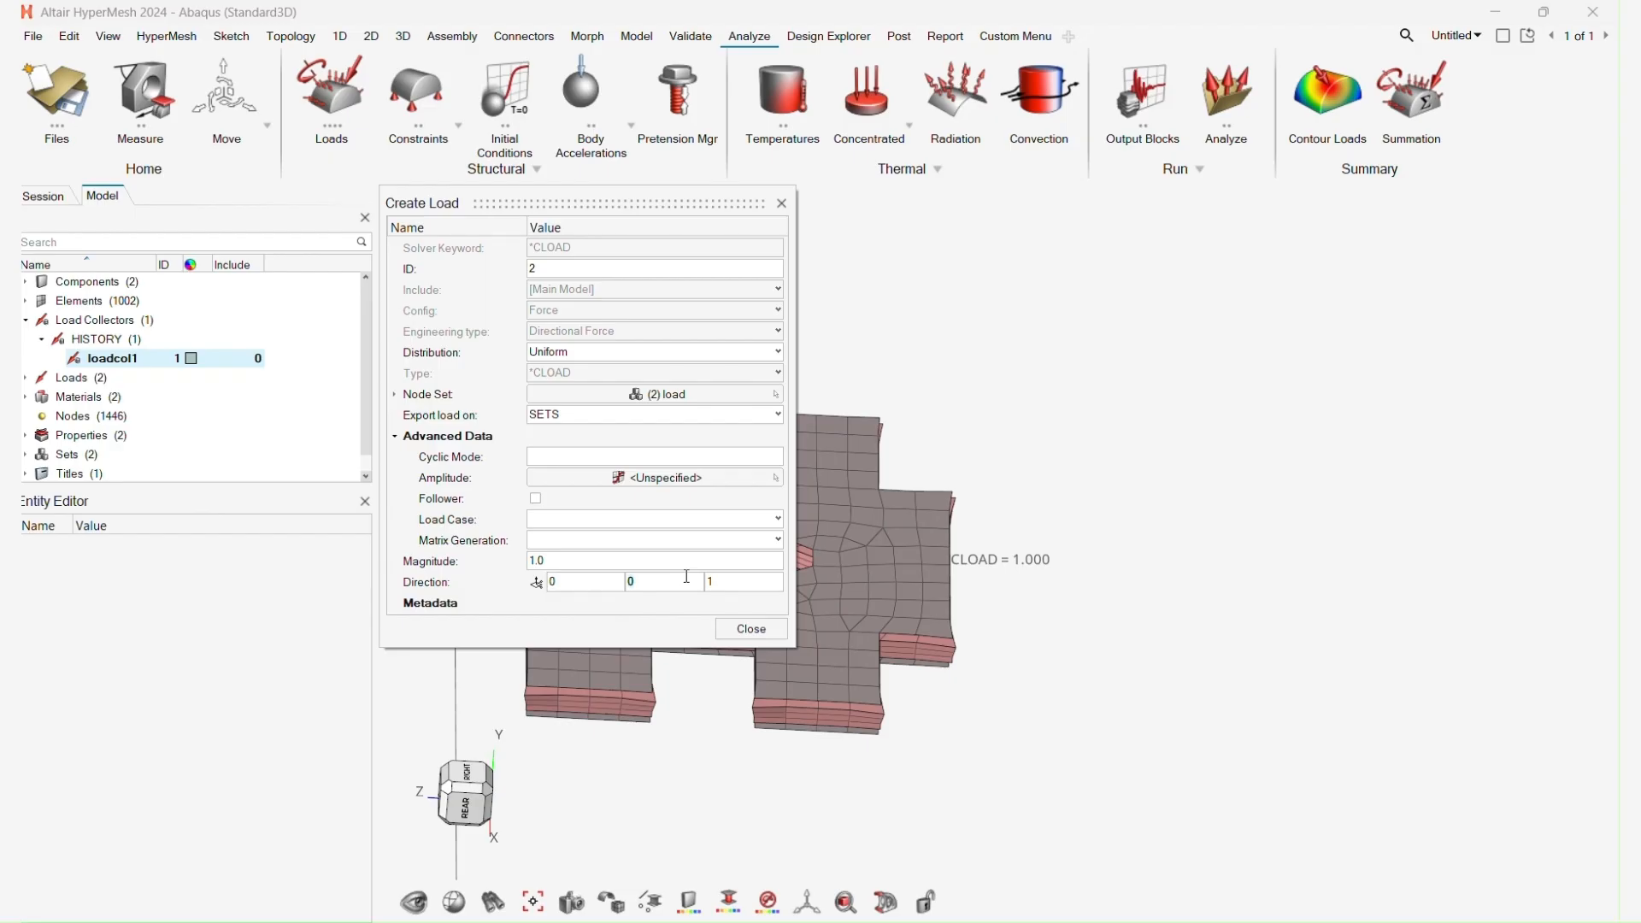
left_click(650, 563)
key("Return")
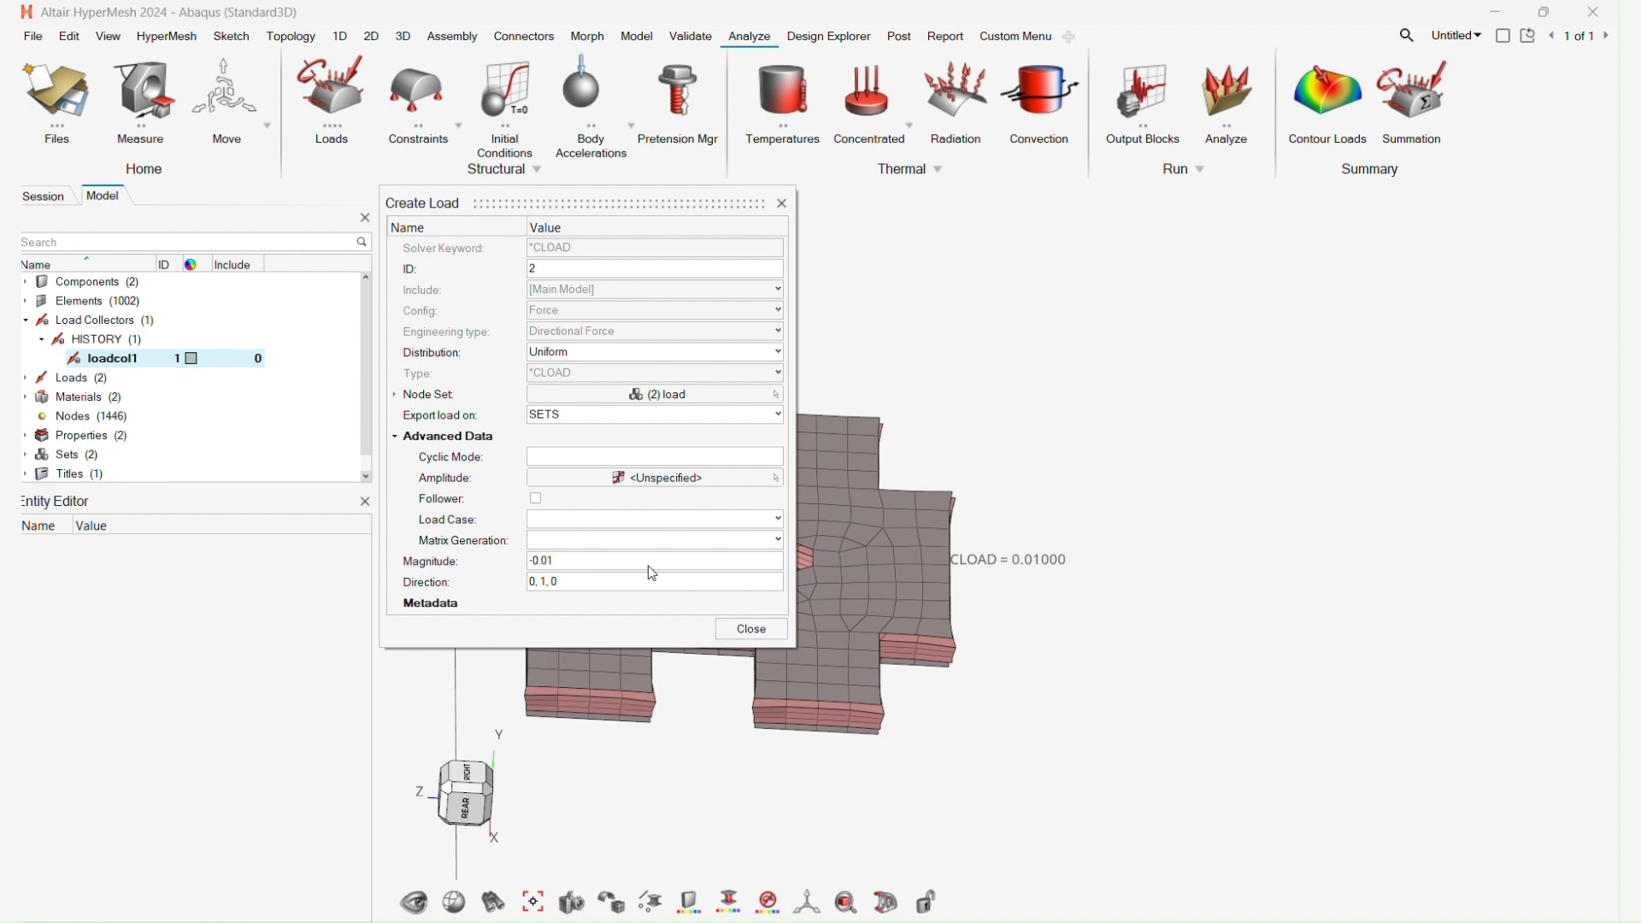
left_click(735, 634)
Examine the concentrated load at the free end of the plate from several angles.
left_click_drag(916, 608, 634, 459, "ctrl")
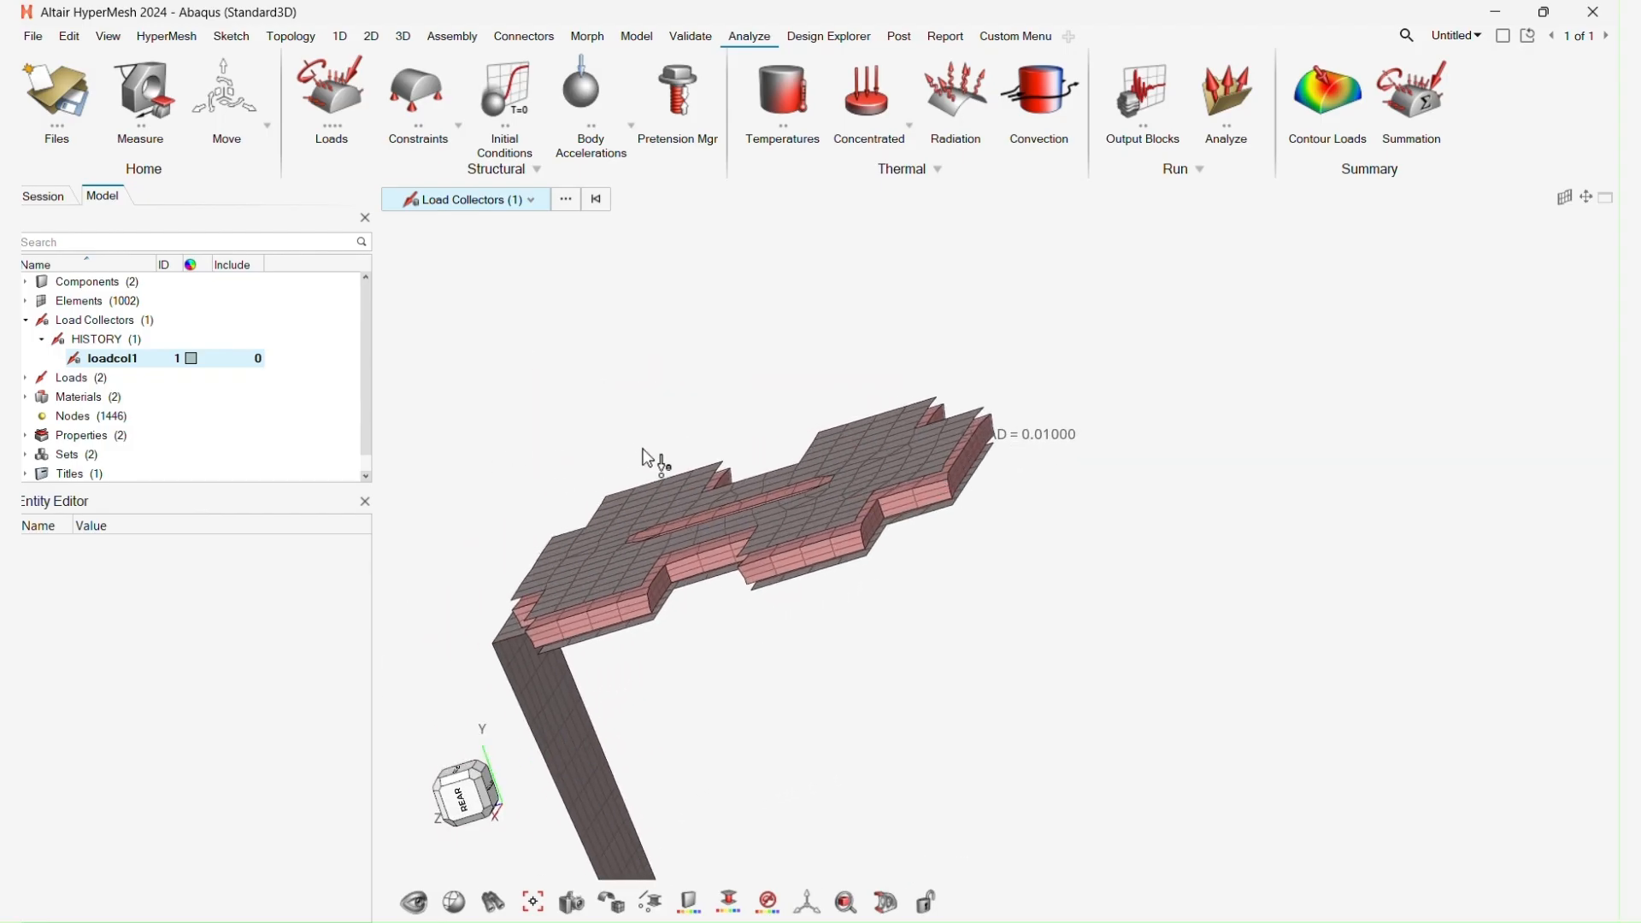
scroll(940, 461, "up", 10)
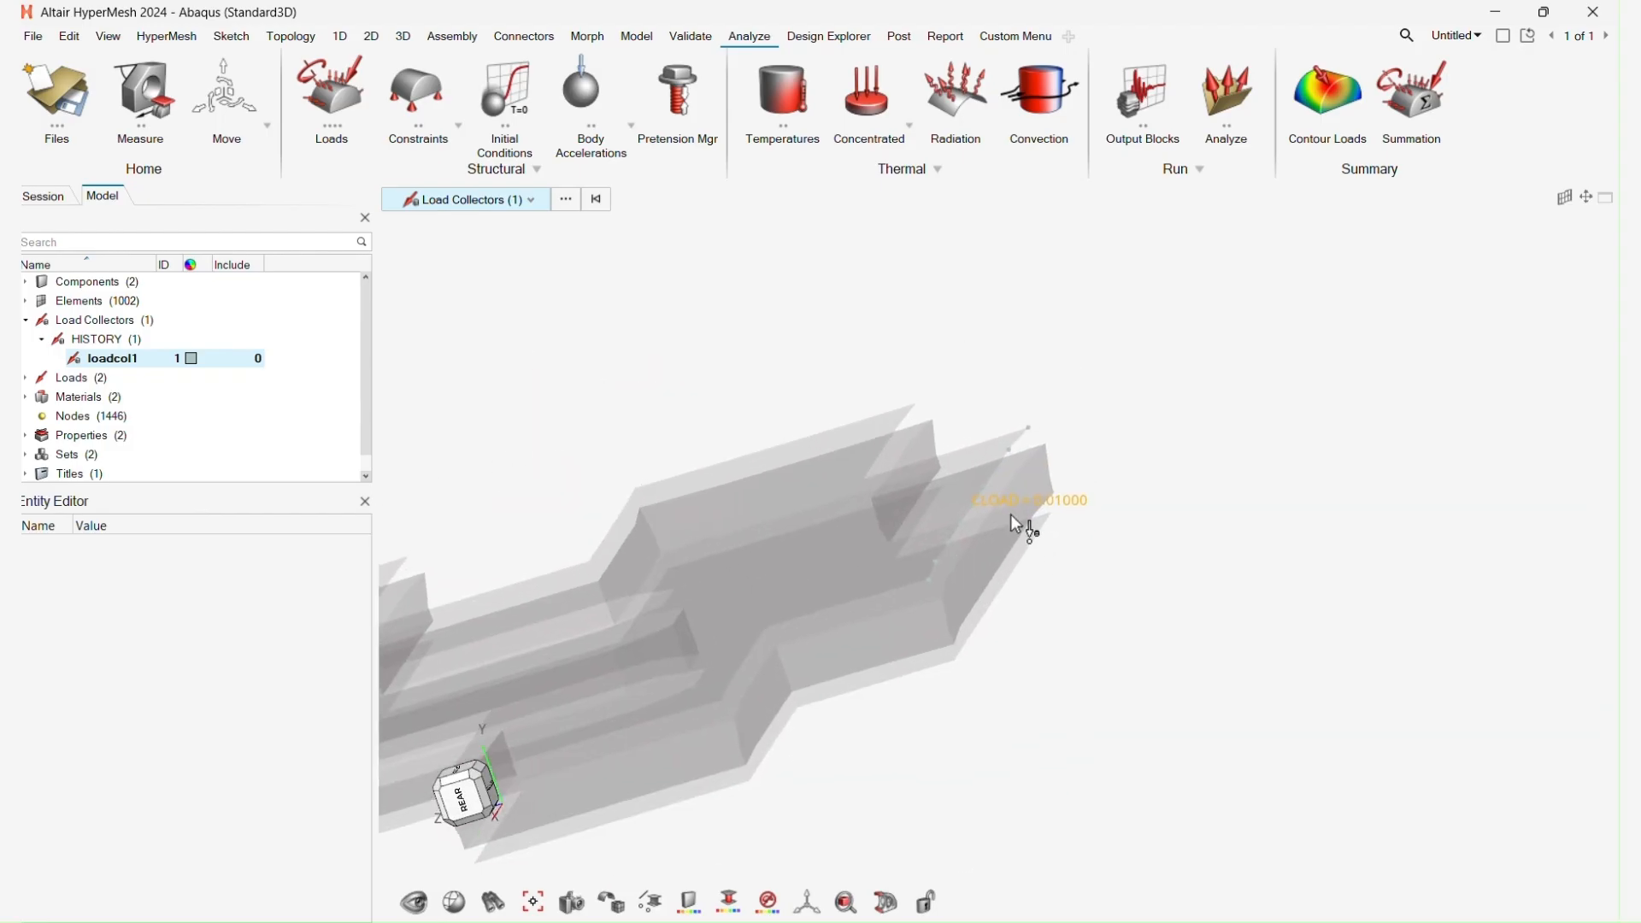
scroll(964, 491, "up", 7)
scroll(989, 530, "down", 10)
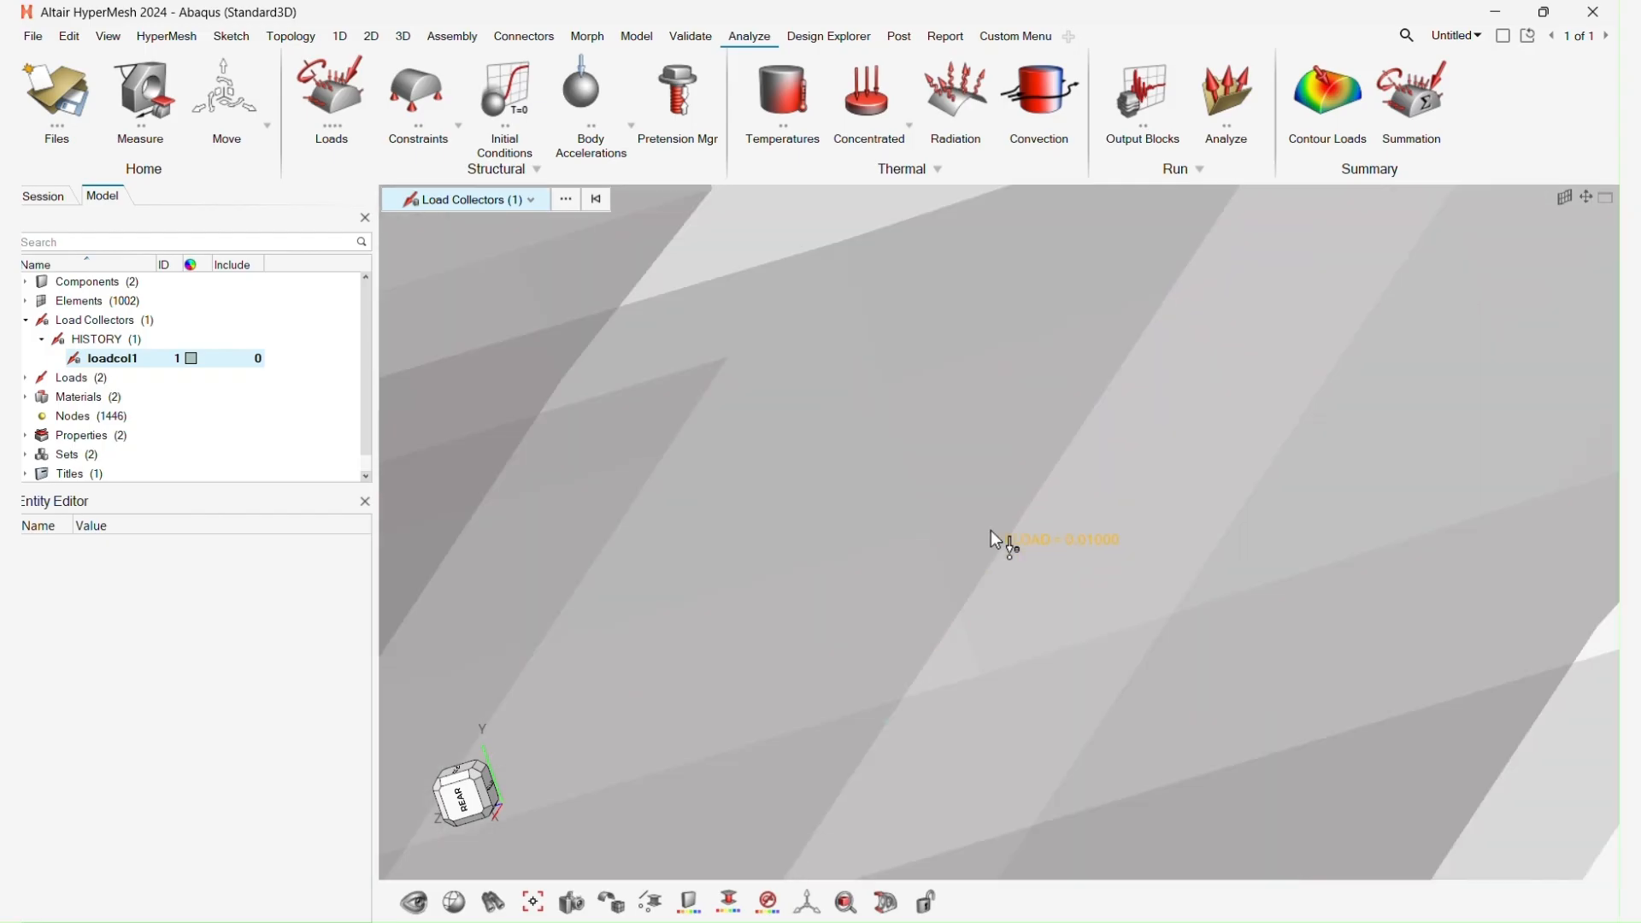
scroll(992, 530, "down", 4)
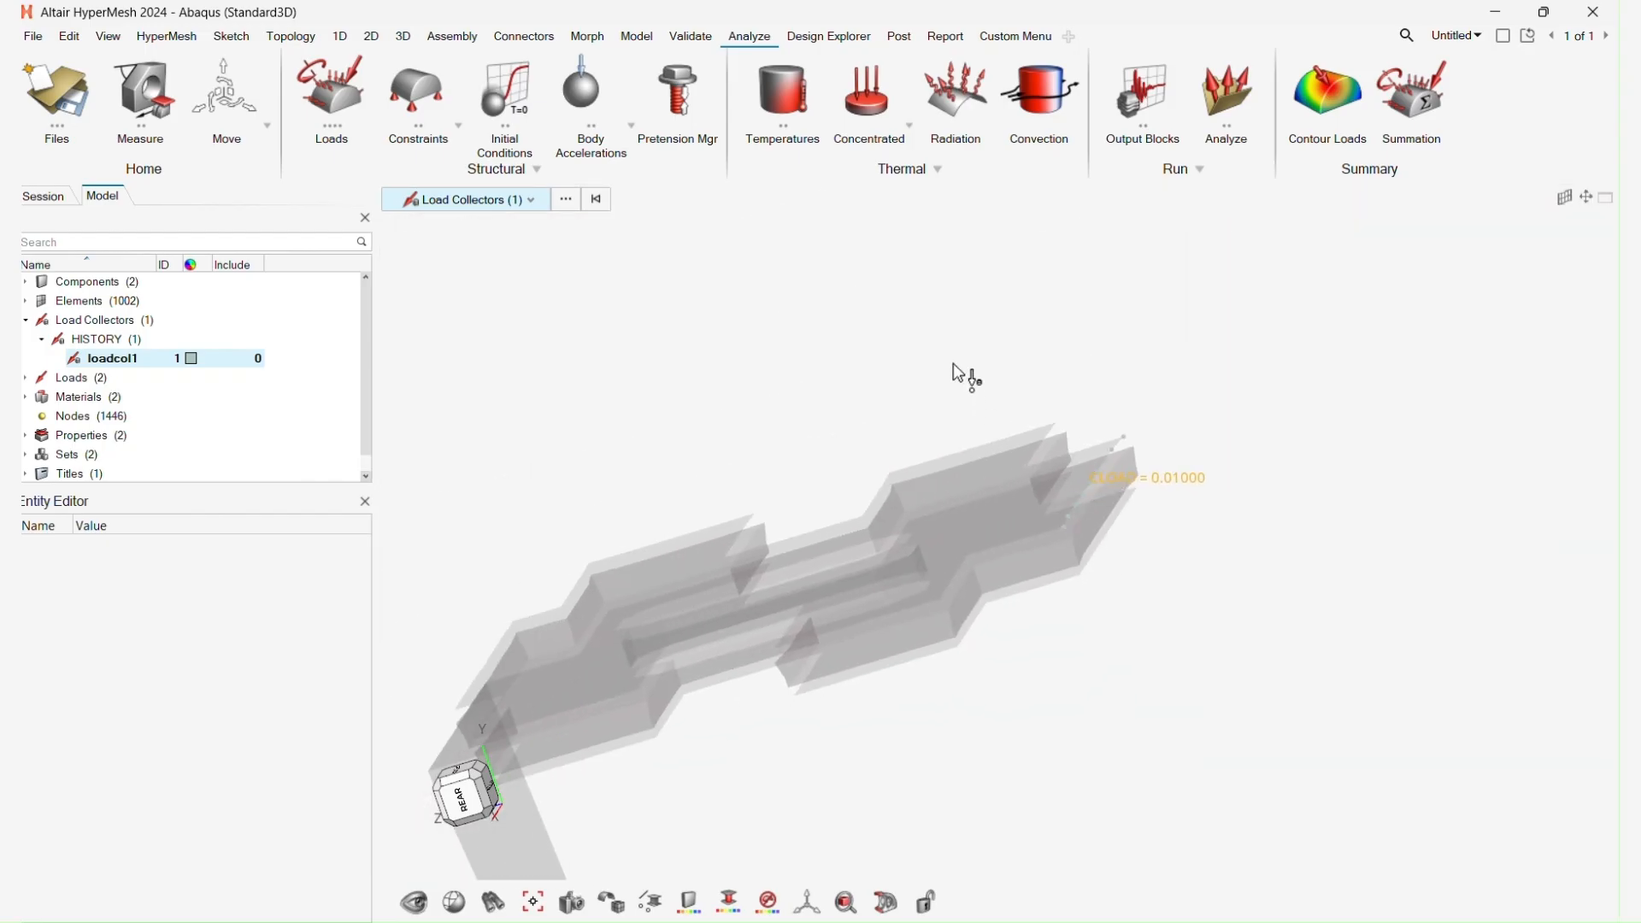
mouse_move(1117, 593)
left_mouse_down("ctrl")
mouse_move(1157, 652)
mouse_move(1109, 550)
mouse_move(1219, 598)
mouse_move(1145, 560)
mouse_move(1205, 541)
left_mouse_up("ctrl")
scroll(1082, 587, "down", 2)
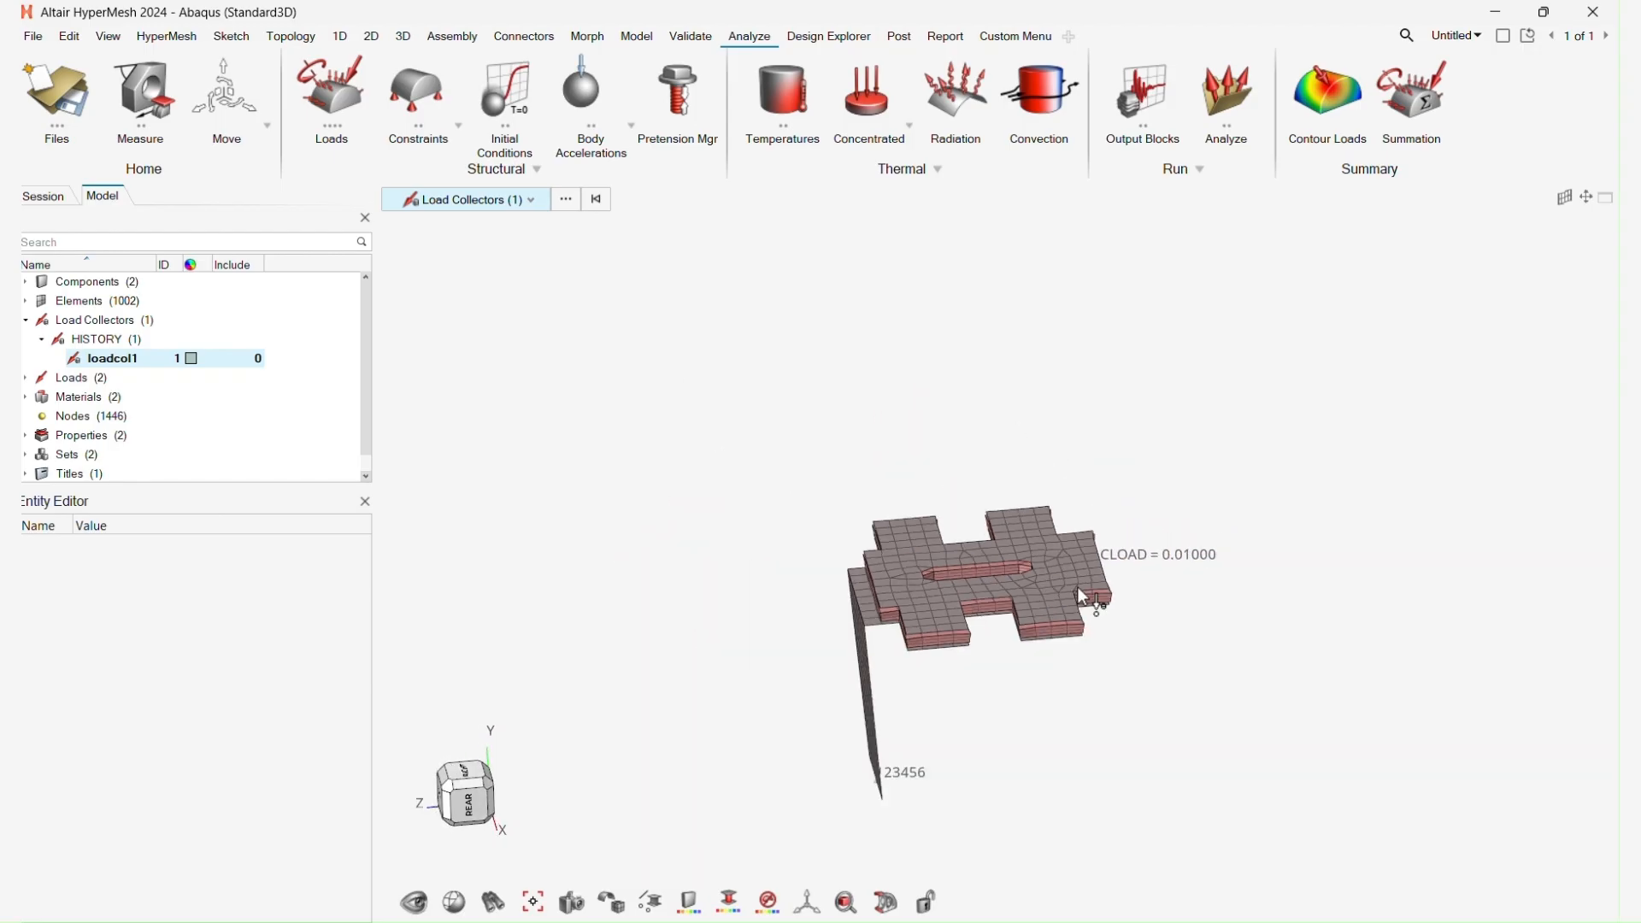
right_click_drag(1071, 587, 1042, 491)
scroll(1000, 468, "up", 4)
left_click_drag(858, 463, 919, 507, "ctrl")
middle_click_drag(917, 507, 906, 509)
right_click_drag(903, 488, 814, 508)
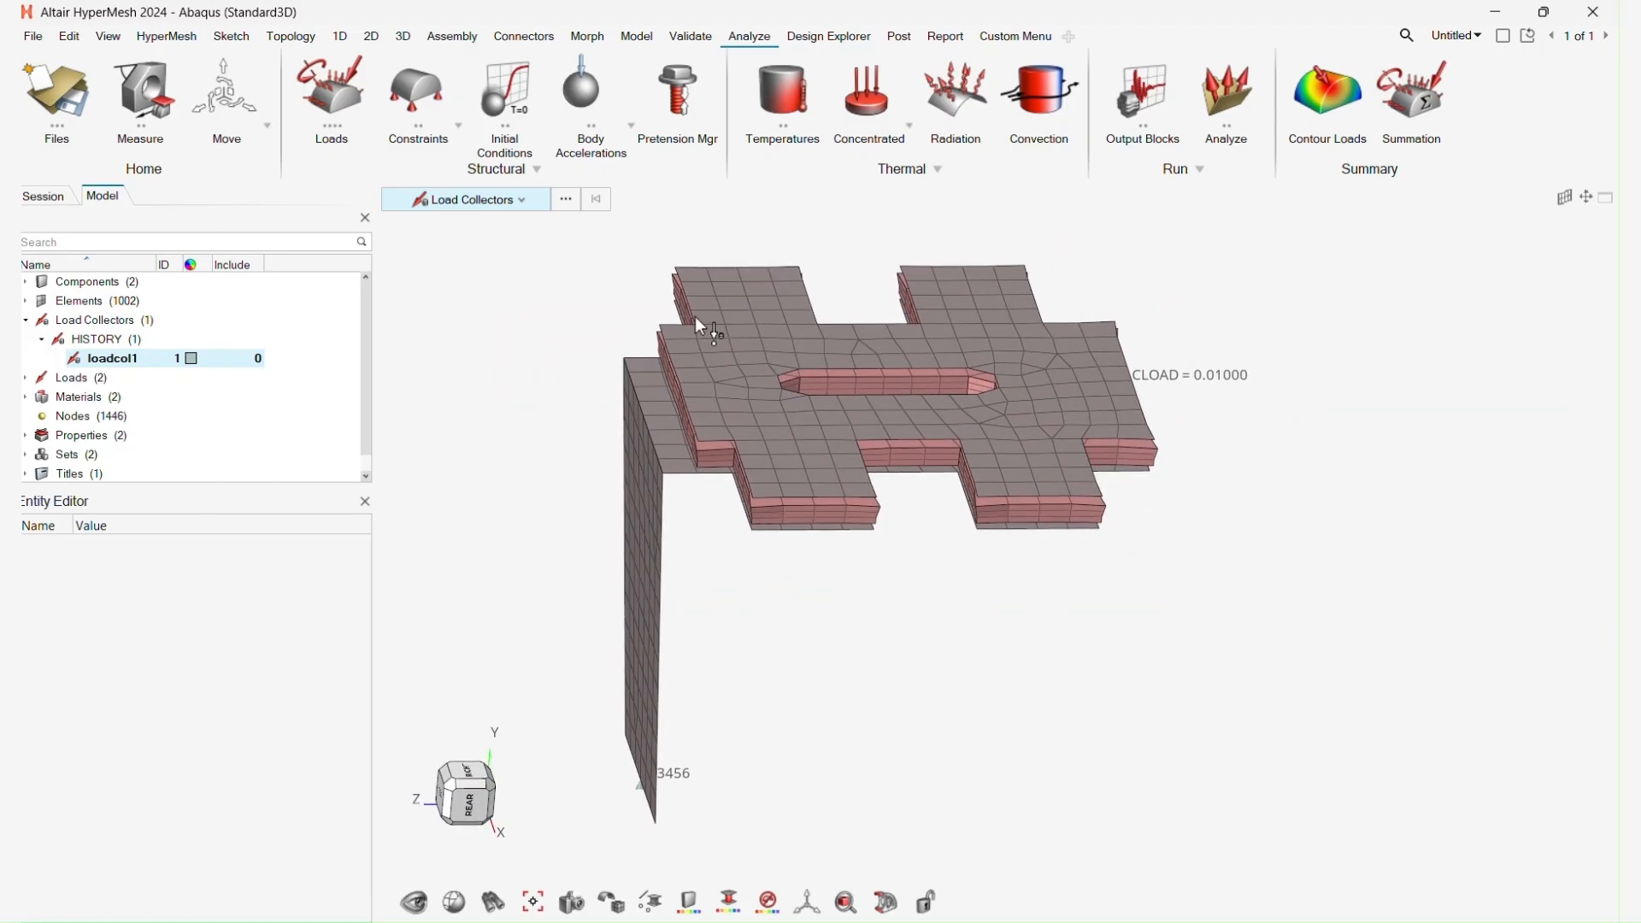
Open the directional force in the *CLOAD group of the loads and set its magnitude to -0.1.
left_click(25, 378)
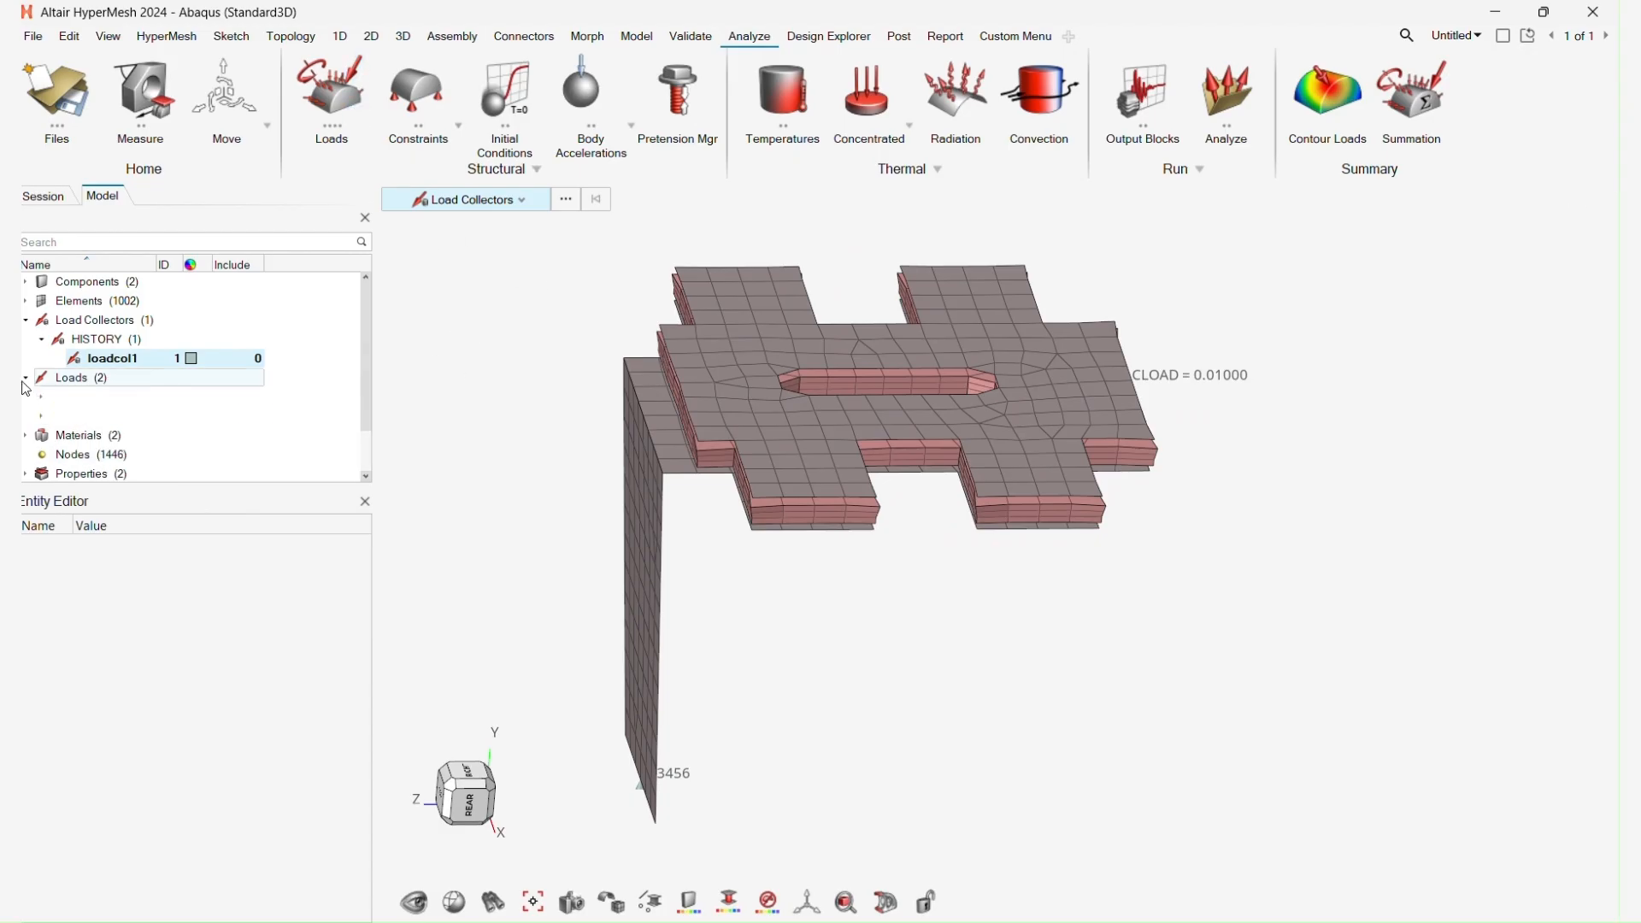
left_click(113, 360)
left_click(41, 416)
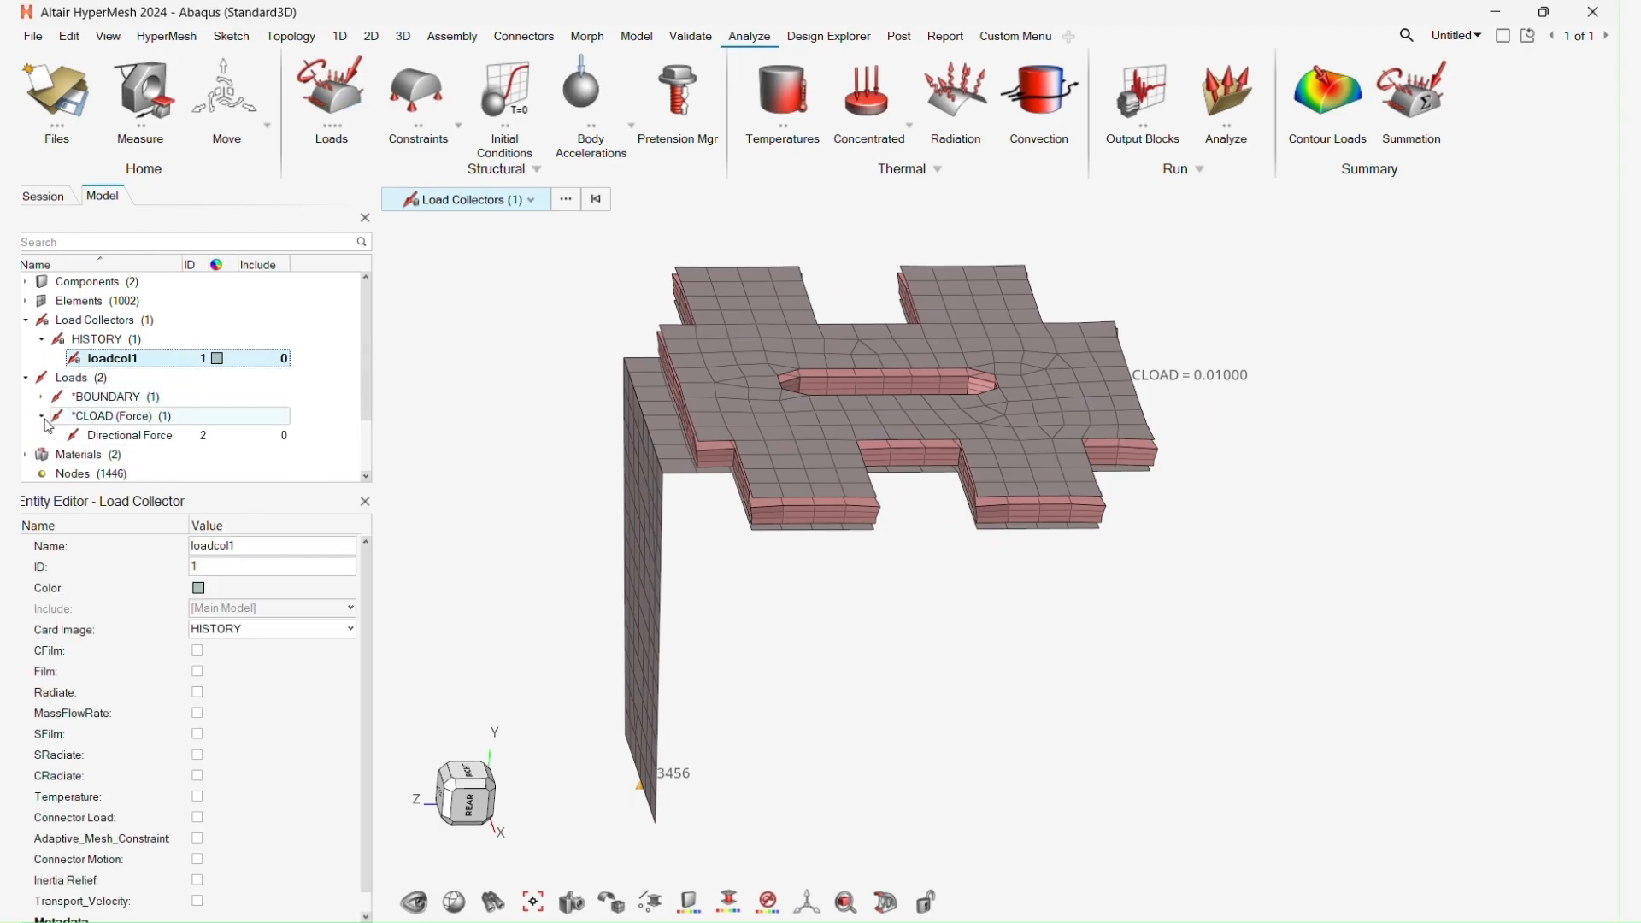
left_click(121, 436)
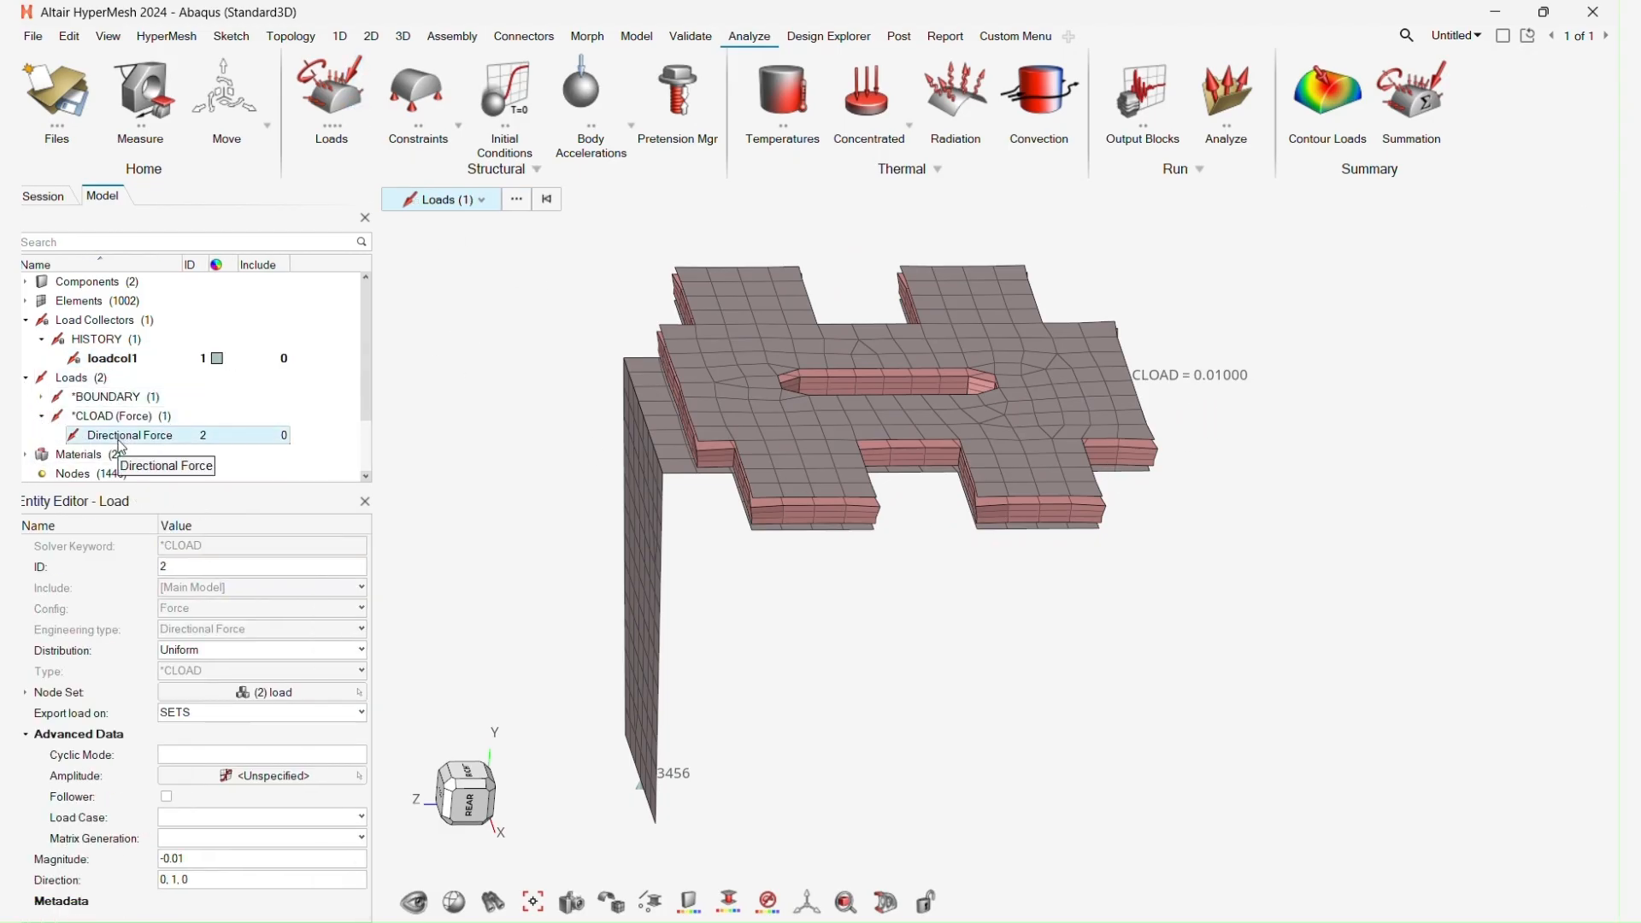
left_click(203, 860)
type("-")
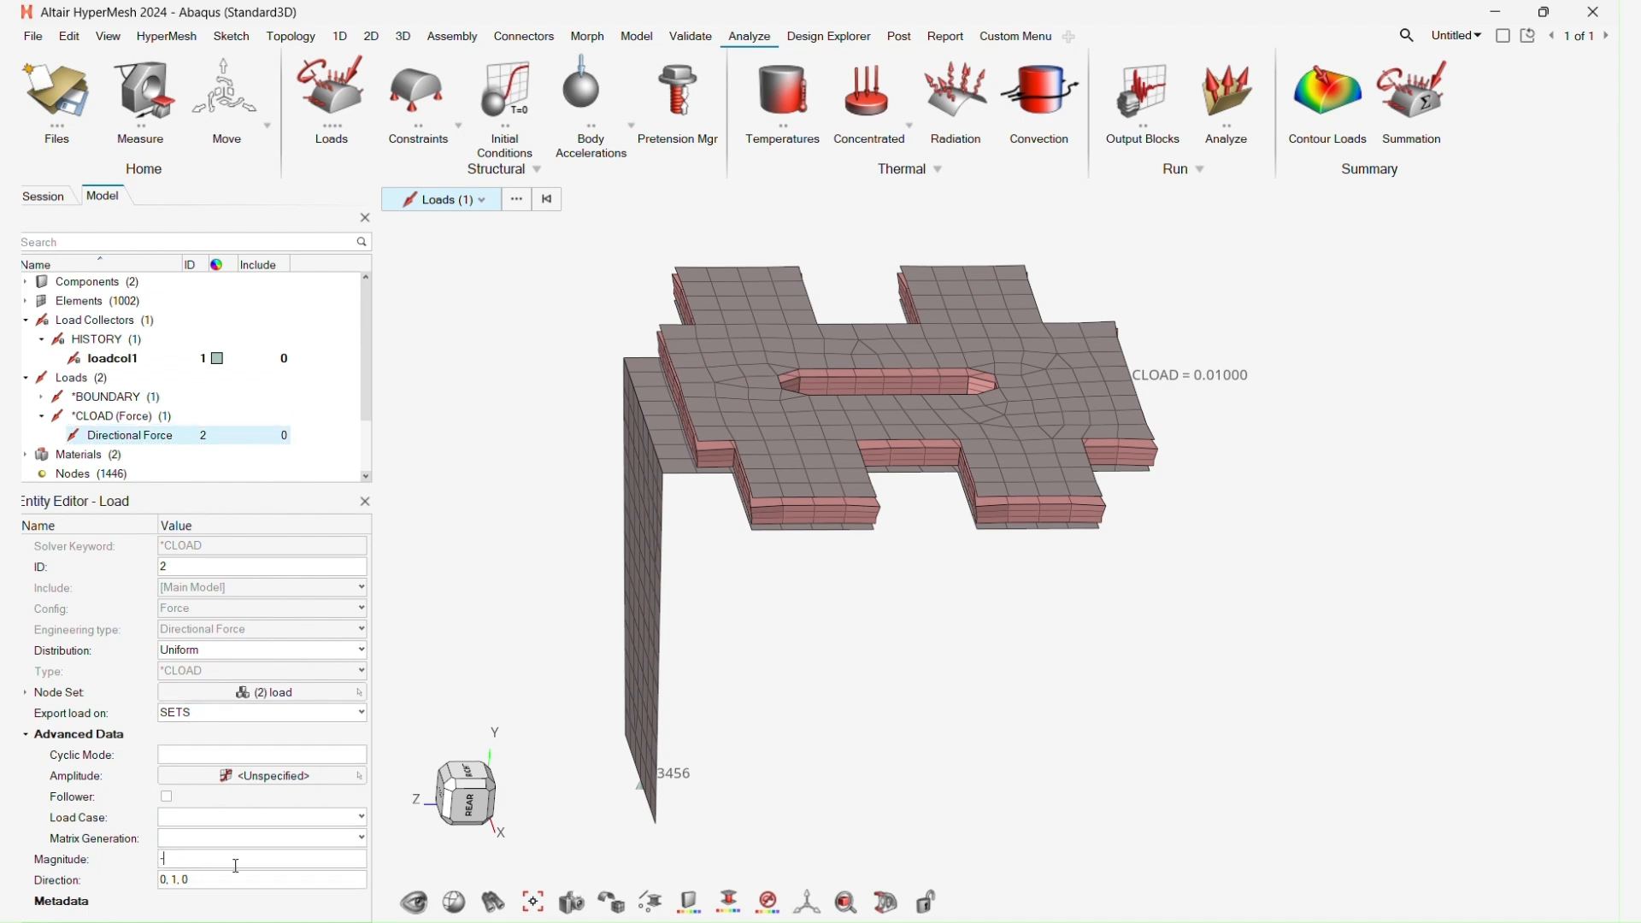
key("Return")
scroll(1106, 369, "up", 5)
mouse_move(1101, 367)
middle_mouse_down()
mouse_move(1017, 335)
mouse_move(1088, 372)
middle_mouse_up()
scroll(1163, 388, "down", 5)
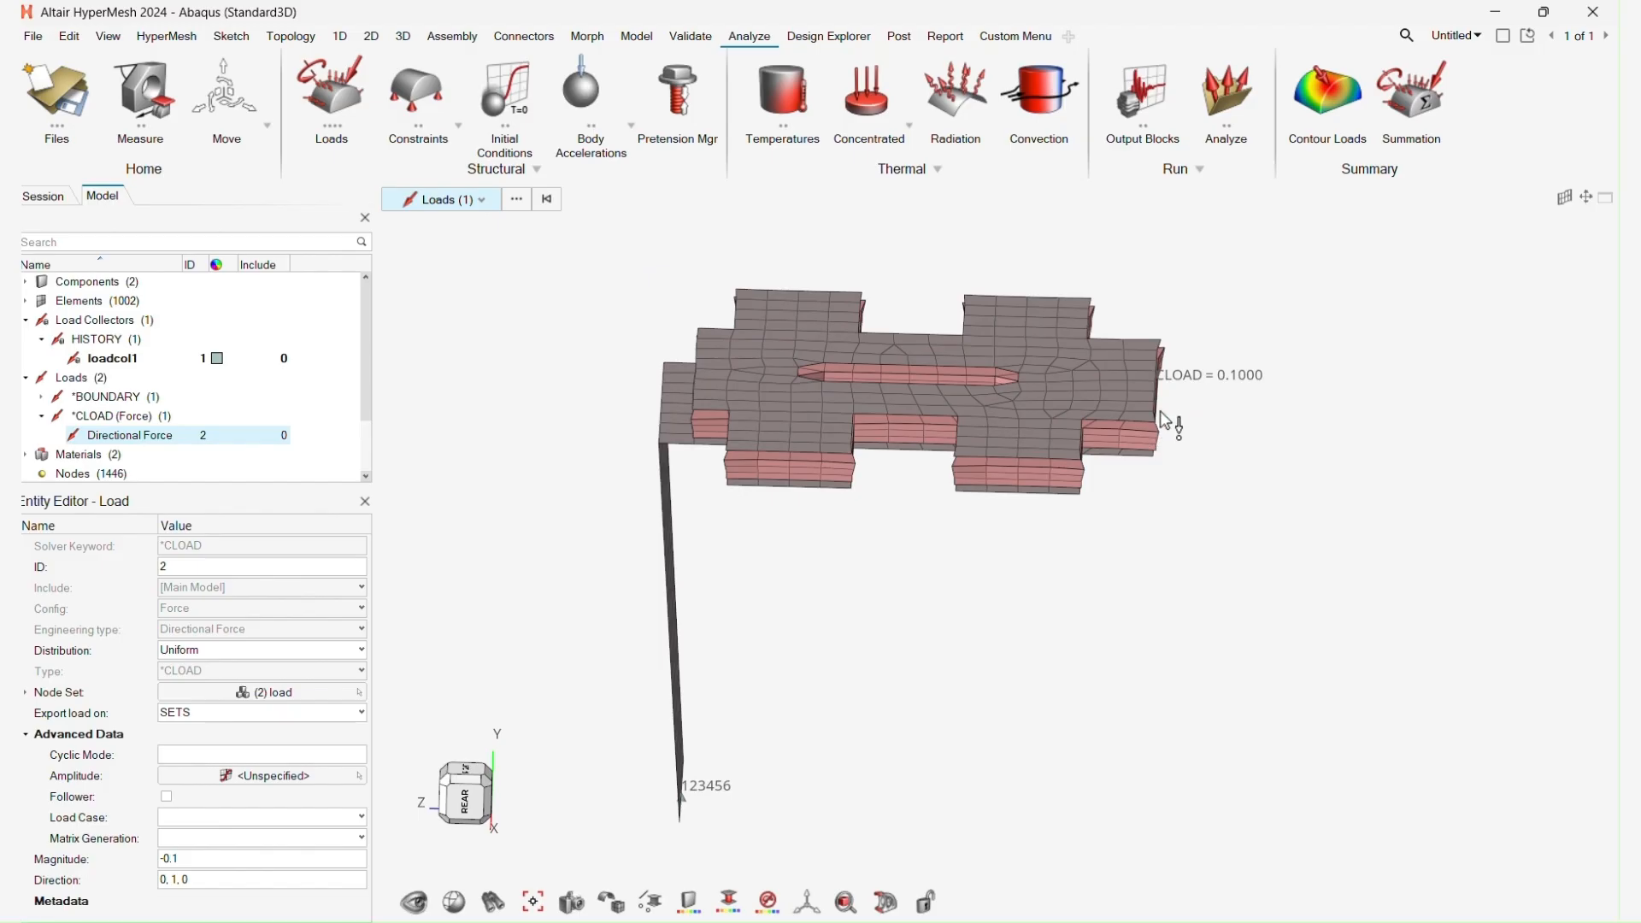
Expand the *NSET sets, select the load set, and examine the loaded end and the constrained leg.
left_click(74, 454)
scroll(75, 458, "down", 2)
left_click(26, 435)
left_click(40, 454)
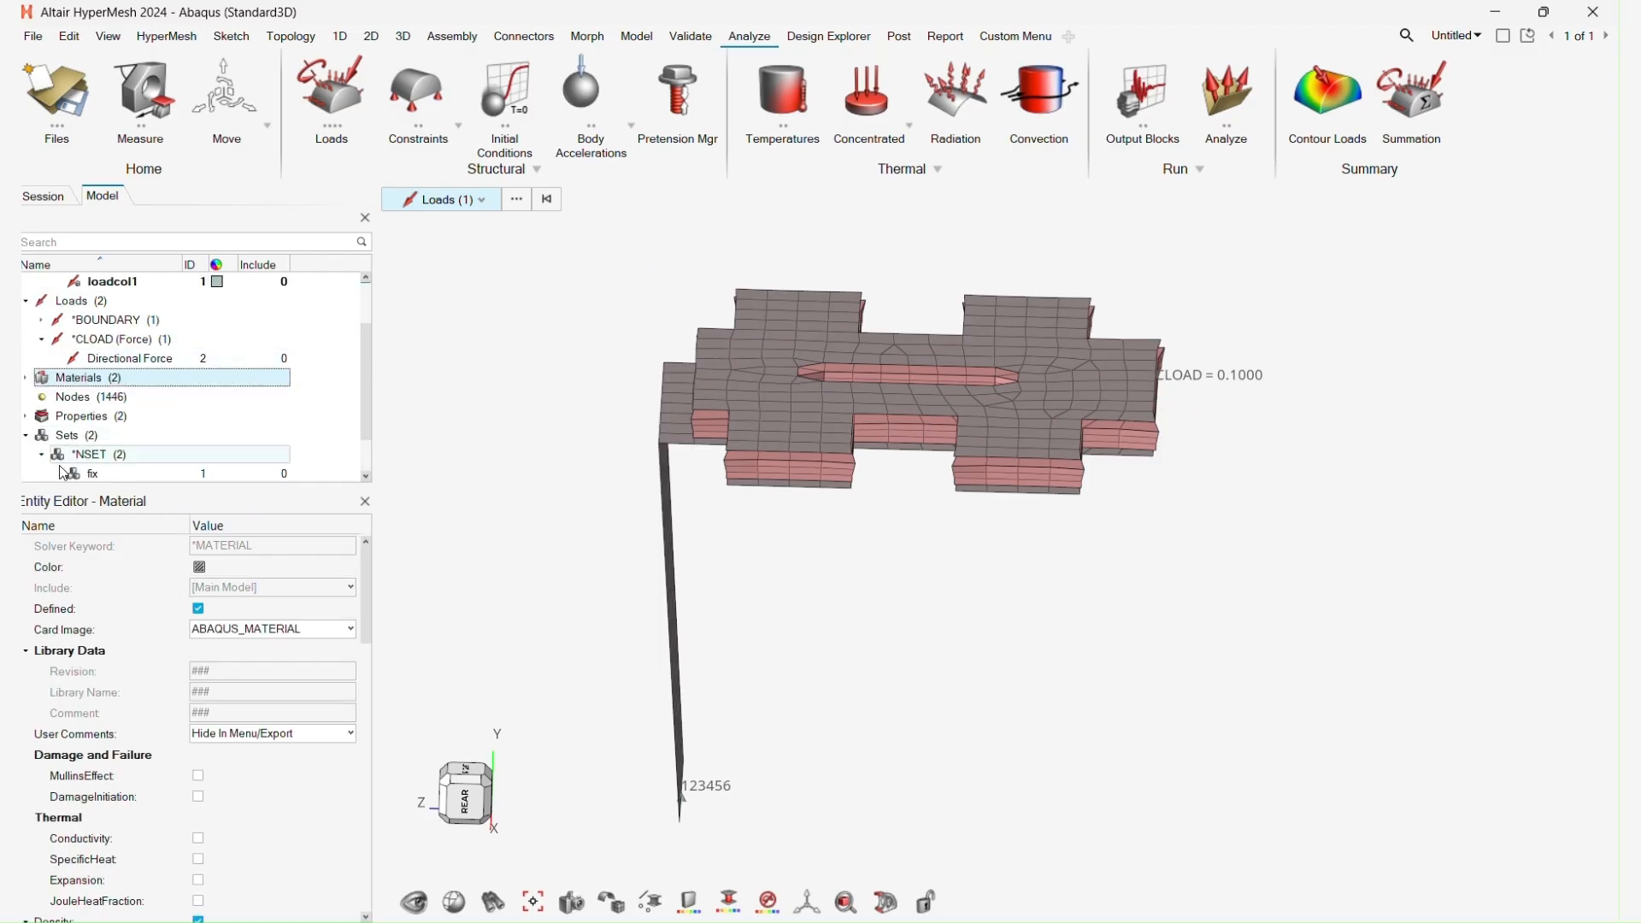
scroll(85, 461, "down", 1)
left_click(101, 436)
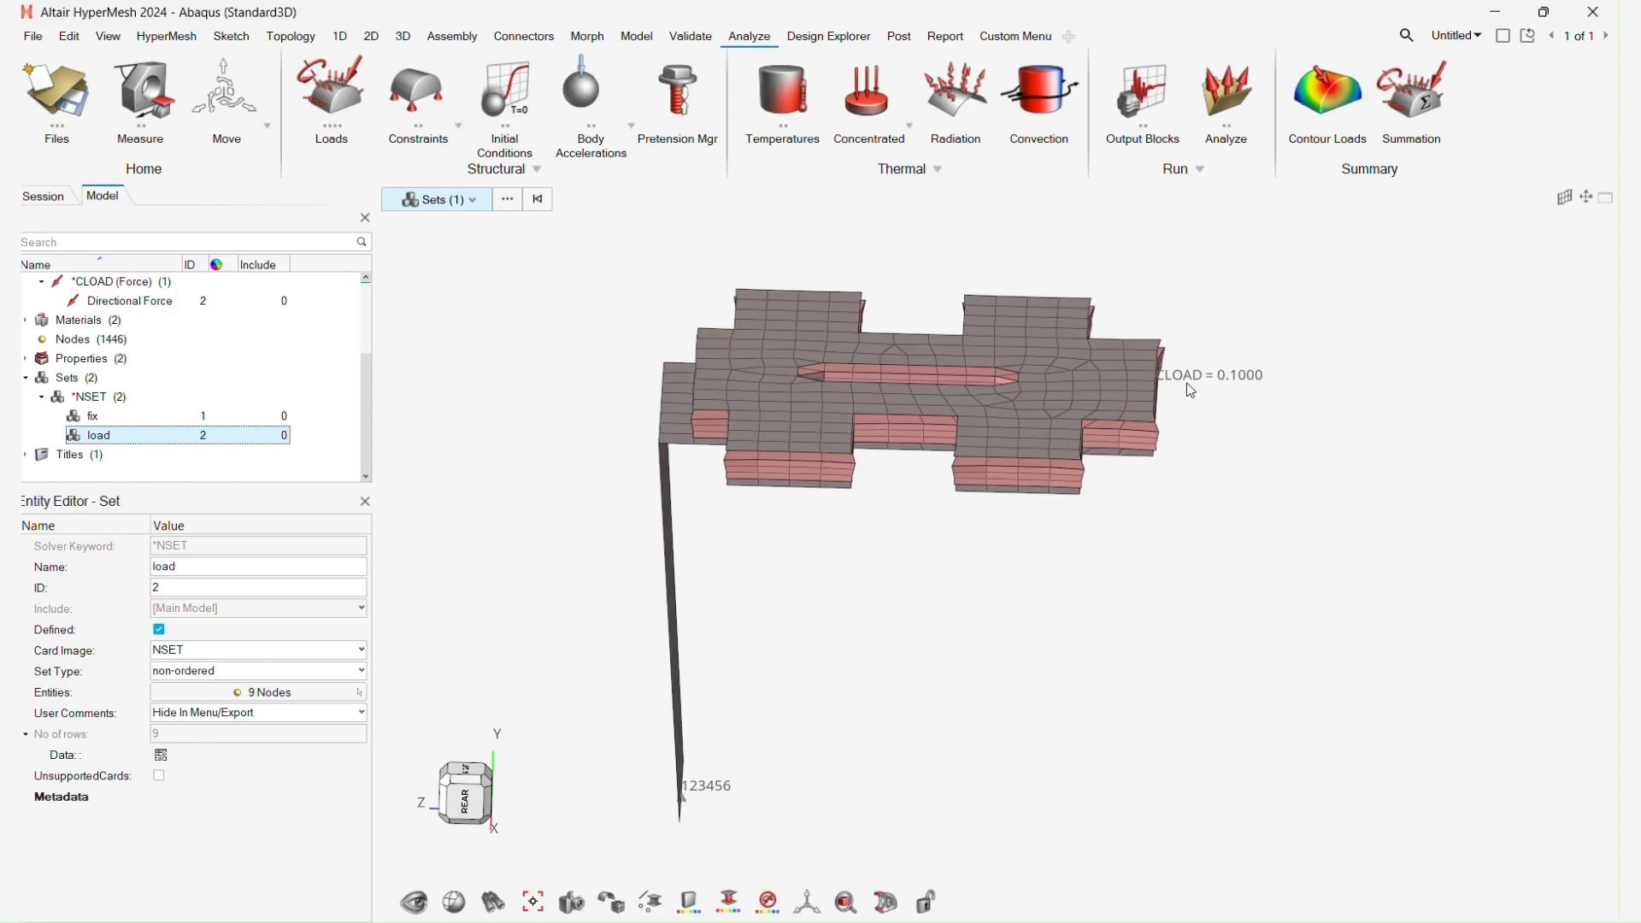
left_click_drag(1126, 395, 1181, 411, "ctrl")
middle_click_drag(1180, 412, 1150, 403)
scroll(659, 678, "down", 3)
right_click_drag(726, 592, 702, 643)
scroll(702, 557, "up", 3)
scroll(707, 558, "down", 2)
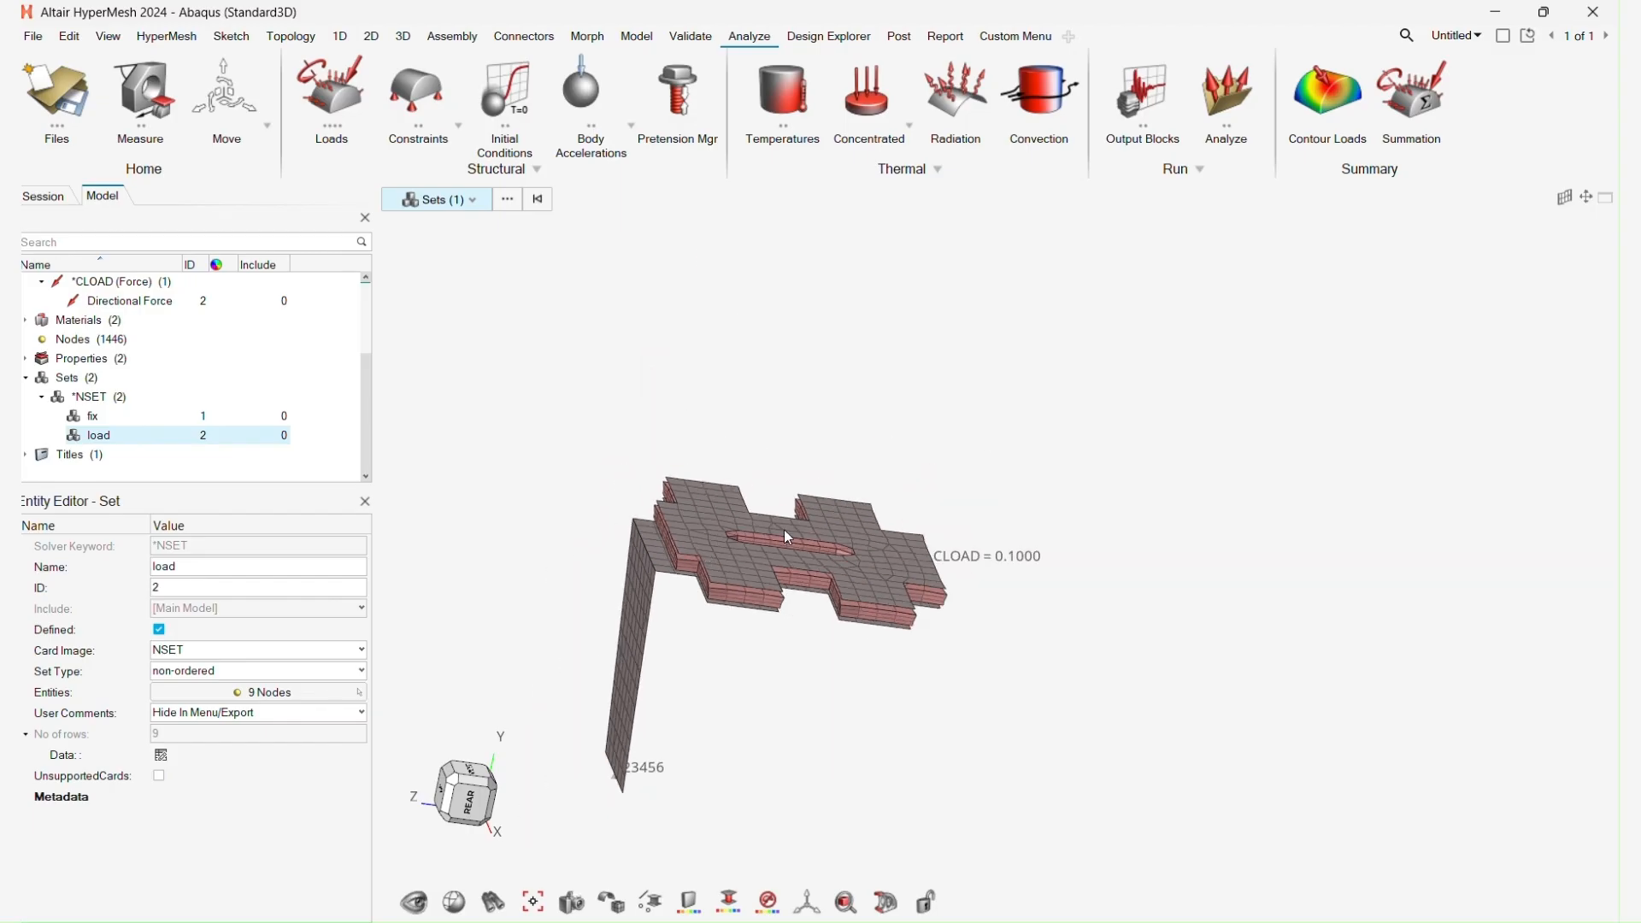
Create a load step and name it linear_Static.
right_click(315, 351)
mouse_move(347, 355)
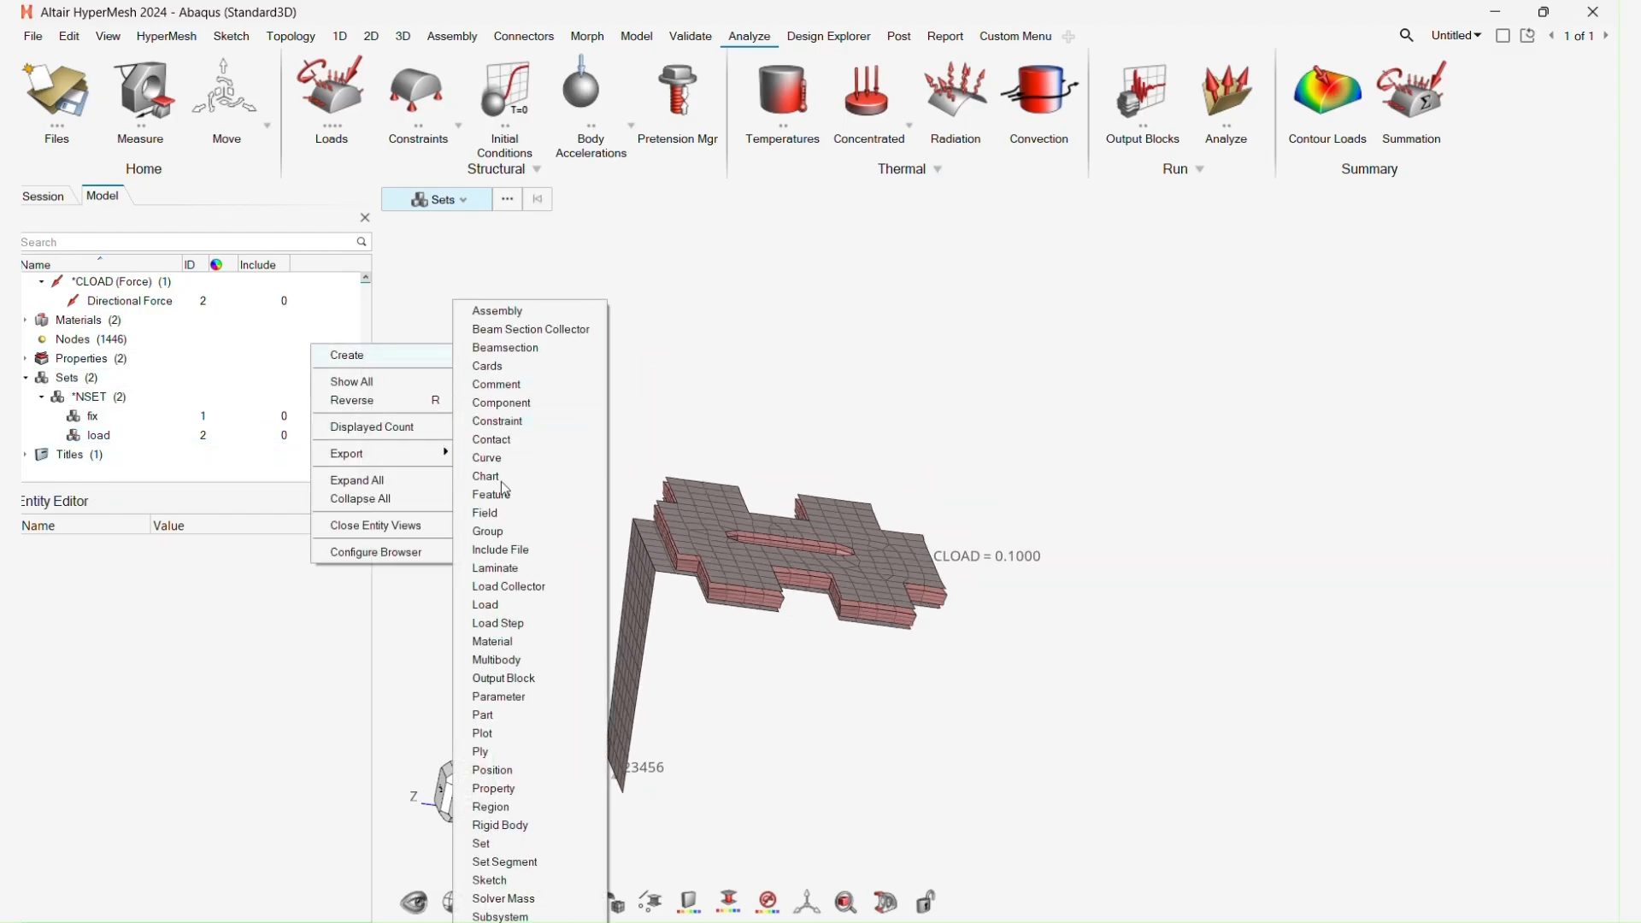
left_click(529, 628)
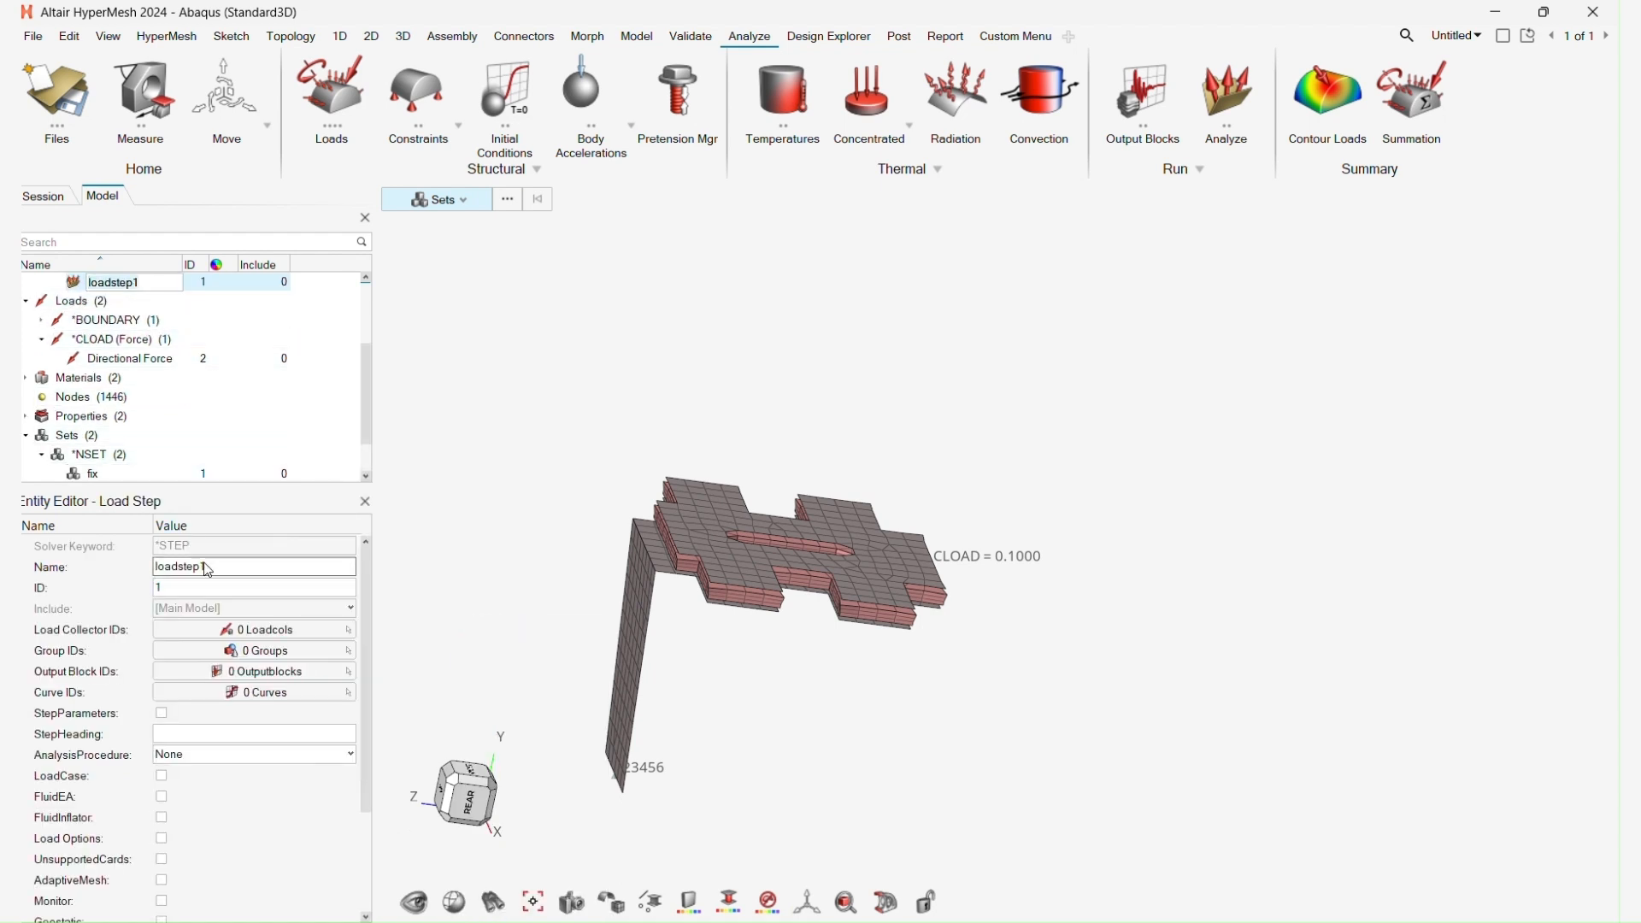
left_click(178, 736)
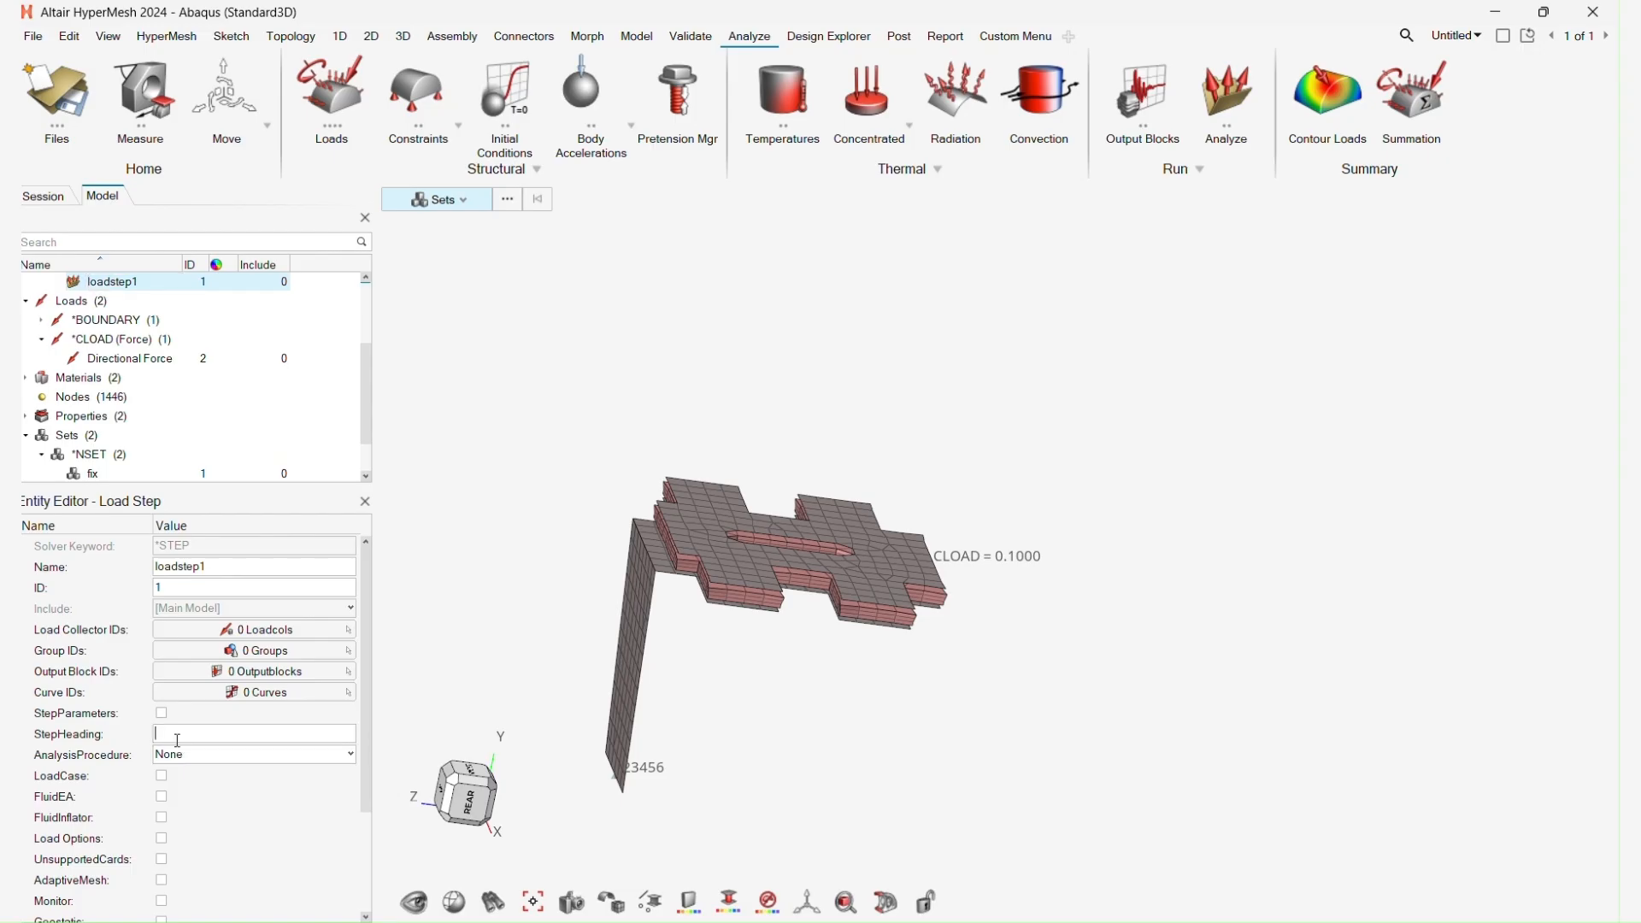
left_click(209, 565)
type("lin")
key("Return")
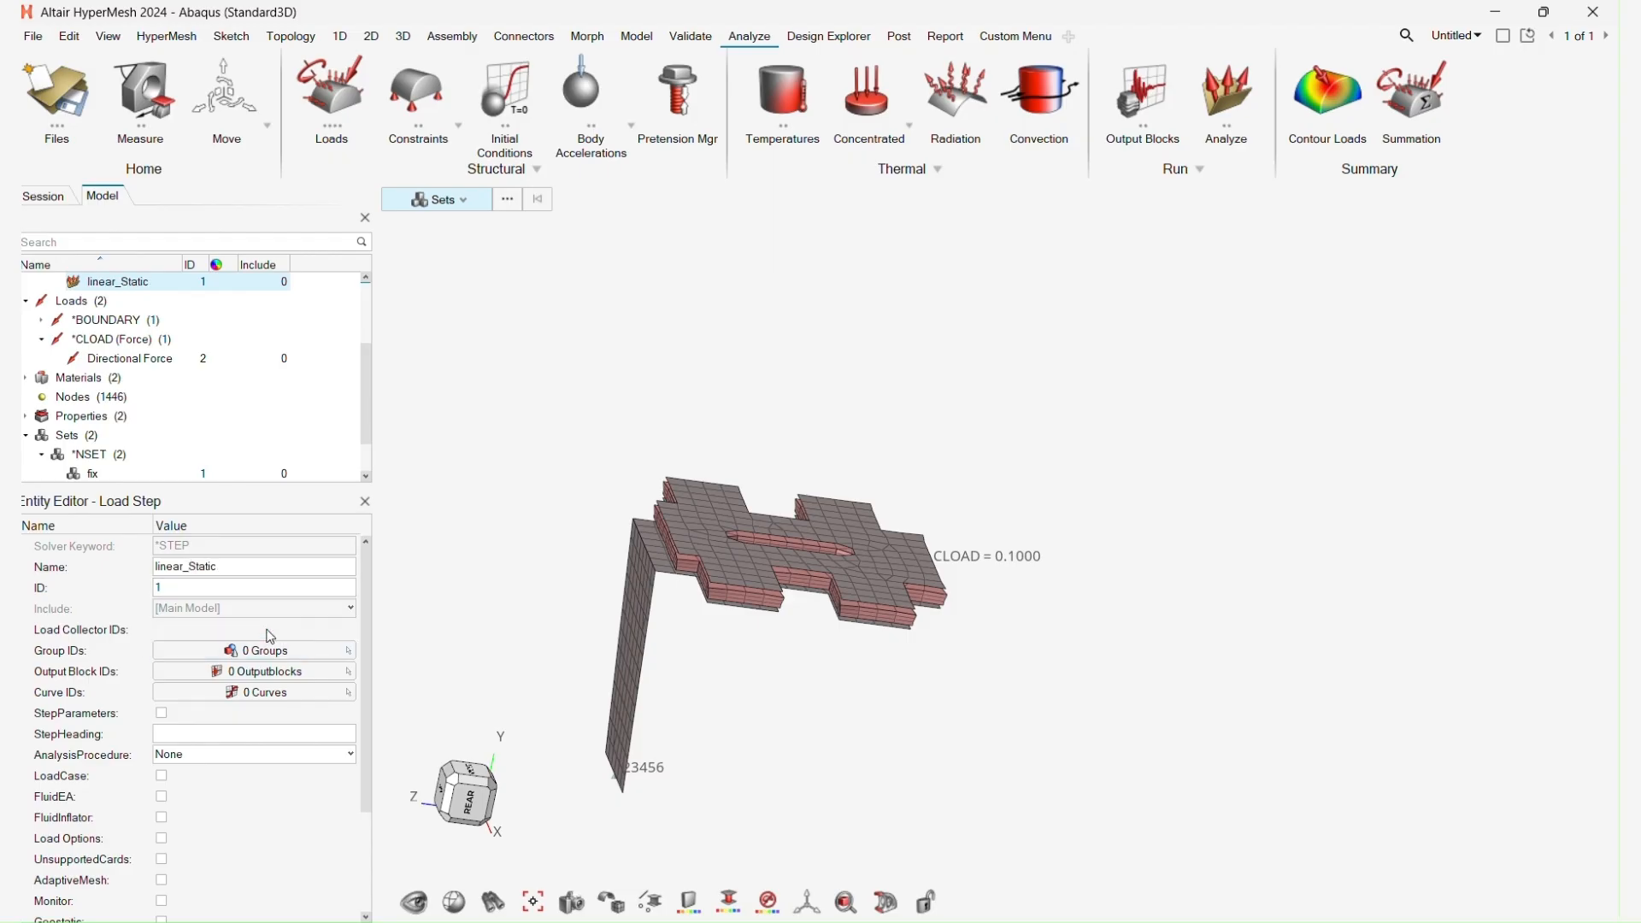
Assign the loadcol1 load collector to the linear_Static load step.
left_click(271, 632)
left_click(292, 649)
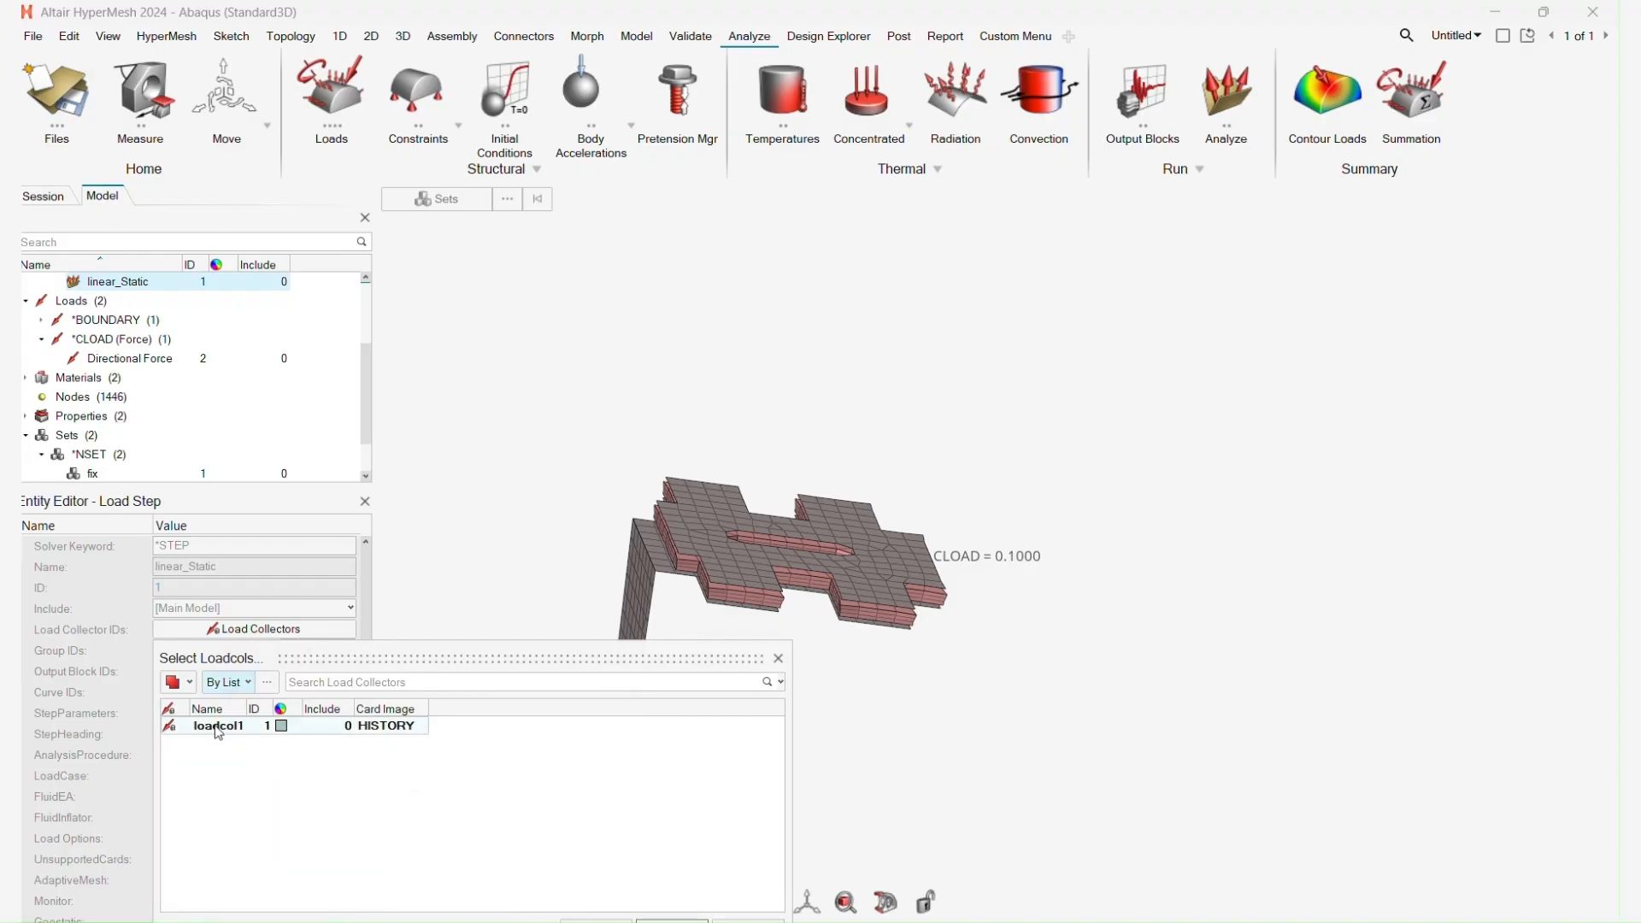
left_click(216, 727)
key("Return")
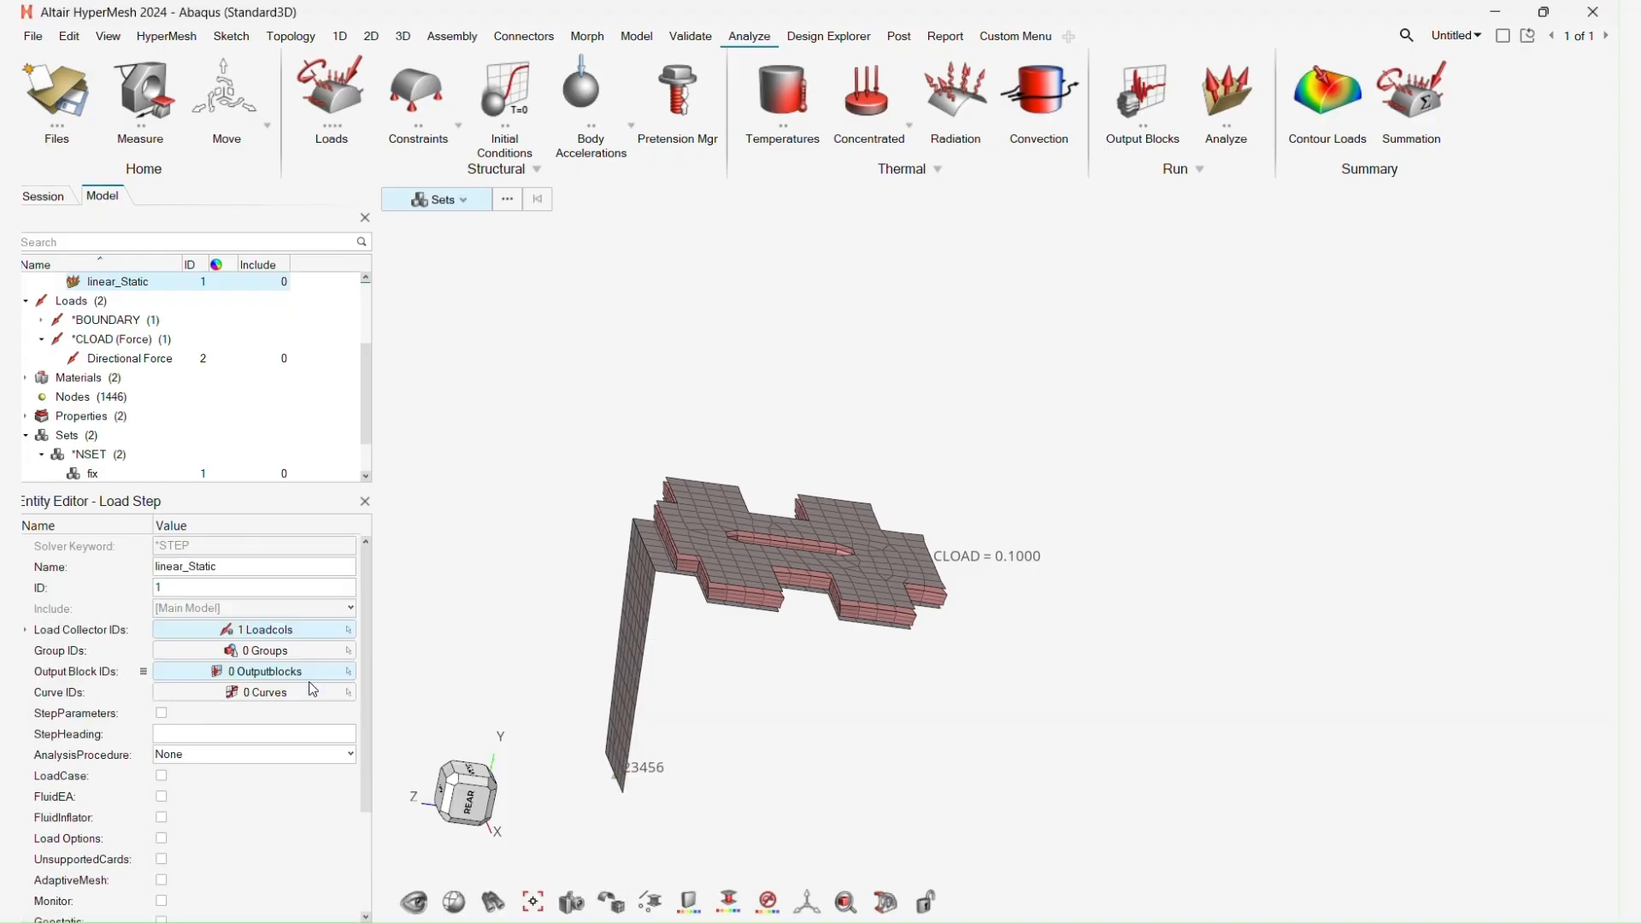
Set the load step's analysis procedure to Static and review its remaining options.
left_click(193, 756)
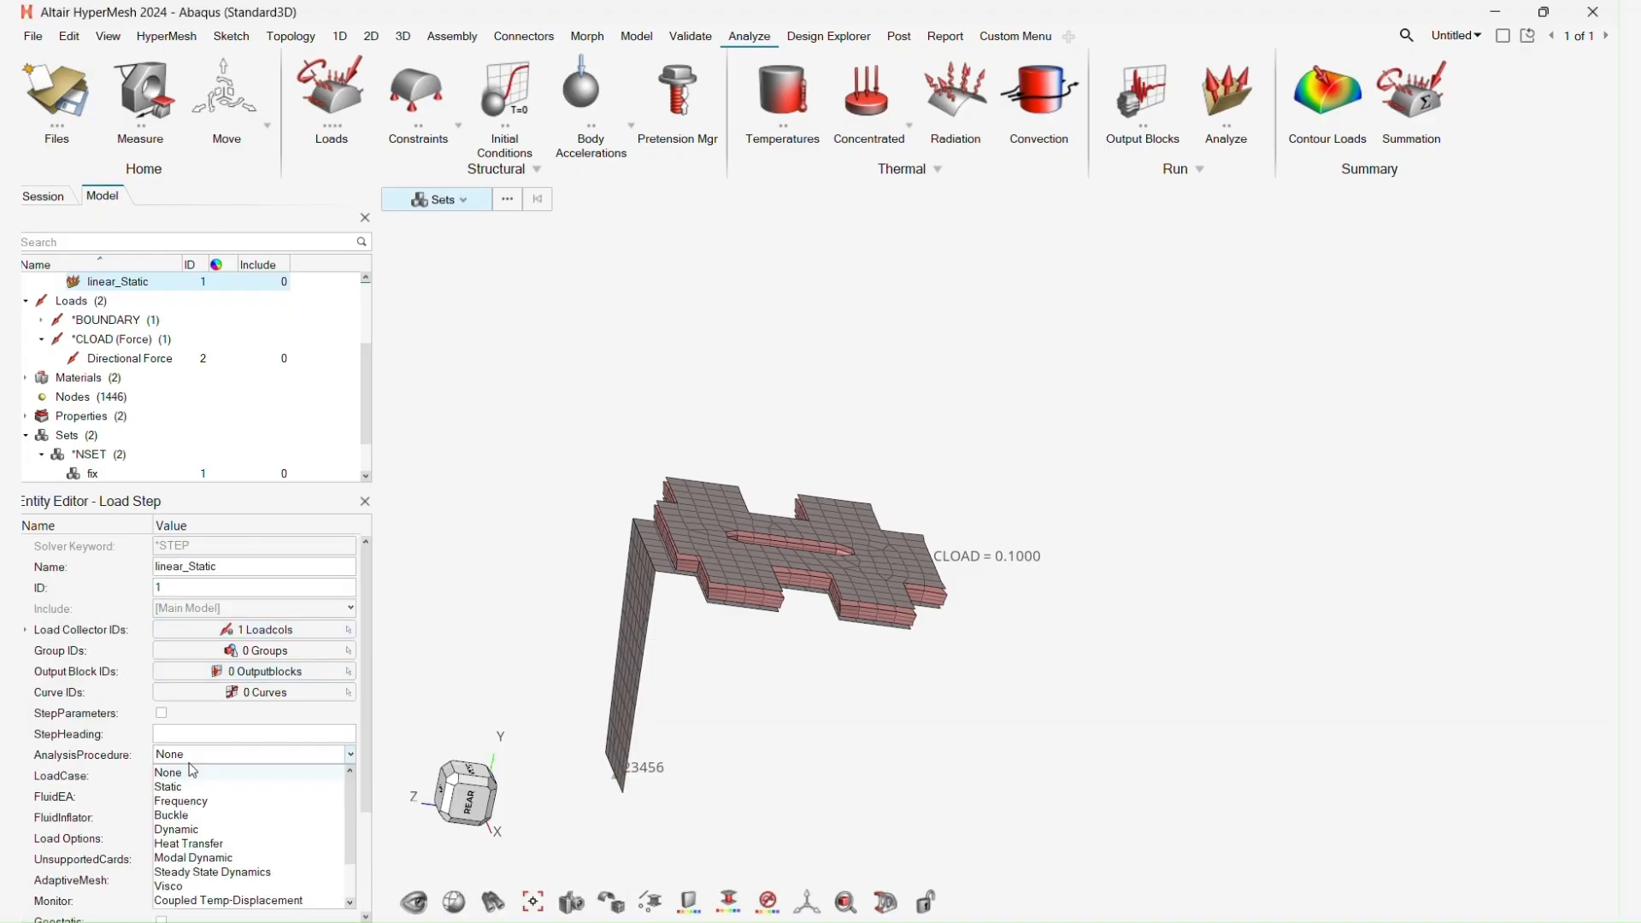
left_click(171, 788)
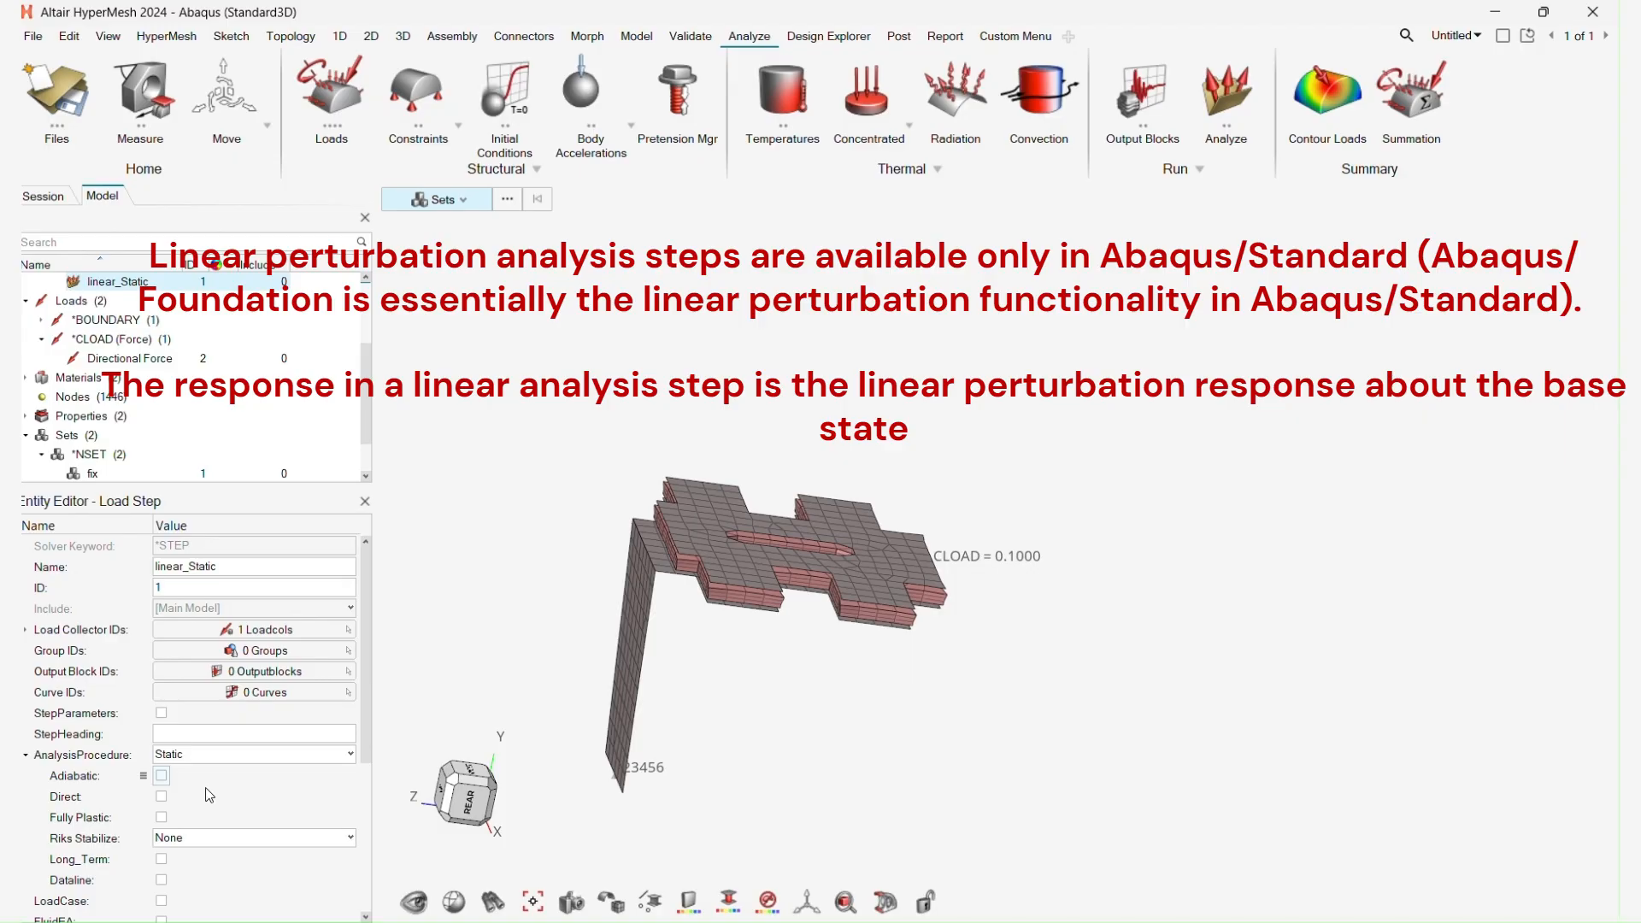
scroll(261, 767, "down", 3)
scroll(259, 762, "up", 1)
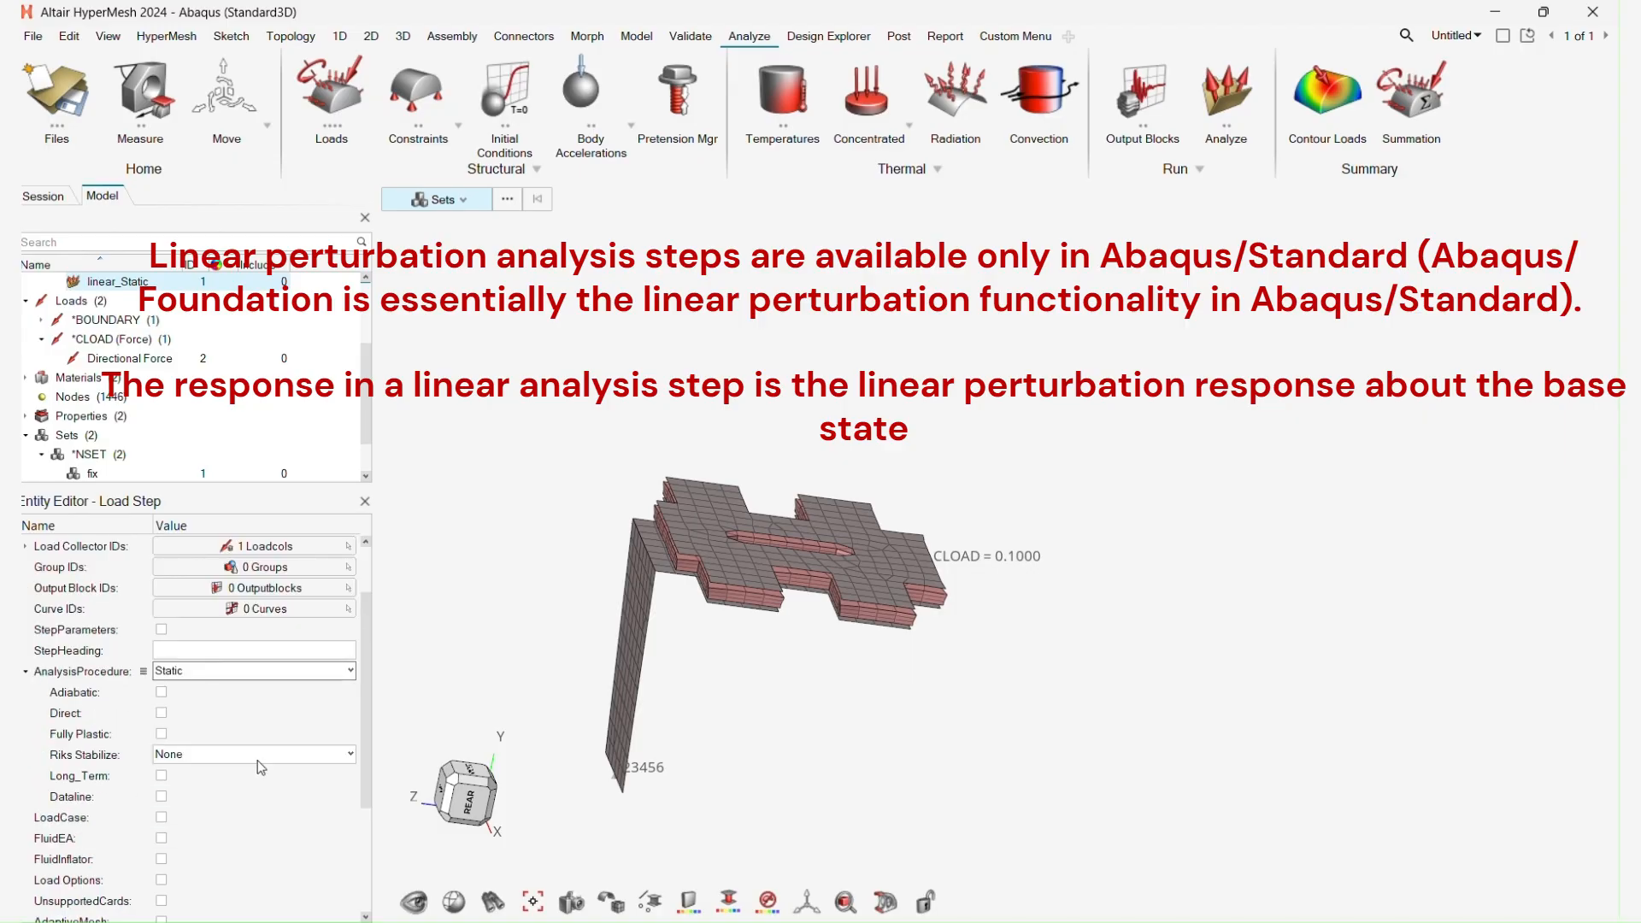
scroll(260, 767, "up", 1)
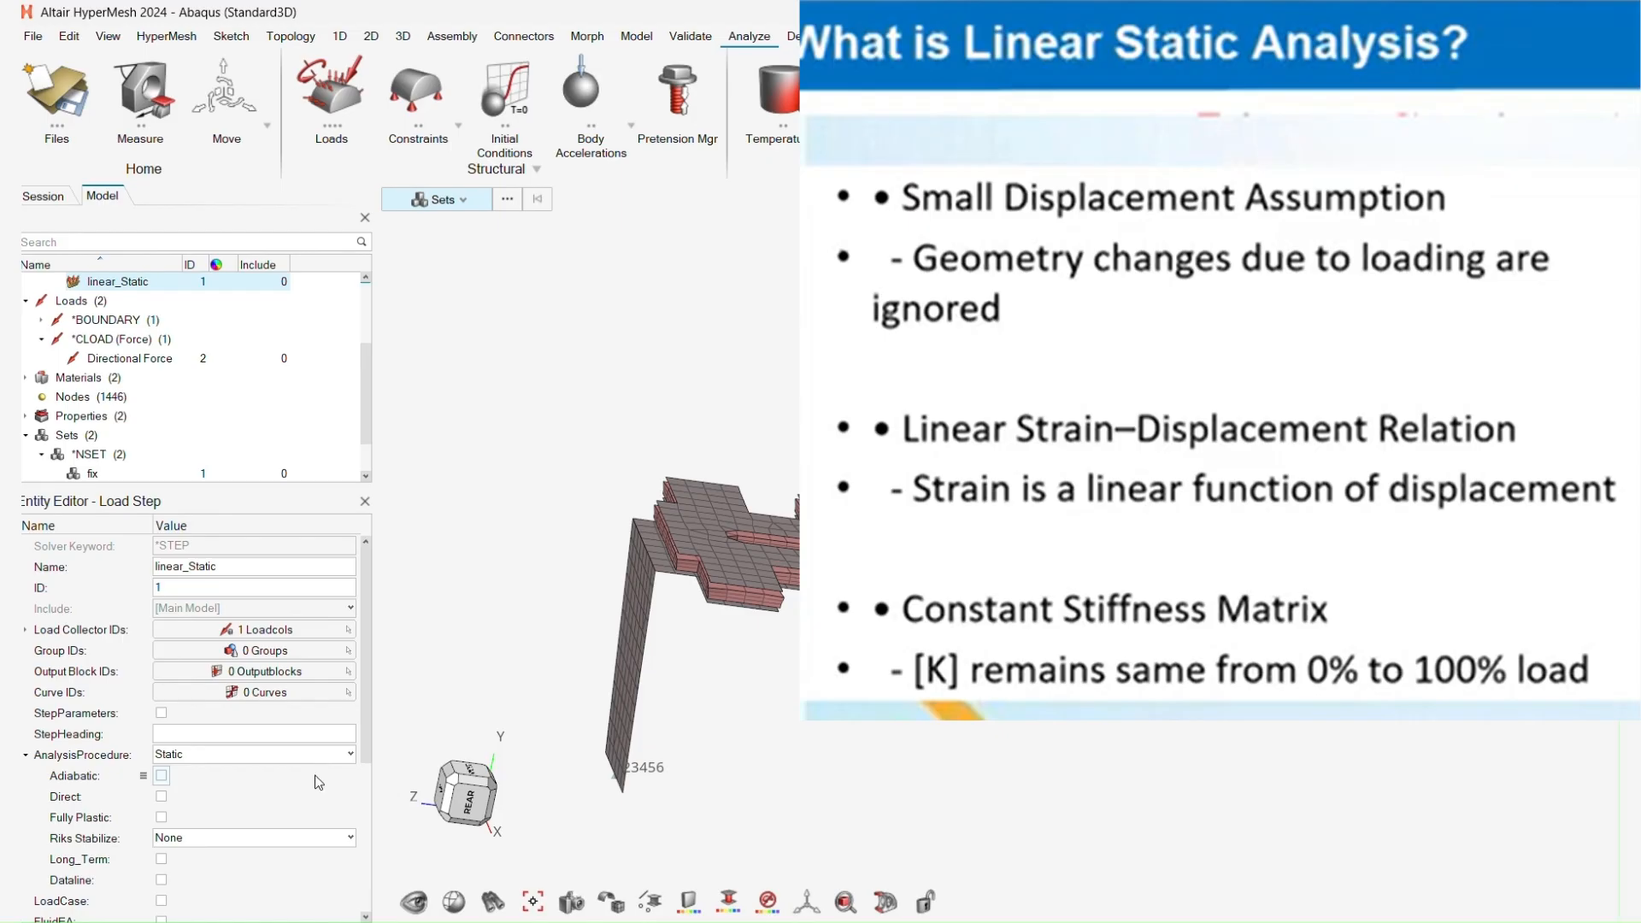
scroll(285, 773, "down", 4)
scroll(214, 785, "up", 3)
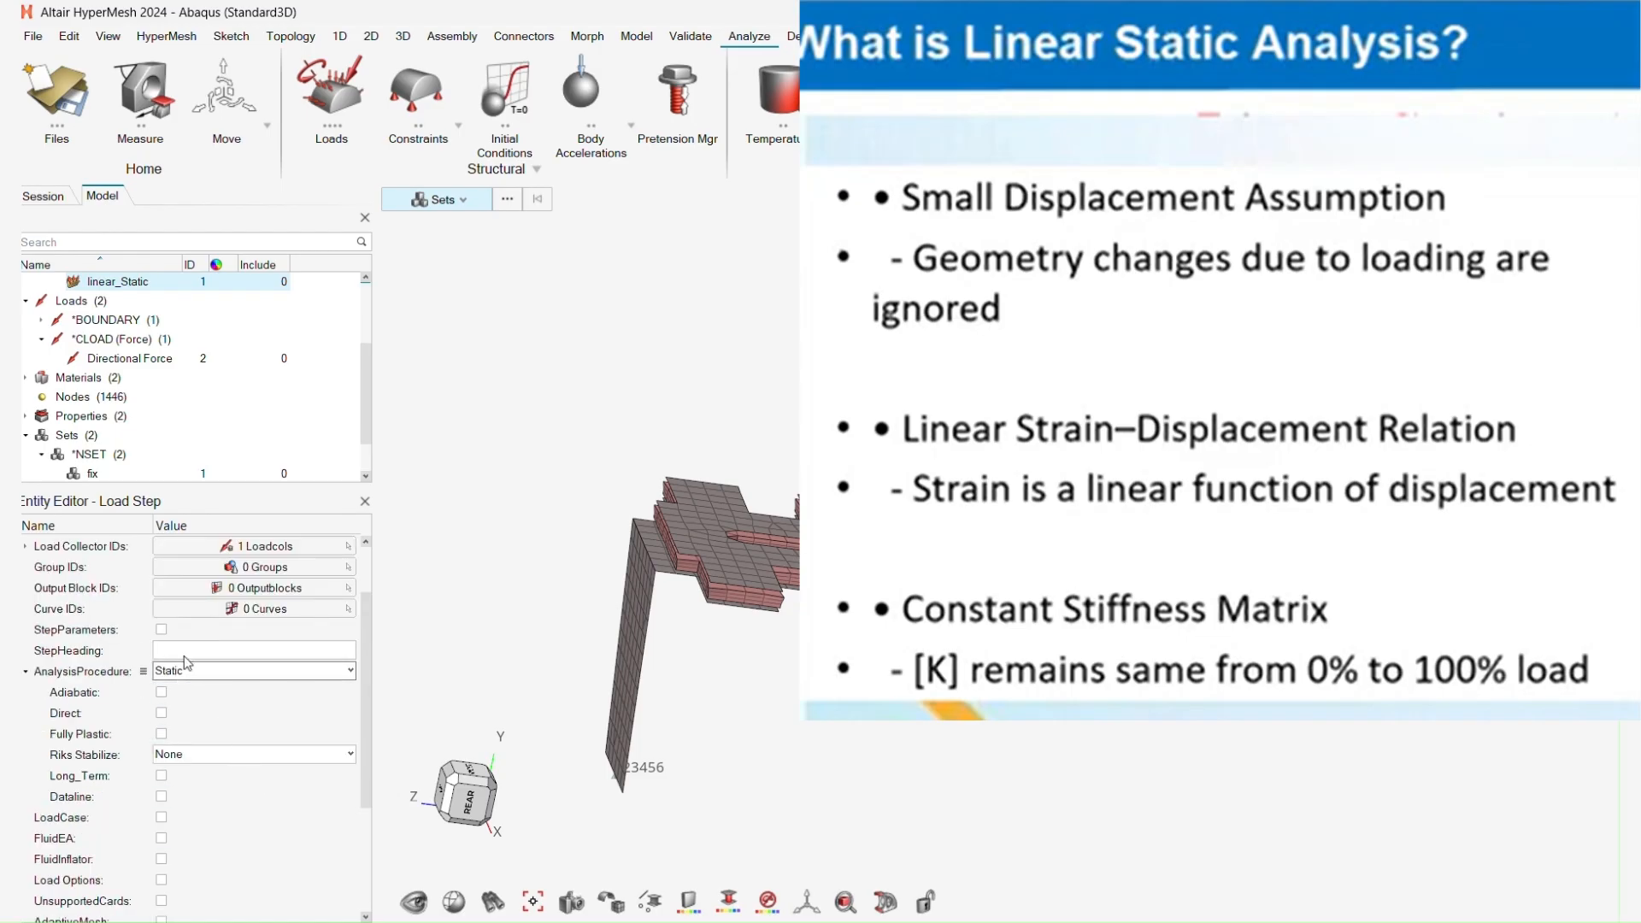
Enable the step parameters of the linear_Static load step and turn on Perturbation.
left_click(161, 629)
left_click(163, 630)
left_click(162, 630)
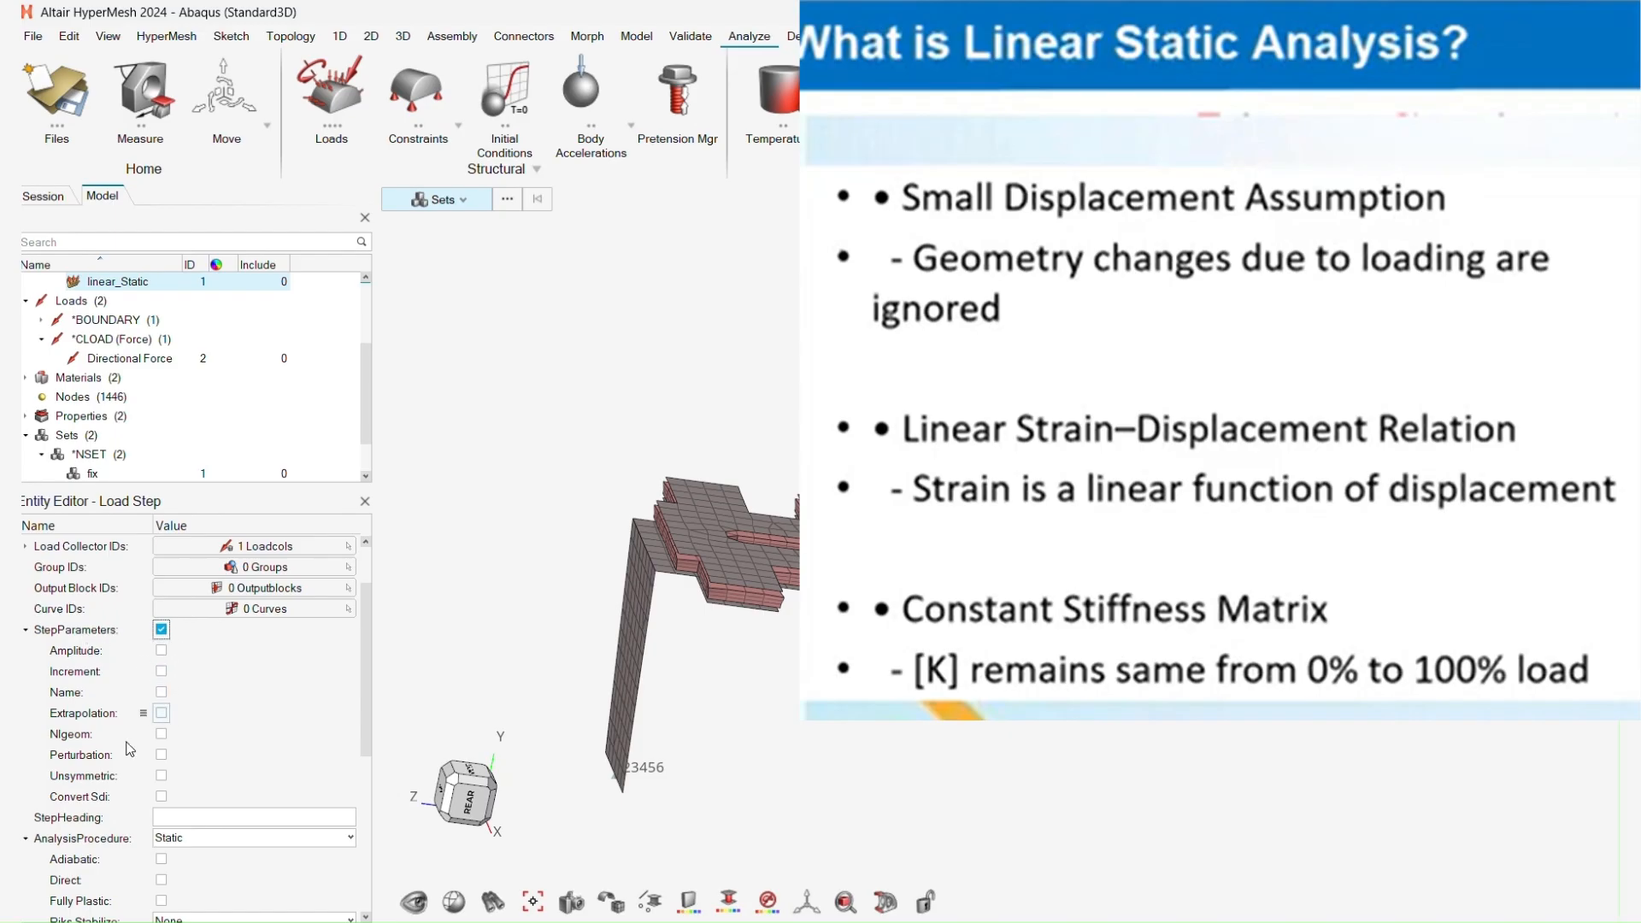
left_click(161, 755)
scroll(244, 735, "down", 3)
scroll(246, 754, "up", 4)
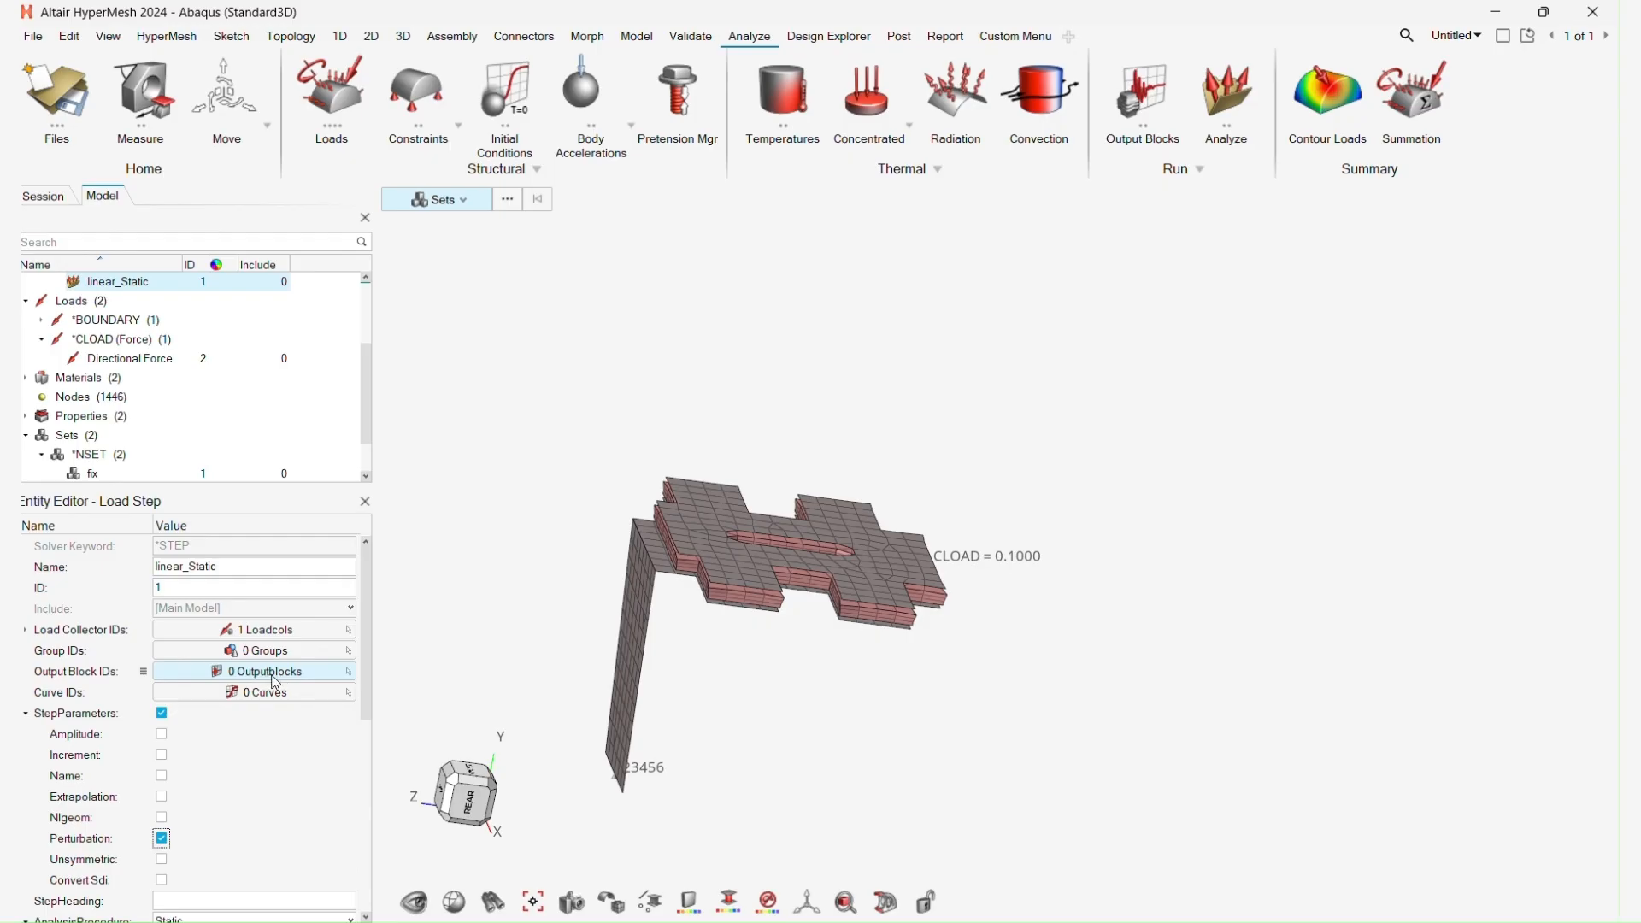
Create an output block with its default name and enable its output with the required parameter set to FIELD.
left_click(352, 389)
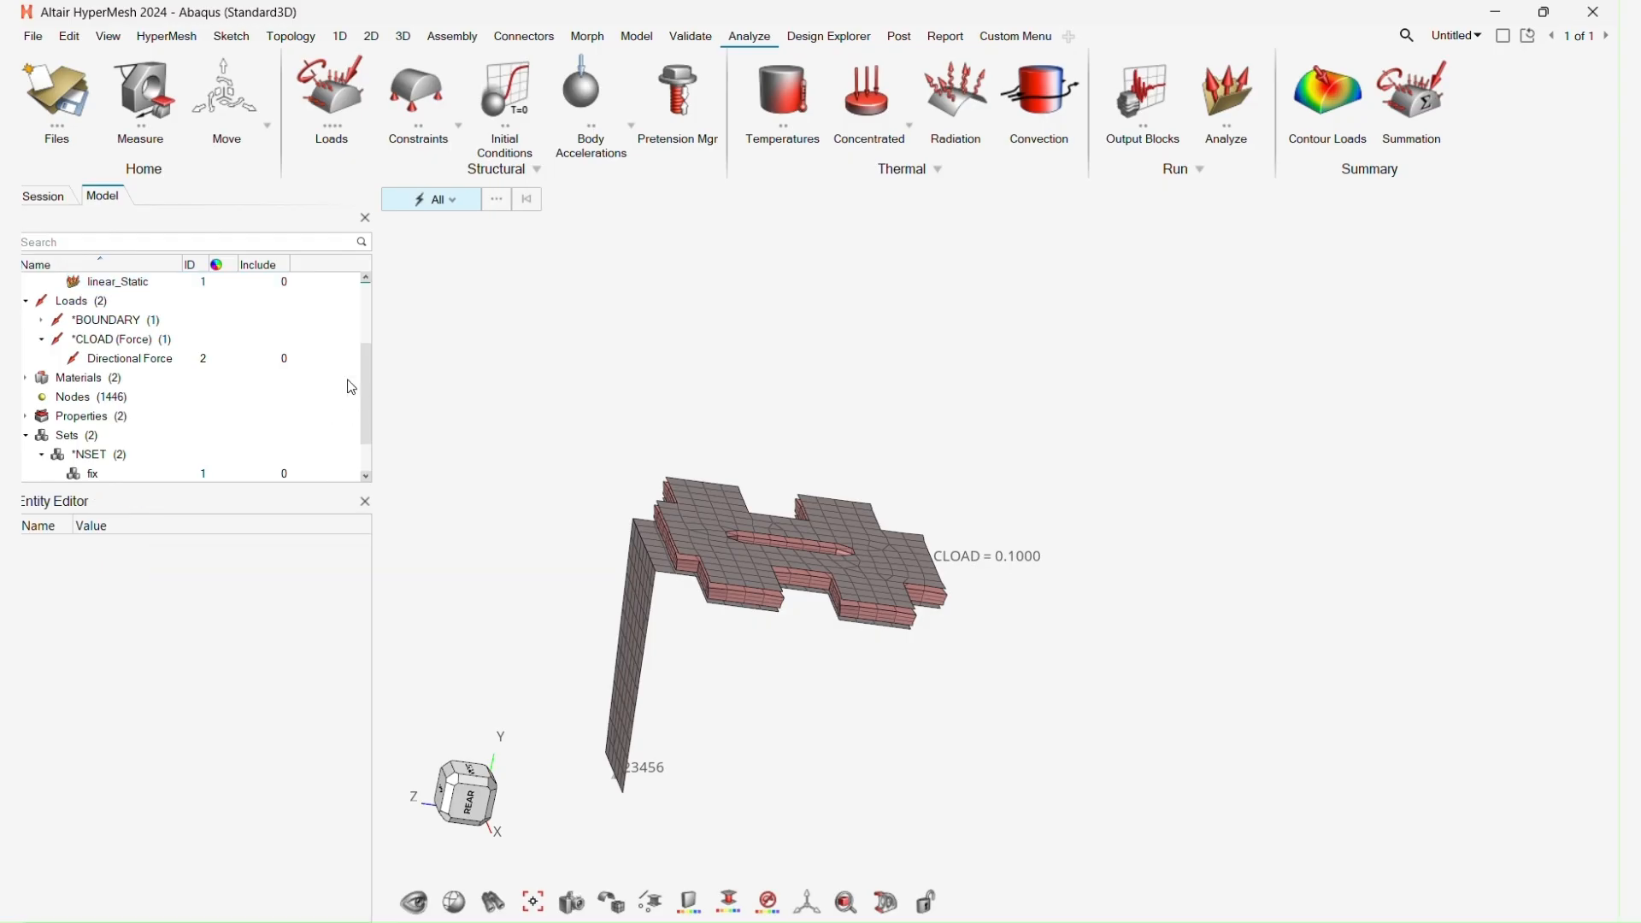
right_click(352, 389)
mouse_move(386, 392)
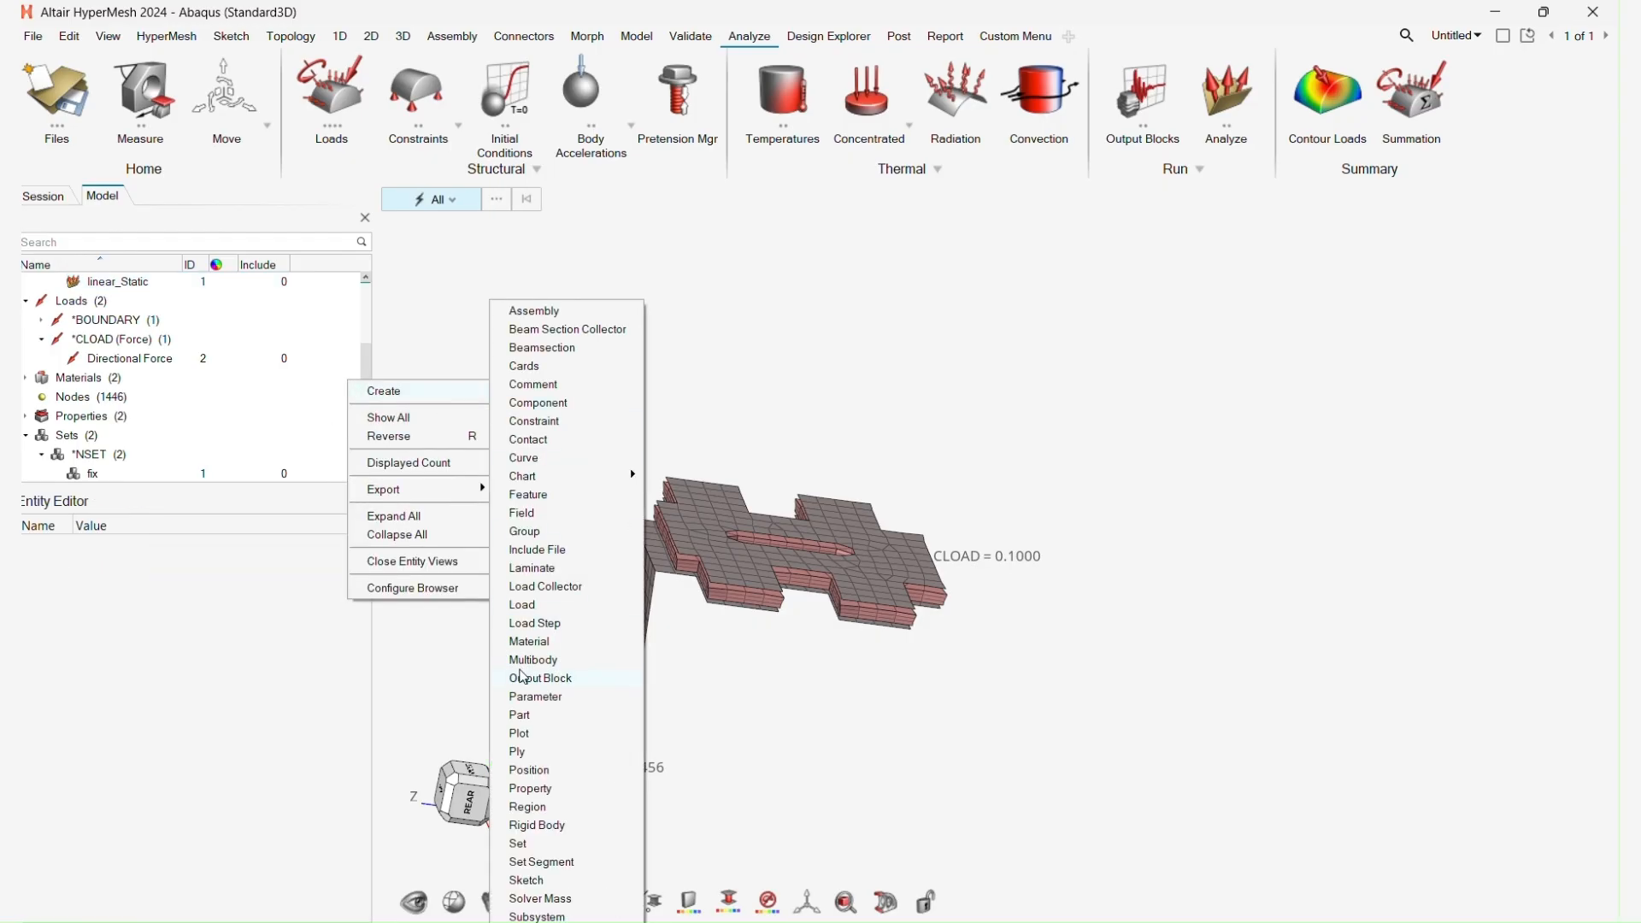
left_click(526, 679)
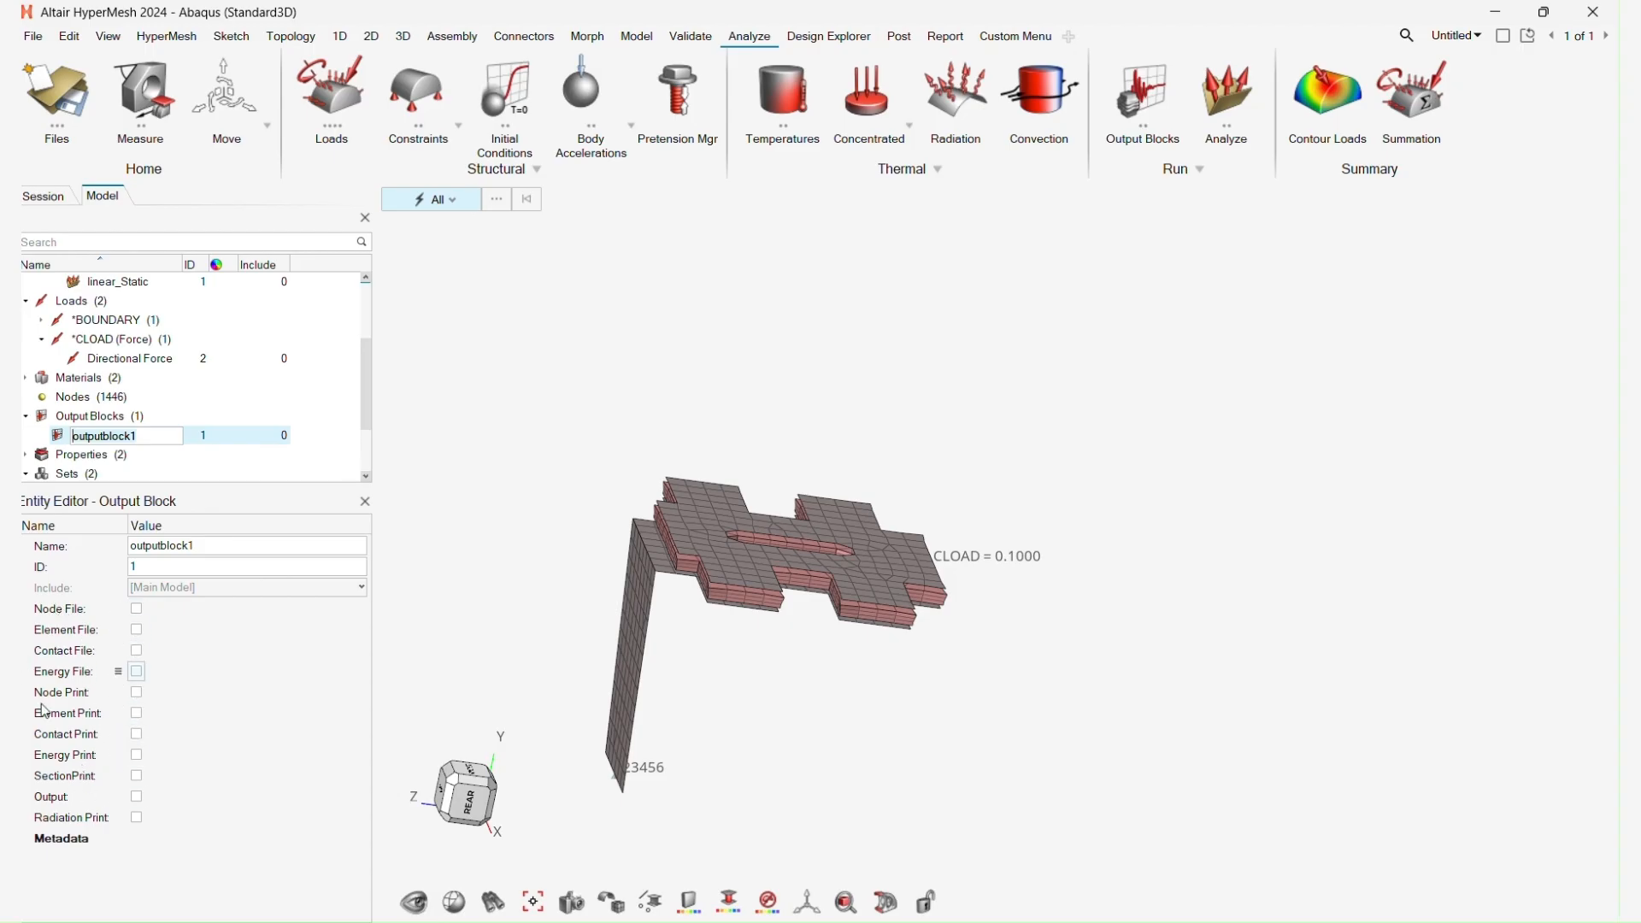
left_click(137, 798)
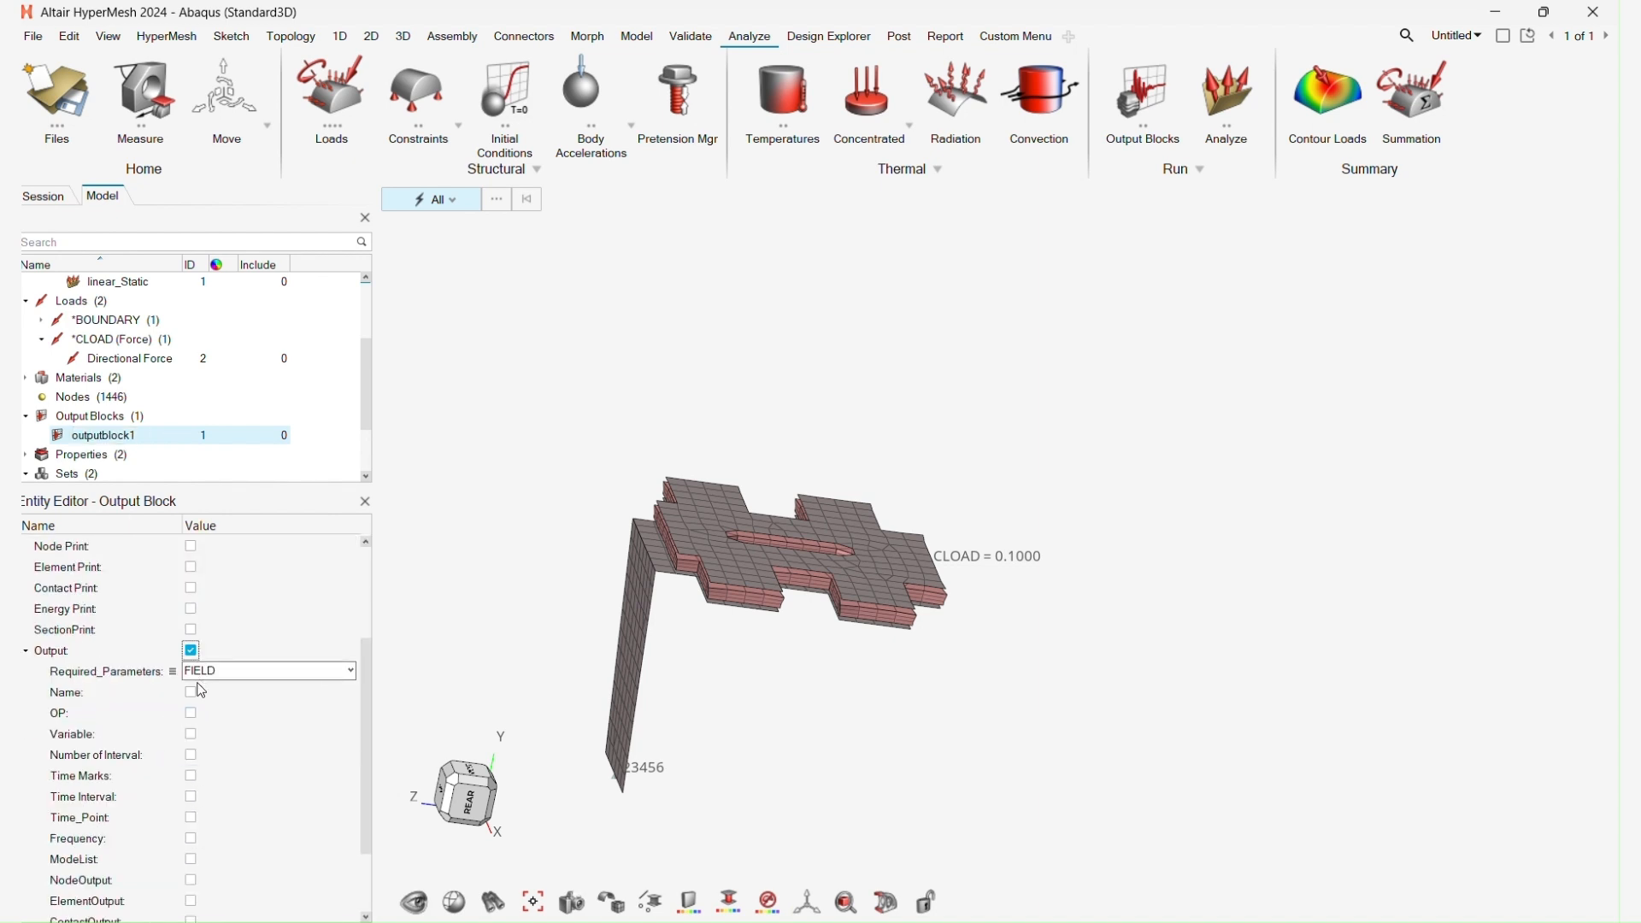
left_click(196, 675)
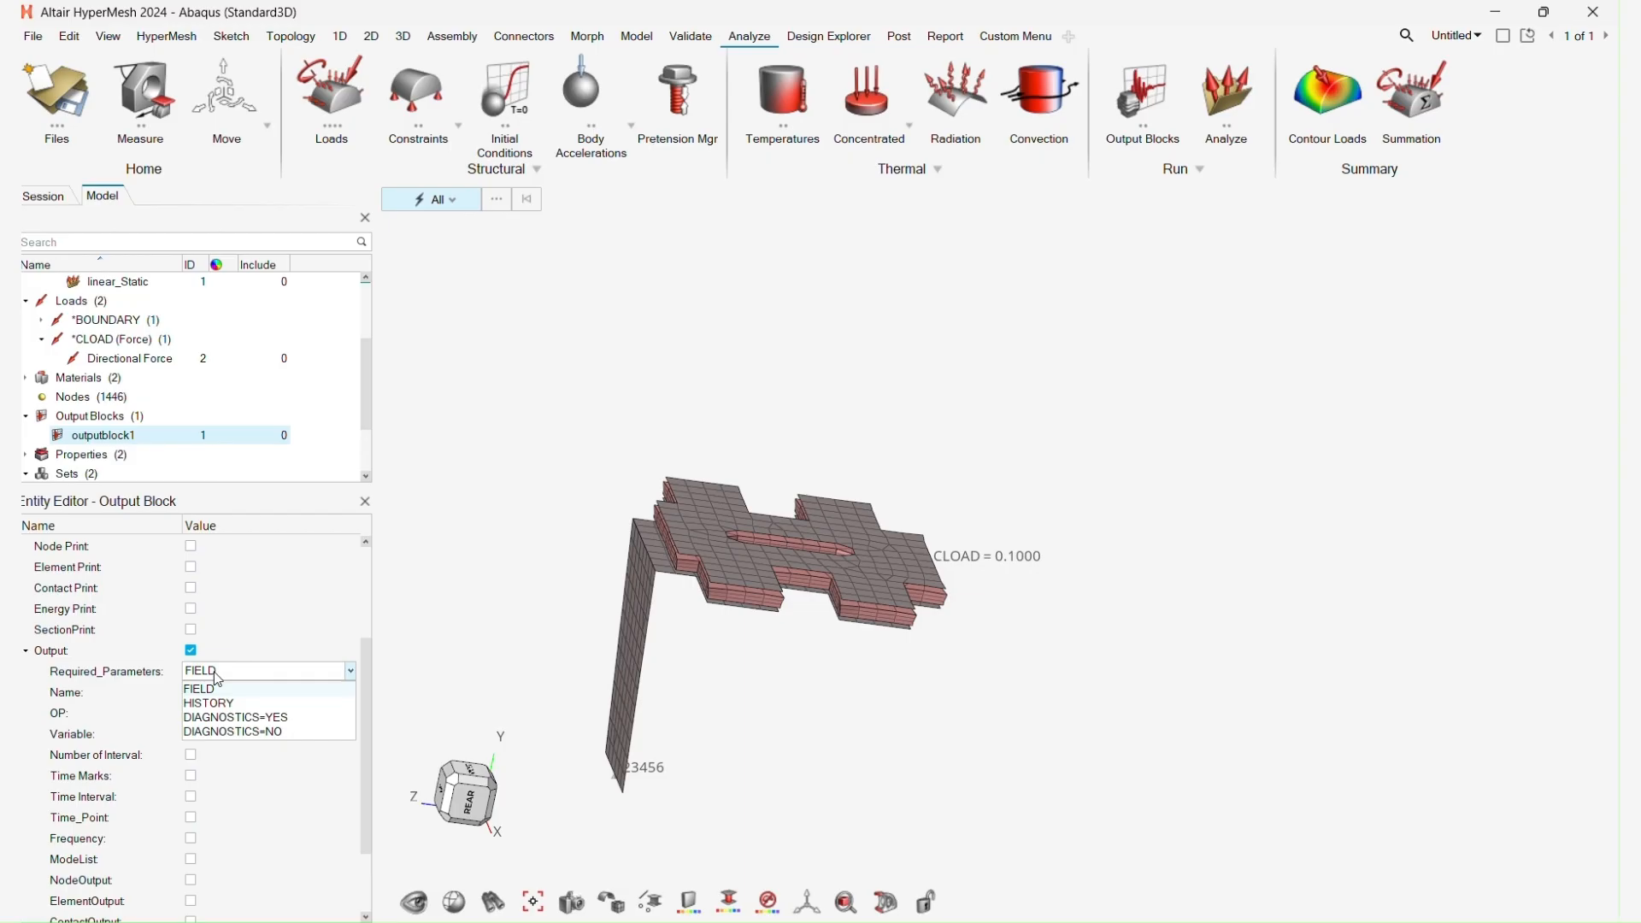
left_click(207, 690)
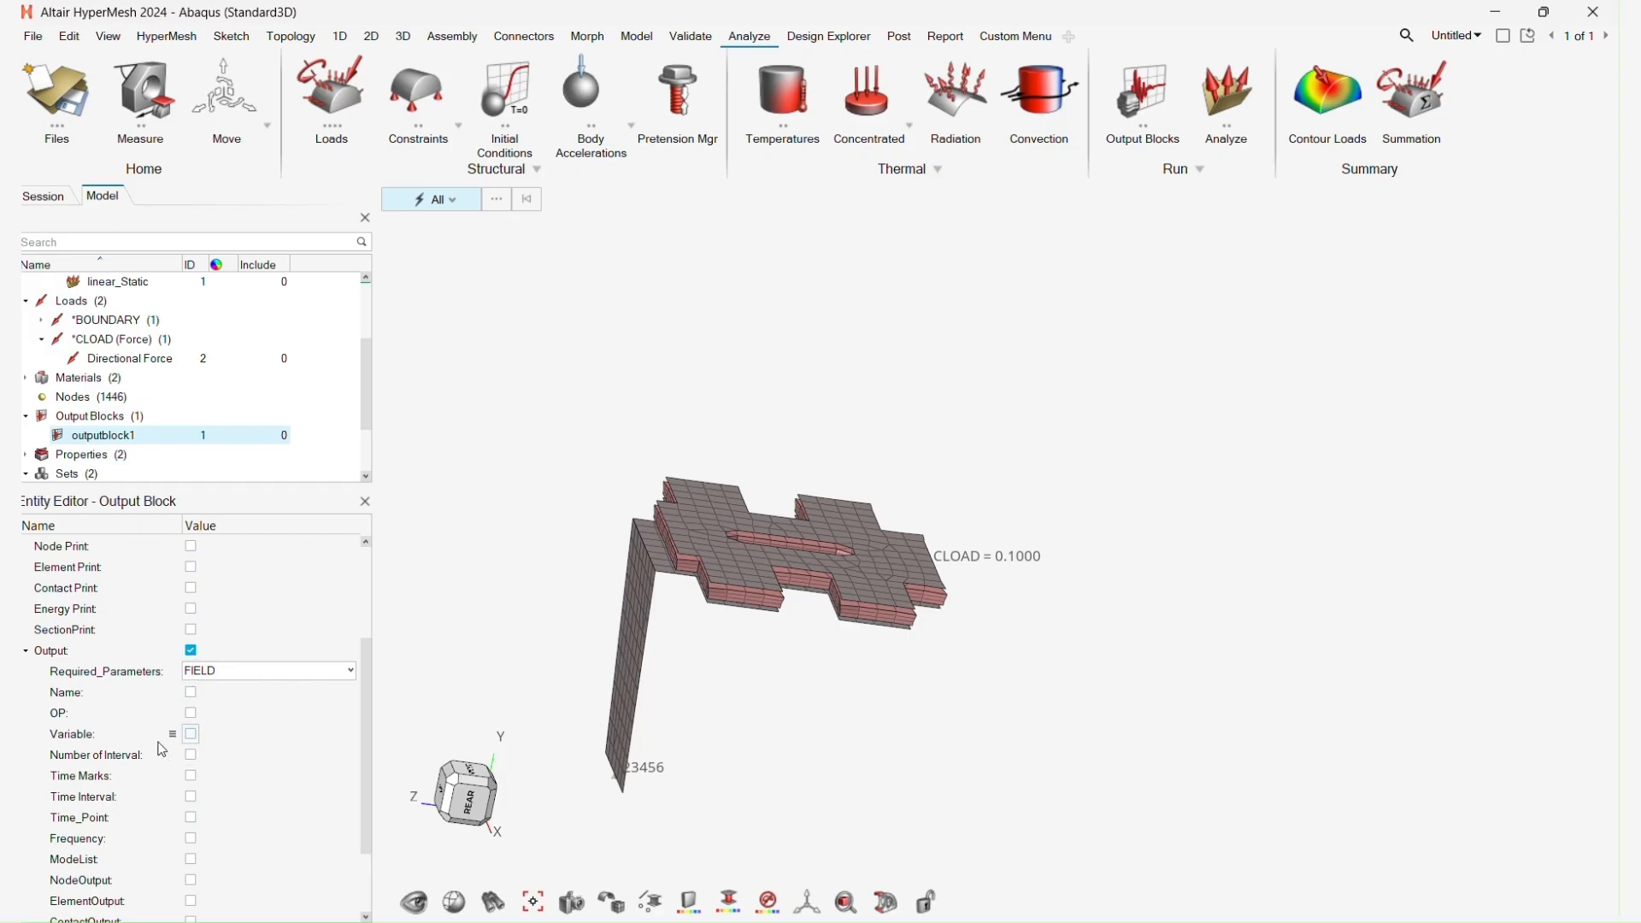
Enable node output in the output block and set its data line to u.
scroll(257, 752, "down", 2)
scroll(270, 755, "down", 1)
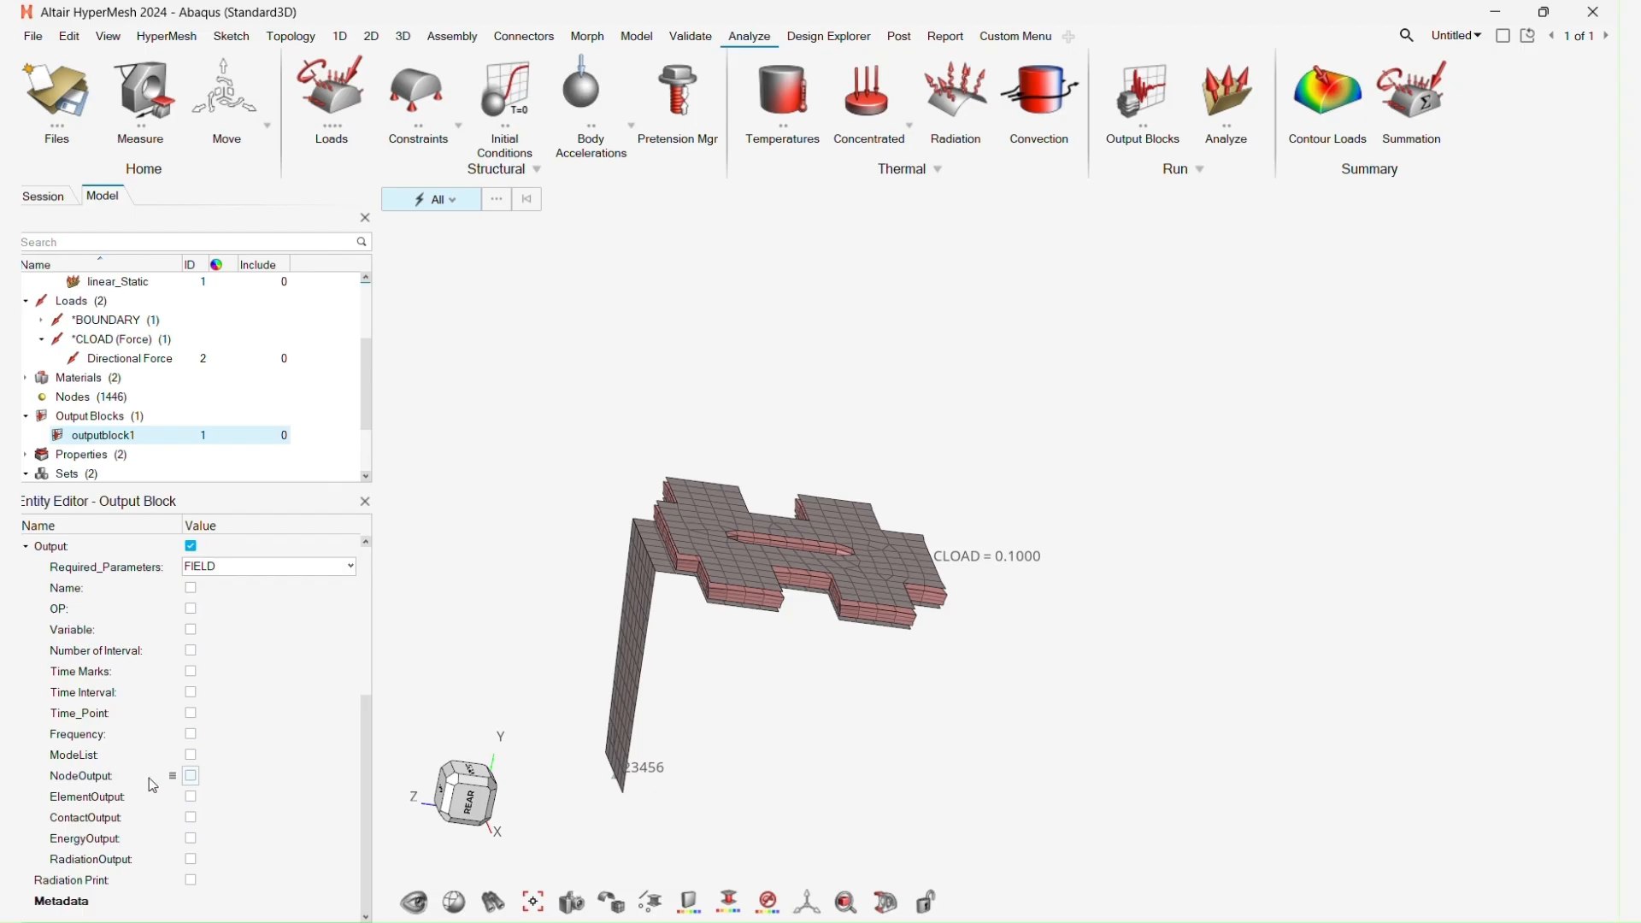
left_click(193, 780)
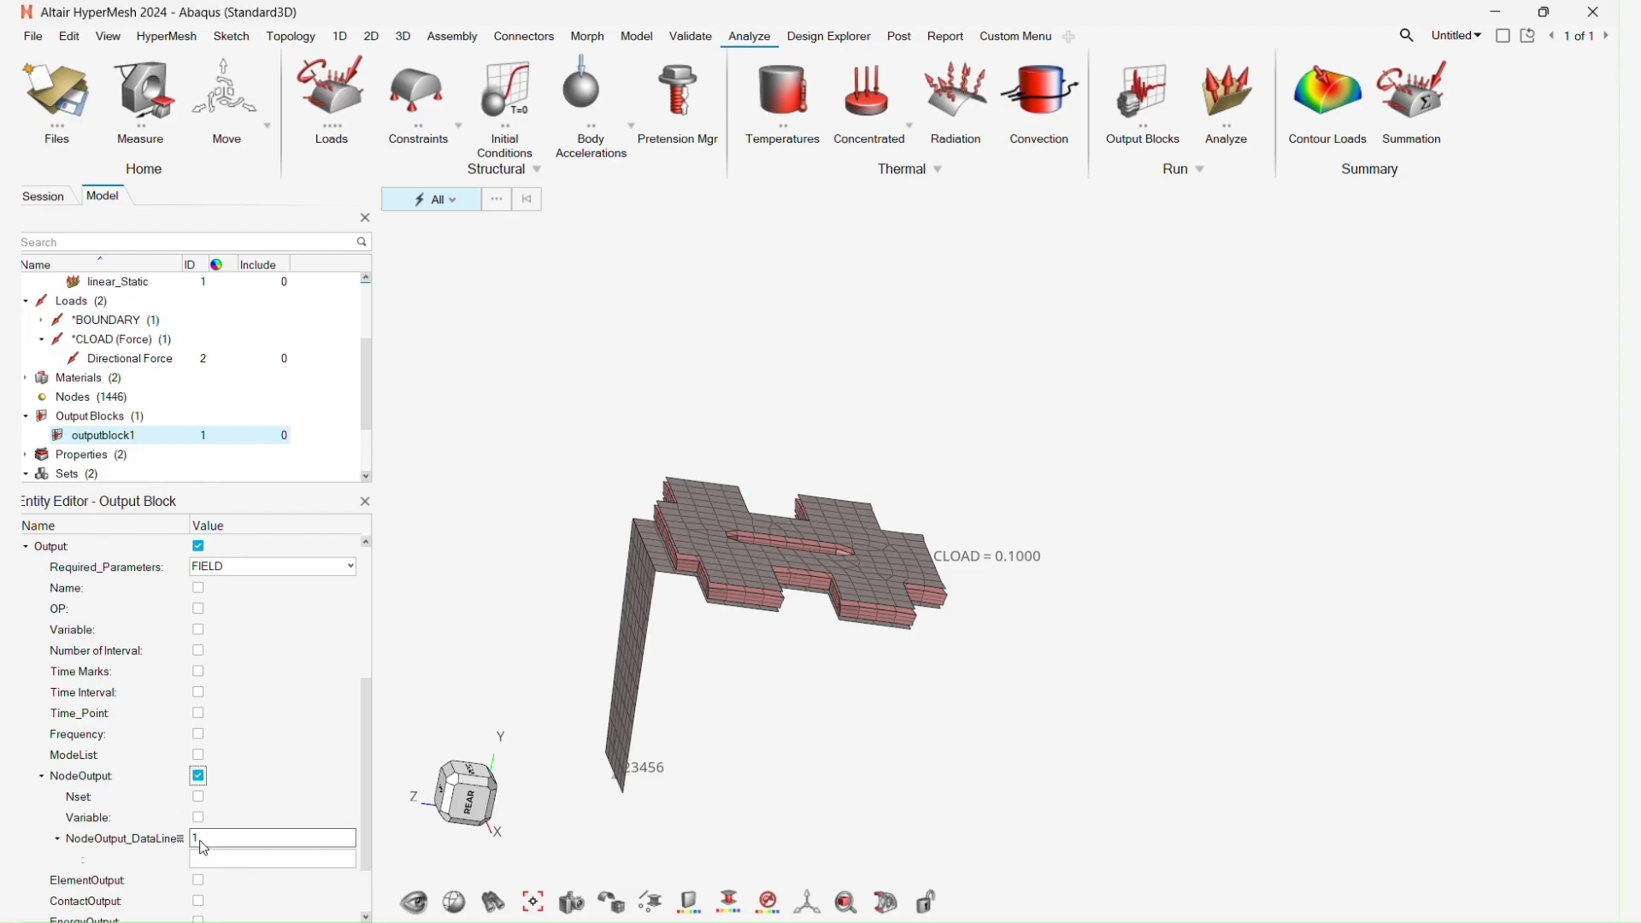
left_click(205, 859)
Enable element output in the output block and set its data line to s.
scroll(229, 814, "down", 2)
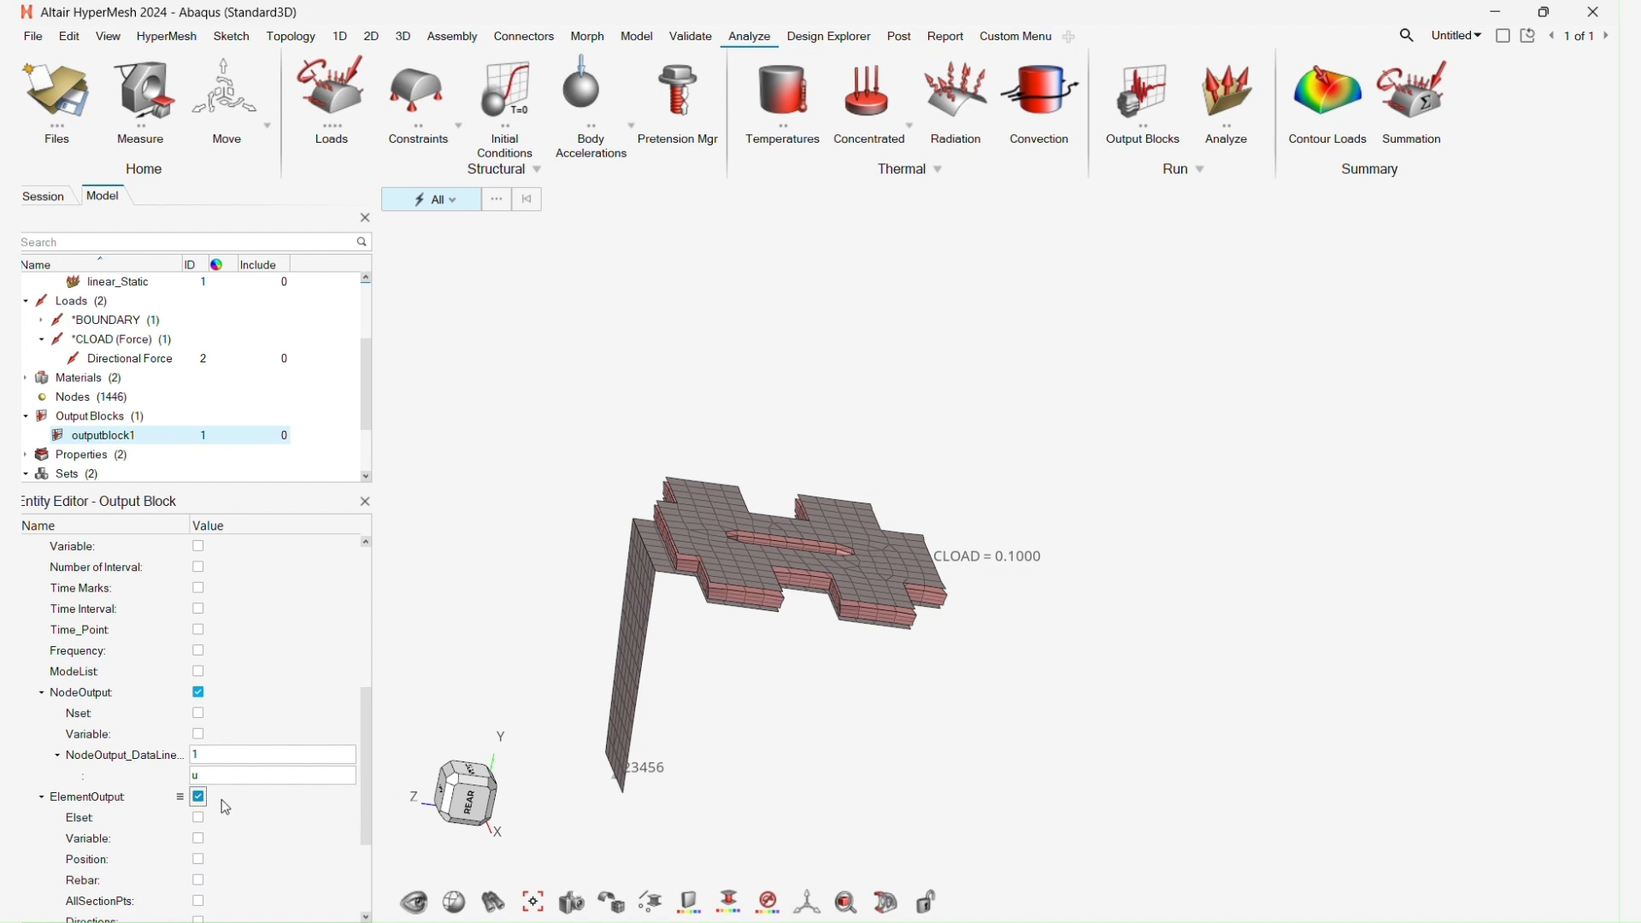
scroll(220, 808, "down", 4)
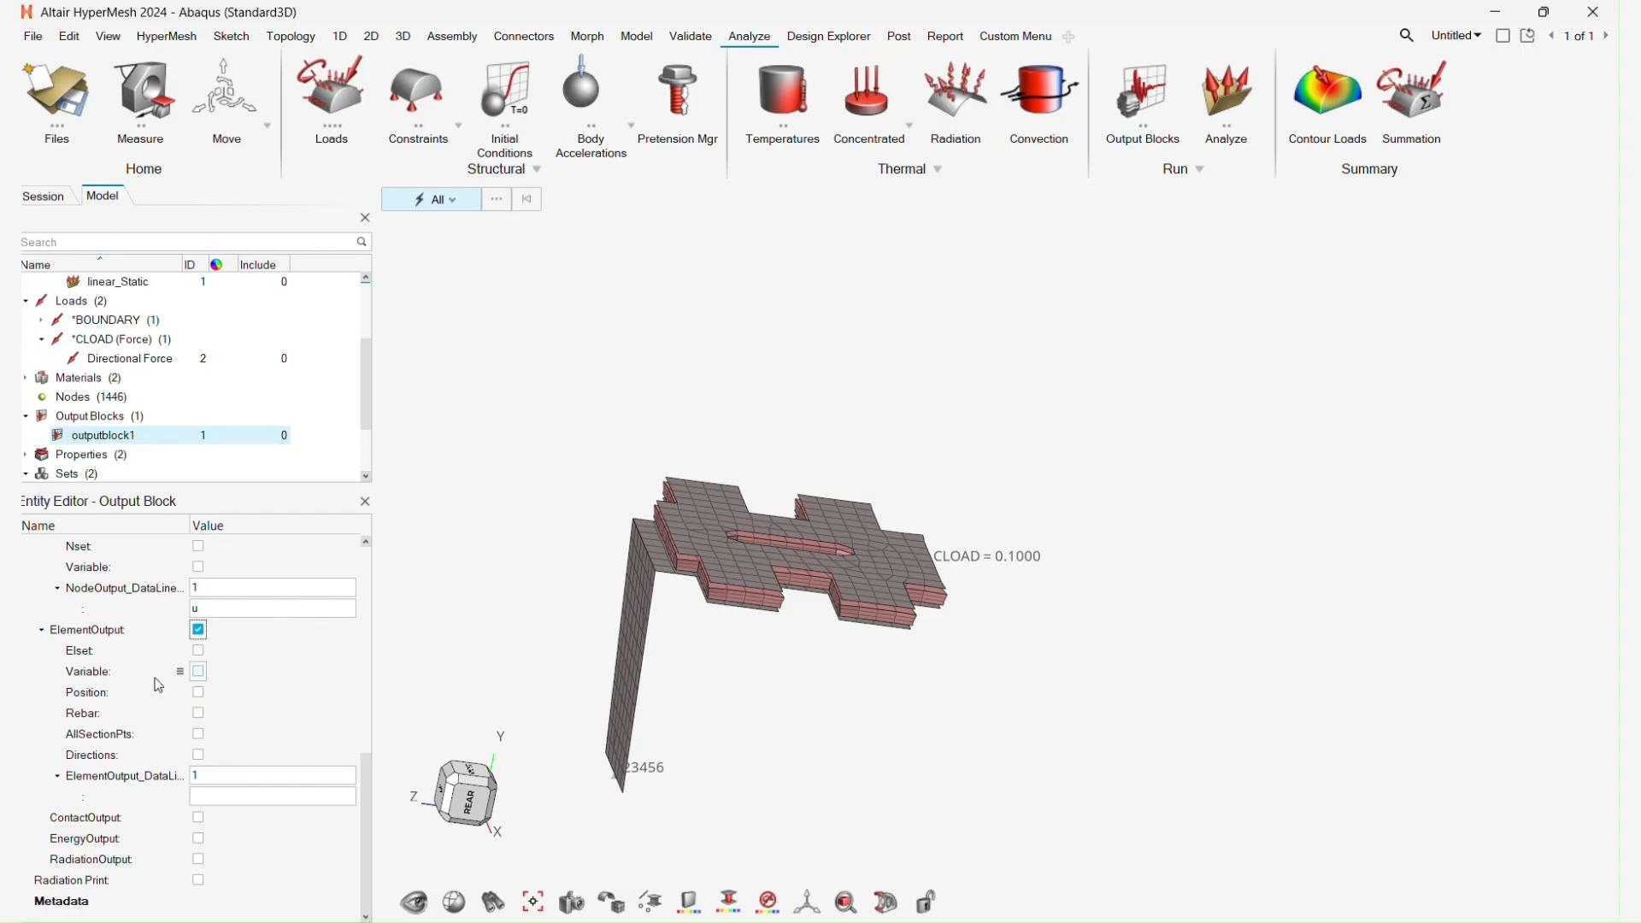
left_click(208, 797)
type("s")
Assign outputblock1 to the linear_Static load step.
scroll(309, 726, "up", 10)
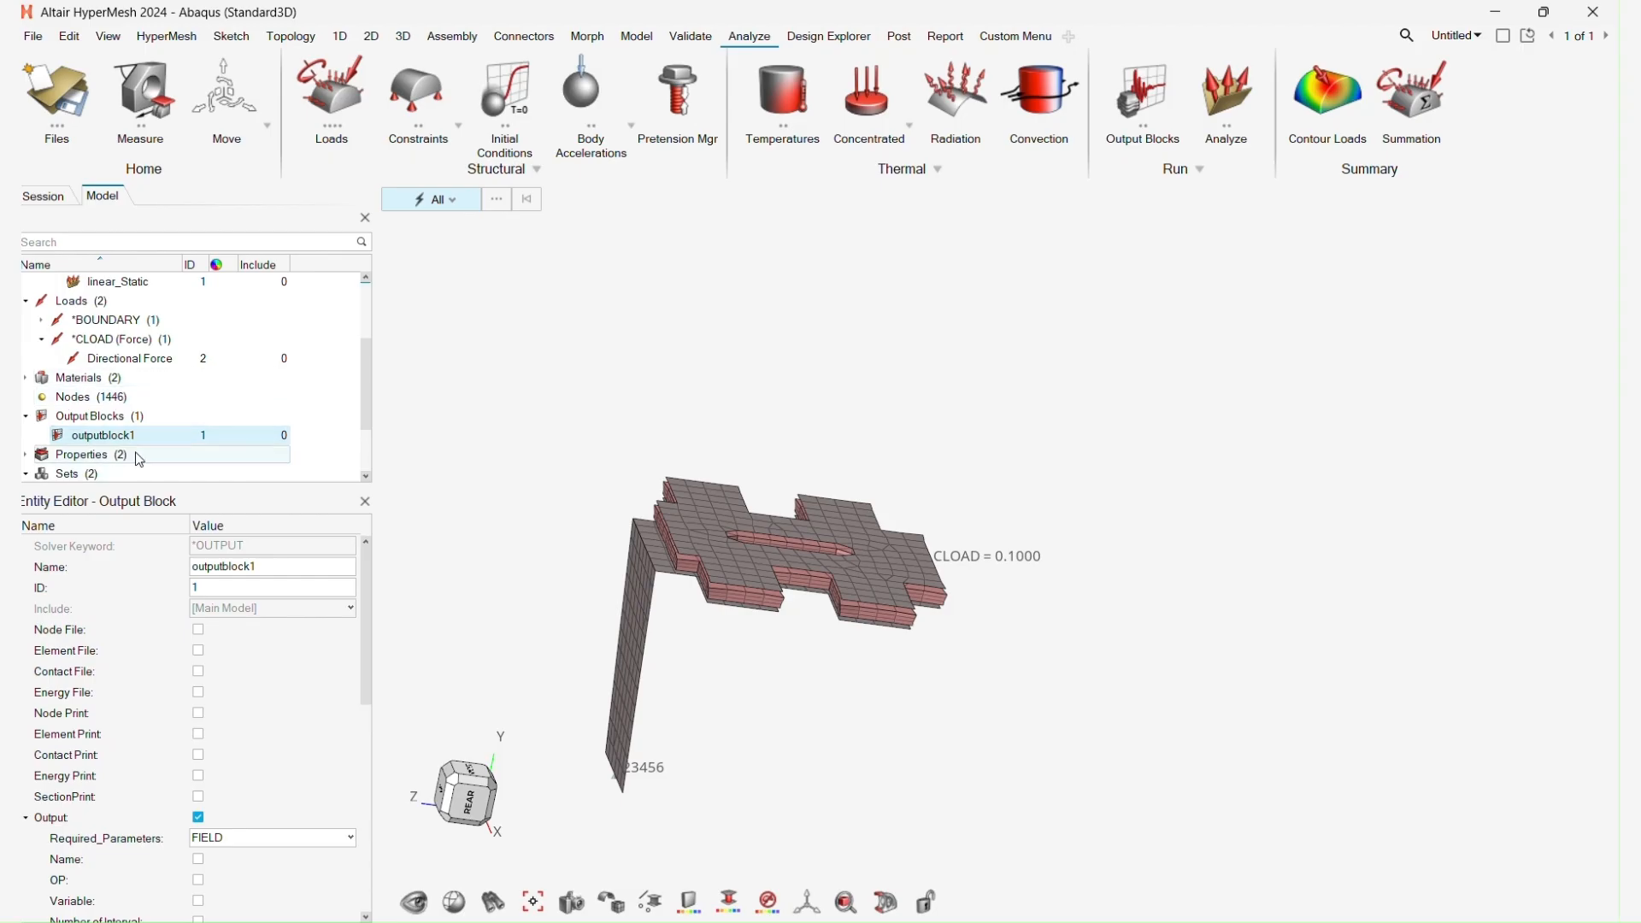
scroll(84, 416, "up", 3)
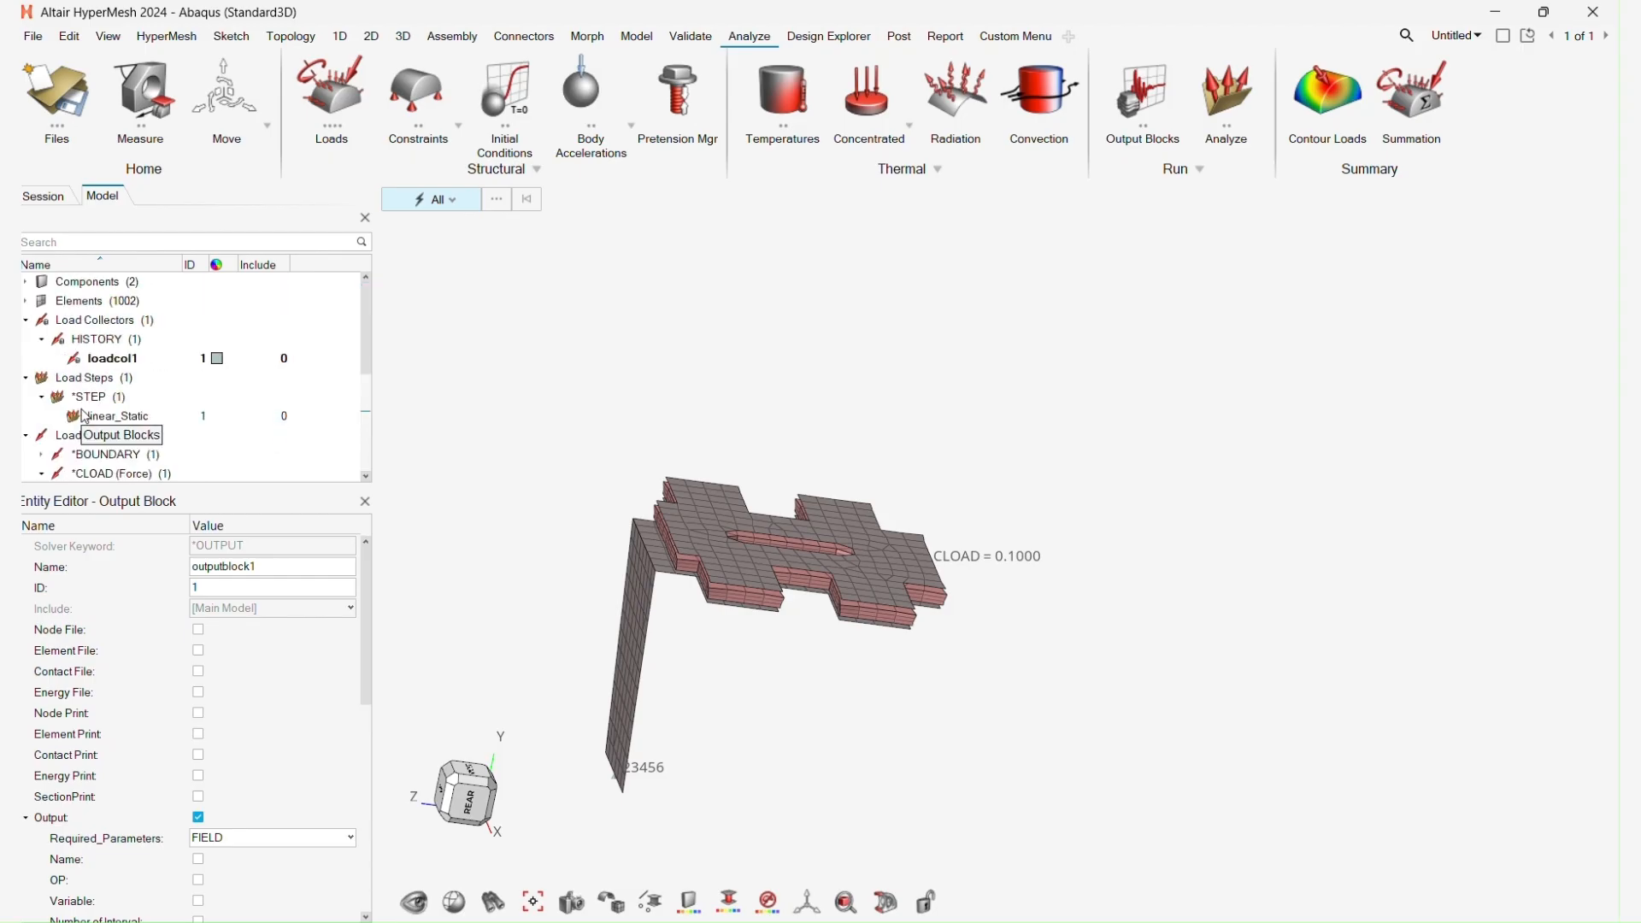
left_click(116, 359)
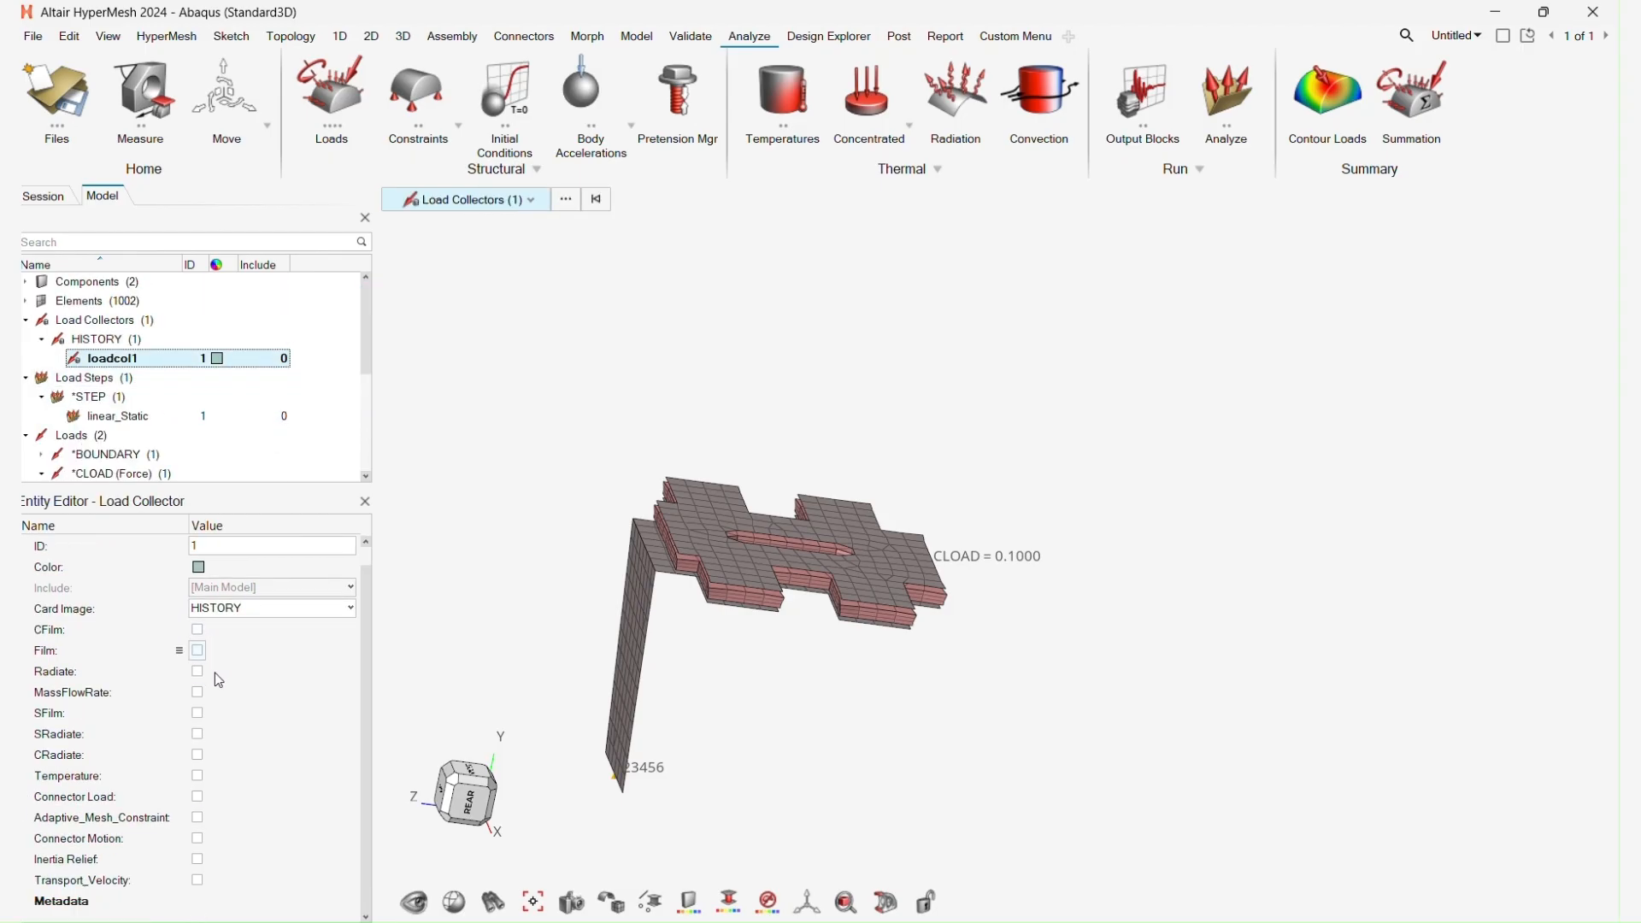
left_click(119, 416)
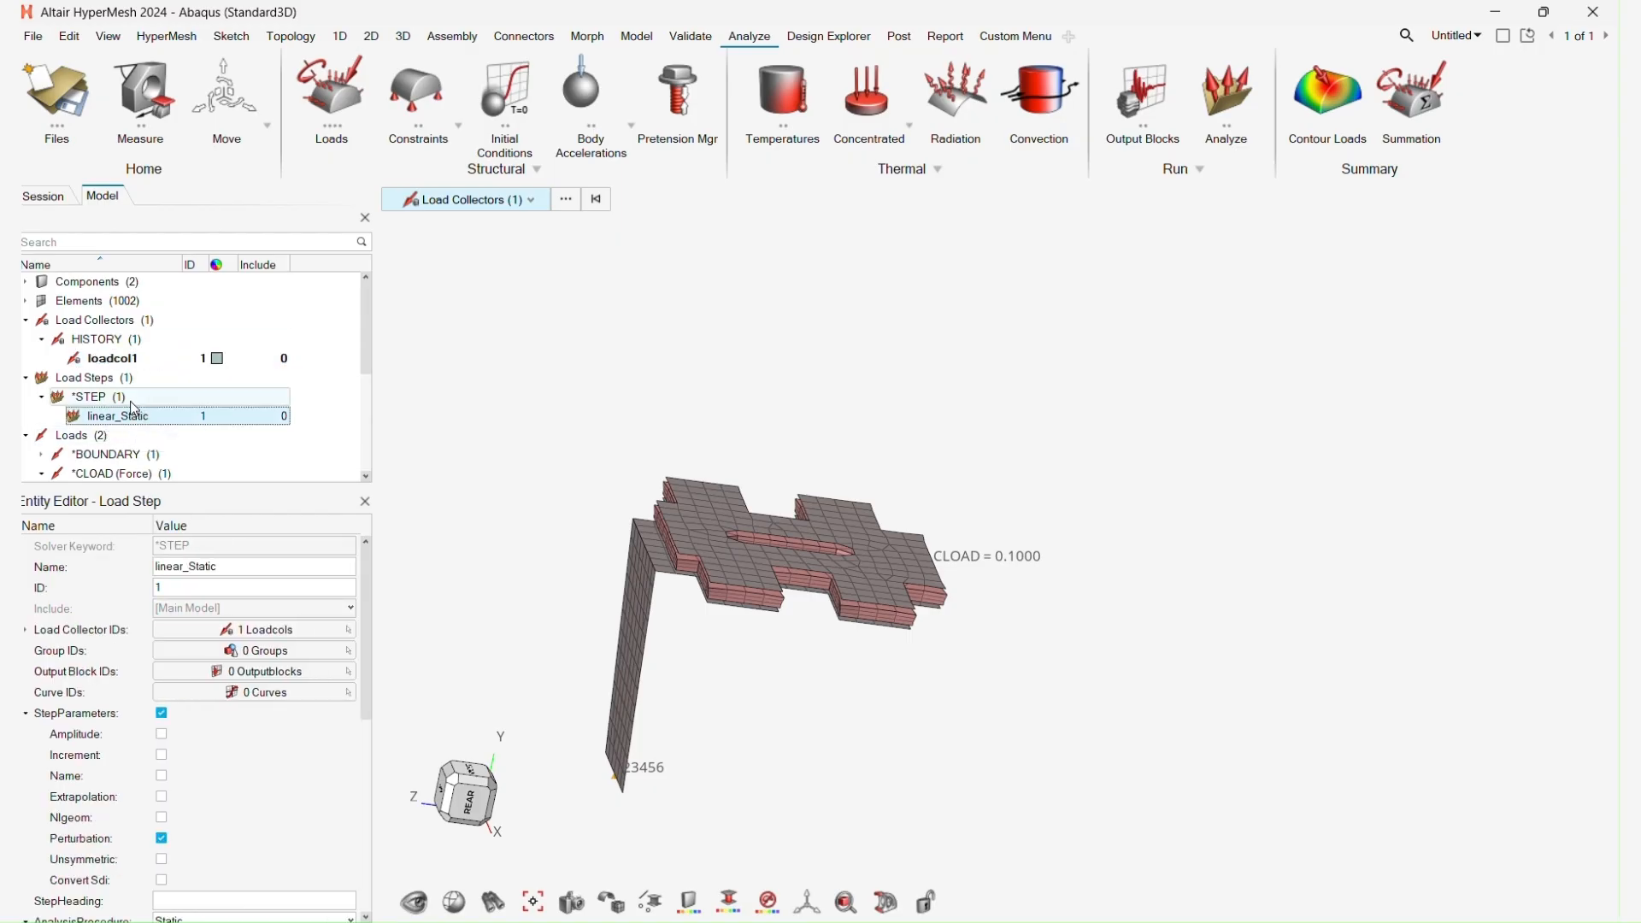
scroll(171, 778, "down", 4)
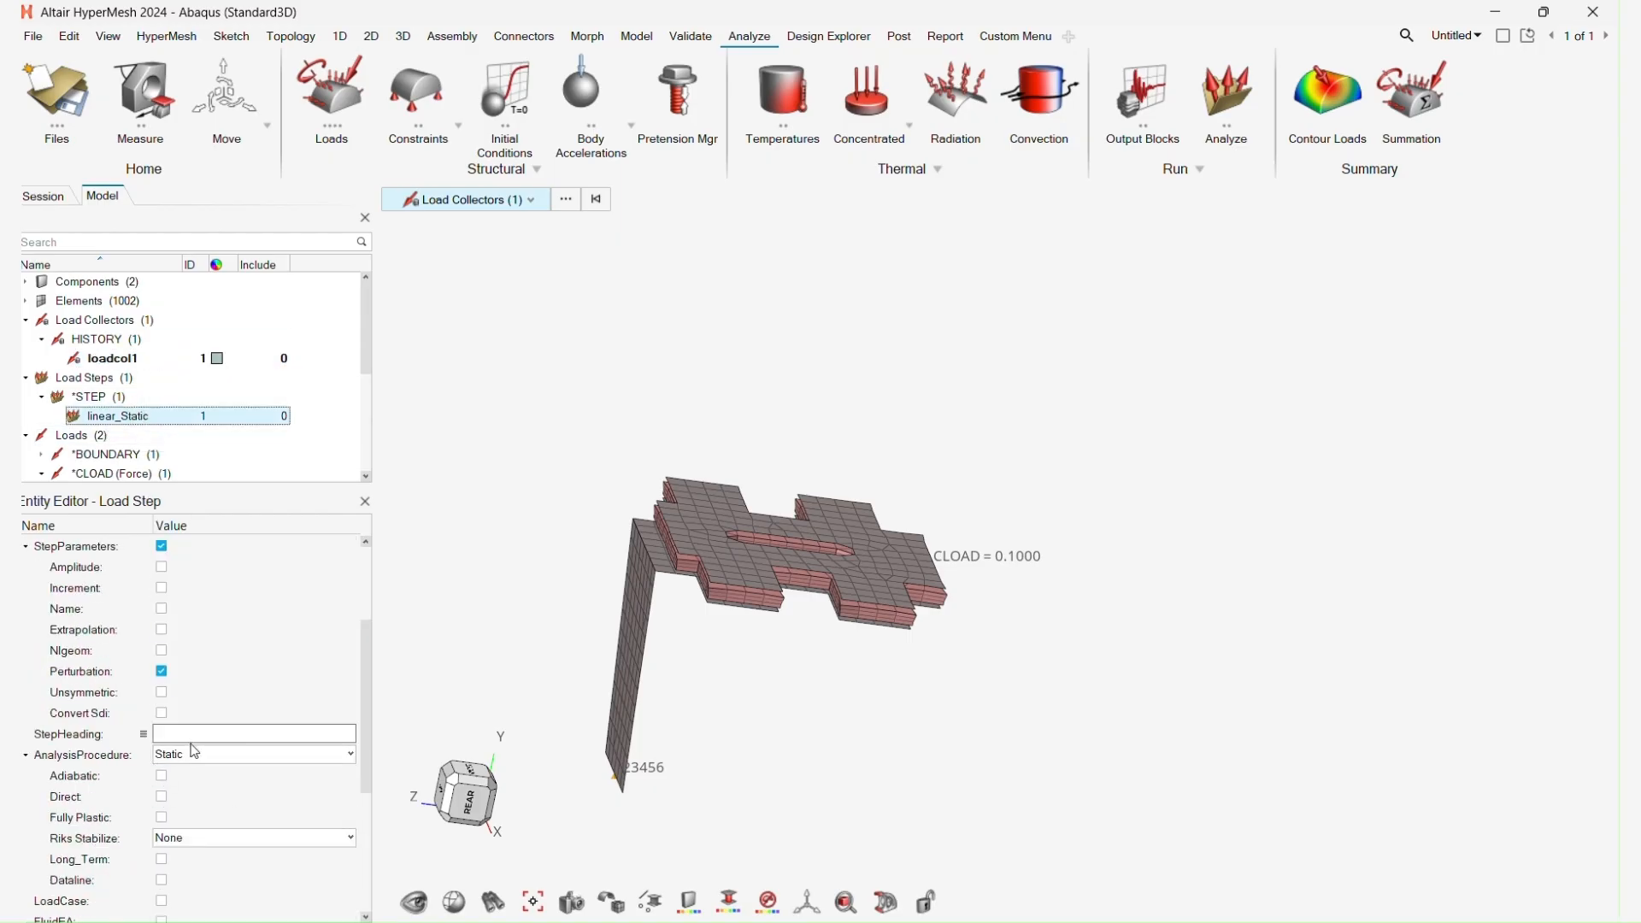
scroll(229, 751, "up", 5)
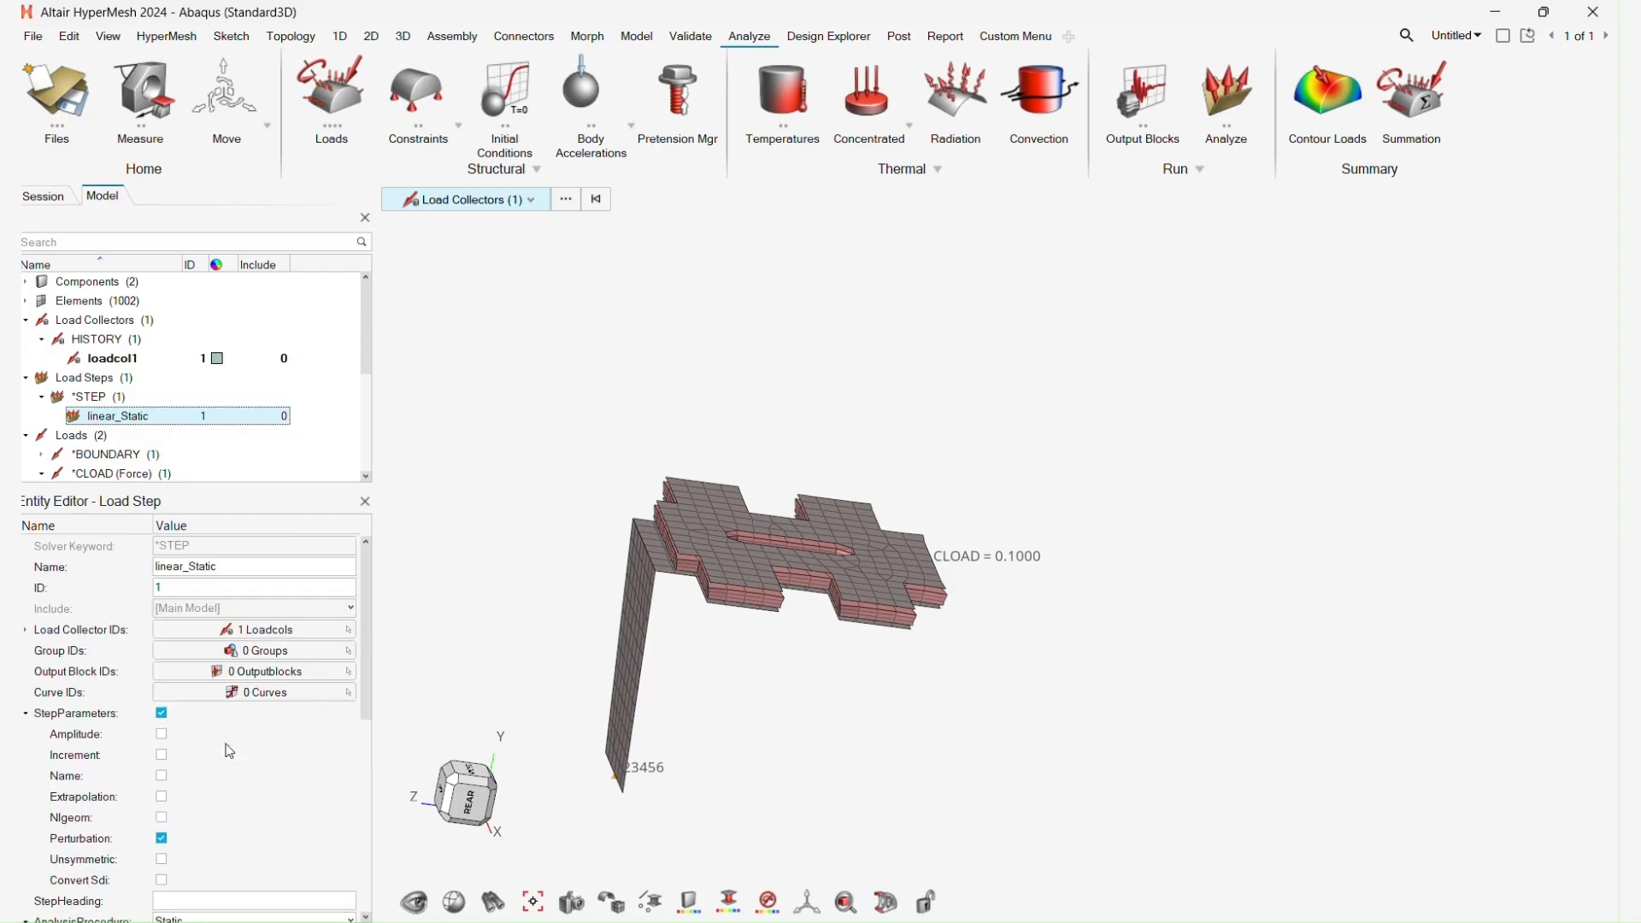
left_click(257, 672)
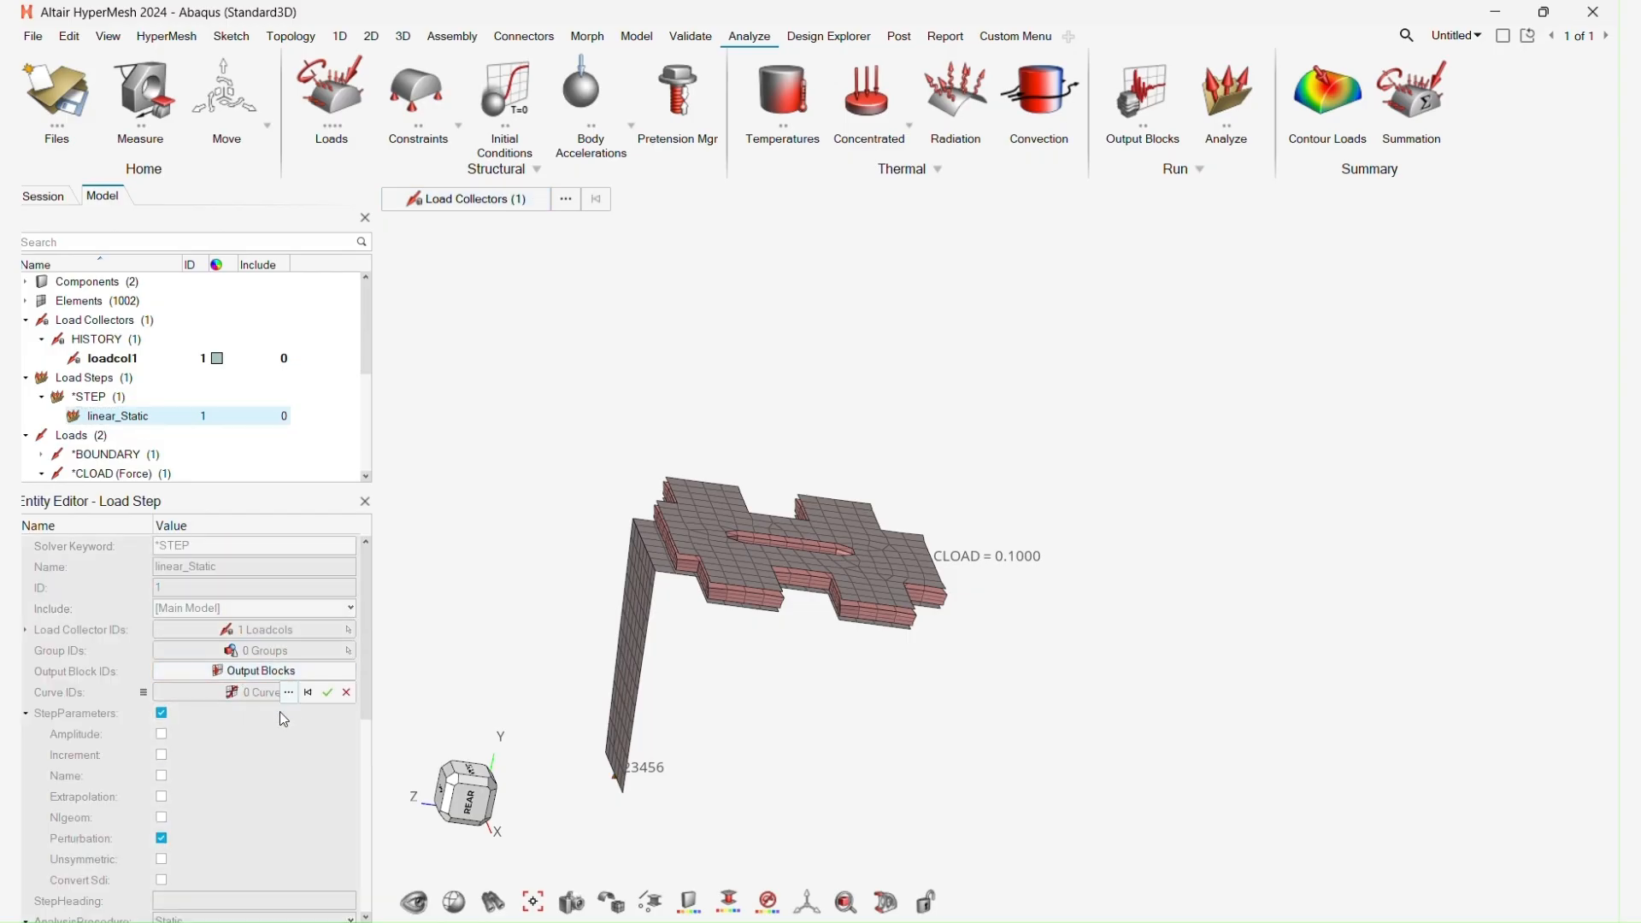
double_click(230, 724)
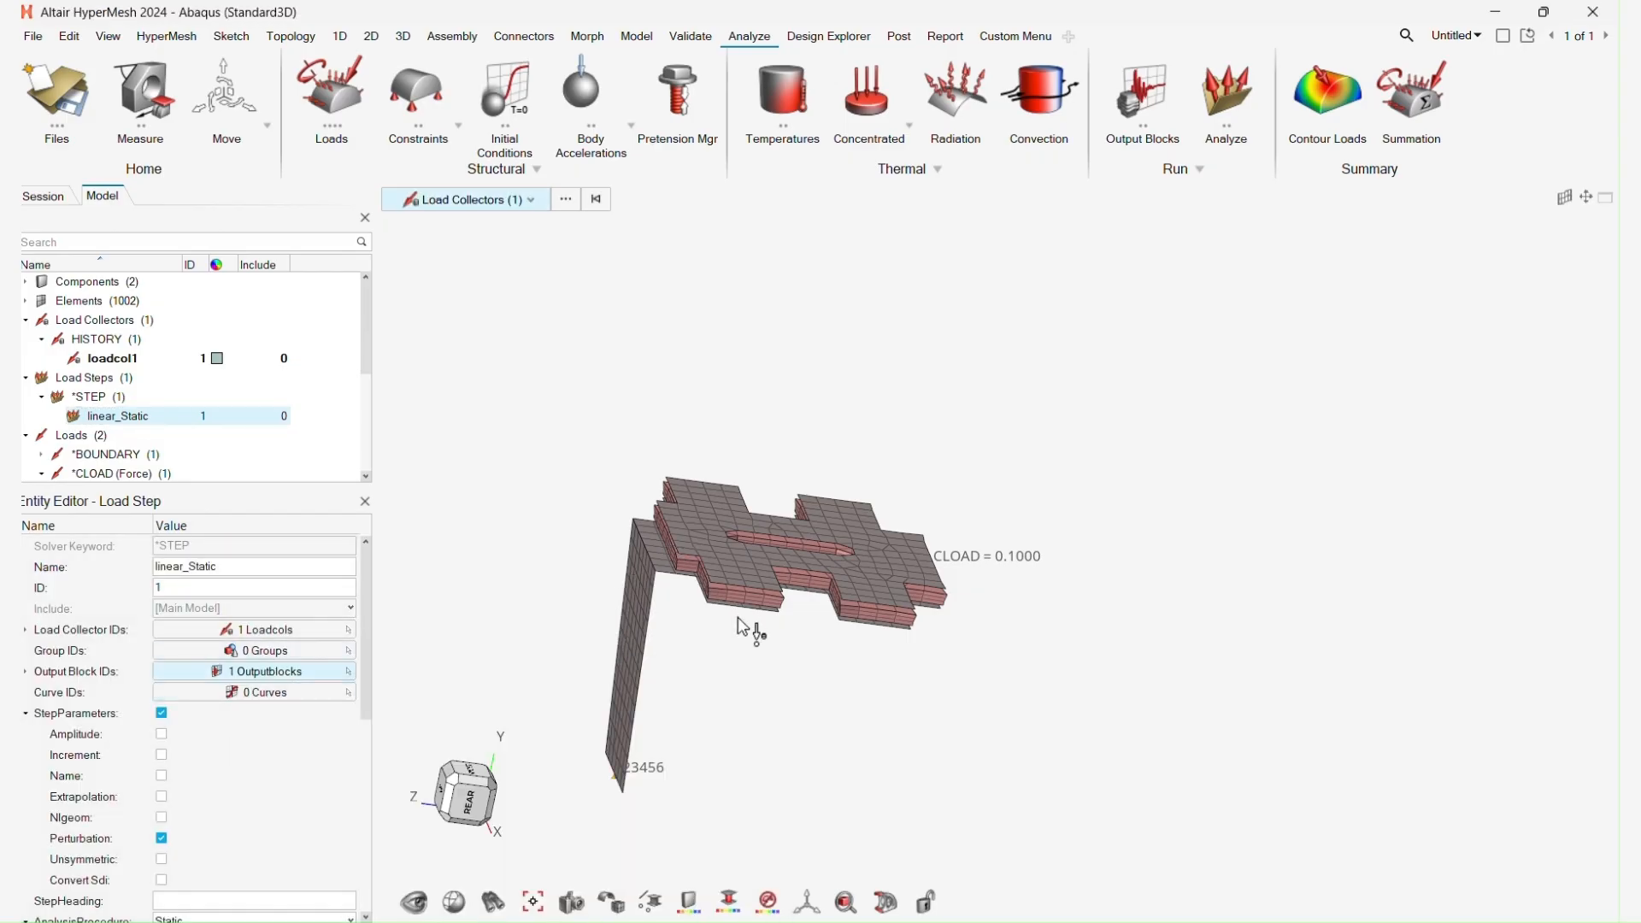
Examine how the solid core mesh sits between the upper and lower shell layers, then start creating an area connector.
scroll(735, 615, "down", 2)
right_click_drag(735, 615, 694, 578)
scroll(694, 579, "down", 2)
middle_click_drag(694, 578, 779, 555)
scroll(751, 583, "up", 4)
scroll(808, 499, "up", 3)
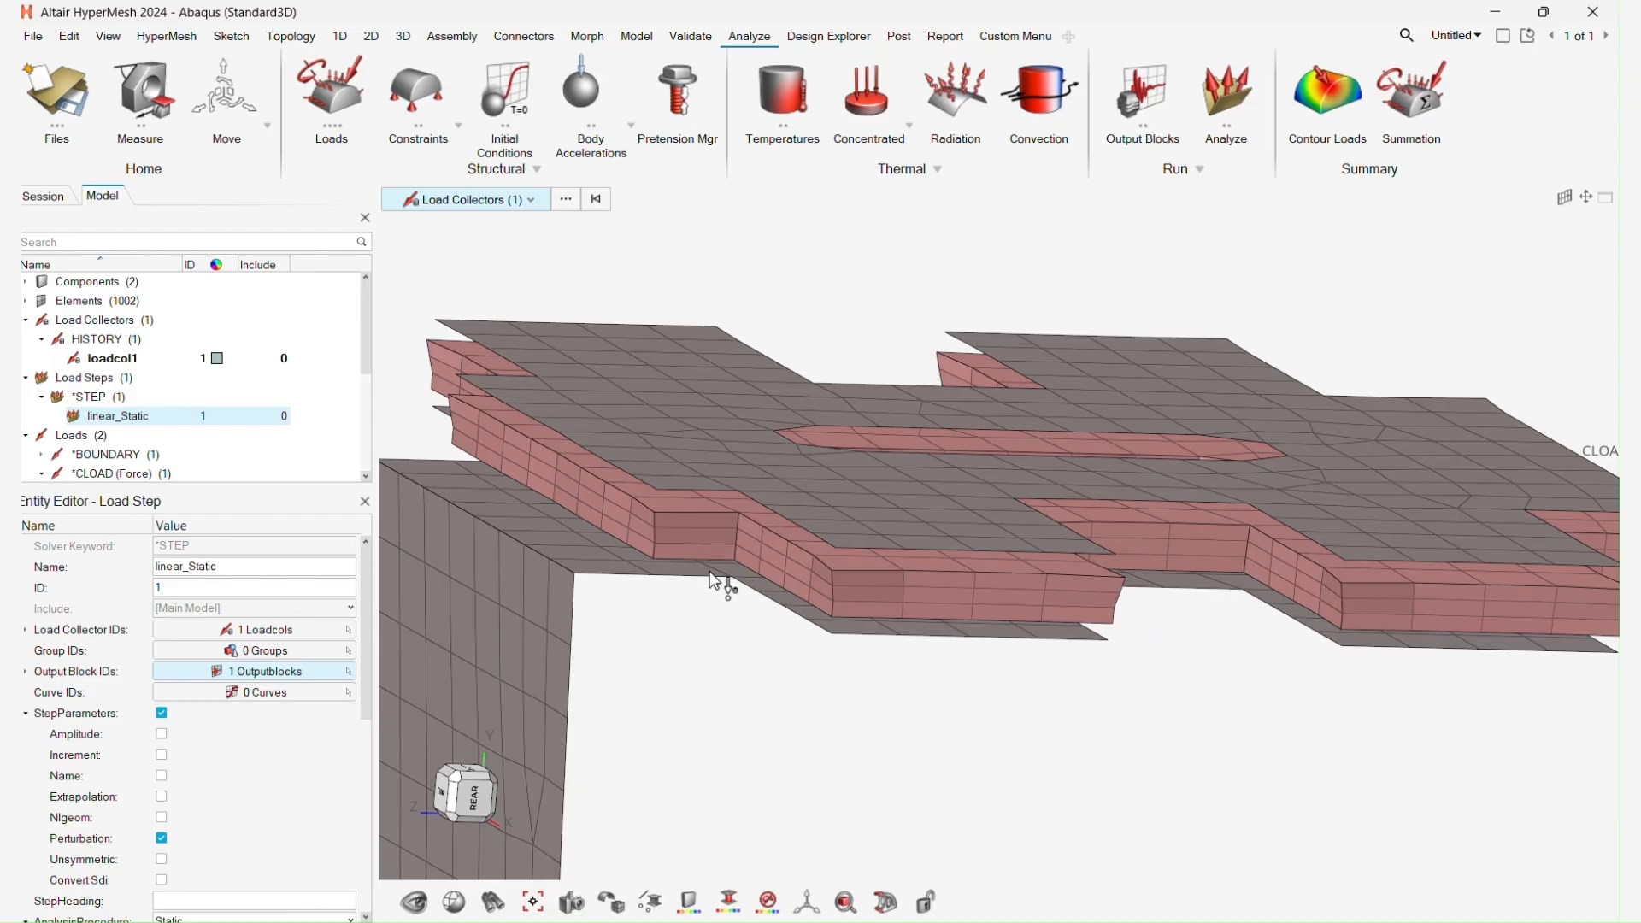
scroll(706, 567, "up", 1)
scroll(706, 568, "down", 4)
middle_click_drag(744, 561, 776, 576)
scroll(776, 577, "up", 4)
middle_click_drag(784, 647, 830, 675)
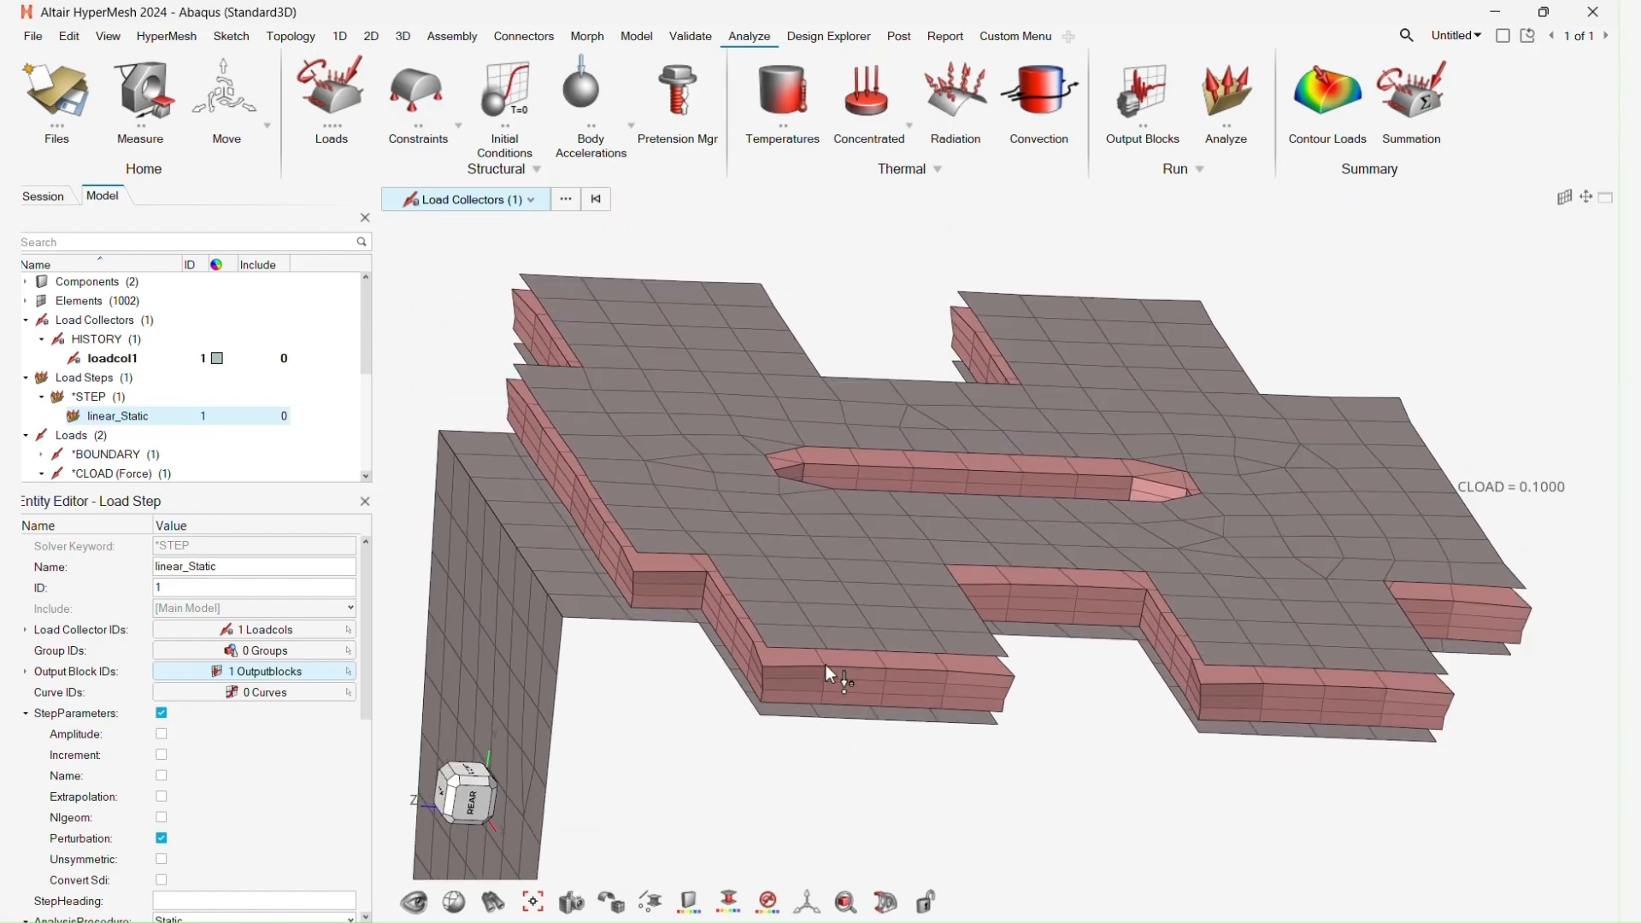
scroll(826, 674, "down", 3)
scroll(823, 700, "up", 5)
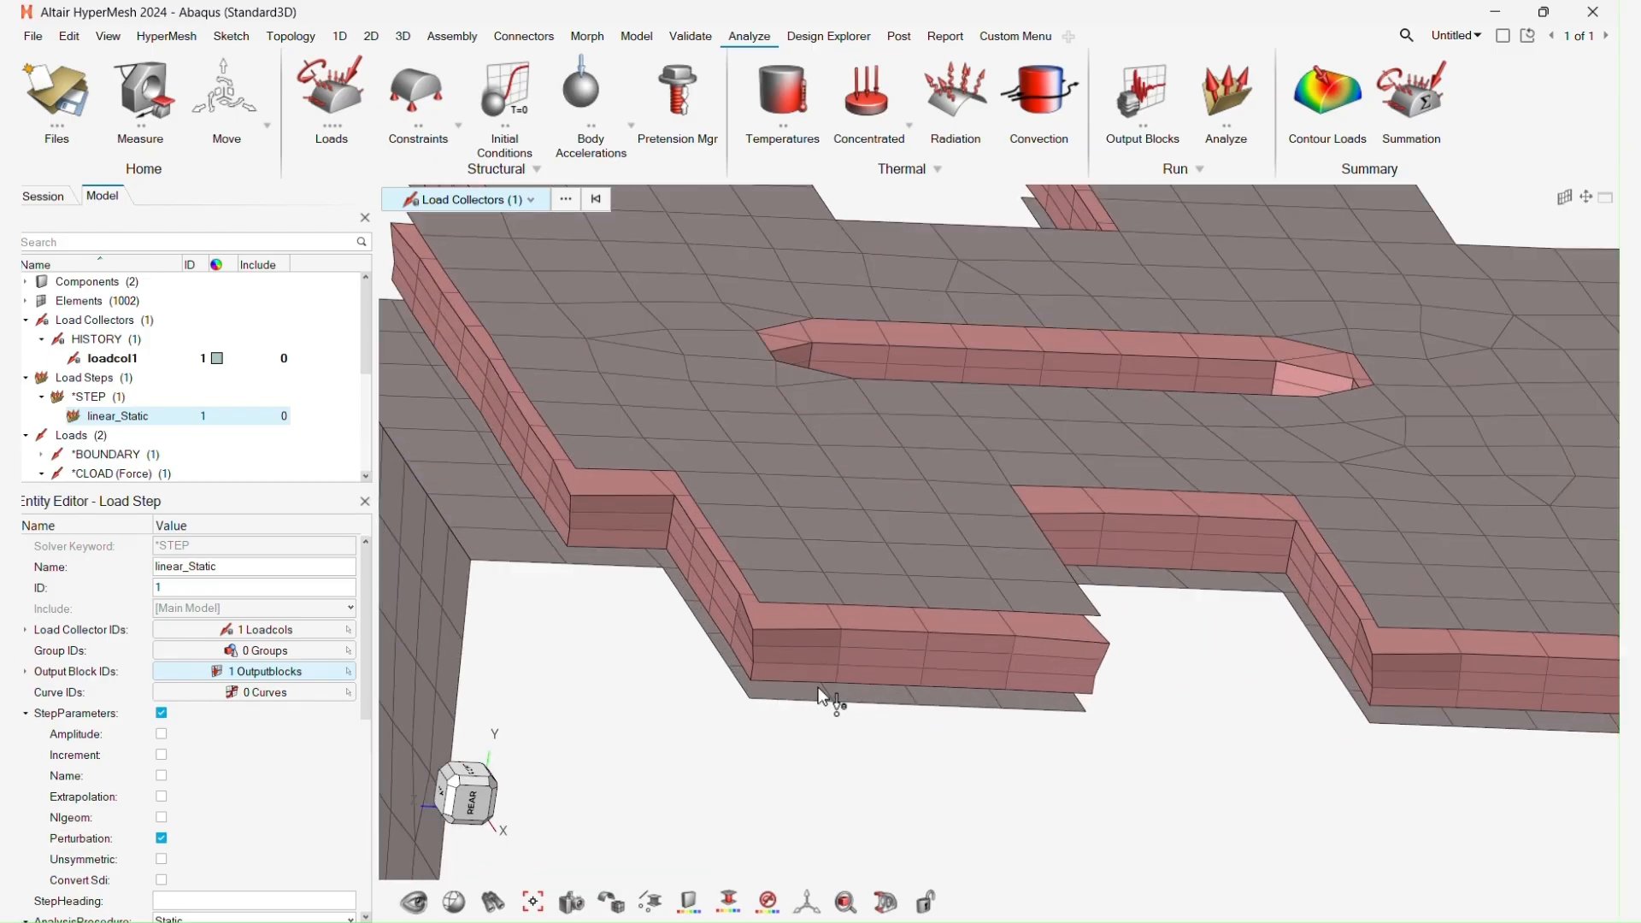
scroll(833, 684, "down", 4)
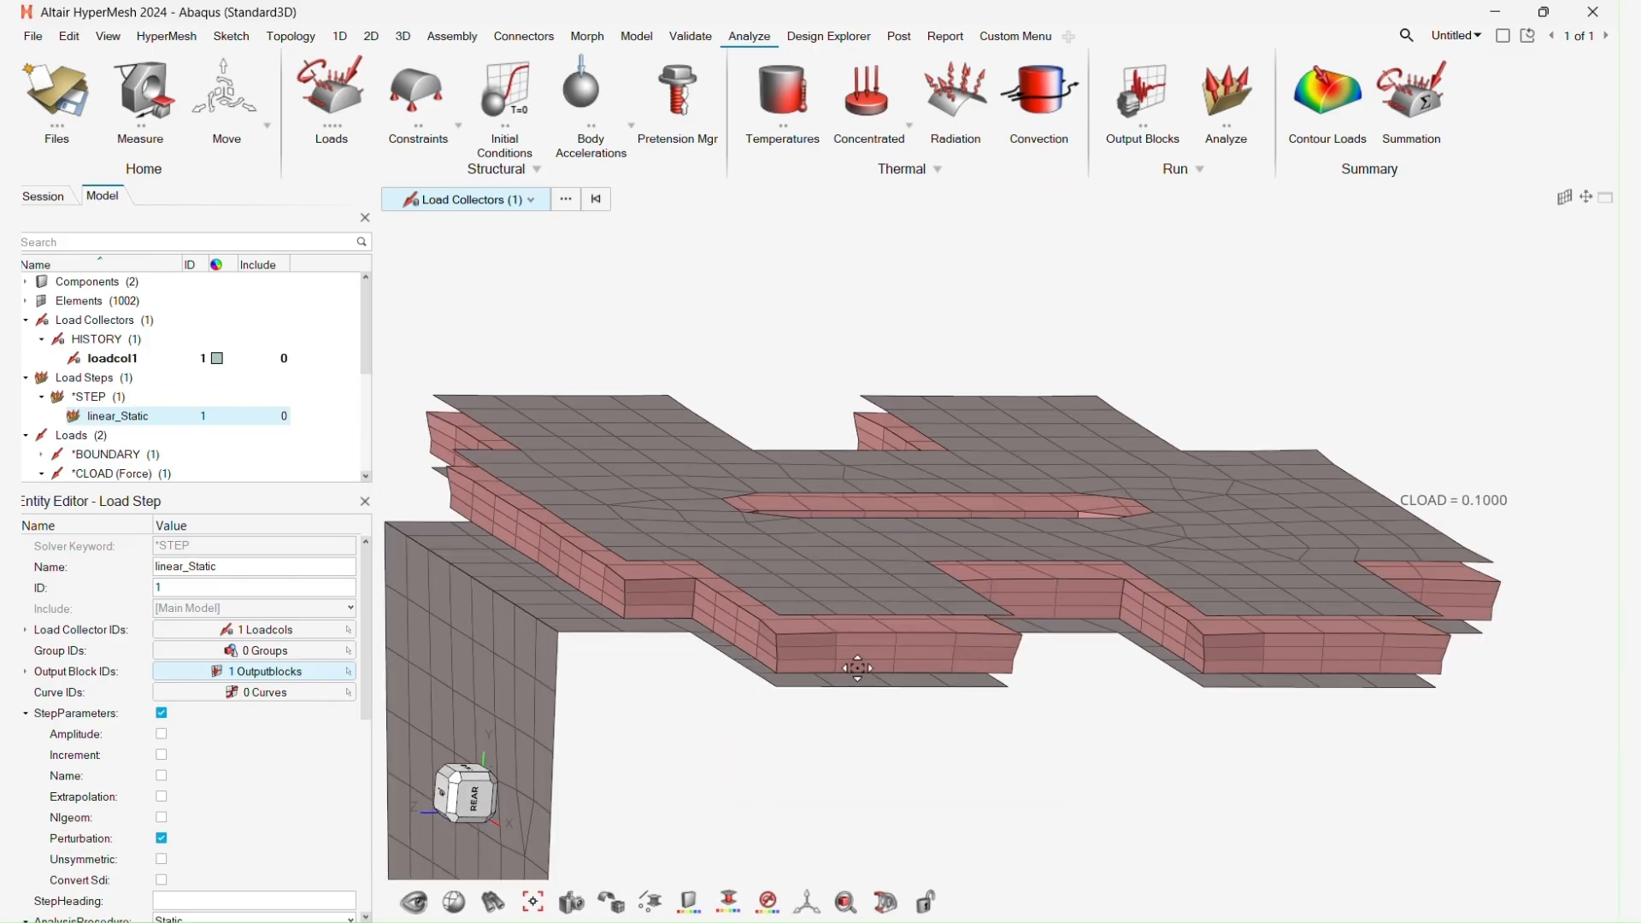
scroll(952, 636, "down", 2)
scroll(983, 573, "up", 1)
scroll(982, 508, "down", 3)
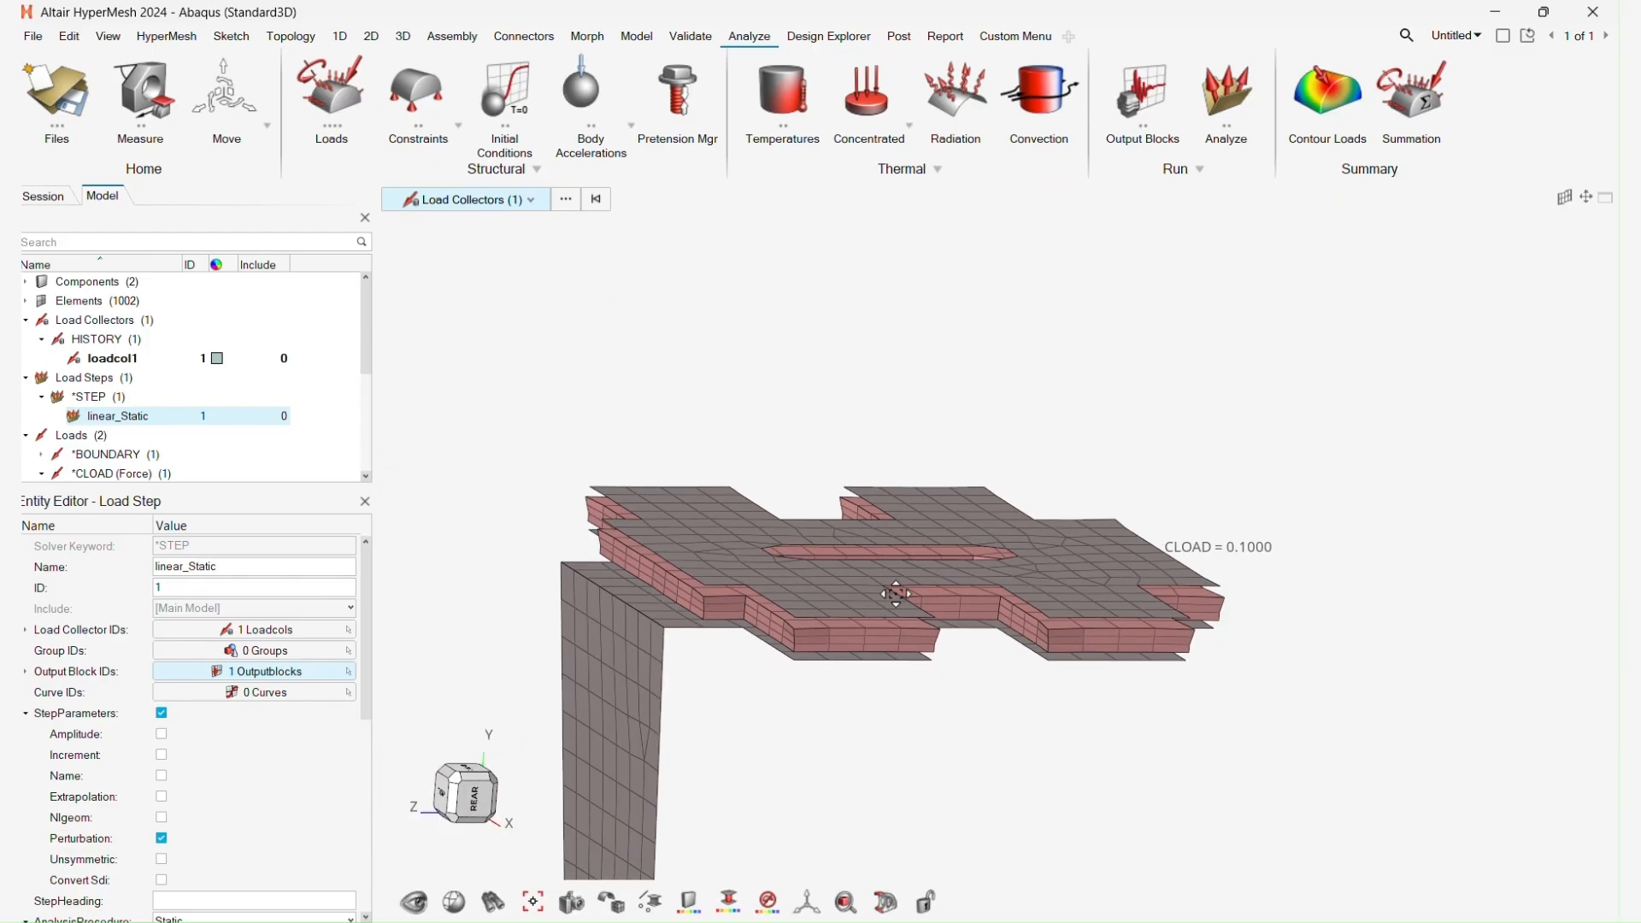
scroll(974, 517, "up", 2)
scroll(982, 513, "down", 2)
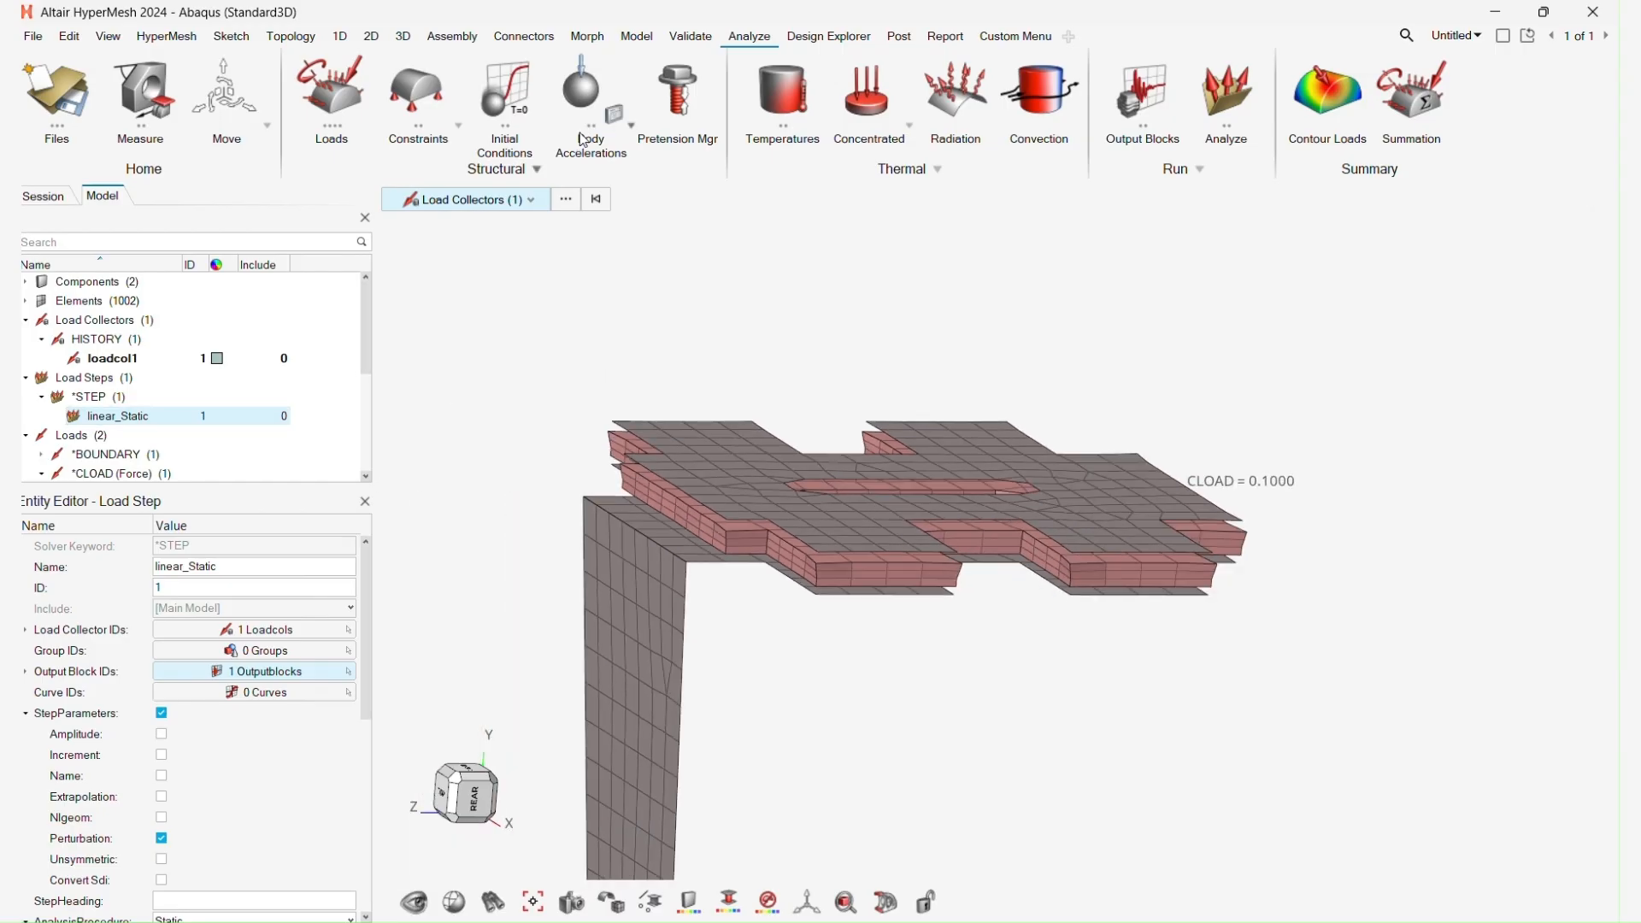
scroll(829, 560, "up", 2)
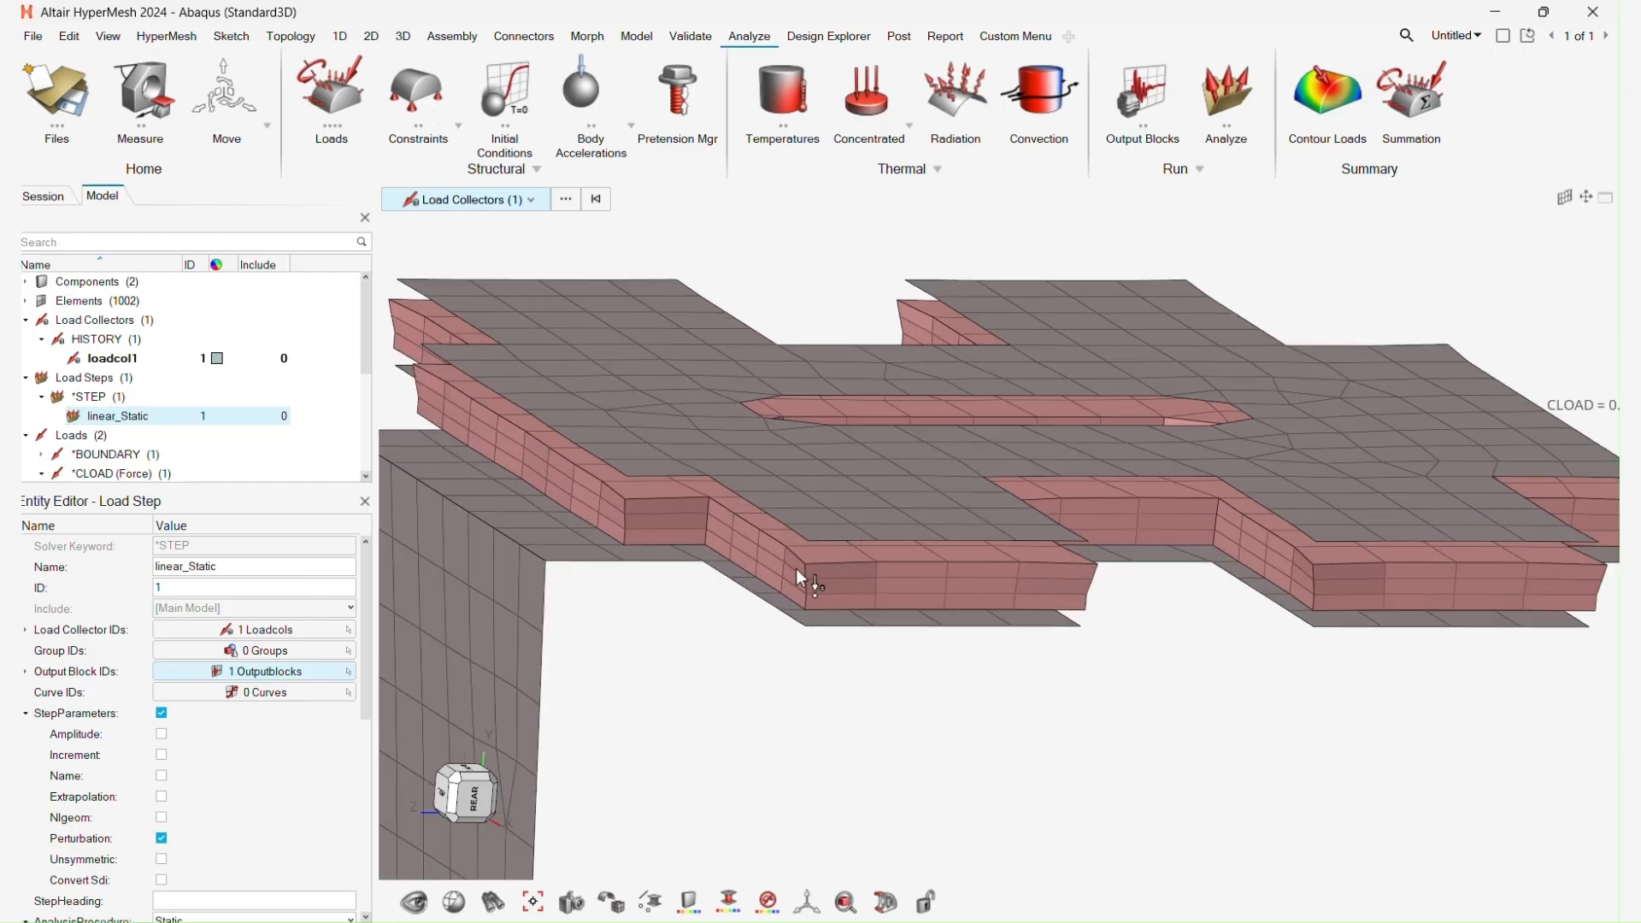
scroll(790, 571, "down", 2)
scroll(843, 547, "down", 2)
scroll(872, 518, "up", 2)
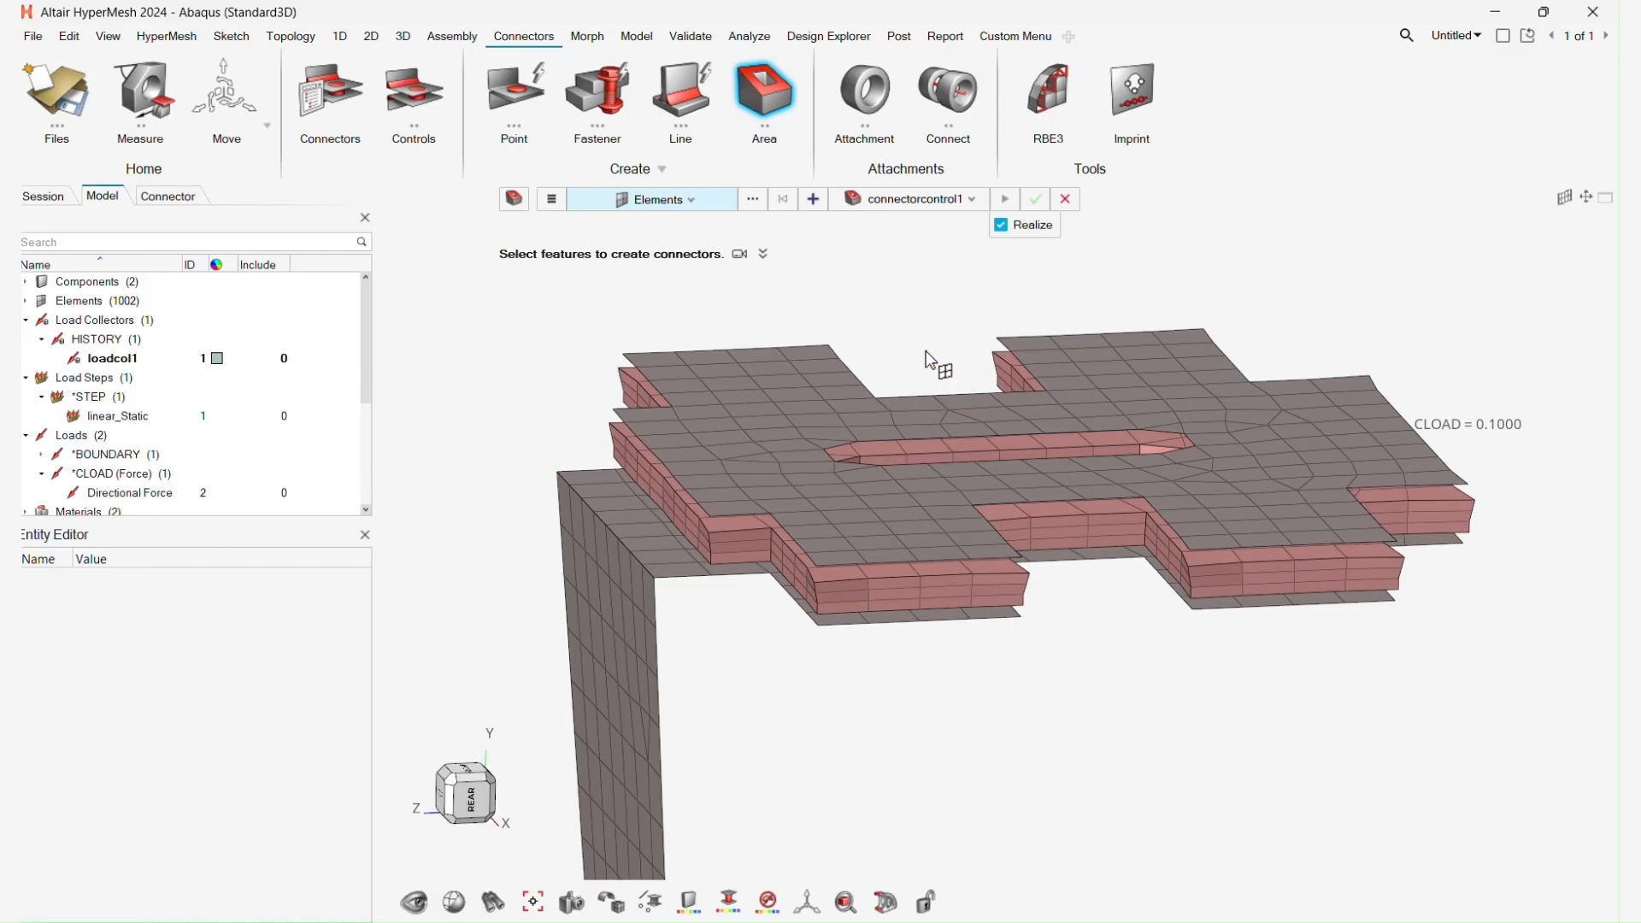
Open the connector control manager and review the realization and connectivity settings of connectorcontrol1.
left_click(918, 198)
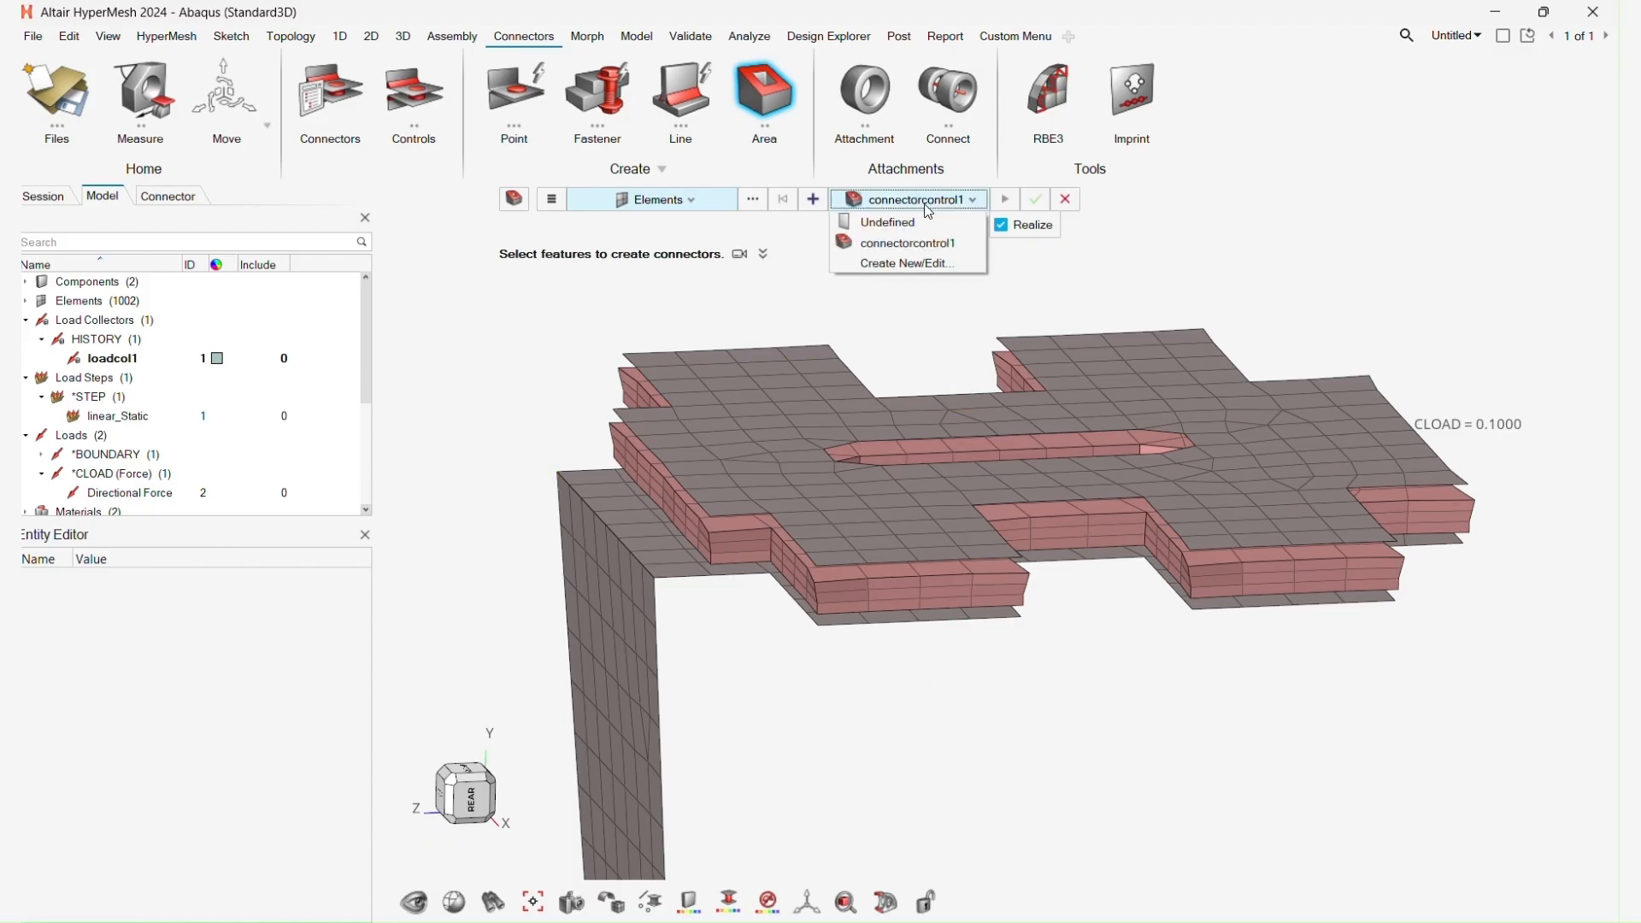
left_click(936, 265)
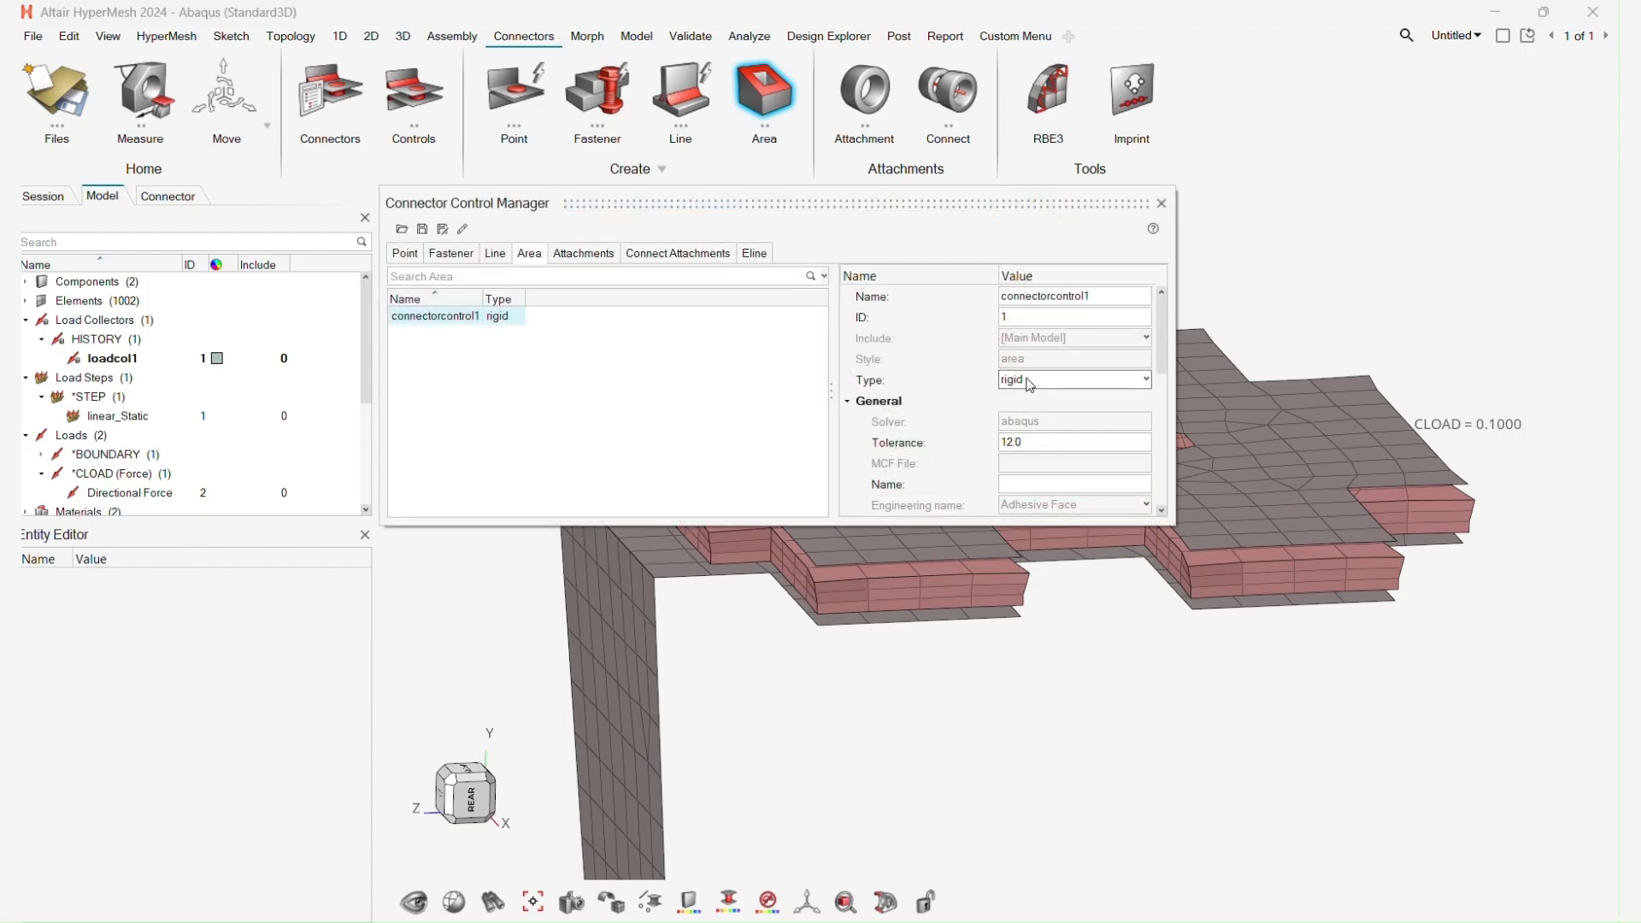
left_click_drag(991, 521, 991, 803)
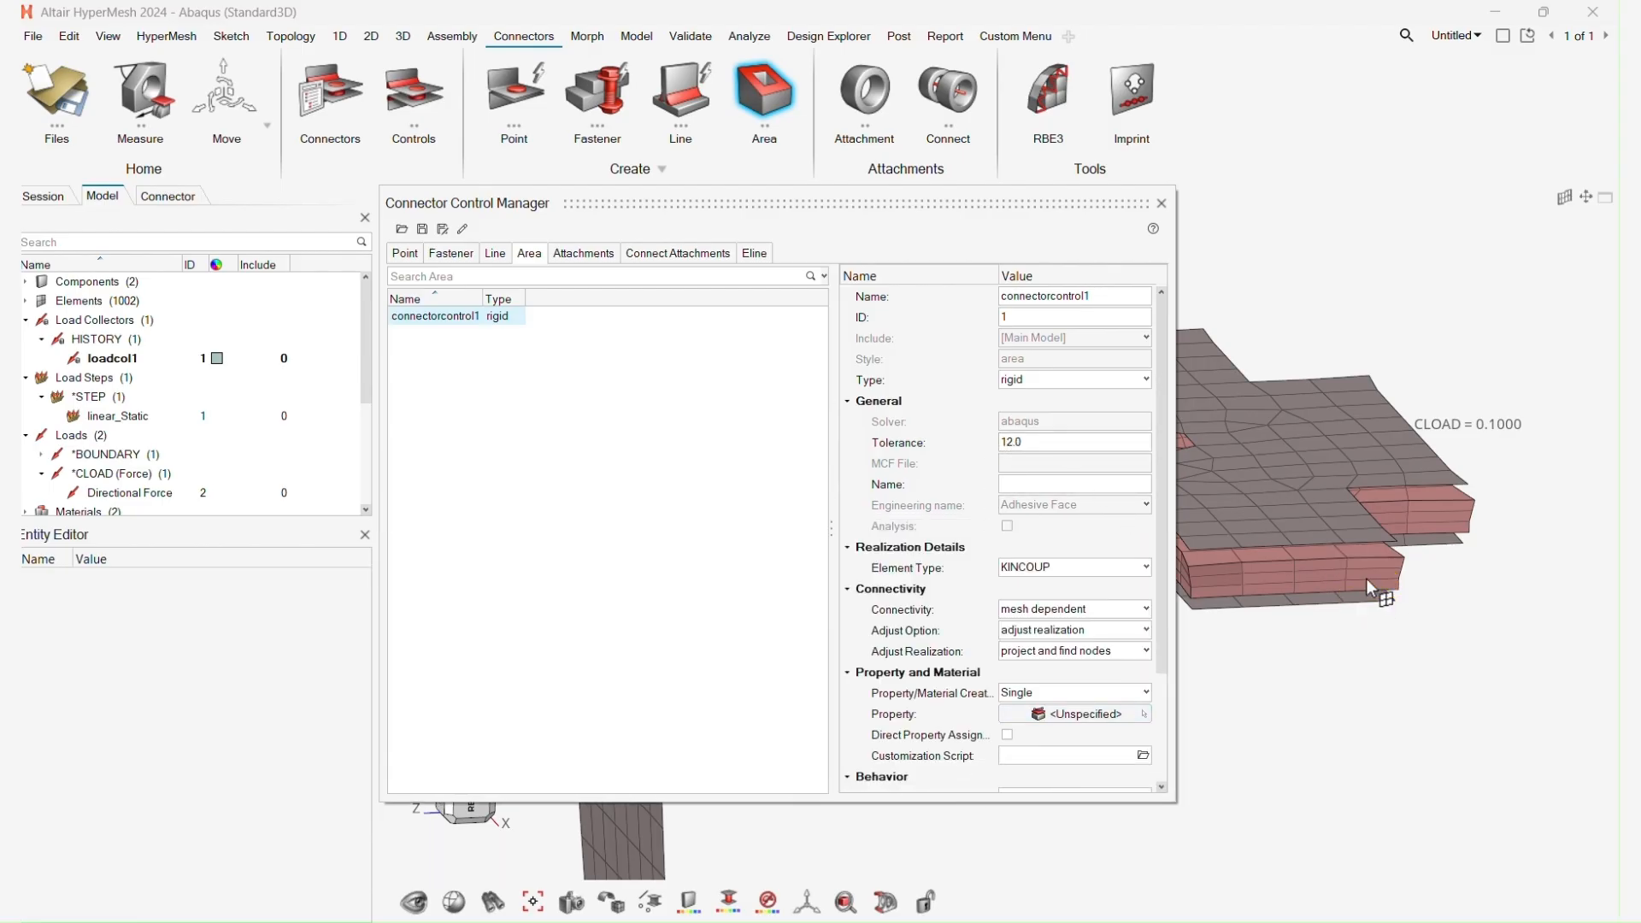
left_click(1162, 202)
Create and realize an area connector on the 180 elements of the lower shell layer beneath the solid core, using connectorcontrol1.
scroll(762, 392, "up", 5)
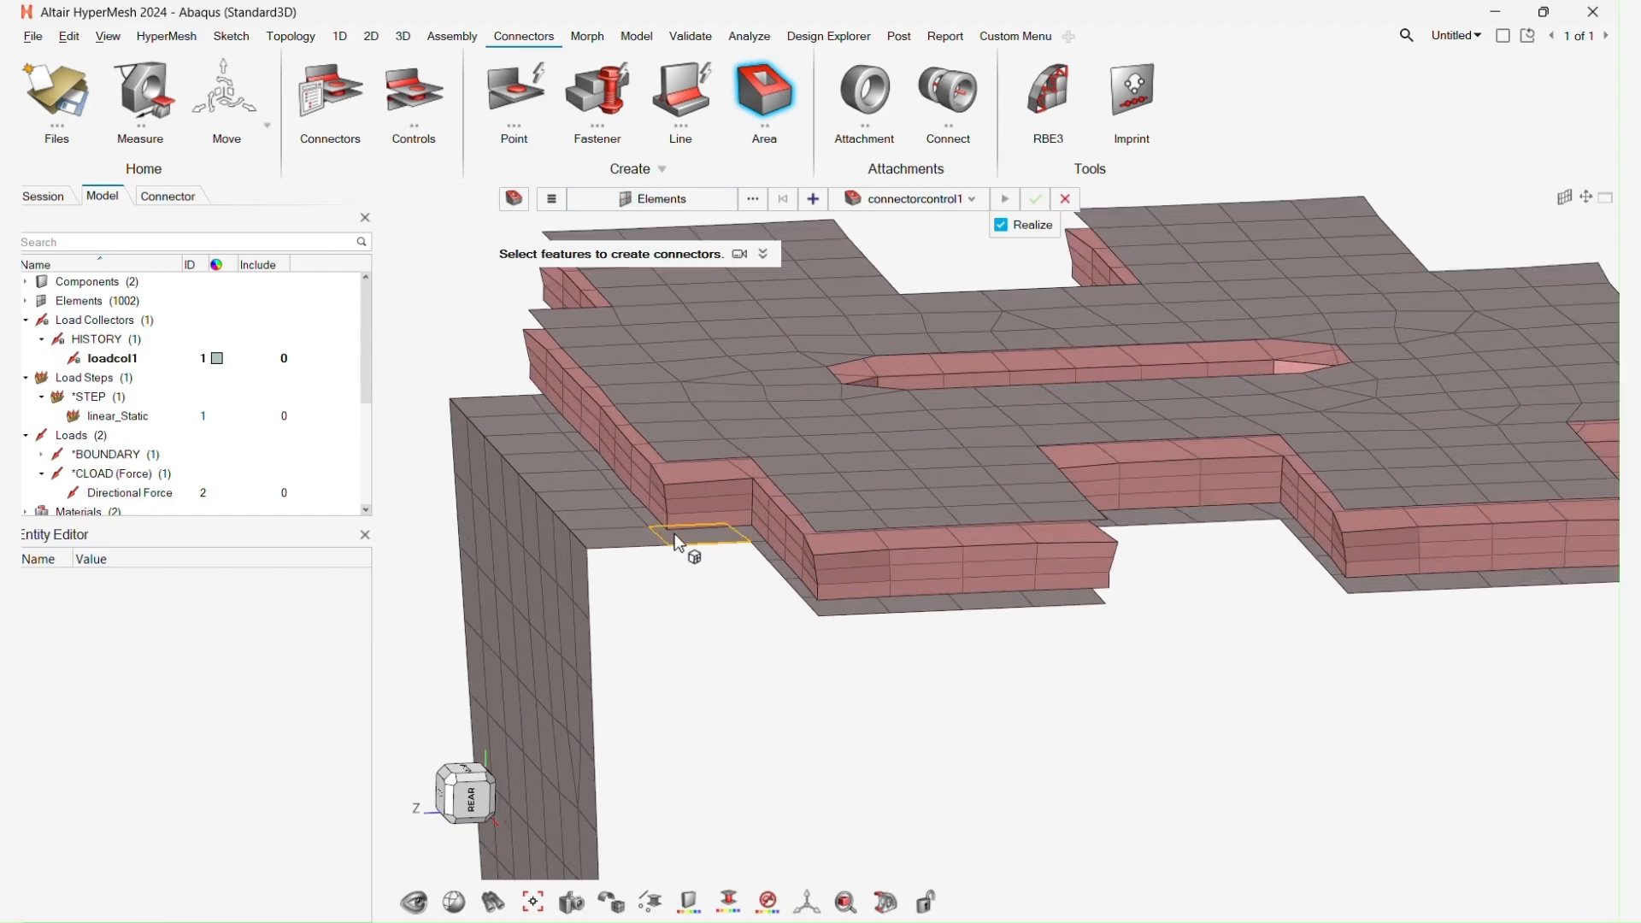
left_click(674, 533)
middle_click_drag(599, 447, 733, 392)
middle_click(667, 762)
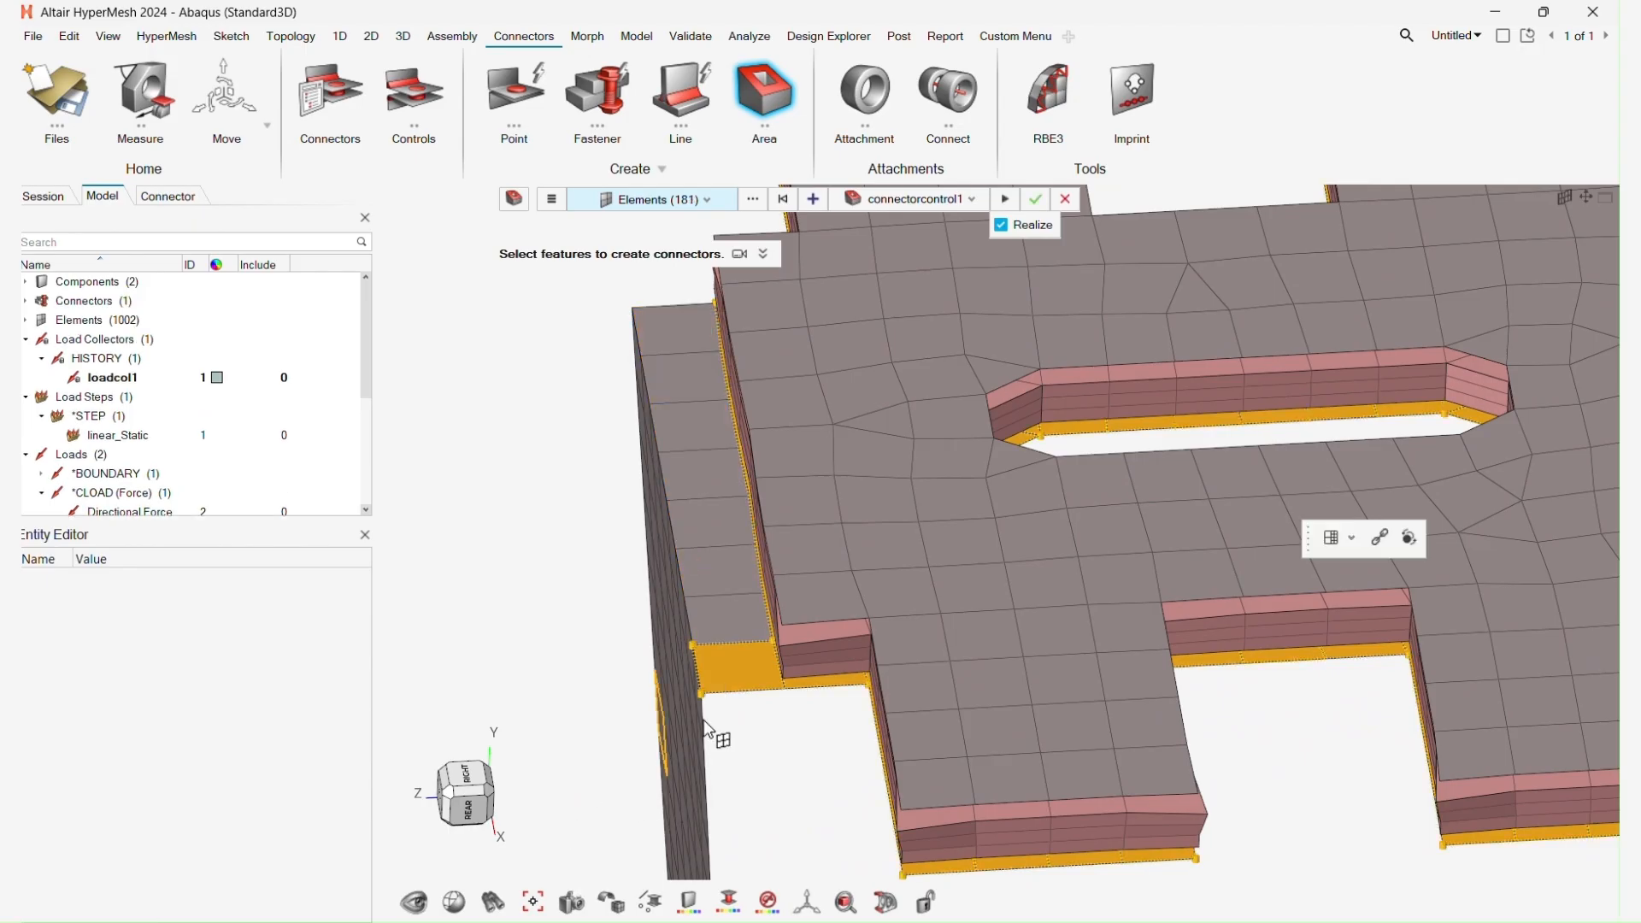
middle_click_drag(843, 653, 897, 626)
scroll(877, 636, "down", 3)
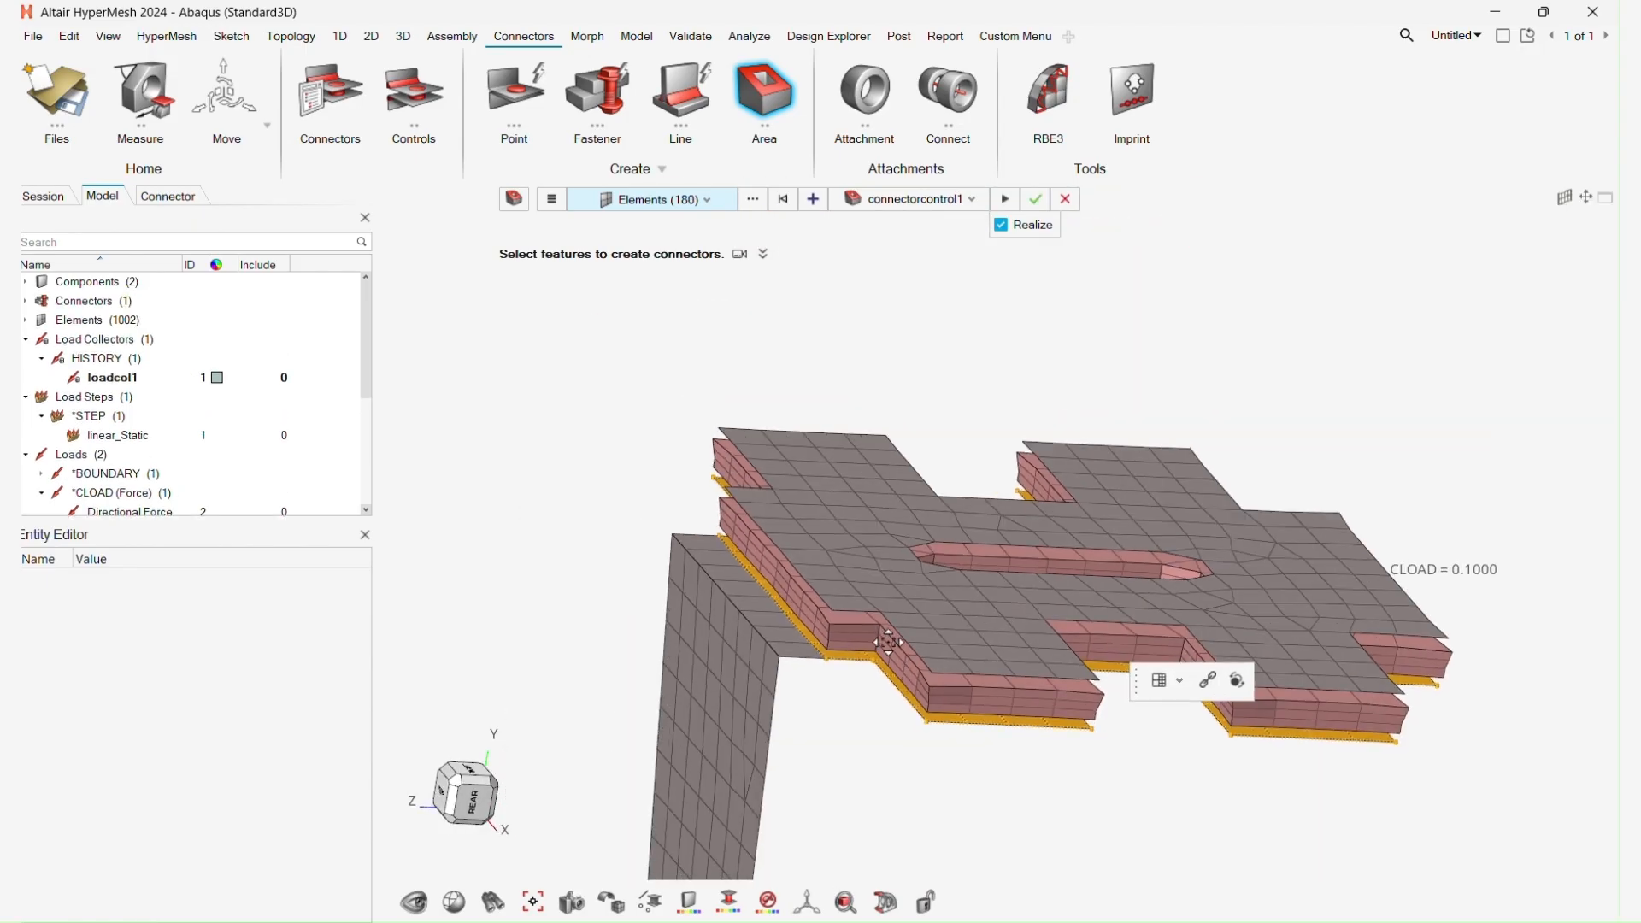
right_click_drag(877, 637, 848, 494)
scroll(920, 526, "up", 5)
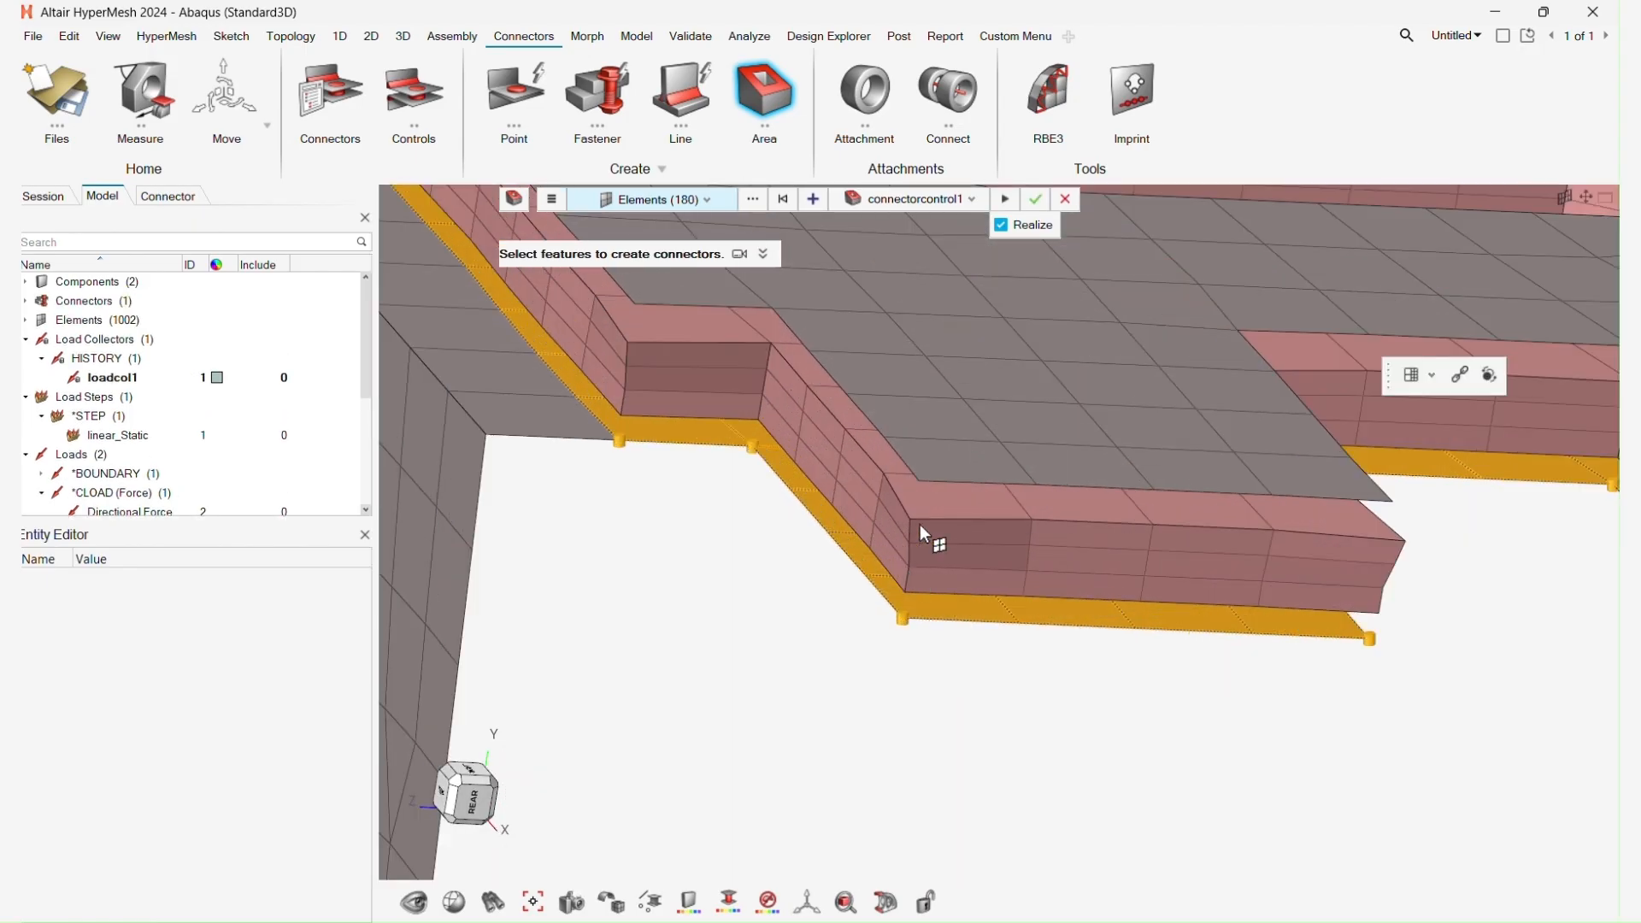
middle_click(916, 344)
scroll(835, 512, "down", 3)
scroll(795, 438, "up", 4)
left_click(837, 441)
scroll(841, 448, "down", 3)
scroll(822, 374, "down", 2)
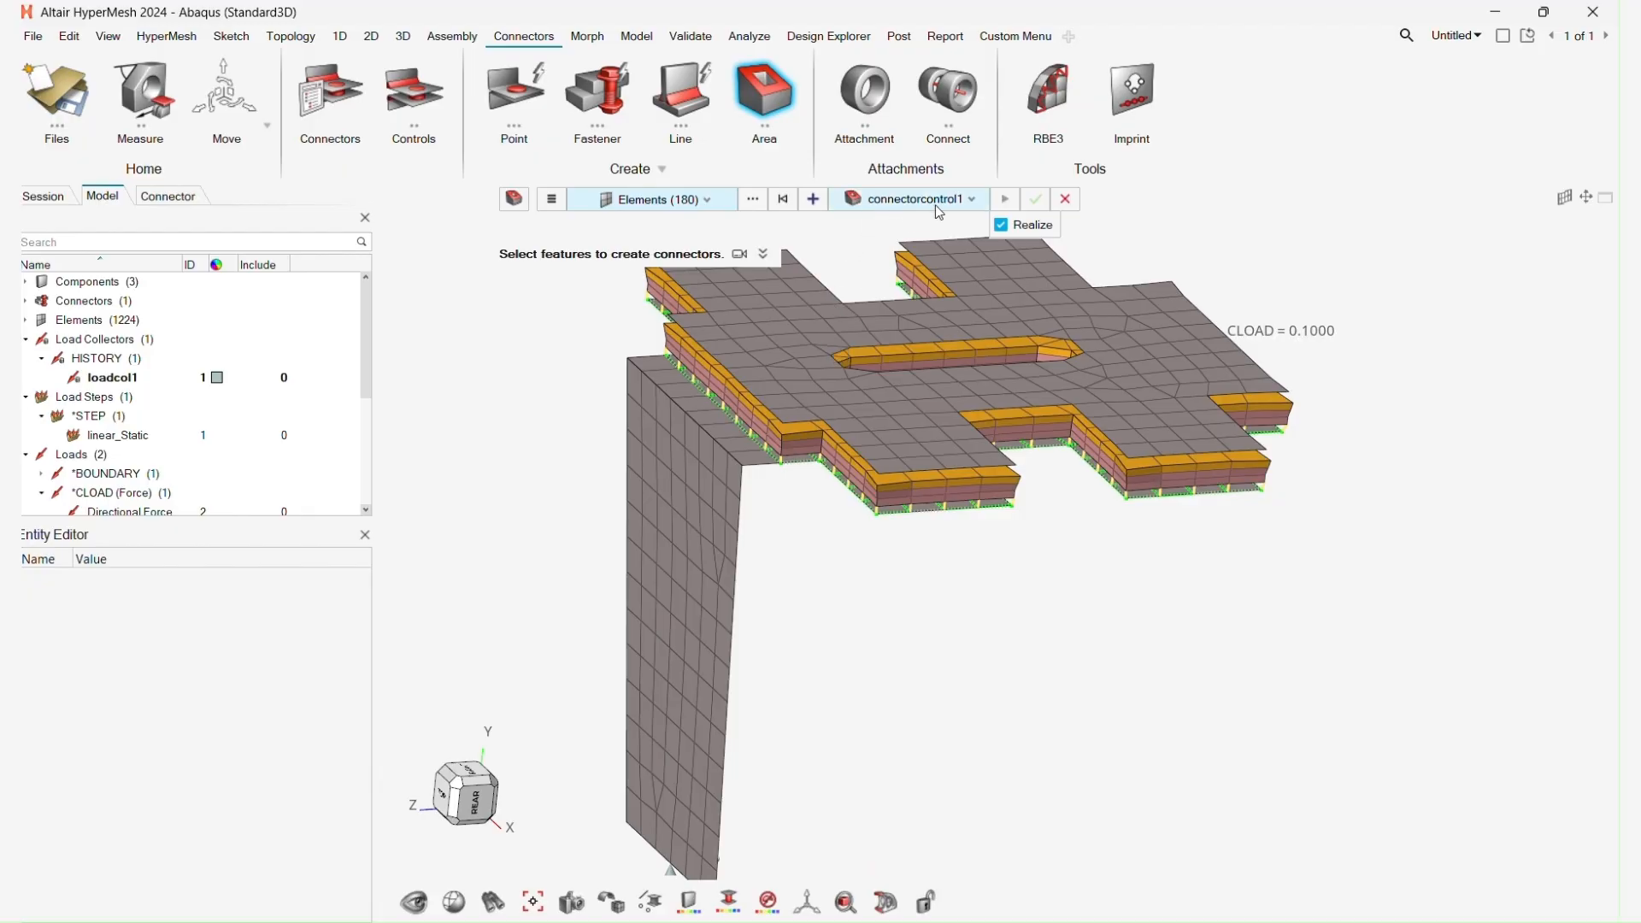
middle_click_drag(979, 238, 868, 399)
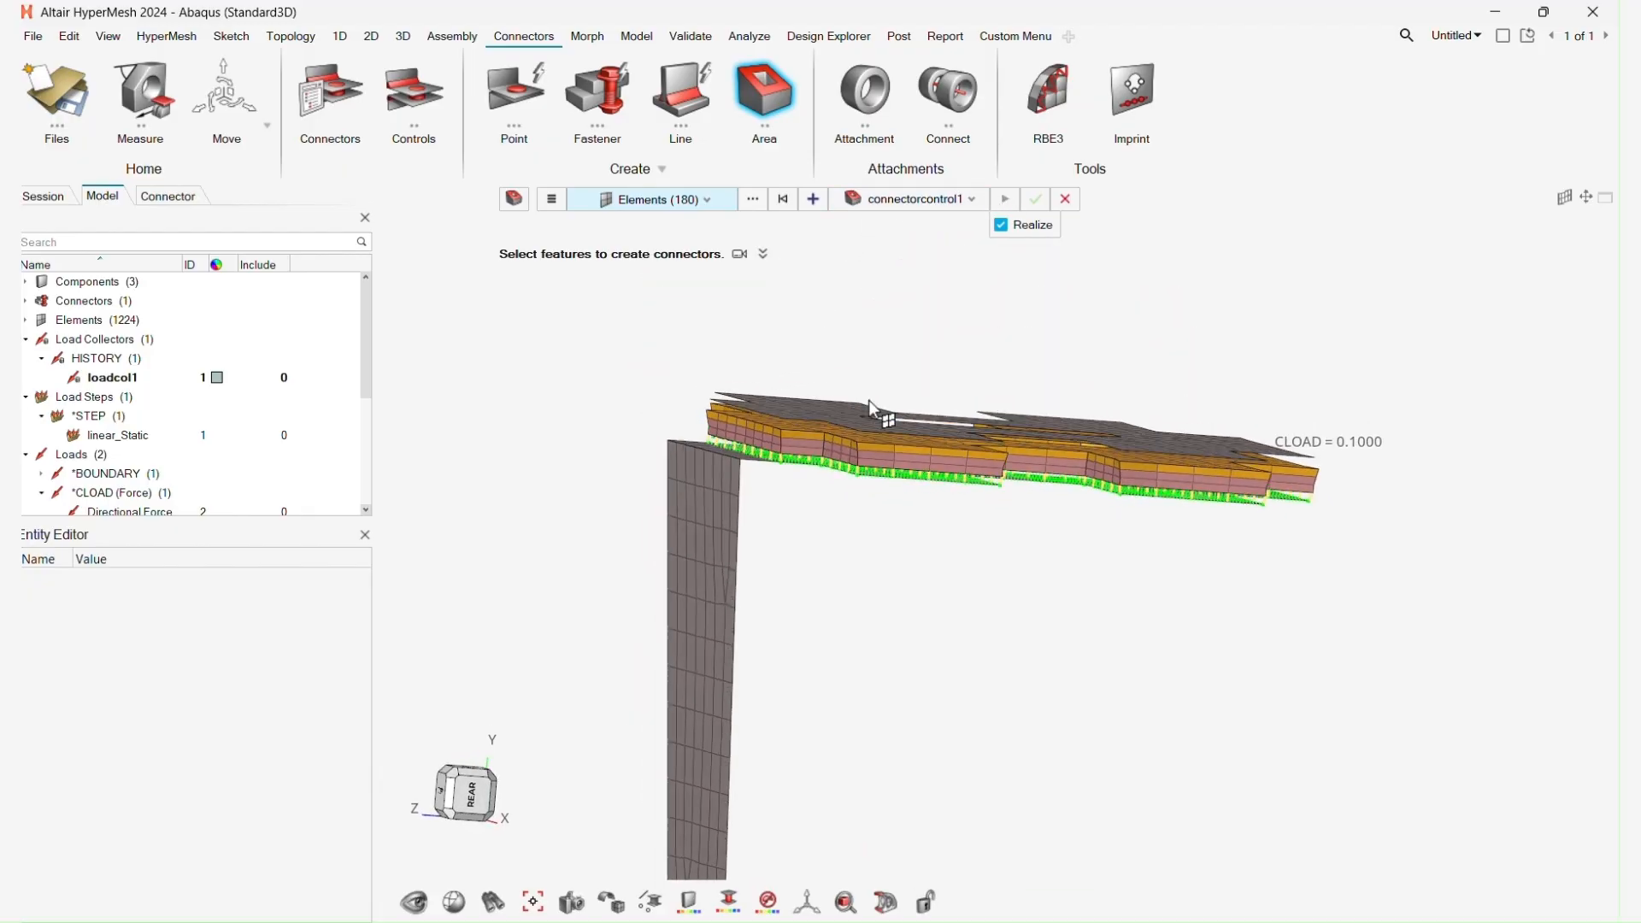
scroll(859, 422, "up", 4)
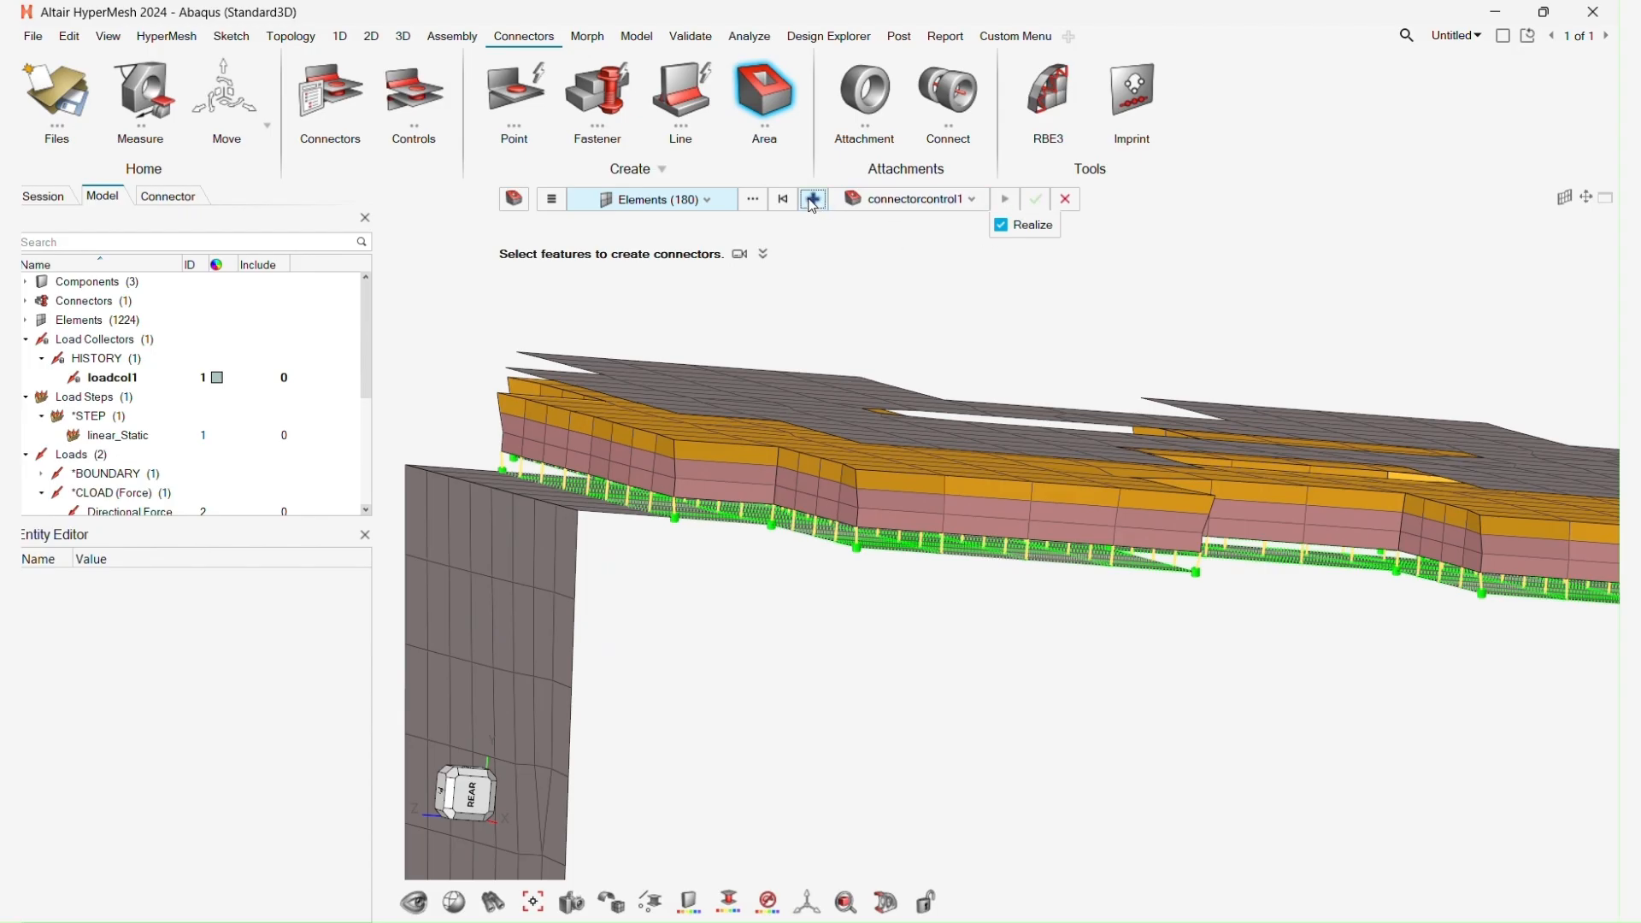
middle_click_drag(890, 484, 878, 539)
left_click(782, 200)
Create and realize a second area connector on the 180 elements of the upper shell layer, using connectorcontrol1.
left_click(812, 200)
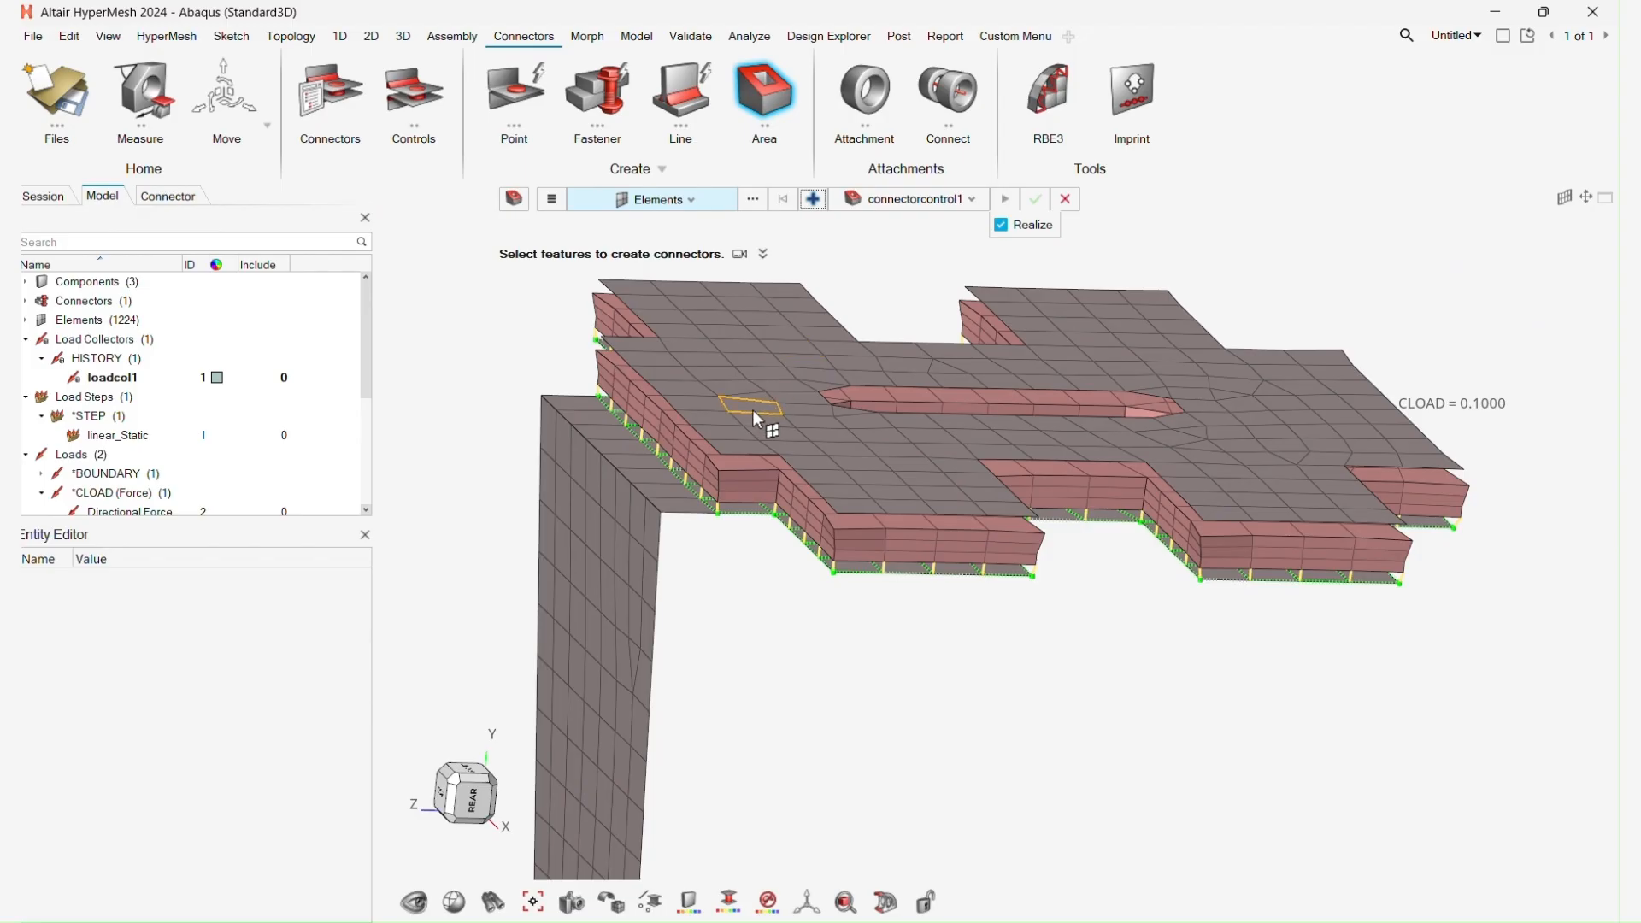
left_click(753, 414)
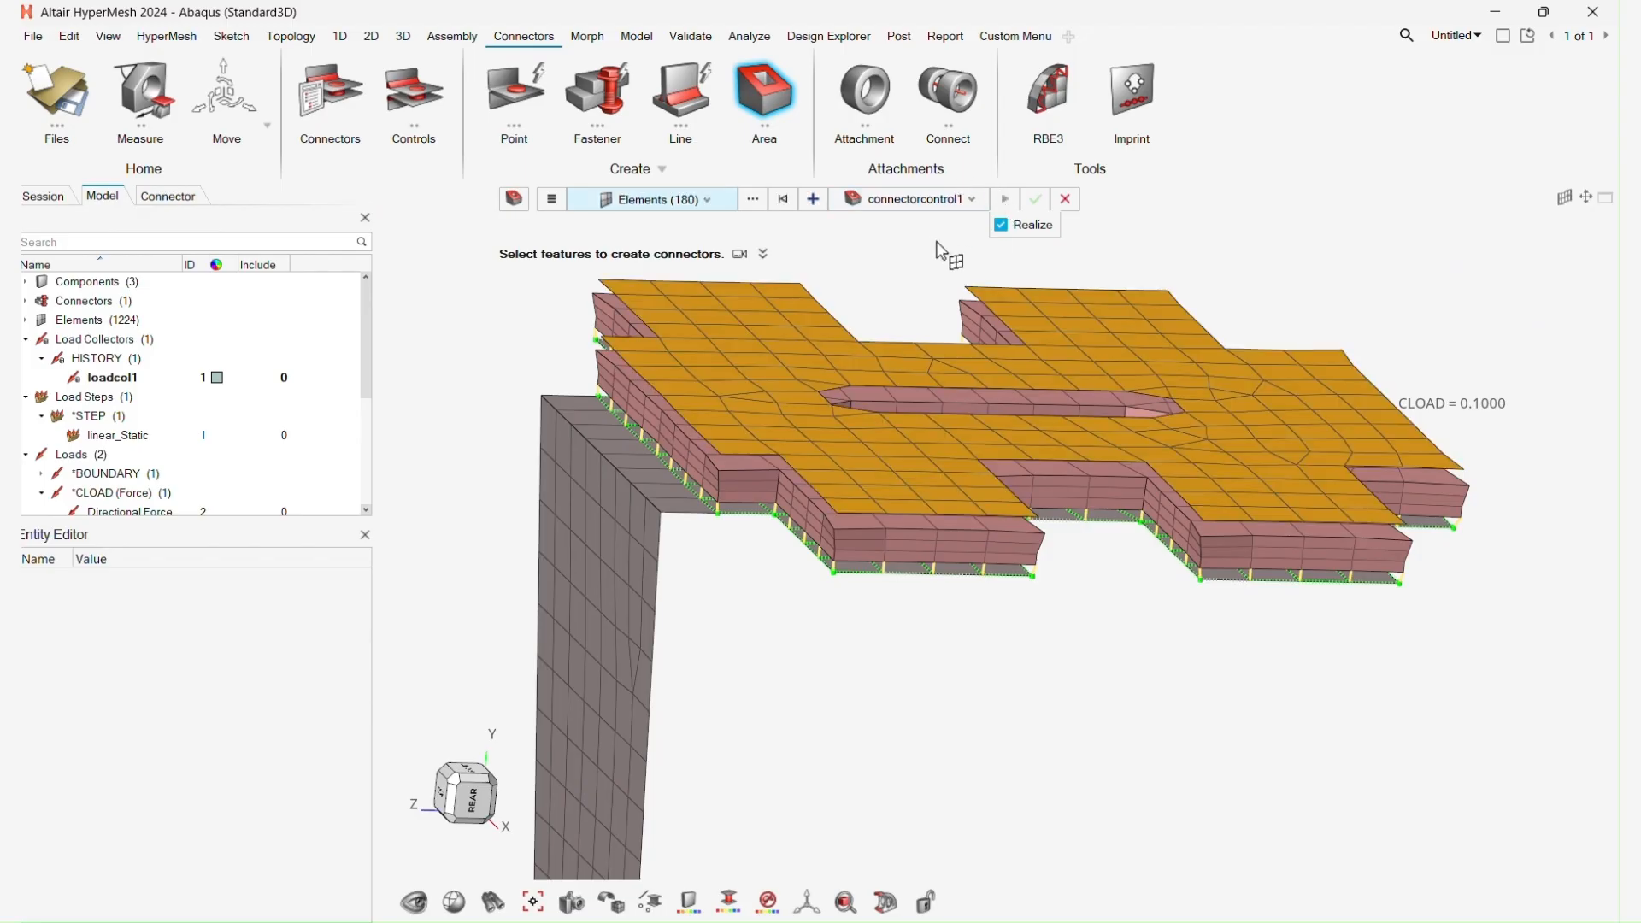
scroll(797, 444, "down", 2)
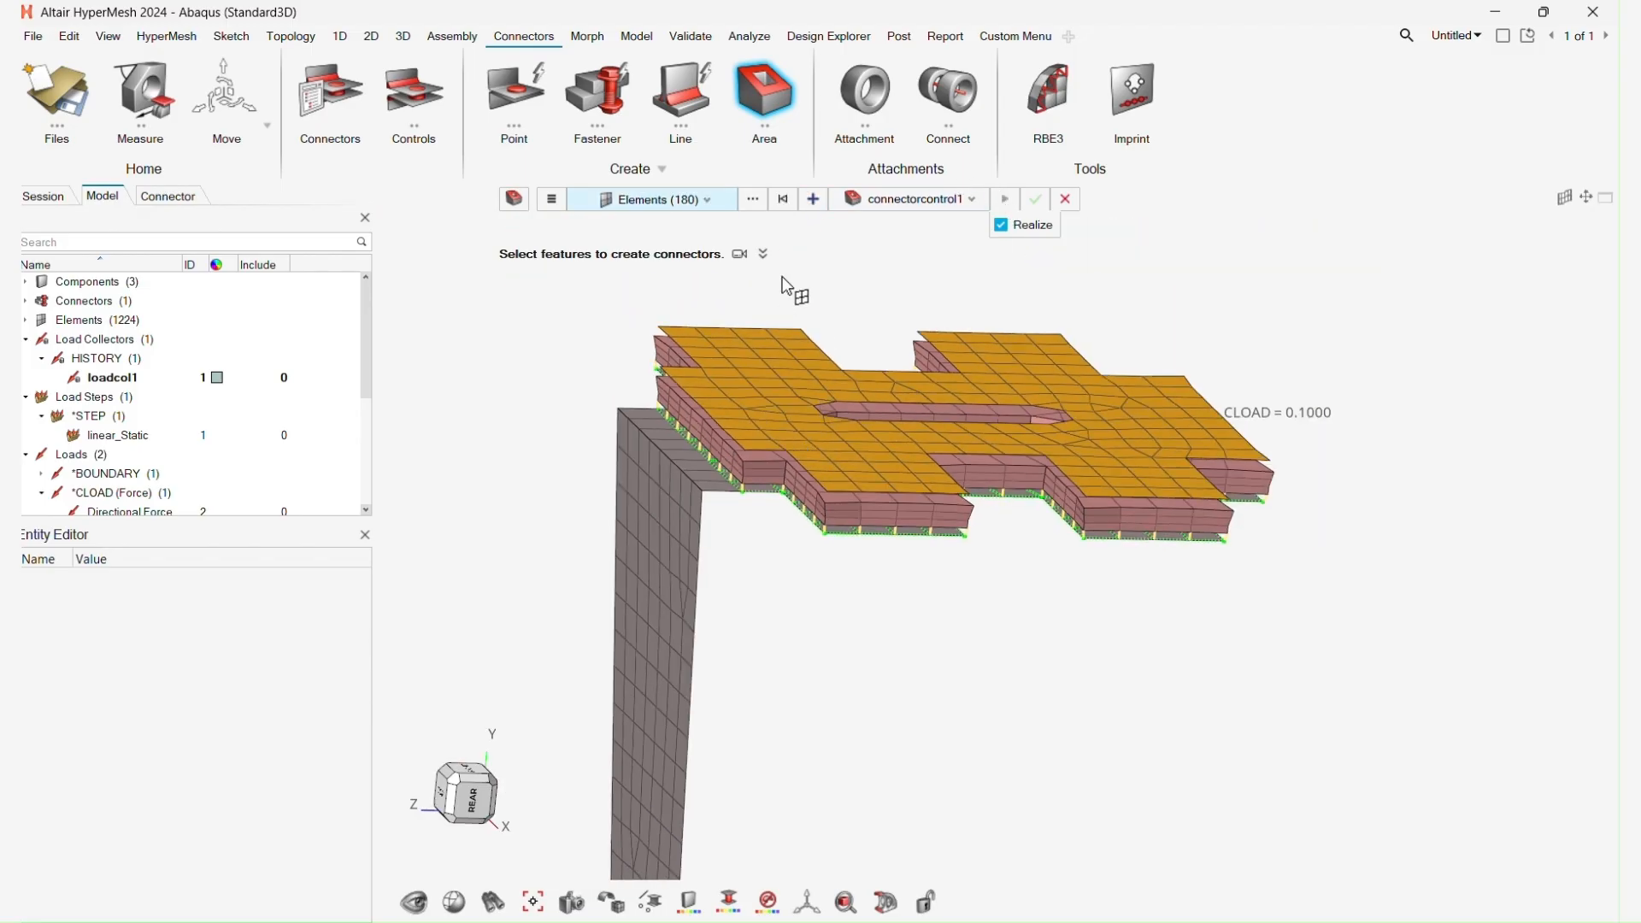
left_click(813, 202)
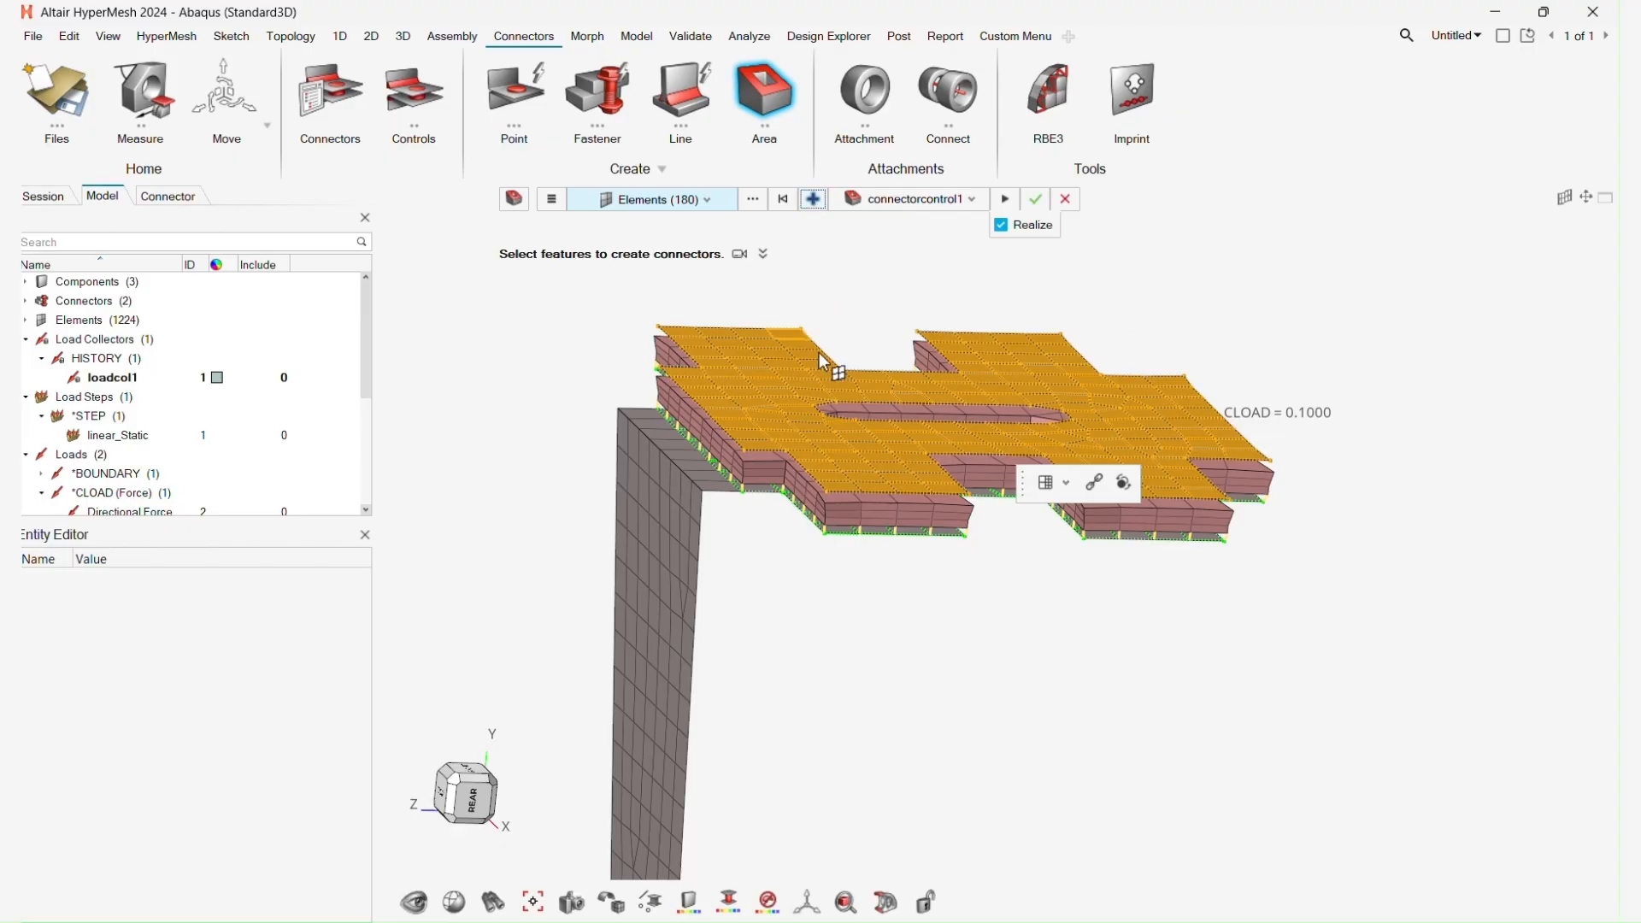
left_click(1036, 200)
Inspect the links between both shell layers and the solid core, and review the properties of one kinematic coupling element.
middle_click_drag(857, 520, 986, 518)
scroll(951, 491, "up", 7)
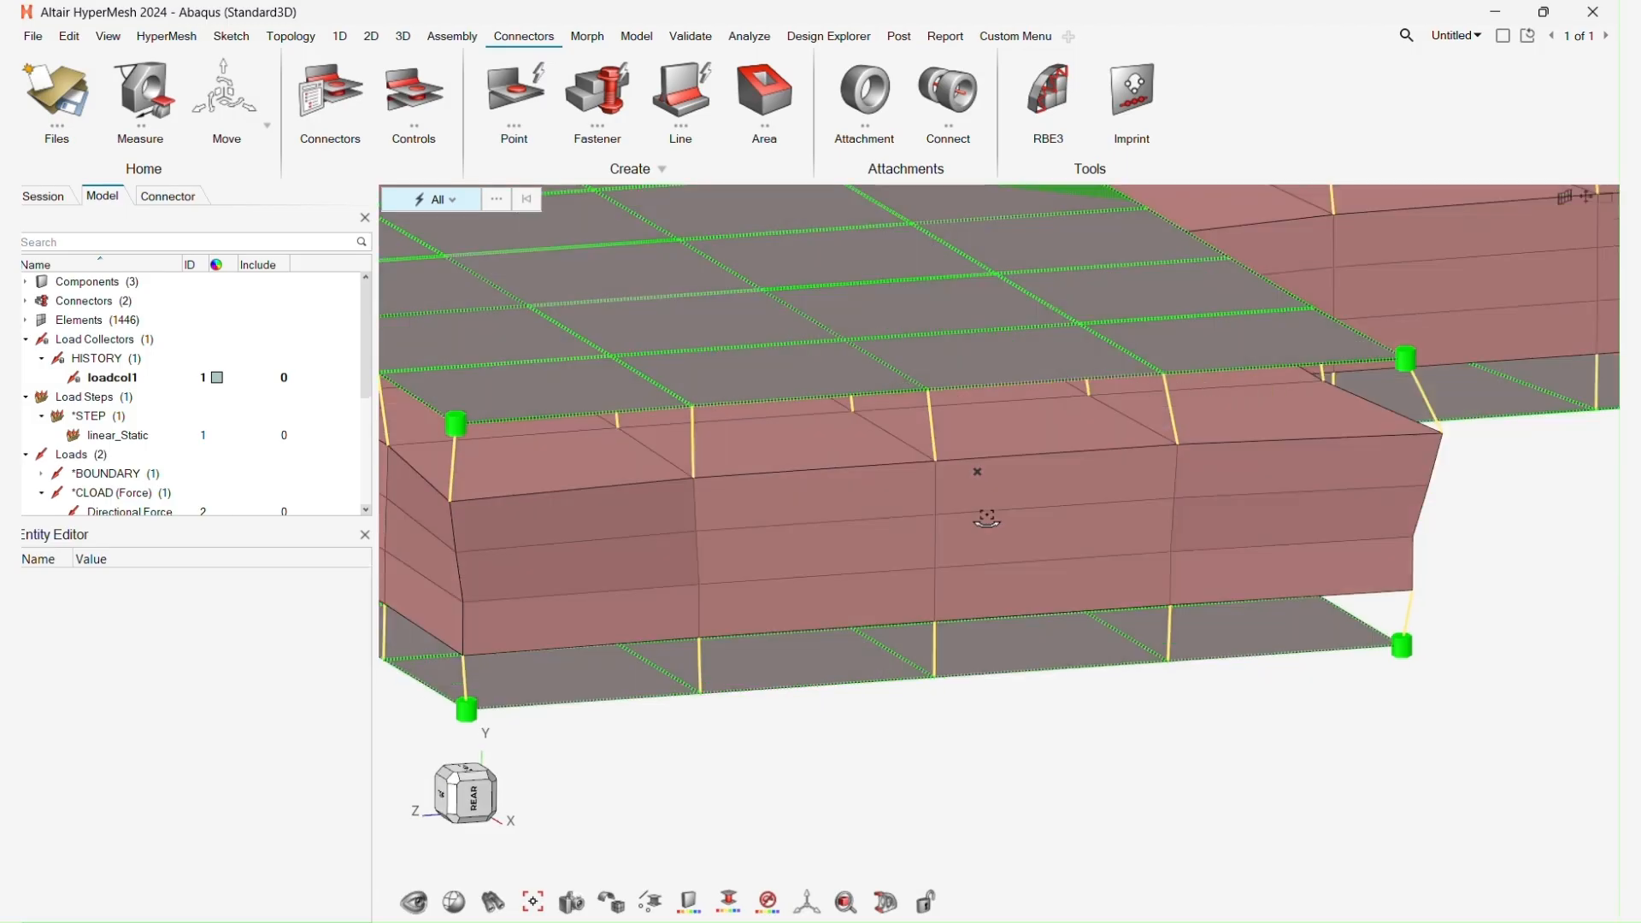
scroll(966, 487, "down", 5)
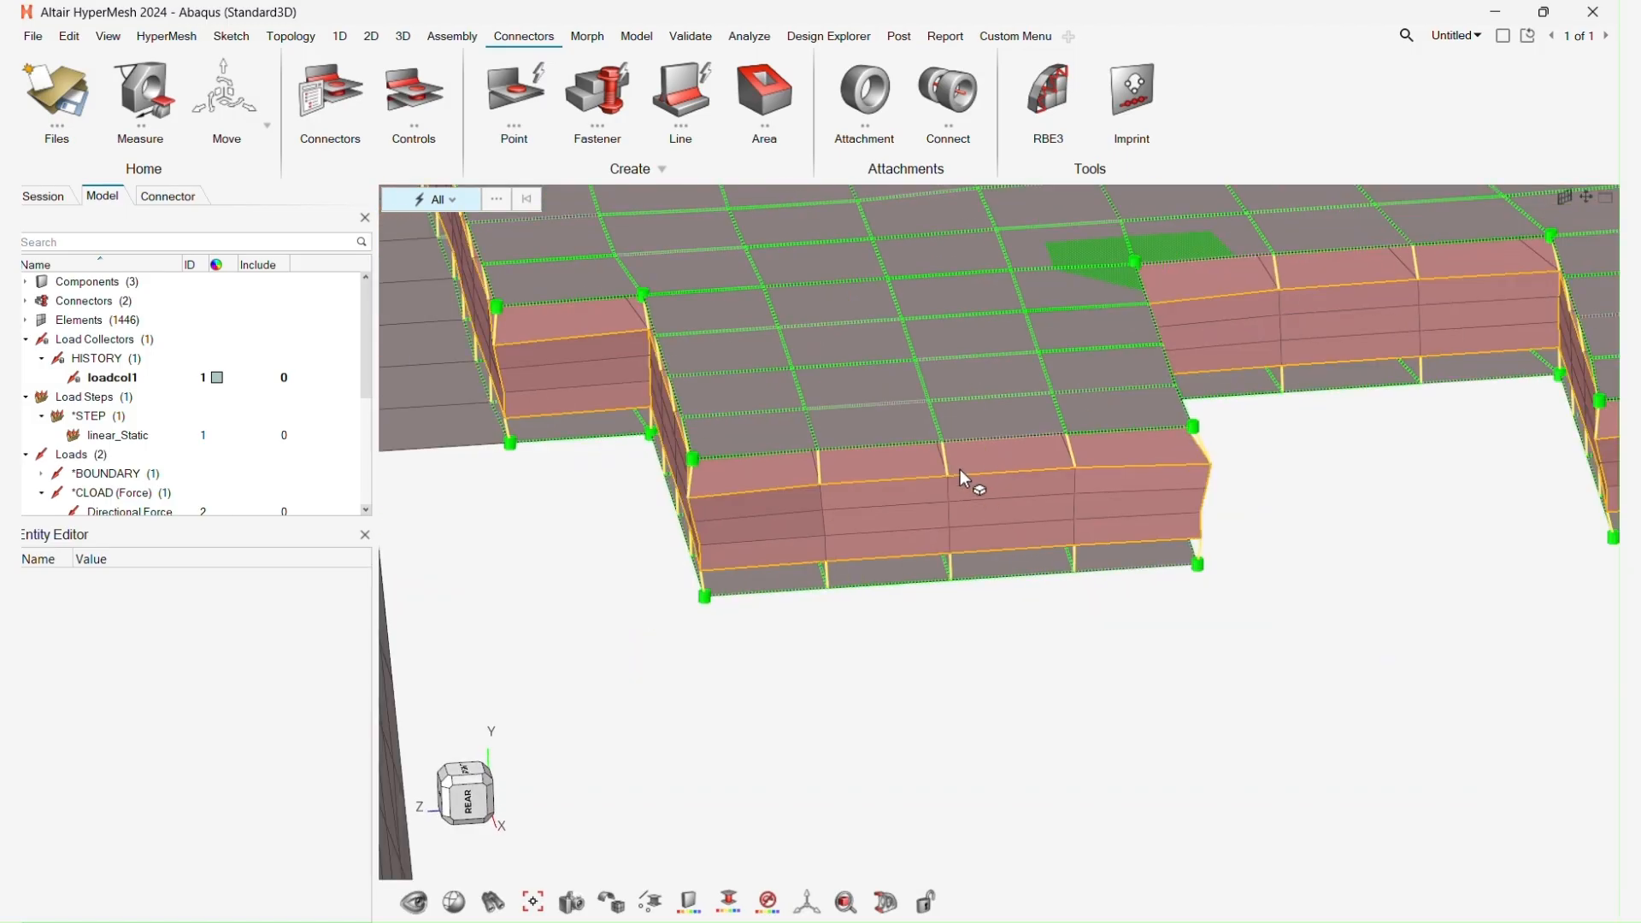
left_click(948, 472)
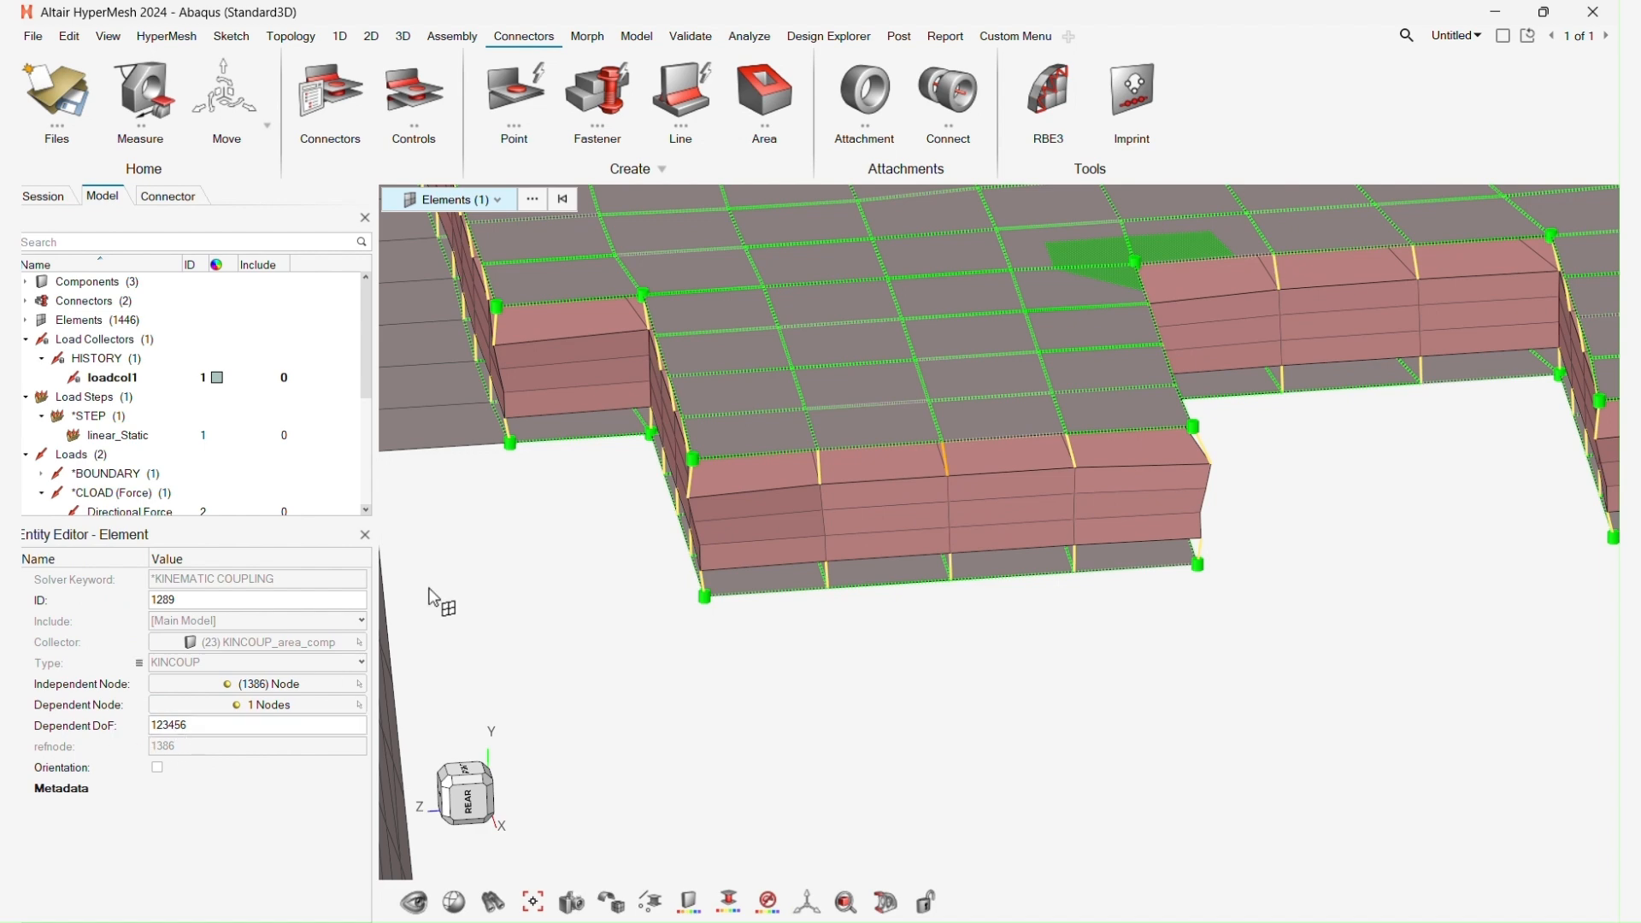
scroll(670, 525, "down", 3)
key("Escape")
List the model's components and review the KINCOUP_area_comp component that holds the coupling elements.
left_click(26, 281)
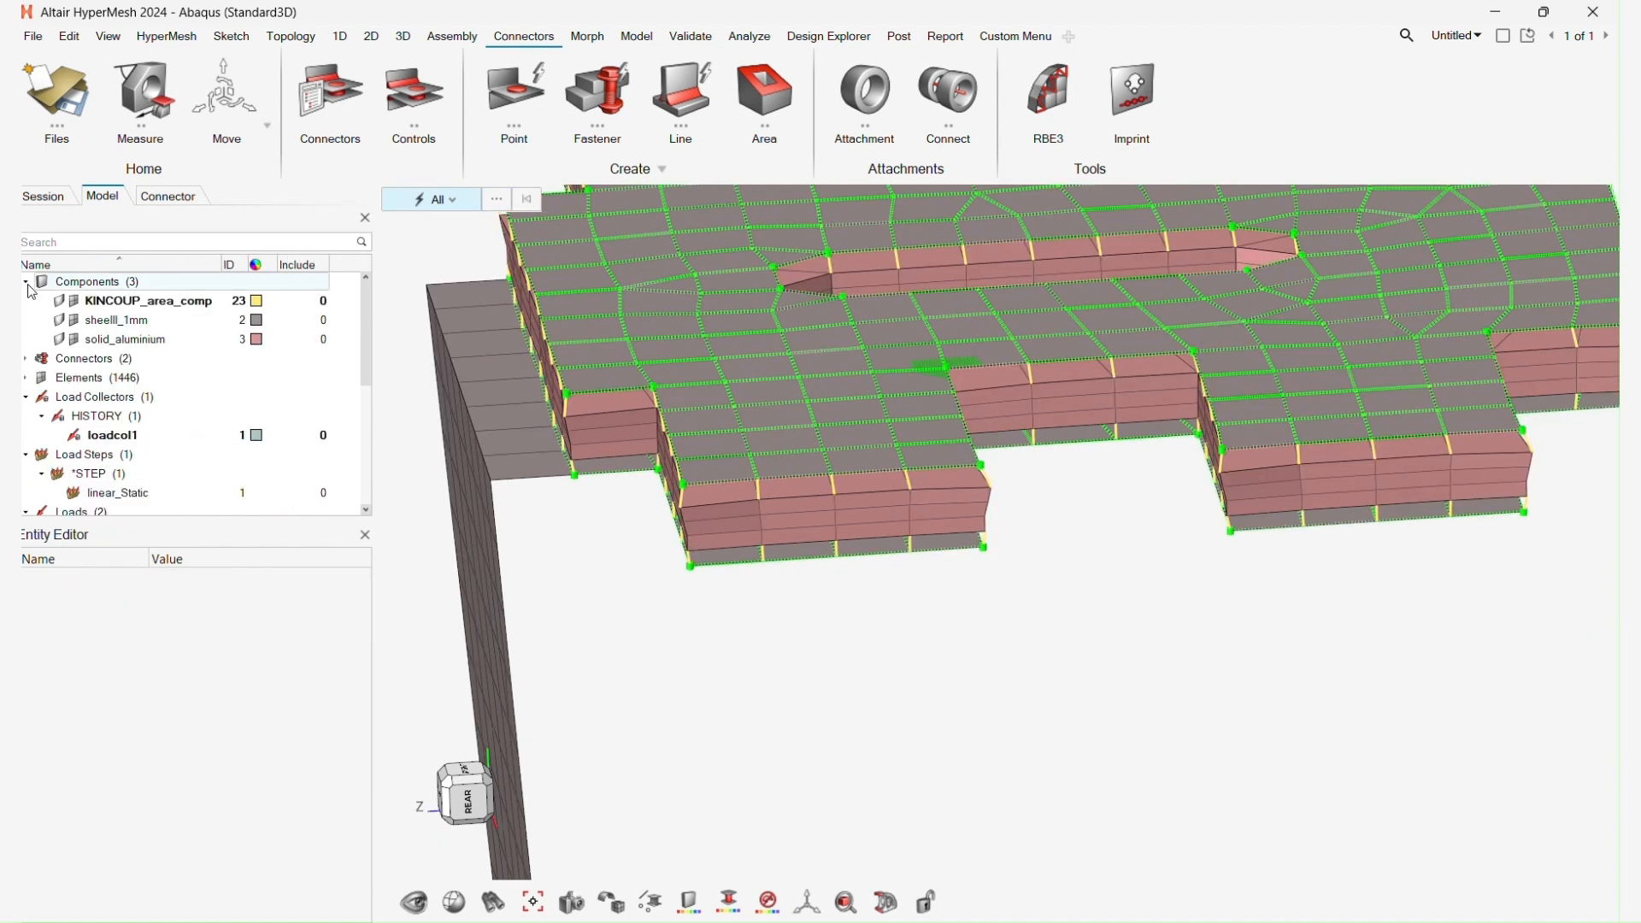
left_click(145, 301)
scroll(905, 524, "down", 3)
key("Escape")
middle_click_drag(706, 464, 601, 490)
Delete both area connectors from the model.
left_click(85, 358)
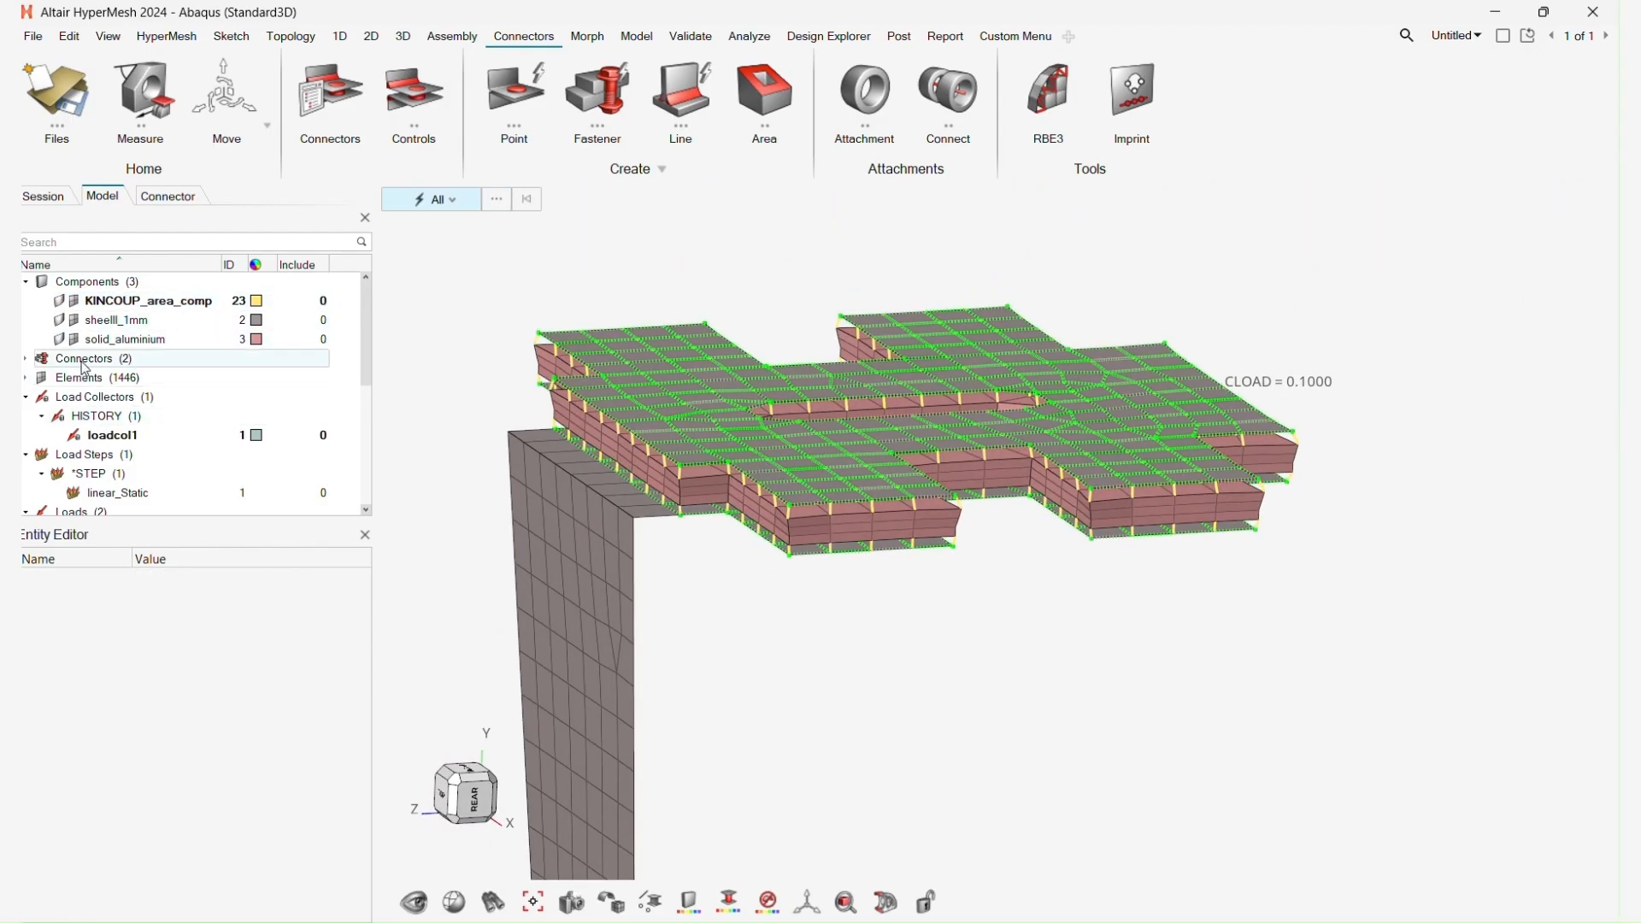
right_click(86, 359)
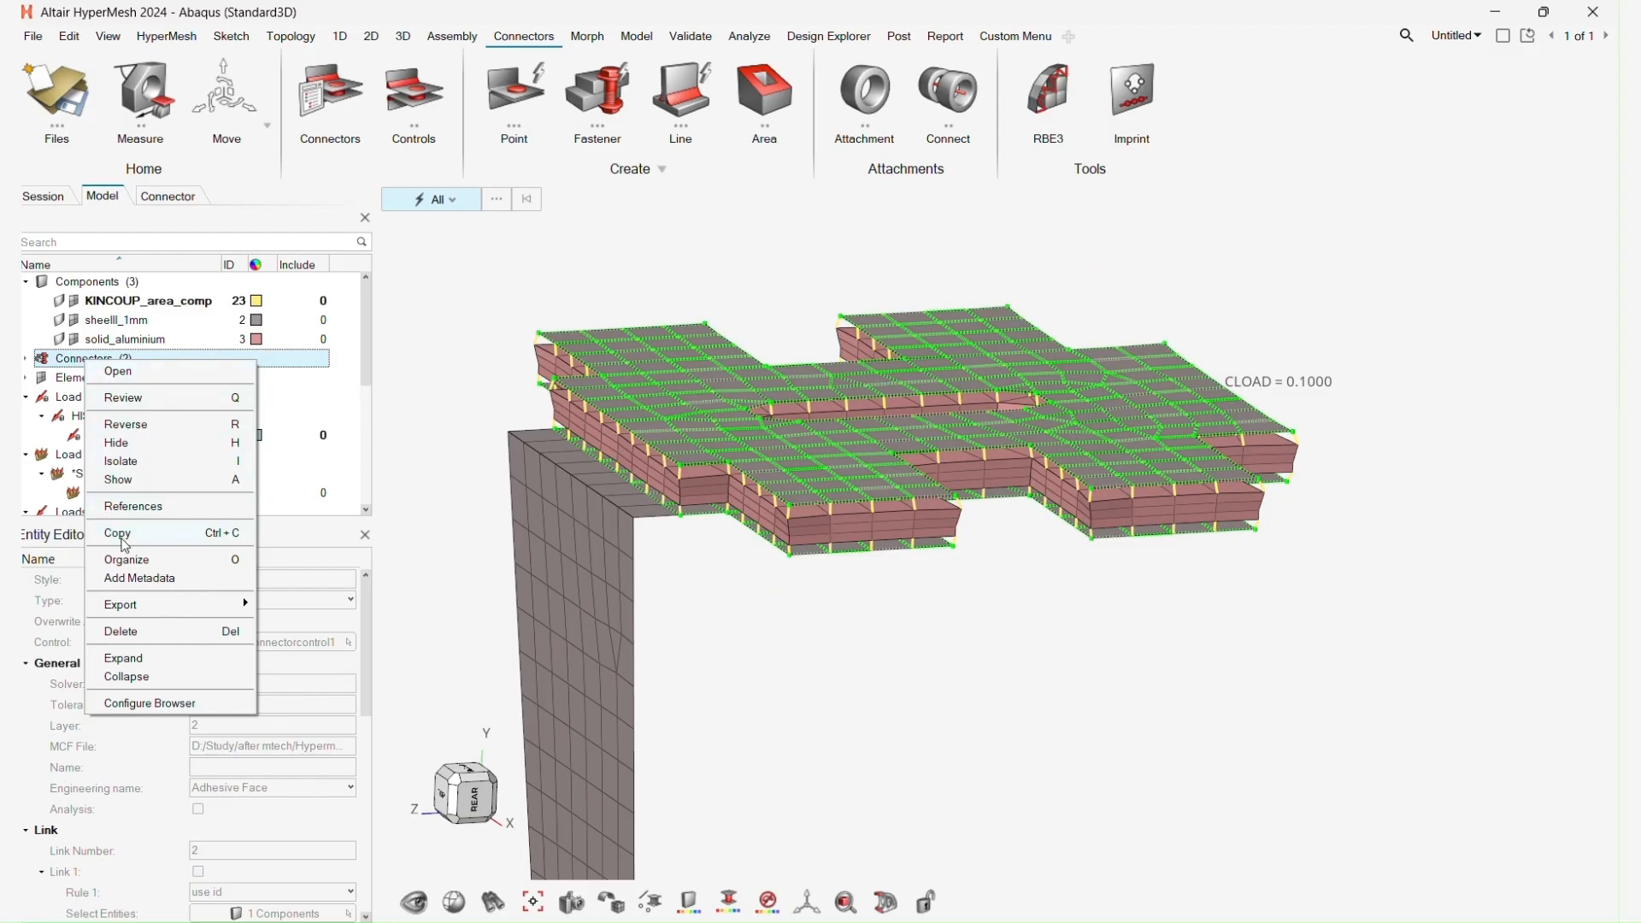
left_click(120, 632)
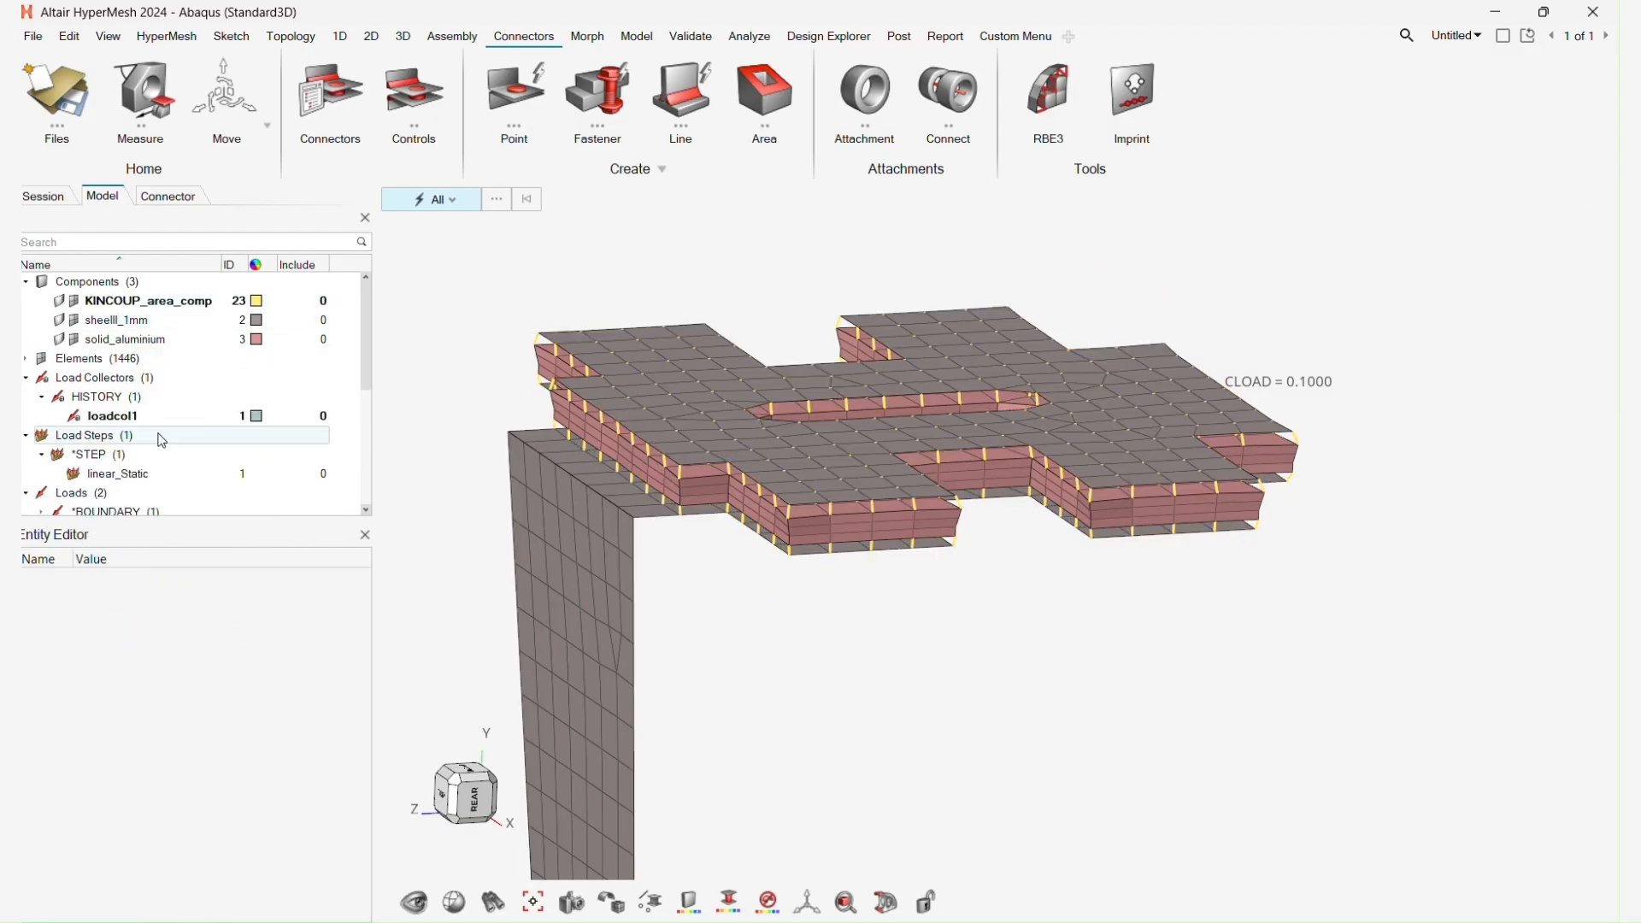
Examine the kinematic coupling elements between the shell layers and solid core, and collapse the load collector list.
scroll(696, 496, "up", 3)
scroll(696, 508, "down", 5)
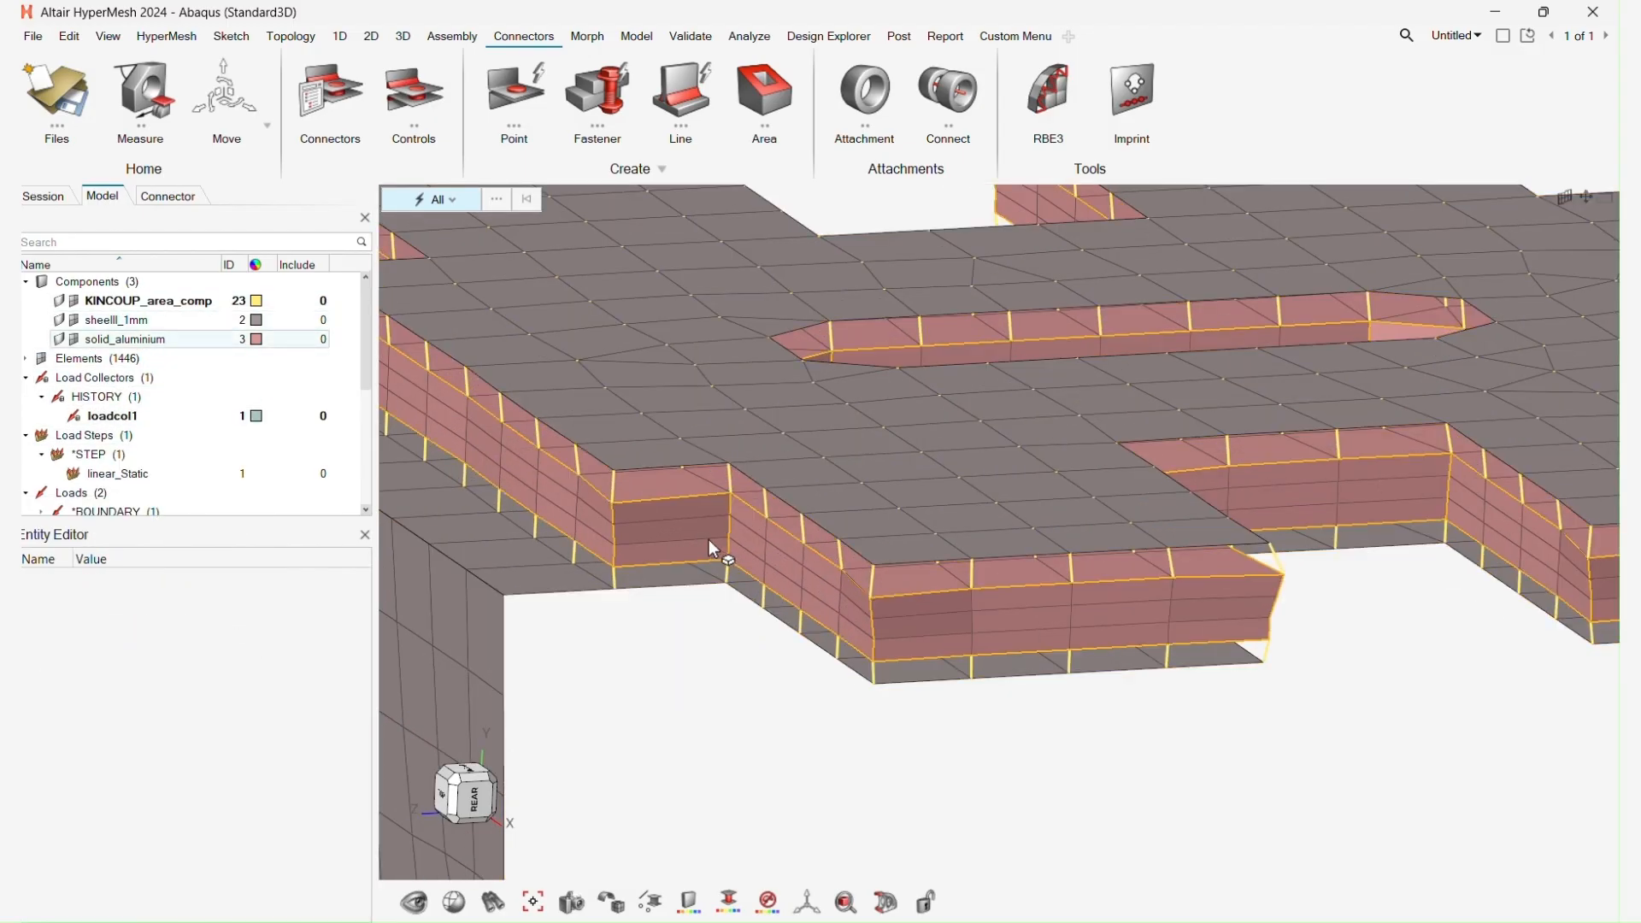
scroll(863, 391, "up", 1)
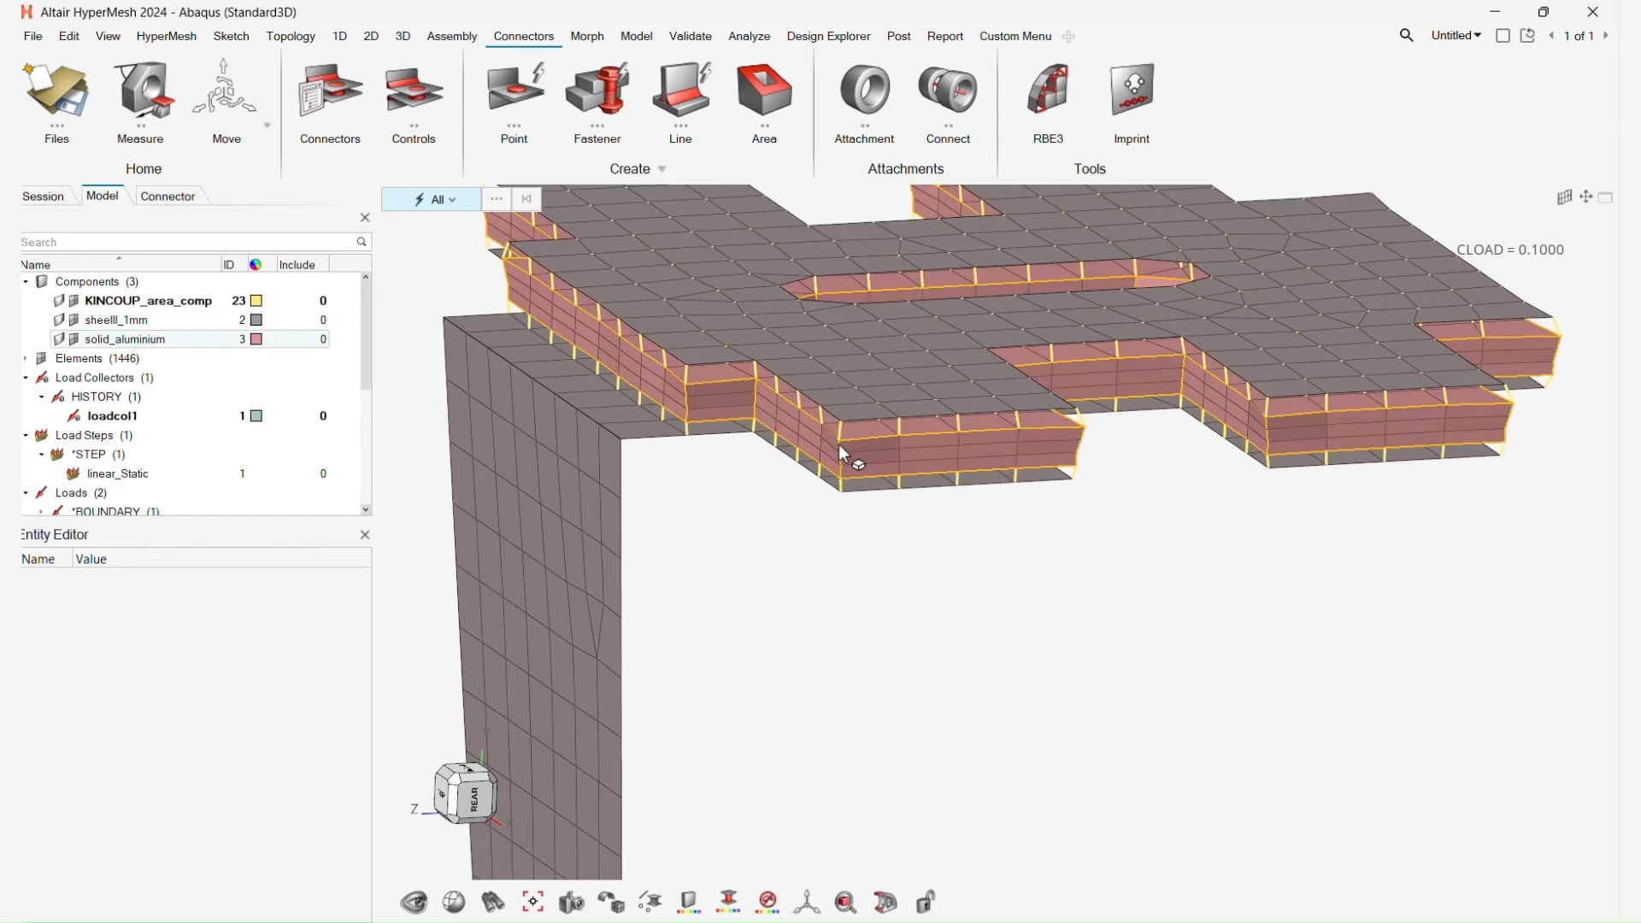
scroll(842, 442, "up", 2)
scroll(849, 445, "down", 4)
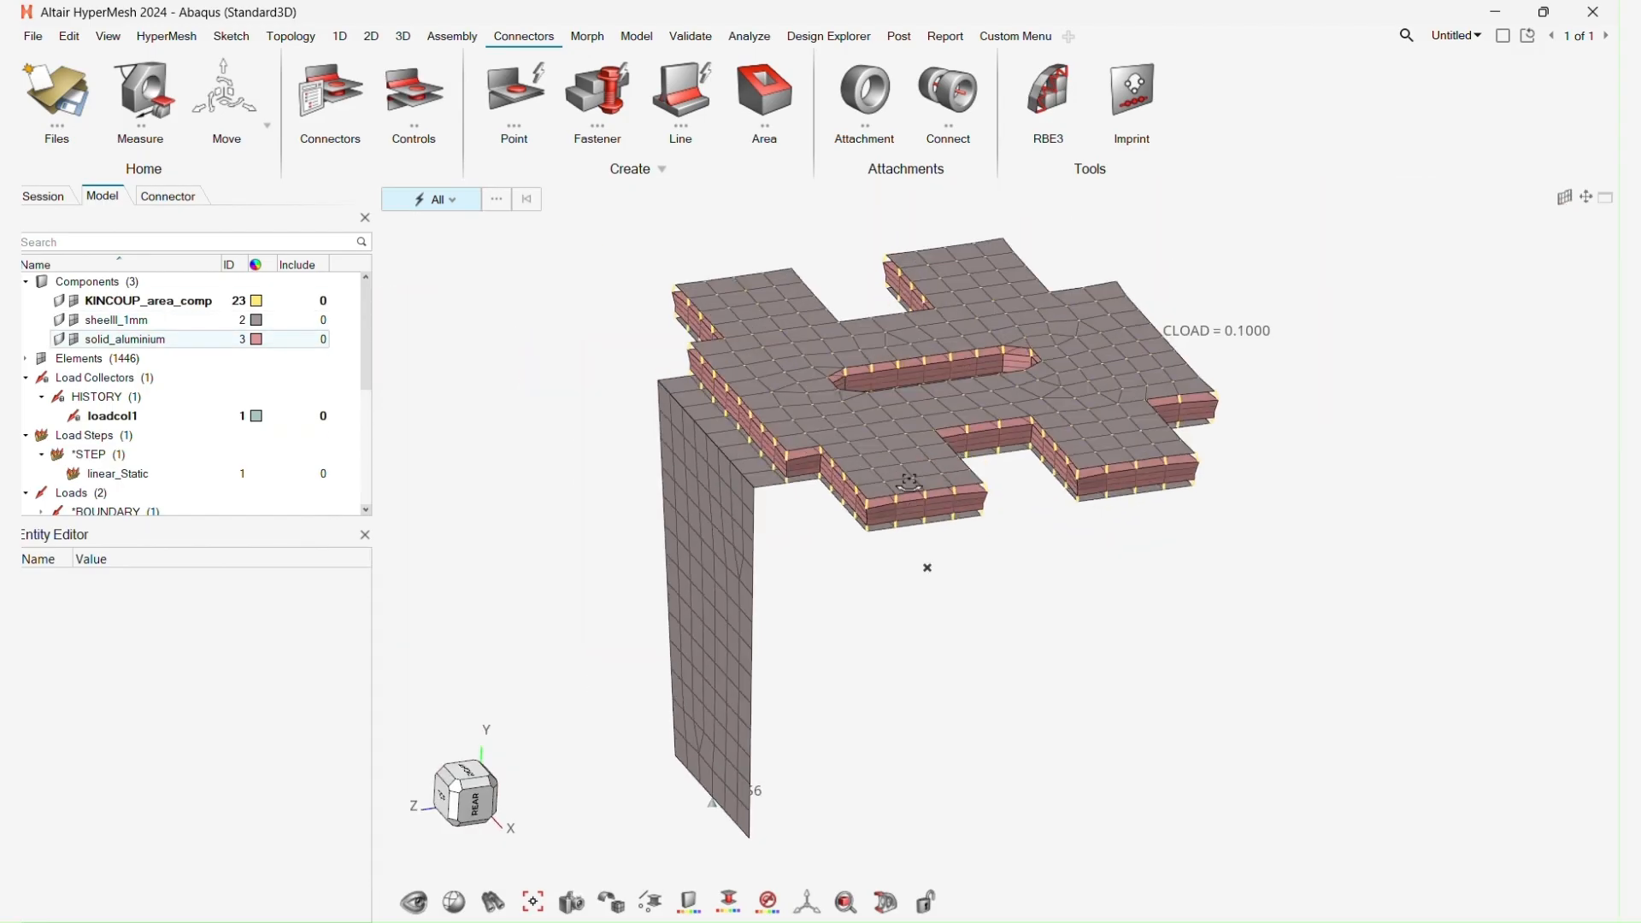
scroll(889, 481, "up", 1)
scroll(884, 472, "down", 2)
mouse_move(977, 444)
middle_mouse_down()
mouse_move(937, 399)
mouse_move(968, 434)
middle_mouse_up()
scroll(968, 434, "down", 1)
scroll(967, 432, "down", 2)
right_click_drag(968, 434, 815, 408)
left_click(26, 376)
scroll(711, 415, "up", 3)
middle_click_drag(803, 376, 822, 413)
right_click_drag(823, 413, 807, 451)
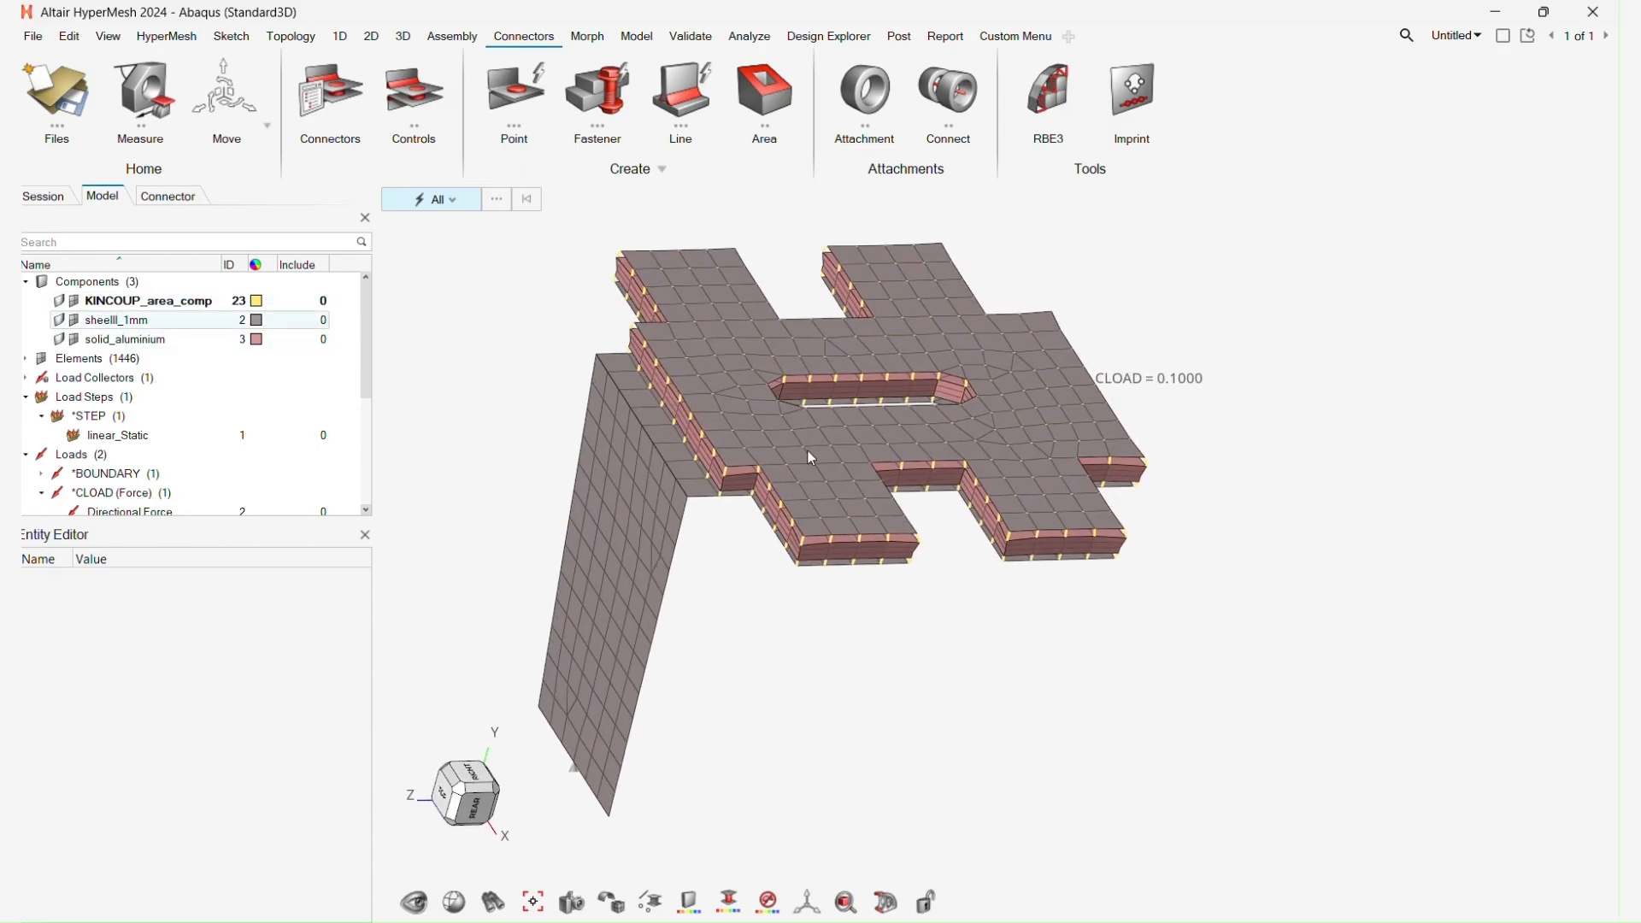
Export the whole model as an Abaqus Standard3D input deck, overwriting the existing sss1.inp.
key("ctrl+e")
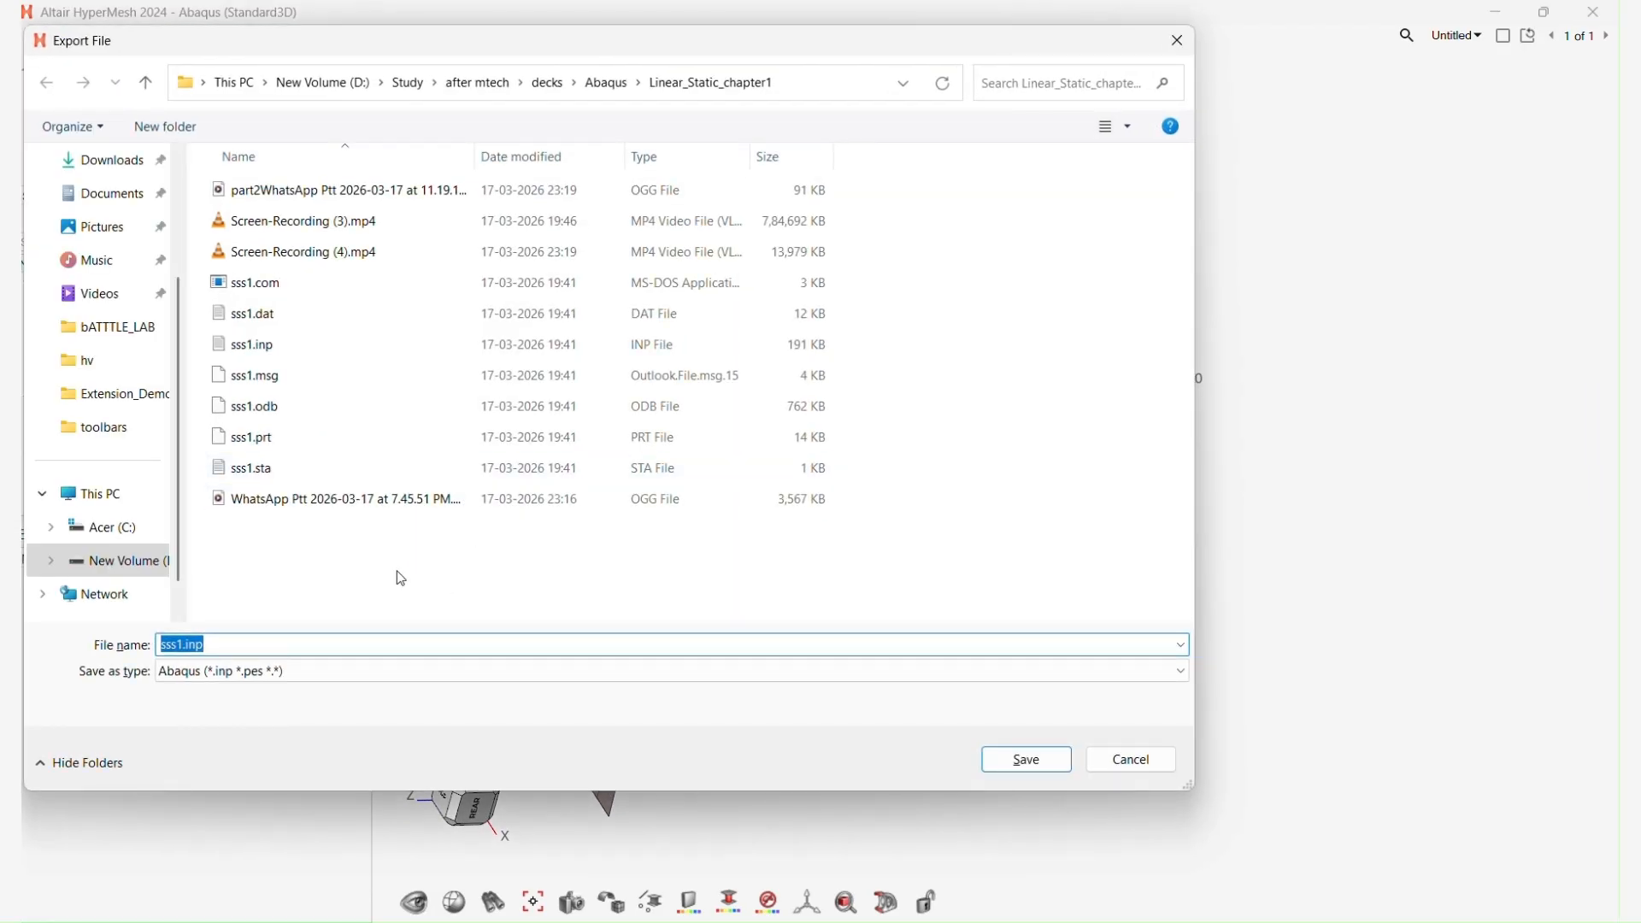
double_click(259, 348)
left_click(858, 484)
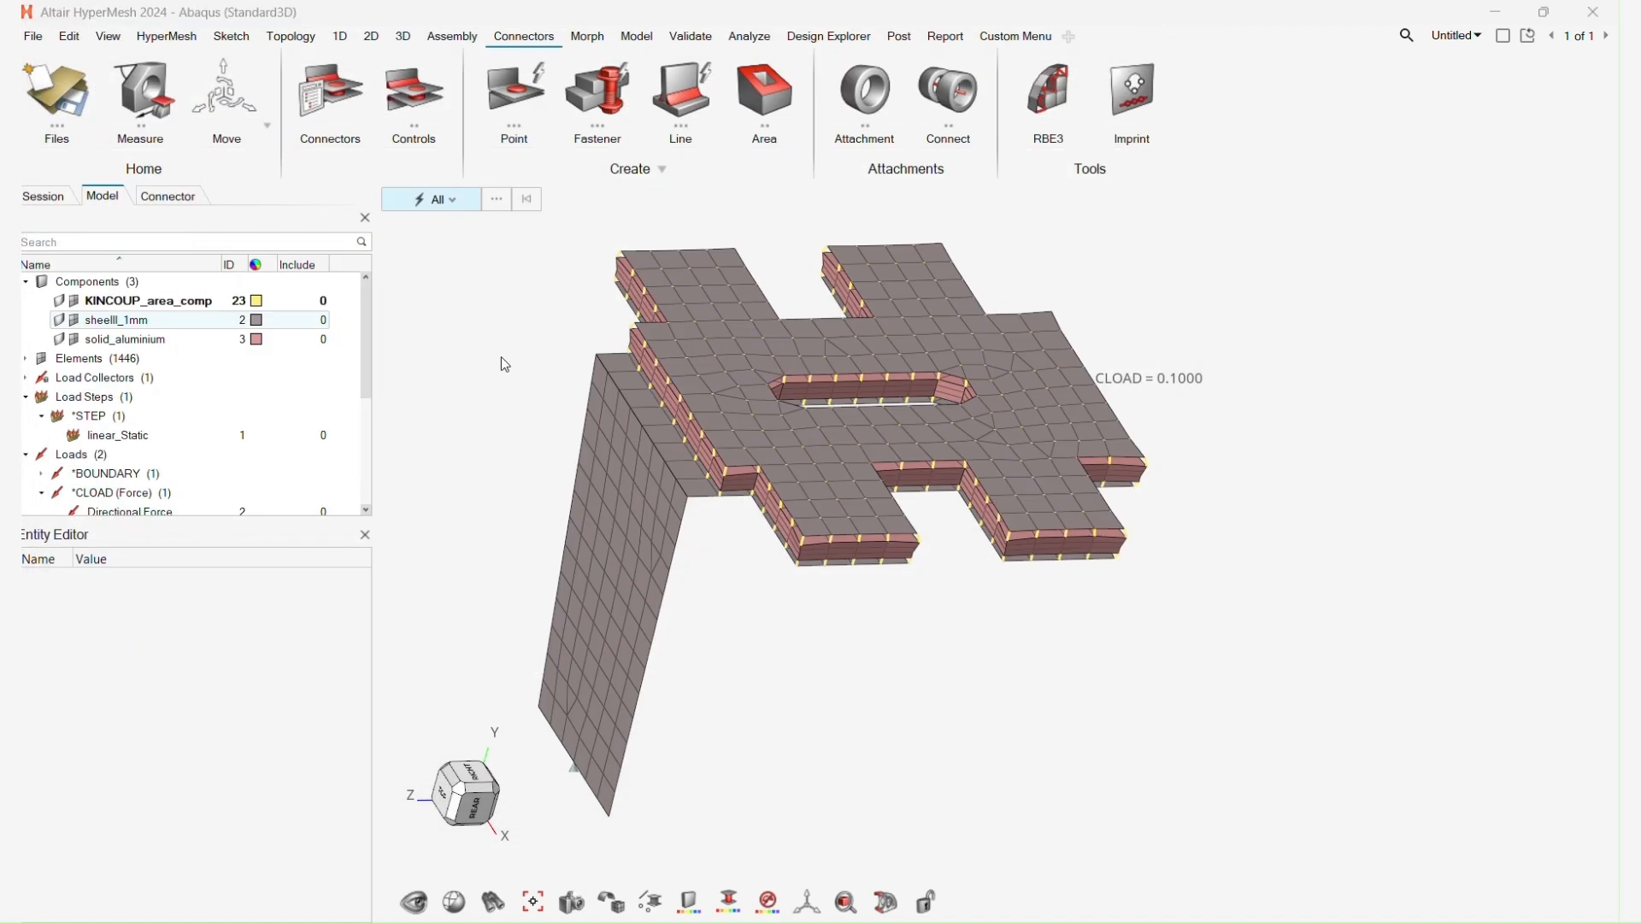
left_click_drag(705, 639, 686, 835)
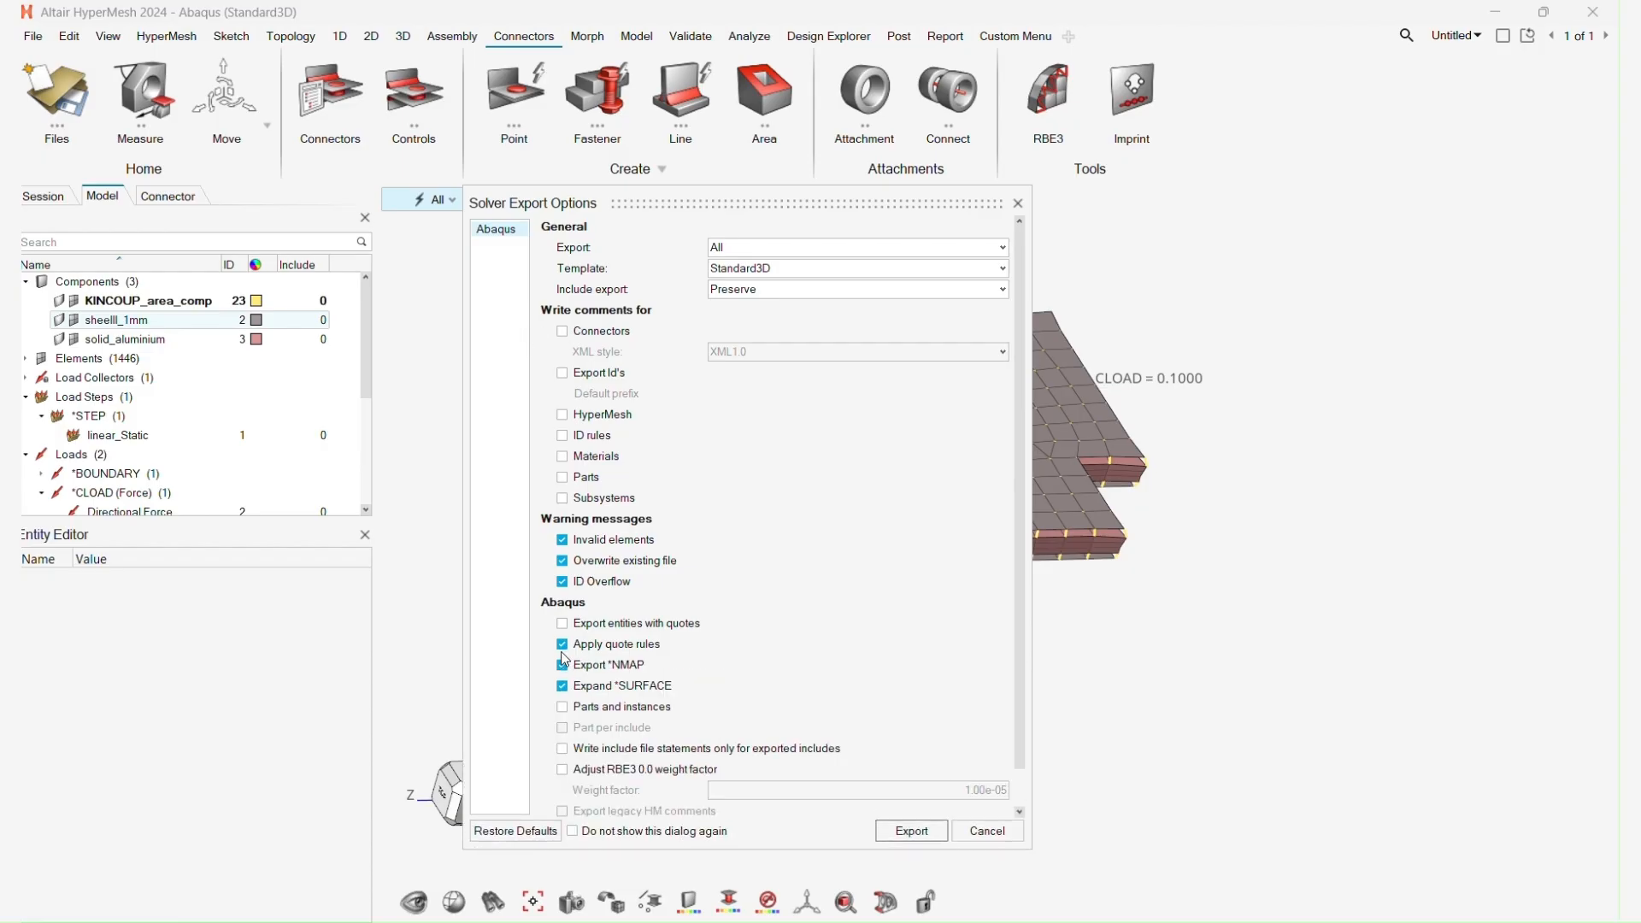
left_click(911, 831)
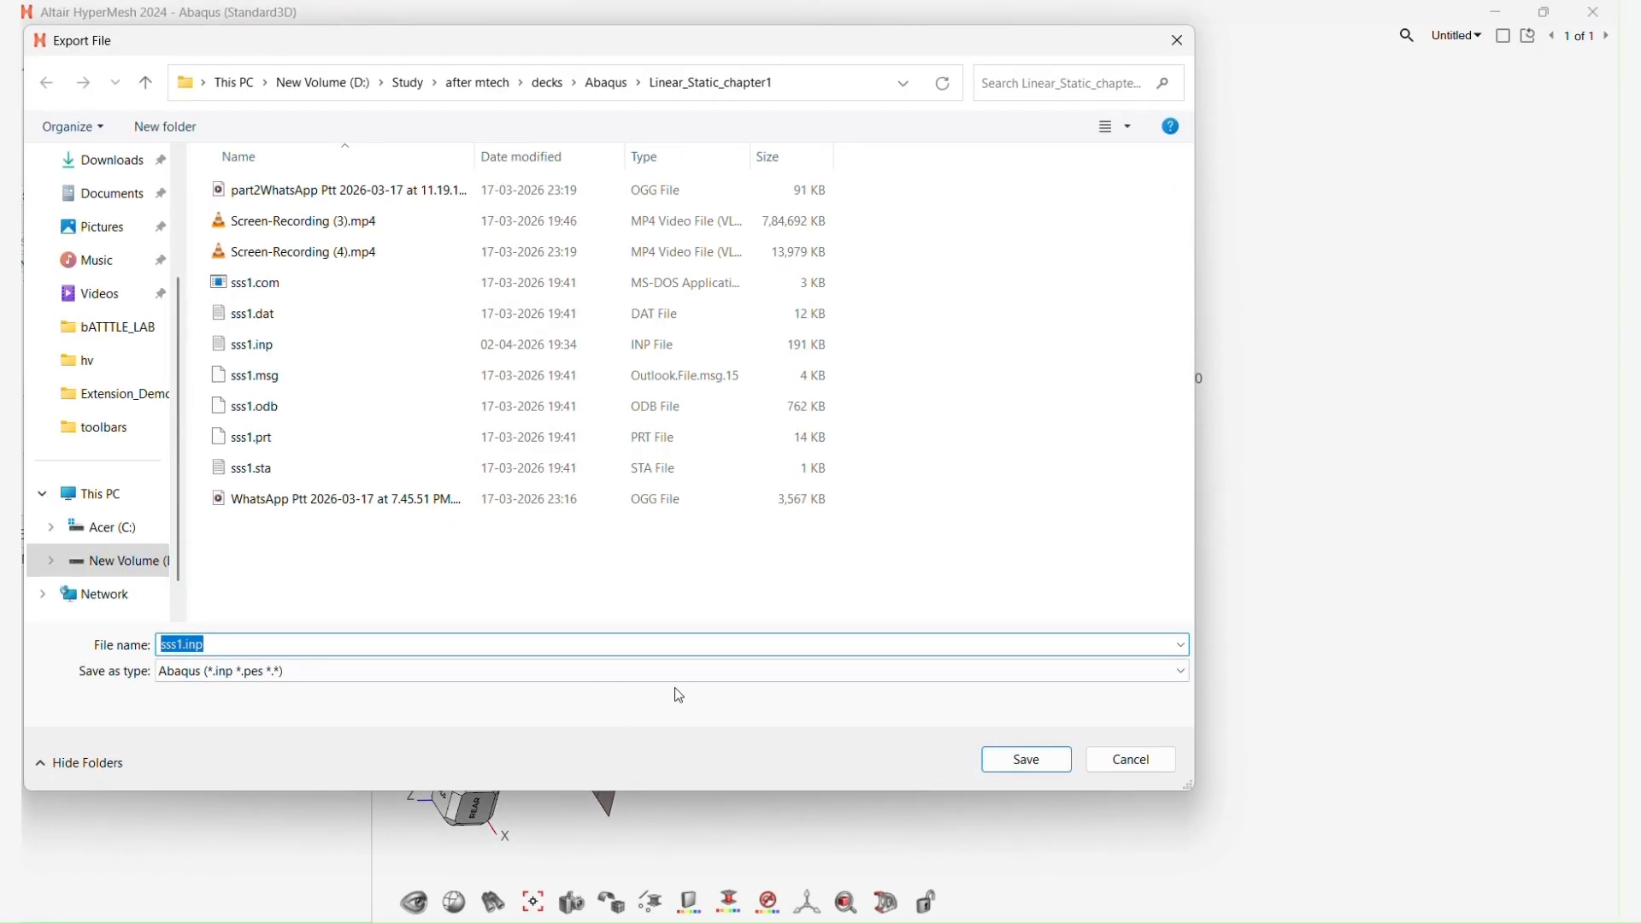
Dismiss the reopened export dialog and open the exported sss1.inp from the Linear_Static_chapter1 folder in Notepad, maximized.
left_click(1132, 760)
key("alt+Tab")
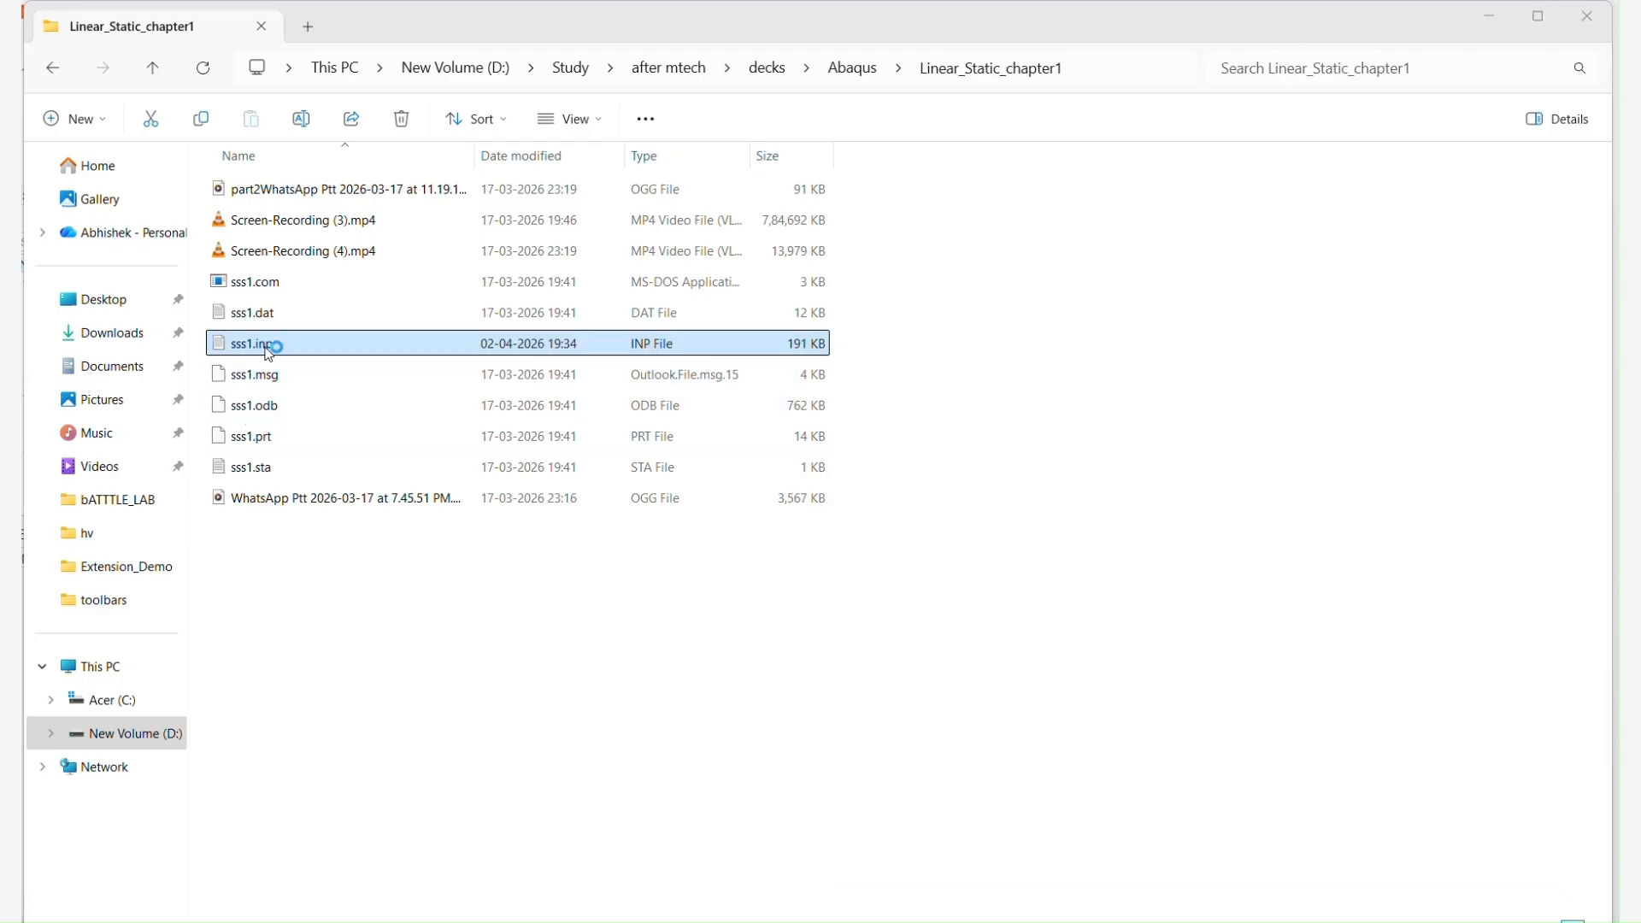
left_click(434, 167)
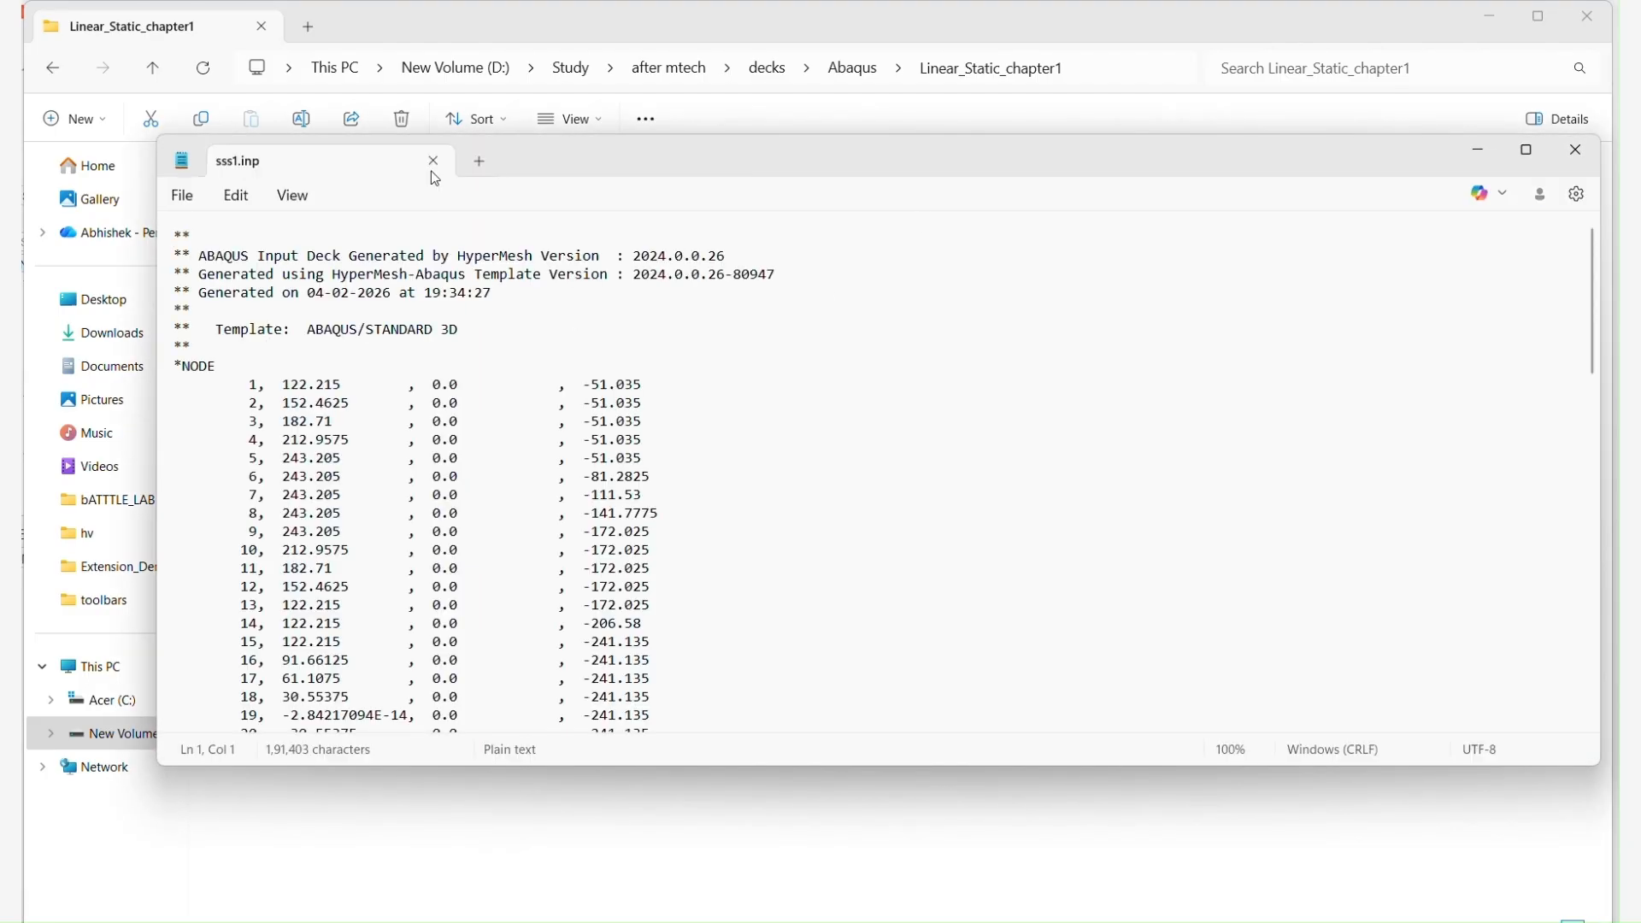
double_click(667, 165)
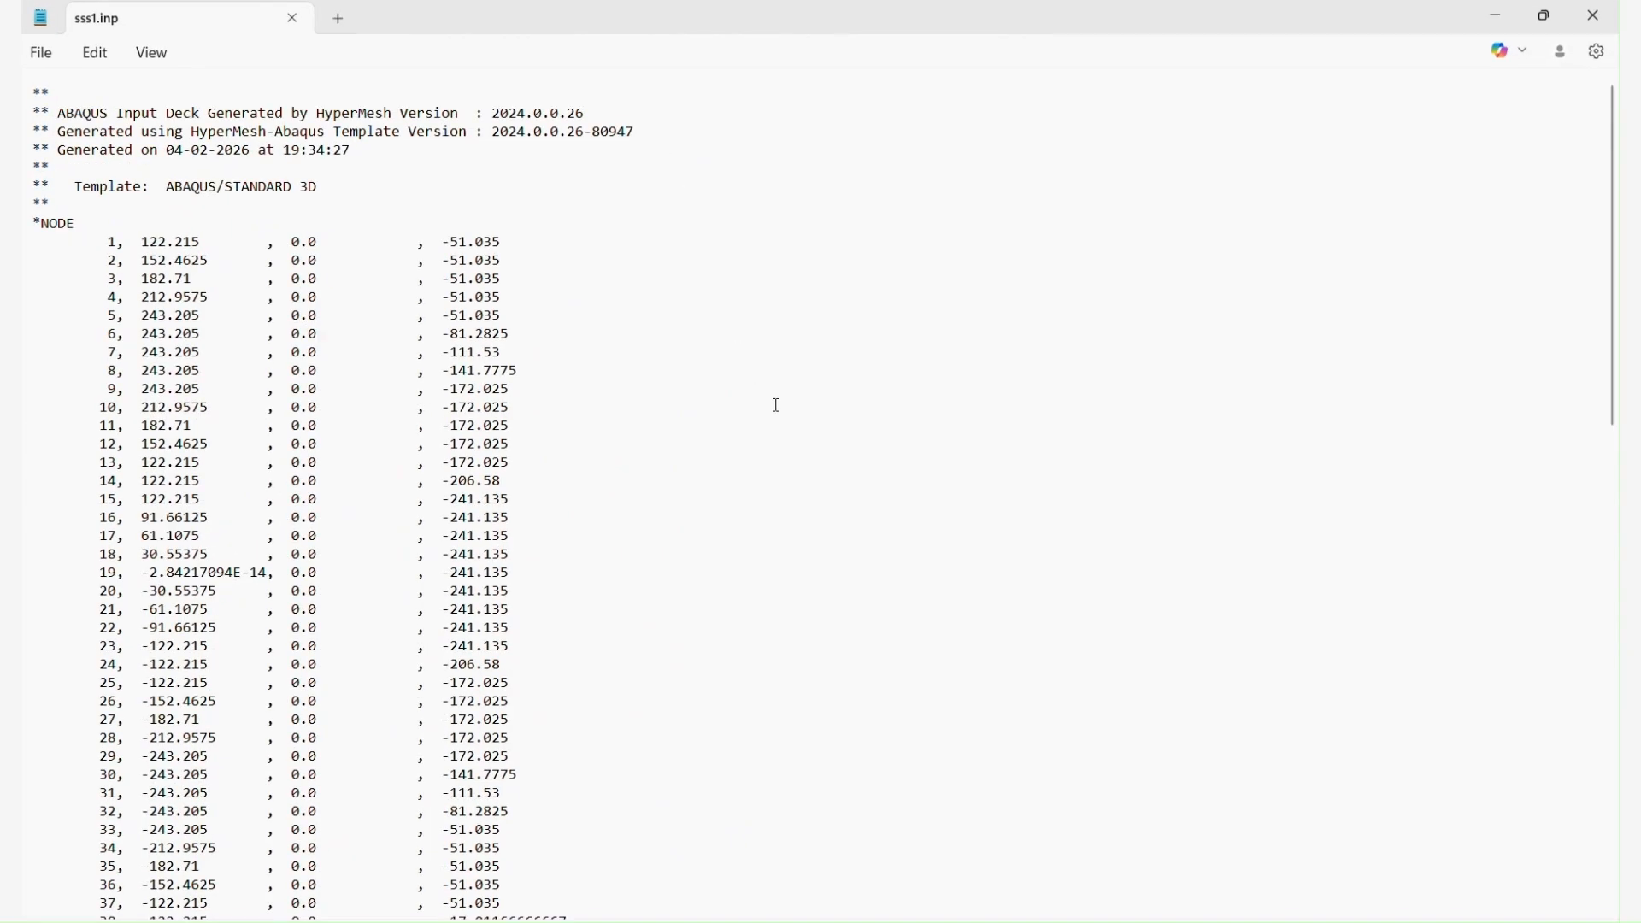
Arrange the Notepad window with sss1.inp so that the HyperMesh model browser is visible beside it.
mouse_move(980, 921)
left_click(1008, 889)
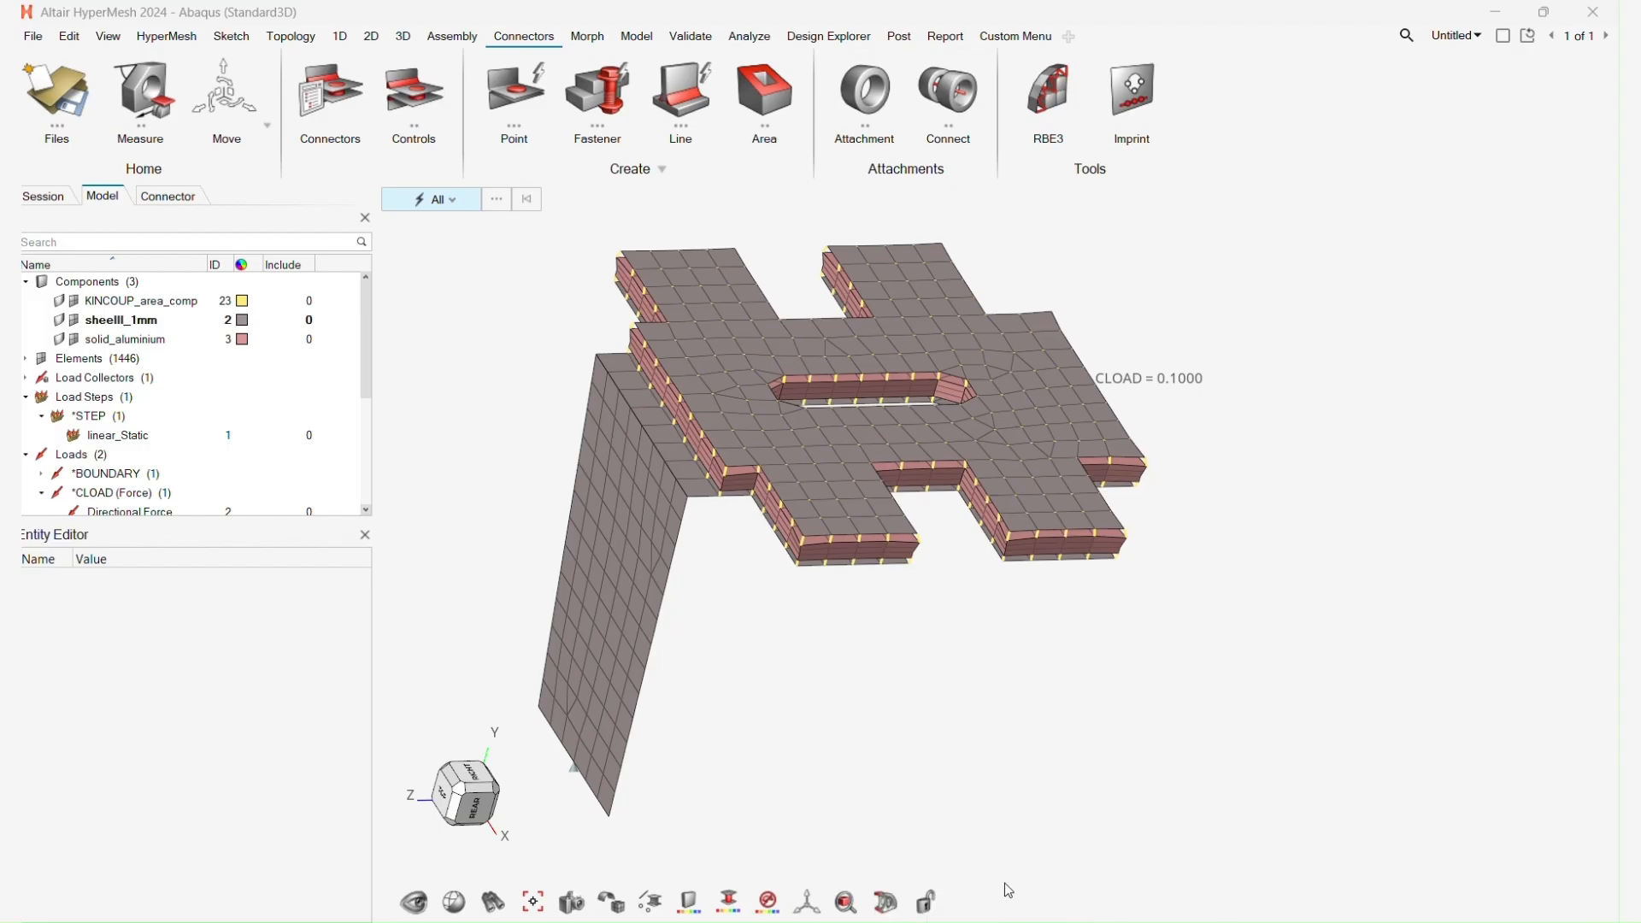
left_click(991, 921)
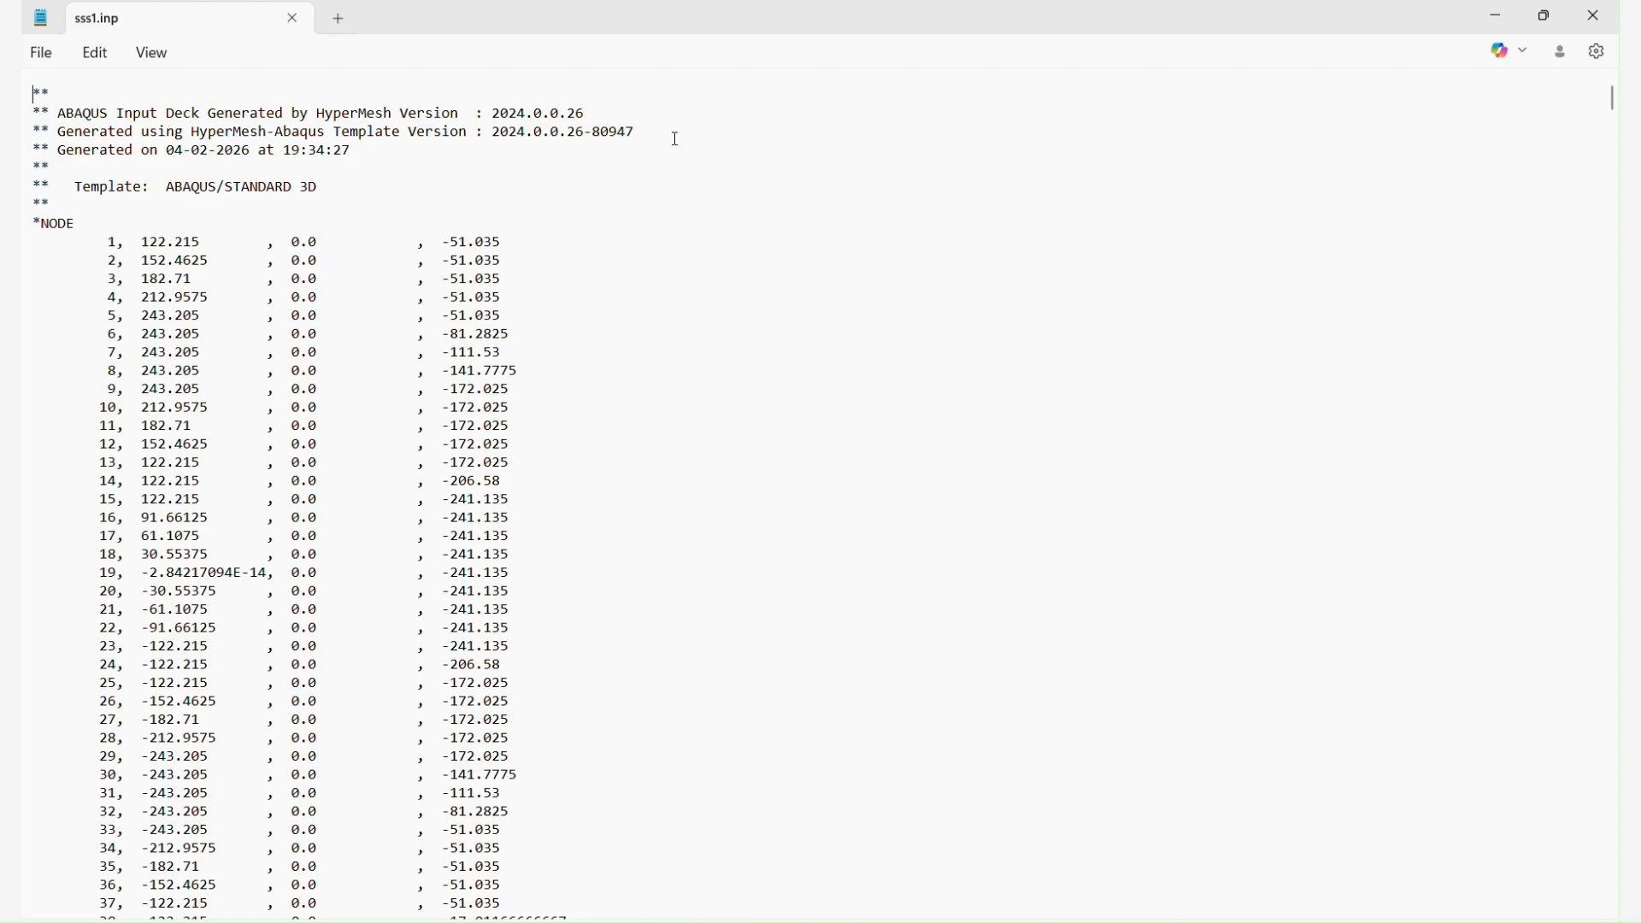
key("super+Right")
key("Return")
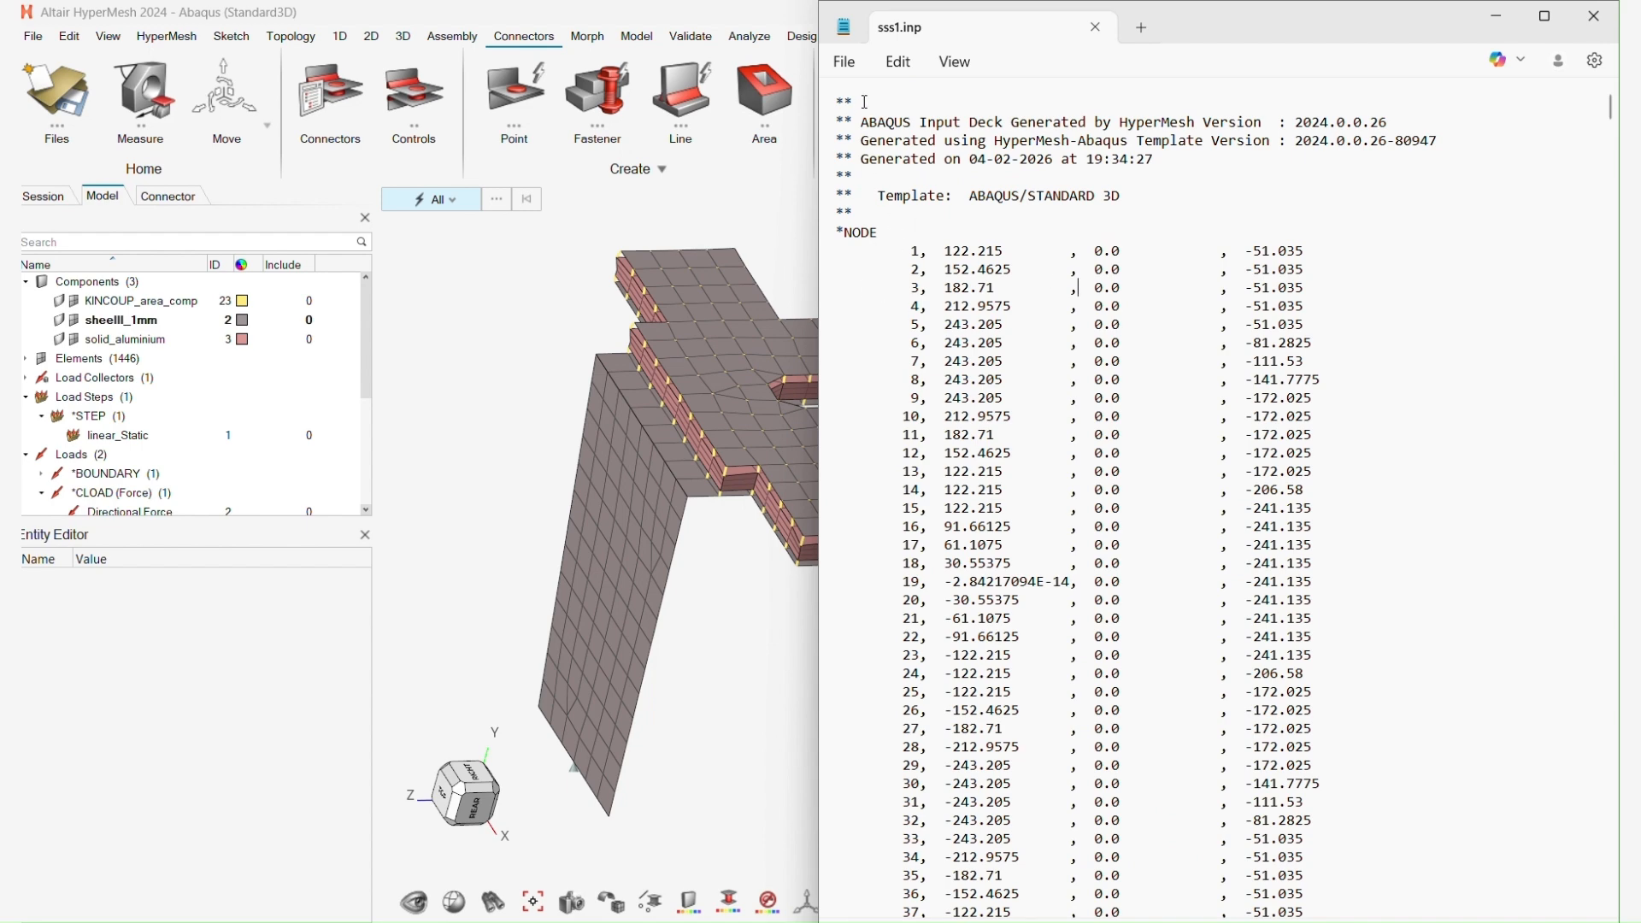
left_click_drag(1184, 33, 951, 141)
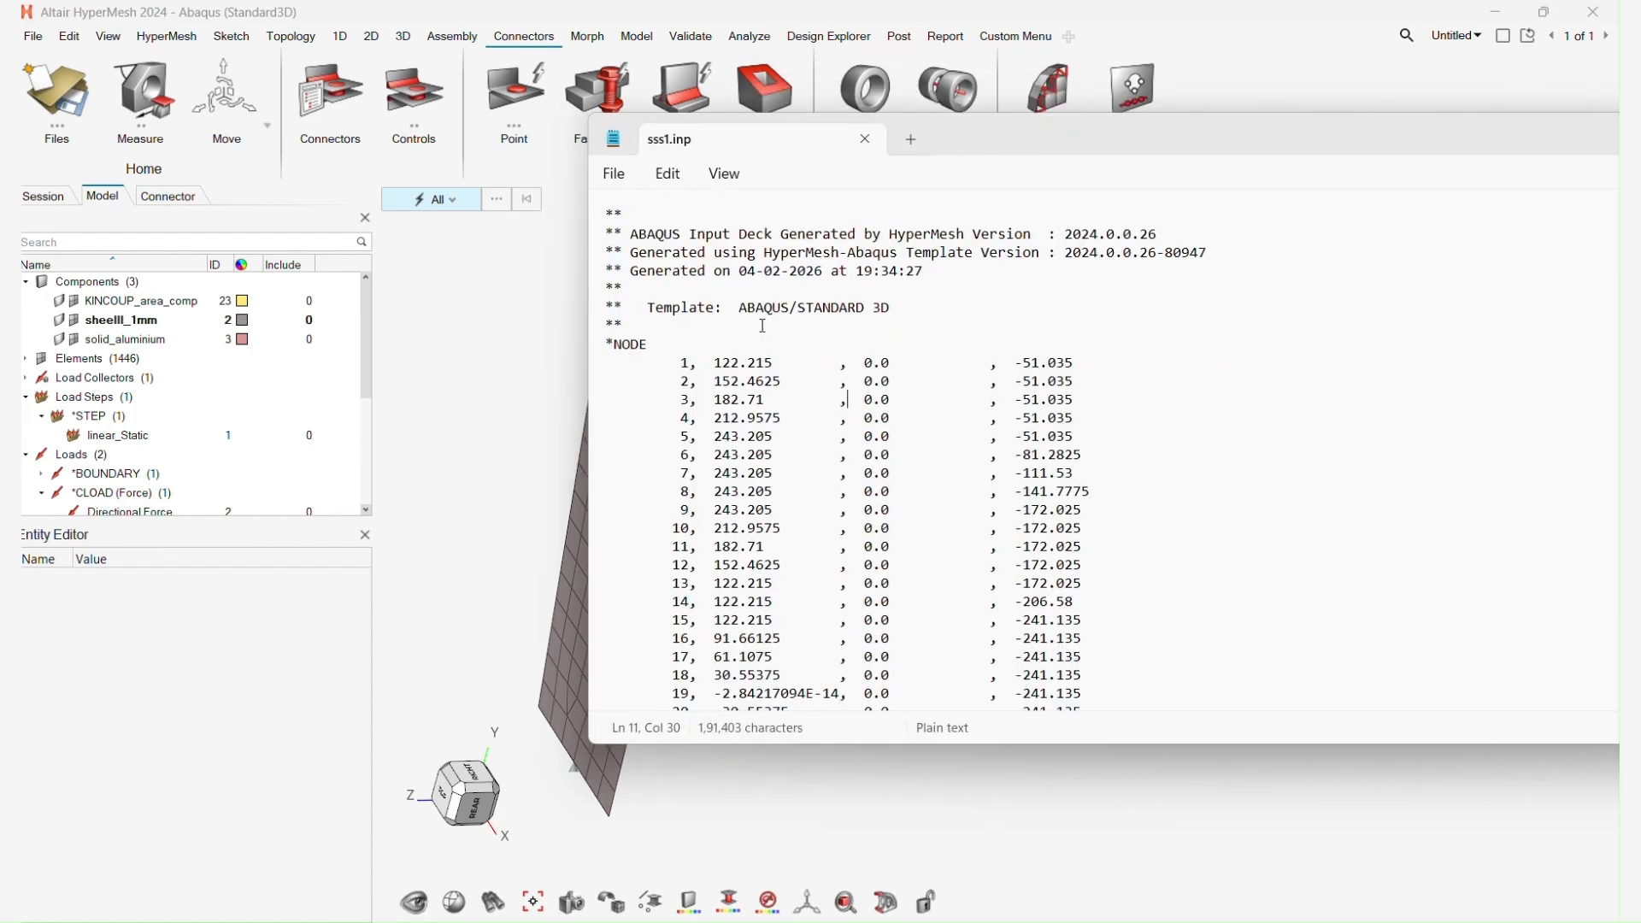
Delete the header comment text above *NODE in sss1.inp, from the HyperMesh version lines through the template line.
left_click_drag(944, 305, 462, 203)
key("BackSpace")
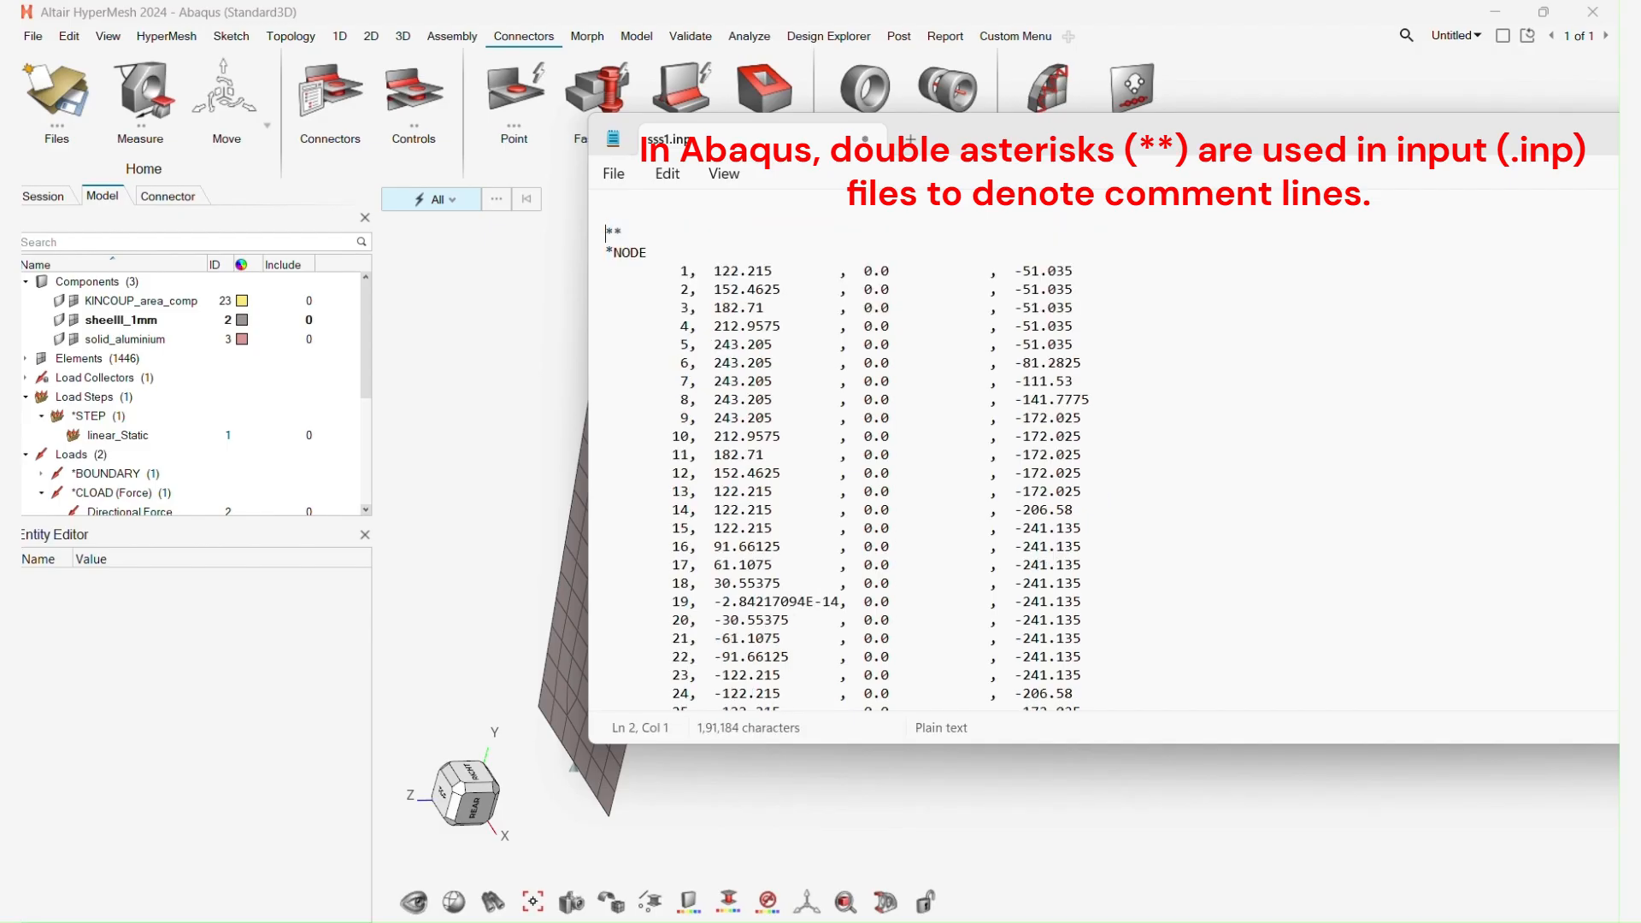
key("Delete")
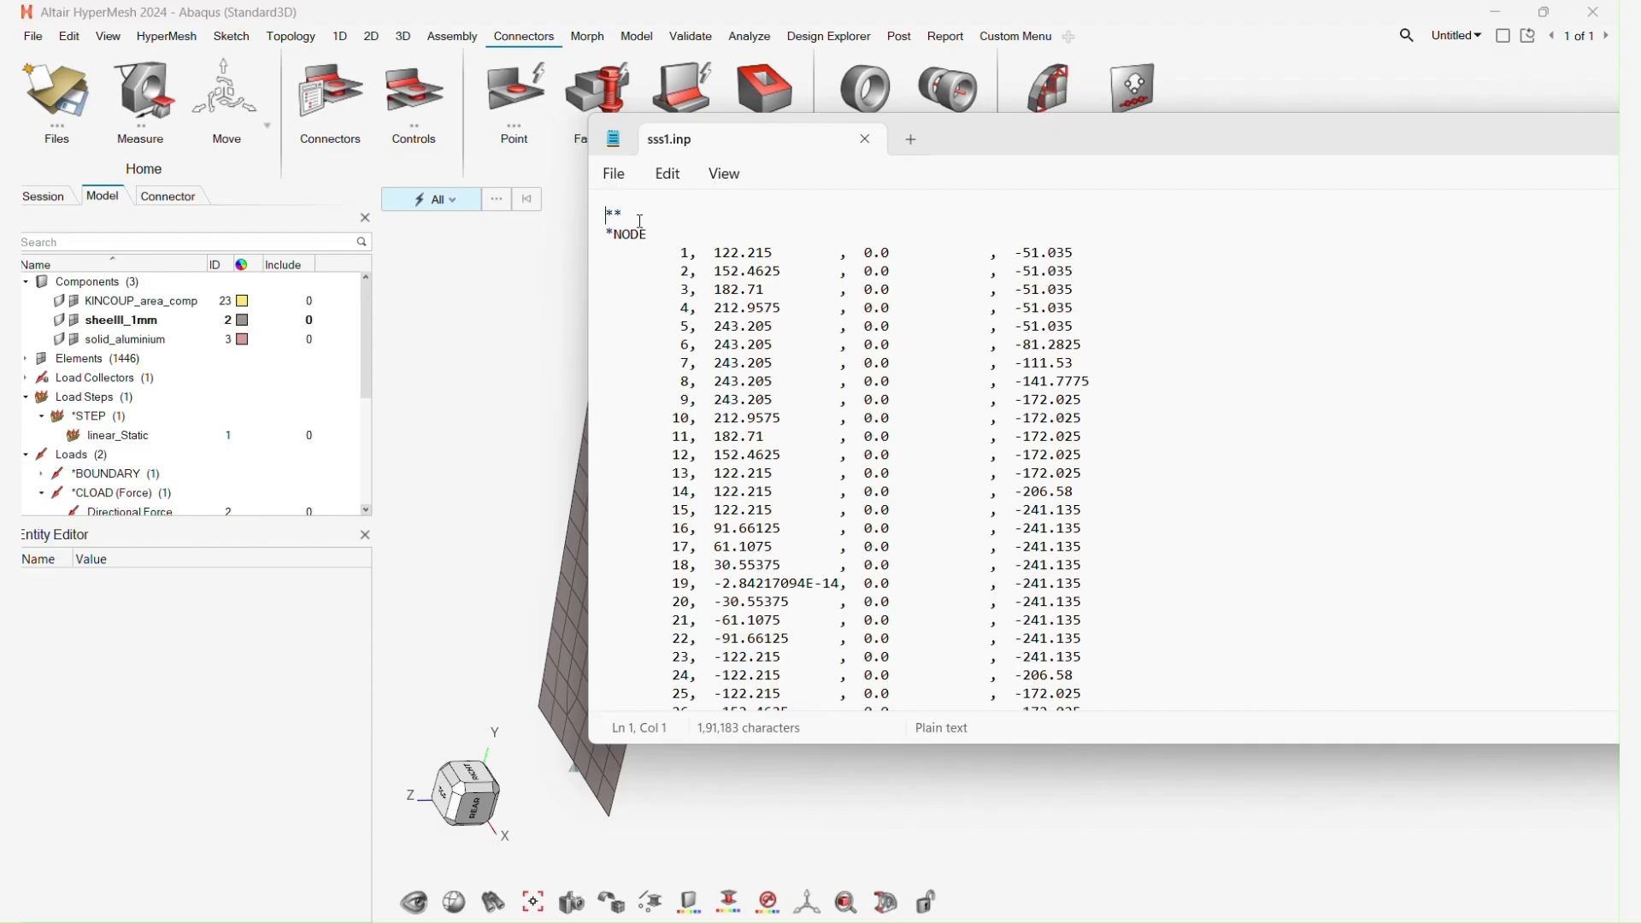
Examine the *NODE block of sss1.inp, with its node numbers and coordinates.
left_click_drag(651, 234, 592, 233)
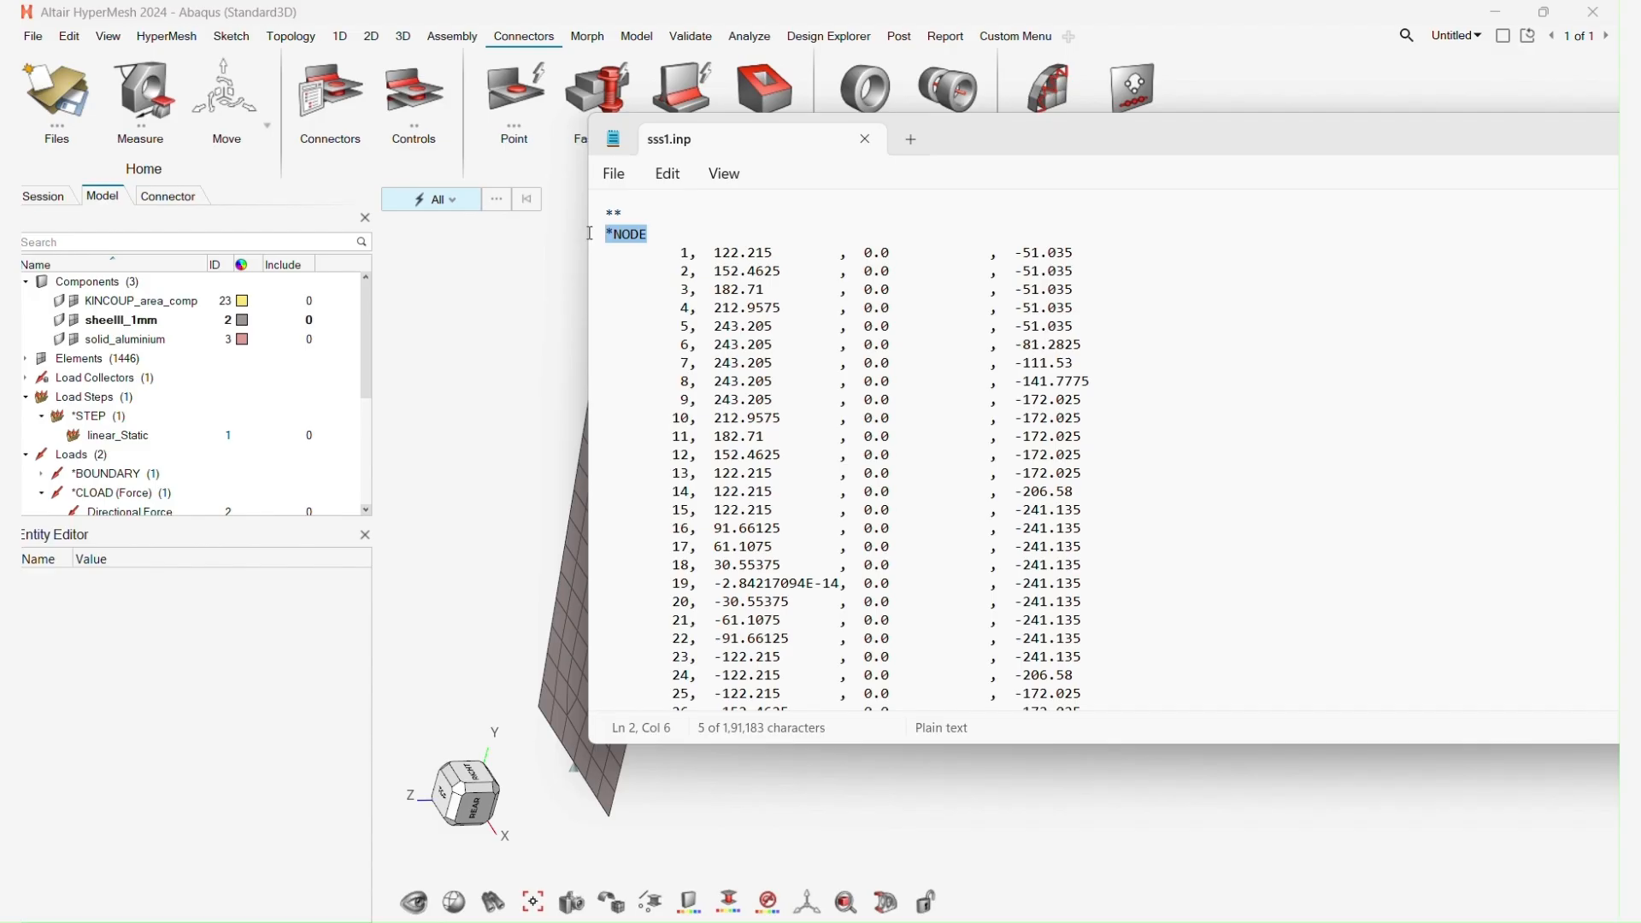
left_click_drag(589, 233, 1078, 261)
scroll(1070, 265, "down", 1)
scroll(1071, 265, "down", 20)
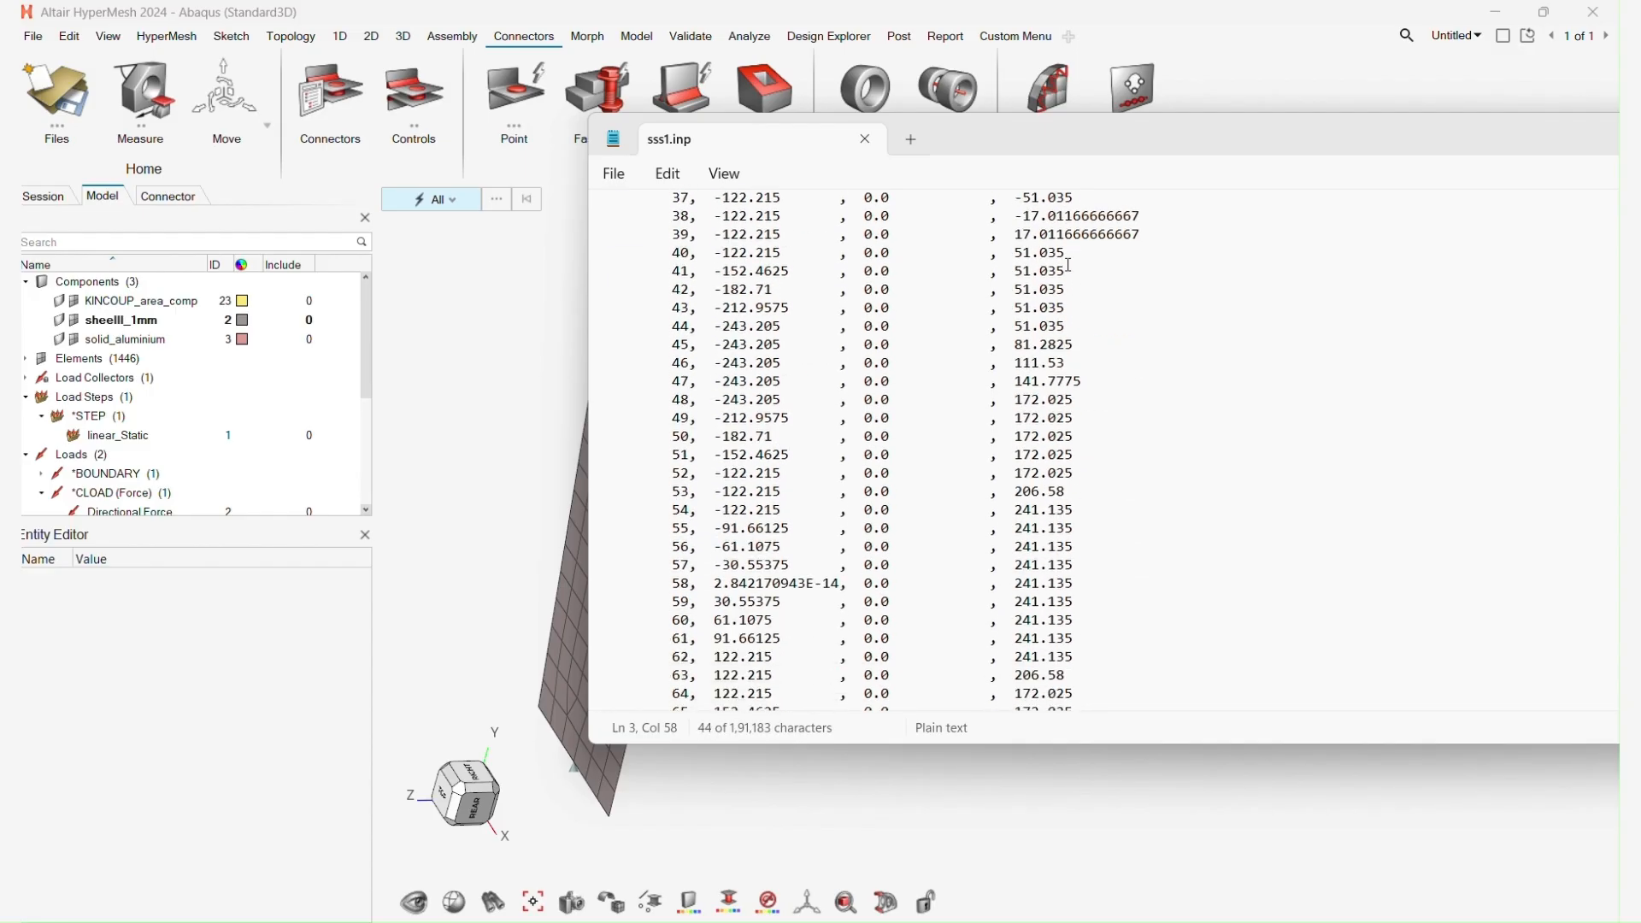
scroll(1071, 265, "down", 20)
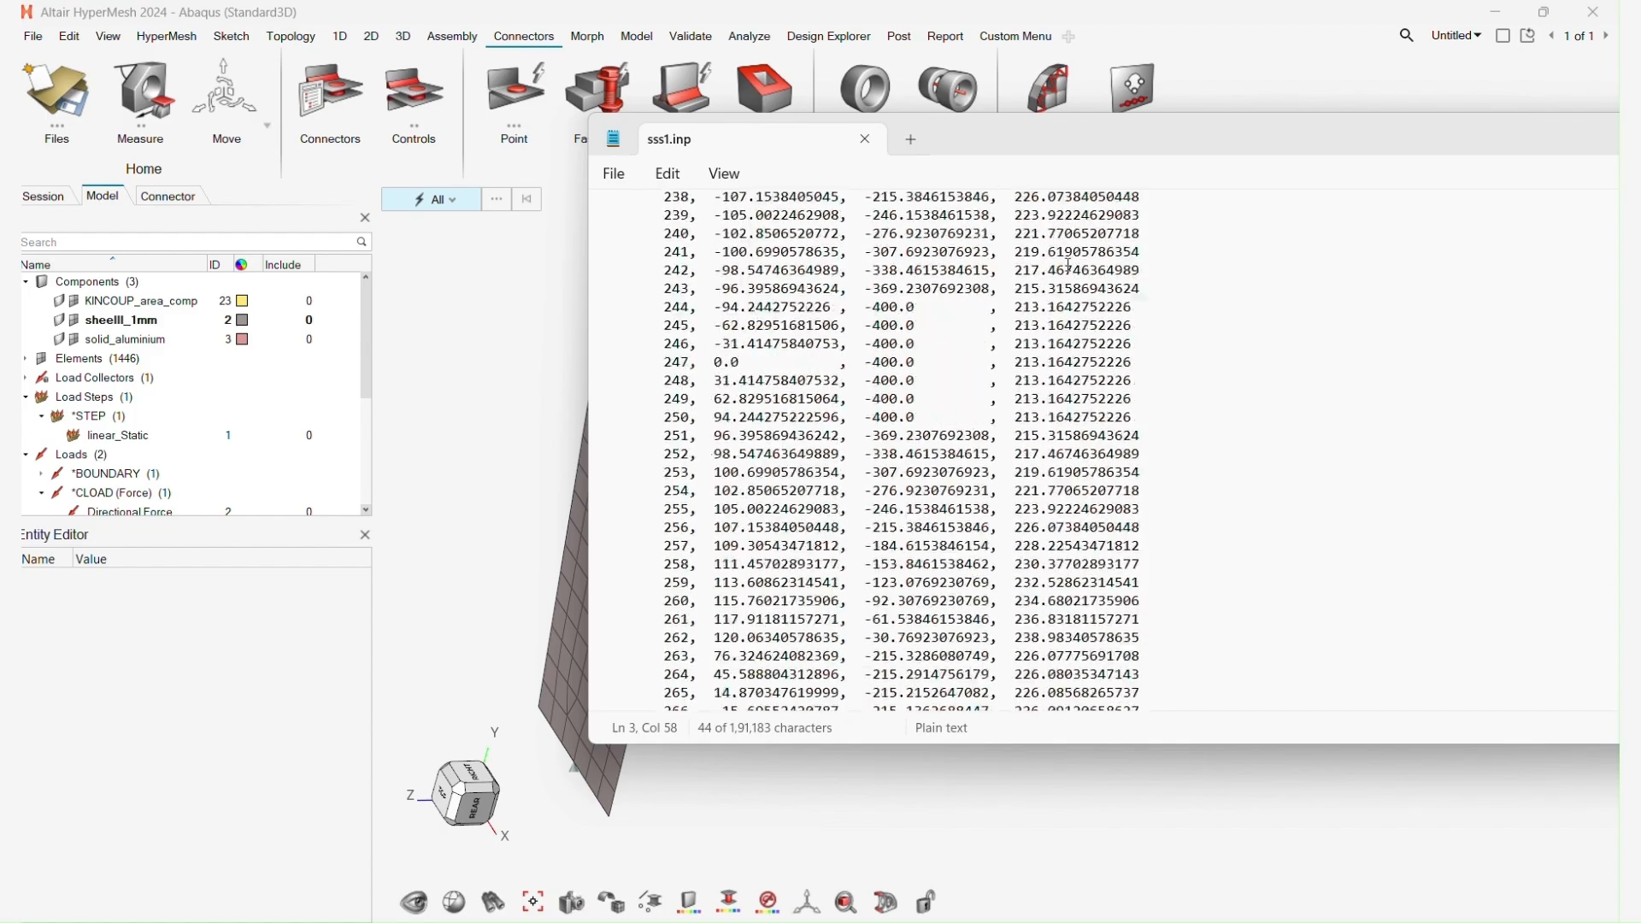
scroll(1068, 265, "down", 20)
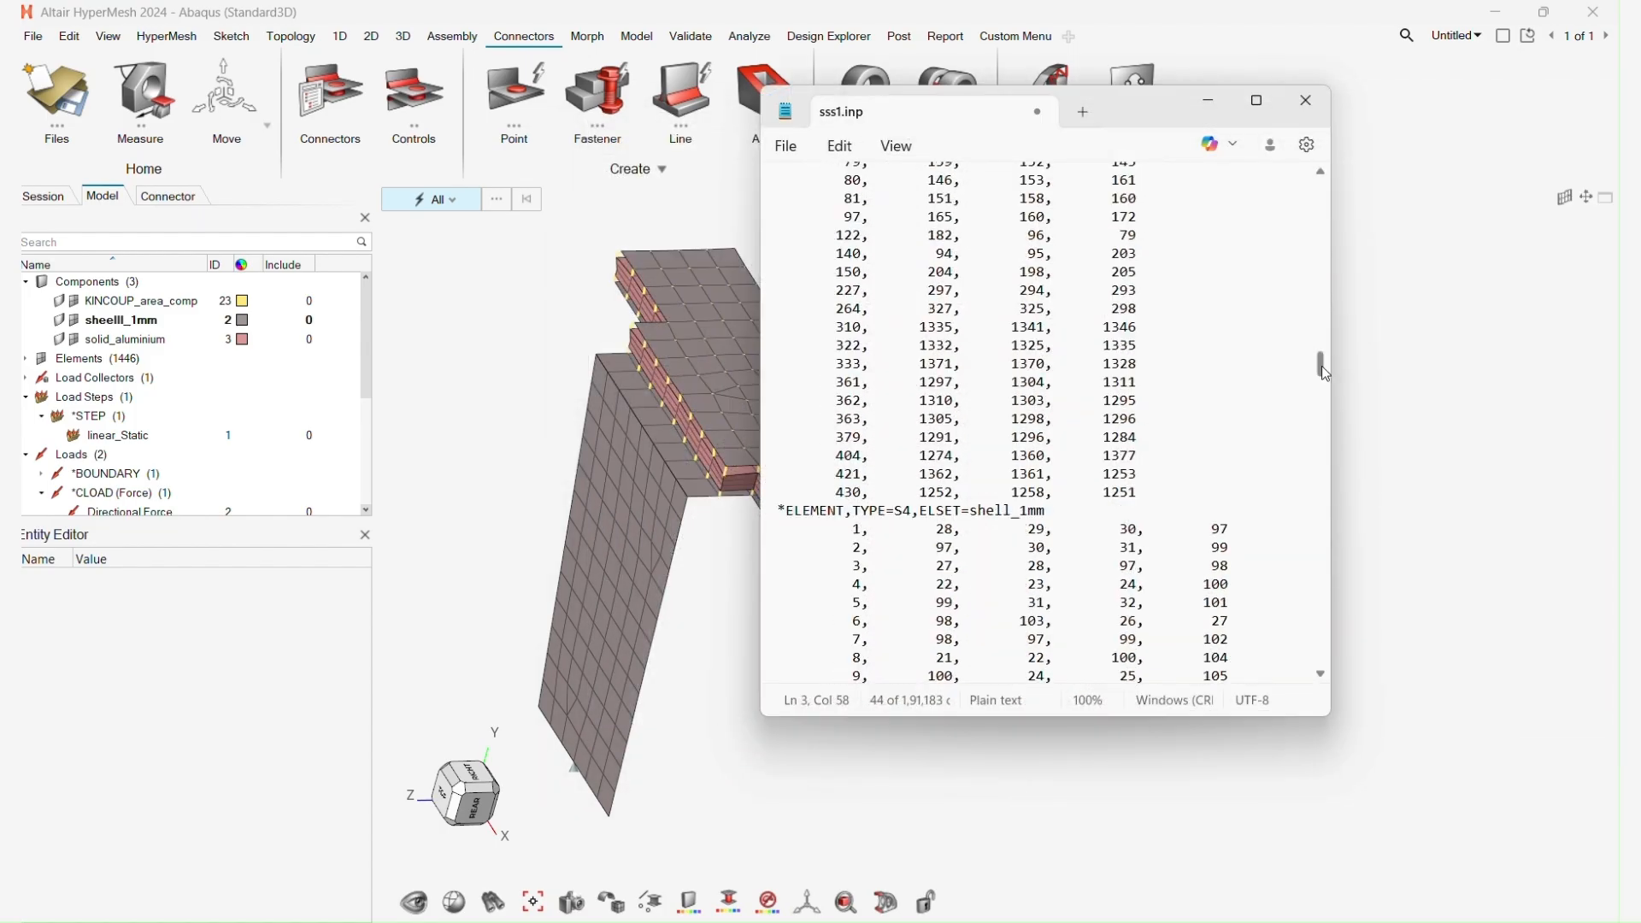
Examine the S3 and S4 shell element blocks assigned to the shell_1mm element set in sss1.inp.
scroll(1325, 373, "up", 5)
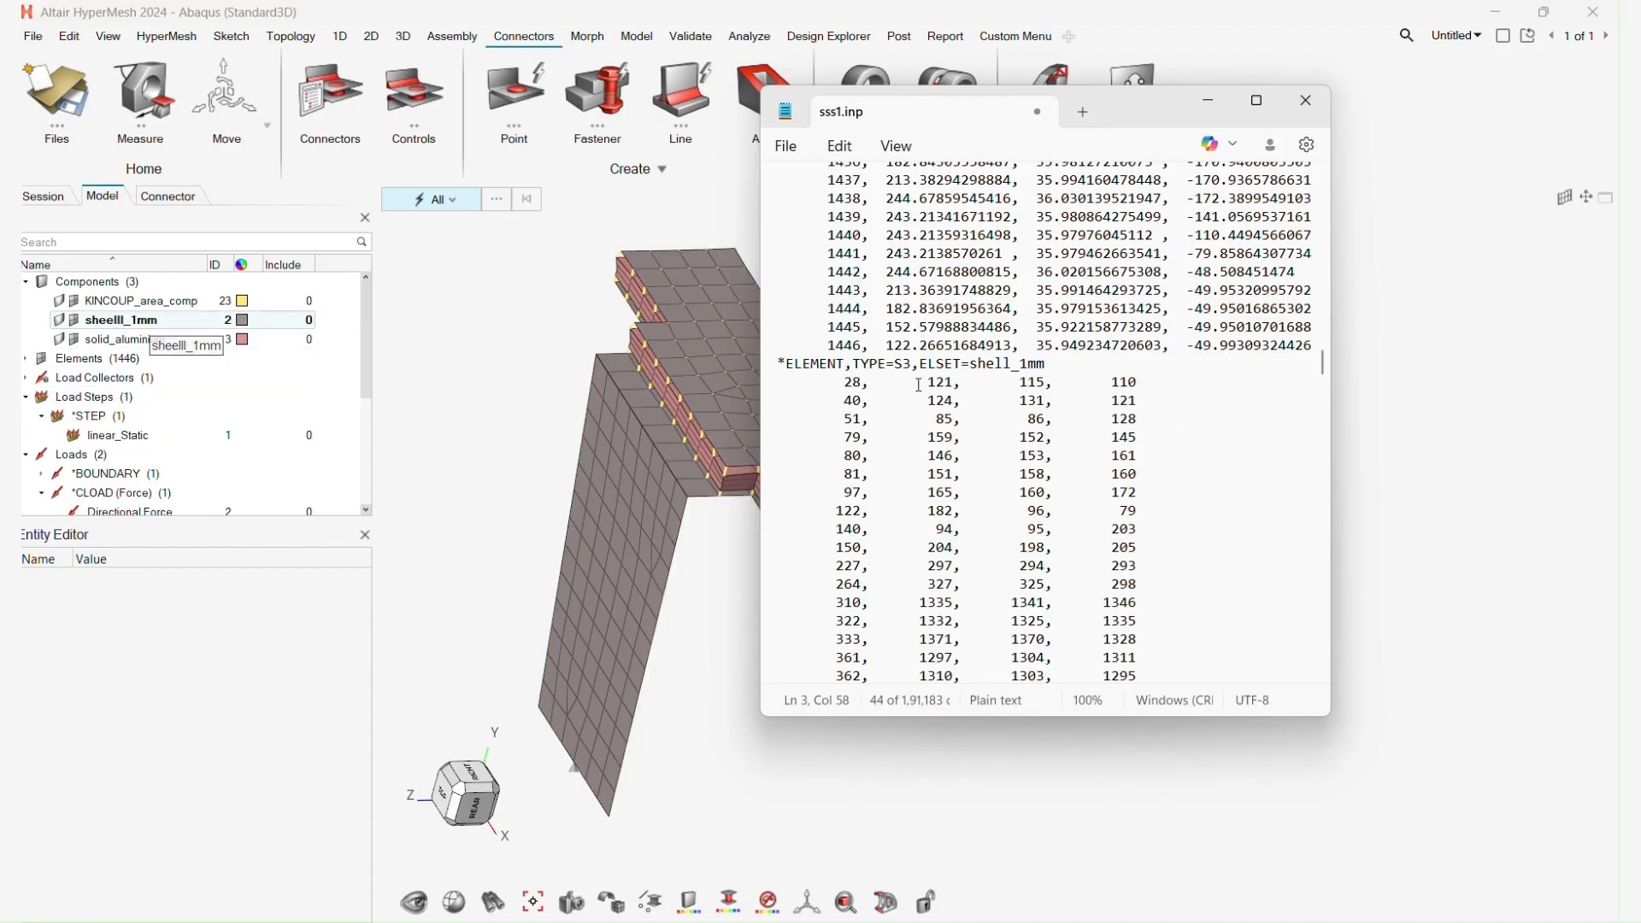
scroll(966, 382, "down", 5)
scroll(992, 454, "up", 3)
scroll(992, 454, "down", 3)
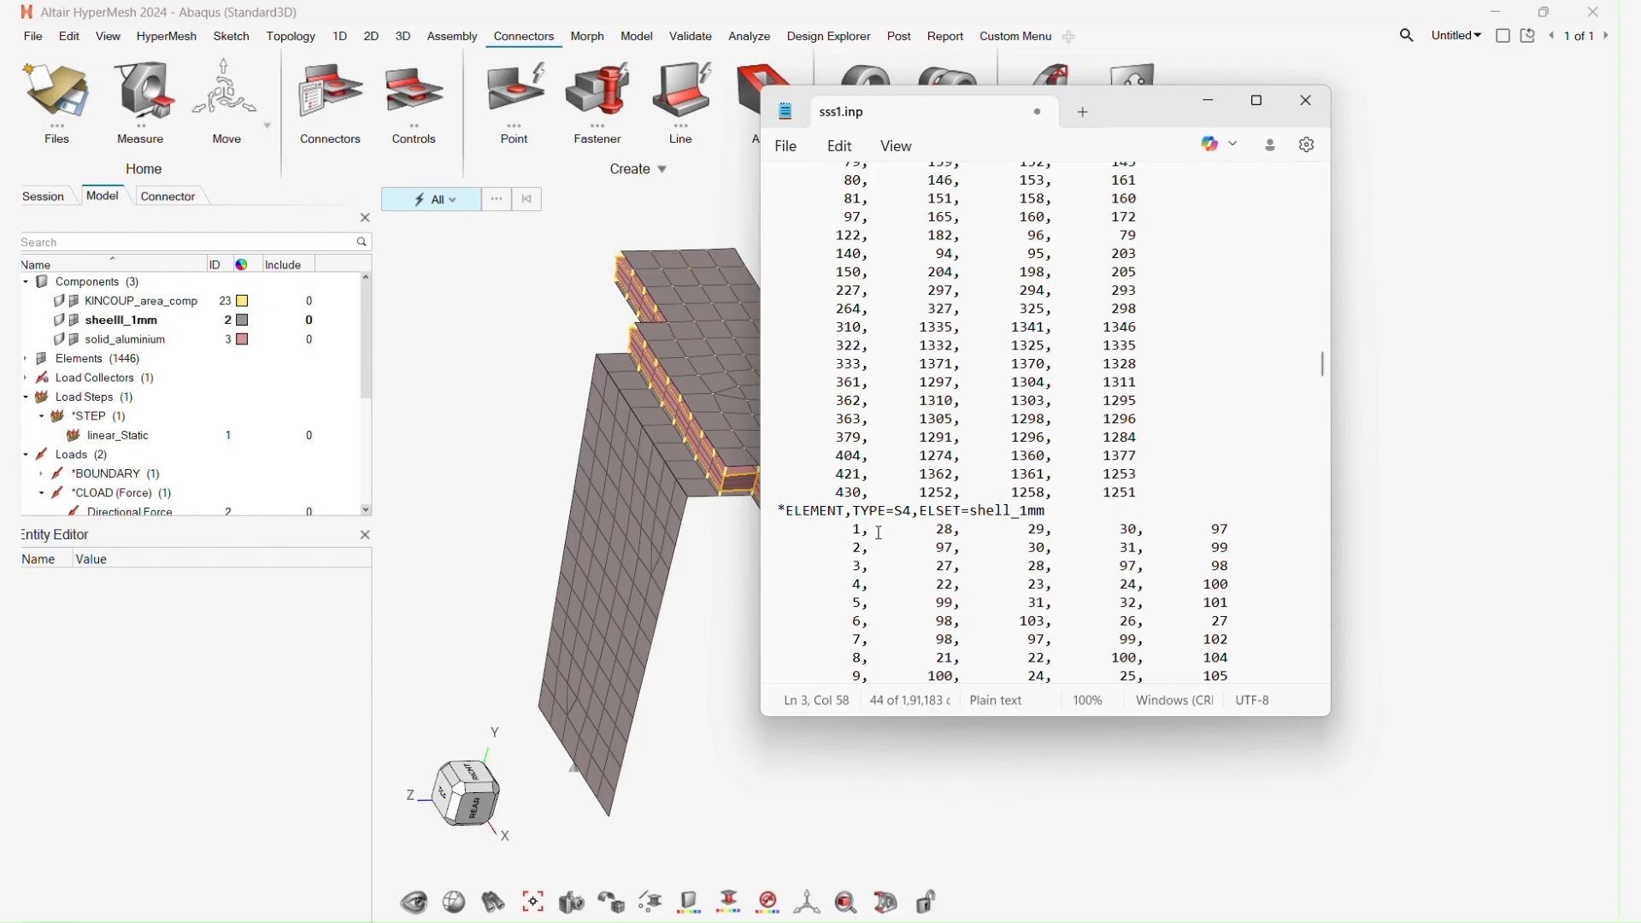
double_click(899, 513)
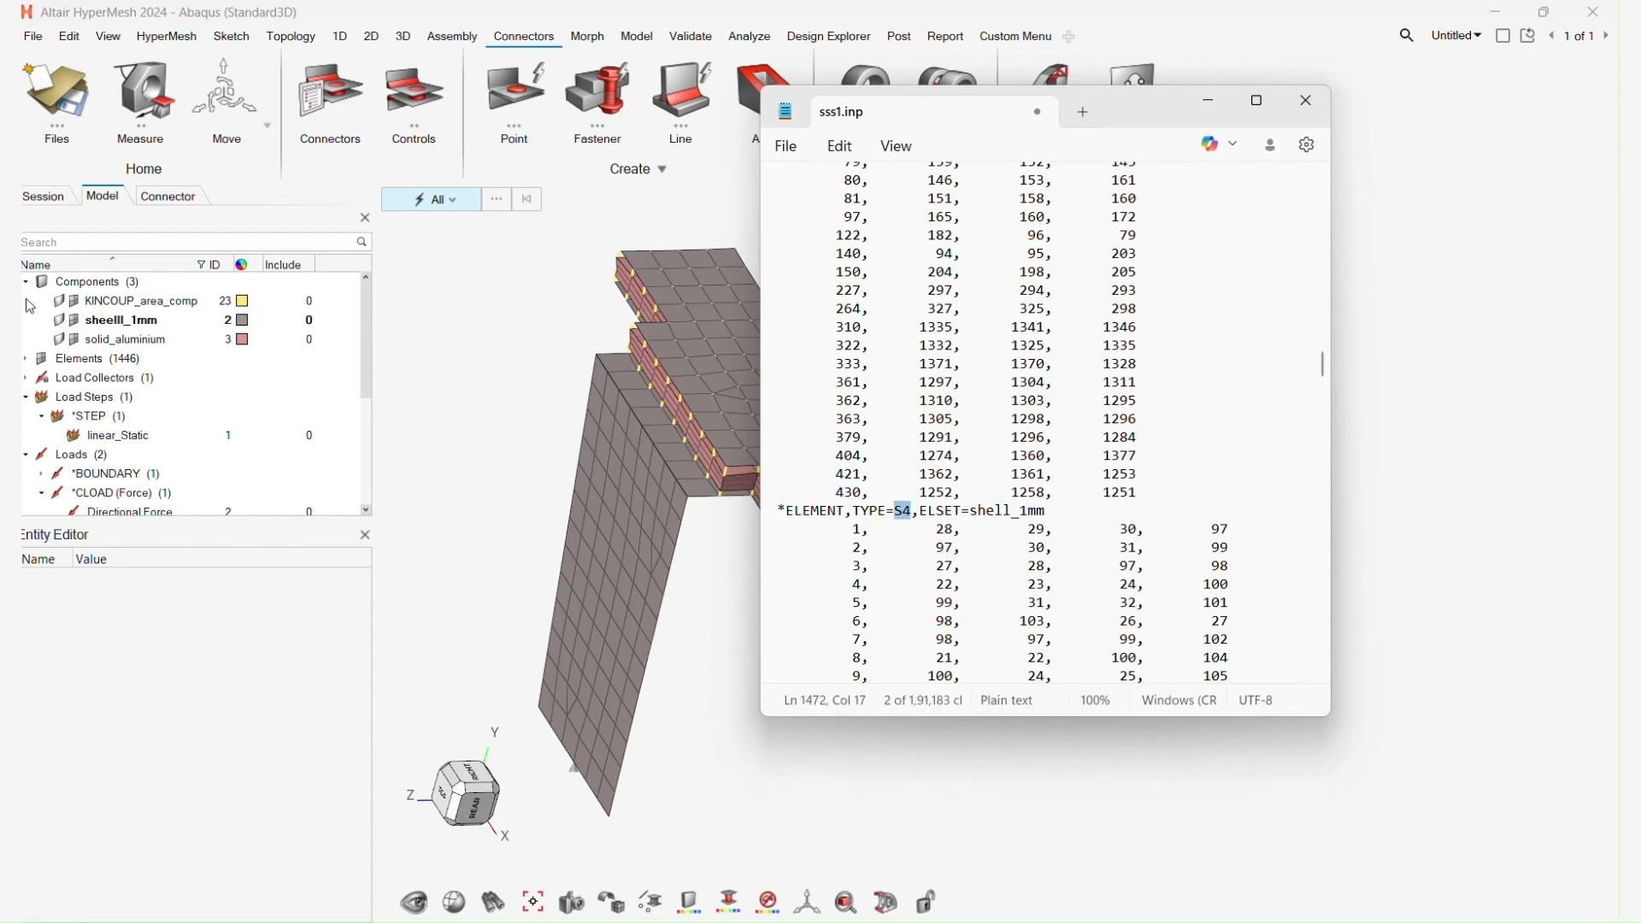
Examine the C3D6 solid element block assigned to the property1 element set in sss1.inp.
scroll(957, 561, "down", 5)
scroll(957, 562, "down", 20)
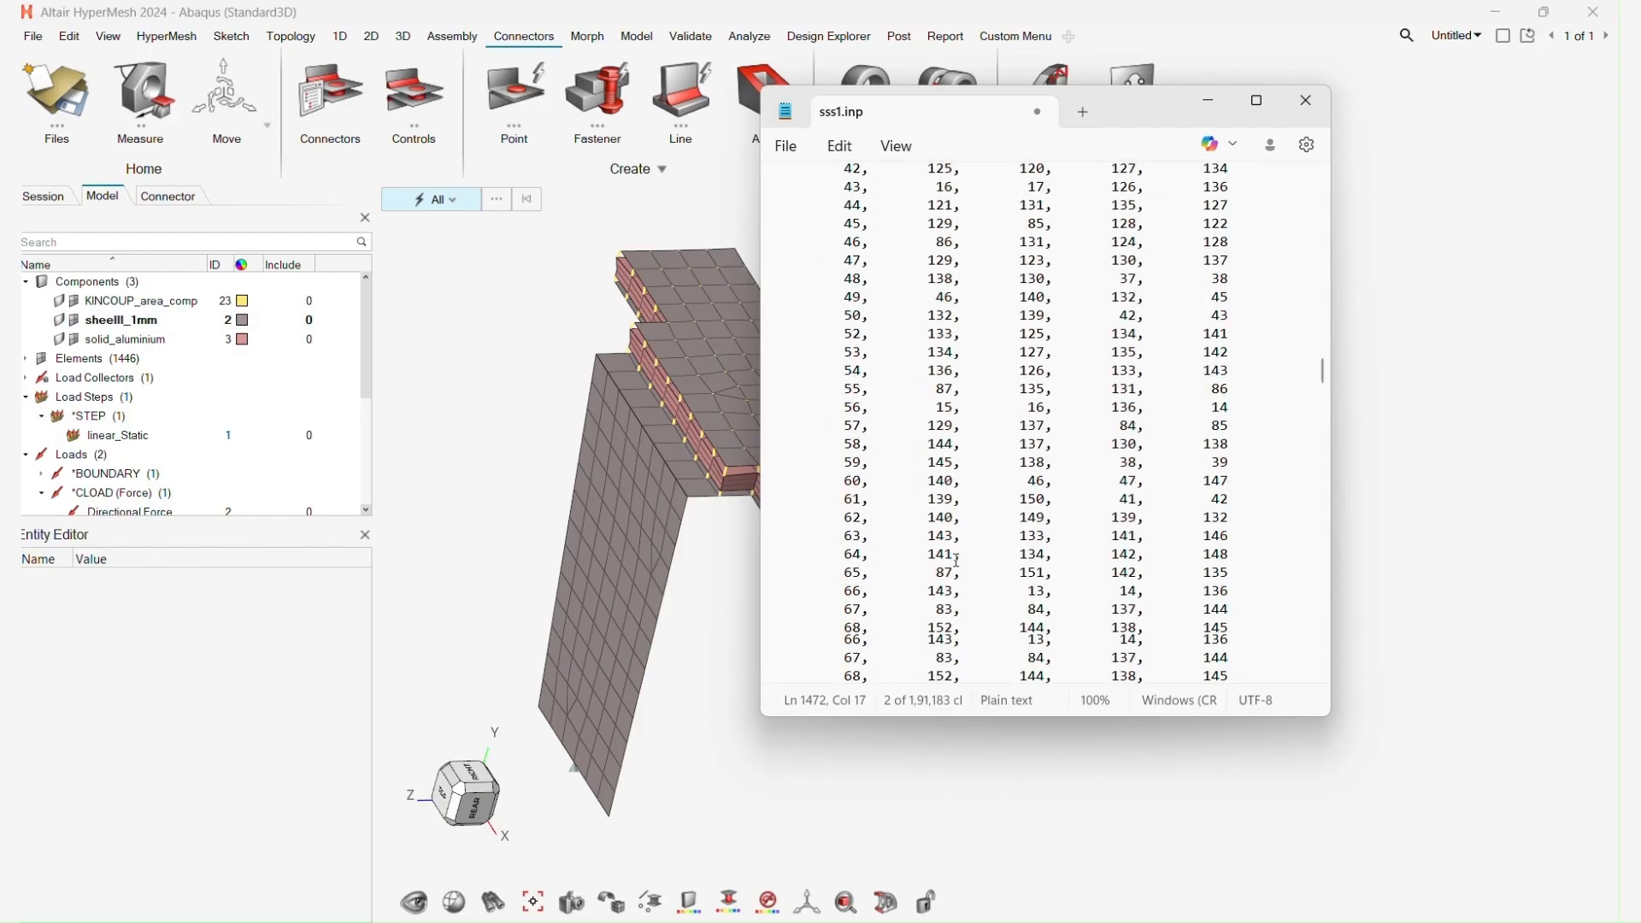
left_click_drag(1323, 380, 1322, 422)
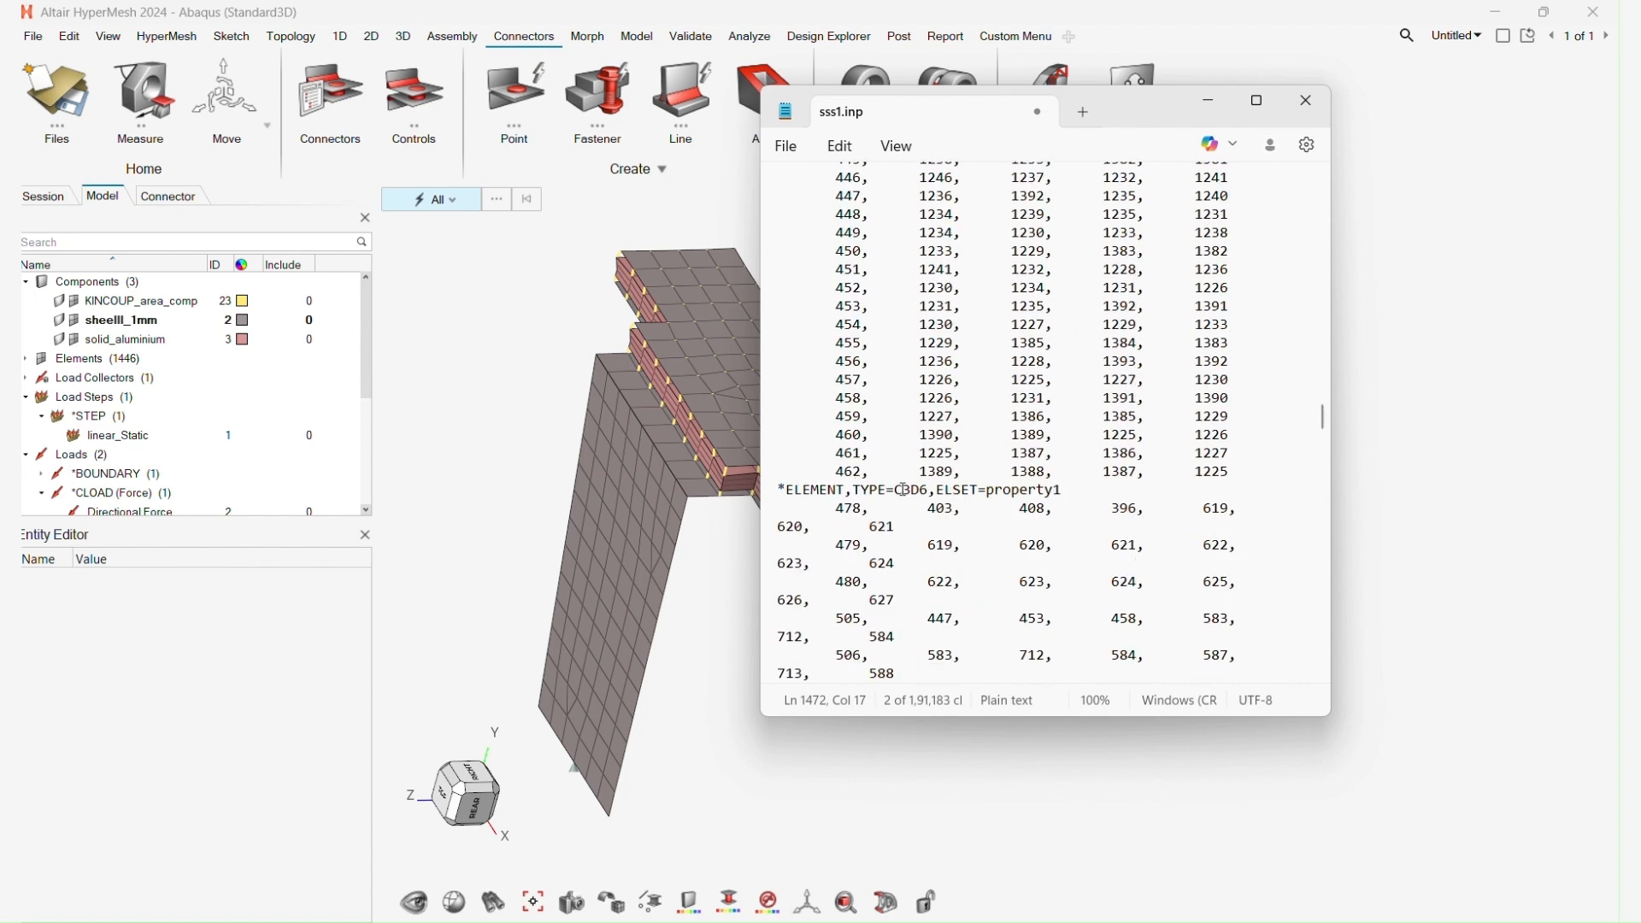
mouse_move(666, 400)
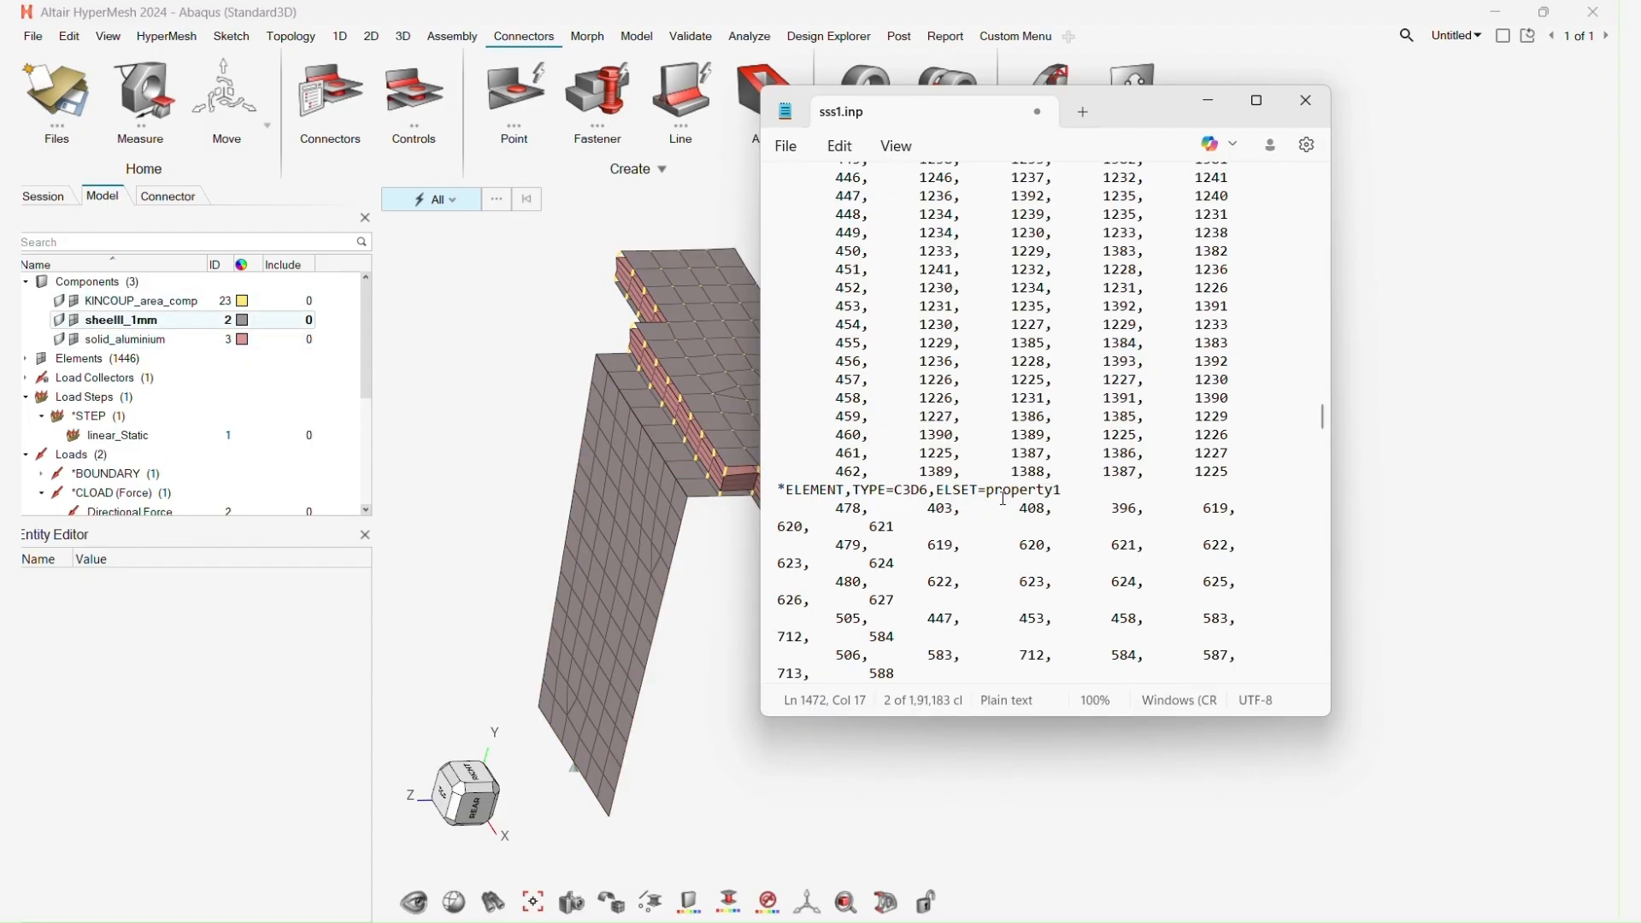
mouse_move(1321, 421)
left_mouse_down()
mouse_move(1322, 591)
mouse_move(1323, 427)
left_mouse_up()
left_click(854, 357)
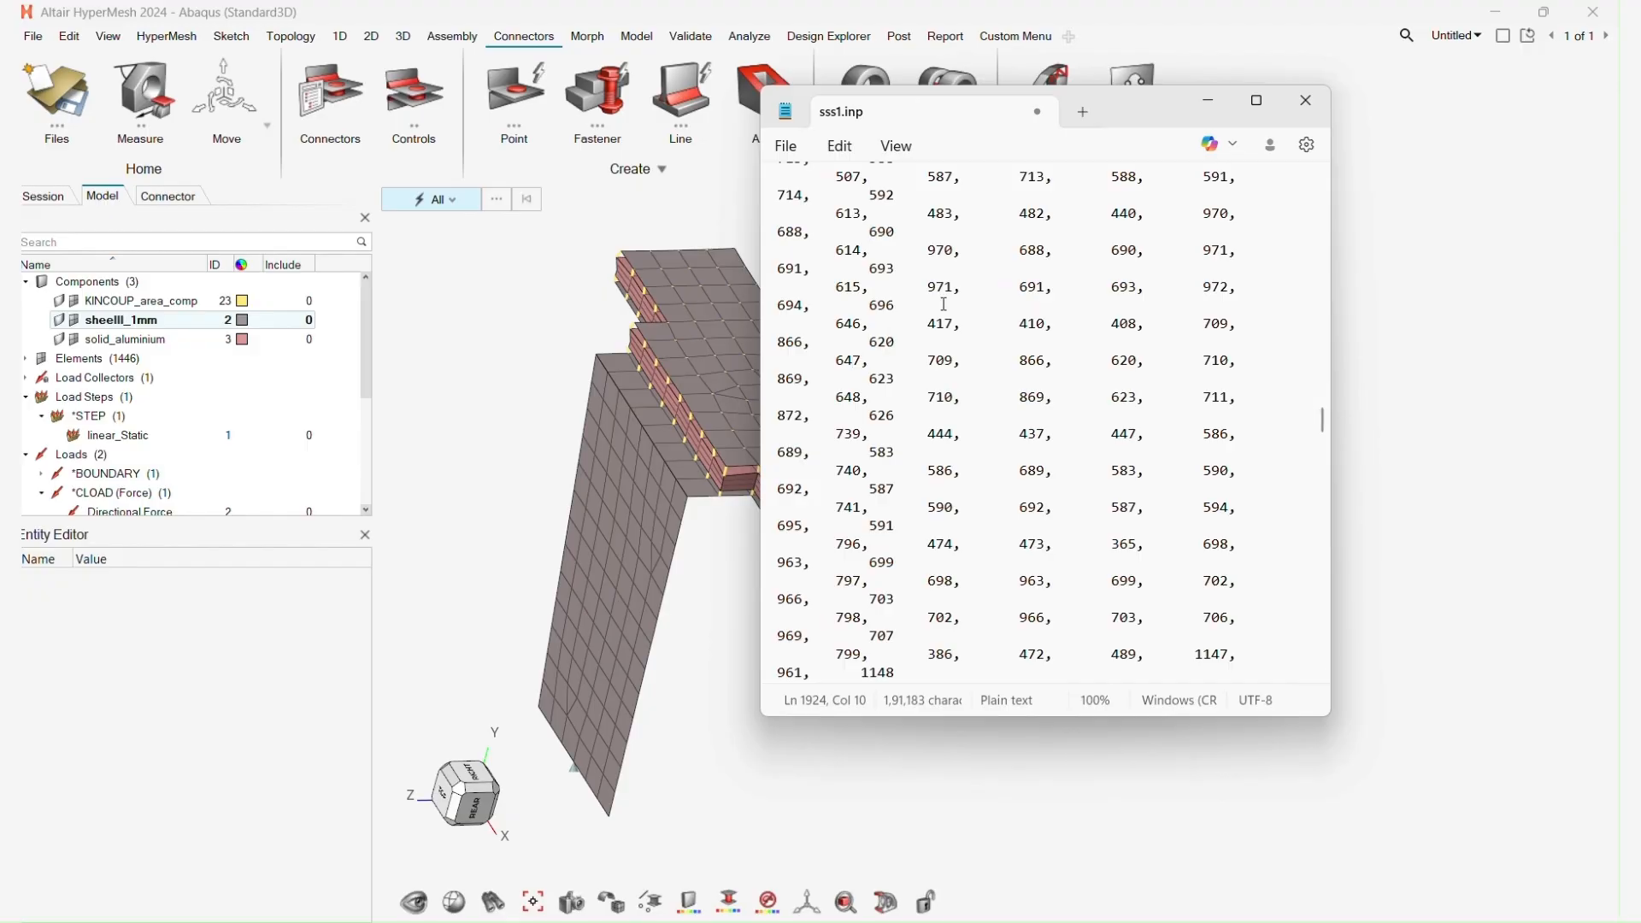
Search the deck for "mat" and examine the *KINEMATIC COUPLING entries, their reference nodes and coupled degrees of freedom.
key("ctrl+f")
type("mat")
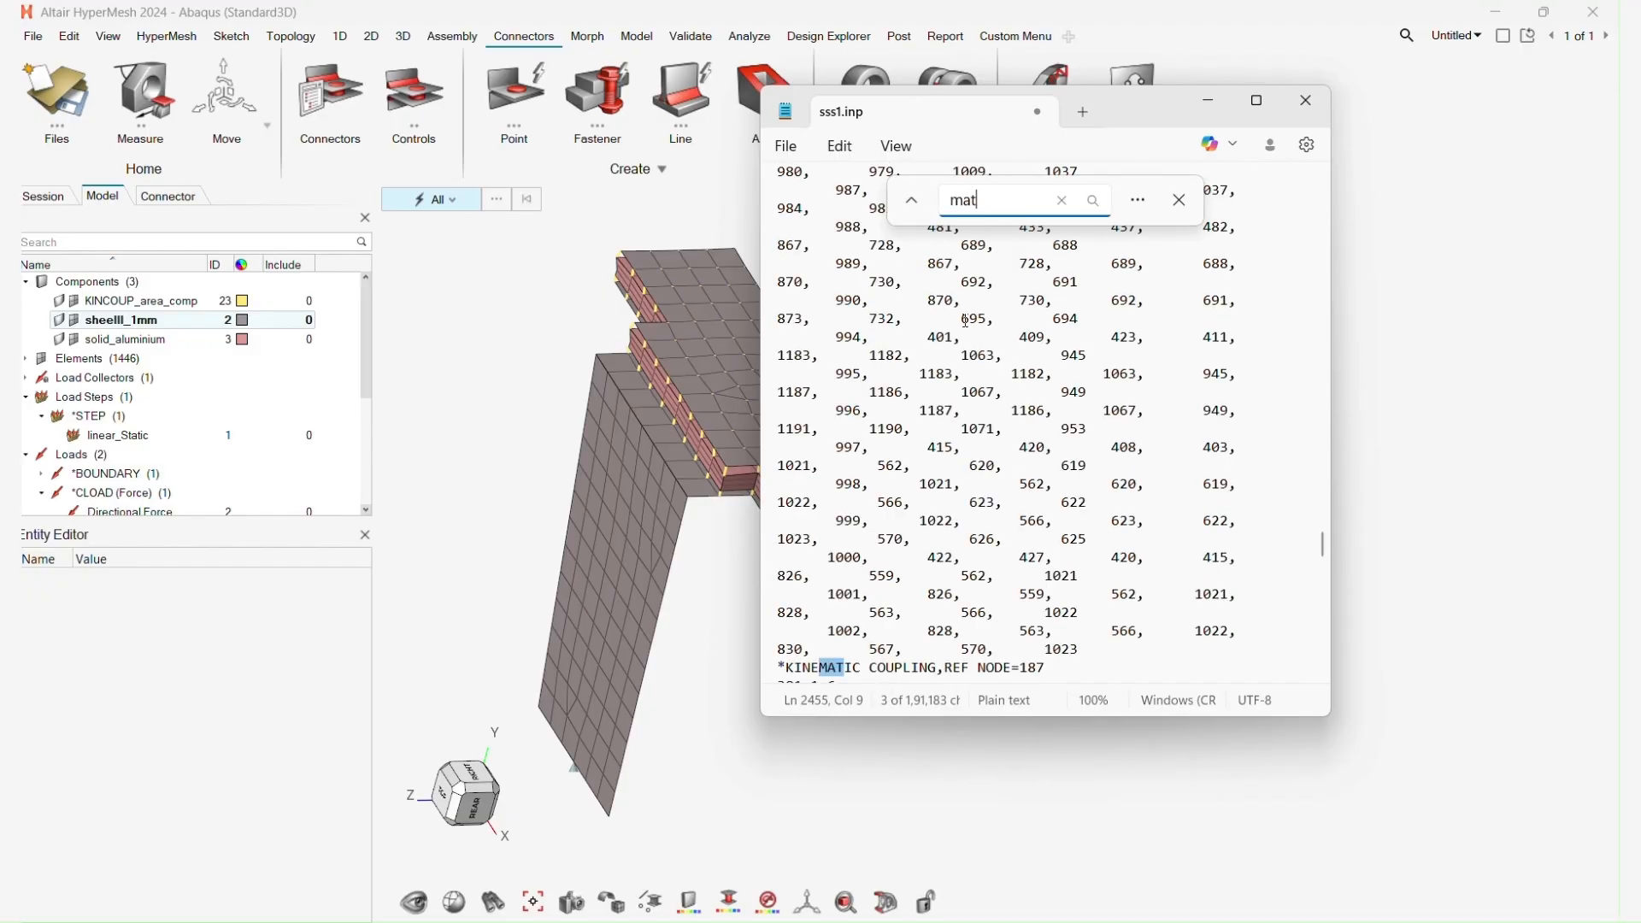
scroll(983, 363, "down", 3)
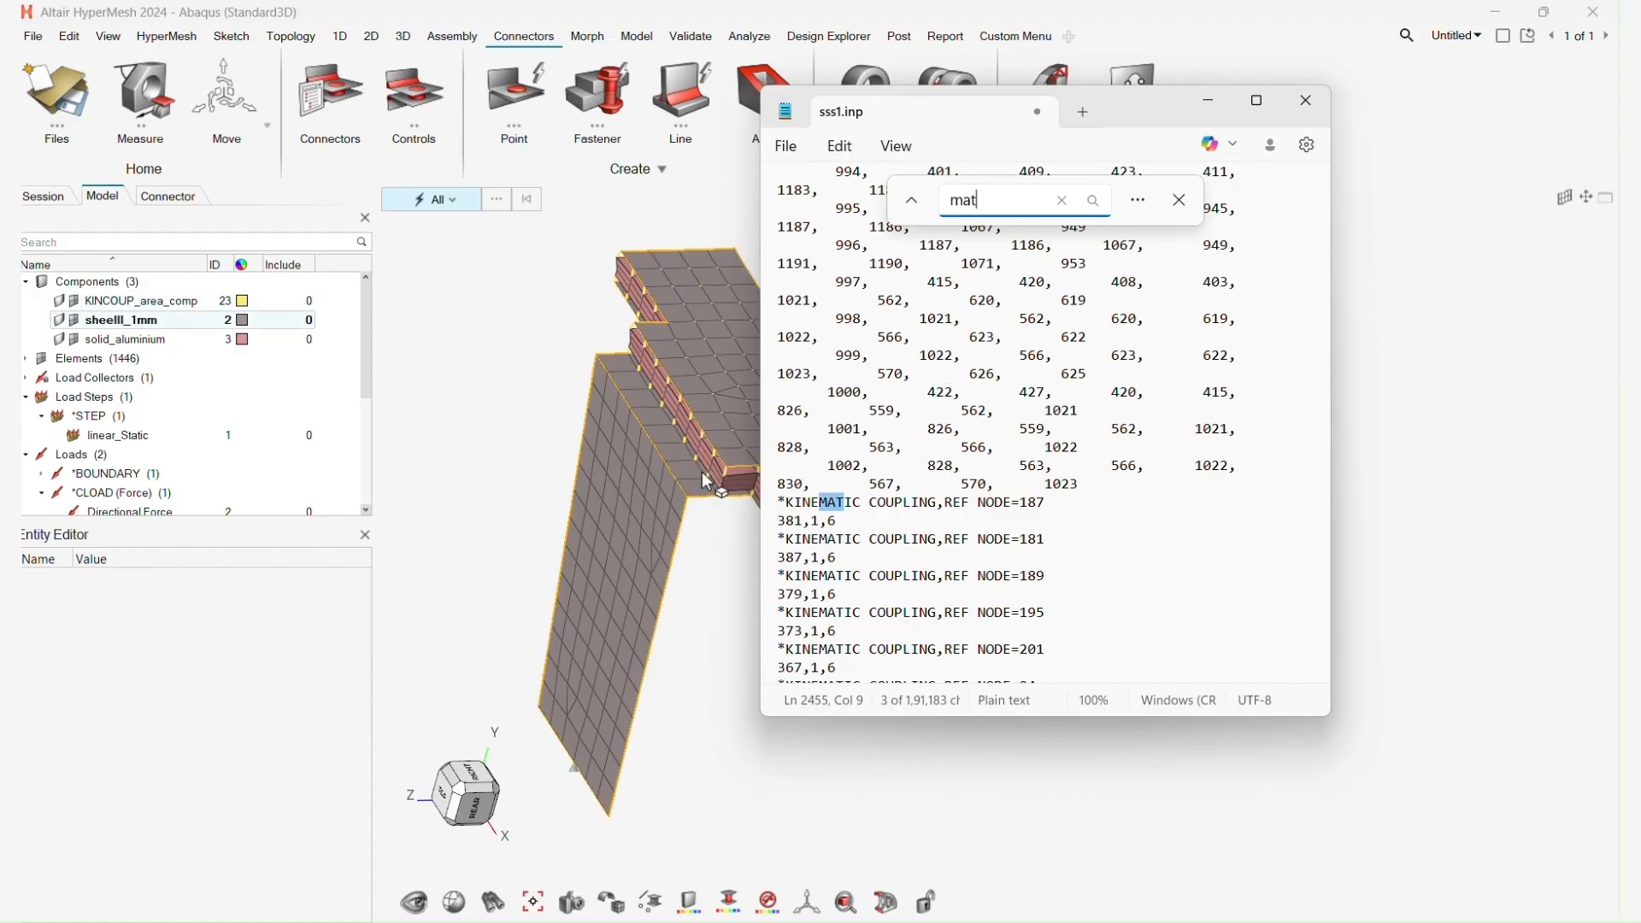
double_click(874, 521)
left_click_drag(874, 521, 808, 527)
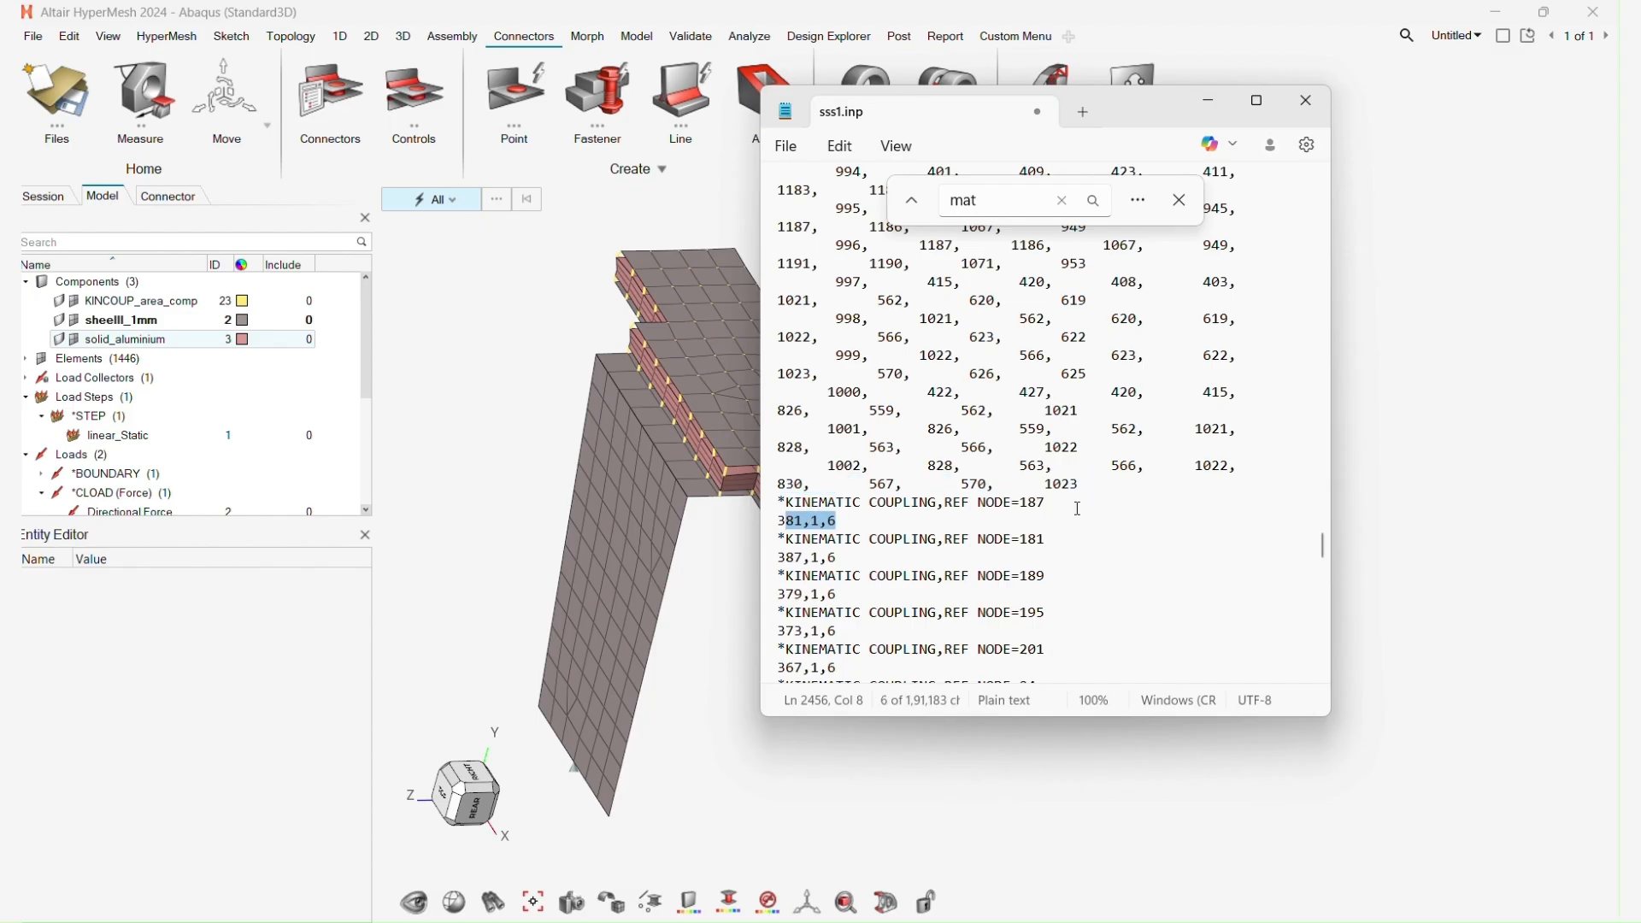
left_click_drag(985, 501, 1068, 506)
left_click_drag(805, 522, 849, 523)
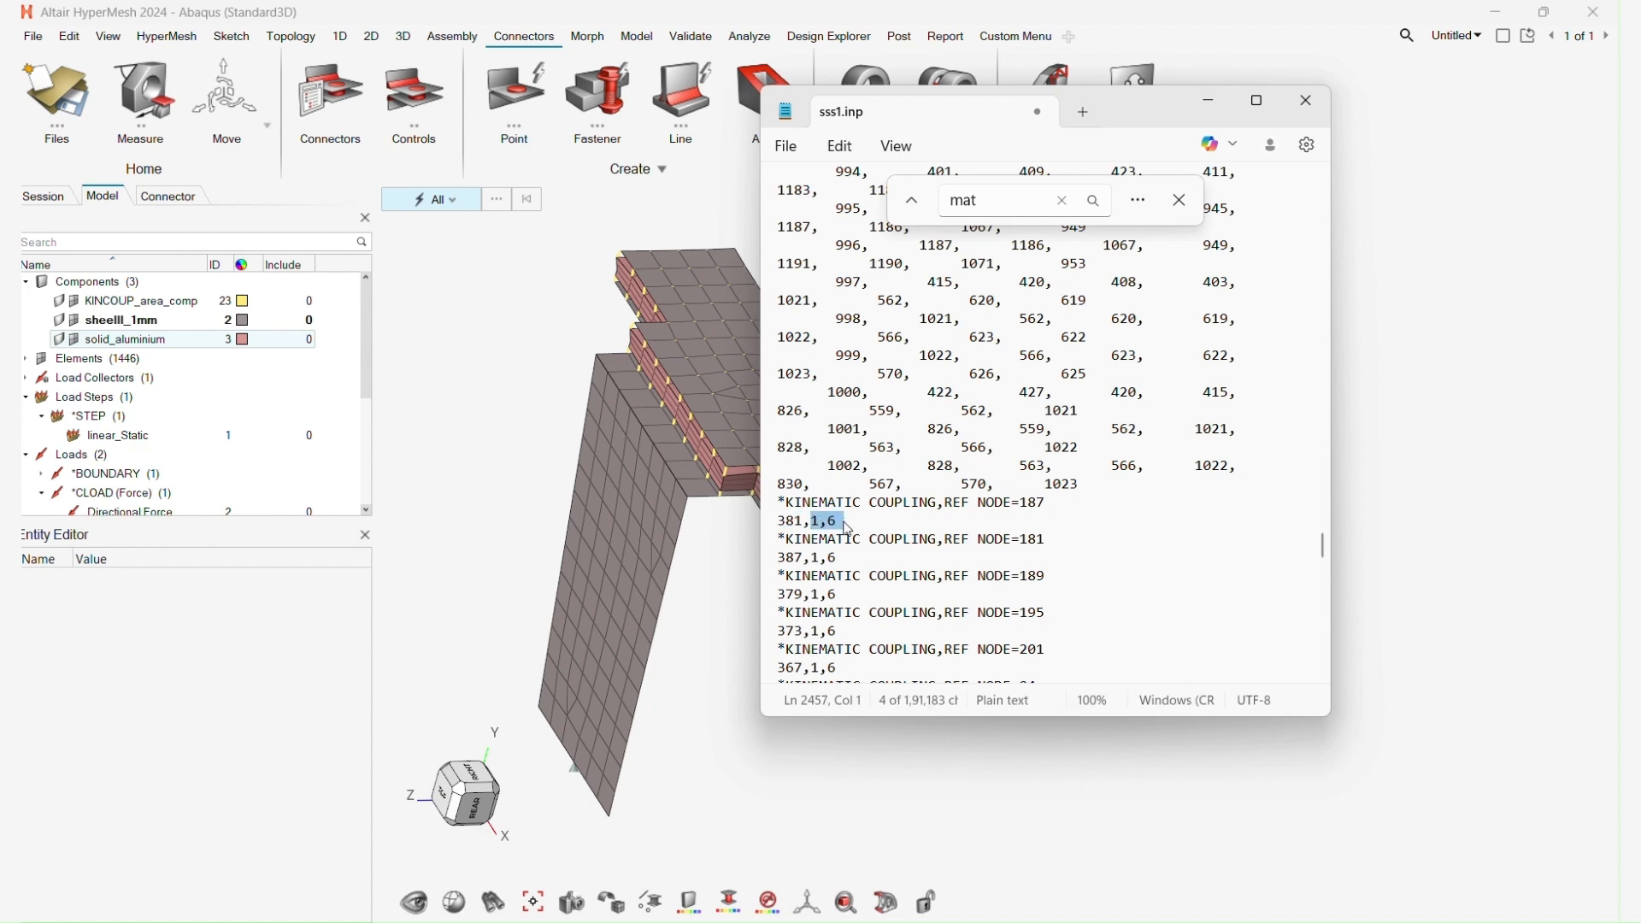
scroll(940, 509, "down", 15)
scroll(968, 498, "down", 15)
scroll(968, 498, "down", 5)
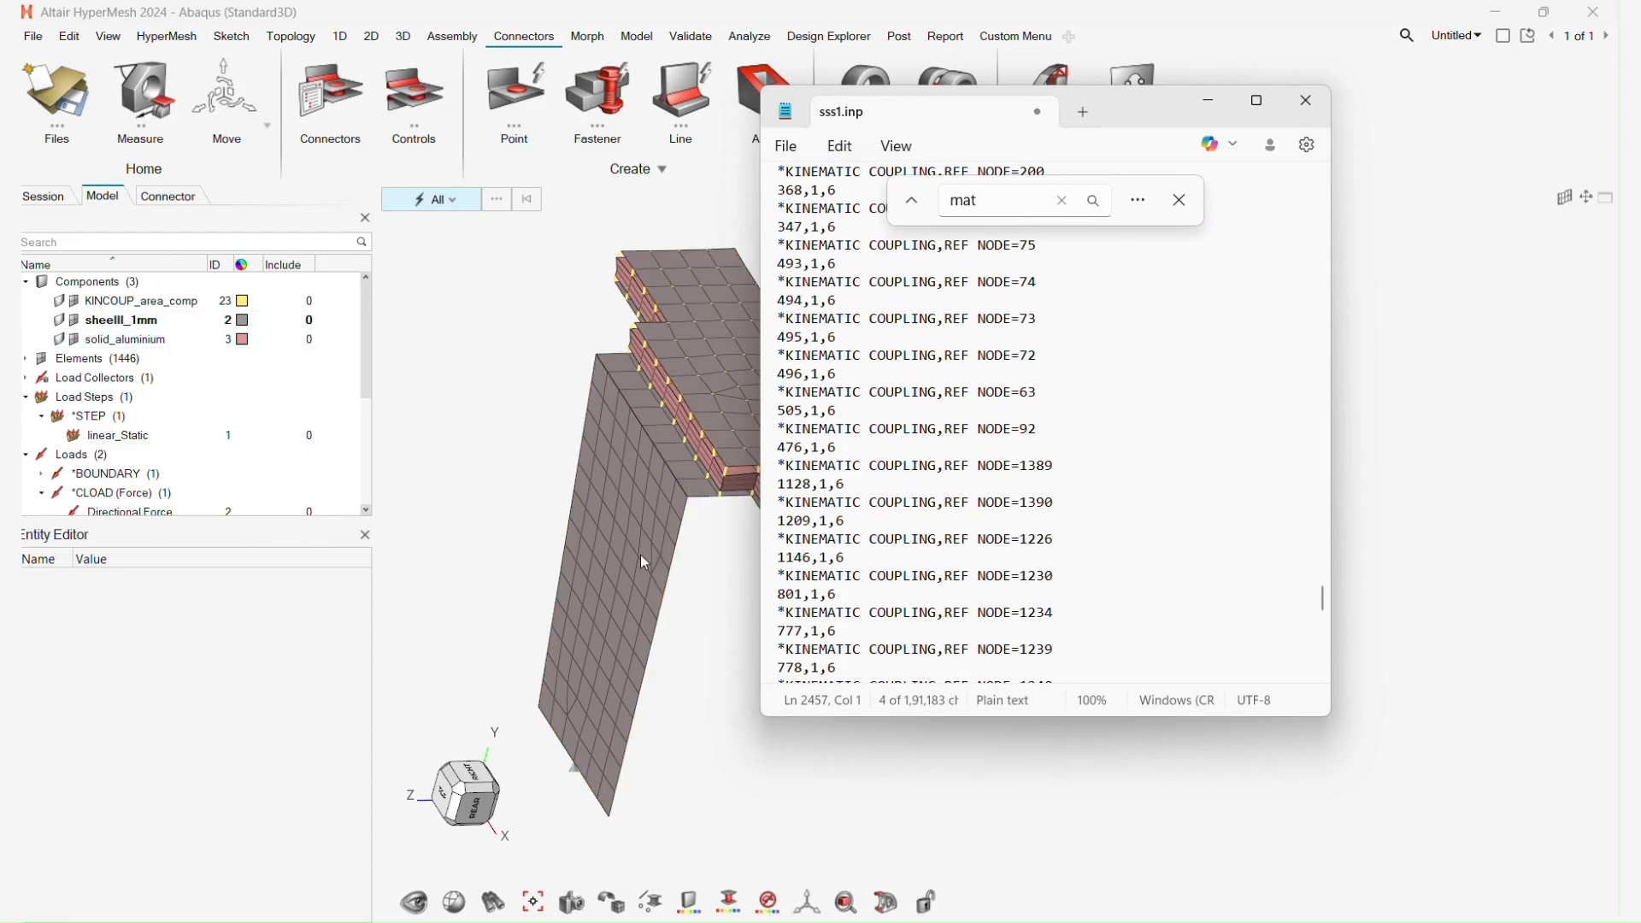
Examine the *SOLID SECTION and *SHELL SECTION definitions with their element sets, materials and shell thickness.
scroll(1016, 450, "down", 15)
scroll(1015, 451, "down", 15)
scroll(1015, 451, "down", 15)
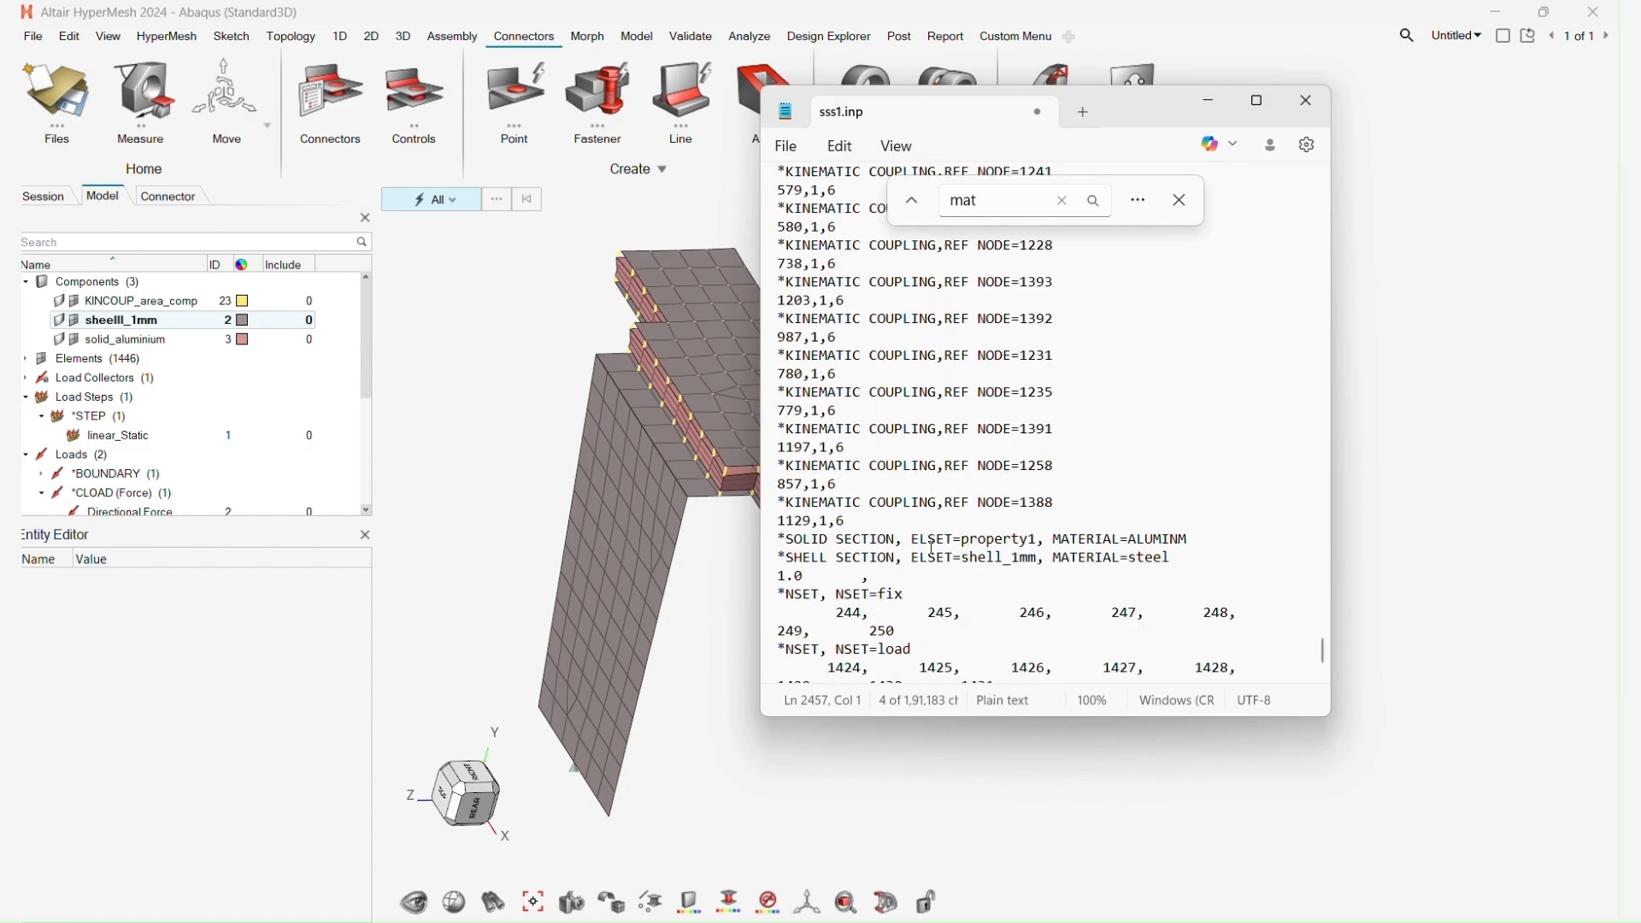
left_click_drag(788, 557, 918, 557)
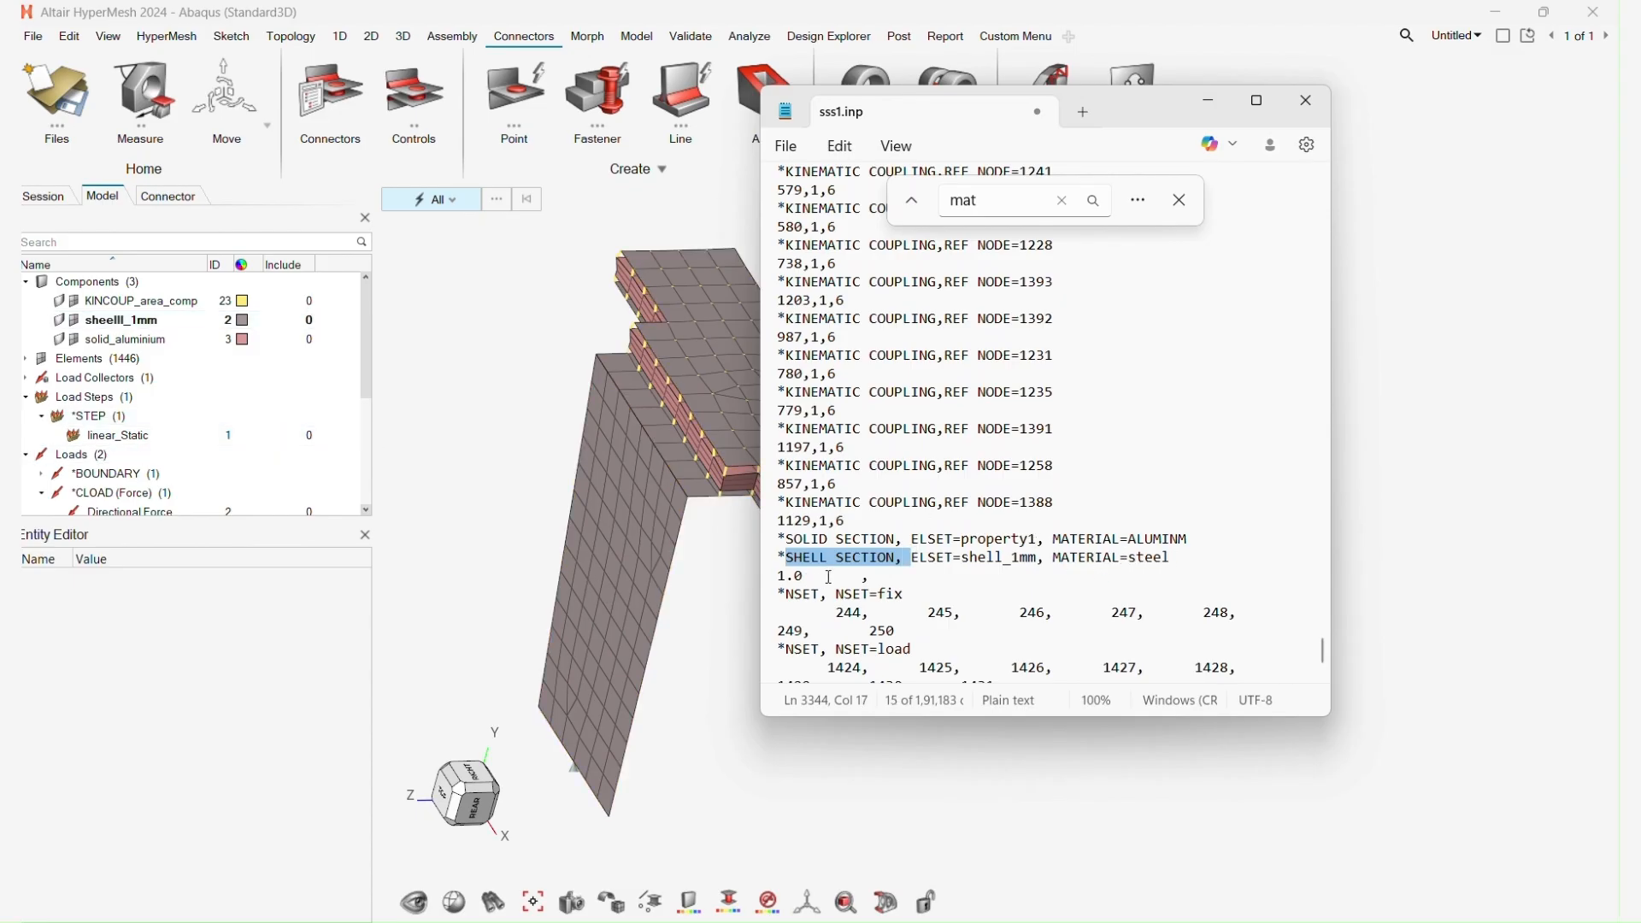
mouse_move(827, 578)
left_mouse_down()
mouse_move(780, 577)
mouse_move(799, 577)
left_mouse_up()
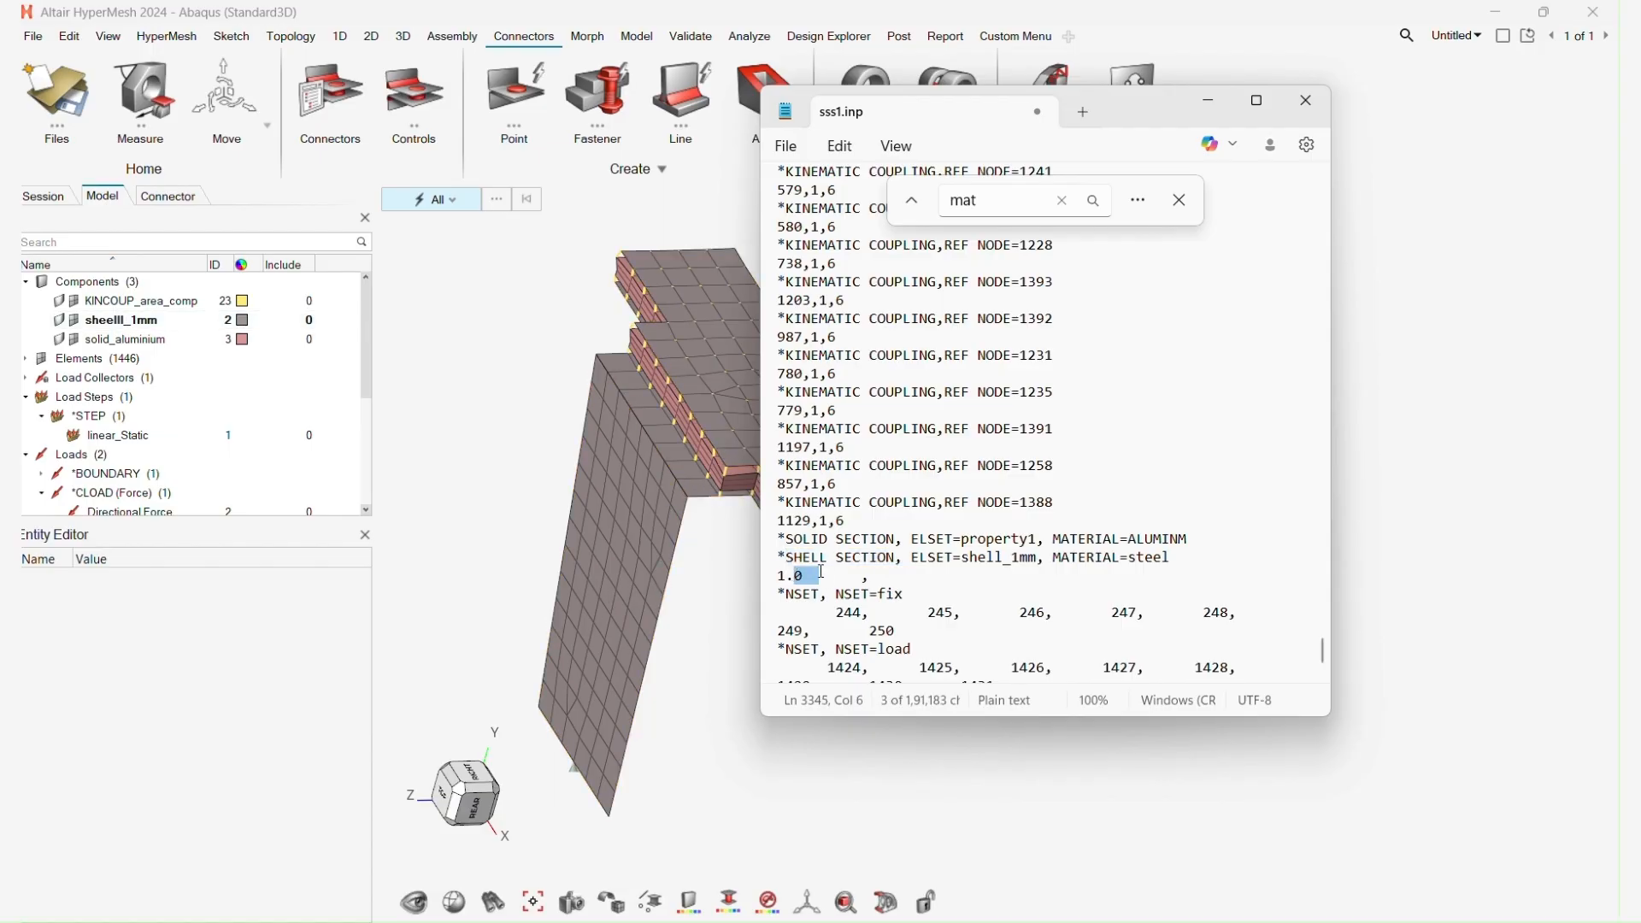
Examine the fix and load node sets and the steel and ALUMINM material definitions in the deck.
scroll(834, 567, "down", 3)
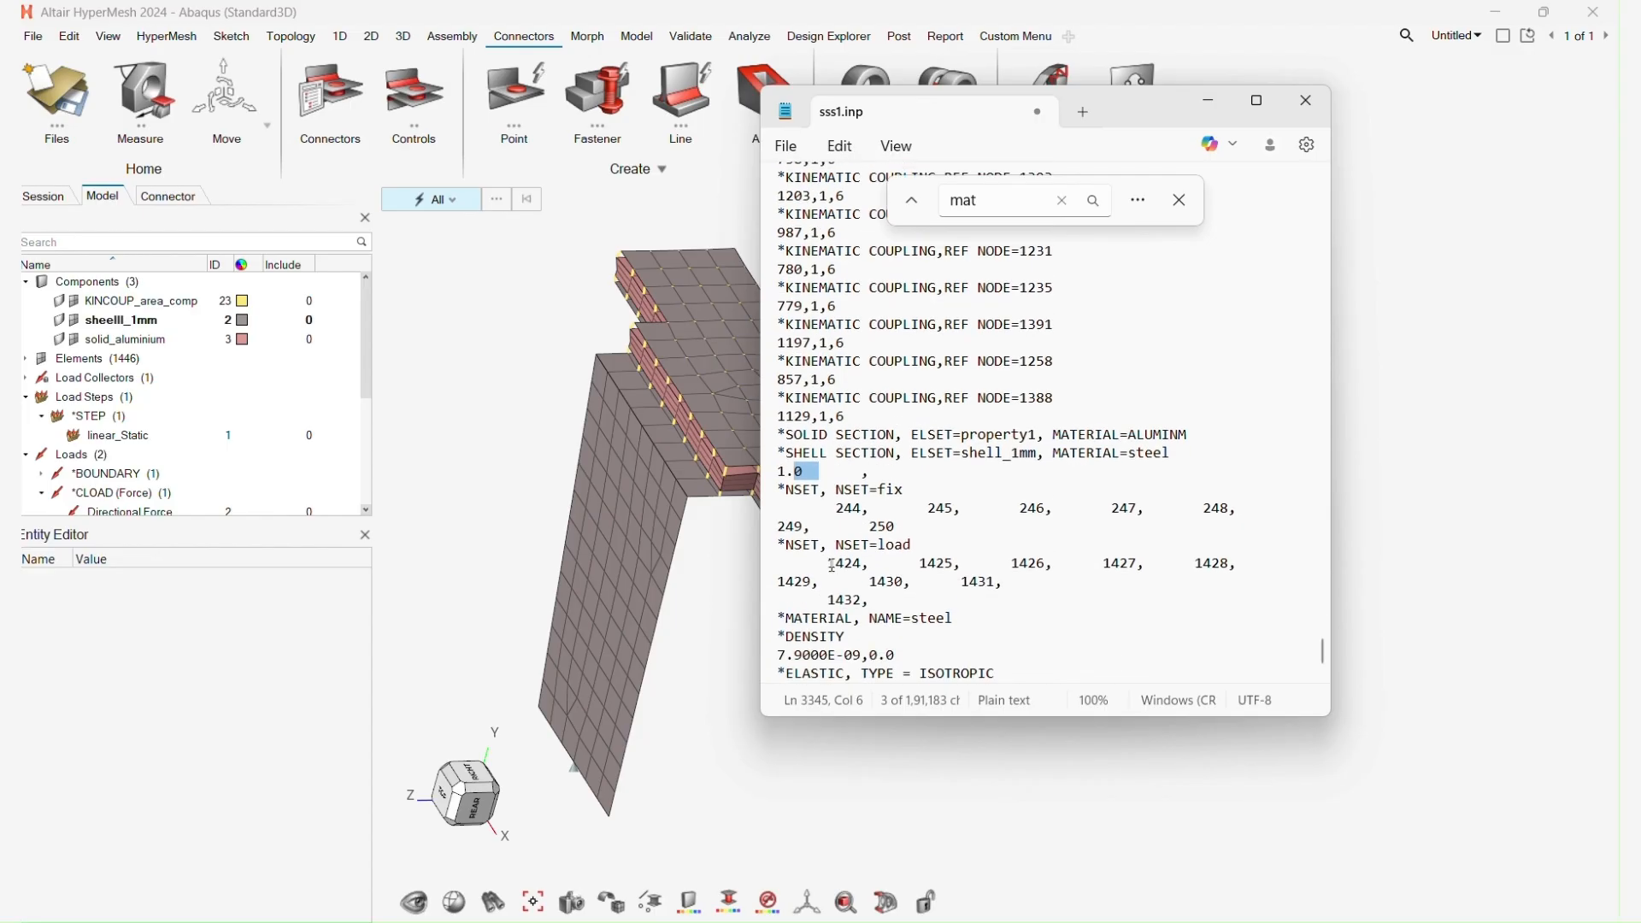
left_click_drag(853, 429, 804, 540)
left_click(943, 560)
left_click_drag(889, 593, 823, 613)
scroll(889, 560, "down", 2)
scroll(1010, 519, "down", 4)
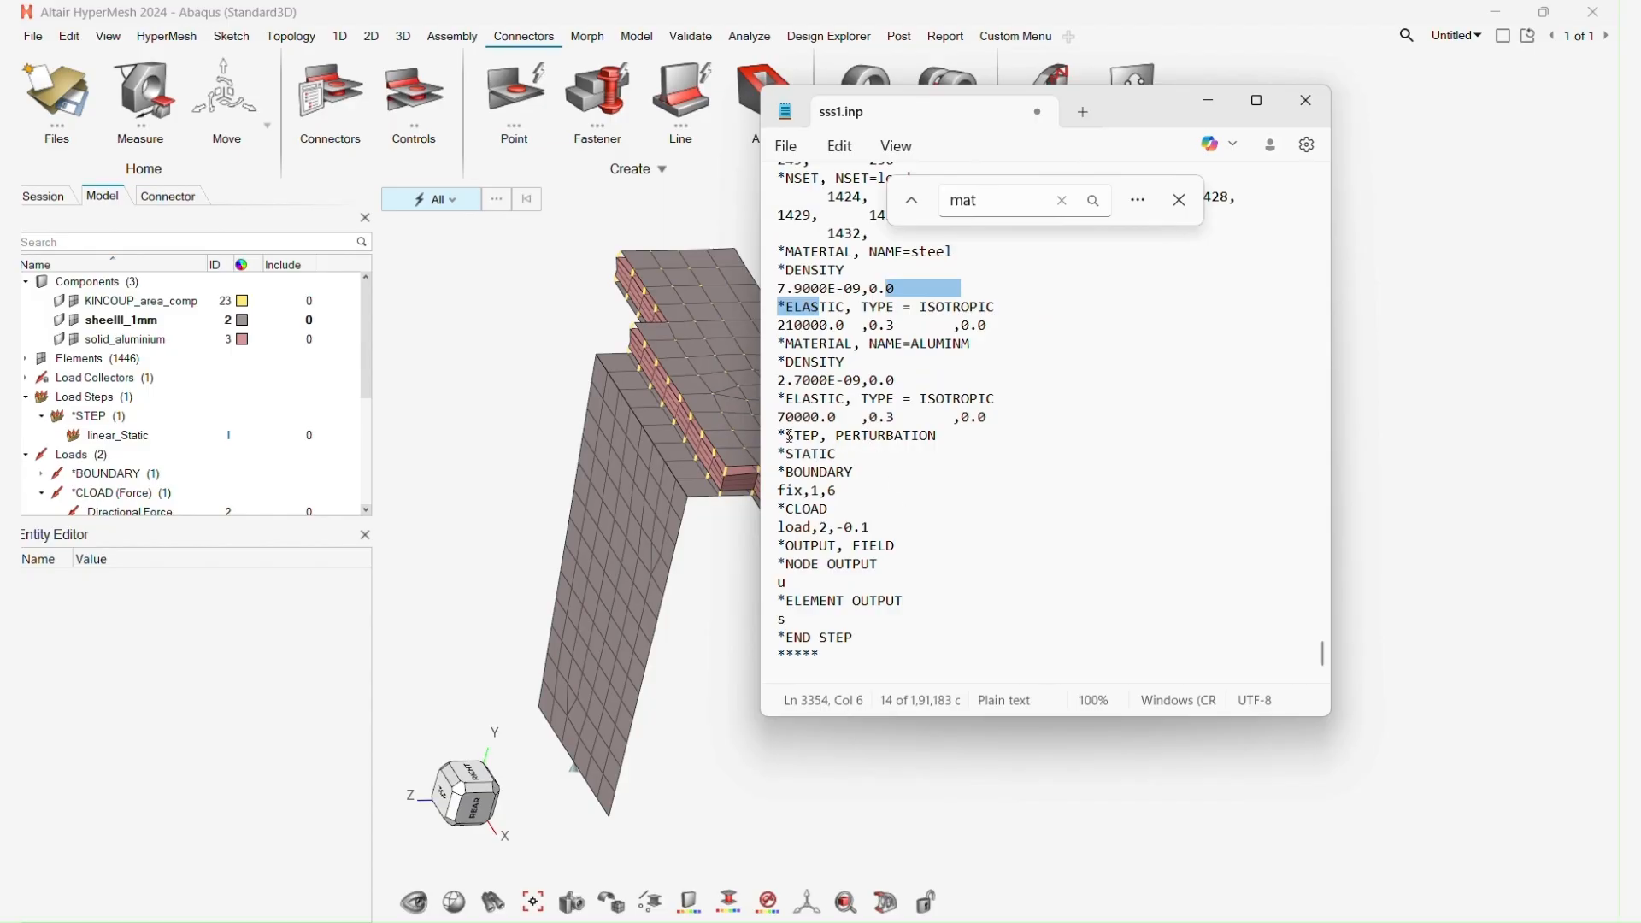
Examine the *STEP, PERTURBATION block with its boundary condition, load and output requests at the end of the deck.
left_click_drag(772, 442, 866, 665)
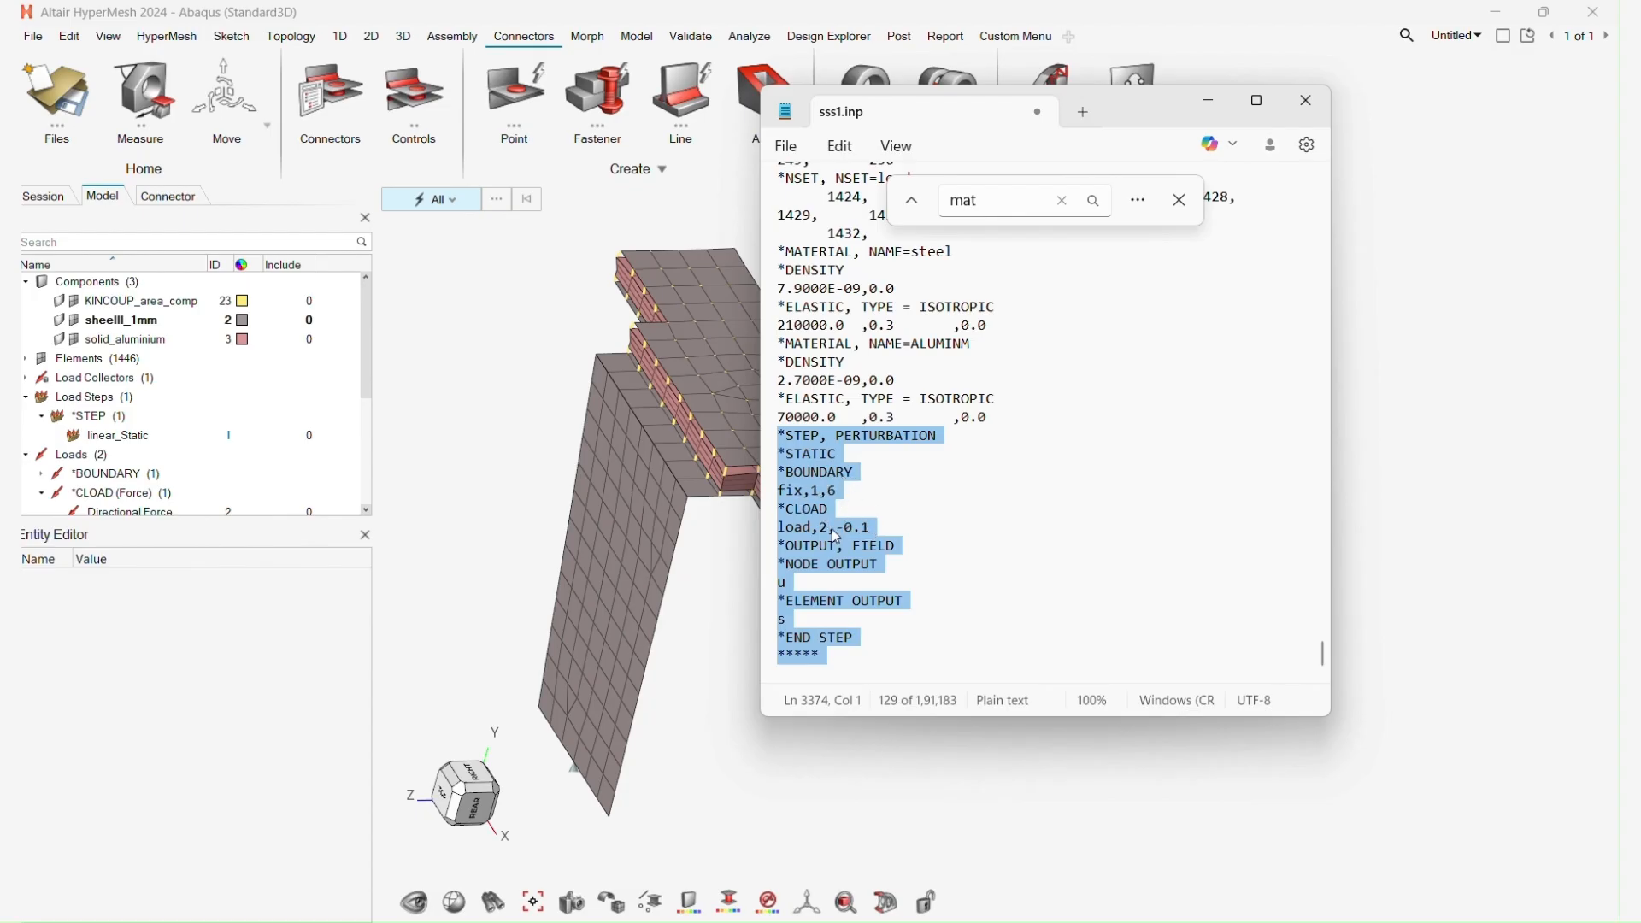
left_click(872, 547)
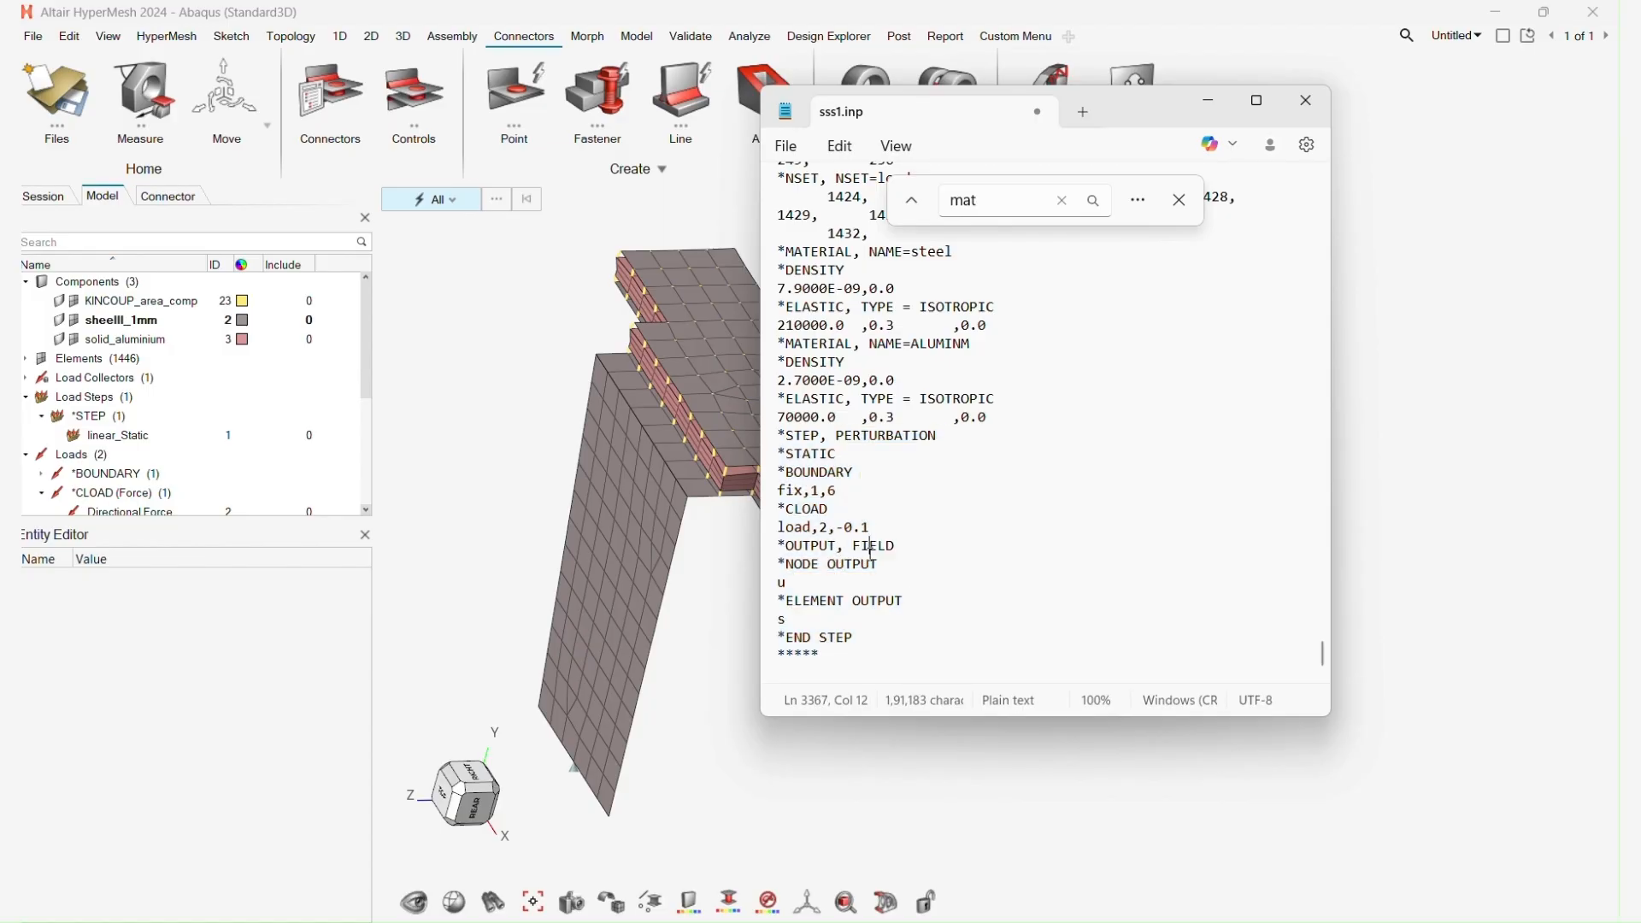
left_click(880, 634)
Close sss1.inp and minimize HyperMesh to get back to the Linear_Static_chapter1 folder.
left_click(1306, 101)
left_click(1494, 13)
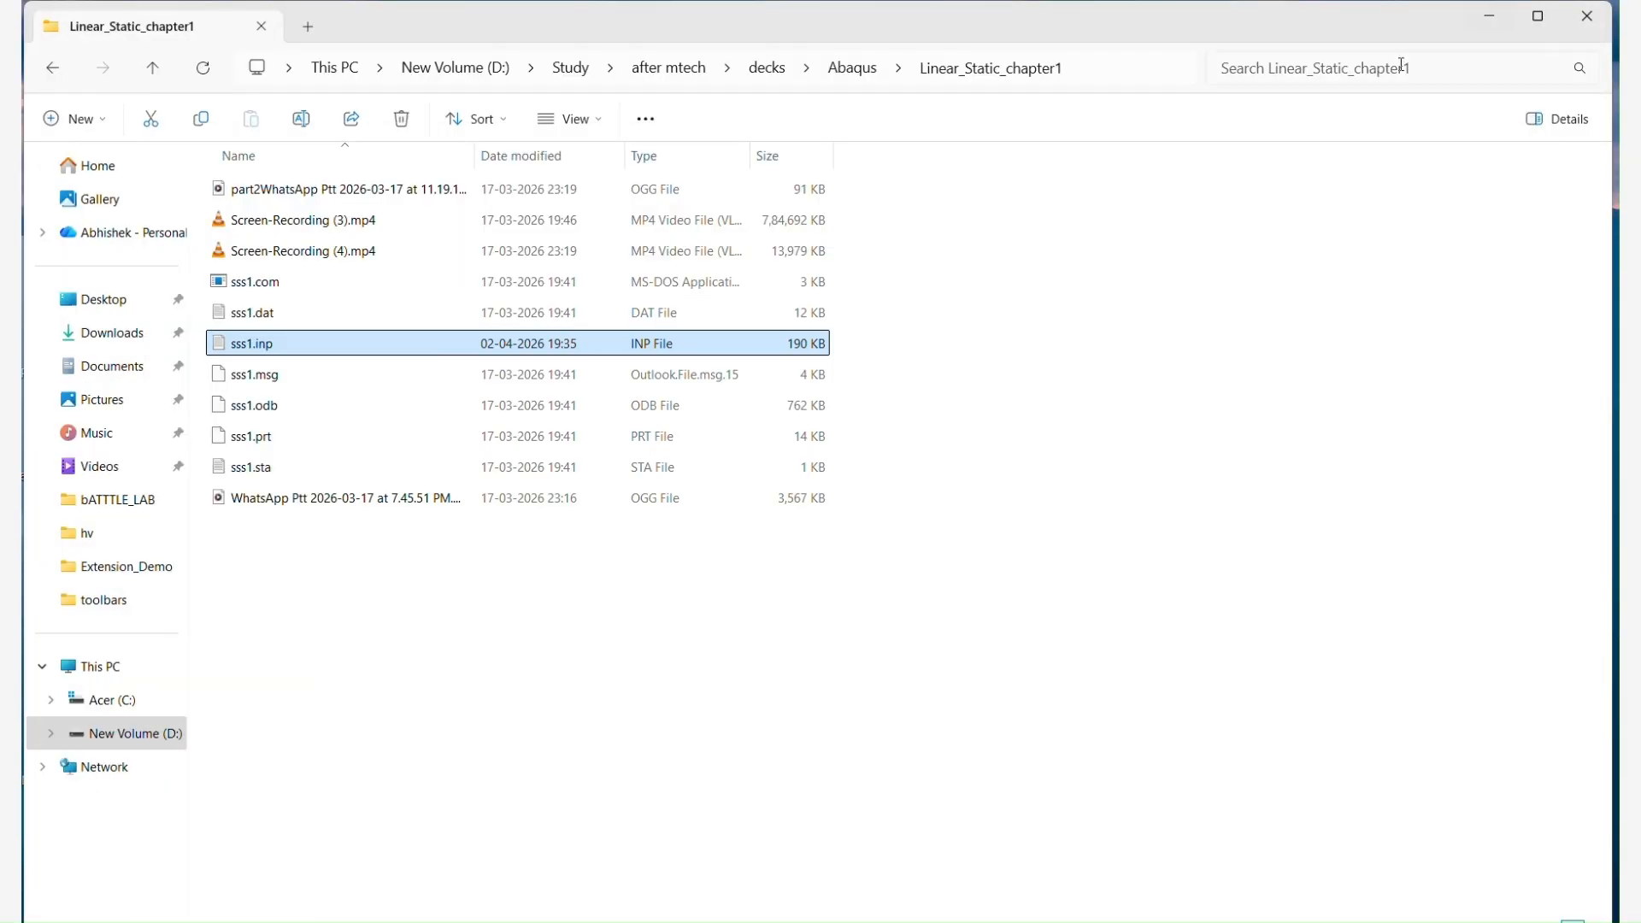
left_click(893, 504)
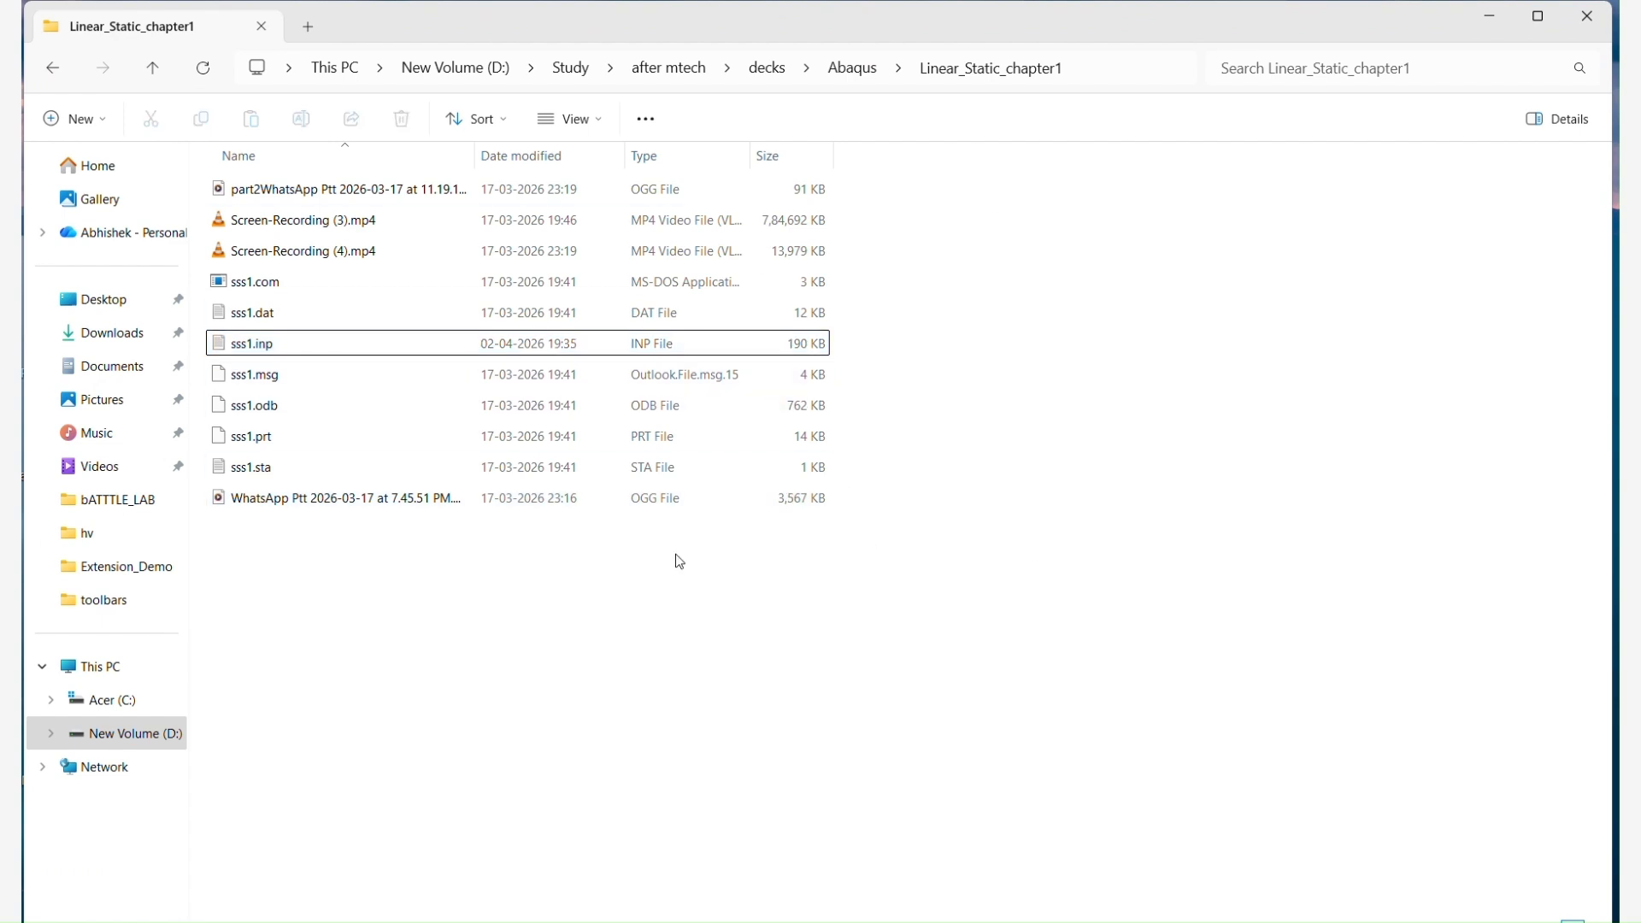
Delete the old sss1 job files (.com, .dat, .msg, .odb, .prt and .sta) from the folder, keeping sss1.inp.
left_click_drag(293, 573, 317, 343)
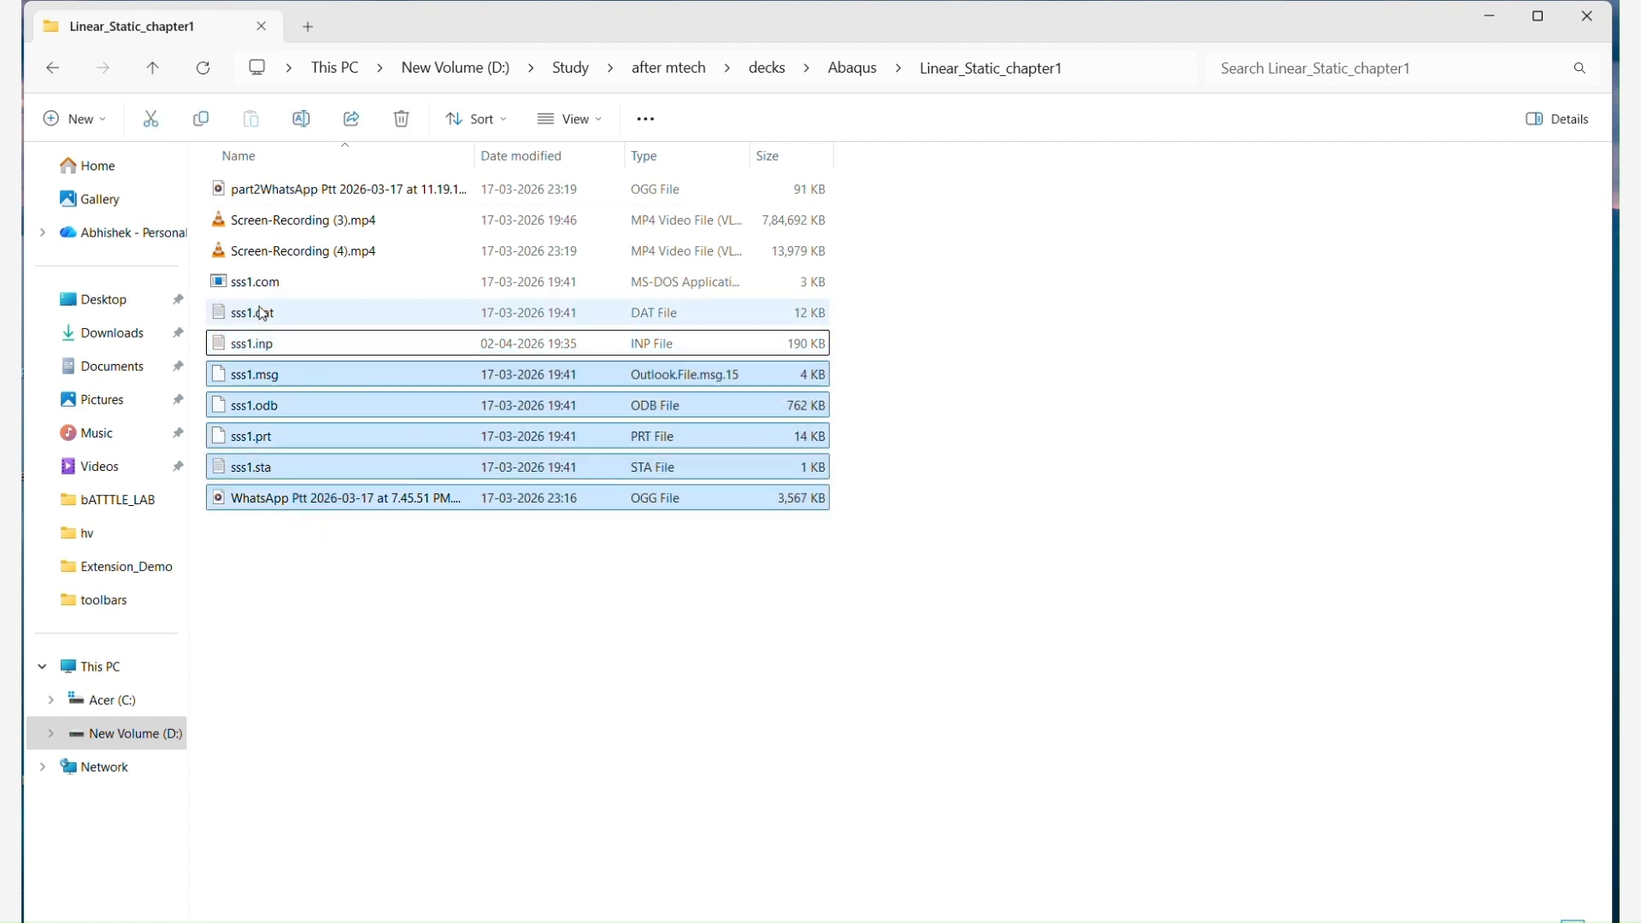
left_click(261, 282)
left_click(265, 467, "shift")
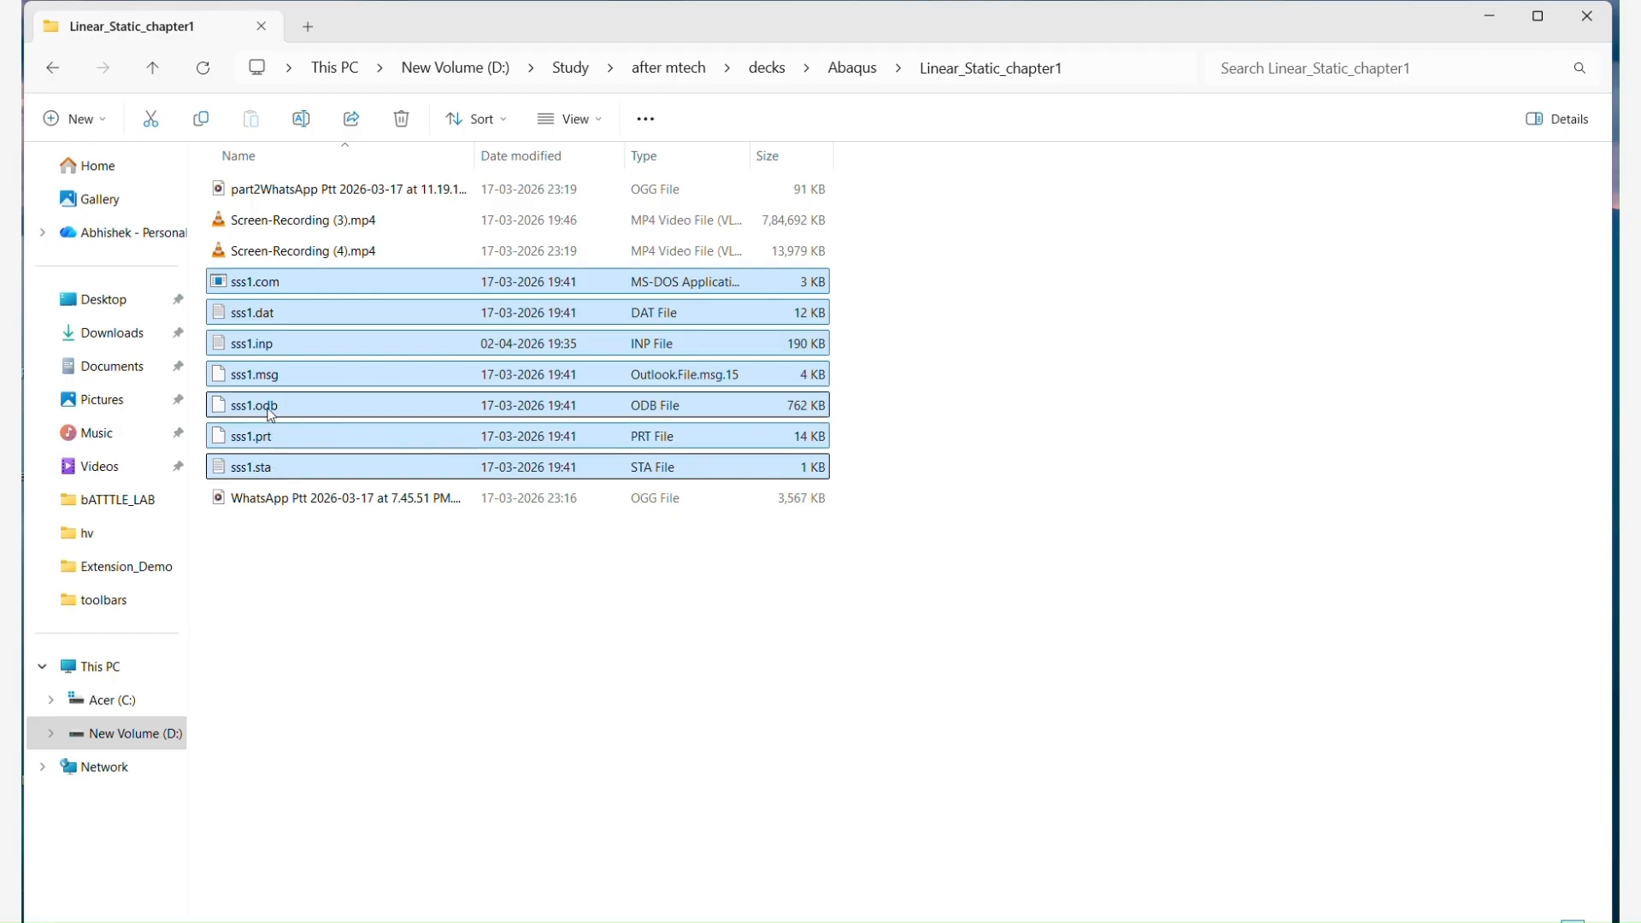
left_click(268, 344, "ctrl")
key("Delete")
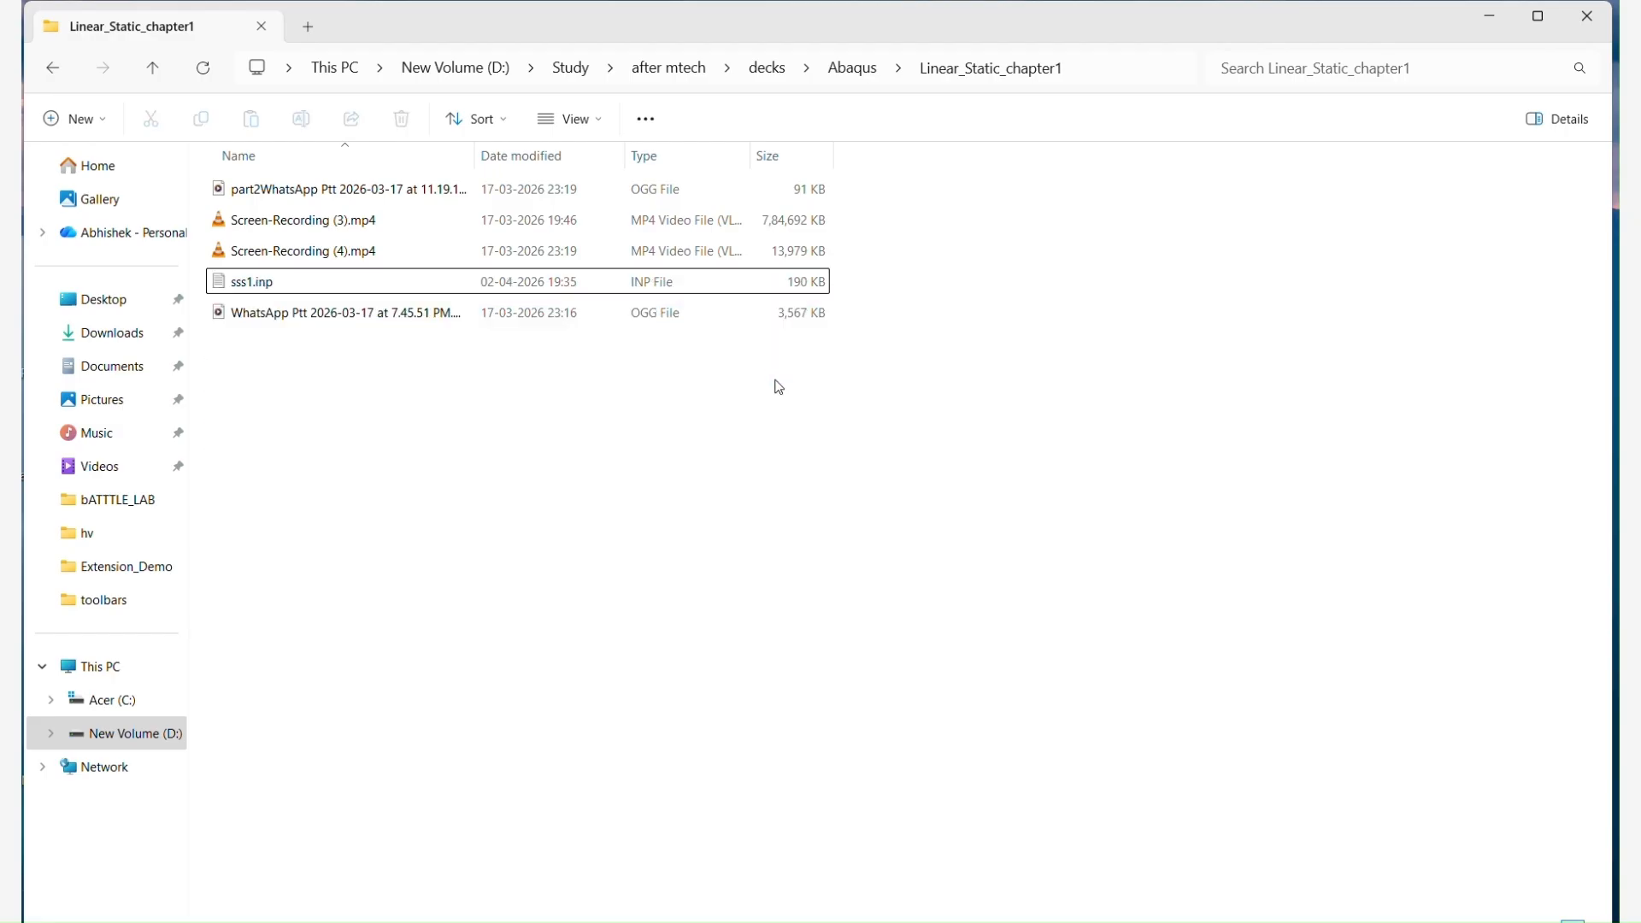
Open a command prompt in the Linear_Static_chapter1 folder and begin the job command with "abaqus j=".
left_click(1127, 59)
type("cmd")
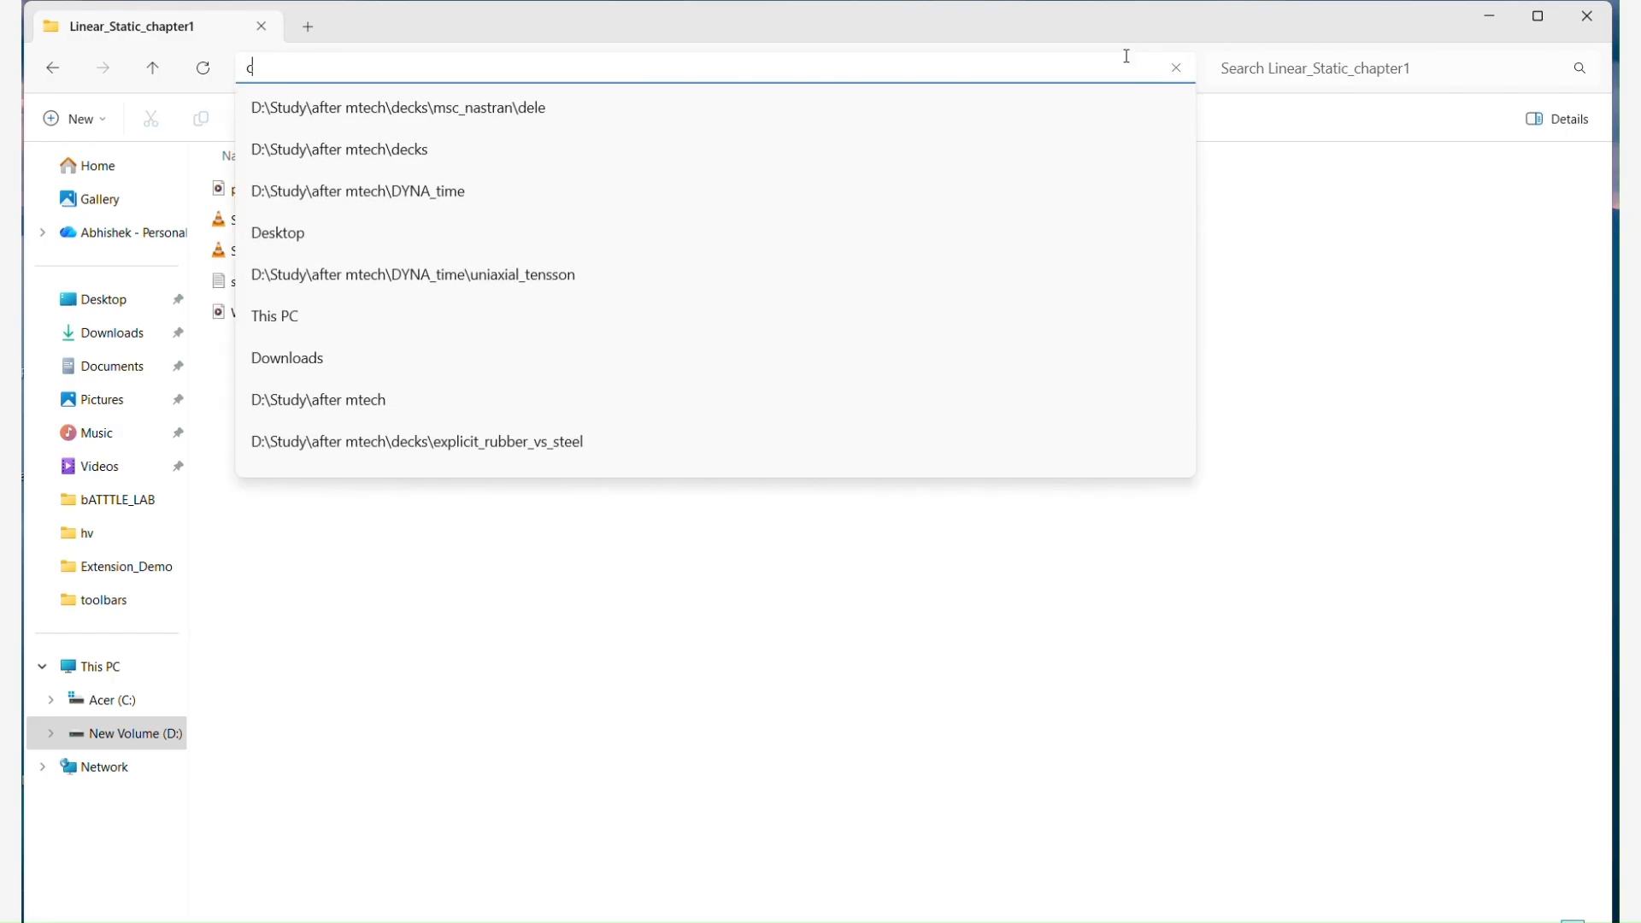
key("Return")
type("abaqus")
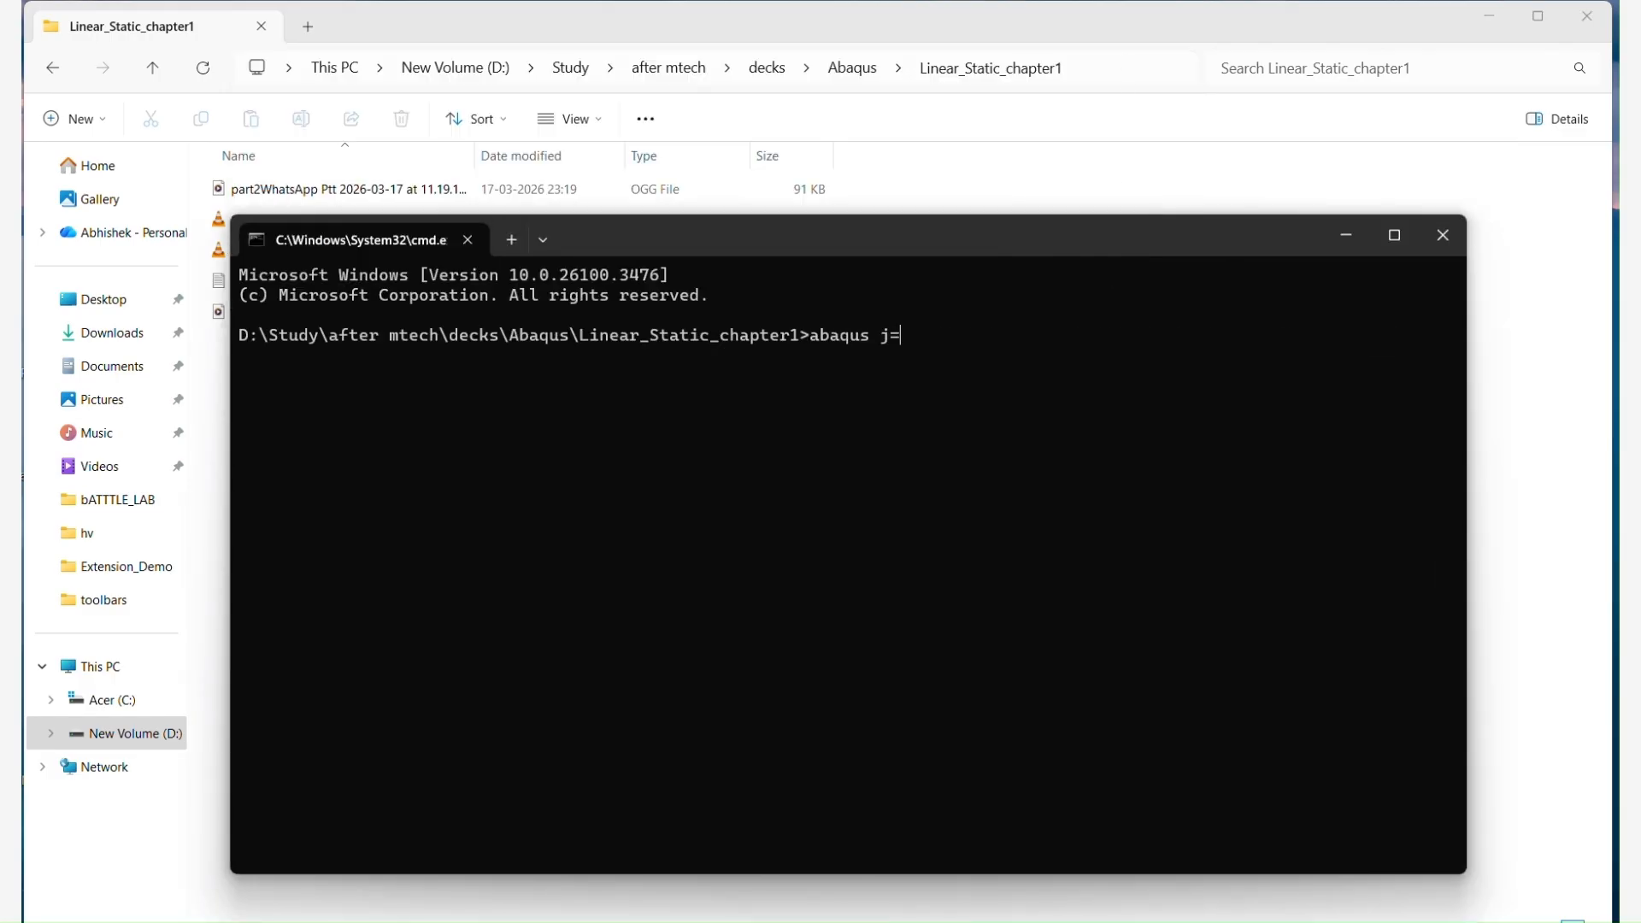
type(" j=")
key("Tab")
key("BackSpace")
key("BackSpace")
key("BackSpace")
key("BackSpace")
key("BackSpace")
key("BackSpace")
key("BackSpace")
key("BackSpace")
key("BackSpace")
key("BackSpace")
key("BackSpace")
key("BackSpace")
key("BackSpace")
key("BackSpace")
key("BackSpace")
key("BackSpace")
key("BackSpace")
key("BackSpace")
key("BackSpace")
key("BackSpace")
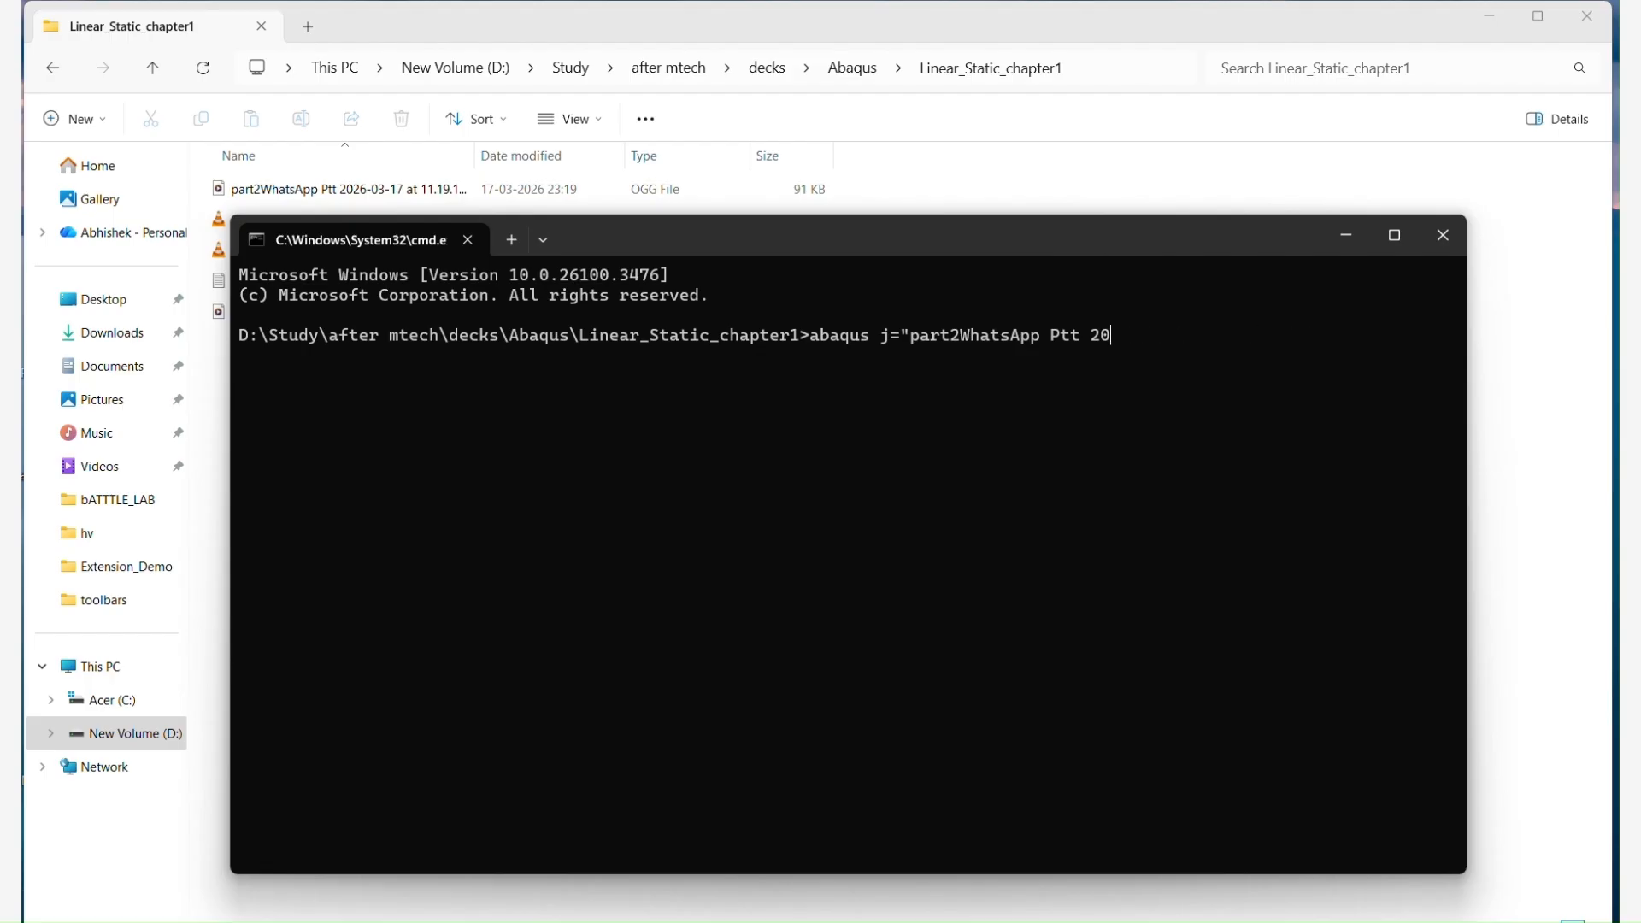
Complete the command as "abaqus j=sss1 int" and run the Abaqus job.
left_click_drag(1079, 248, 1240, 320)
type("sss1")
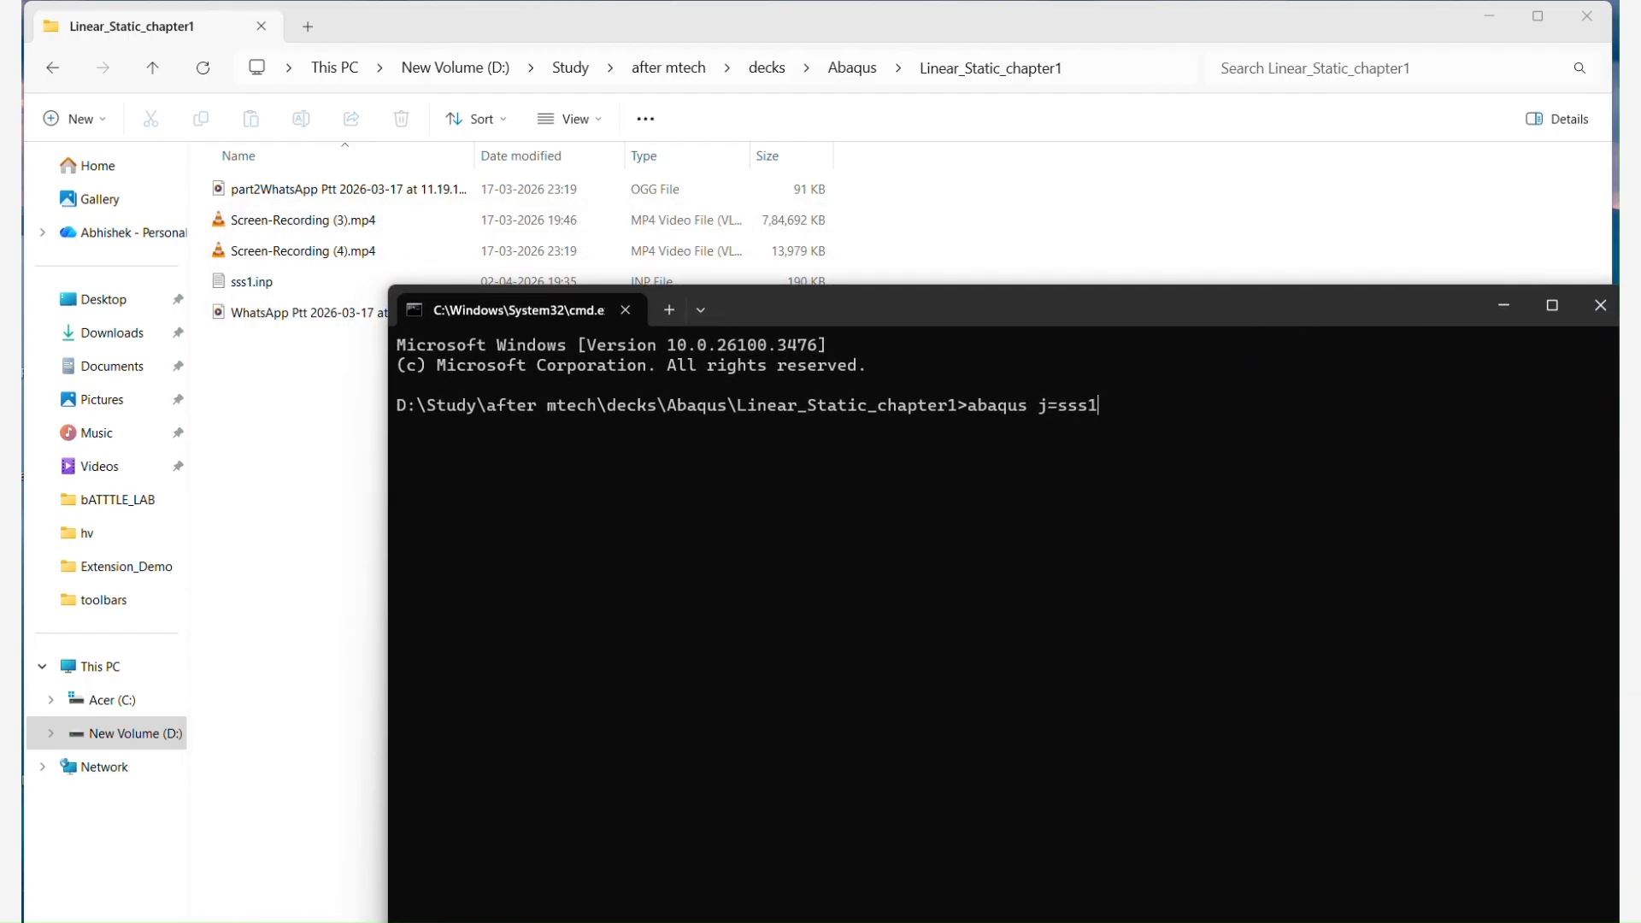
type(" in")
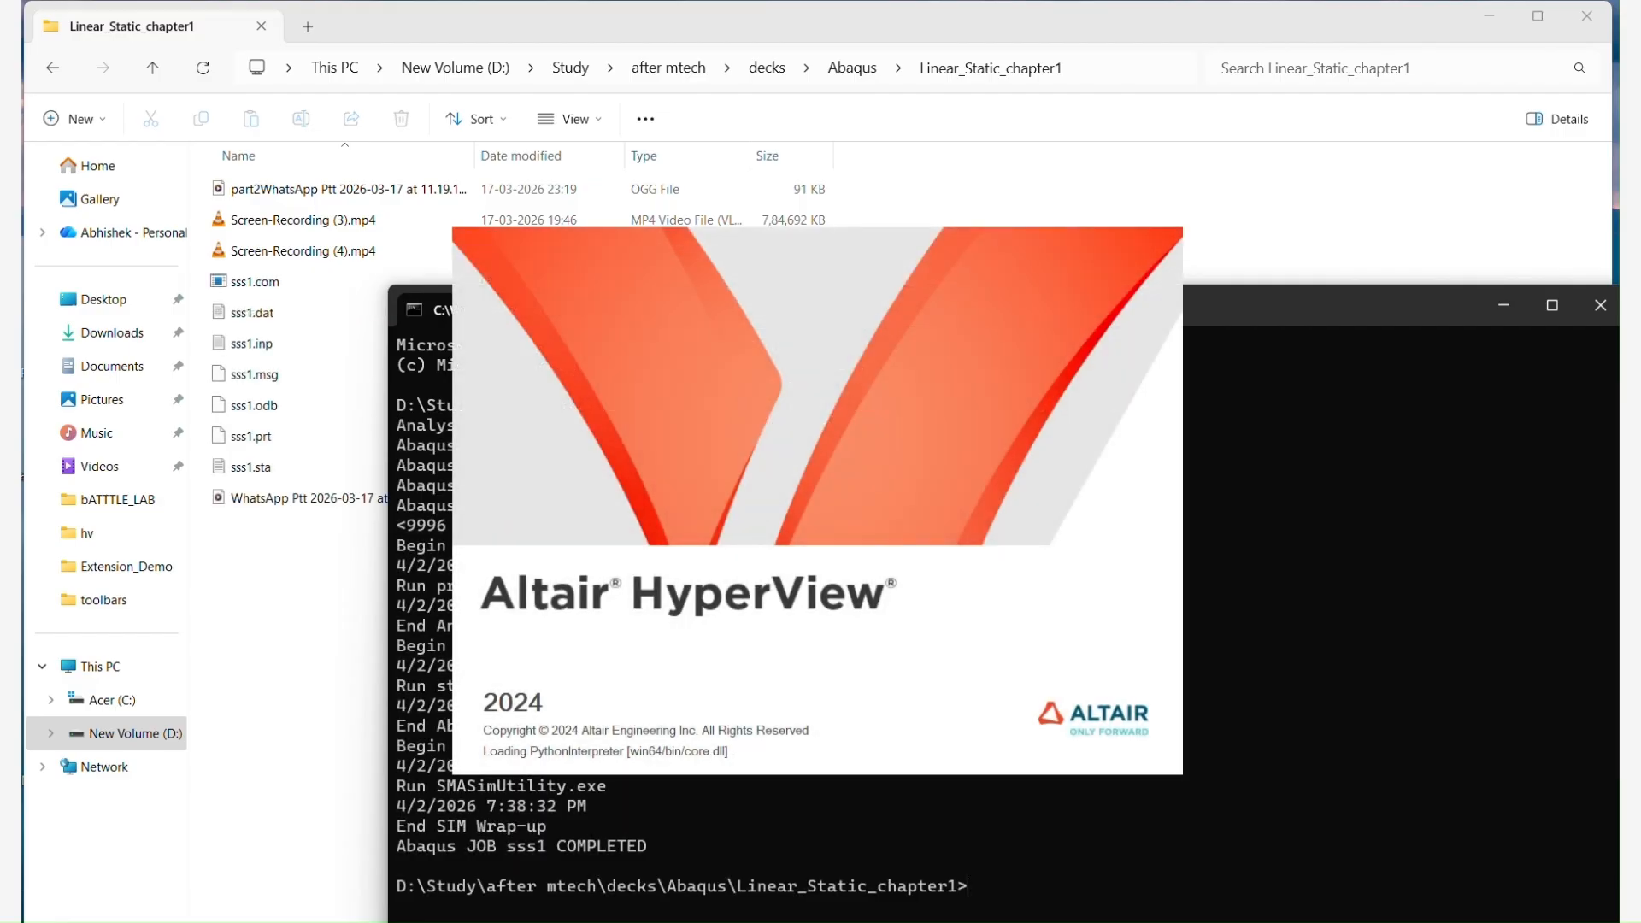
Move the command prompt to check the job log, and create a new HyperView session with the General profile.
left_click(1296, 330)
left_click_drag(1294, 328, 1357, 163)
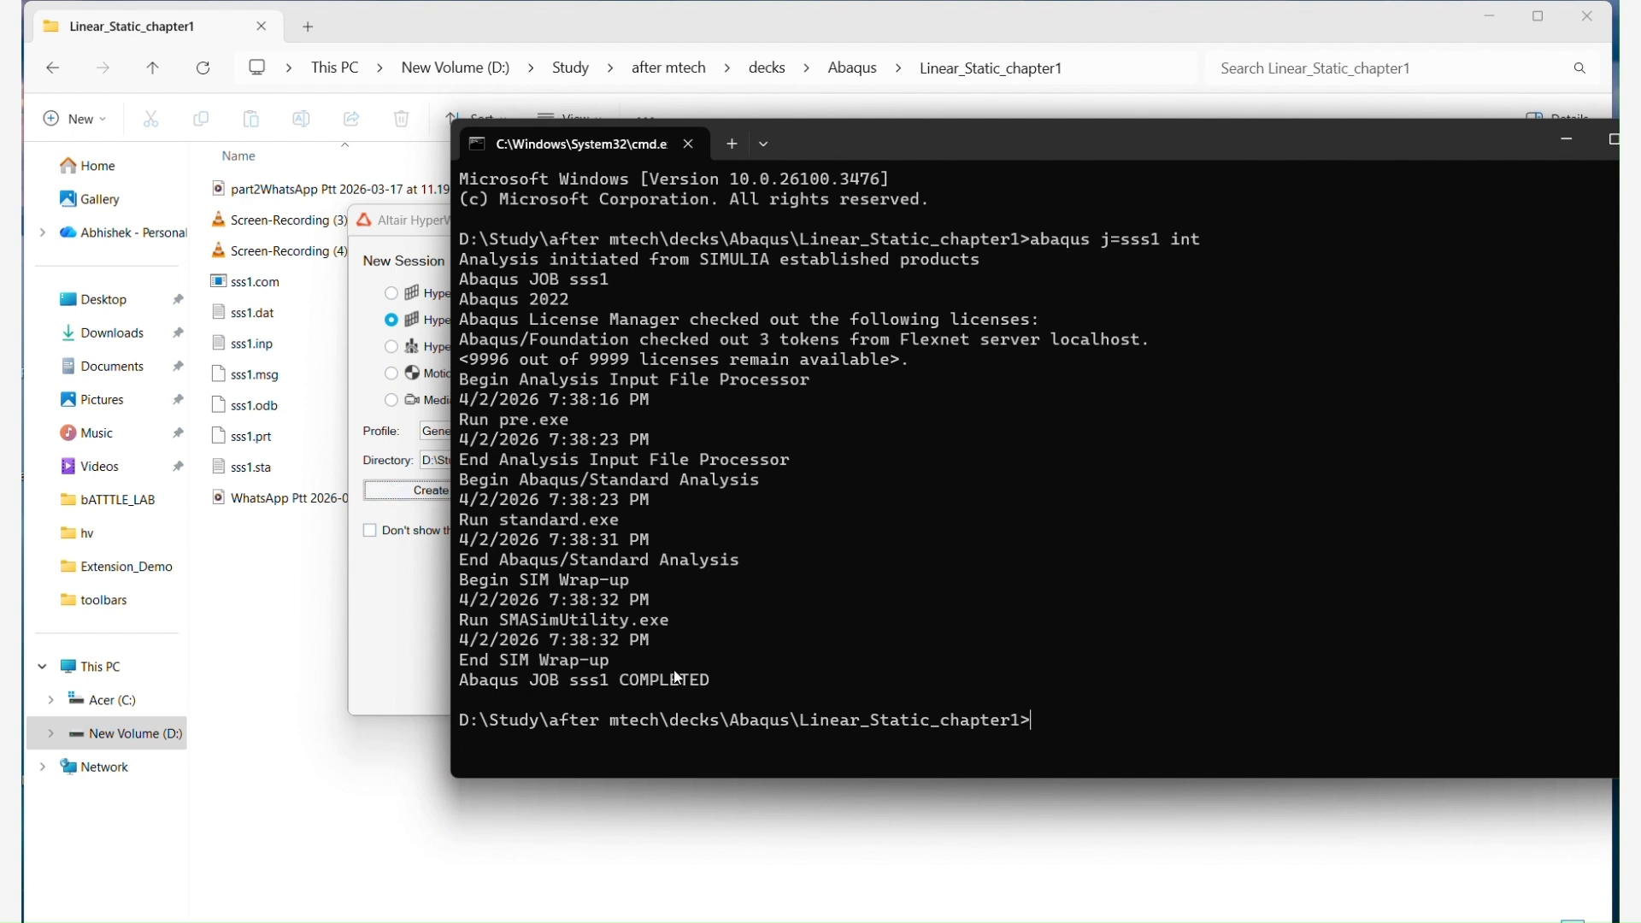
left_click(425, 535)
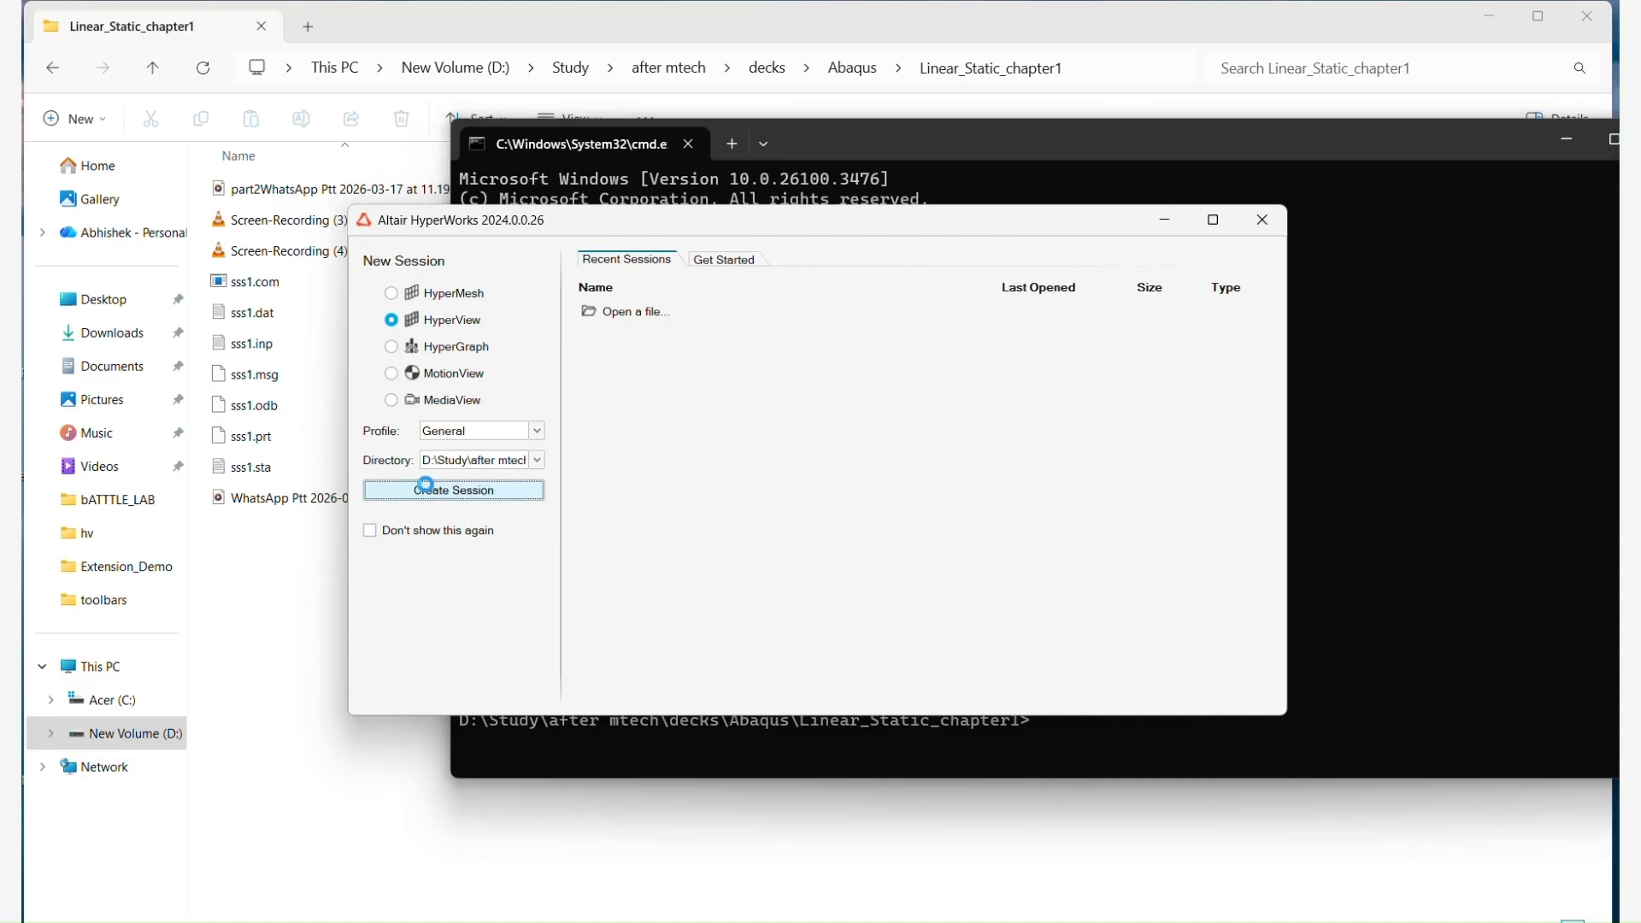
Open sss1.dat from the Linear_Static_chapter1 folder in Notepad and search it for "error".
left_click(352, 752)
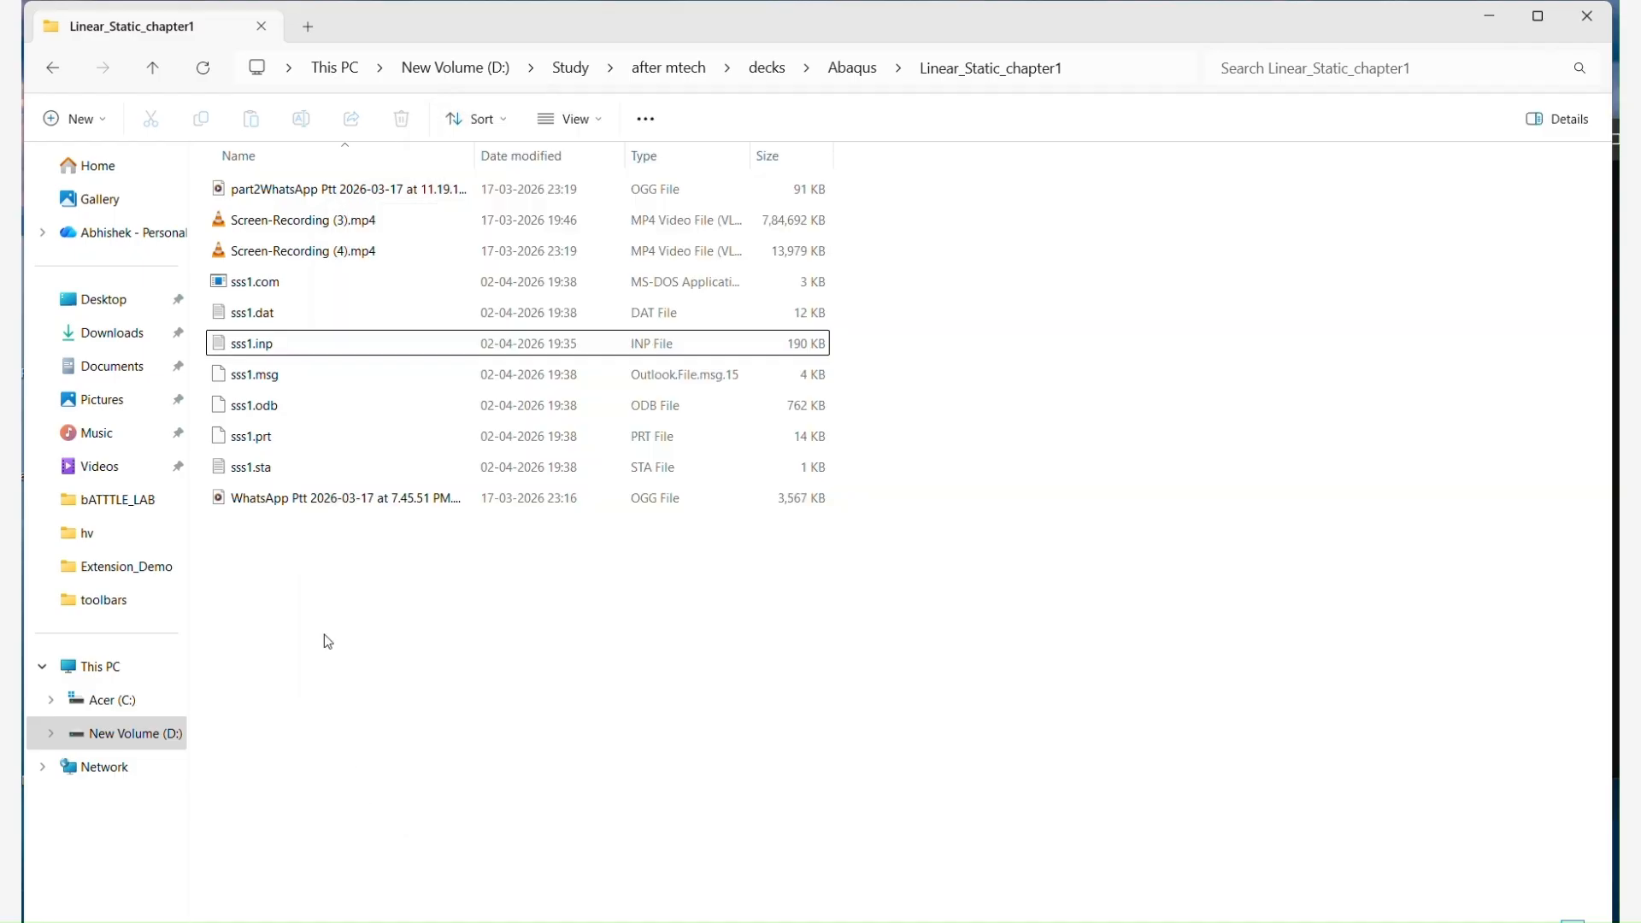
left_click(257, 316)
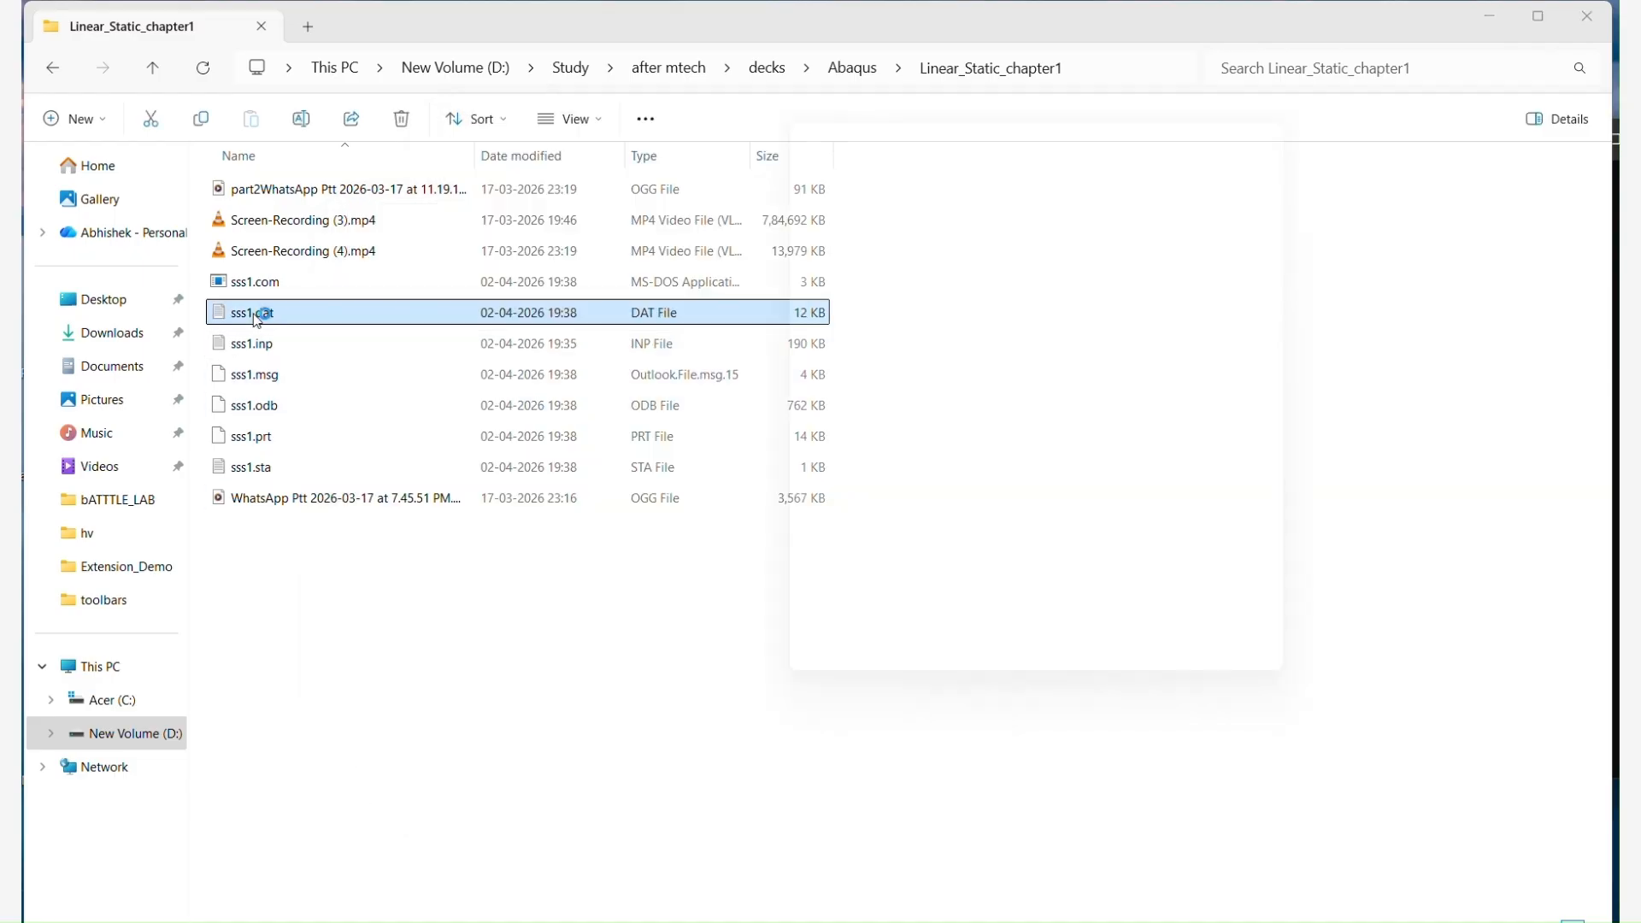
double_click(257, 316)
scroll(1073, 302, "down", 15)
left_click(1073, 301)
key("ctrl+f")
type("error")
key("Return")
left_click(1125, 450)
left_click(1113, 407)
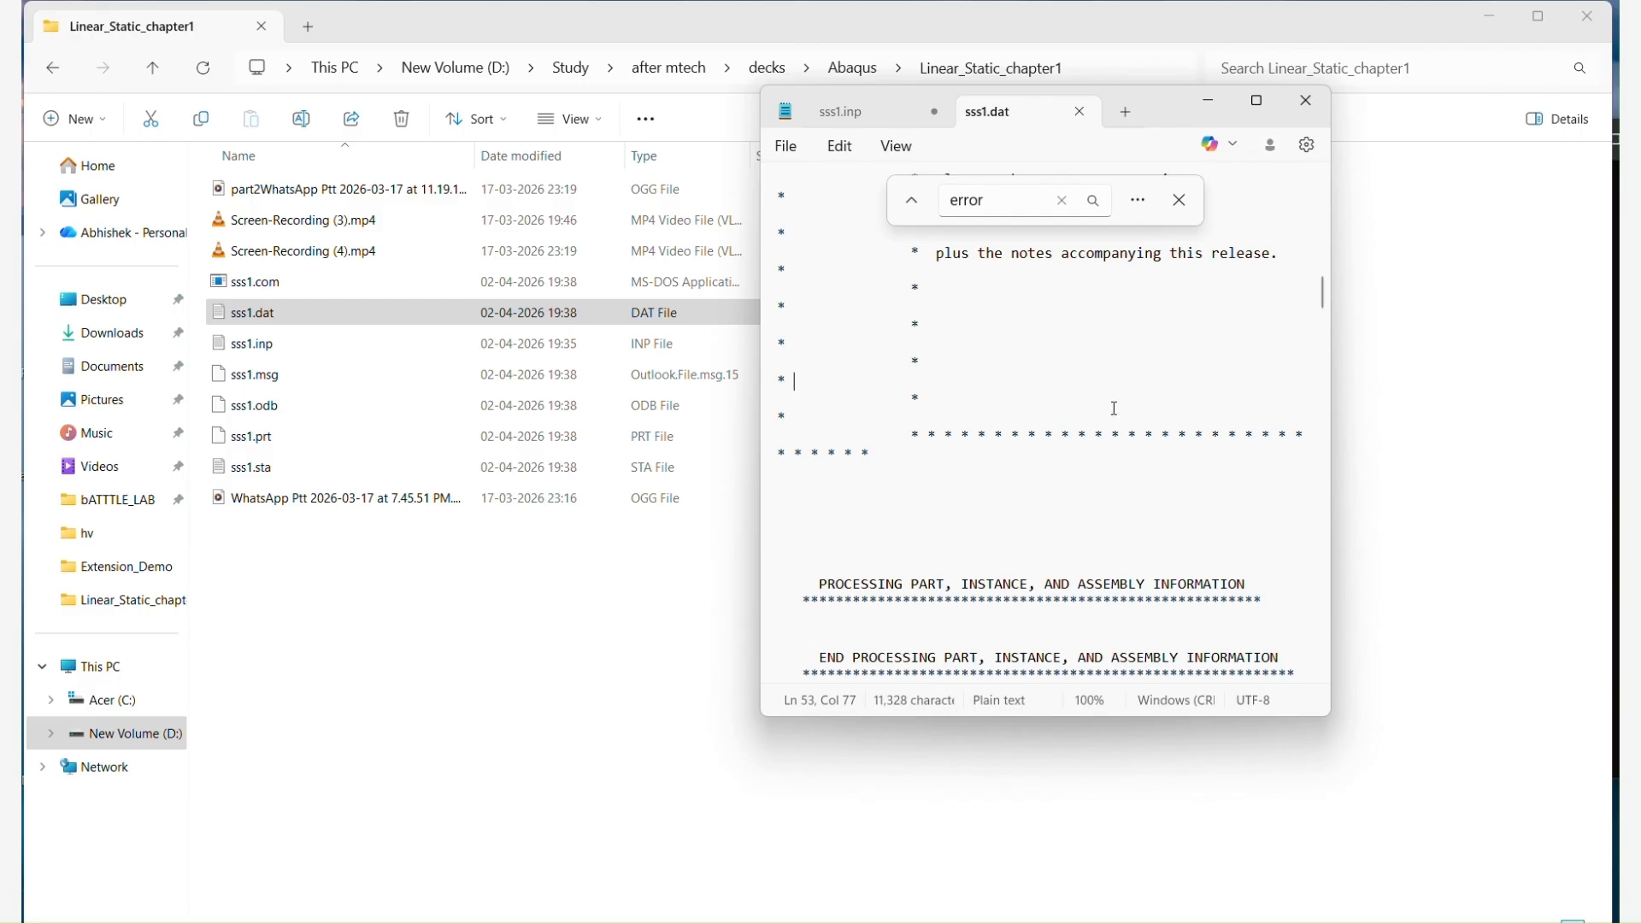
Examine the end of sss1.dat in a widened window, checking the memory estimate and the analysis completion lines.
left_click_drag(1322, 295, 1290, 668)
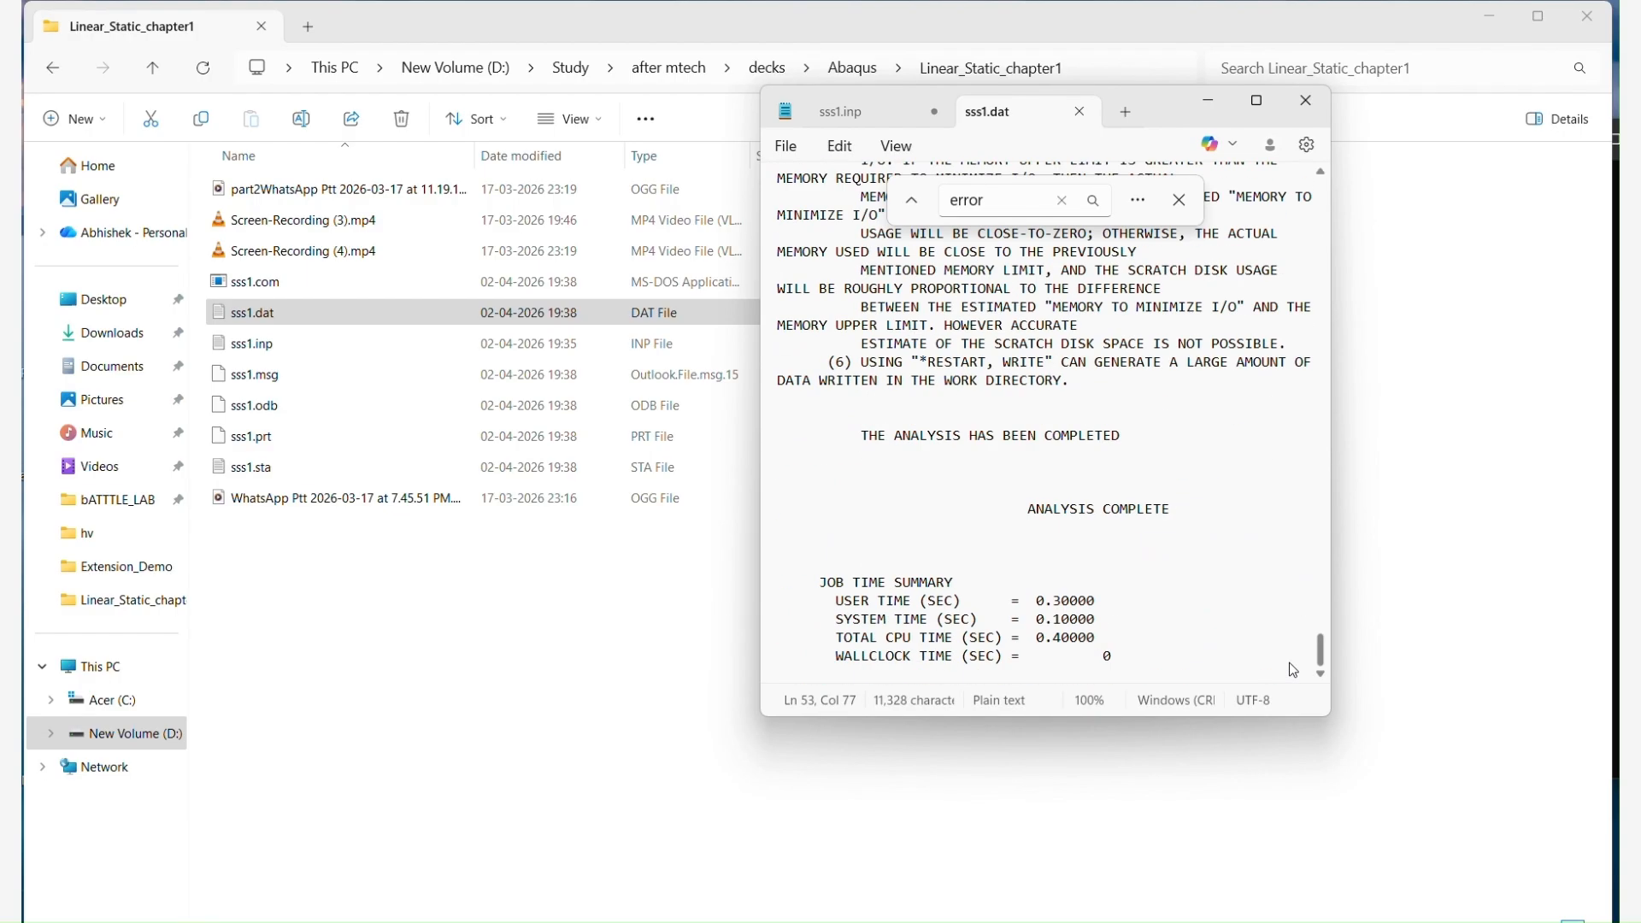
scroll(1028, 384, "up", 1)
scroll(1028, 383, "up", 15)
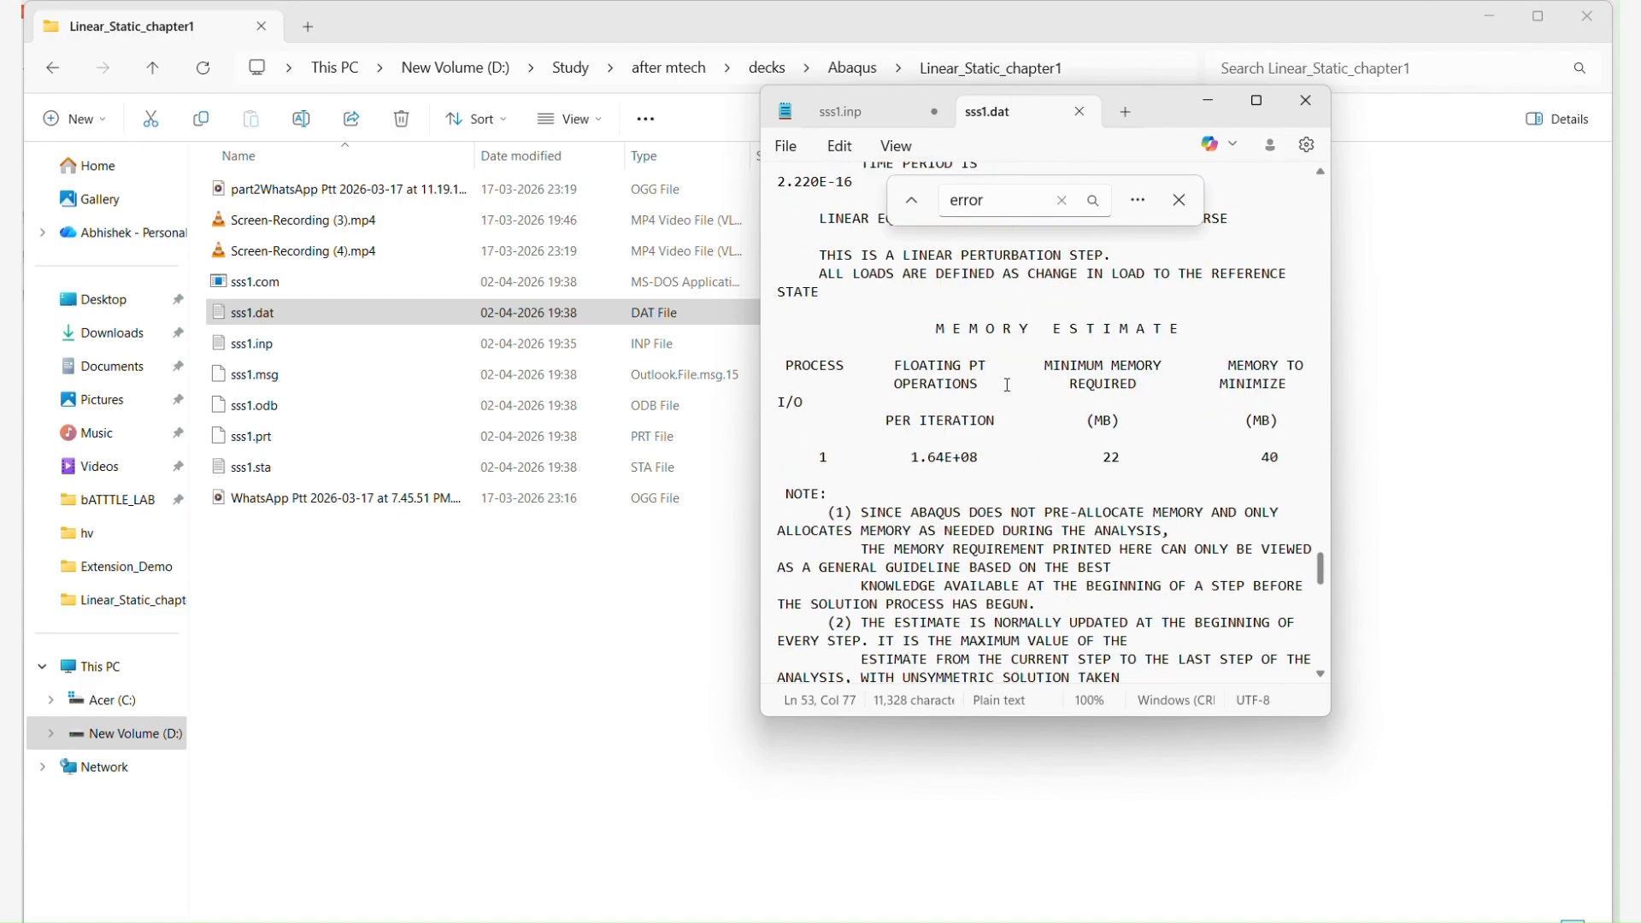
left_click_drag(761, 376, 340, 385)
scroll(779, 388, "up", 5)
scroll(781, 396, "down", 20)
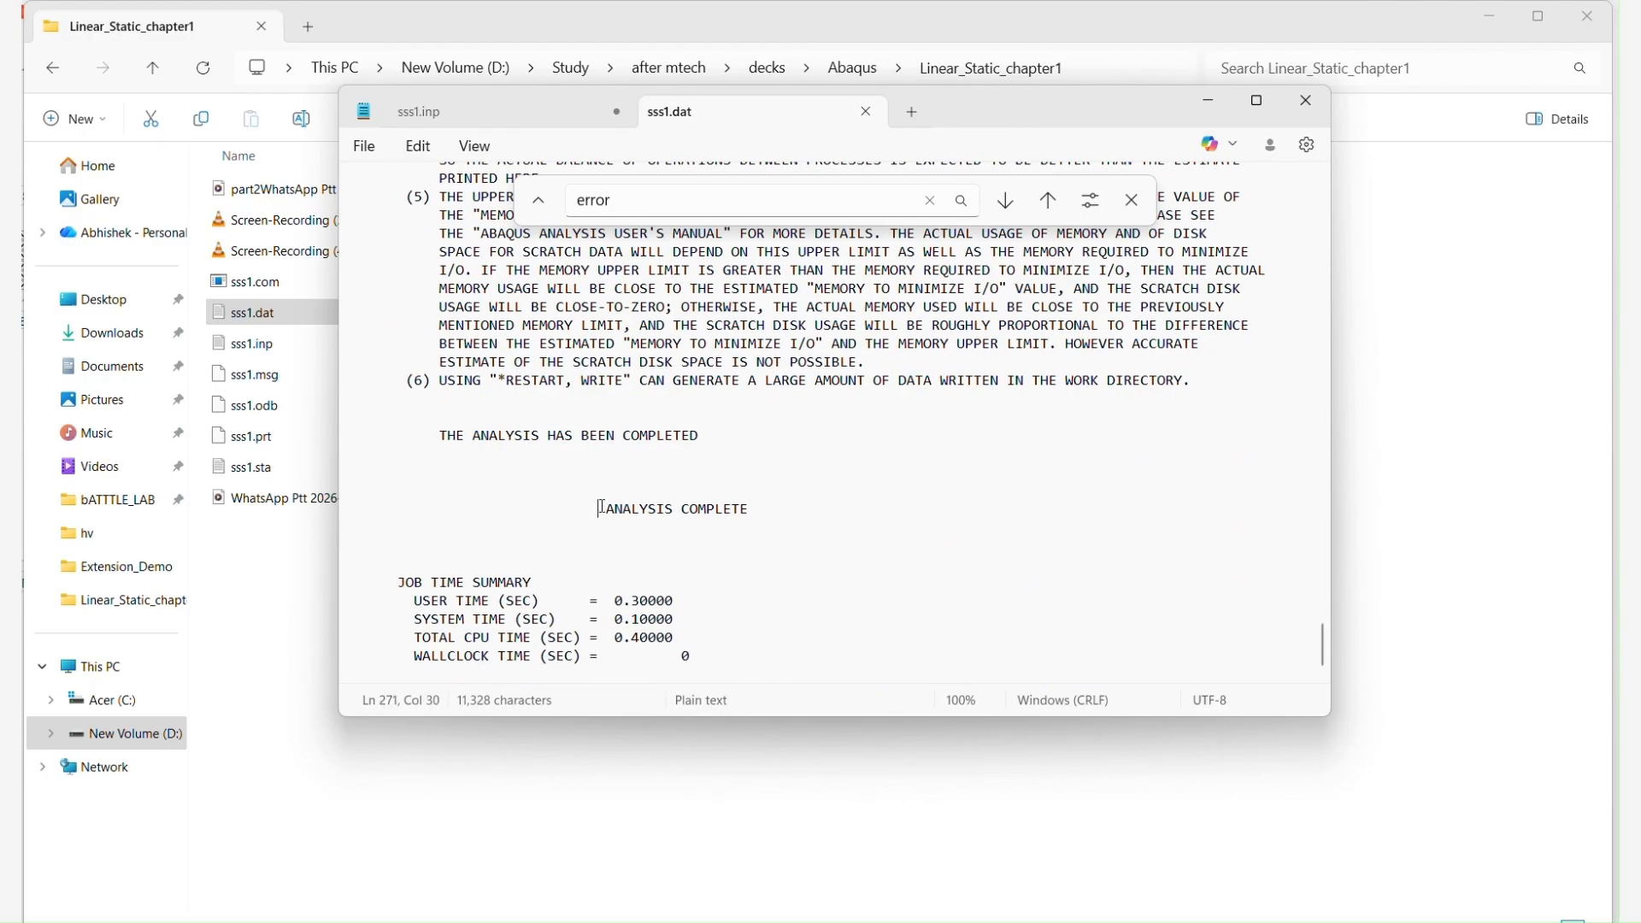
left_click_drag(599, 510, 756, 510)
left_click(644, 447)
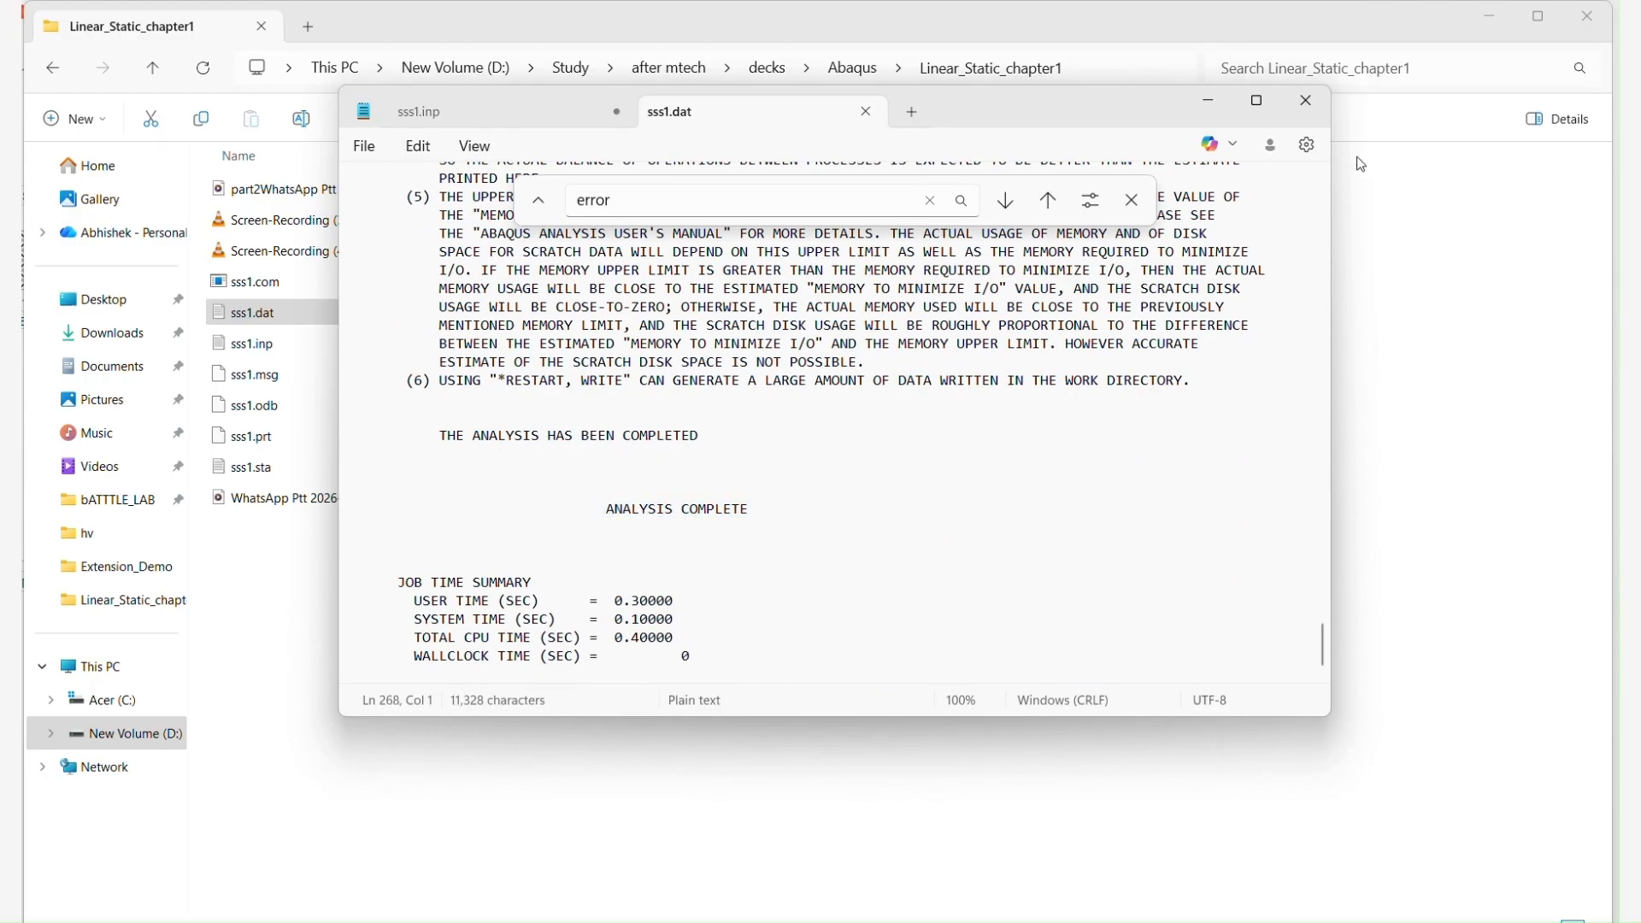
Close sss1.dat and sss1.inp in Notepad without saving the changes to sss1.inp.
left_click(867, 112)
left_click(617, 112)
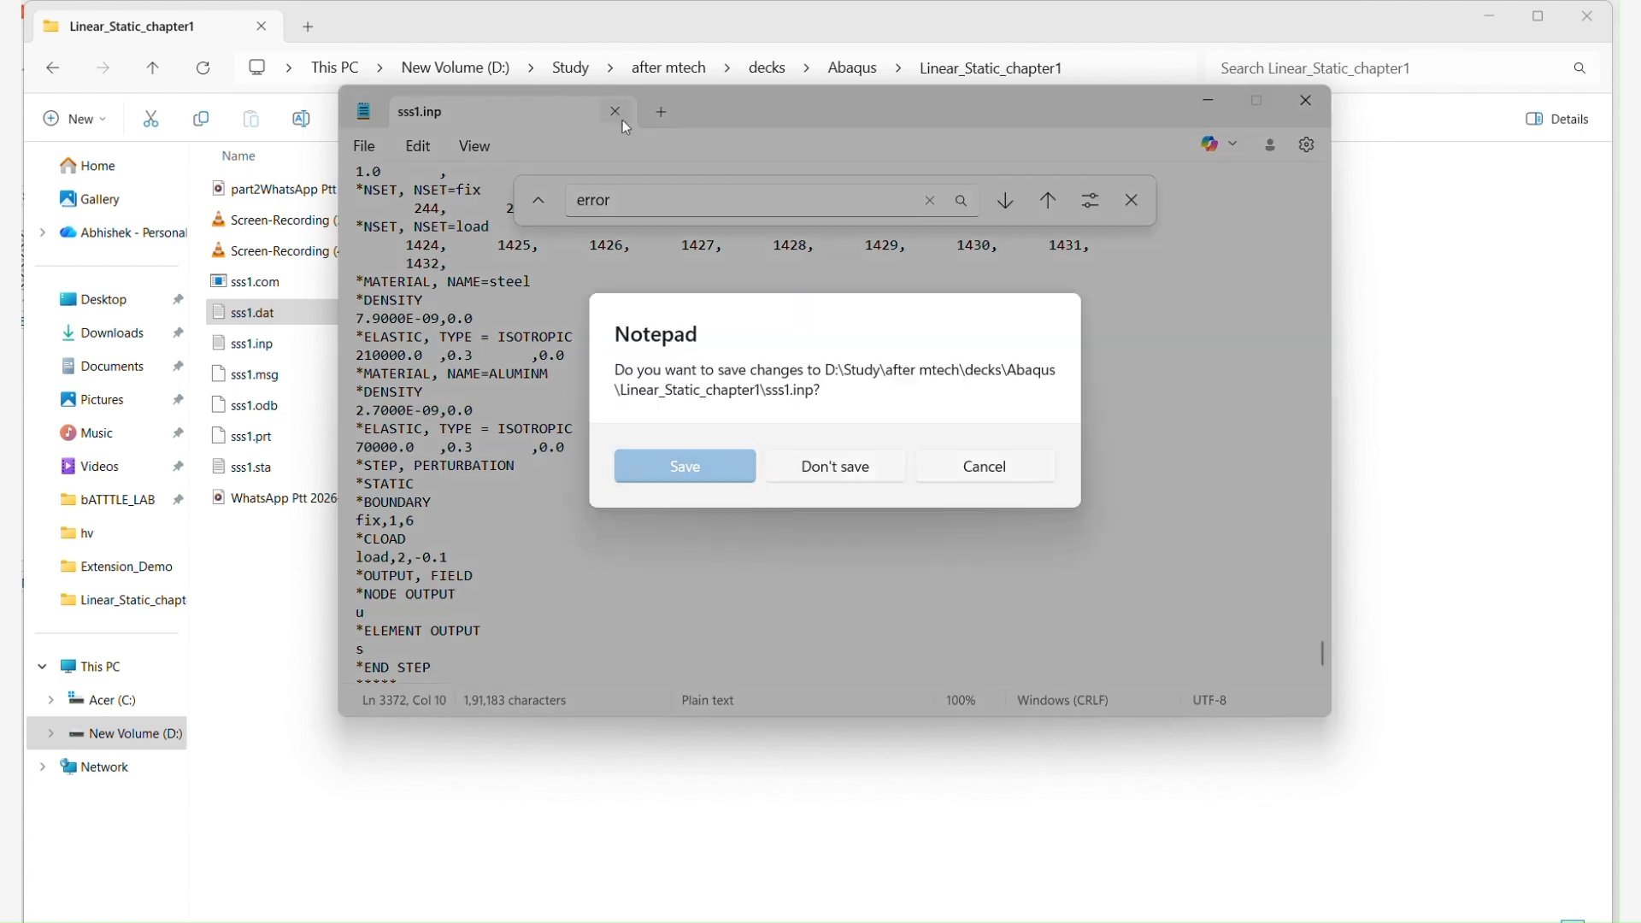
left_click(838, 466)
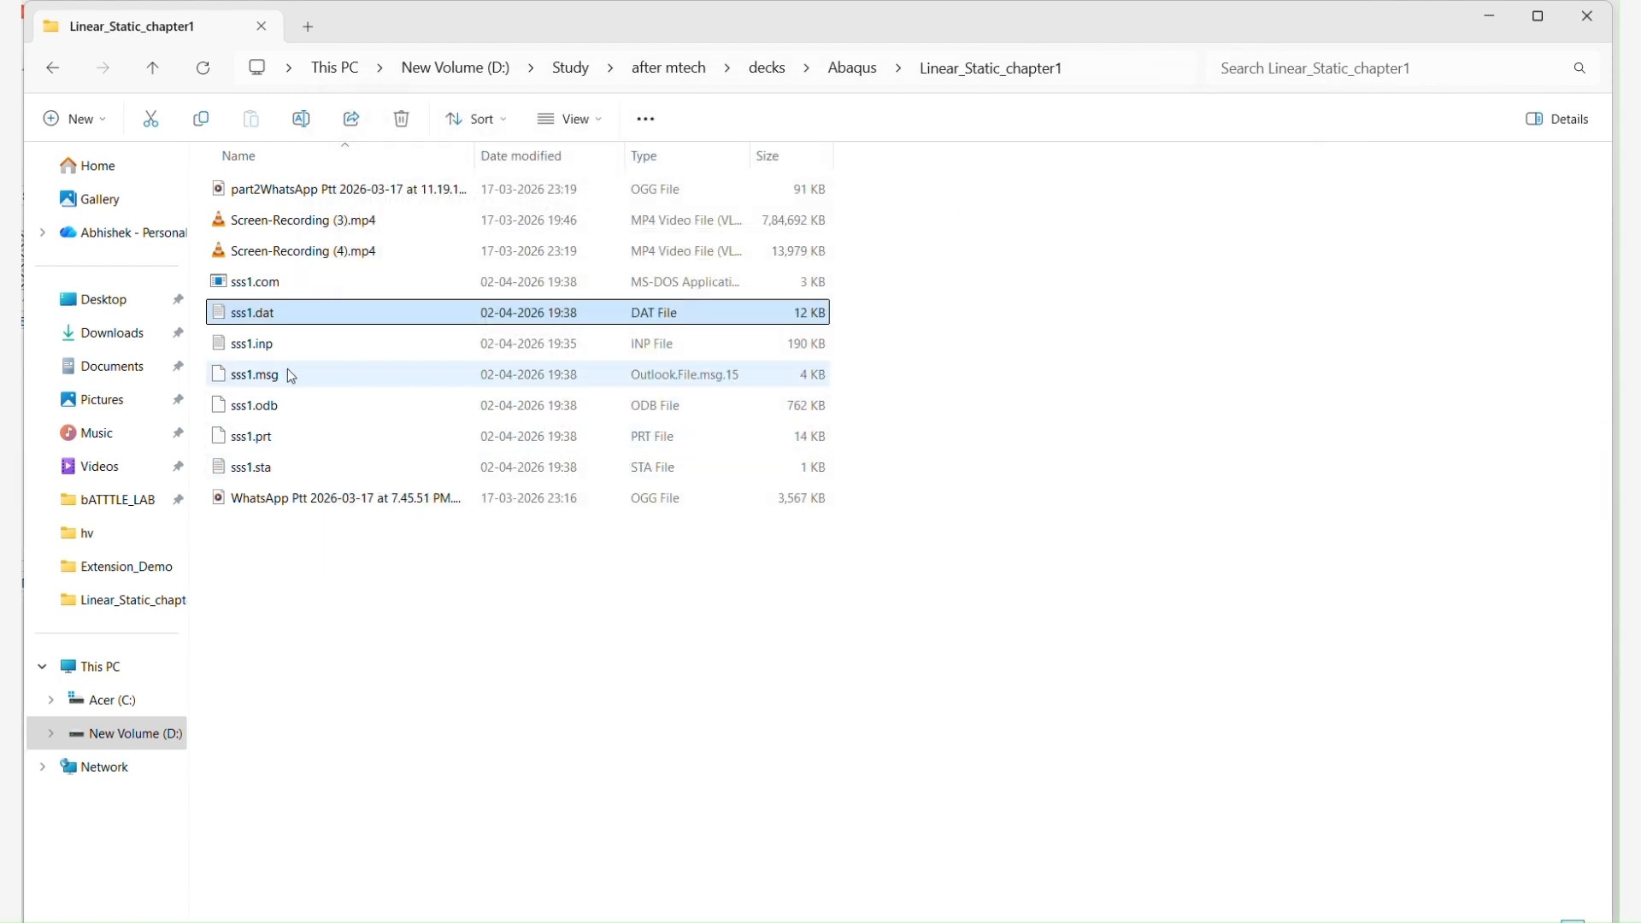
Switch to HyperView and load sss1.inp as the model with sss1.odb as the results from the Linear_Static_chapter1 folder.
left_click(264, 405)
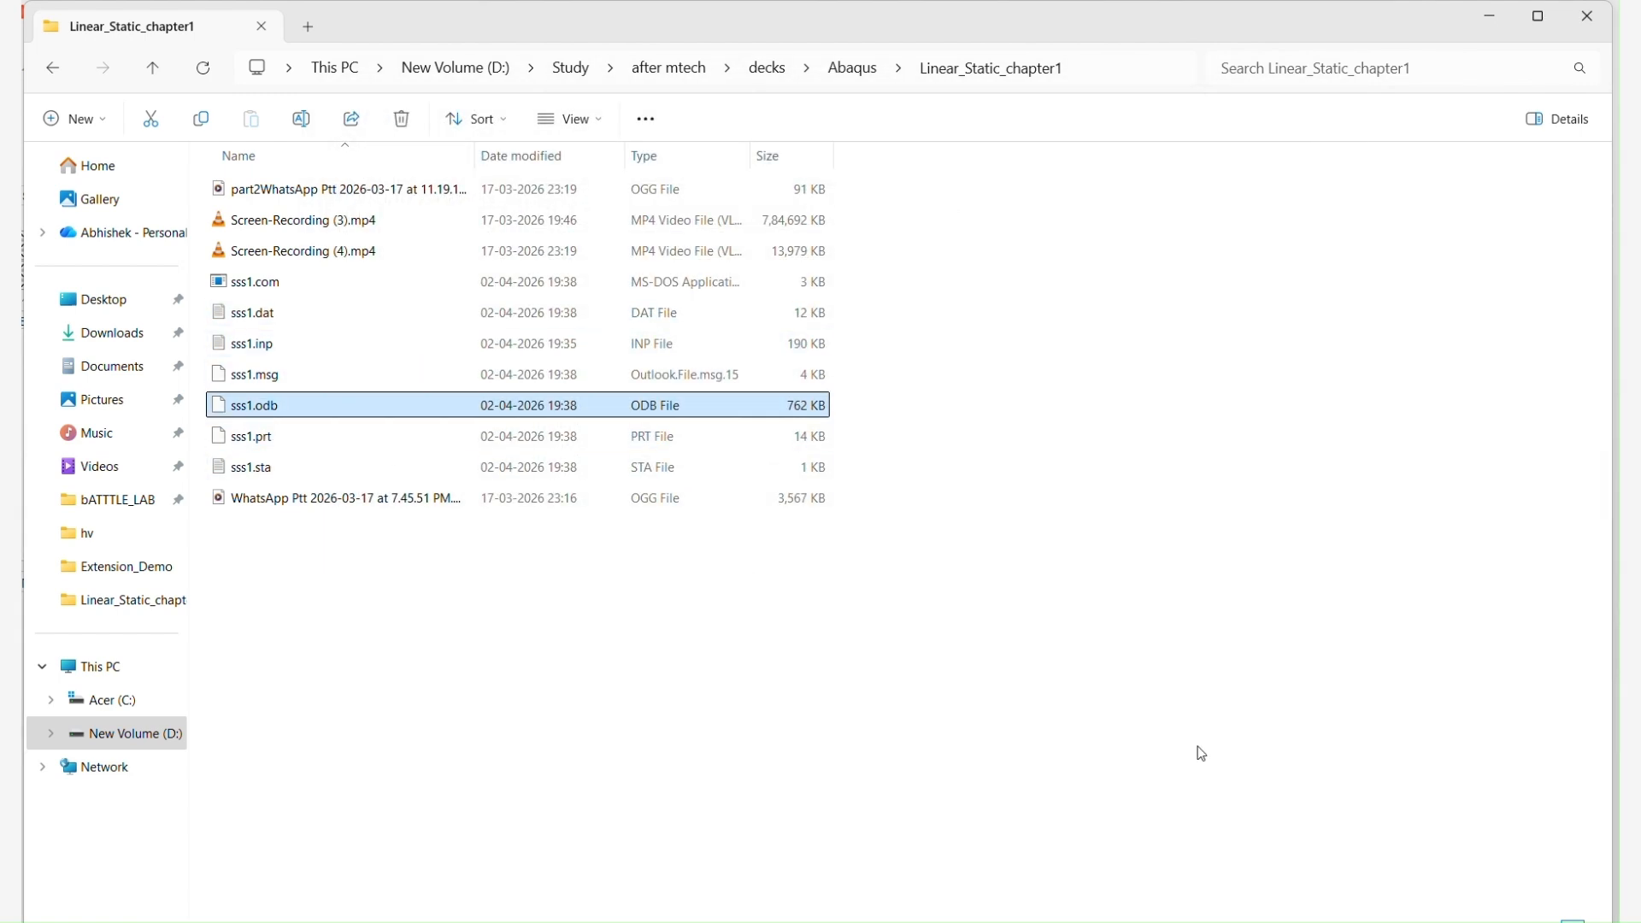
key("alt+Tab")
left_click(57, 99)
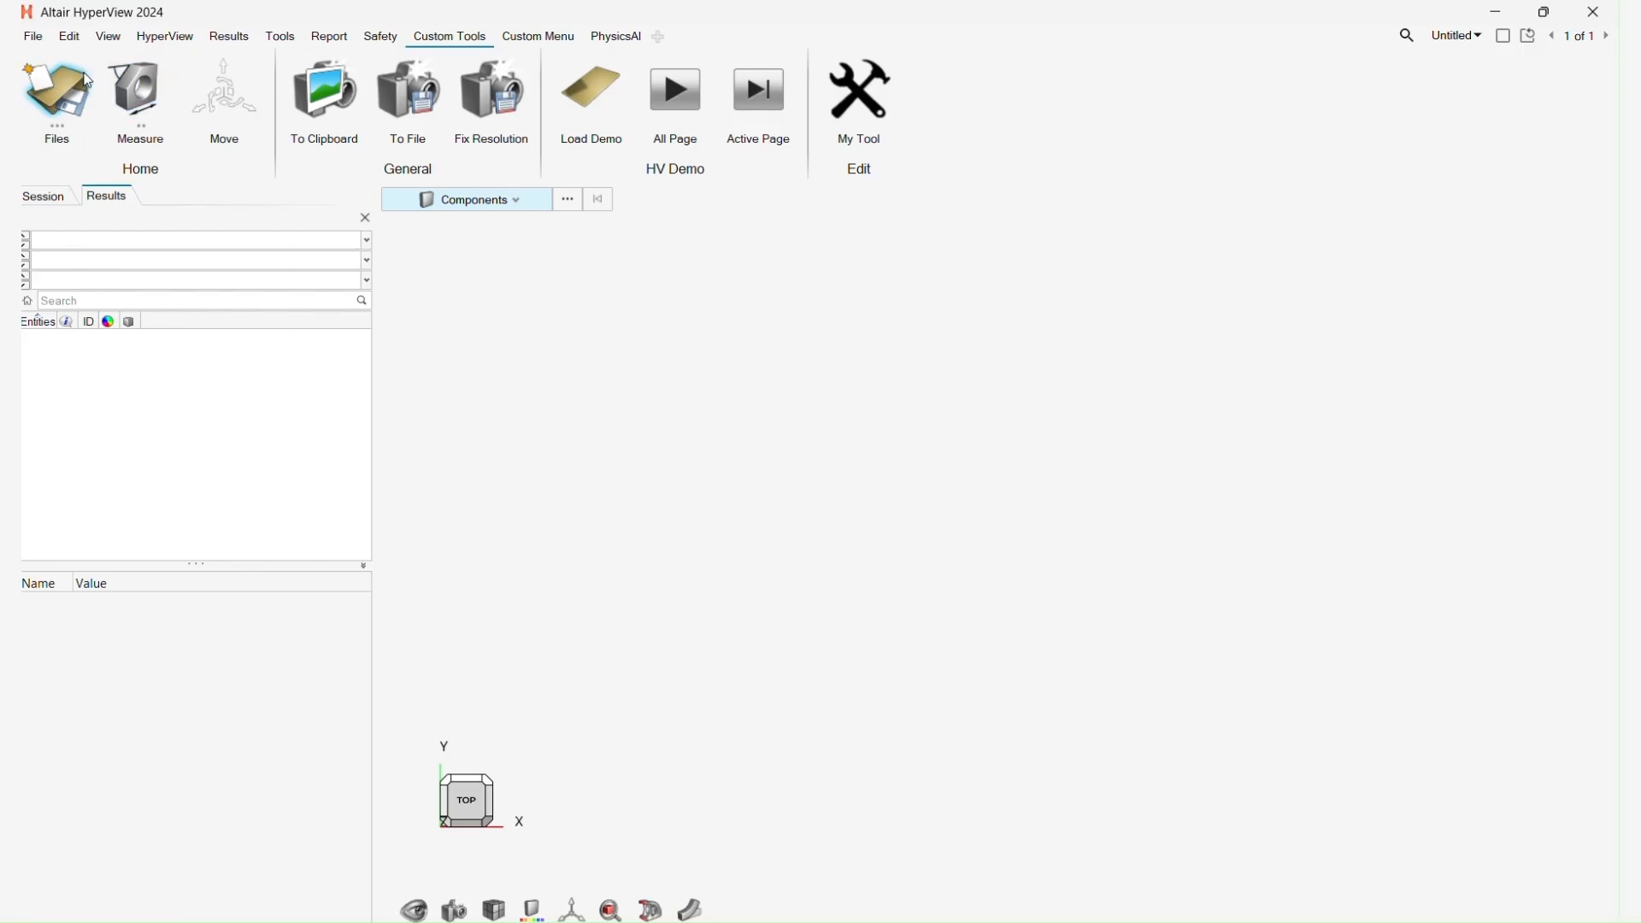
left_click(235, 41)
left_click(536, 743)
type("D:\\Study\\after mtech\\decks\\Abaqus\\Linear_Static_chapter1\\sss1.odb")
key("Return")
left_click(945, 752)
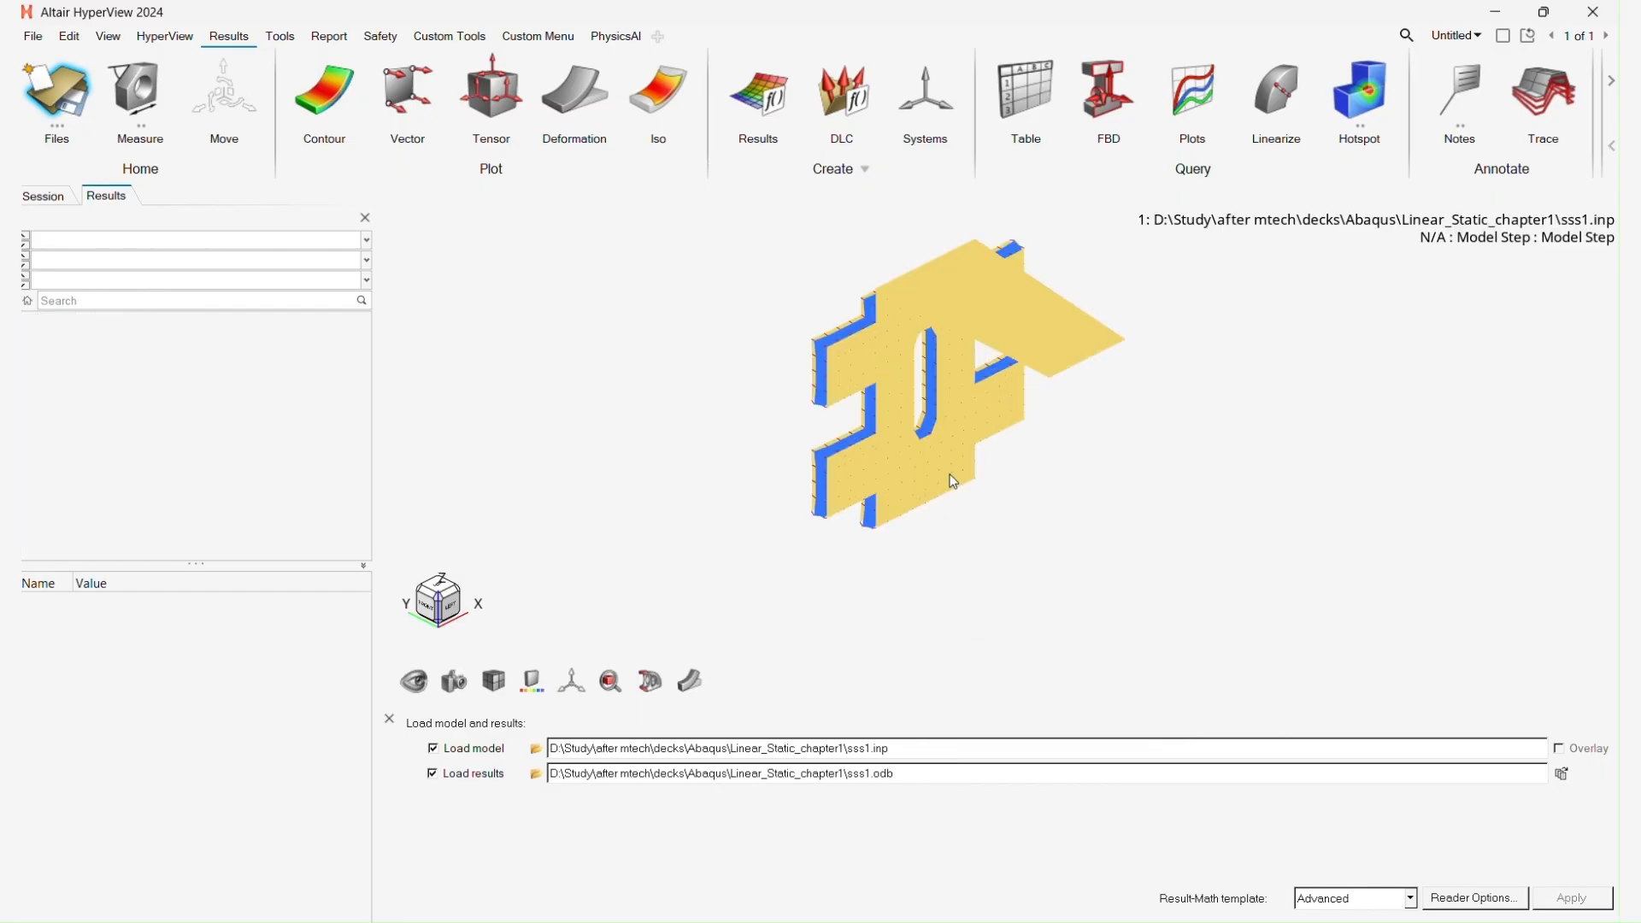
Adjust the model's display style and play the Step-1 animation, pausing it at 1.000s.
left_click_drag(497, 515, 1010, 371, "ctrl")
left_click_drag(1100, 500, 863, 320, "ctrl")
mouse_move(503, 682)
left_click(515, 652)
left_click(515, 697)
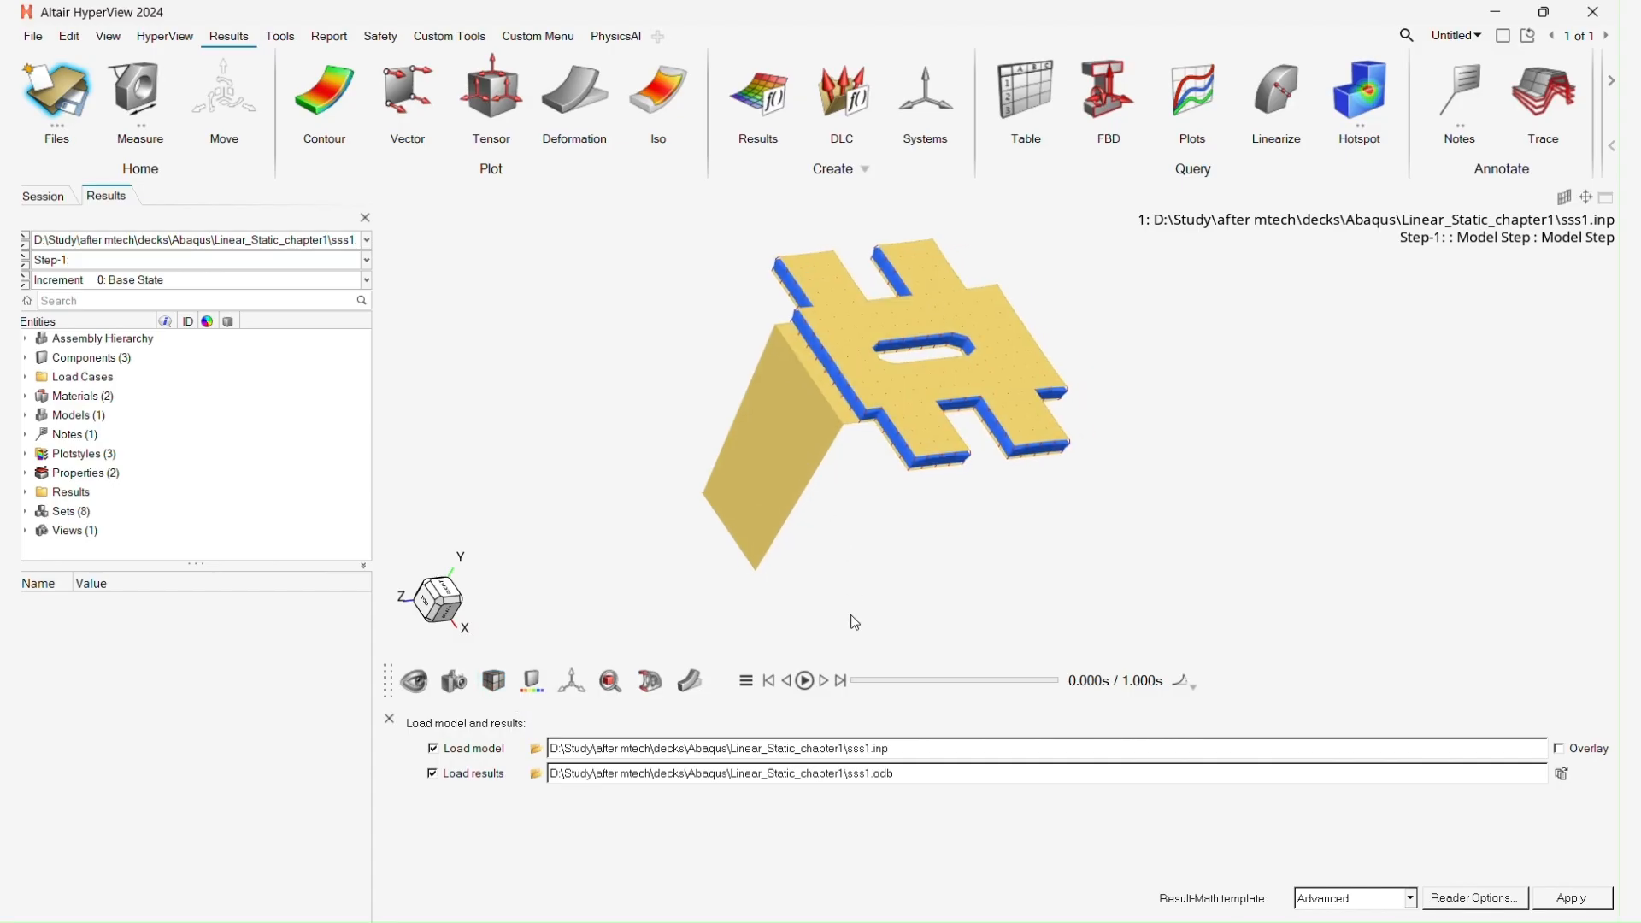
left_click(805, 681)
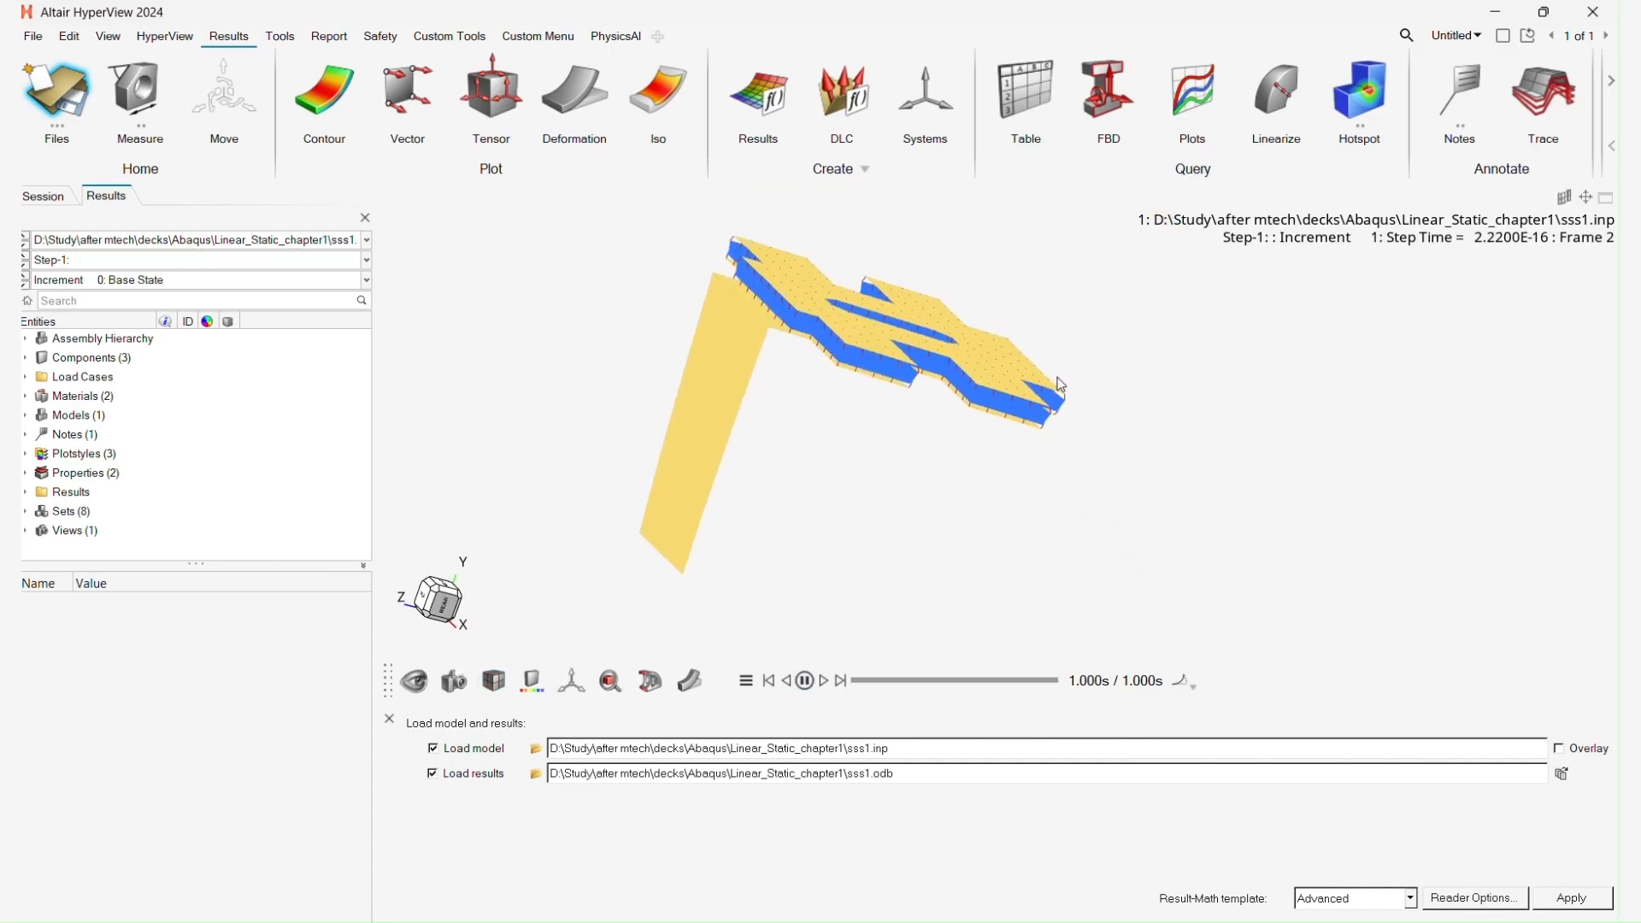
left_click(805, 681)
Contour all components with Displacement (v), Mag, in the Analysis System.
right_click(292, 123)
left_click(337, 102)
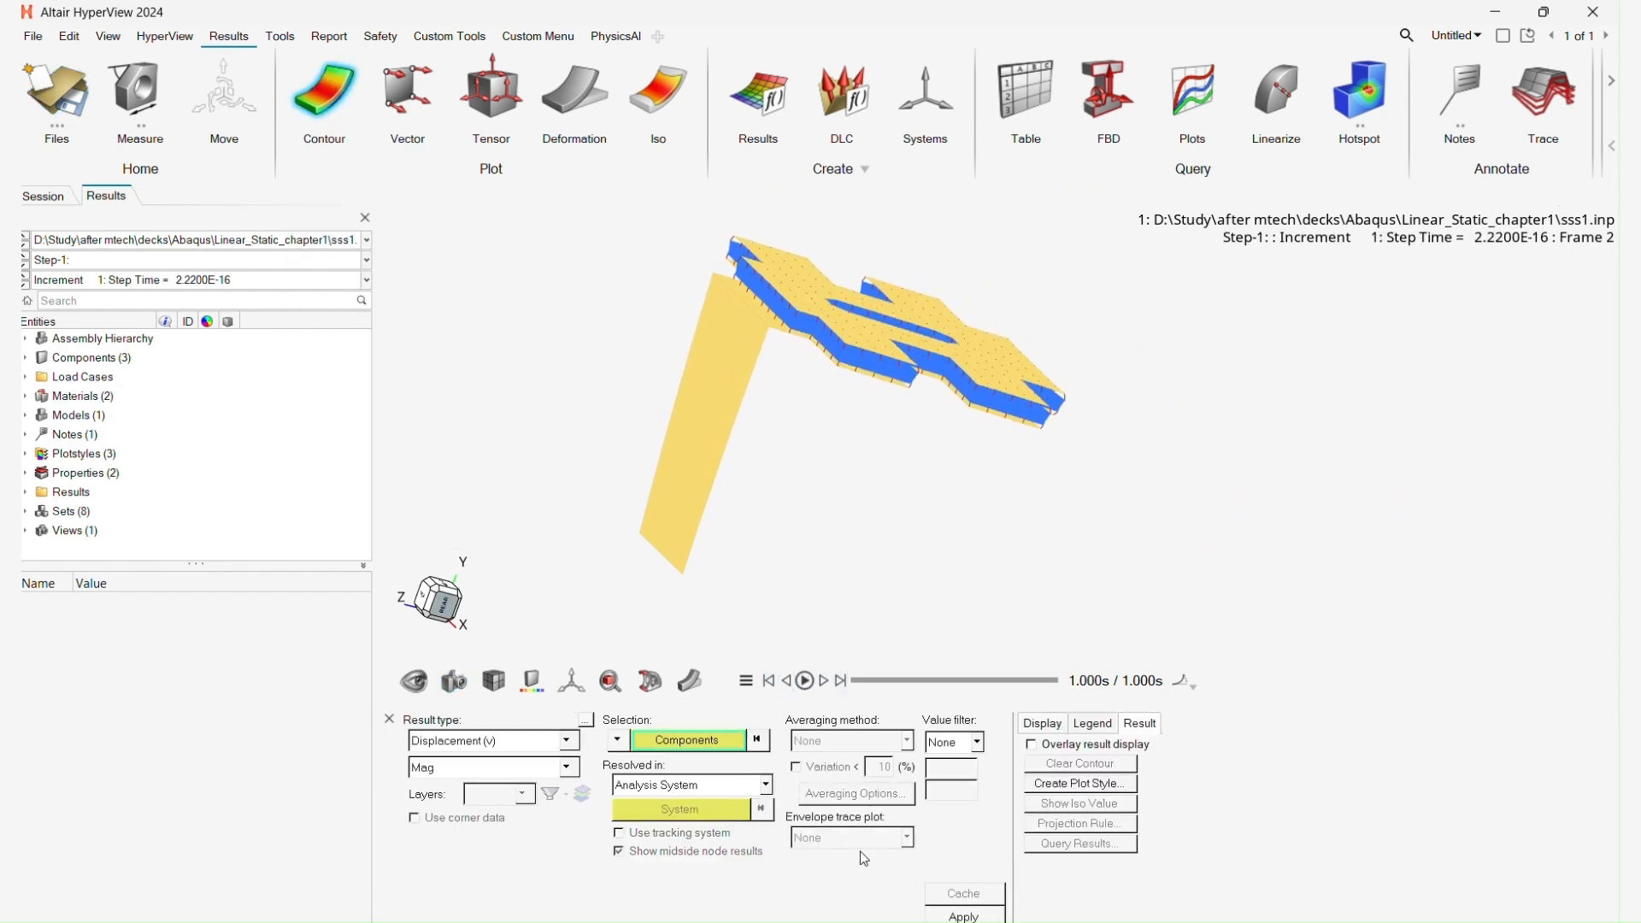
left_click(955, 916)
mouse_move(781, 424)
left_mouse_down("ctrl")
mouse_move(736, 397)
mouse_move(898, 337)
mouse_move(818, 314)
mouse_move(978, 325)
left_mouse_up("ctrl")
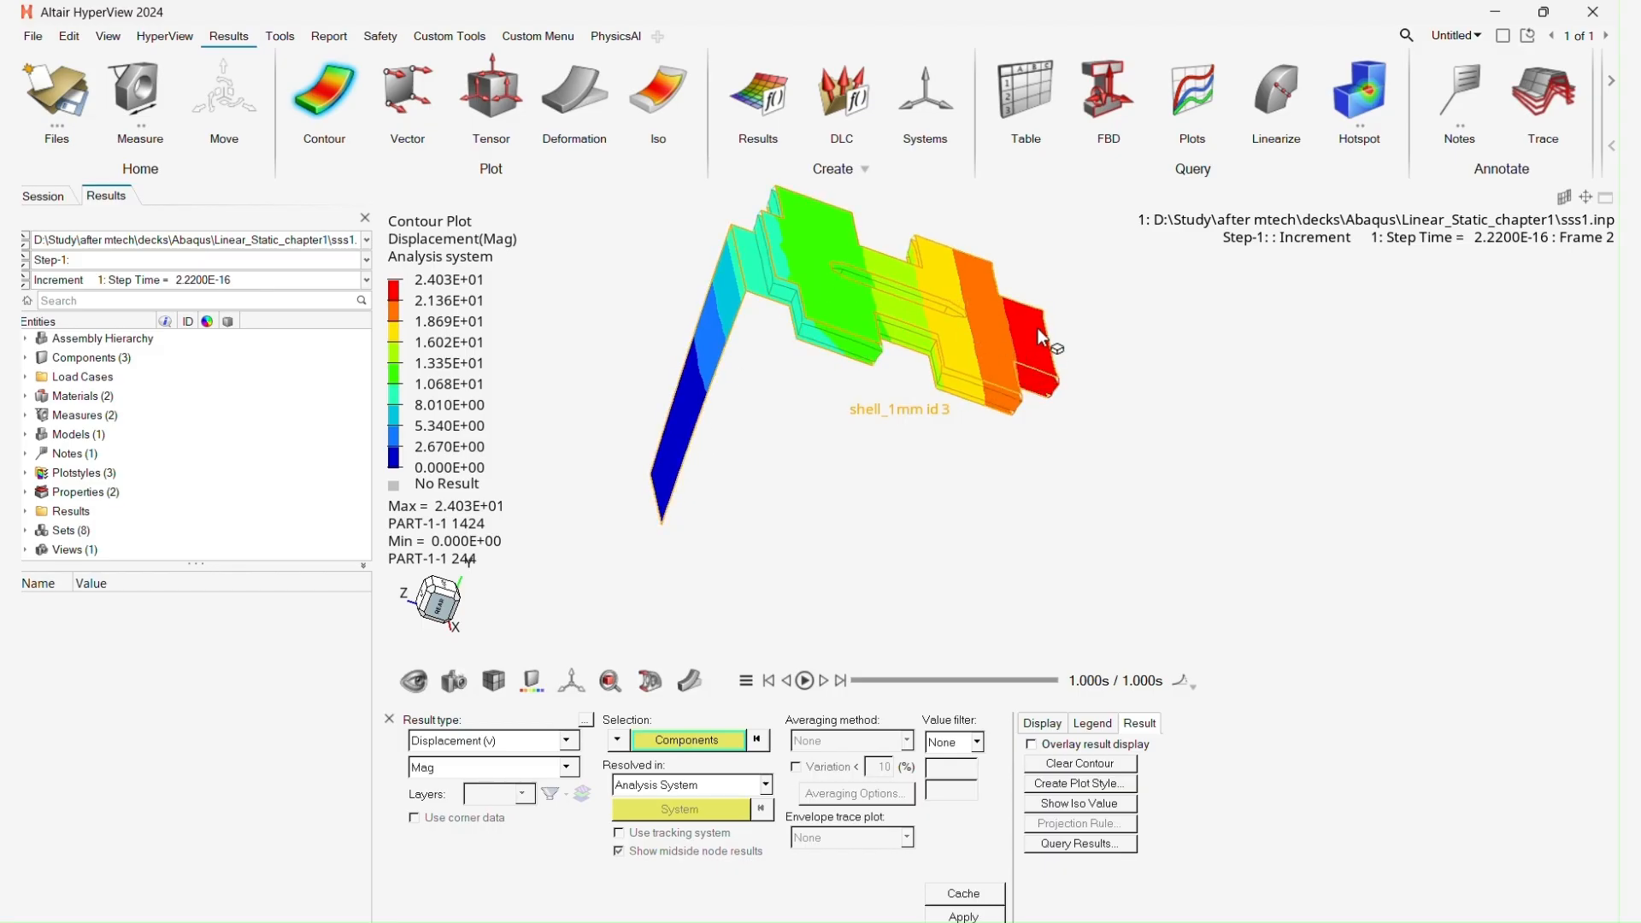
Contour the model with S-Global-Stress components, vonMises, using the Max layer.
left_click(520, 742)
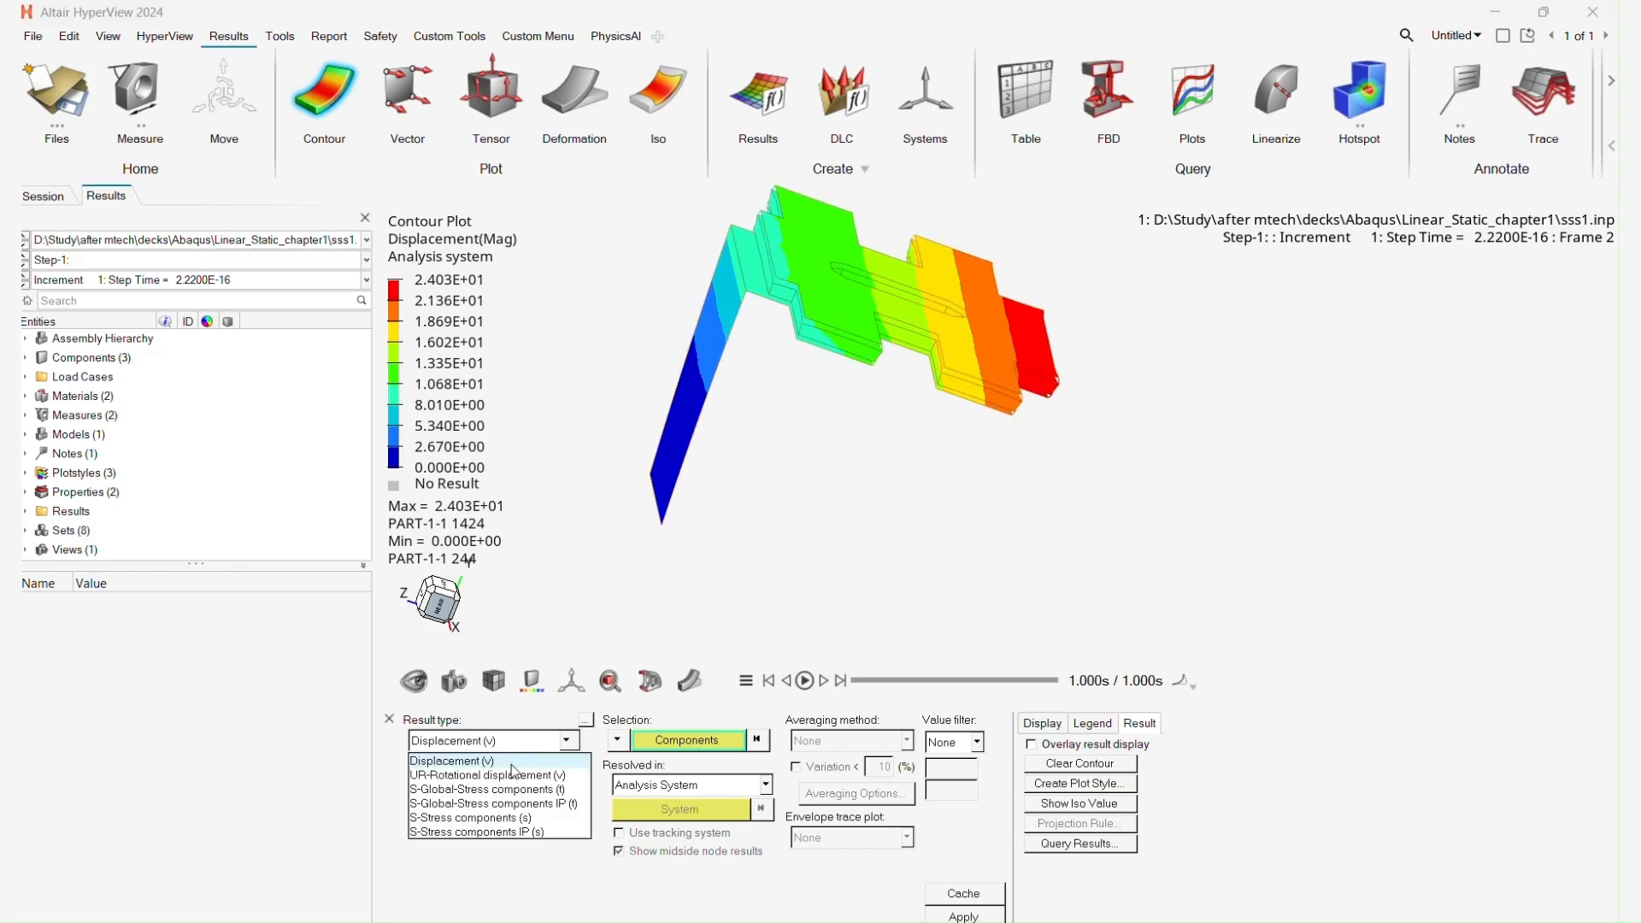
left_click(466, 804)
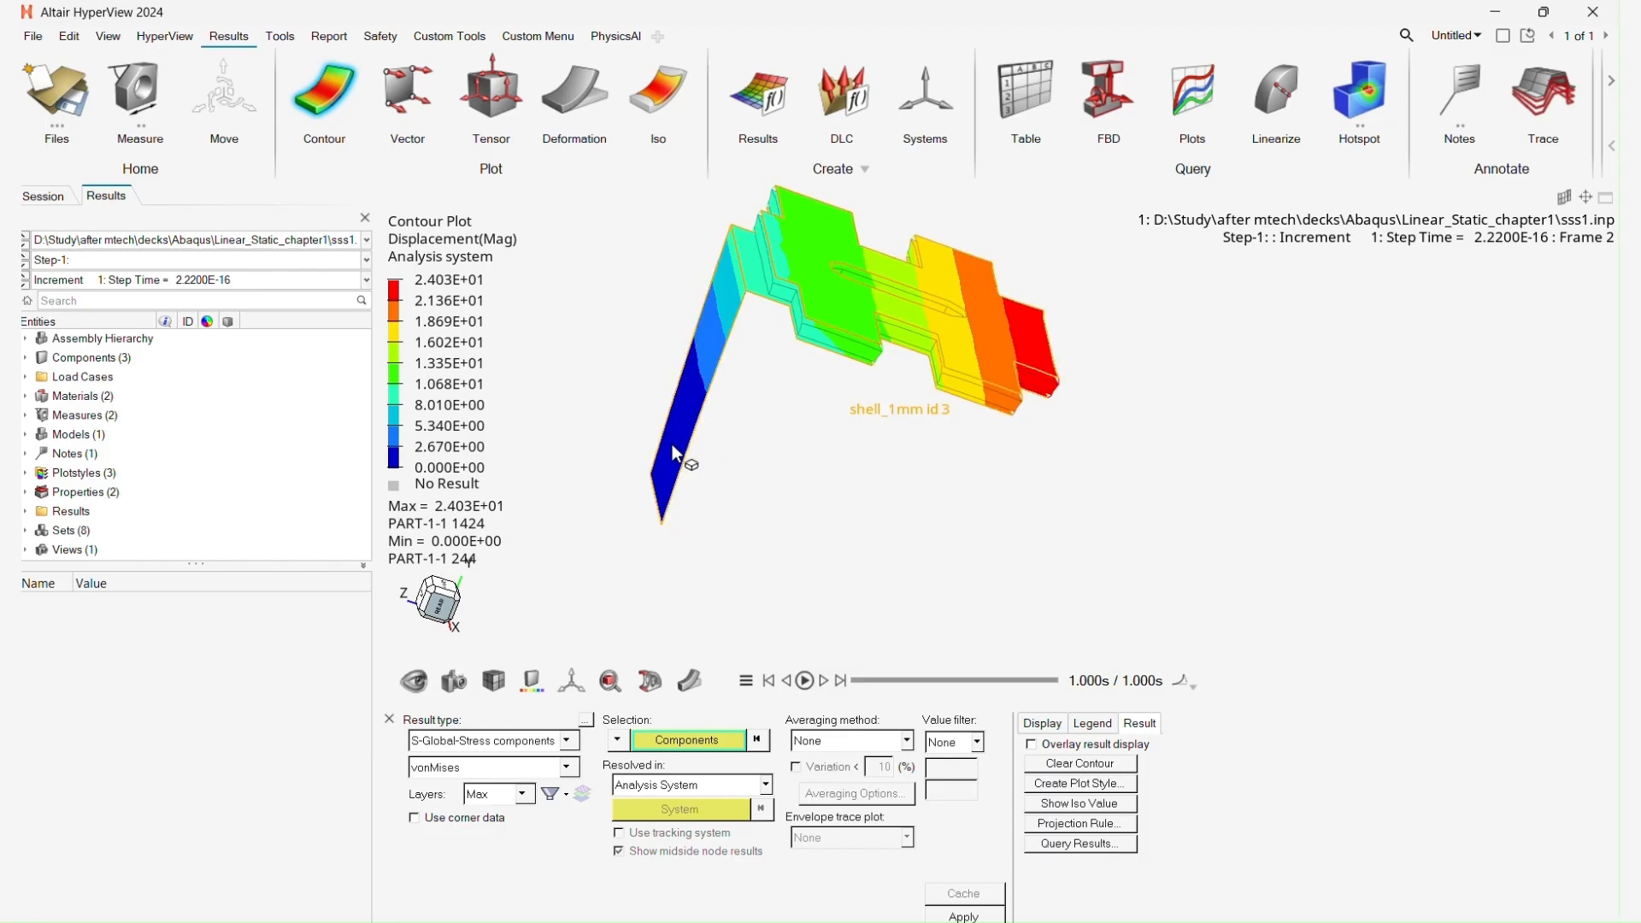
left_click(963, 915)
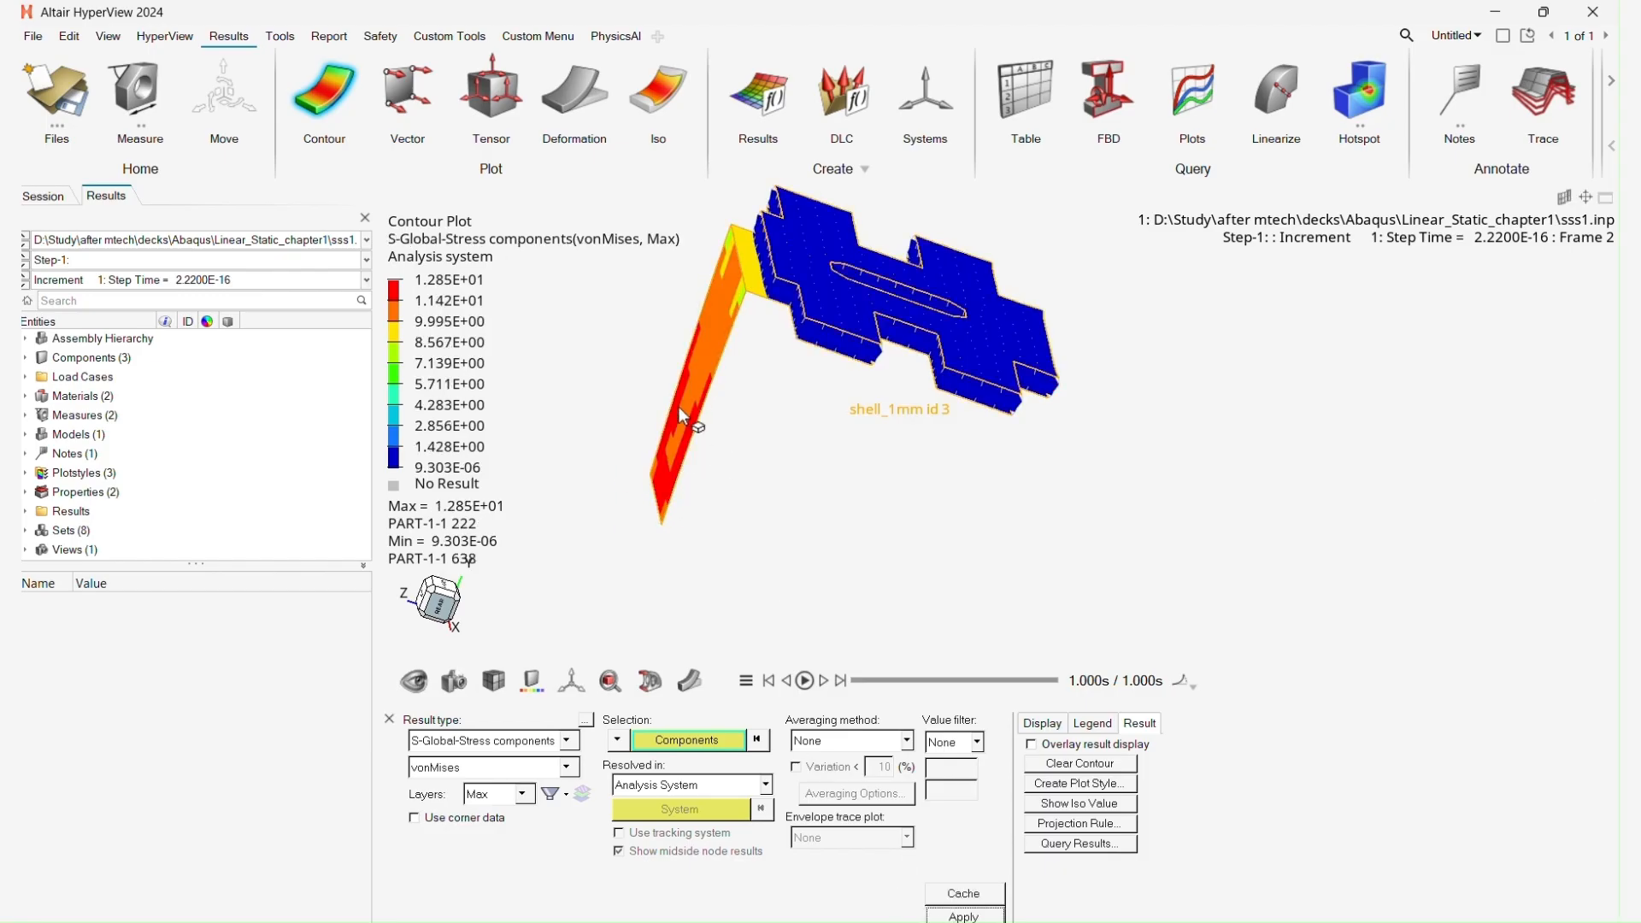
Examine the von Mises stress distribution on the thin shell plate and its junction with the slotted part.
middle_click_drag(681, 437, 769, 482)
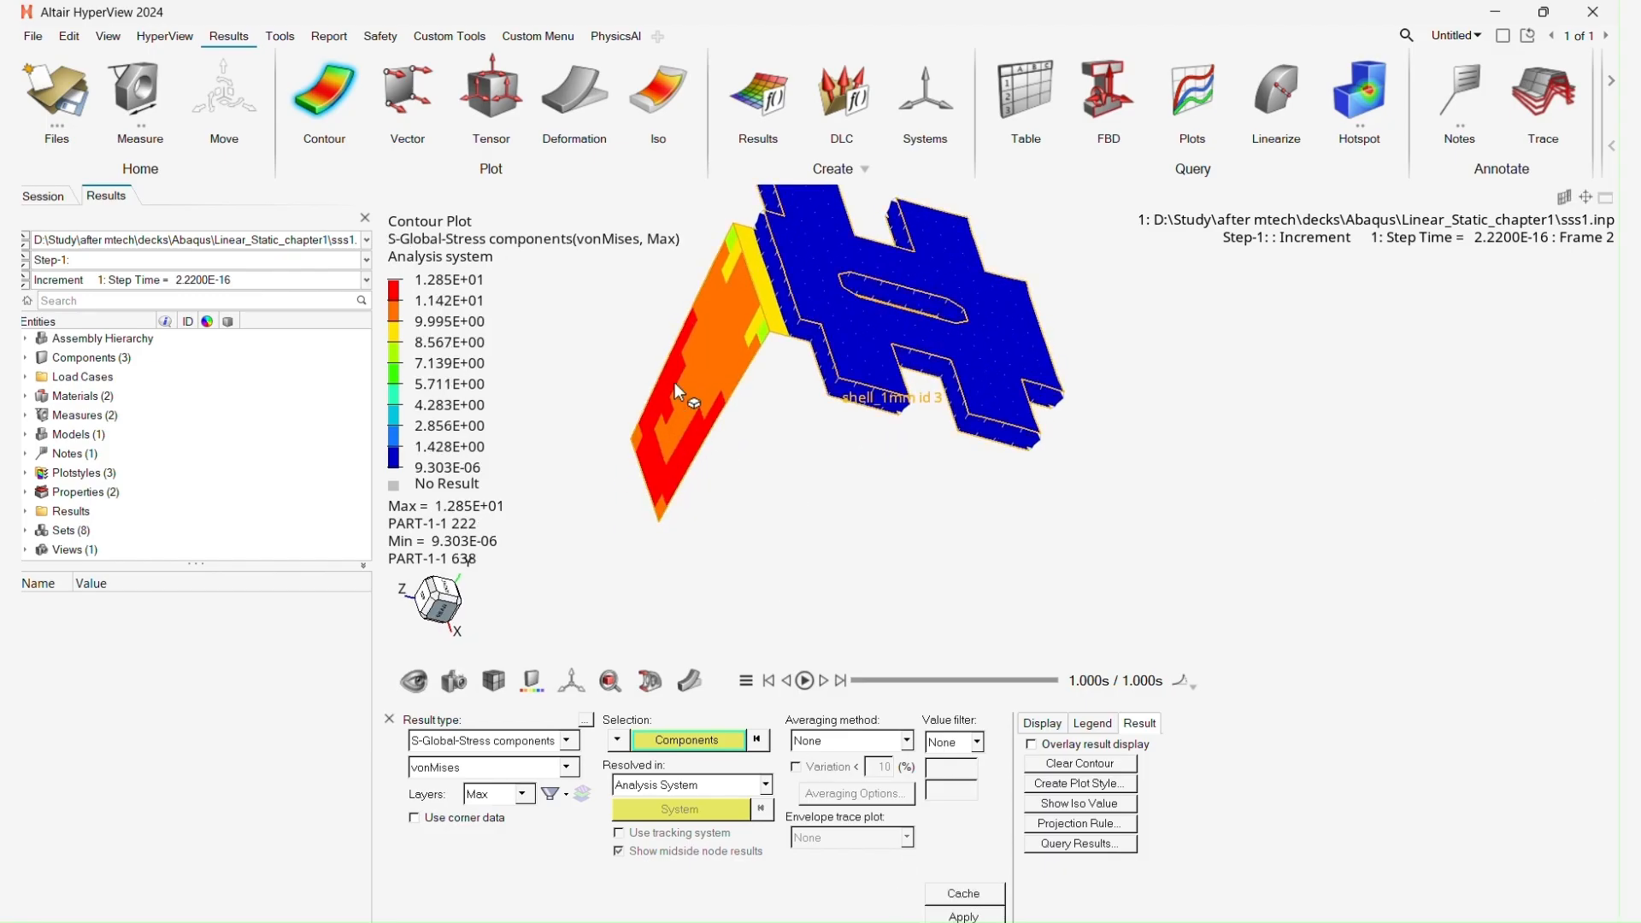
scroll(683, 444, "down", 2)
scroll(677, 429, "up", 5)
right_click_drag(721, 471, 752, 410)
scroll(769, 357, "down", 3)
mouse_move(751, 411)
middle_mouse_down()
mouse_move(733, 389)
mouse_move(769, 419)
middle_mouse_up()
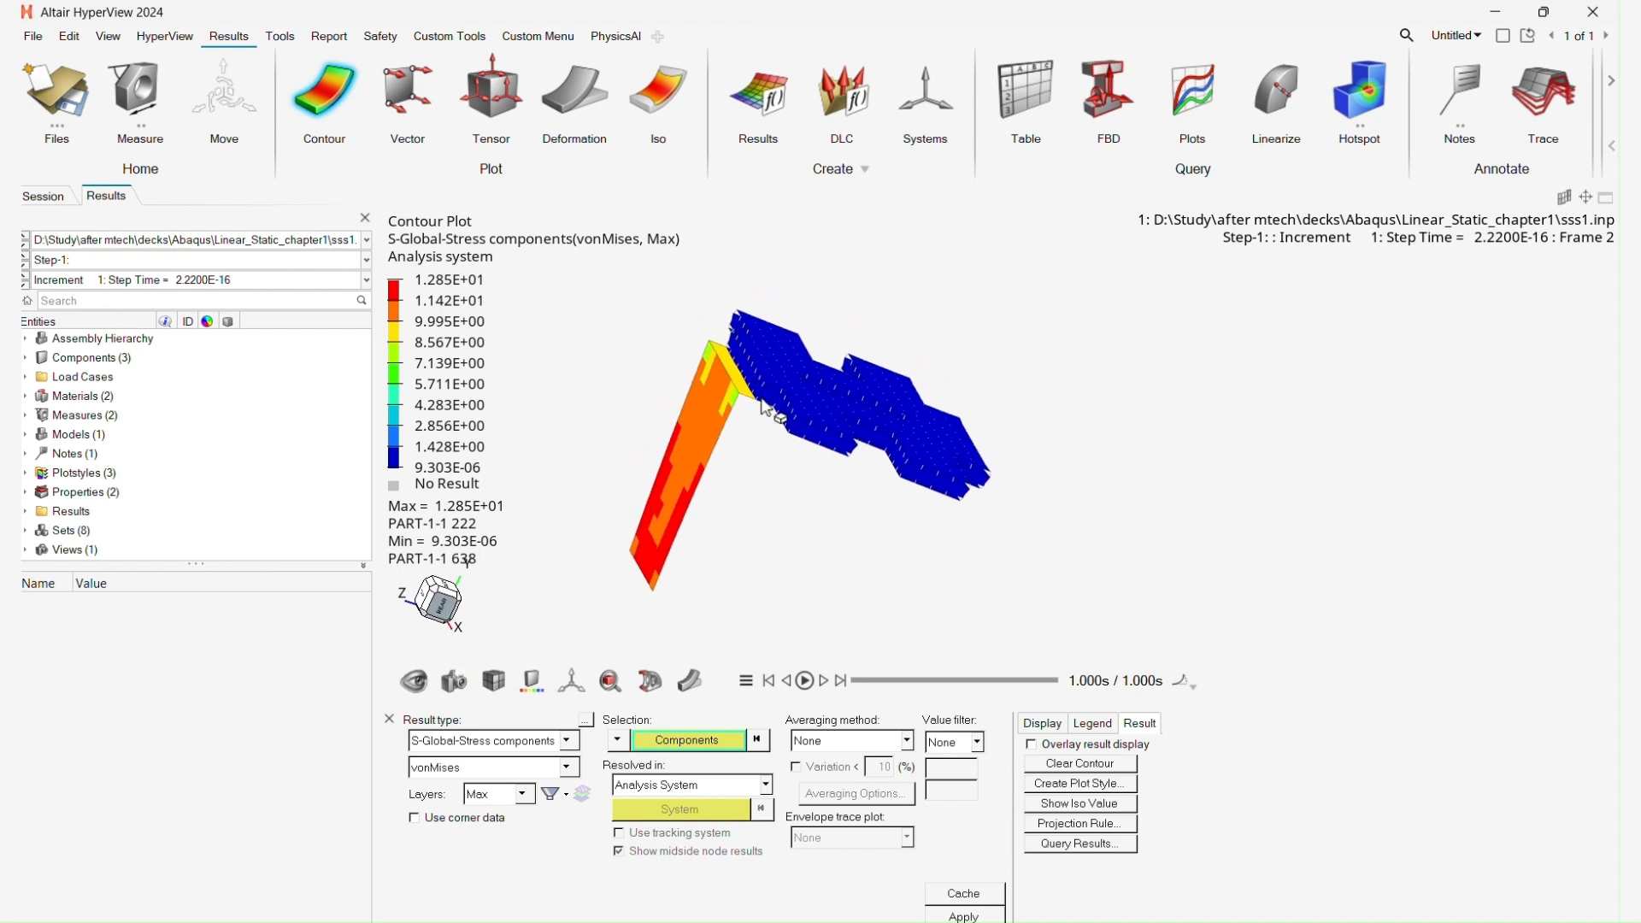
scroll(790, 428, "up", 3)
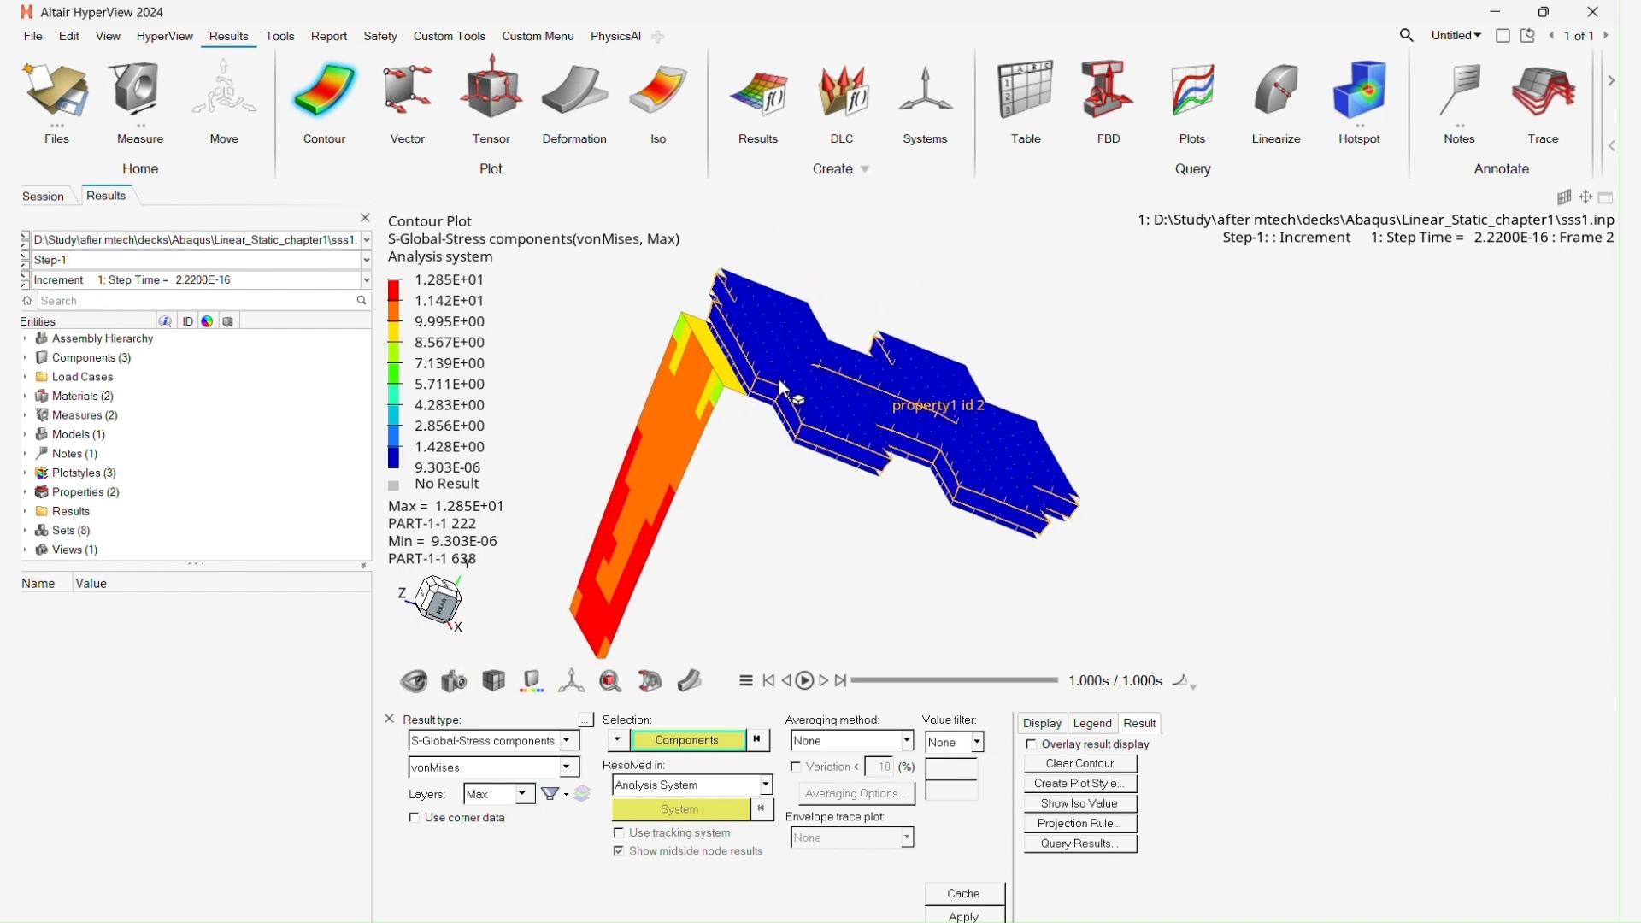
mouse_move(786, 348)
middle_mouse_down()
mouse_move(777, 450)
mouse_move(790, 359)
middle_mouse_up()
scroll(794, 407, "down", 3)
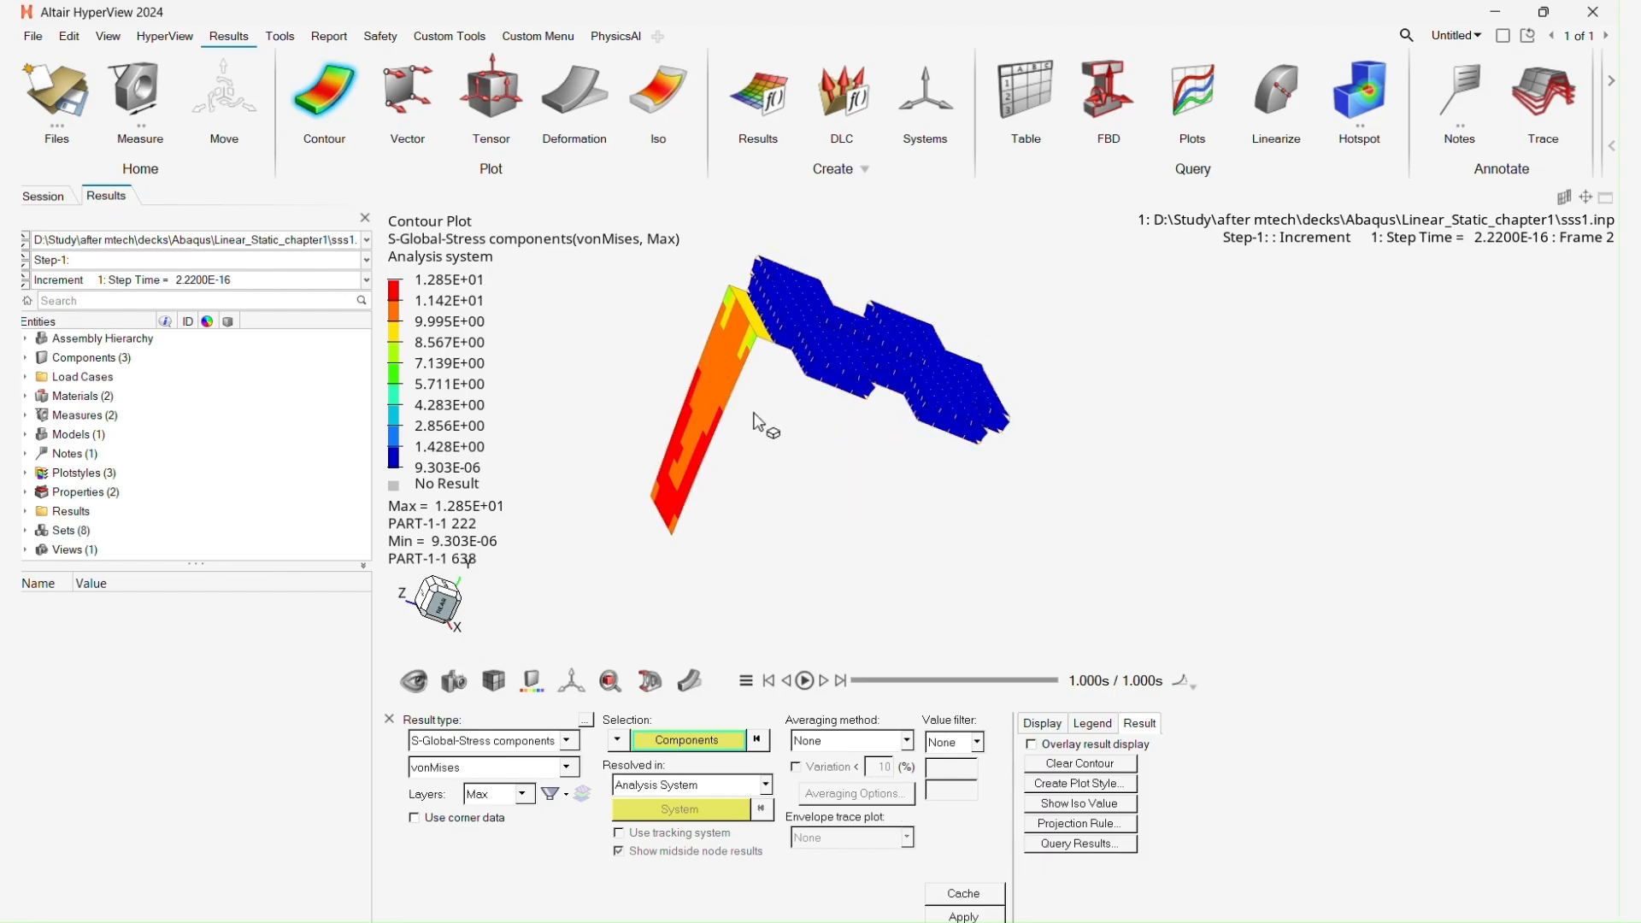
right_click_drag(753, 413, 751, 413)
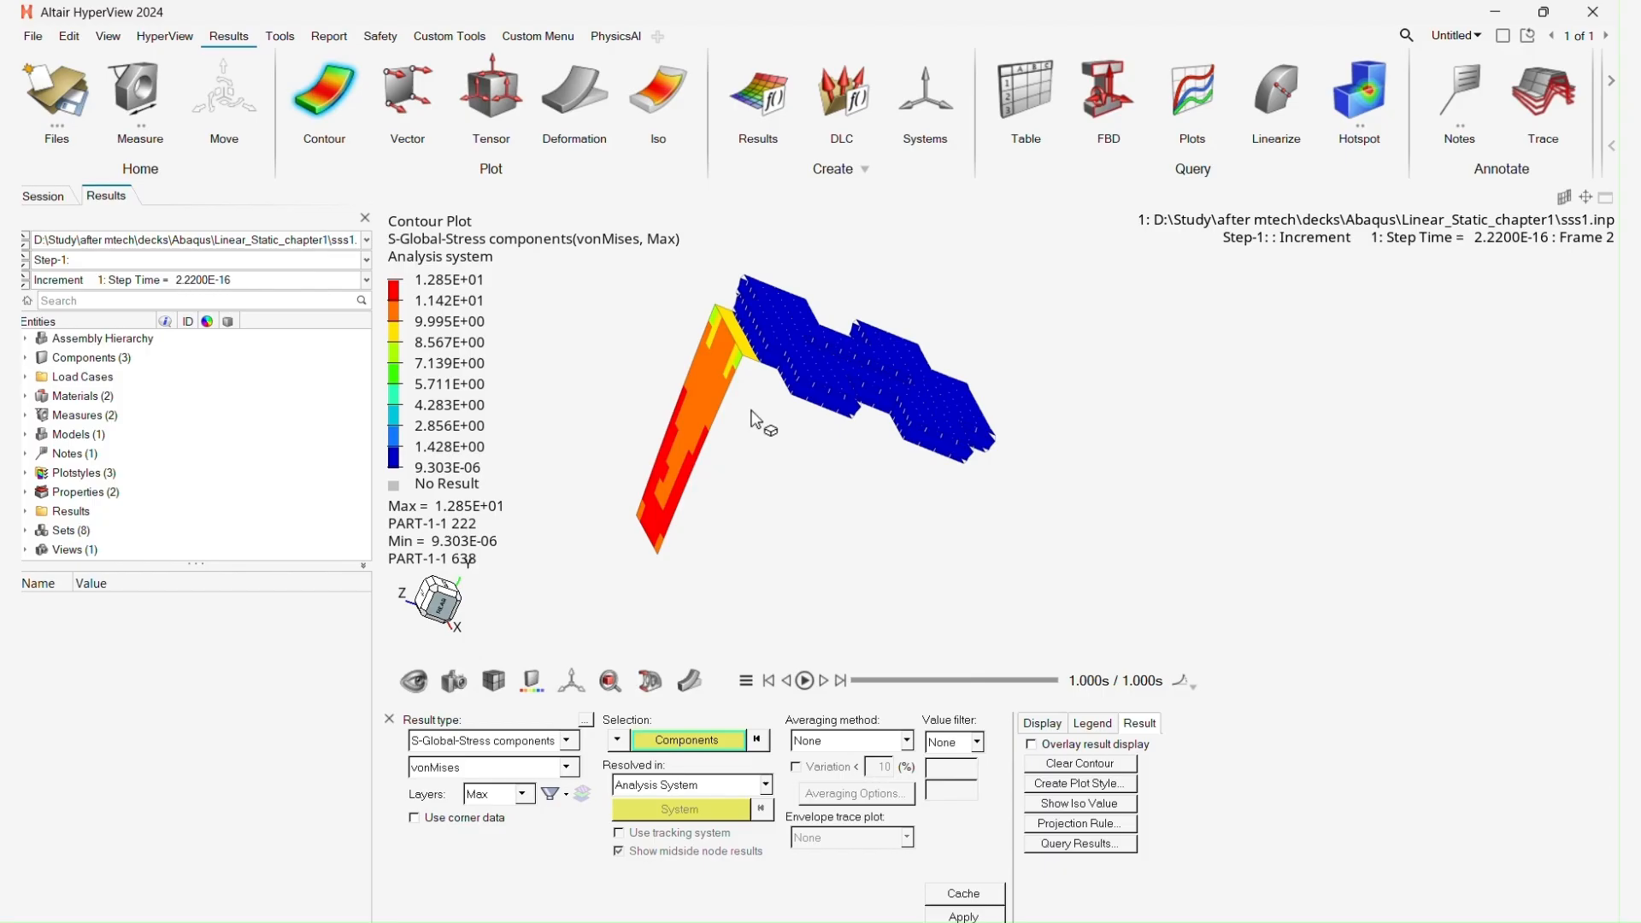